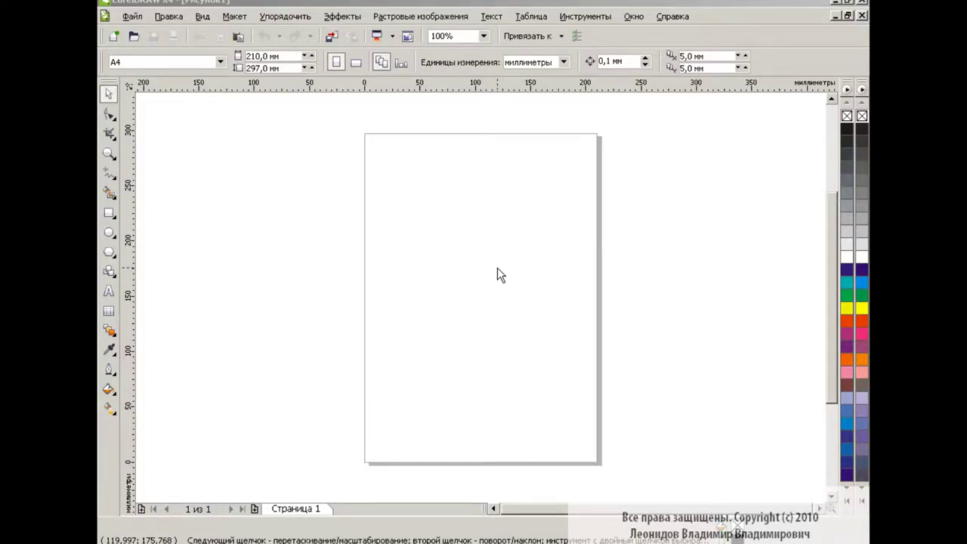
Draw a page-sized rectangle, convert it to curves, and arch its top edge upward
{"action": "left_click", "coordinate": [109, 213]}
{"action": "mouse_move", "coordinate": [386, 150]}
{"action": "left_mouse_down"}
{"action": "mouse_move", "coordinate": [479, 380]}
{"action": "mouse_move", "coordinate": [591, 428]}
{"action": "left_mouse_up"}
{"action": "left_click_drag", "start_coordinate": [489, 289], "coordinate": [479, 280]}
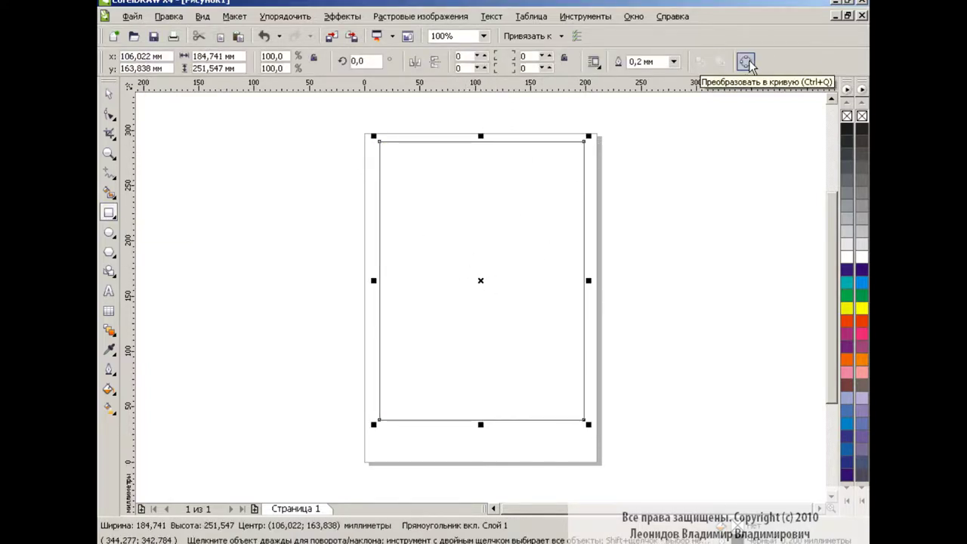
{"action": "left_click", "coordinate": [745, 62]}
{"action": "key", "text": "F10"}
{"action": "left_click_drag", "start_coordinate": [283, 125], "coordinate": [606, 418]}
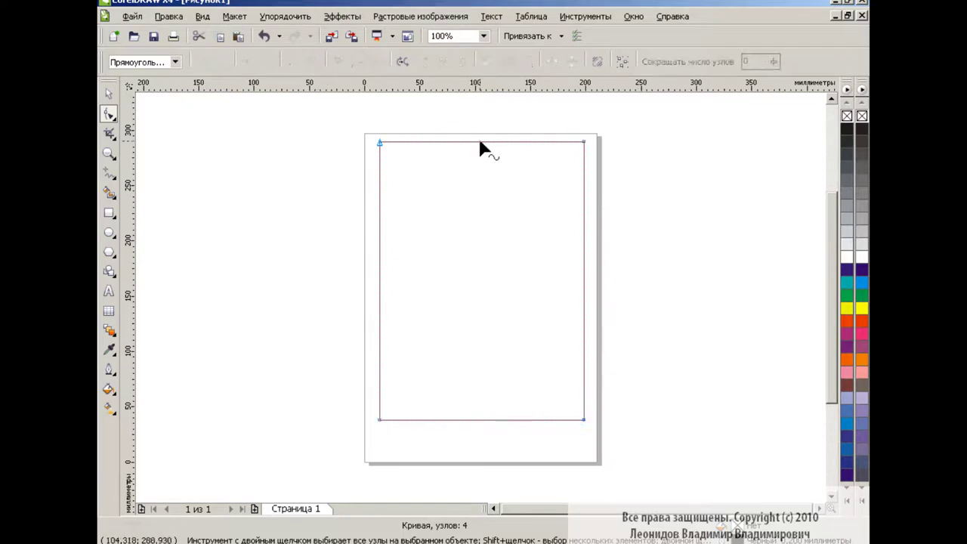
{"action": "left_click_drag", "start_coordinate": [477, 141], "coordinate": [479, 106]}
Mirror-spread the bottom nodes to widen the base, then draw a tall rectangle over the lower middle
{"action": "mouse_move", "coordinate": [372, 437]}
{"action": "left_mouse_down"}
{"action": "mouse_move", "coordinate": [593, 432]}
{"action": "mouse_move", "coordinate": [595, 419]}
{"action": "left_mouse_up"}
{"action": "left_click", "coordinate": [552, 62]}
{"action": "left_click", "coordinate": [493, 425]}
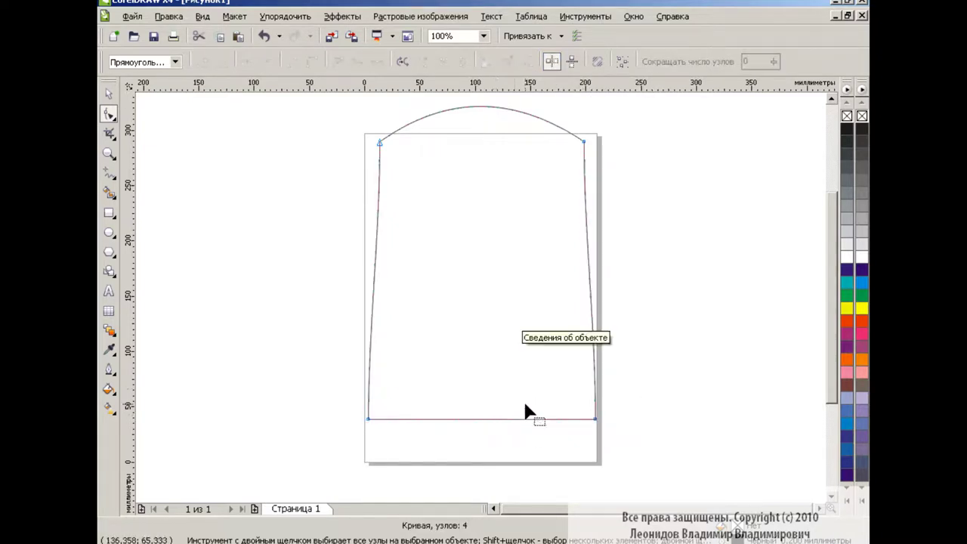
{"action": "key", "text": "F6"}
{"action": "left_click_drag", "start_coordinate": [438, 252], "coordinate": [522, 446]}
{"action": "key", "text": "space"}
Centre the helper rectangle, add a bottom-line node at its edge, then delete it
{"action": "left_click_drag", "start_coordinate": [438, 348], "coordinate": [445, 348]}
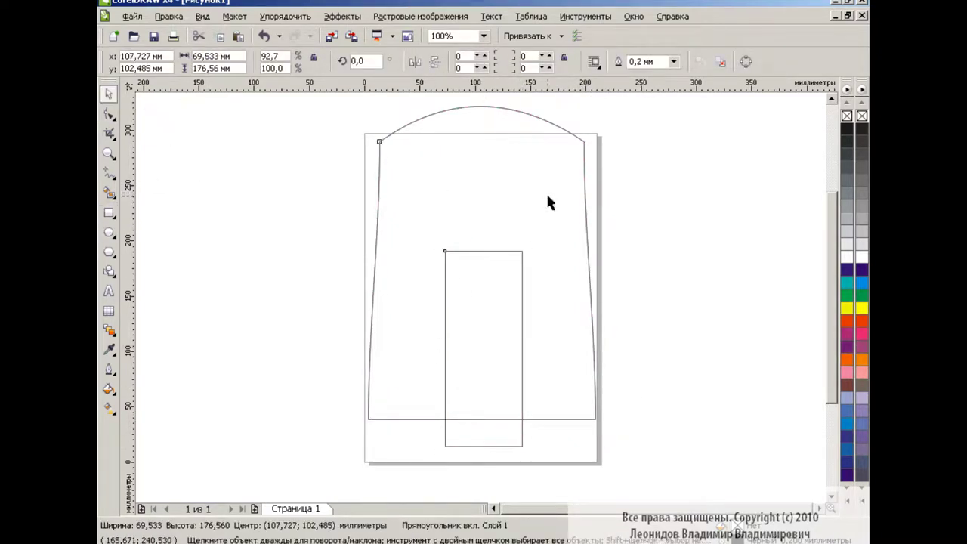
{"action": "key", "text": "ctrl+a"}
{"action": "left_click", "coordinate": [531, 356]}
{"action": "left_click", "coordinate": [587, 356]}
{"action": "key", "text": "F10"}
{"action": "left_click", "coordinate": [531, 420]}
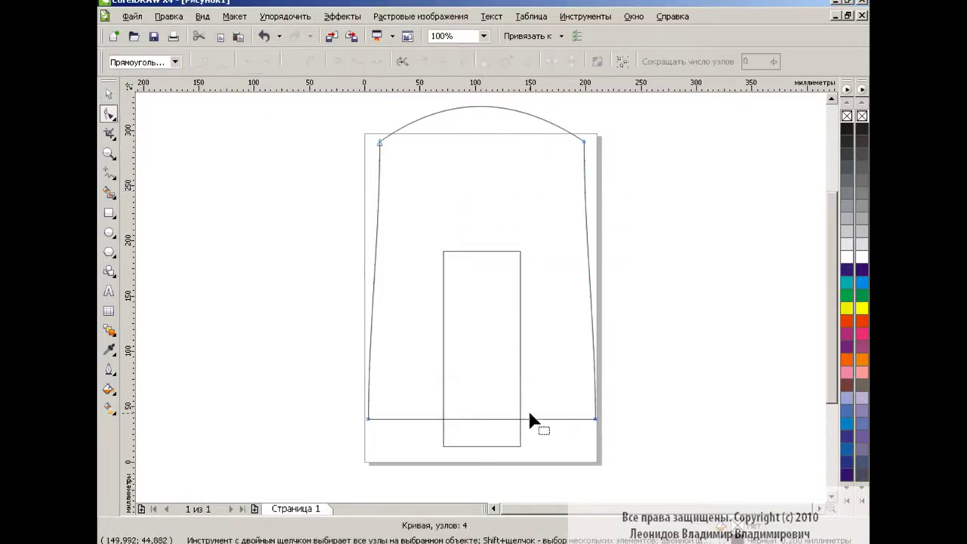
{"action": "double_click", "coordinate": [523, 419]}
{"action": "key", "text": "space"}
{"action": "left_click", "coordinate": [443, 432]}
{"action": "key", "text": "Delete"}
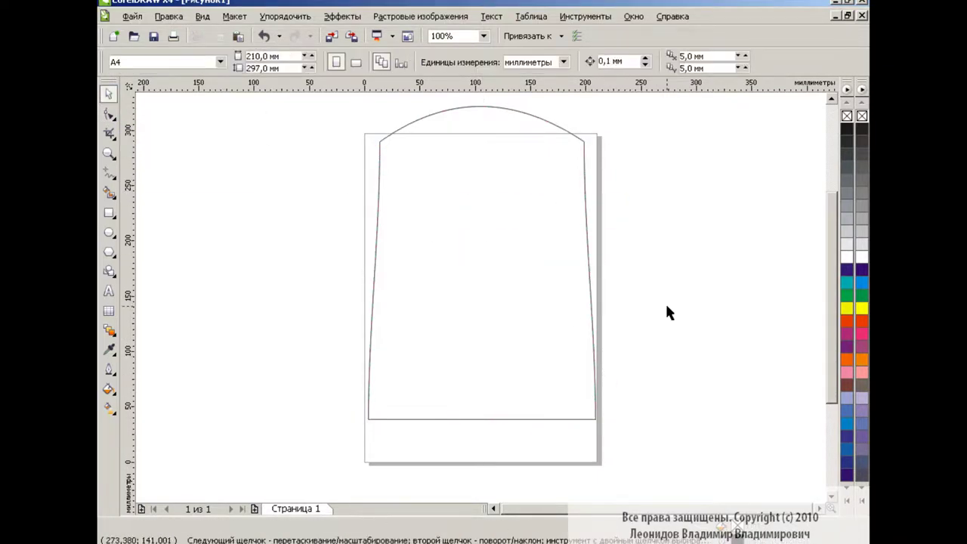
Pull the middle bottom nodes down about 27 mm and bow both sides outward
{"action": "key", "text": "space"}
{"action": "left_click", "coordinate": [376, 298]}
{"action": "left_click_drag", "start_coordinate": [423, 400], "coordinate": [559, 446]}
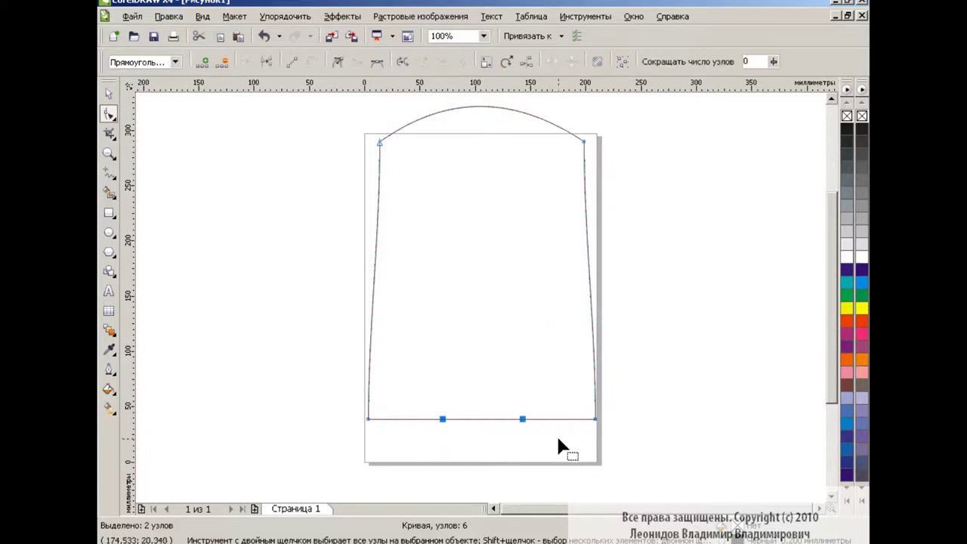
{"action": "left_click_drag", "start_coordinate": [522, 419], "coordinate": [527, 453]}
{"action": "left_click", "coordinate": [383, 309]}
{"action": "left_click_drag", "start_coordinate": [379, 163], "coordinate": [365, 224]}
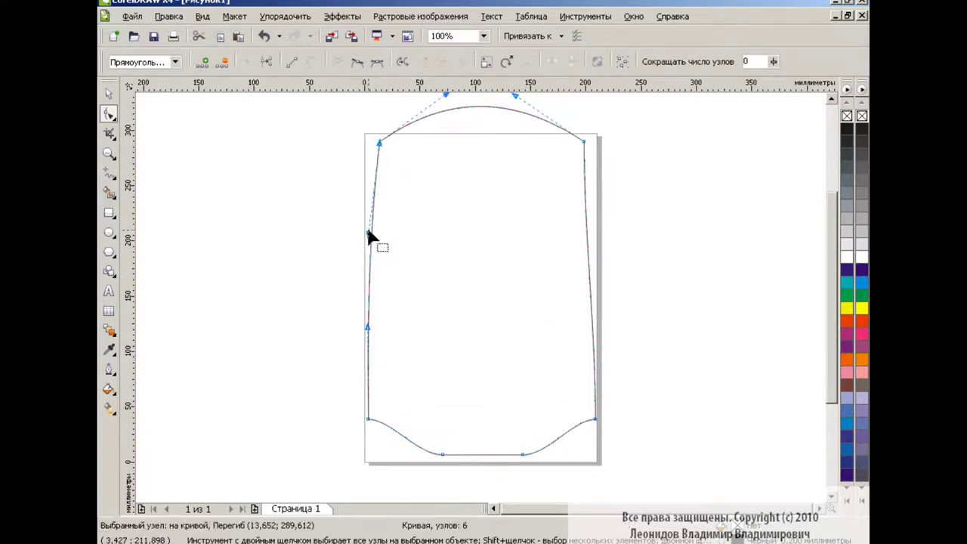
{"action": "left_click_drag", "start_coordinate": [582, 243], "coordinate": [609, 345]}
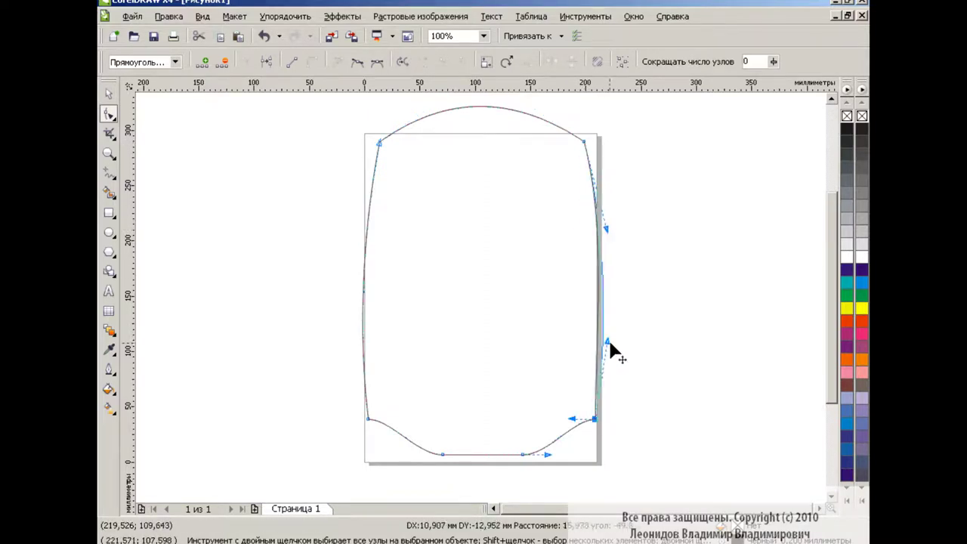
{"action": "left_click_drag", "start_coordinate": [363, 301], "coordinate": [360, 301]}
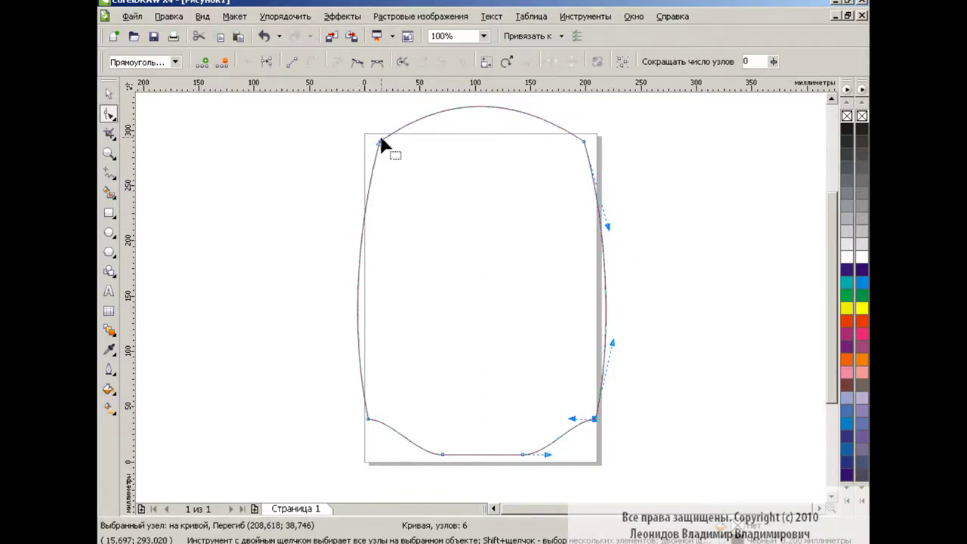
{"action": "left_click_drag", "start_coordinate": [370, 197], "coordinate": [356, 227]}
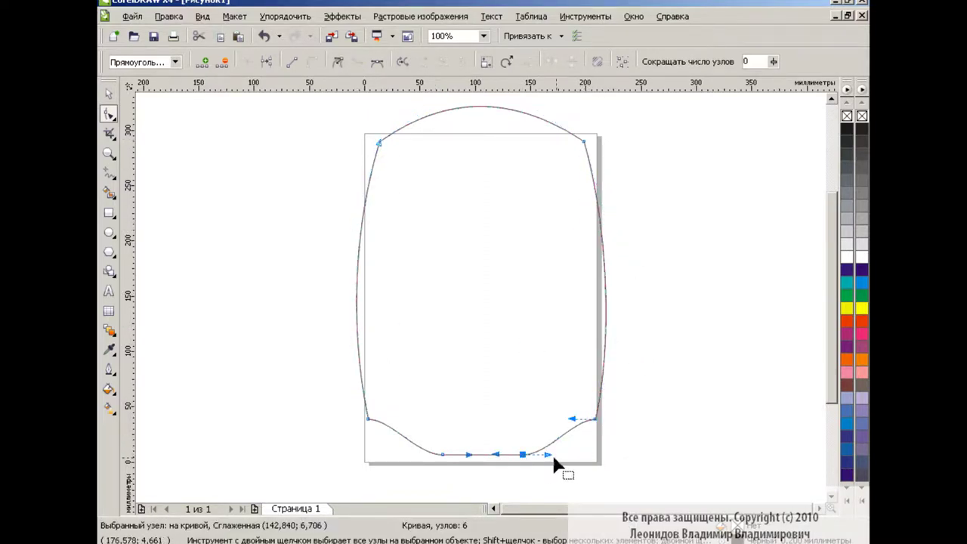
{"action": "mouse_move", "coordinate": [553, 455]}
{"action": "left_mouse_down"}
{"action": "mouse_move", "coordinate": [539, 481]}
{"action": "mouse_move", "coordinate": [618, 446]}
{"action": "left_mouse_up"}
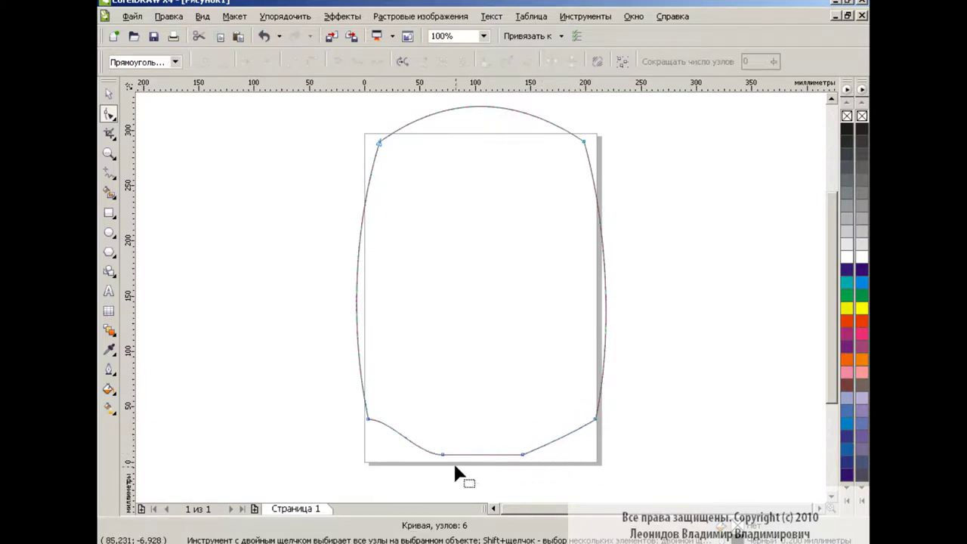
Straighten the bottom-left segment, adjust the lower corners, and shrink the outline to about 89%
{"action": "left_click_drag", "start_coordinate": [412, 444], "coordinate": [425, 453]}
{"action": "left_click", "coordinate": [655, 394]}
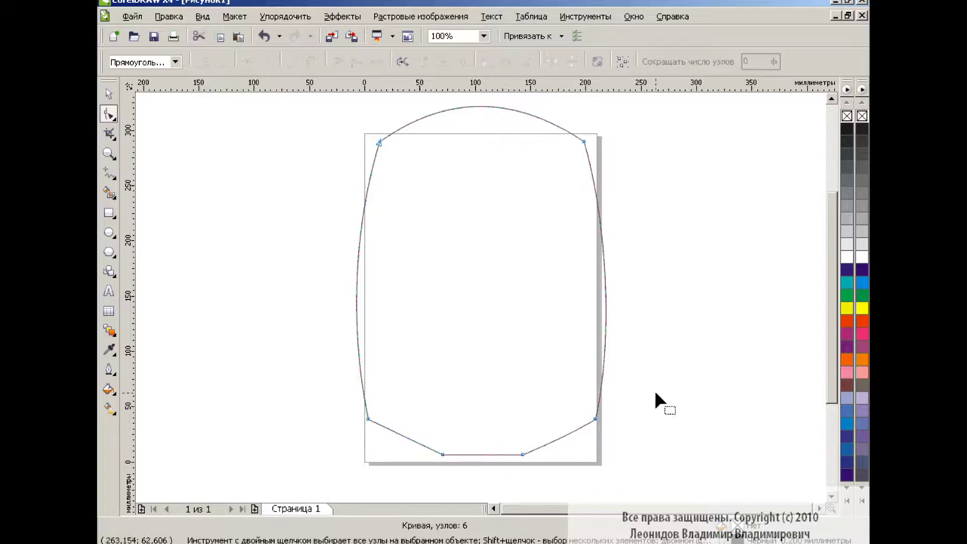
{"action": "left_click", "coordinate": [369, 420]}
{"action": "left_click", "coordinate": [597, 420], "text": "shift"}
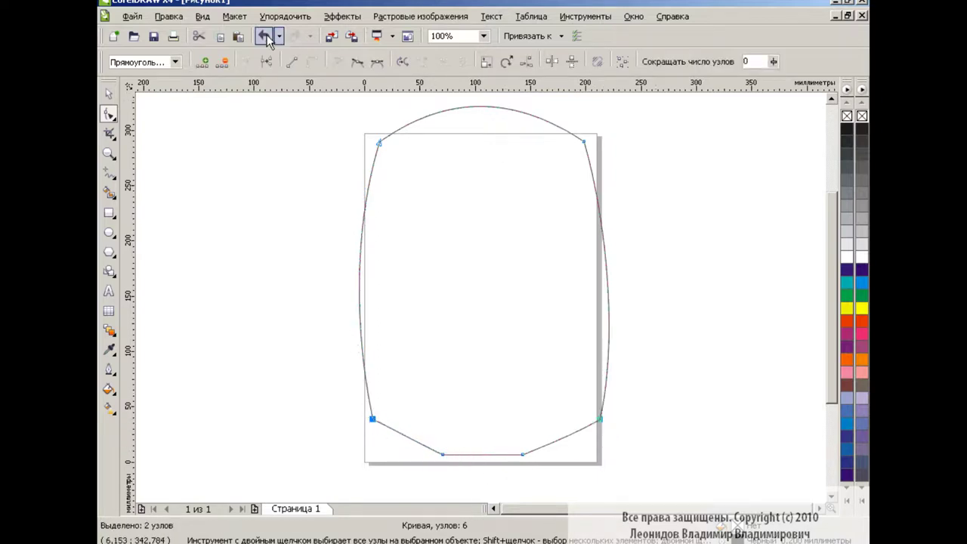
{"action": "left_click_drag", "start_coordinate": [597, 421], "coordinate": [603, 420]}
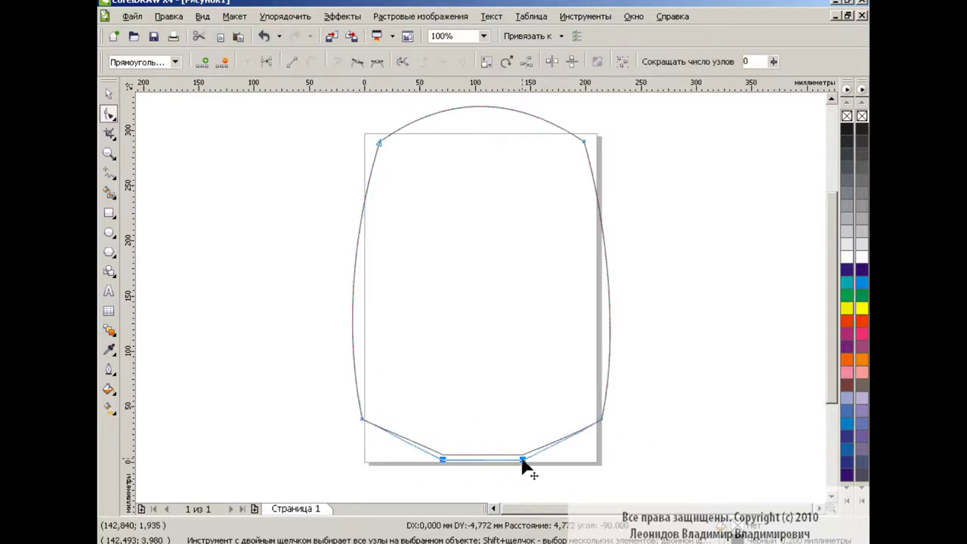
{"action": "key", "text": "space"}
{"action": "left_click_drag", "start_coordinate": [611, 464], "coordinate": [602, 450]}
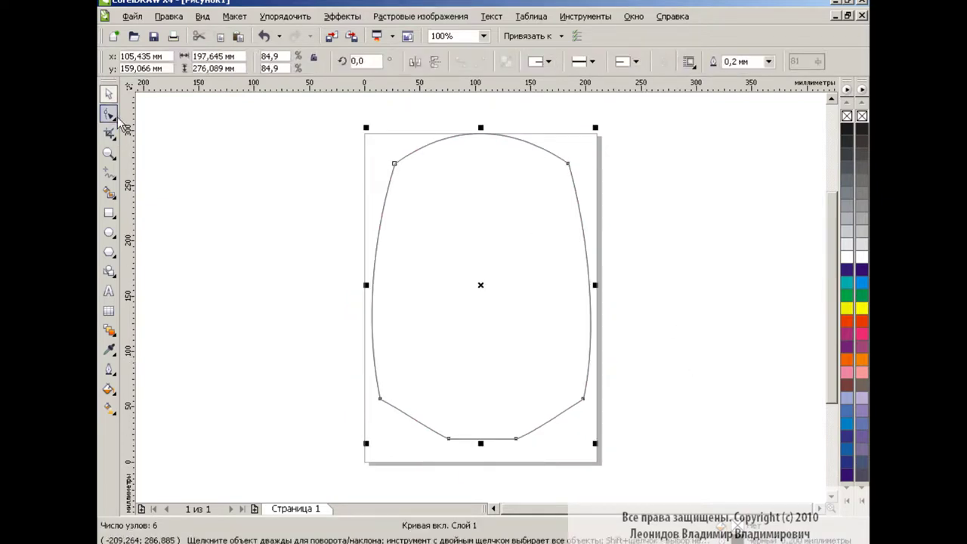
Refine the arched top curve of the helmet outline
{"action": "key", "text": "space"}
{"action": "left_click", "coordinate": [394, 164]}
{"action": "left_click_drag", "start_coordinate": [456, 126], "coordinate": [437, 125]}
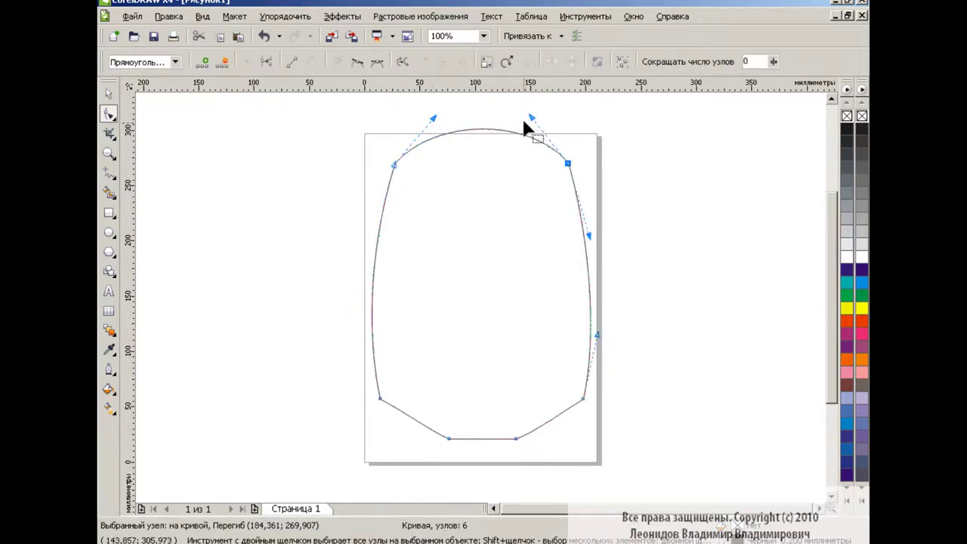
{"action": "left_click_drag", "start_coordinate": [514, 121], "coordinate": [535, 123]}
{"action": "key", "text": "space"}
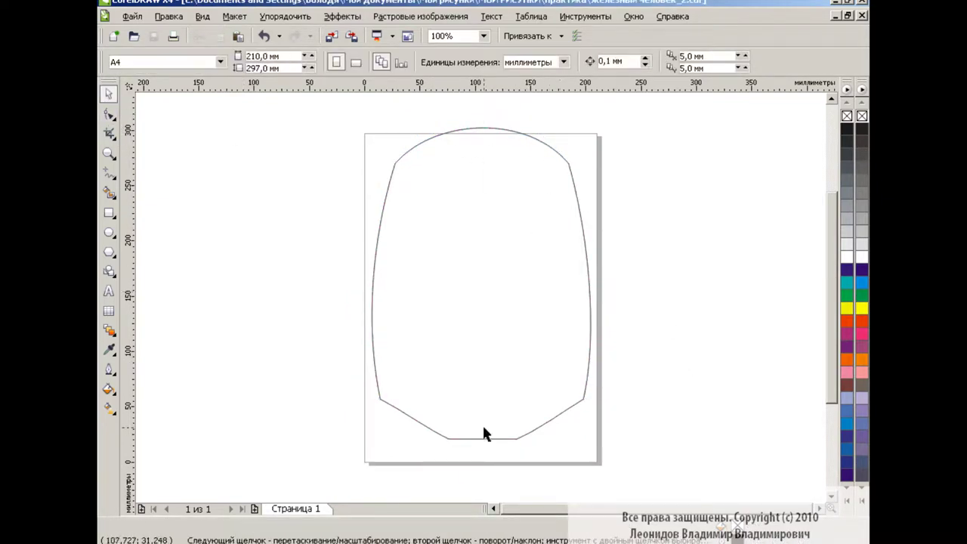
Draw a small rectangle at the helmet bottom and mirror its top nodes inward into a trapezoid
{"action": "left_click", "coordinate": [109, 212]}
{"action": "left_click_drag", "start_coordinate": [448, 420], "coordinate": [518, 456]}
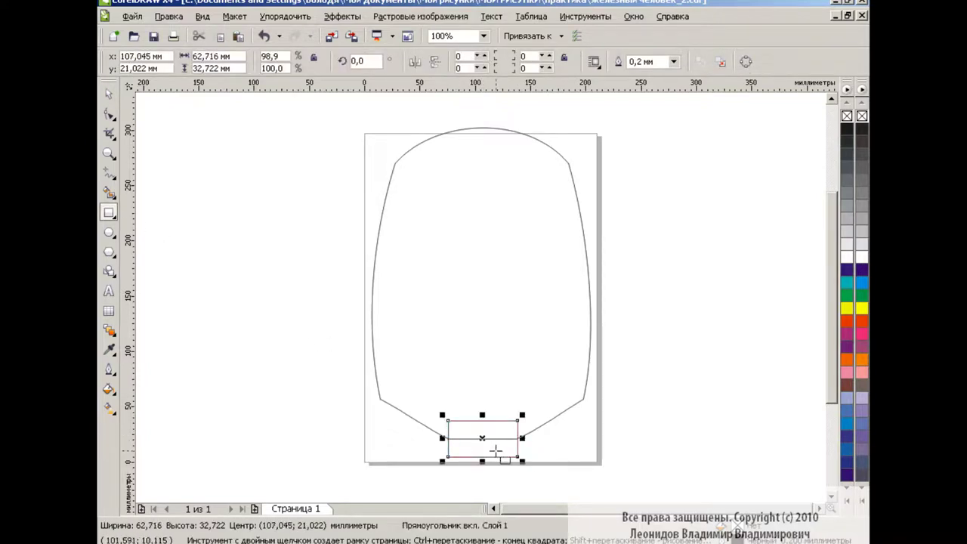
{"action": "left_click", "coordinate": [746, 61]}
{"action": "key", "text": "F10"}
{"action": "left_click", "coordinate": [516, 421]}
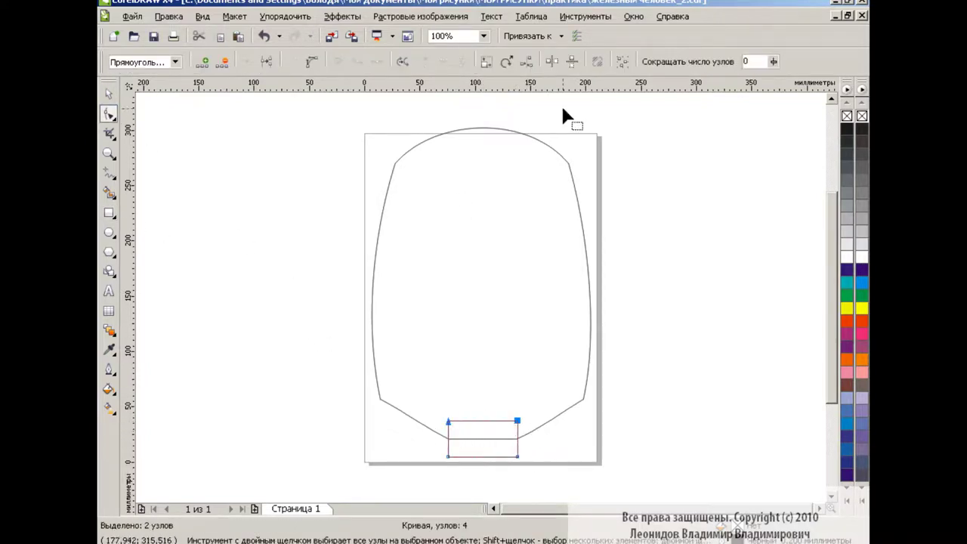
{"action": "left_click", "coordinate": [551, 62]}
{"action": "left_click_drag", "start_coordinate": [517, 421], "coordinate": [511, 418]}
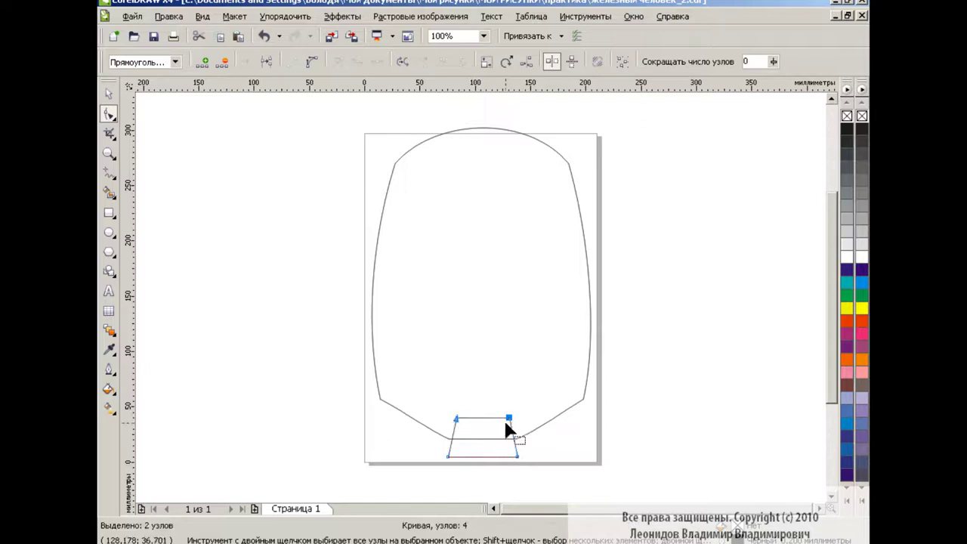
{"action": "left_click", "coordinate": [559, 451]}
{"action": "left_click_drag", "start_coordinate": [458, 439], "coordinate": [524, 458]}
Centre the trapezoid horizontally with the helmet and zoom in on it
{"action": "key", "text": "ctrl+a"}
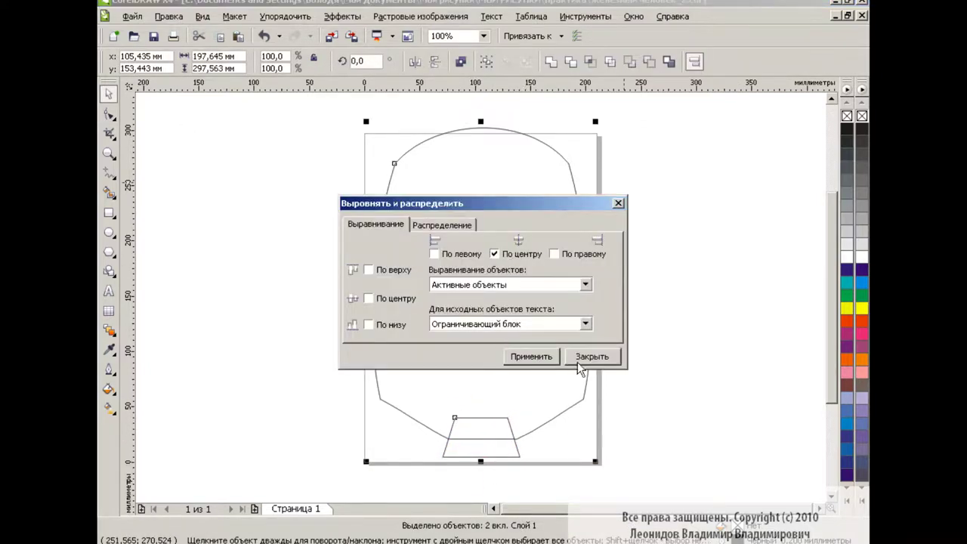
{"action": "left_click", "coordinate": [589, 352]}
{"action": "key", "text": "Escape"}
{"action": "scroll", "coordinate": [761, 381], "scroll_direction": "up", "scroll_amount": 2}
{"action": "left_click_drag", "start_coordinate": [830, 298], "coordinate": [828, 367]}
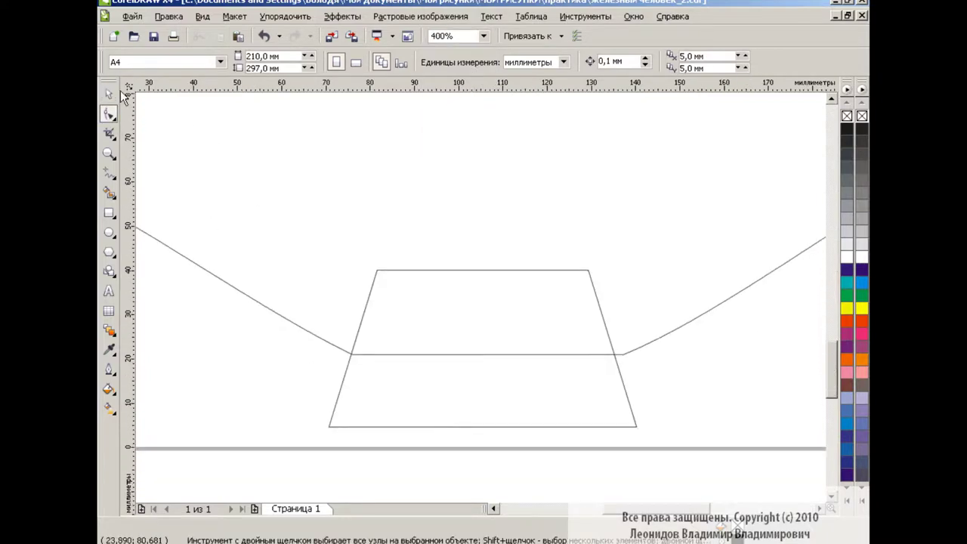
{"action": "left_click", "coordinate": [625, 349]}
{"action": "key", "text": "Escape"}
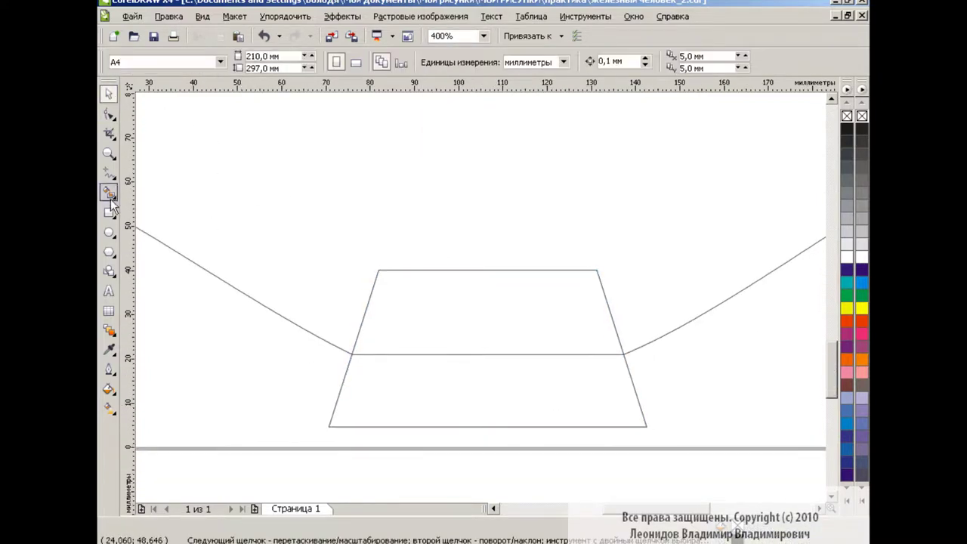
Smart Fill the trapezoid yellow and zoom back out to 100%
{"action": "left_click", "coordinate": [109, 193]}
{"action": "left_click", "coordinate": [449, 274]}
{"action": "key", "text": "space"}
{"action": "left_click", "coordinate": [506, 404]}
{"action": "left_click", "coordinate": [484, 302]}
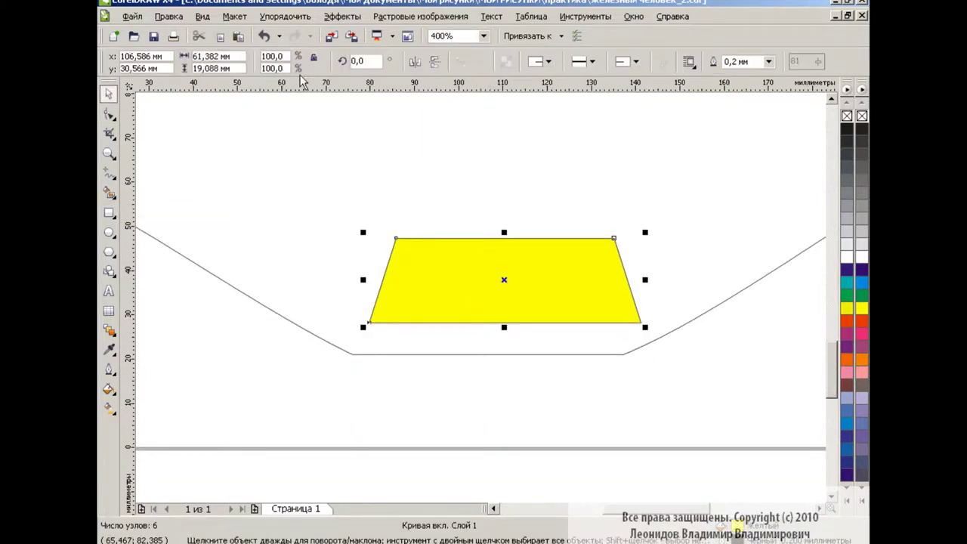
{"action": "left_click", "coordinate": [483, 35]}
{"action": "left_click", "coordinate": [446, 140]}
{"action": "scroll", "coordinate": [824, 326], "scroll_direction": "up", "scroll_amount": 3}
Draw a large hexagon inside the helmet and rotate it 30° so its top is flat
{"action": "left_click", "coordinate": [109, 252]}
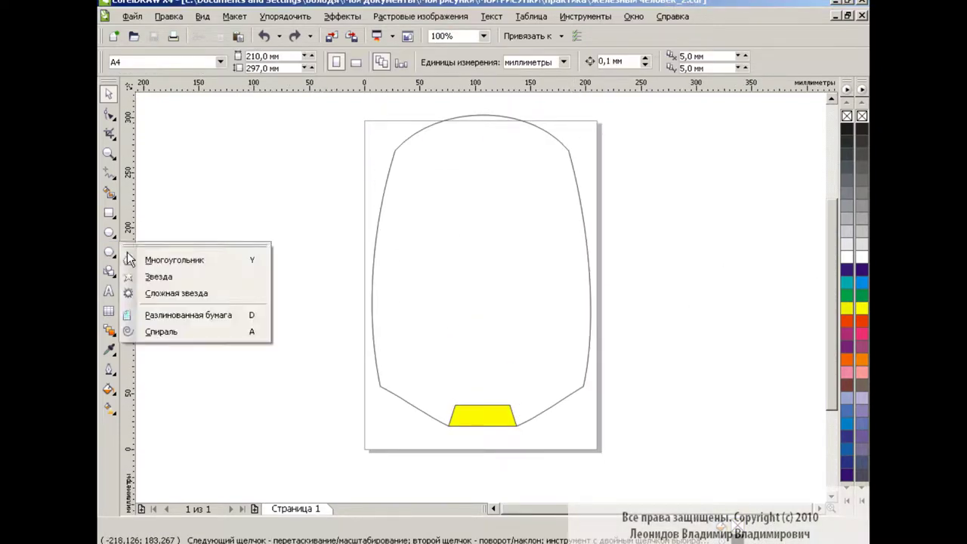
{"action": "double_click", "coordinate": [472, 61]}
{"action": "type", "text": "3"}
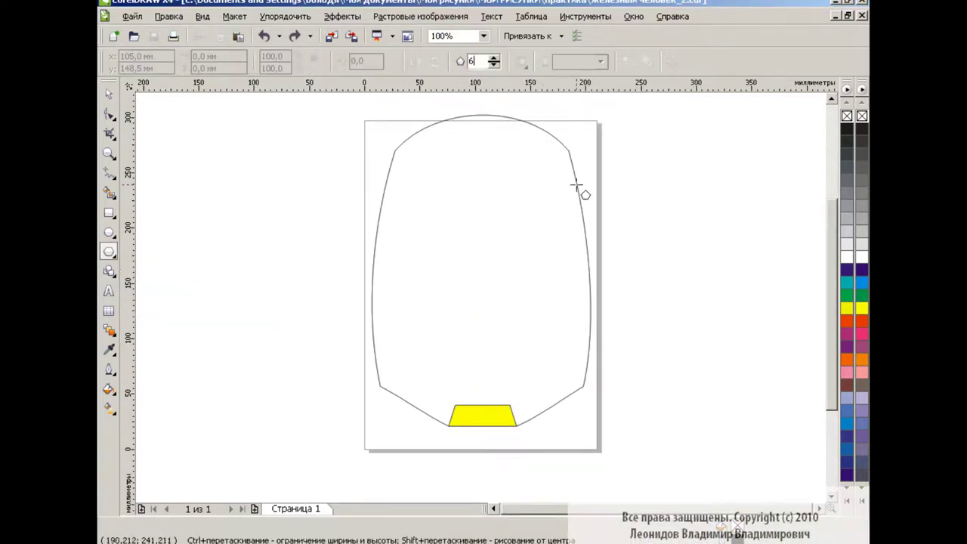
{"action": "left_click_drag", "start_coordinate": [394, 217], "coordinate": [559, 382]}
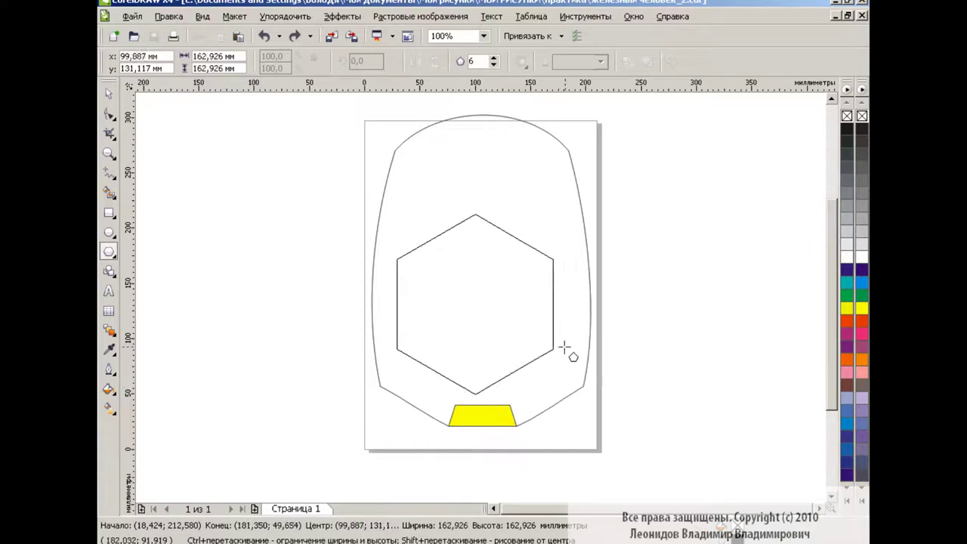
{"action": "left_click_drag", "start_coordinate": [564, 346], "coordinate": [576, 355]}
{"action": "left_click", "coordinate": [492, 320]}
{"action": "left_click_drag", "start_coordinate": [574, 208], "coordinate": [599, 267]}
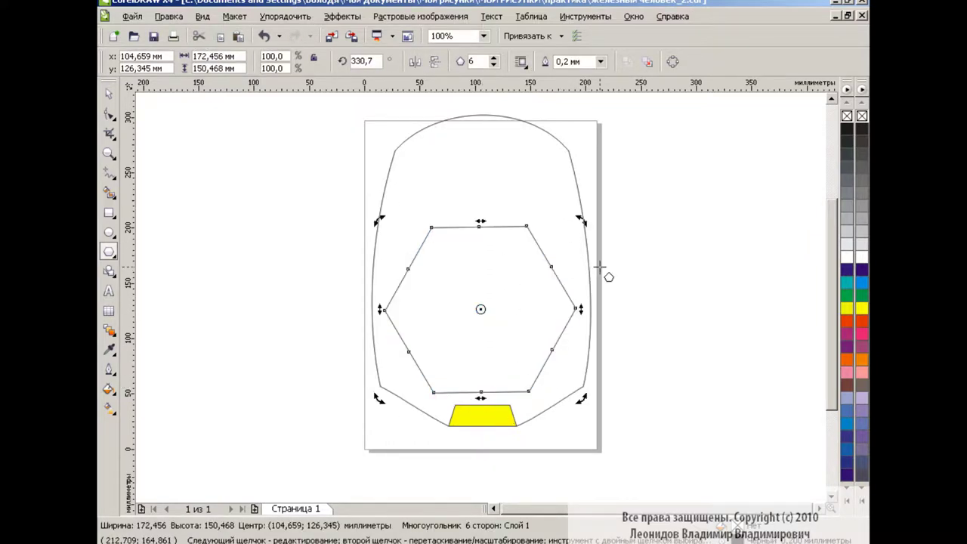
{"action": "type", "text": "330"}
{"action": "key", "text": "Return"}
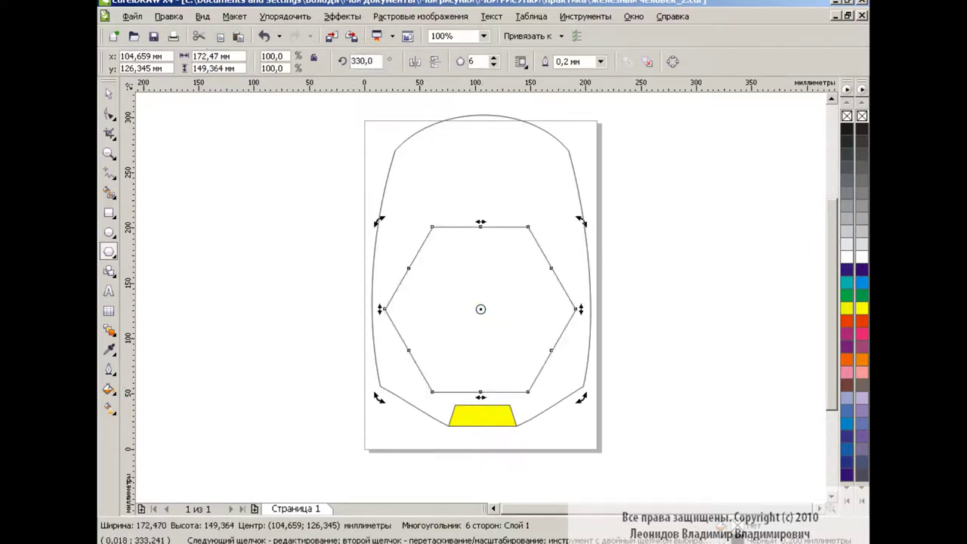
Convert the hexagon to curves, pin its bottom corners to the trapezoid, and stretch its top toward the crown
{"action": "key", "text": "F10"}
{"action": "key", "text": "ctrl+q"}
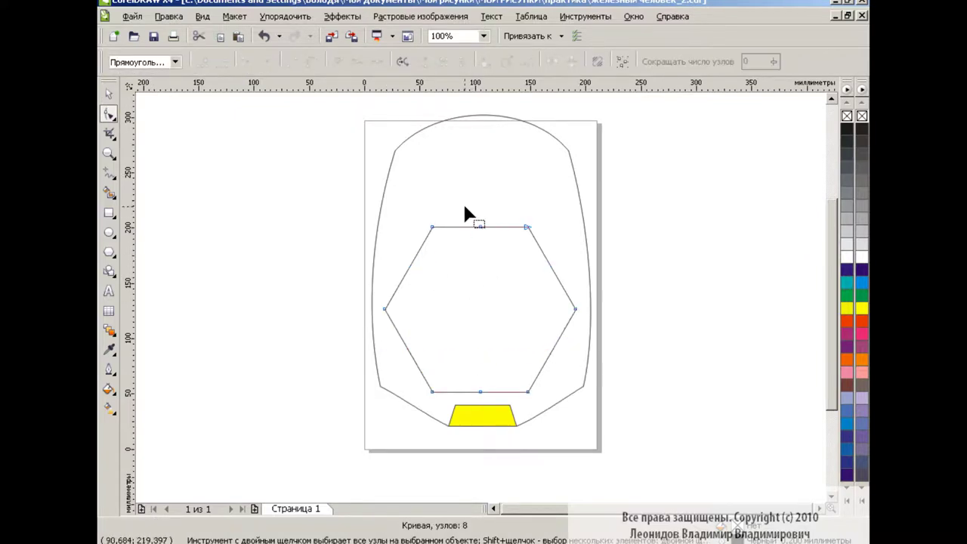
{"action": "left_click_drag", "start_coordinate": [432, 393], "coordinate": [454, 405]}
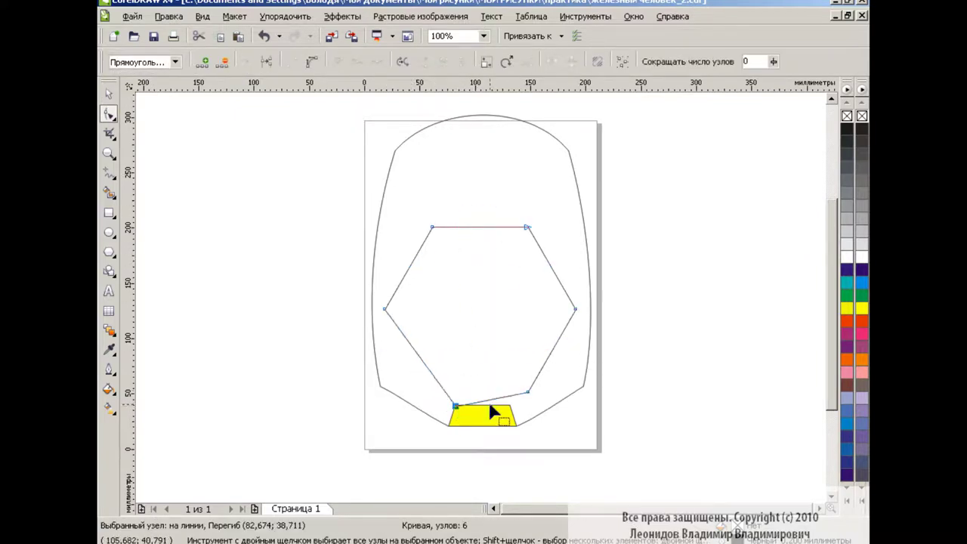
{"action": "left_click_drag", "start_coordinate": [528, 392], "coordinate": [510, 406]}
{"action": "left_click", "coordinate": [527, 226], "text": "shift"}
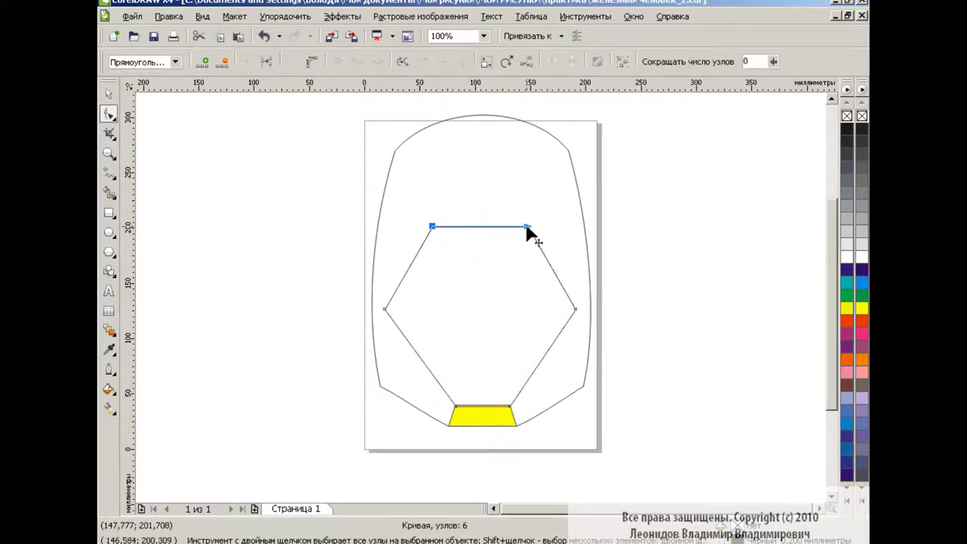
{"action": "mouse_move", "coordinate": [527, 226]}
{"action": "left_mouse_down"}
{"action": "mouse_move", "coordinate": [527, 139]}
{"action": "mouse_move", "coordinate": [550, 149]}
{"action": "left_mouse_up"}
{"action": "left_click", "coordinate": [568, 151], "text": "shift"}
{"action": "left_click_drag", "start_coordinate": [575, 310], "coordinate": [581, 266]}
Bend the face plate's top edge into an arc, undoing one unwanted bend
{"action": "left_click", "coordinate": [549, 243]}
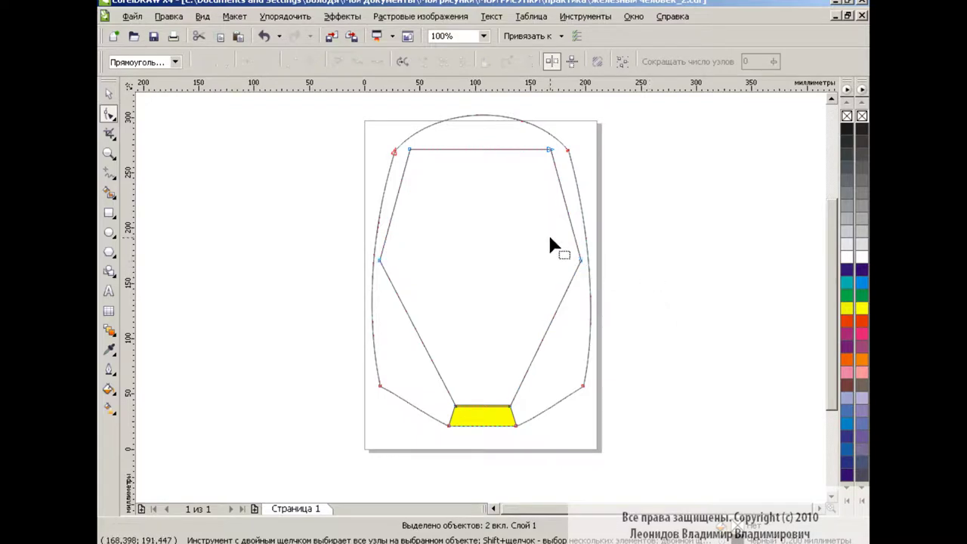
{"action": "left_click_drag", "start_coordinate": [416, 206], "coordinate": [416, 205]}
{"action": "left_click", "coordinate": [312, 205]}
{"action": "left_click", "coordinate": [549, 149], "text": "shift"}
{"action": "left_click_drag", "start_coordinate": [550, 149], "coordinate": [563, 154]}
{"action": "left_click", "coordinate": [509, 155]}
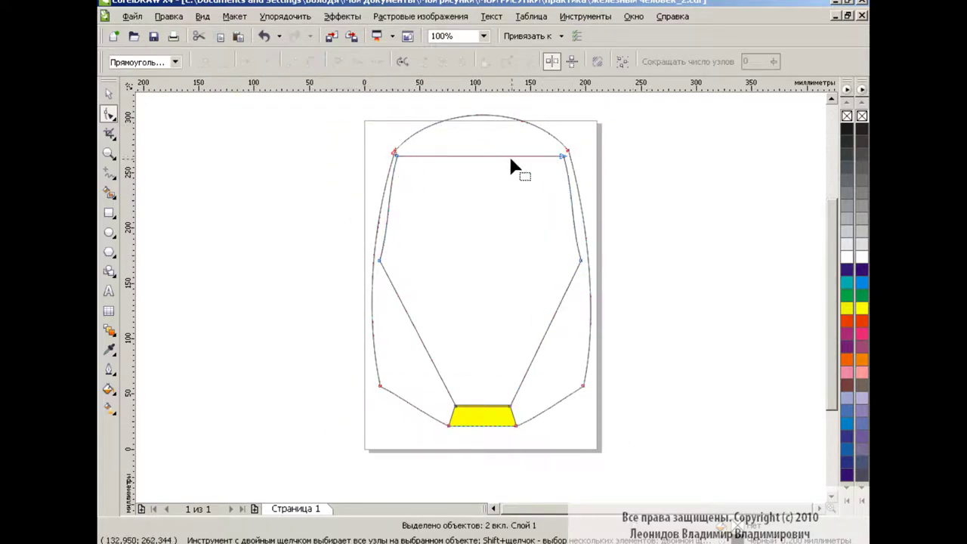
{"action": "left_click_drag", "start_coordinate": [485, 156], "coordinate": [484, 133]}
{"action": "key", "text": "ctrl+z"}
{"action": "key", "text": "space"}
{"action": "key", "text": "space"}
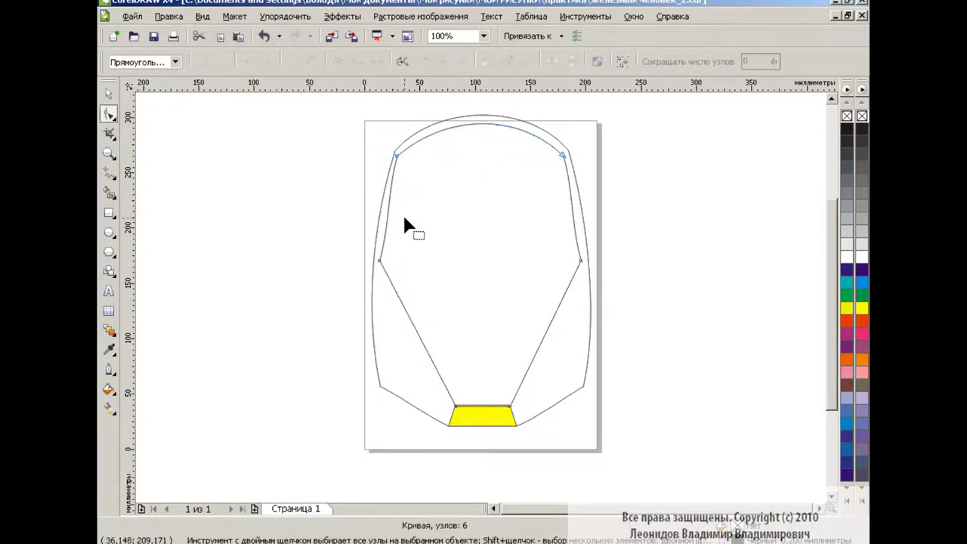
Select the face plate's upper side segments and nudge the top-left corner slightly right
{"action": "left_click", "coordinate": [567, 191]}
{"action": "left_click", "coordinate": [395, 196]}
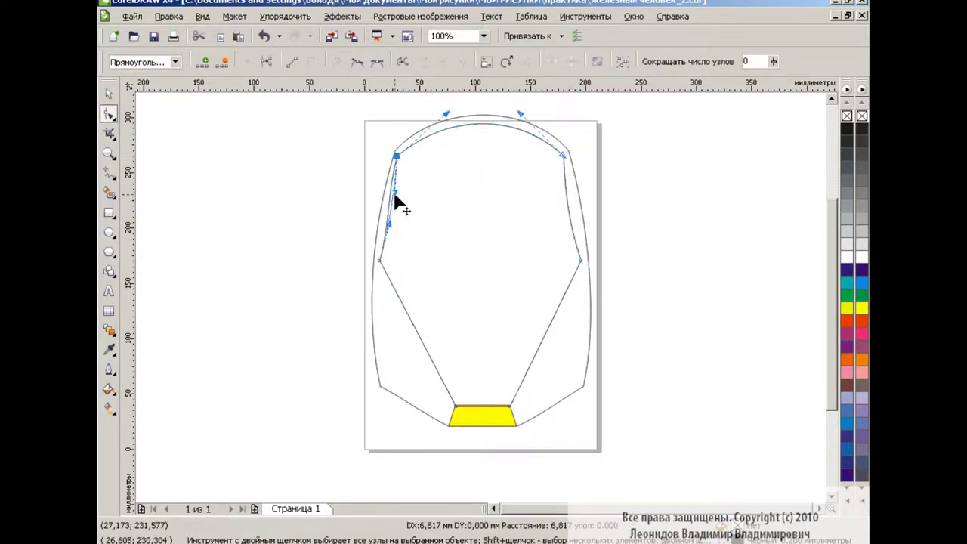
{"action": "left_click", "coordinate": [336, 195]}
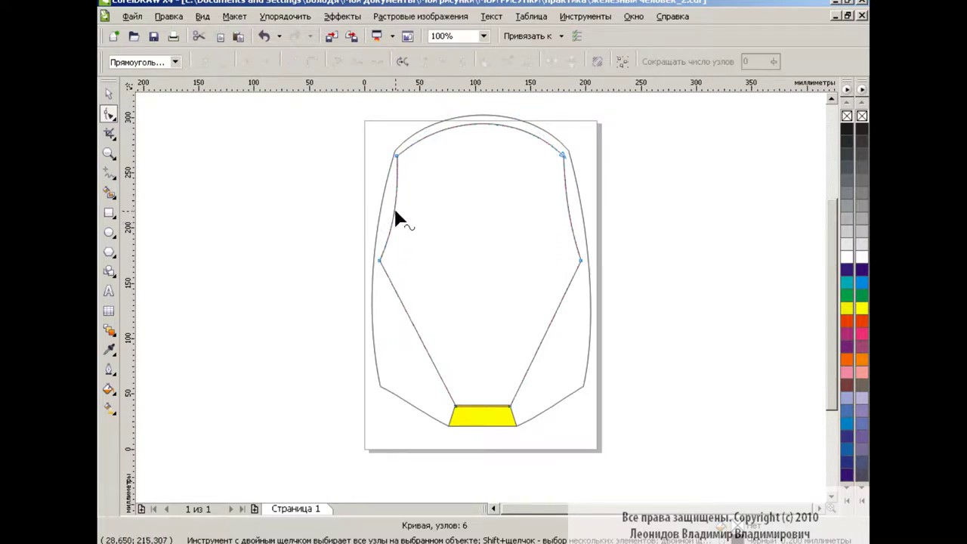
{"action": "left_click", "coordinate": [565, 174]}
{"action": "key", "text": "space"}
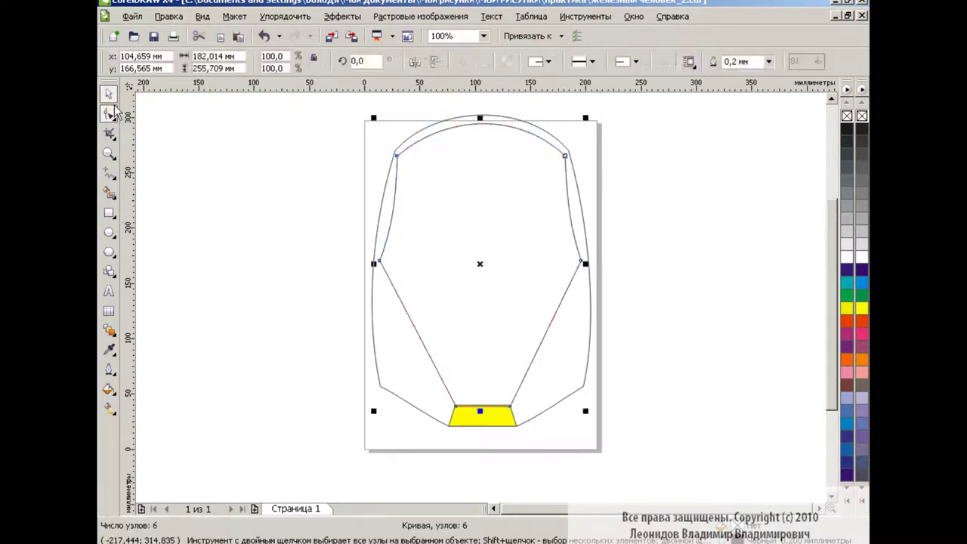
{"action": "left_click", "coordinate": [423, 188]}
{"action": "key", "text": "space"}
{"action": "left_click_drag", "start_coordinate": [398, 158], "coordinate": [400, 158]}
{"action": "key", "text": "space"}
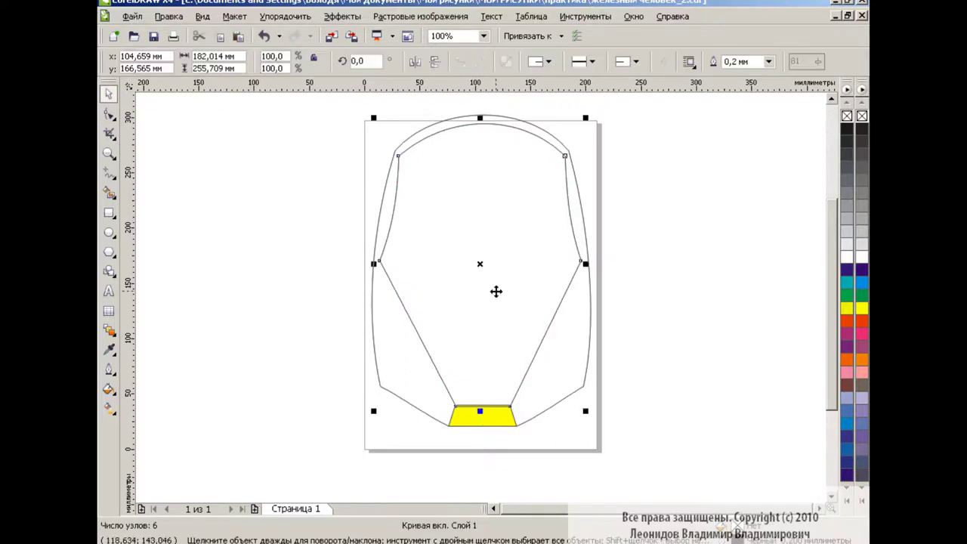
{"action": "key", "text": "space"}
Curve both lower sides of the face plate inward, then zoom to 400%
{"action": "left_click_drag", "start_coordinate": [548, 313], "coordinate": [529, 321]}
{"action": "left_click_drag", "start_coordinate": [413, 325], "coordinate": [442, 324]}
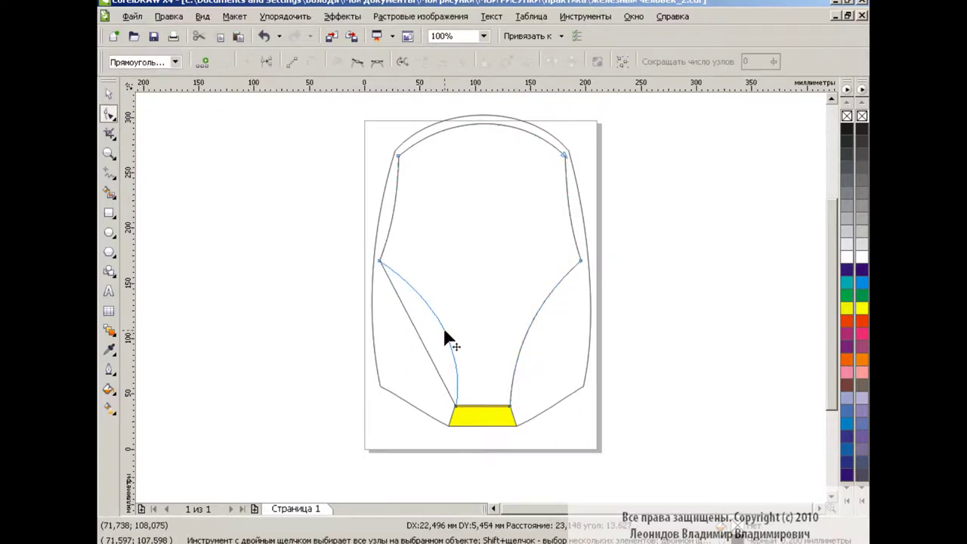
{"action": "key", "text": "Escape"}
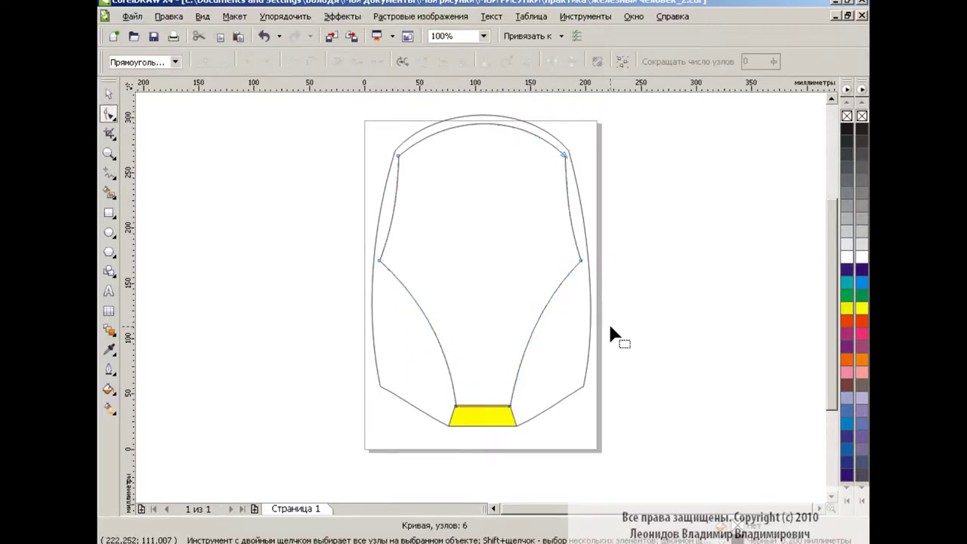
{"action": "key", "text": "space"}
{"action": "left_click", "coordinate": [484, 35]}
{"action": "left_click", "coordinate": [453, 123]}
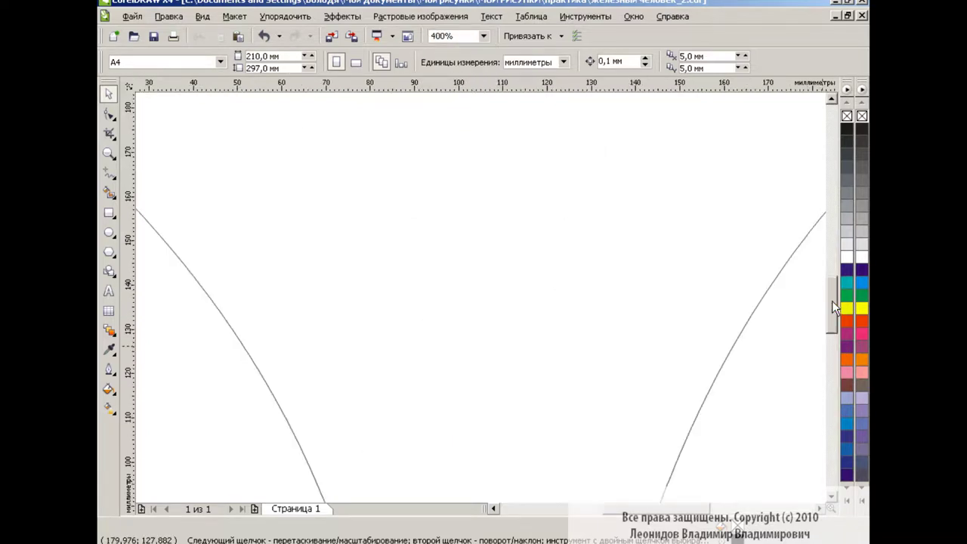
{"action": "left_click_drag", "start_coordinate": [832, 301], "coordinate": [831, 346]}
Check the face plate's bottom corners meet the trapezoid, then return to 100% zoom
{"action": "left_click", "coordinate": [346, 273]}
{"action": "left_click", "coordinate": [109, 113]}
{"action": "left_click", "coordinate": [380, 410]}
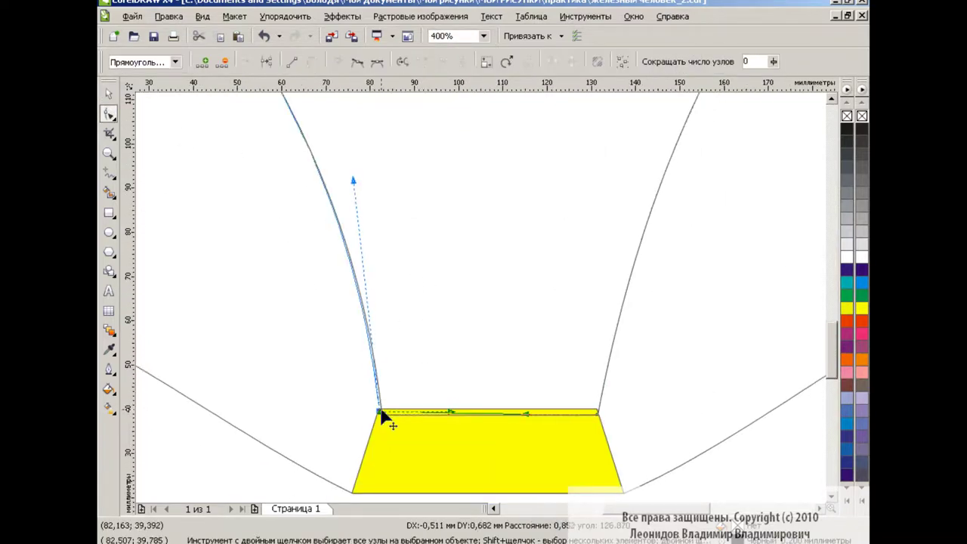
{"action": "left_click", "coordinate": [598, 410]}
{"action": "left_click", "coordinate": [483, 35]}
{"action": "left_click", "coordinate": [453, 133]}
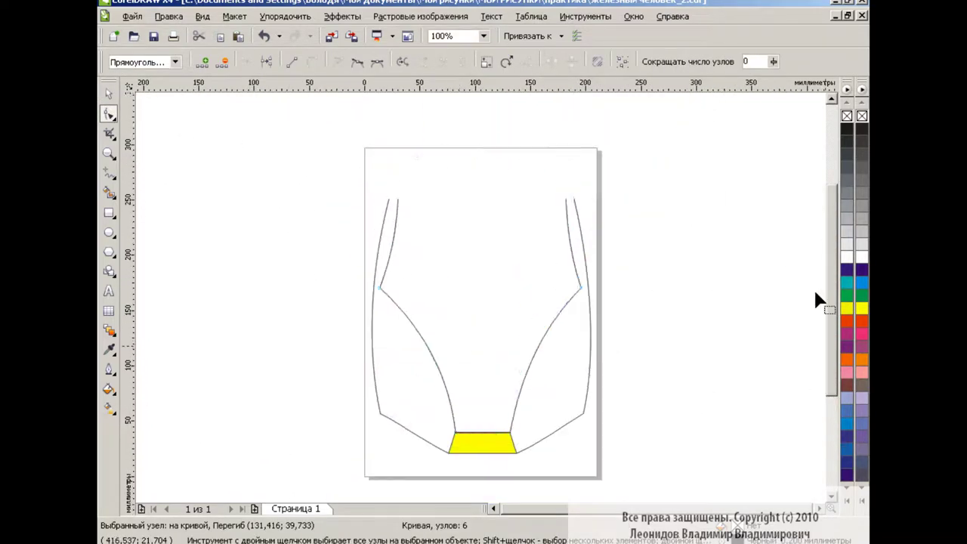
{"action": "key", "text": "space"}
Smart Fill the face-plate area blue and zoom in to 400%
{"action": "left_click", "coordinate": [110, 195]}
{"action": "left_click", "coordinate": [494, 250]}
{"action": "key", "text": "space"}
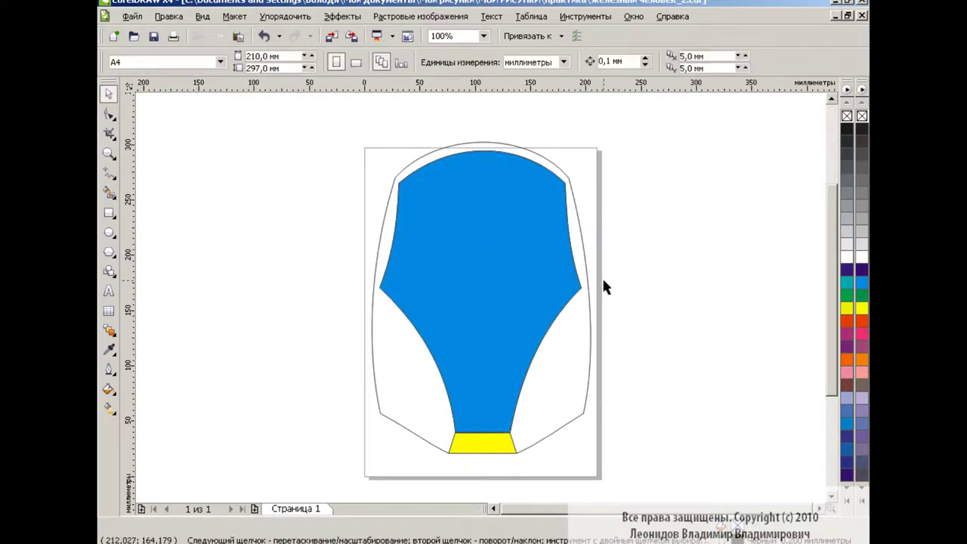
{"action": "left_click", "coordinate": [483, 35]}
{"action": "left_click", "coordinate": [457, 148]}
{"action": "scroll", "coordinate": [821, 332], "scroll_direction": "down", "scroll_amount": 3}
Pull the helmet outline's lower-left and lower-right corners slightly inward
{"action": "left_click", "coordinate": [483, 36]}
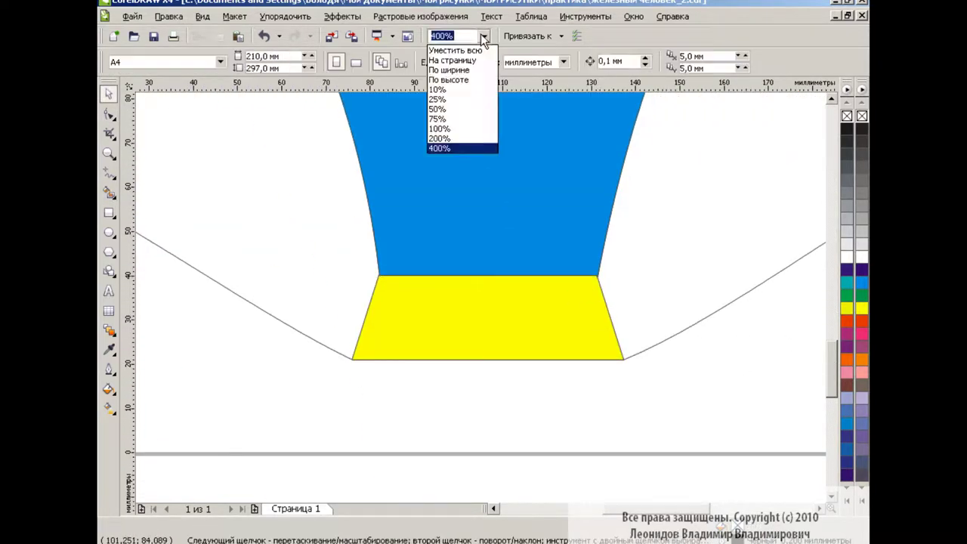
{"action": "left_click", "coordinate": [453, 133]}
{"action": "left_click", "coordinate": [587, 336]}
{"action": "key", "text": "F10"}
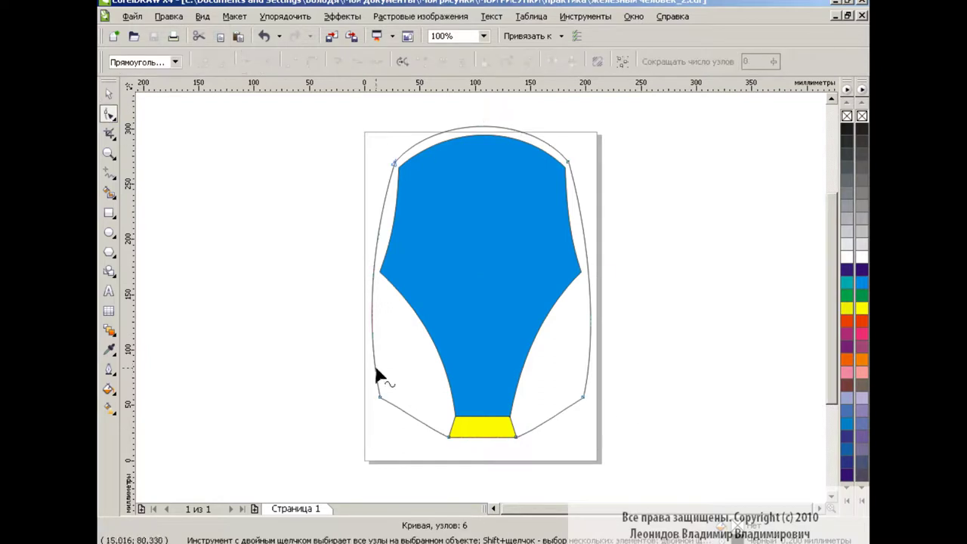
{"action": "left_click", "coordinate": [380, 398]}
{"action": "left_click", "coordinate": [583, 397], "text": "shift"}
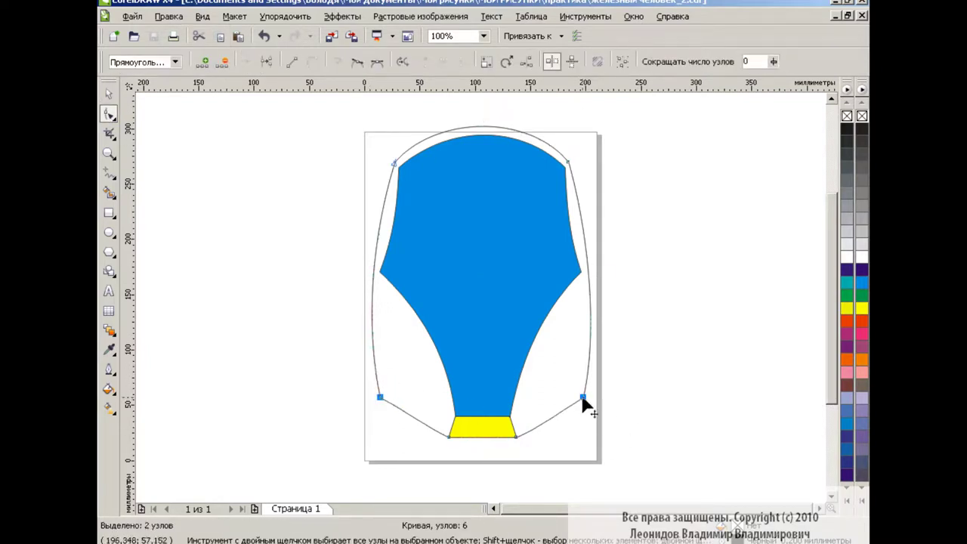
{"action": "left_click_drag", "start_coordinate": [582, 398], "coordinate": [579, 396]}
{"action": "left_click", "coordinate": [590, 284]}
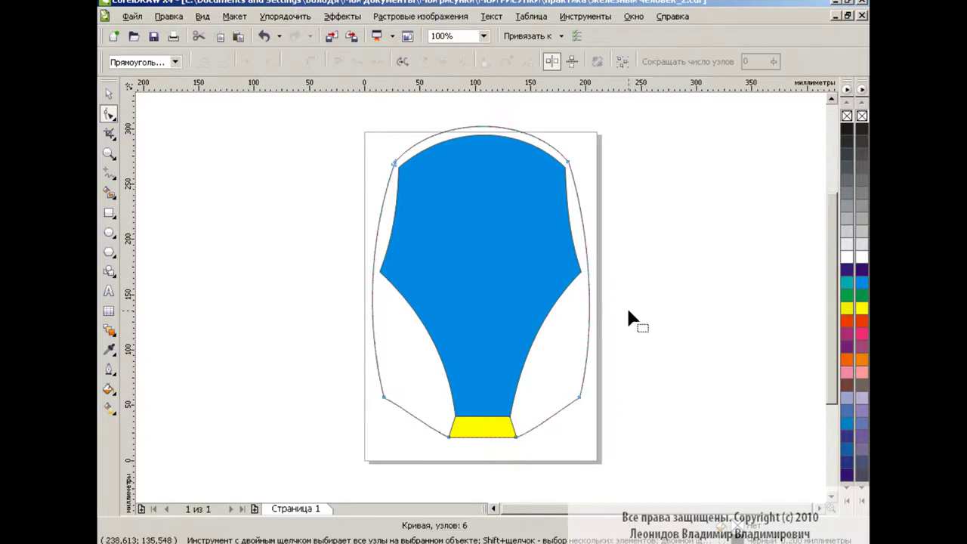
Draw a horizontal Bezier line above the yellow trapezoid and duplicate it
{"action": "key", "text": "space"}
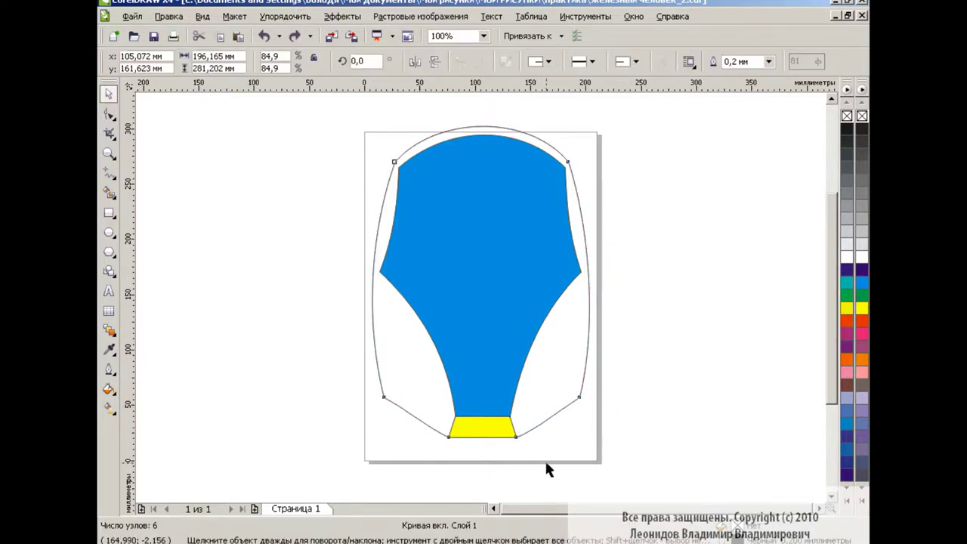
{"action": "key", "text": "space"}
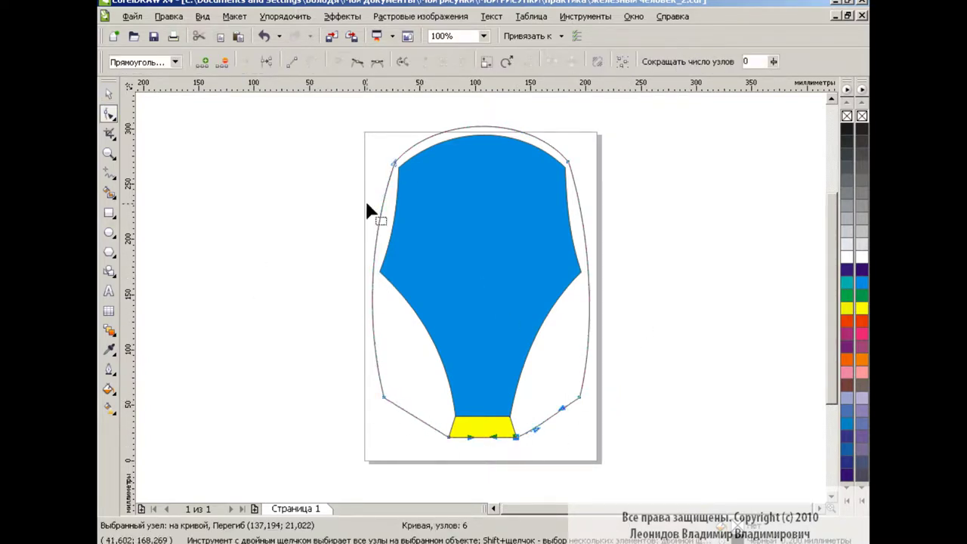
{"action": "key", "text": "space"}
{"action": "left_click", "coordinate": [610, 409]}
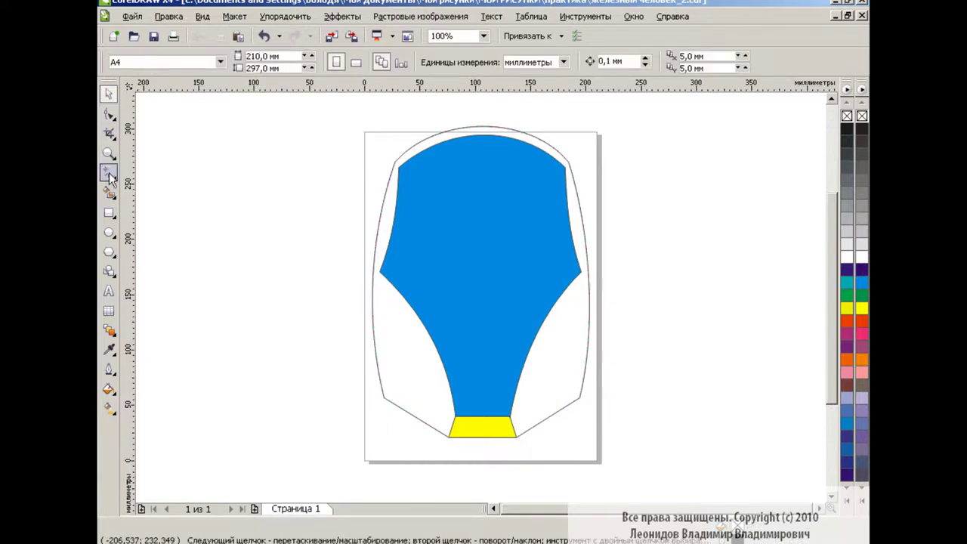
{"action": "left_click_drag", "start_coordinate": [109, 177], "coordinate": [212, 175]}
{"action": "mouse_move", "coordinate": [540, 396]}
{"action": "left_mouse_down"}
{"action": "mouse_move", "coordinate": [439, 396]}
{"action": "mouse_move", "coordinate": [490, 374]}
{"action": "mouse_move", "coordinate": [490, 399]}
{"action": "mouse_move", "coordinate": [489, 380]}
{"action": "left_mouse_up"}
{"action": "key", "text": "space"}
Smart Fill the band between the lines pink and the band above it light blue
{"action": "left_click", "coordinate": [297, 327]}
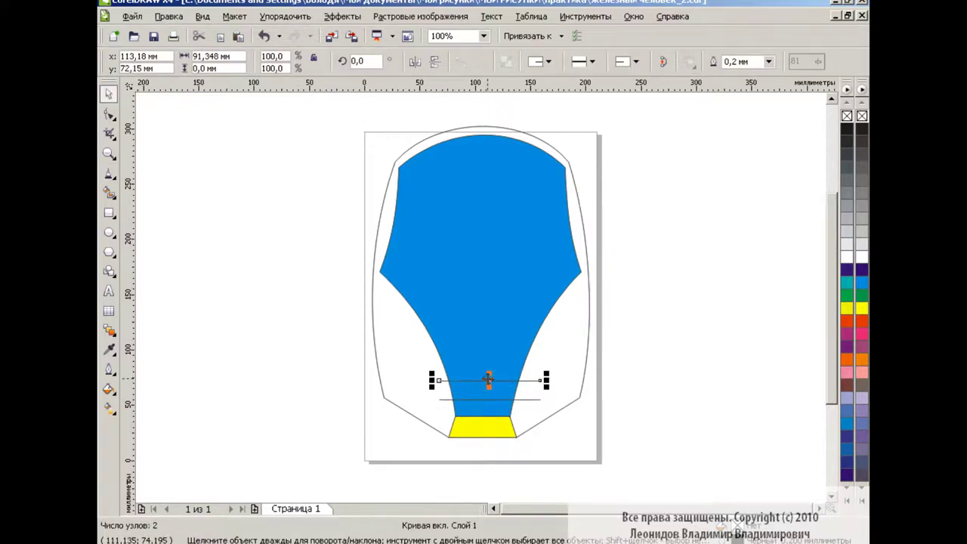
{"action": "left_click", "coordinate": [522, 394]}
{"action": "left_click", "coordinate": [109, 192]}
{"action": "left_click", "coordinate": [301, 62]}
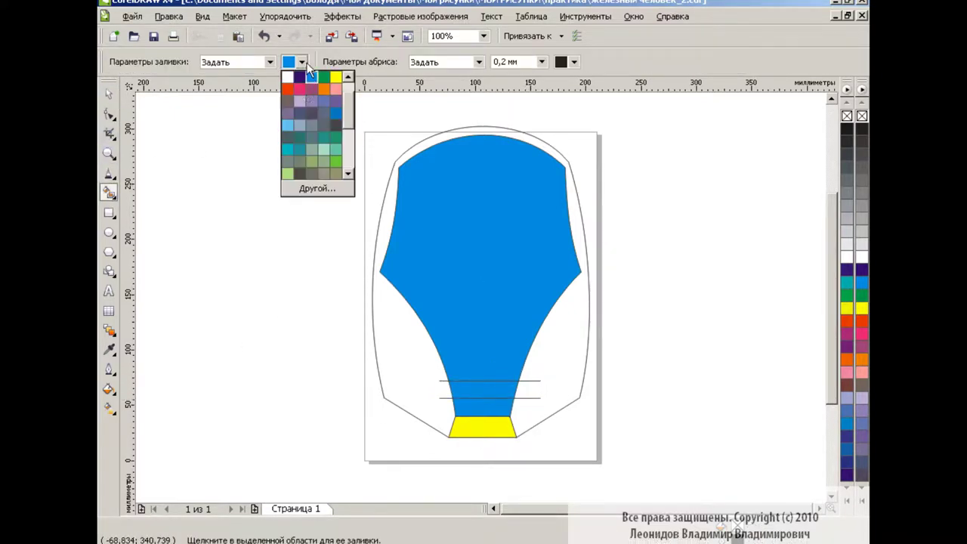
{"action": "left_click", "coordinate": [299, 89]}
{"action": "left_click", "coordinate": [483, 407]}
{"action": "left_click", "coordinate": [301, 62]}
{"action": "left_click", "coordinate": [287, 125]}
{"action": "left_click", "coordinate": [489, 389]}
Pull the outer helmet outline's two lower corner nodes inward and up
{"action": "key", "text": "space"}
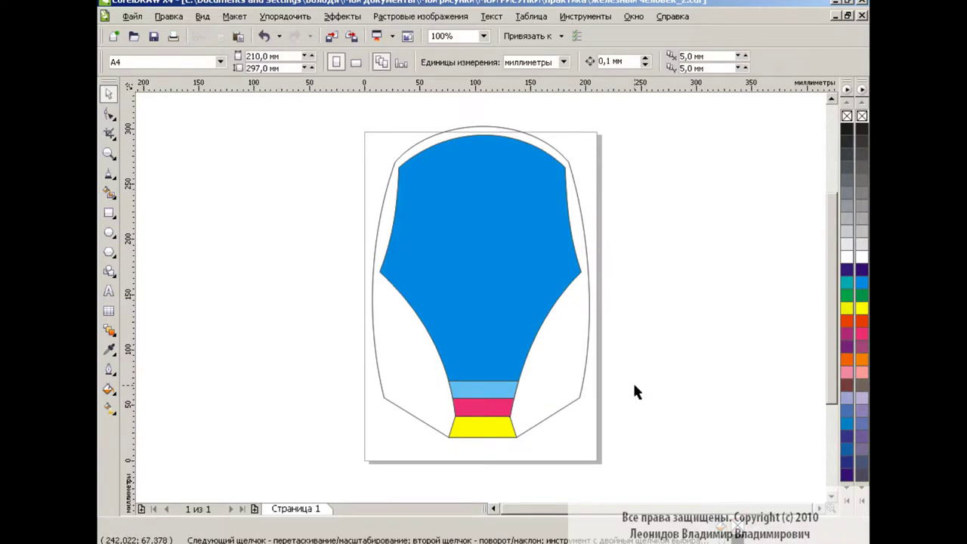
{"action": "left_click", "coordinate": [579, 391]}
{"action": "key", "text": "F10"}
{"action": "left_click", "coordinate": [384, 398]}
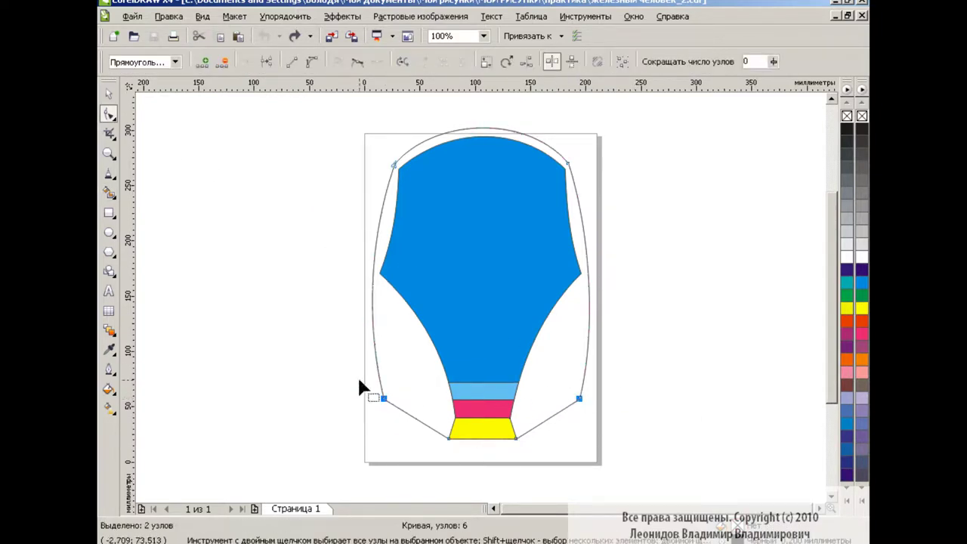
{"action": "left_click_drag", "start_coordinate": [578, 398], "coordinate": [571, 391]}
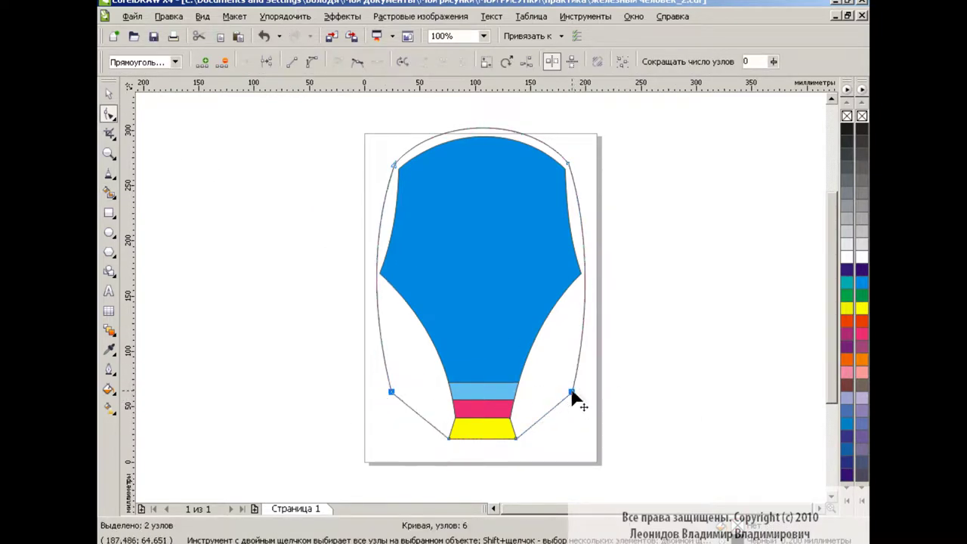
{"action": "left_click", "coordinate": [375, 284]}
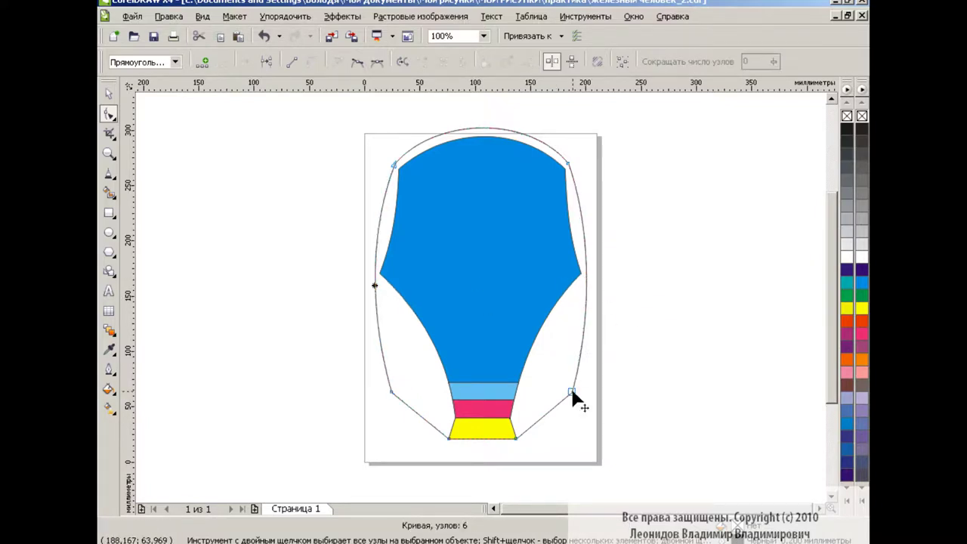
{"action": "key", "text": "space"}
{"action": "left_click", "coordinate": [484, 36]}
At 200% zoom, draw a polyline from the band's corner up to the top of the outline
{"action": "left_click", "coordinate": [502, 142]}
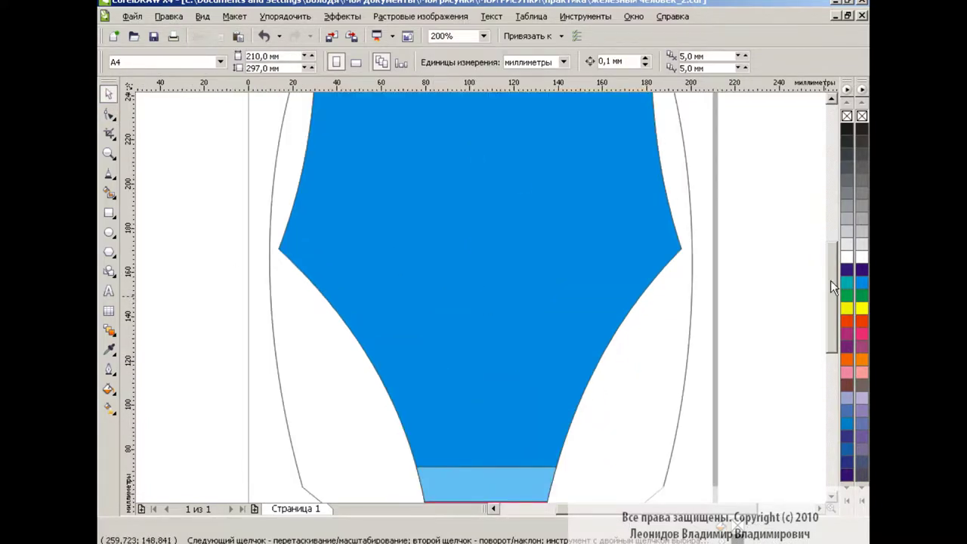
{"action": "left_click_drag", "start_coordinate": [830, 280], "coordinate": [832, 319]}
{"action": "left_click", "coordinate": [109, 173]}
{"action": "left_click", "coordinate": [545, 356]}
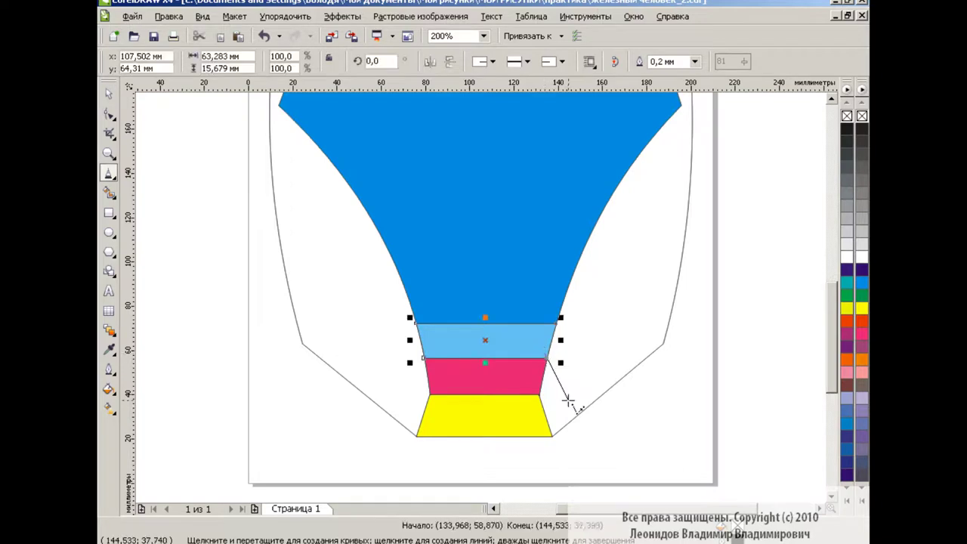
{"action": "left_click", "coordinate": [646, 316]}
{"action": "scroll", "coordinate": [645, 316], "scroll_direction": "up", "scroll_amount": 2}
{"action": "scroll", "coordinate": [642, 249], "scroll_direction": "up", "scroll_amount": 3}
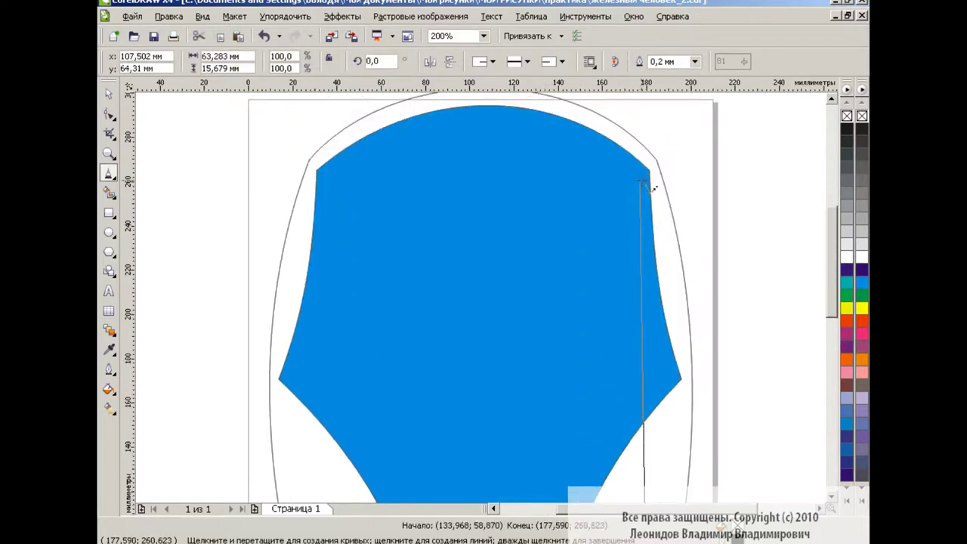
{"action": "double_click", "coordinate": [665, 146]}
{"action": "left_click_drag", "start_coordinate": [832, 234], "coordinate": [834, 265]}
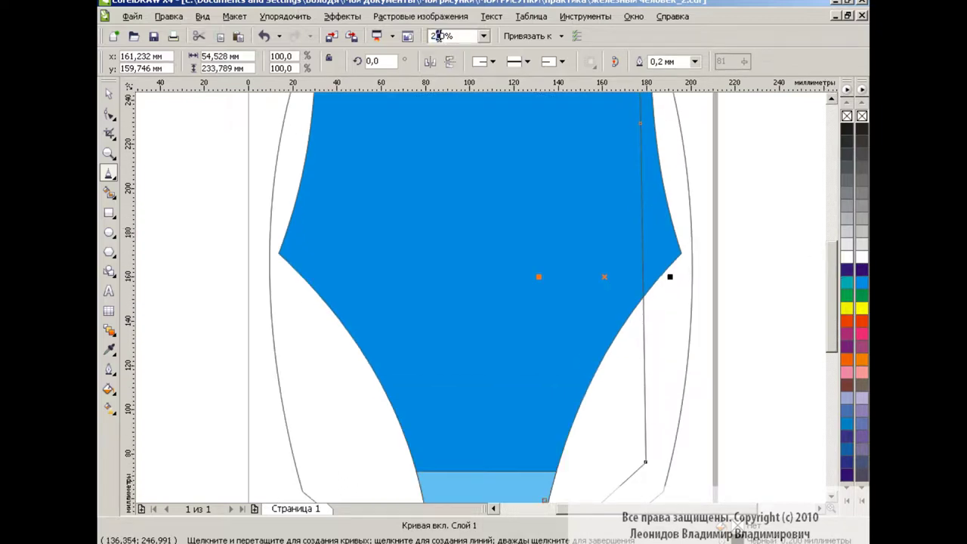
{"action": "left_click", "coordinate": [459, 35]}
{"action": "type", "text": "100"}
{"action": "key", "text": "Return"}
{"action": "left_click", "coordinate": [267, 246]}
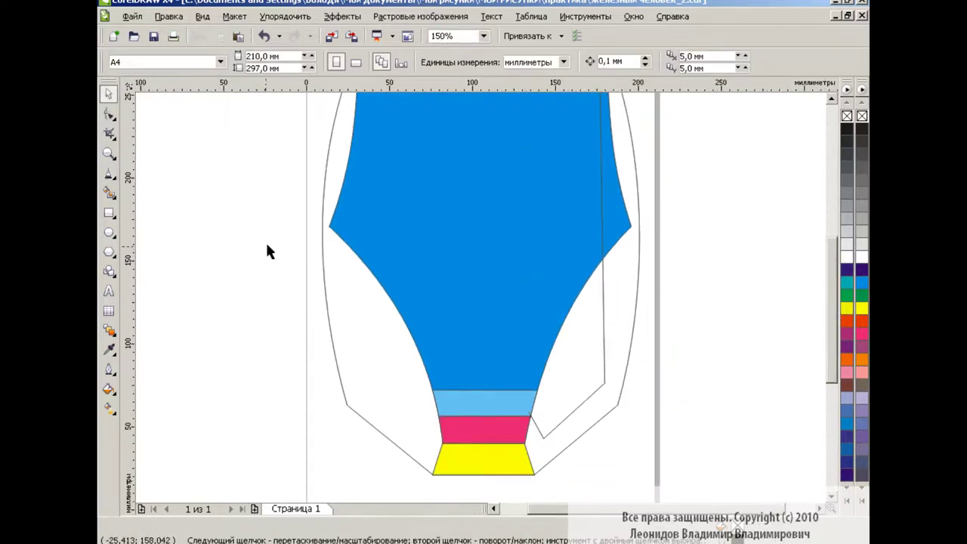
Smart Fill the right-side strip orange
{"action": "left_click", "coordinate": [109, 192]}
{"action": "left_click", "coordinate": [301, 62]}
{"action": "left_click", "coordinate": [324, 103]}
{"action": "left_click", "coordinate": [619, 302]}
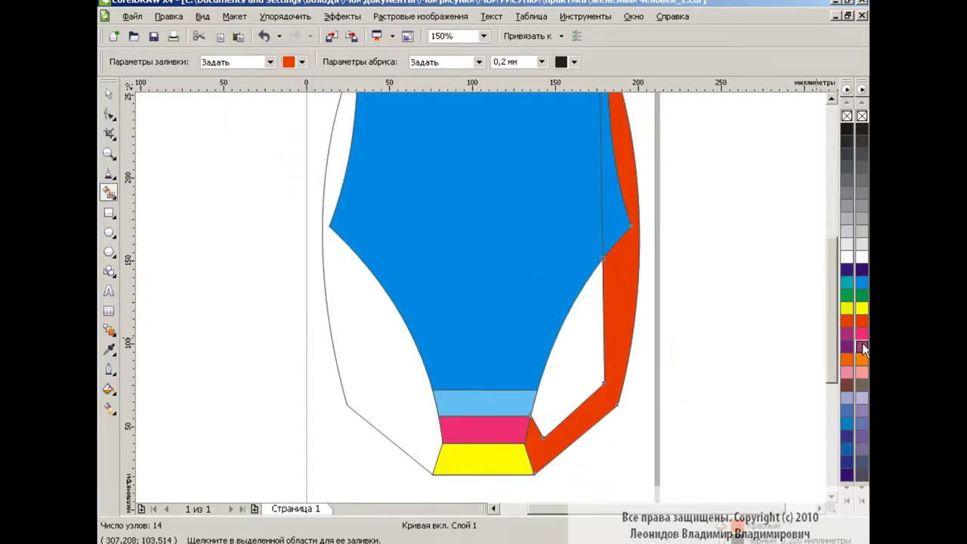
{"action": "scroll", "coordinate": [453, 264], "scroll_direction": "up", "scroll_amount": 2}
Place a mirrored copy of the dividing line on the helmet's left side
{"action": "left_click", "coordinate": [108, 93]}
{"action": "left_click", "coordinate": [615, 108]}
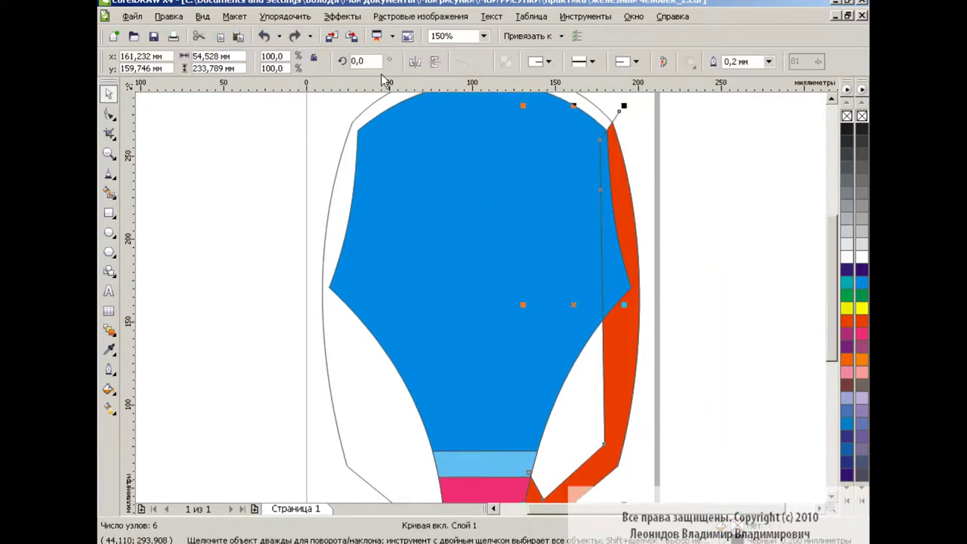
{"action": "mouse_move", "coordinate": [621, 103]}
{"action": "left_mouse_down"}
{"action": "mouse_move", "coordinate": [560, 320]}
{"action": "mouse_move", "coordinate": [388, 298]}
{"action": "left_mouse_up"}
{"action": "scroll", "coordinate": [821, 371], "scroll_direction": "down", "scroll_amount": 3}
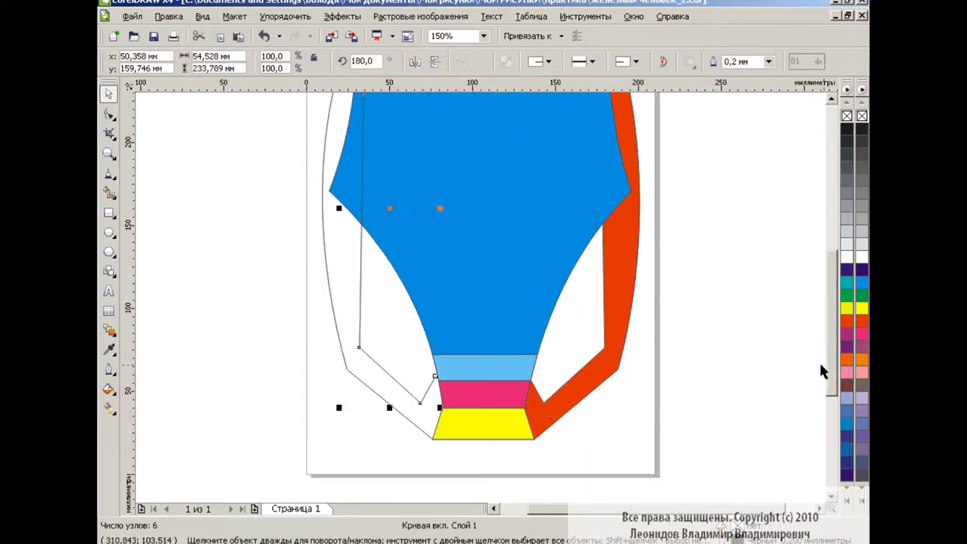
{"action": "left_click", "coordinate": [401, 436]}
{"action": "key", "text": "F10"}
{"action": "left_click", "coordinate": [423, 402]}
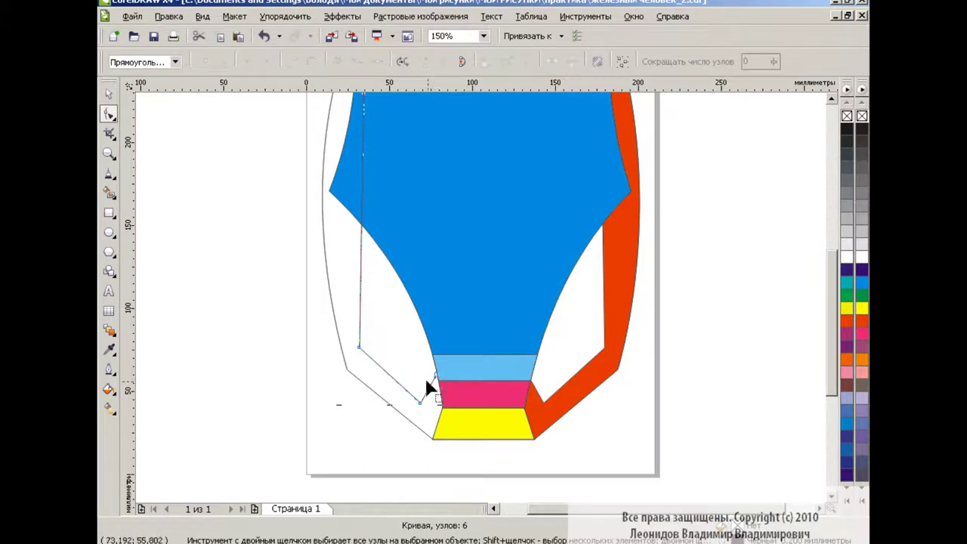
Snap the left line's end node to the pink band corner and fill the left strip orange
{"action": "key", "text": "space"}
{"action": "left_click", "coordinate": [224, 226]}
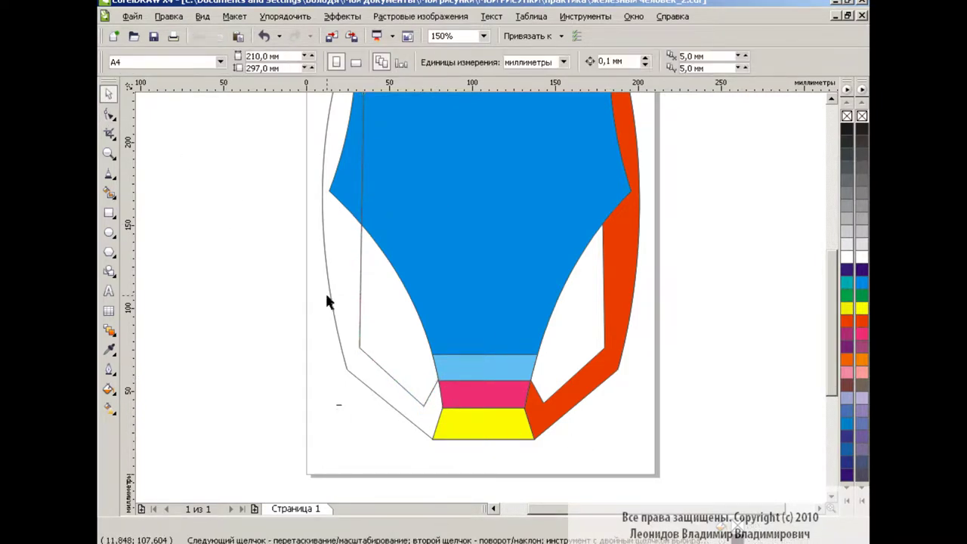
{"action": "left_click", "coordinate": [397, 395]}
{"action": "left_click", "coordinate": [263, 35]}
{"action": "key", "text": "F10"}
{"action": "left_click_drag", "start_coordinate": [441, 379], "coordinate": [446, 385]}
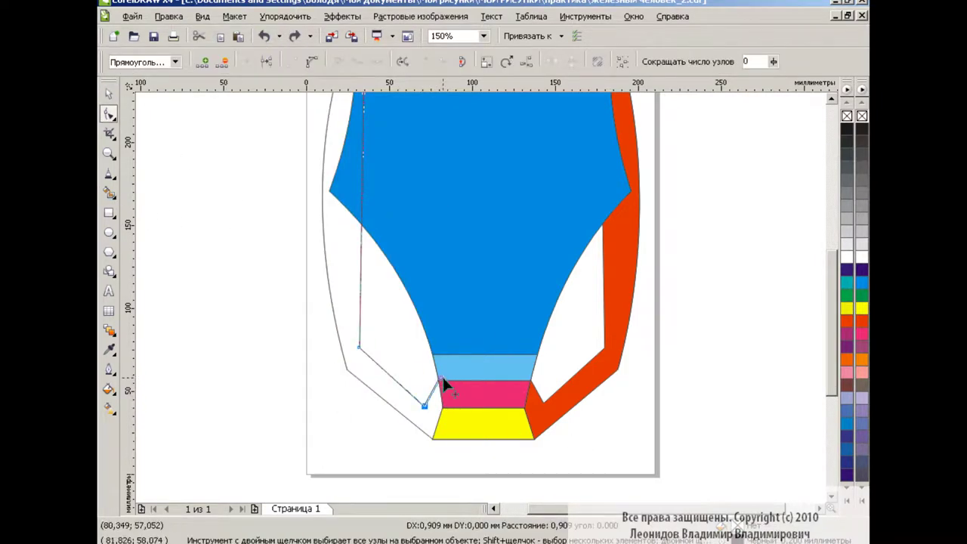
{"action": "left_click", "coordinate": [340, 249]}
{"action": "key", "text": "space"}
{"action": "scroll", "coordinate": [377, 226], "scroll_direction": "up", "scroll_amount": 3}
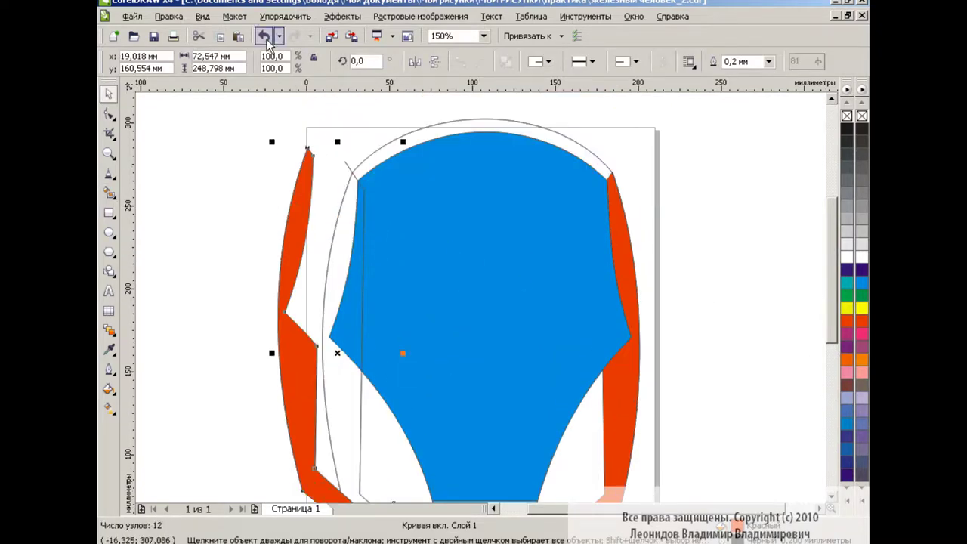
{"action": "left_click", "coordinate": [263, 36]}
{"action": "left_click", "coordinate": [688, 279]}
{"action": "key", "text": "shift+F4"}
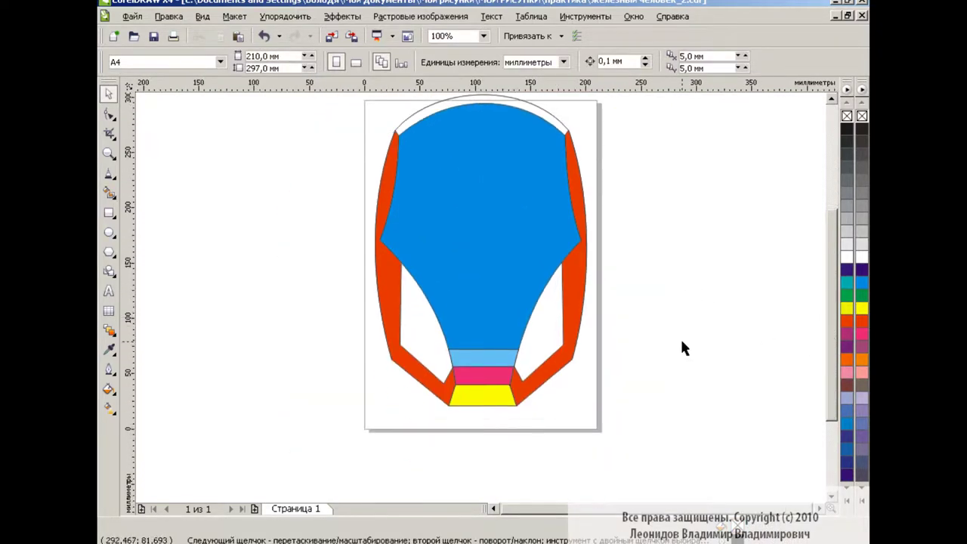
Try a green fill on the left cheek, then undo it where it spilled onto the pink band
{"action": "left_click", "coordinate": [520, 378]}
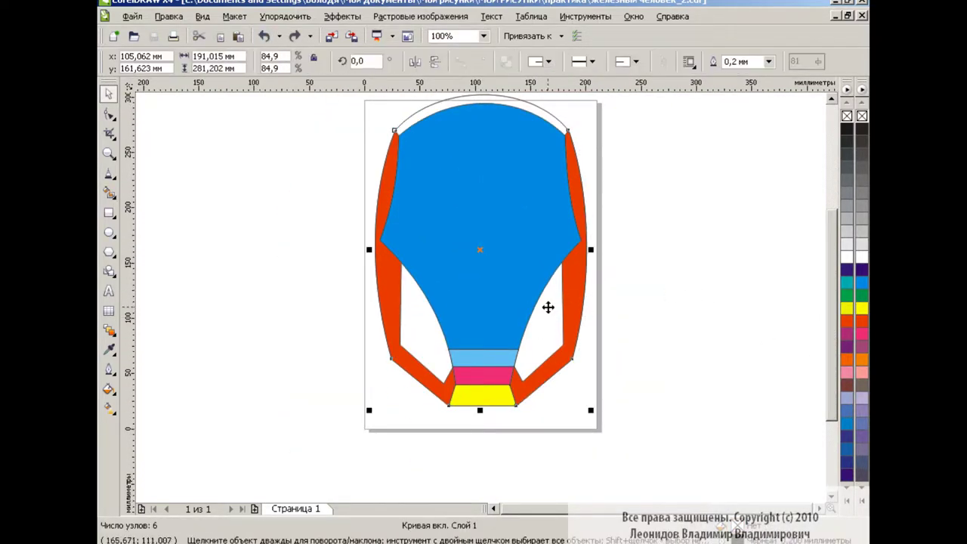
{"action": "left_click", "coordinate": [257, 248]}
{"action": "key", "text": "space"}
{"action": "left_click", "coordinate": [301, 62]}
{"action": "left_click", "coordinate": [335, 149]}
{"action": "left_click", "coordinate": [424, 318]}
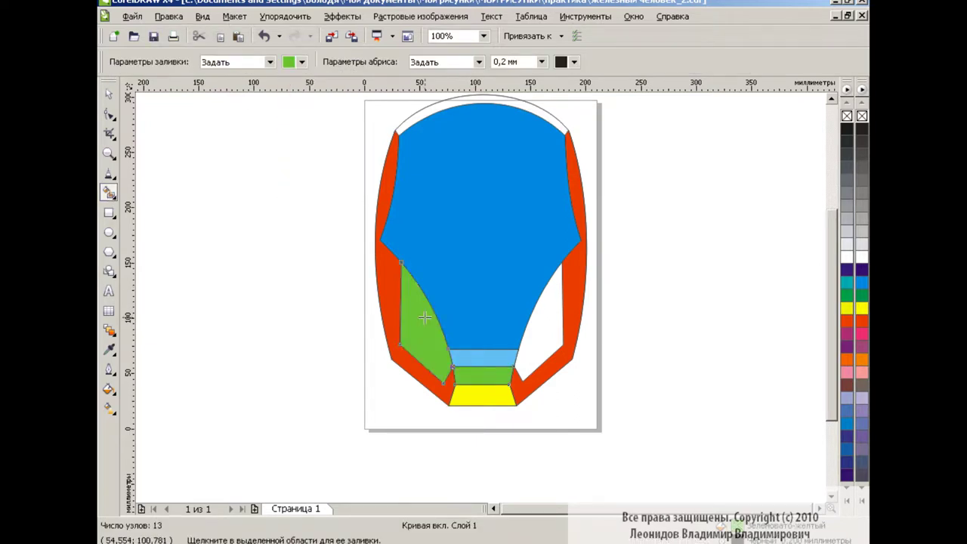
{"action": "key", "text": "ctrl+z"}
At 400% zoom, draw a dividing line from the pink band's corner to the lower corner
{"action": "left_click", "coordinate": [483, 36]}
{"action": "left_click", "coordinate": [445, 140]}
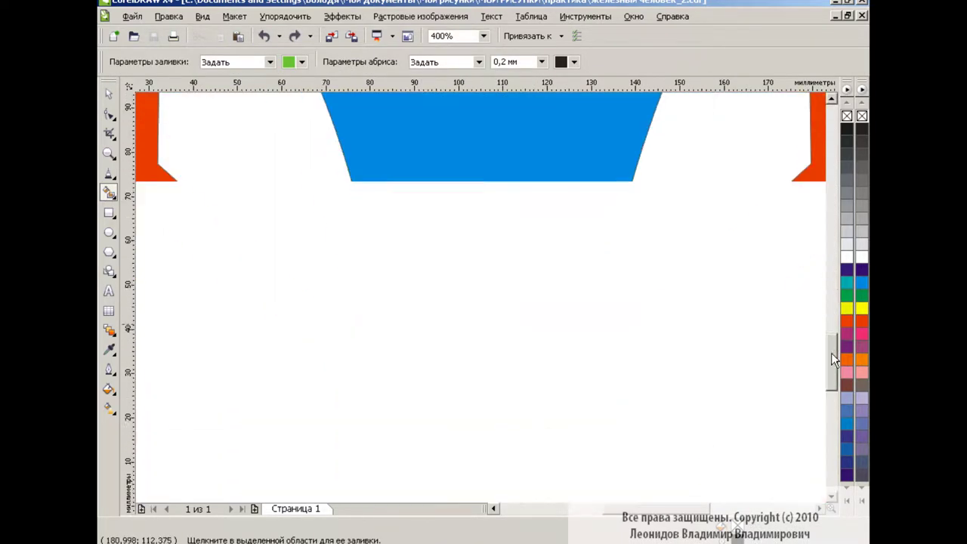
{"action": "left_click", "coordinate": [109, 172]}
{"action": "left_click", "coordinate": [379, 241]}
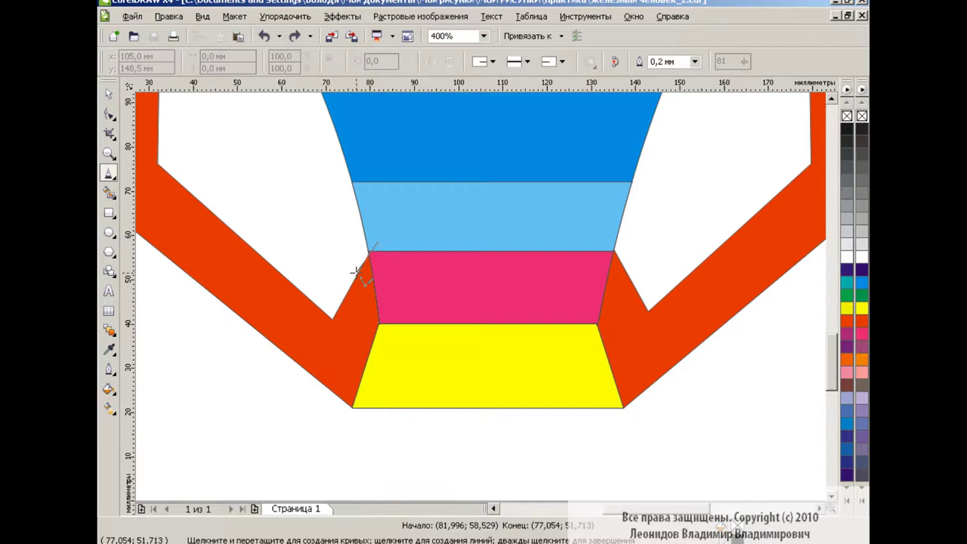
{"action": "left_click", "coordinate": [332, 326]}
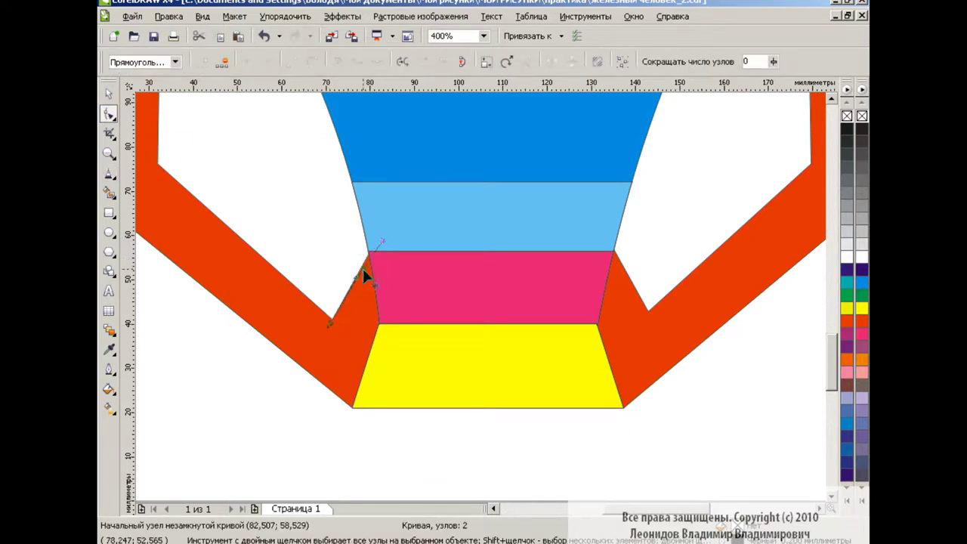
{"action": "key", "text": "space"}
Smart Fill the cheek areas left and right of the face green
{"action": "left_click", "coordinate": [110, 191]}
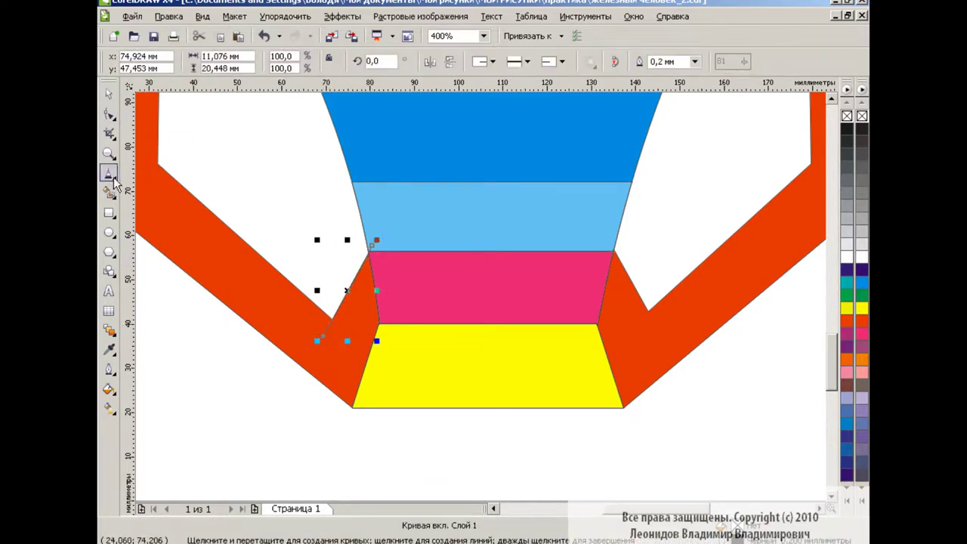
{"action": "left_click", "coordinate": [250, 196]}
{"action": "scroll", "coordinate": [833, 351], "scroll_direction": "up", "scroll_amount": 5}
{"action": "scroll", "coordinate": [833, 351], "scroll_direction": "down", "scroll_amount": 3}
{"action": "left_click", "coordinate": [717, 279]}
{"action": "key", "text": "space"}
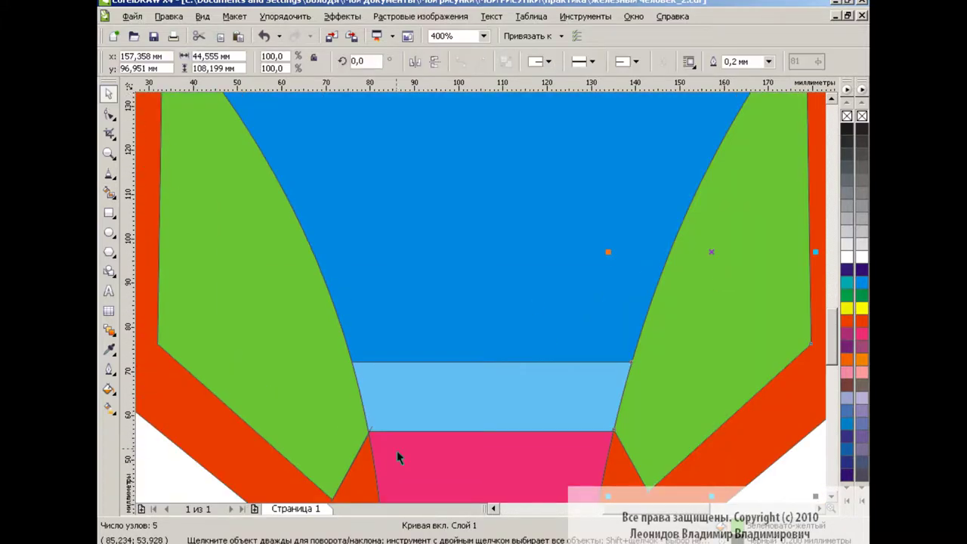
{"action": "key", "text": "Escape"}
{"action": "scroll", "coordinate": [484, 306], "scroll_direction": "down", "scroll_amount": 2}
Fill the arc across the helmet top gold
{"action": "left_click", "coordinate": [109, 192]}
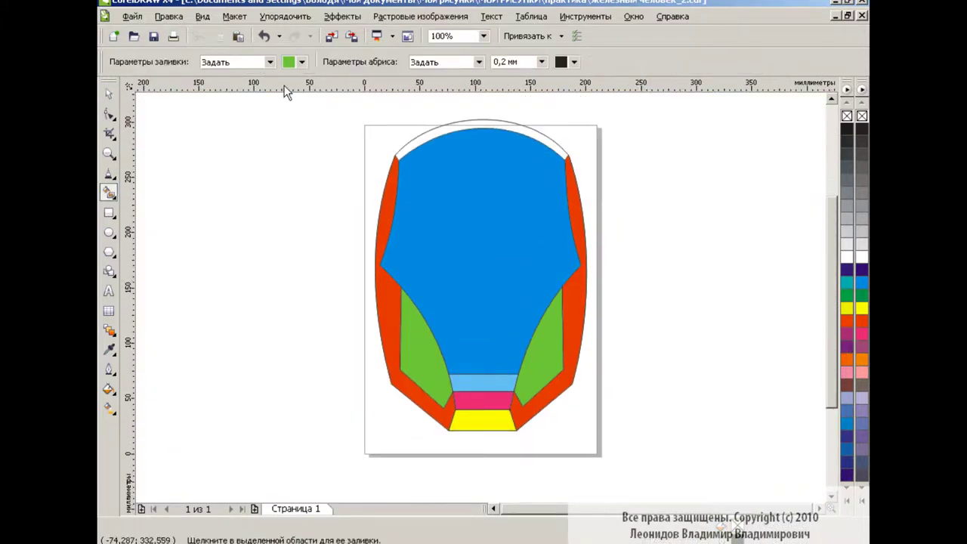
{"action": "left_click", "coordinate": [289, 65]}
{"action": "left_click", "coordinate": [333, 94]}
{"action": "left_click", "coordinate": [469, 127]}
{"action": "key", "text": "space"}
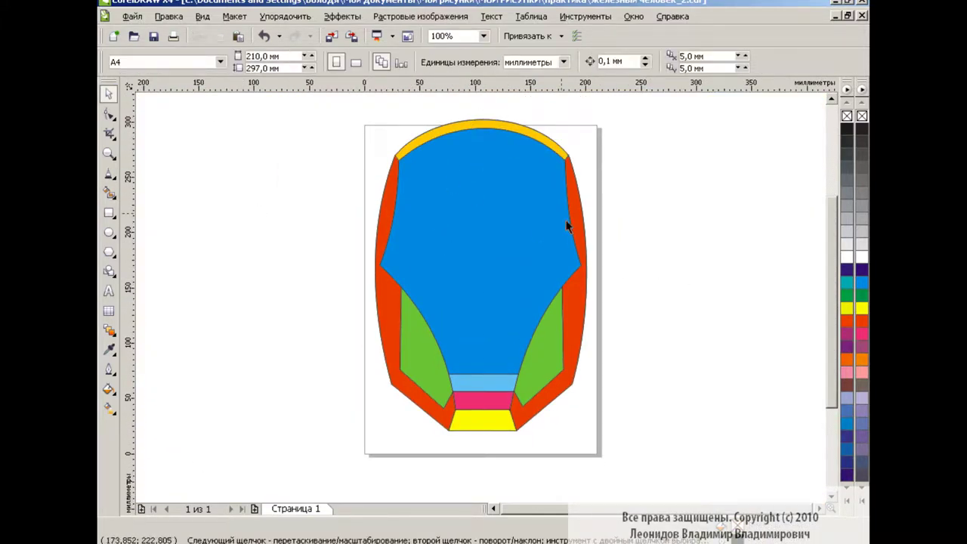
Draw a curve across the right green cheek and fill the area inside it yellow
{"action": "left_click", "coordinate": [483, 35]}
{"action": "left_click", "coordinate": [458, 148]}
{"action": "left_click_drag", "start_coordinate": [831, 311], "coordinate": [831, 326]}
{"action": "key", "text": "F10"}
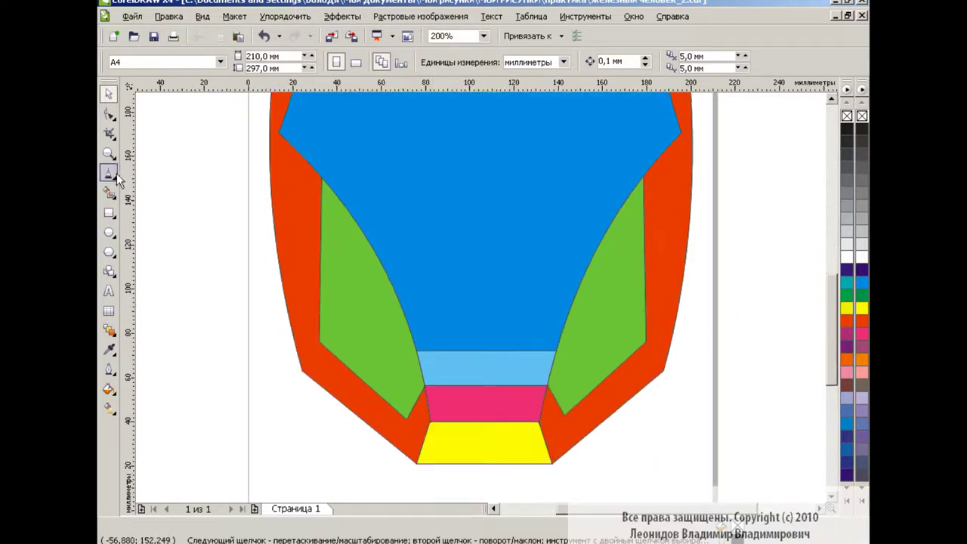
{"action": "left_click_drag", "start_coordinate": [629, 365], "coordinate": [679, 446]}
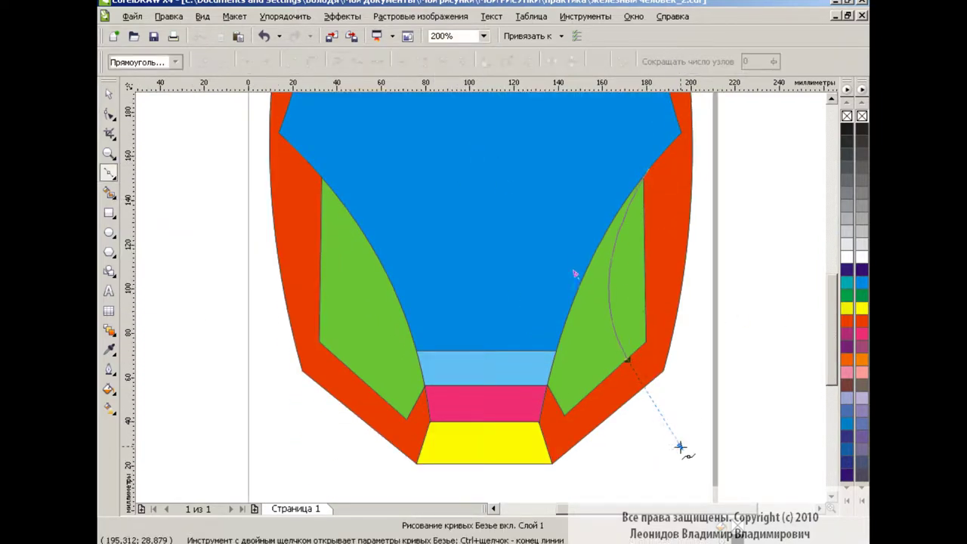
{"action": "left_click", "coordinate": [685, 420]}
{"action": "key", "text": "space"}
{"action": "left_click", "coordinate": [753, 283]}
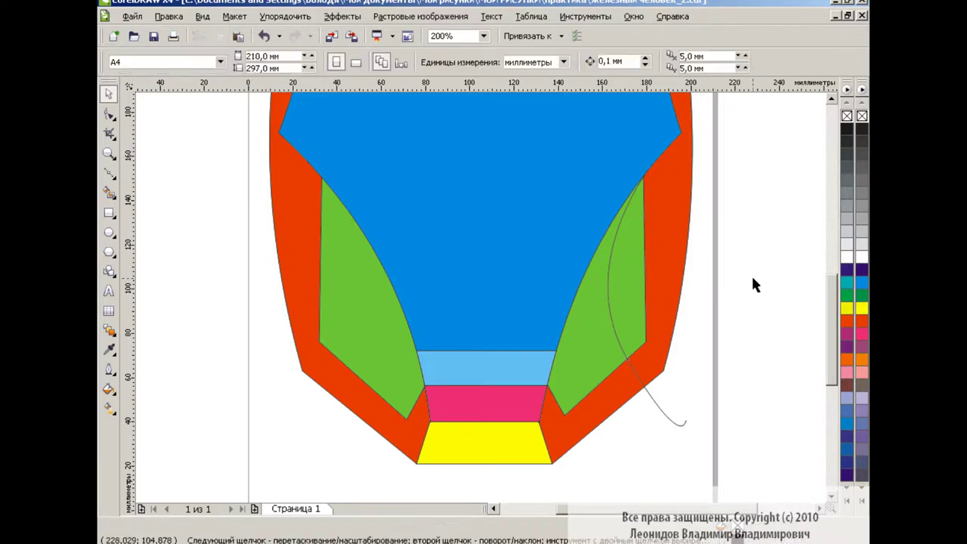
{"action": "left_click", "coordinate": [109, 191]}
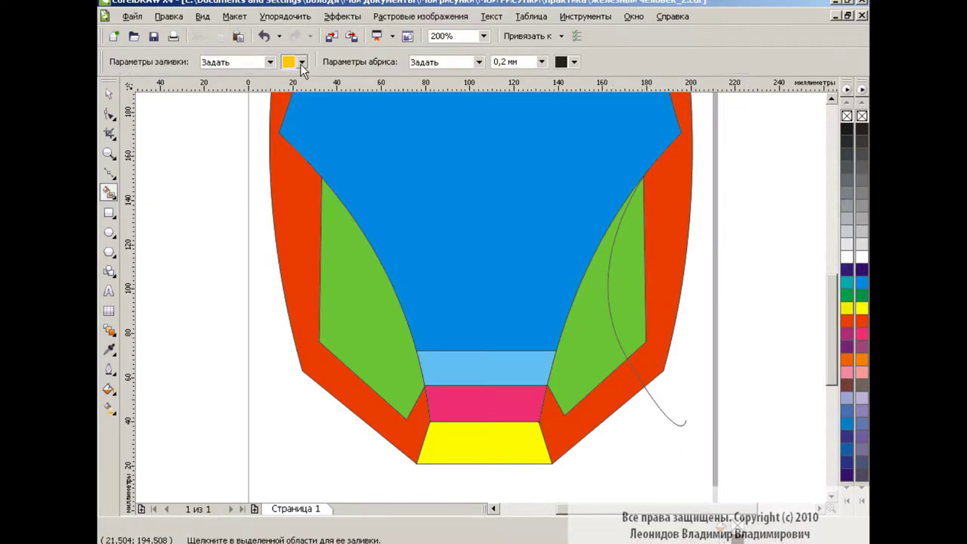
{"action": "left_click", "coordinate": [593, 317]}
Mirror the curve onto the left green cheek and fill the area beside it yellow
{"action": "key", "text": "space"}
{"action": "left_click", "coordinate": [674, 418]}
{"action": "left_click", "coordinate": [415, 61]}
{"action": "left_click_drag", "start_coordinate": [644, 274], "coordinate": [317, 274]}
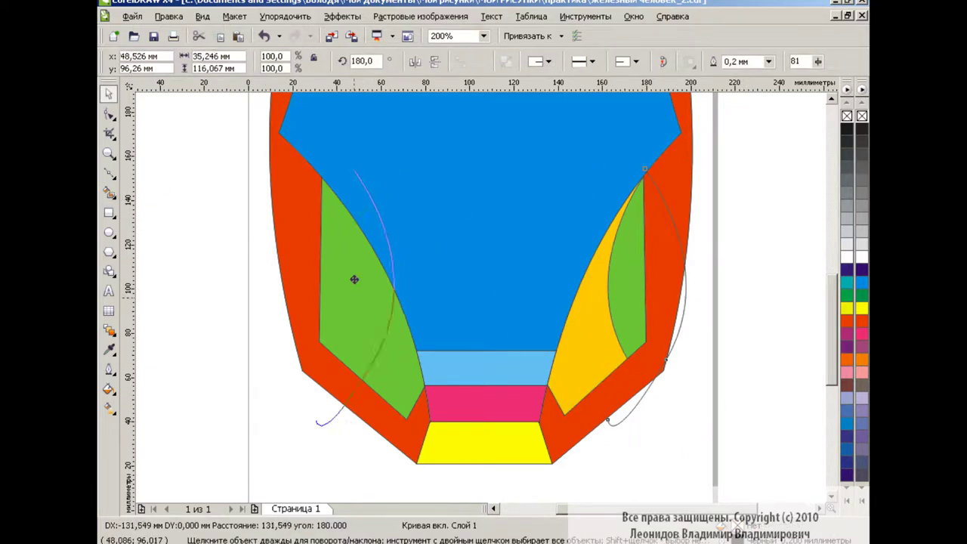
{"action": "left_click", "coordinate": [109, 191]}
{"action": "left_click", "coordinate": [374, 340]}
{"action": "key", "text": "space"}
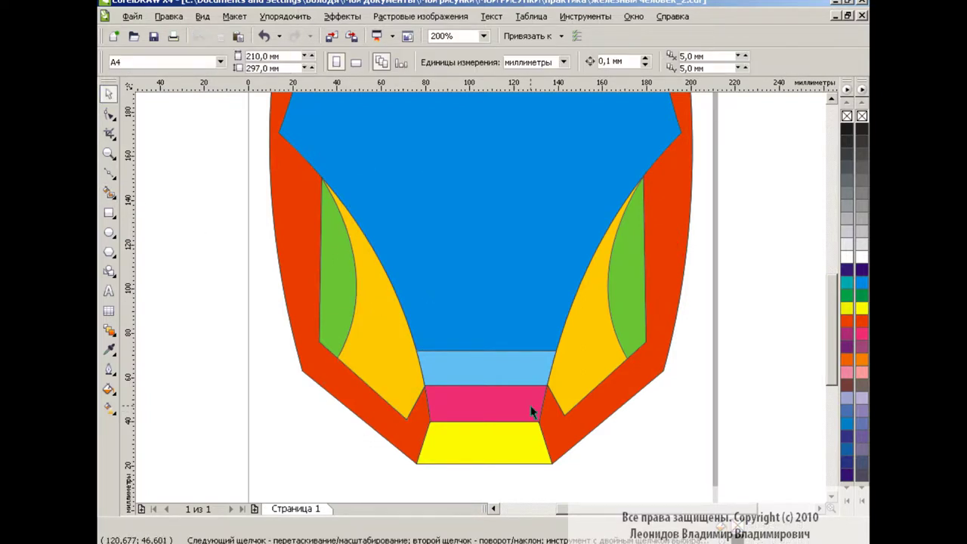
Draw a pen divider in the right yellow cheek and fill its lower section orange
{"action": "left_click", "coordinate": [109, 173]}
{"action": "left_click", "coordinate": [189, 235]}
{"action": "left_click", "coordinate": [555, 349]}
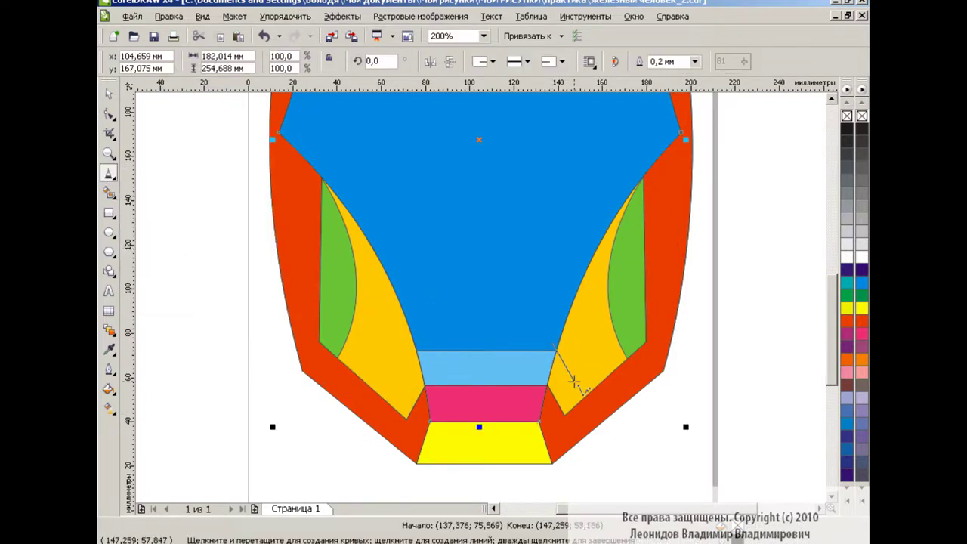
{"action": "left_click", "coordinate": [568, 382]}
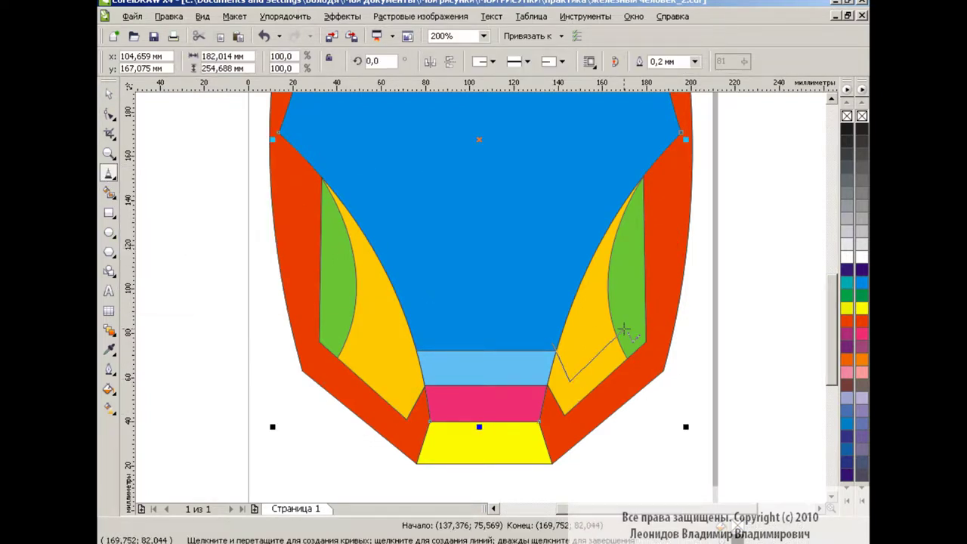
{"action": "double_click", "coordinate": [624, 330]}
{"action": "left_click", "coordinate": [109, 192]}
{"action": "left_click", "coordinate": [302, 62]}
{"action": "left_click", "coordinate": [295, 98]}
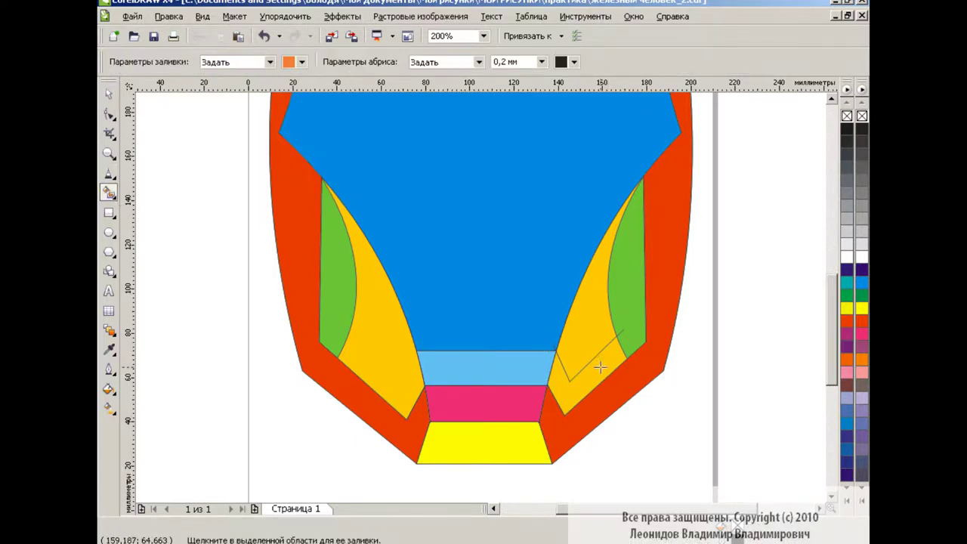
{"action": "left_click", "coordinate": [600, 367]}
Mirror the divider onto the left cheek and fill the lower left section orange
{"action": "key", "text": "space"}
{"action": "left_click", "coordinate": [237, 36]}
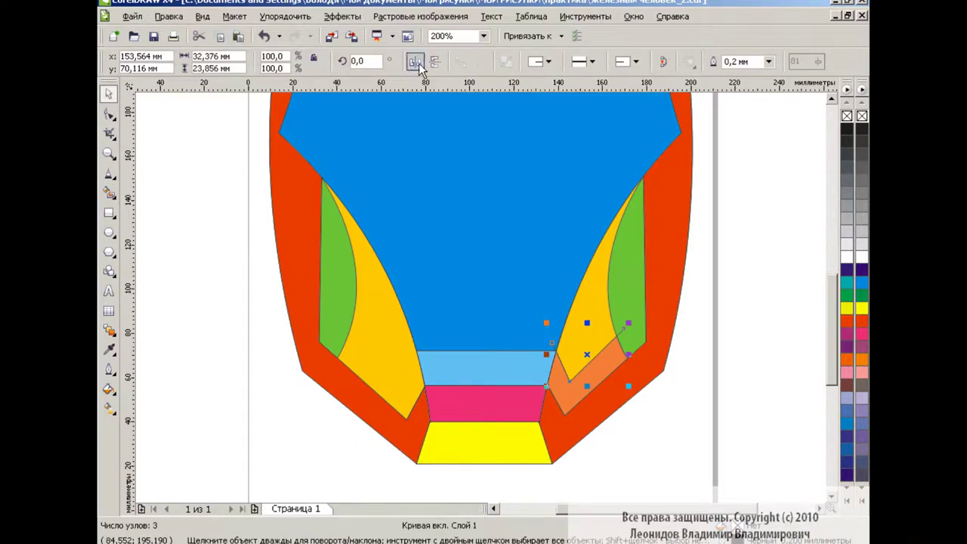
{"action": "left_click", "coordinate": [414, 61]}
{"action": "left_click_drag", "start_coordinate": [587, 354], "coordinate": [383, 355]}
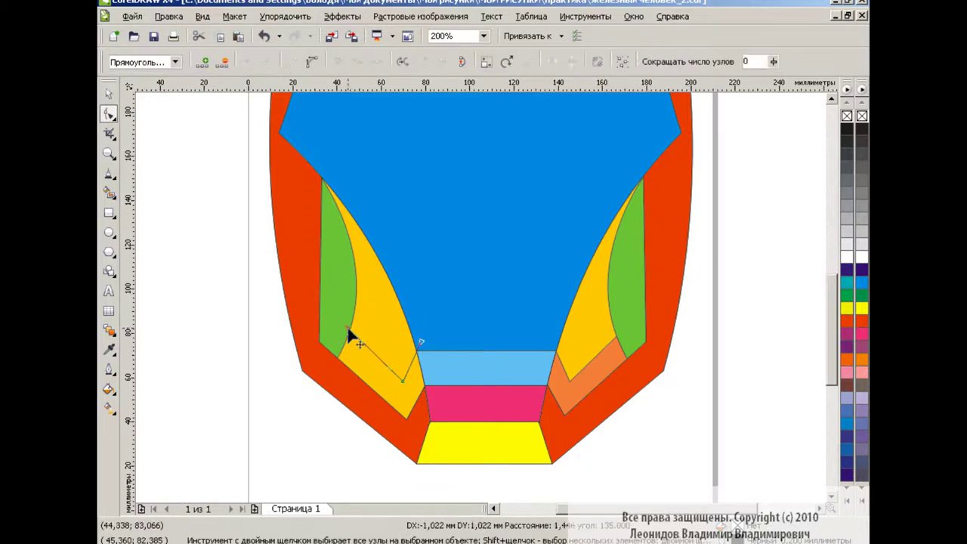
{"action": "left_click", "coordinate": [108, 192]}
{"action": "left_click", "coordinate": [370, 370]}
{"action": "key", "text": "space"}
{"action": "key", "text": "Escape"}
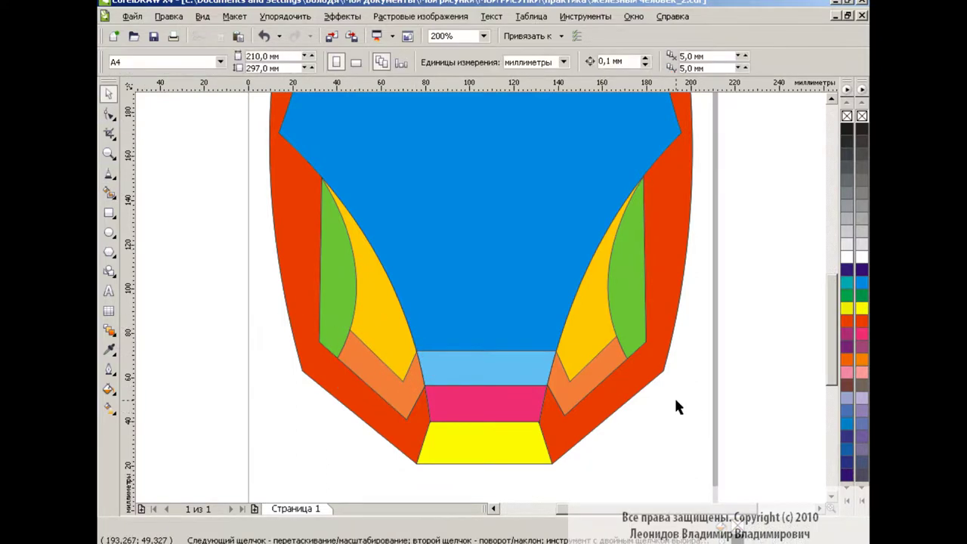
{"action": "scroll", "coordinate": [827, 306], "scroll_direction": "up", "scroll_amount": 1}
{"action": "scroll", "coordinate": [827, 306], "scroll_direction": "up", "scroll_amount": 2}
Trace a closed pen curve along the face-plate edge, starting and ending at its upper left corner
{"action": "scroll", "coordinate": [829, 313], "scroll_direction": "down", "scroll_amount": 2}
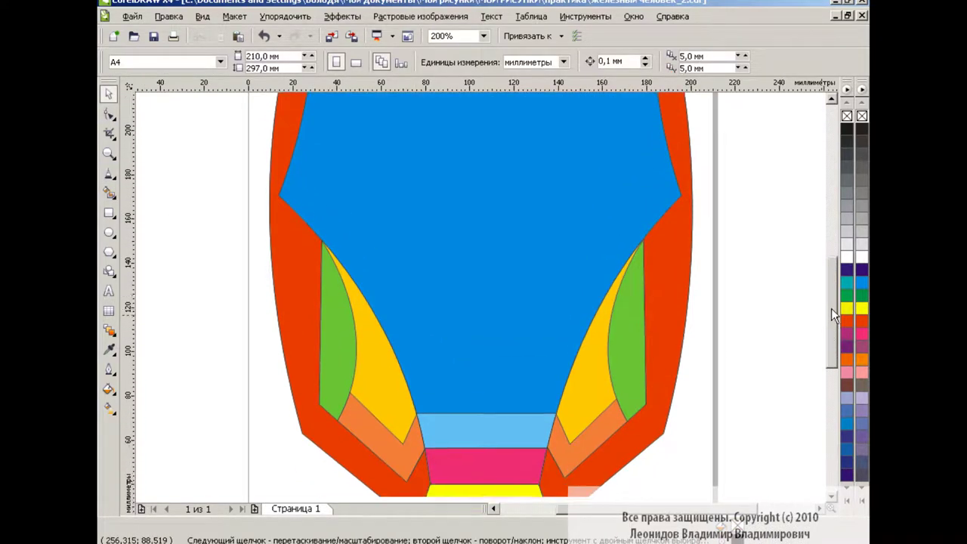
{"action": "left_click", "coordinate": [496, 389]}
{"action": "key", "text": "Escape"}
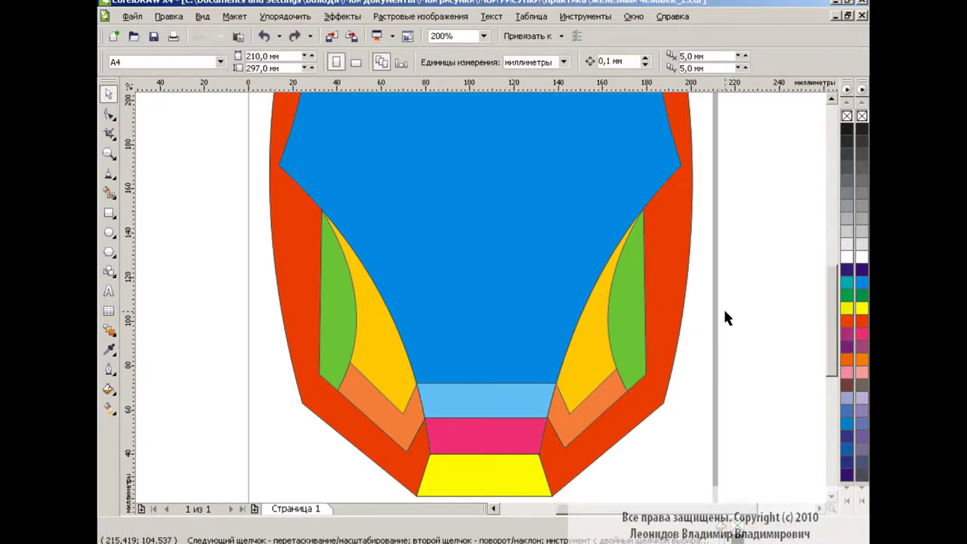
{"action": "left_click_drag", "start_coordinate": [109, 173], "coordinate": [196, 247]}
{"action": "left_click", "coordinate": [280, 162]}
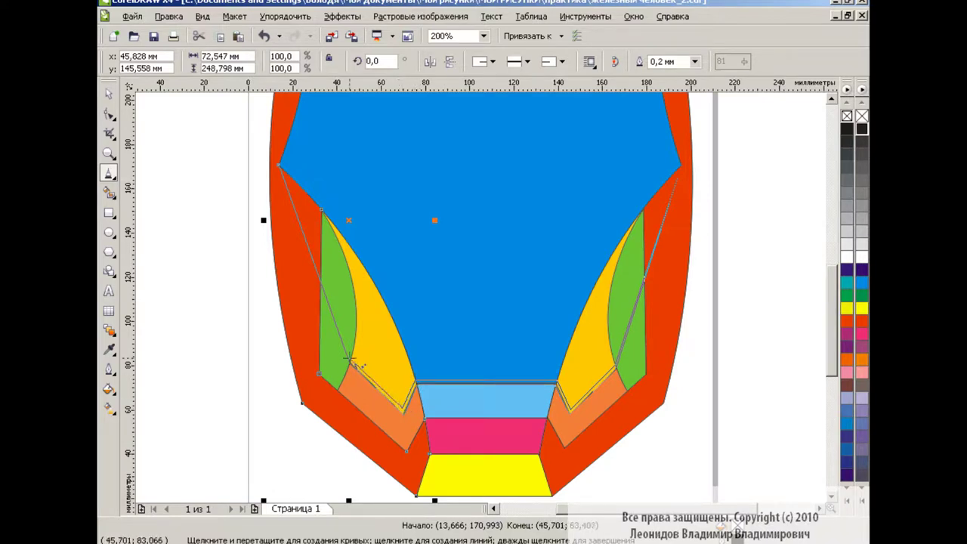
{"action": "left_click", "coordinate": [281, 173]}
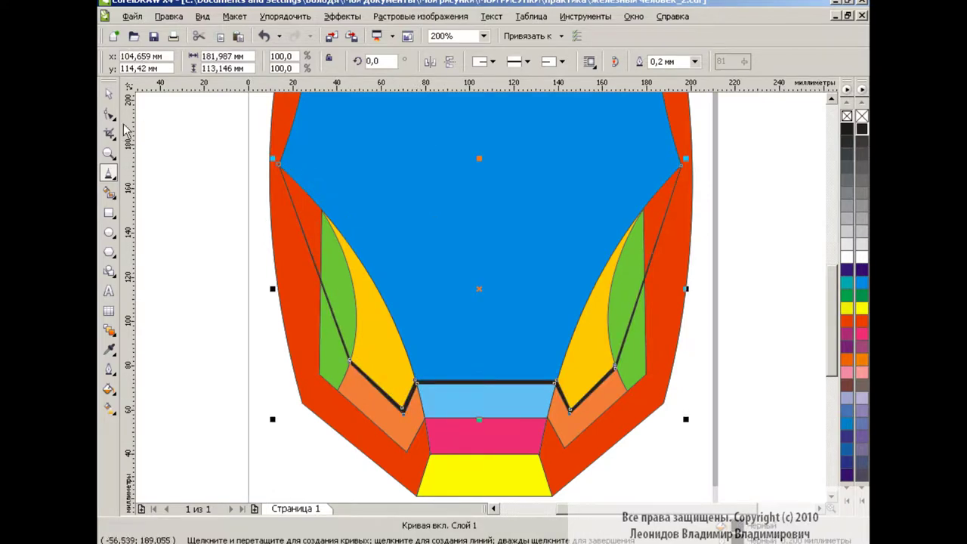
{"action": "key", "text": "space"}
Set the zoom level to 150%
{"action": "left_click", "coordinate": [483, 36]}
{"action": "type", "text": "150"}
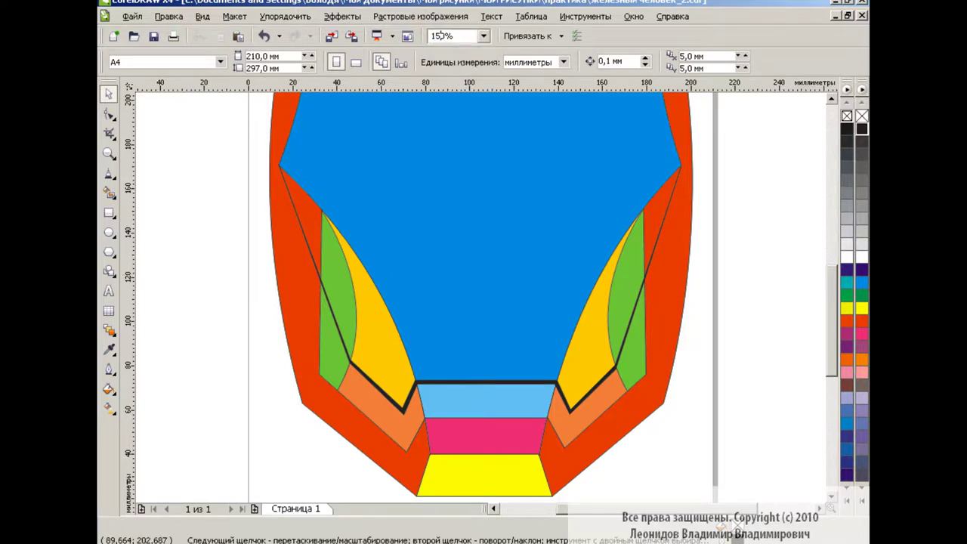
{"action": "key", "text": "Return"}
{"action": "left_click_drag", "start_coordinate": [831, 325], "coordinate": [831, 279]}
{"action": "scroll", "coordinate": [350, 189], "scroll_direction": "up", "scroll_amount": 2}
Draw a wide ellipse over the helmet top and centre it horizontally
{"action": "key", "text": "F7"}
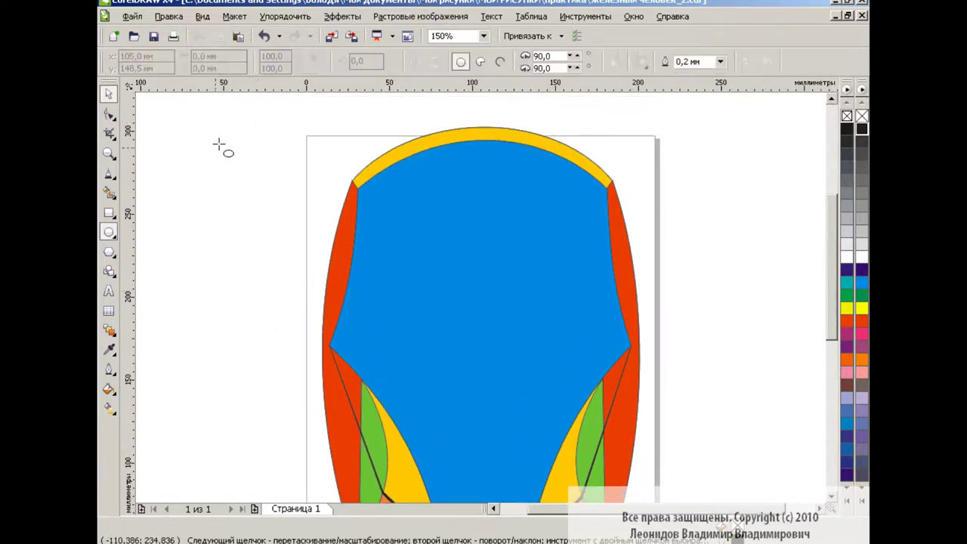
{"action": "left_click_drag", "start_coordinate": [246, 101], "coordinate": [716, 295]}
{"action": "key", "text": "space"}
{"action": "left_click", "coordinate": [535, 328], "text": "shift"}
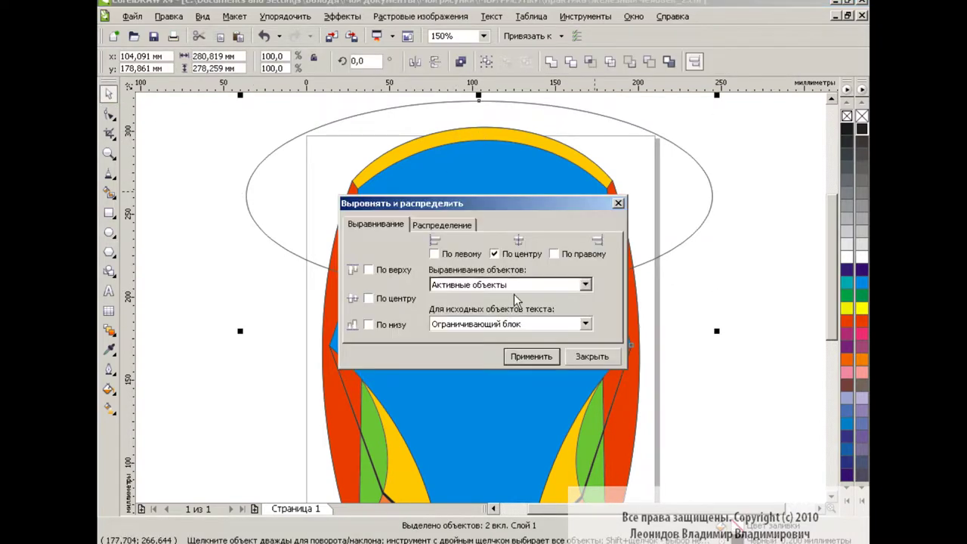
{"action": "key", "text": "Escape"}
{"action": "left_click", "coordinate": [725, 292]}
{"action": "scroll", "coordinate": [831, 242], "scroll_direction": "down", "scroll_amount": 1}
Duplicate the ellipse and move the copy about 4 mm lower
{"action": "left_click", "coordinate": [712, 193]}
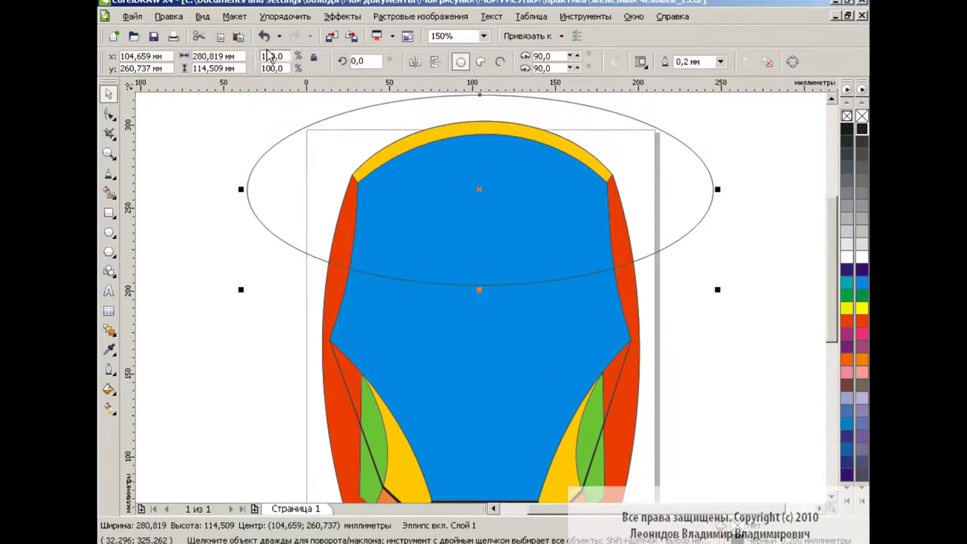
{"action": "left_click_drag", "start_coordinate": [479, 190], "coordinate": [478, 198]}
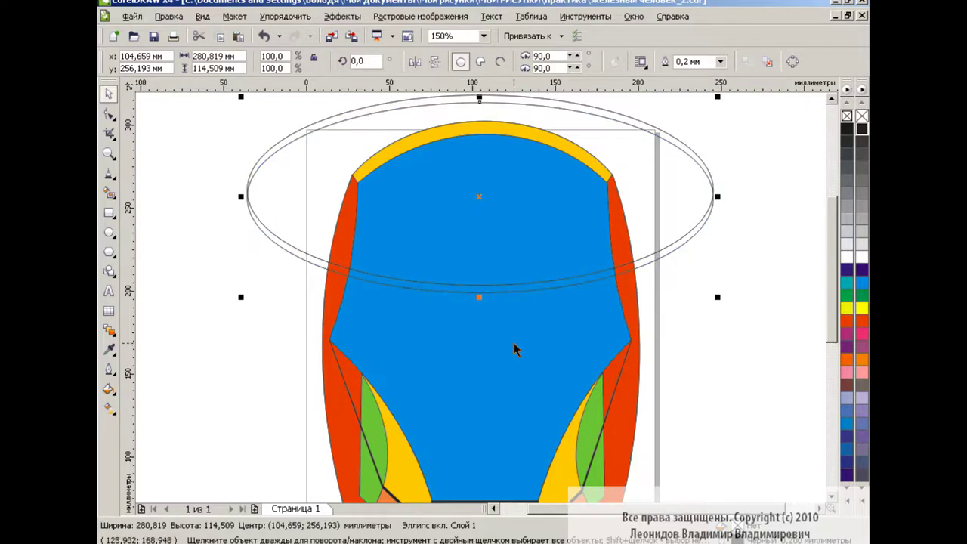
{"action": "left_click", "coordinate": [694, 340]}
{"action": "left_click_drag", "start_coordinate": [512, 290], "coordinate": [513, 302]}
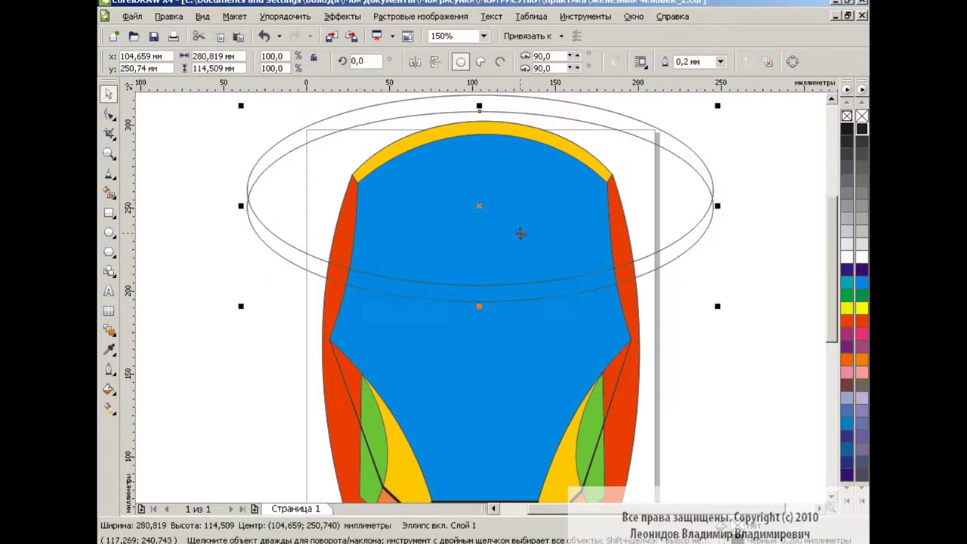
{"action": "left_click", "coordinate": [751, 320]}
Draw a rectangle at the helmet's crown, taper its bottom into a trapezoid, and centre it horizontally
{"action": "left_click", "coordinate": [109, 212]}
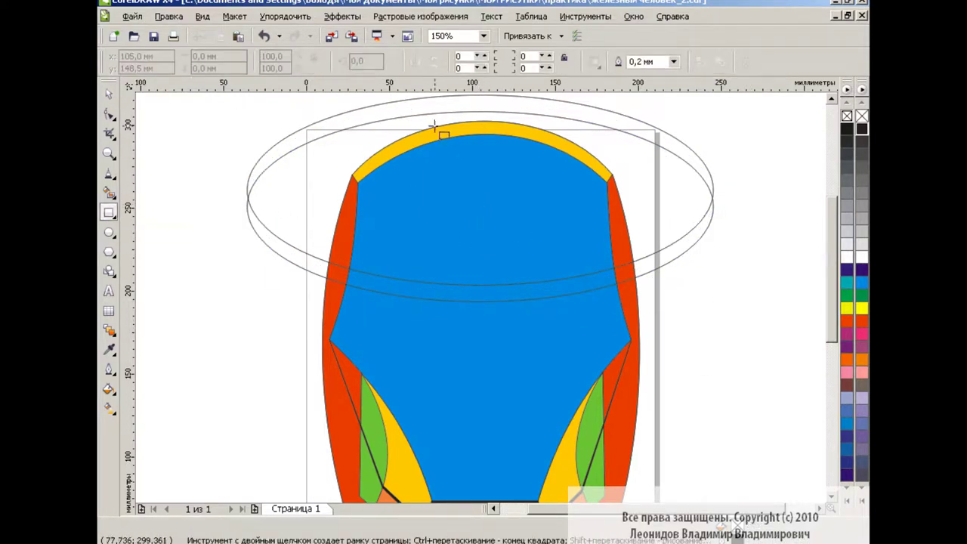
{"action": "mouse_move", "coordinate": [433, 127]}
{"action": "left_mouse_down"}
{"action": "mouse_move", "coordinate": [524, 227]}
{"action": "mouse_move", "coordinate": [508, 219]}
{"action": "left_mouse_up"}
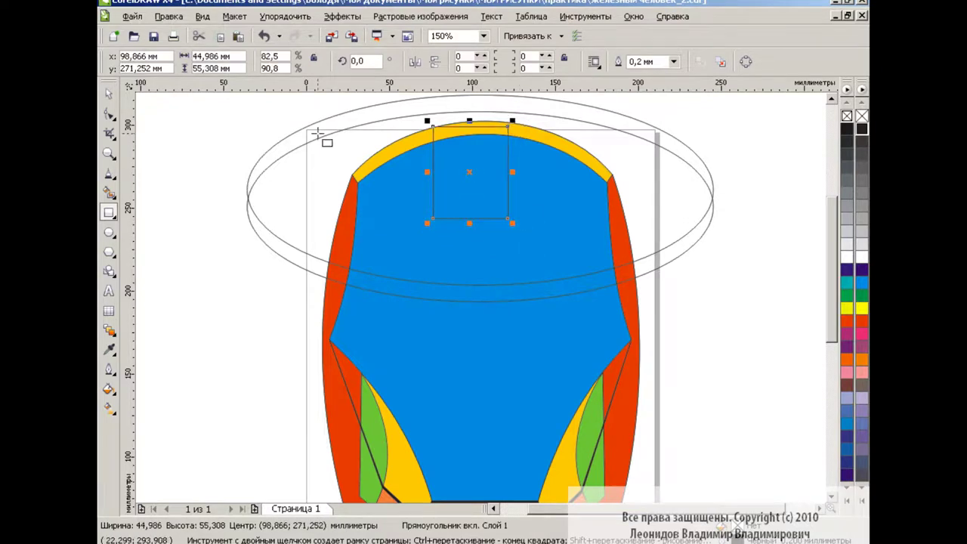
{"action": "key", "text": "ctrl+q"}
{"action": "left_click", "coordinate": [109, 115]}
{"action": "mouse_move", "coordinate": [435, 223]}
{"action": "left_mouse_down"}
{"action": "mouse_move", "coordinate": [521, 210]}
{"action": "mouse_move", "coordinate": [498, 215]}
{"action": "left_mouse_up"}
{"action": "key", "text": "space"}
{"action": "left_click", "coordinate": [423, 285], "text": "shift"}
{"action": "left_click", "coordinate": [529, 352]}
{"action": "left_click", "coordinate": [597, 353]}
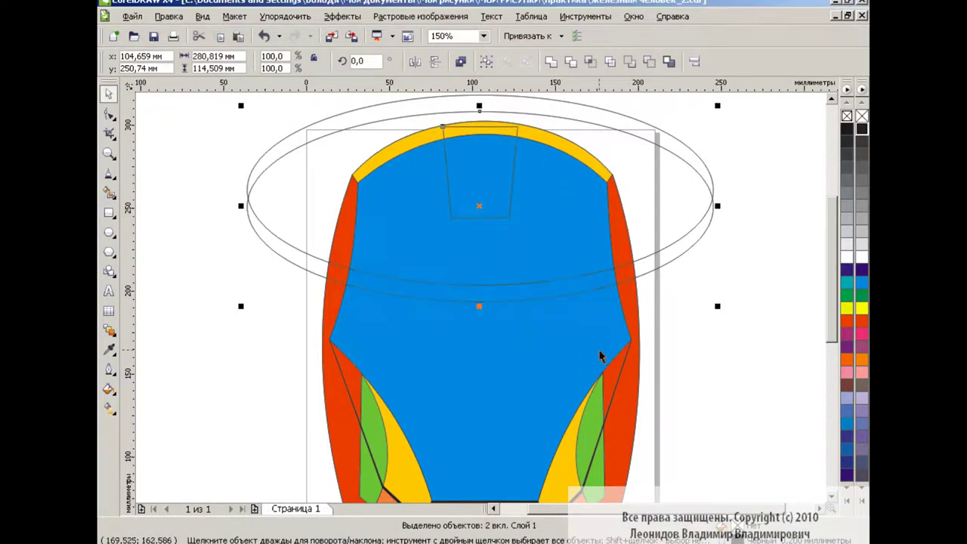
{"action": "left_click", "coordinate": [528, 171]}
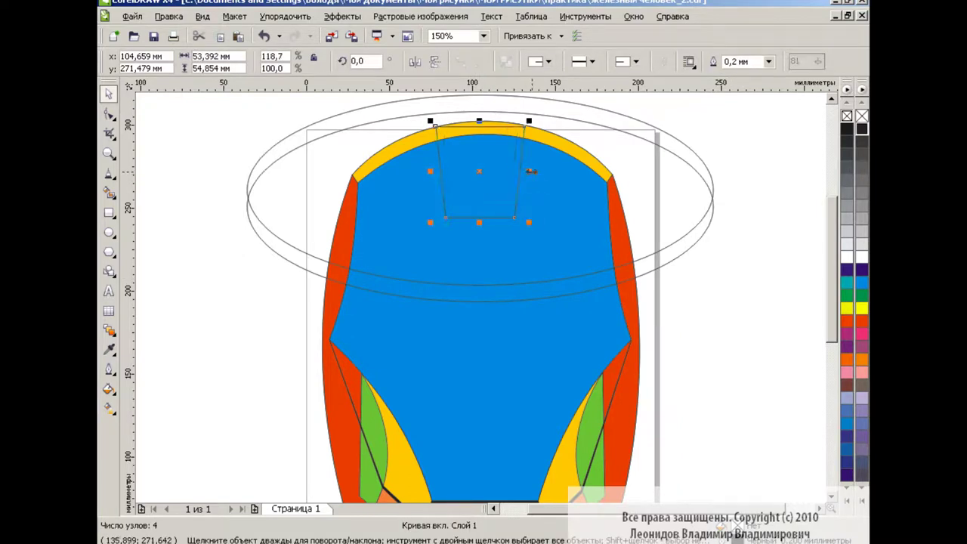
{"action": "left_click", "coordinate": [716, 268]}
Draw a diagonal line from the trapezoid's top-left corner down the face, plus a mirrored copy on the right
{"action": "key", "text": "F5"}
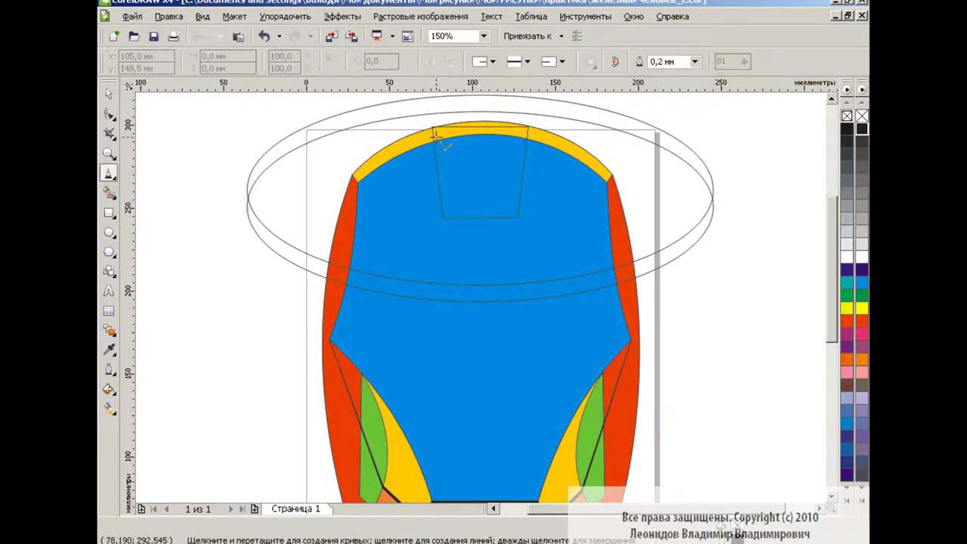
{"action": "left_click", "coordinate": [434, 135]}
{"action": "left_click", "coordinate": [310, 390]}
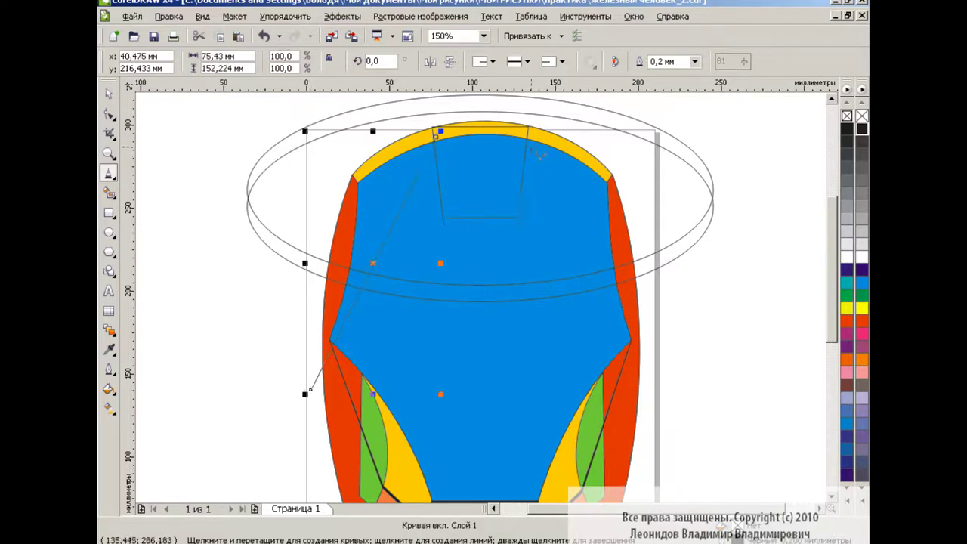
{"action": "key", "text": "space"}
{"action": "left_click_drag", "start_coordinate": [372, 262], "coordinate": [587, 261]}
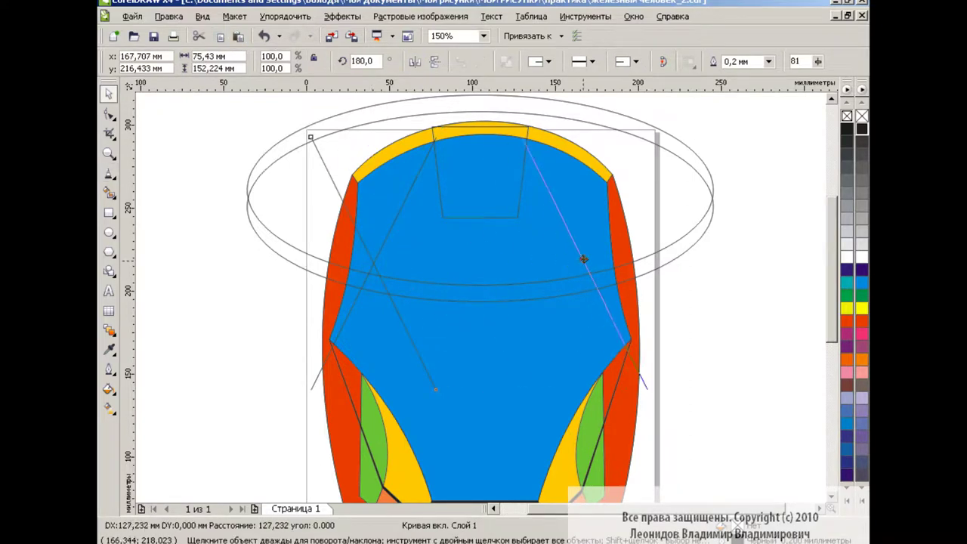
{"action": "key", "text": "F10"}
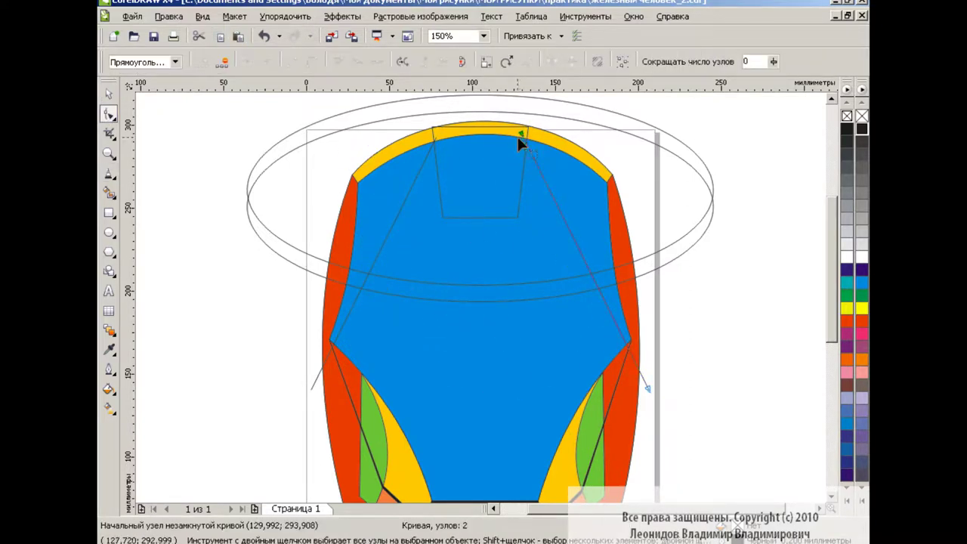
{"action": "key", "text": "space"}
{"action": "left_click", "coordinate": [221, 258]}
{"action": "scroll", "coordinate": [545, 244], "scroll_direction": "down", "scroll_amount": 2}
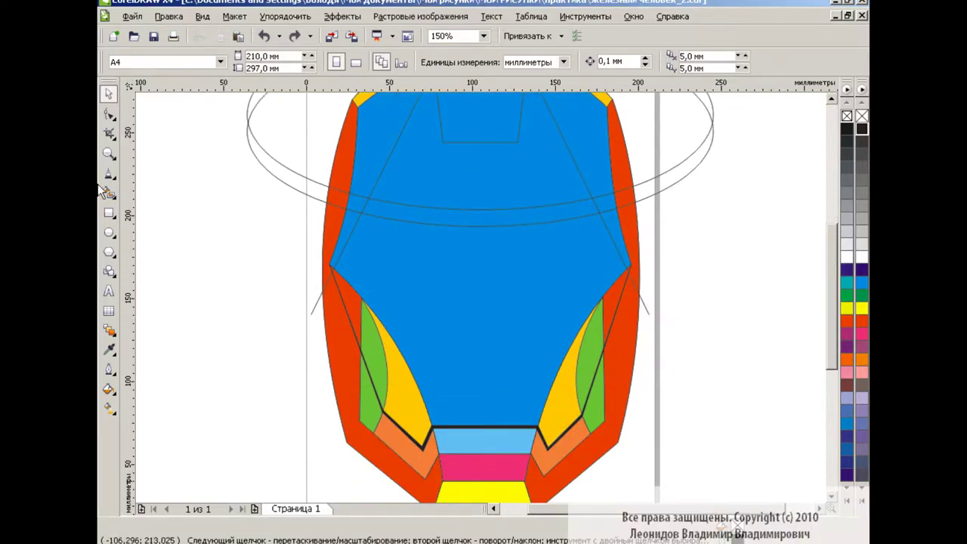
Zoom to 350% and draw a closed outline for the right eye slit
{"action": "left_click", "coordinate": [109, 173]}
{"action": "left_click", "coordinate": [484, 36]}
{"action": "left_click", "coordinate": [453, 138]}
{"action": "left_click", "coordinate": [483, 36]}
{"action": "left_click", "coordinate": [453, 149]}
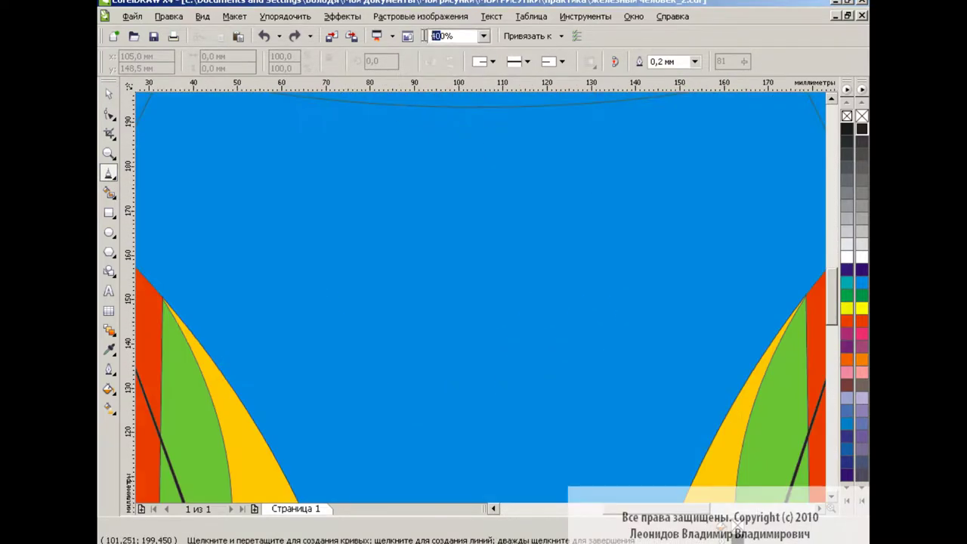
{"action": "type", "text": "350"}
{"action": "key", "text": "Return"}
{"action": "scroll", "coordinate": [764, 200], "scroll_direction": "up", "scroll_amount": 2}
{"action": "left_click", "coordinate": [757, 198]}
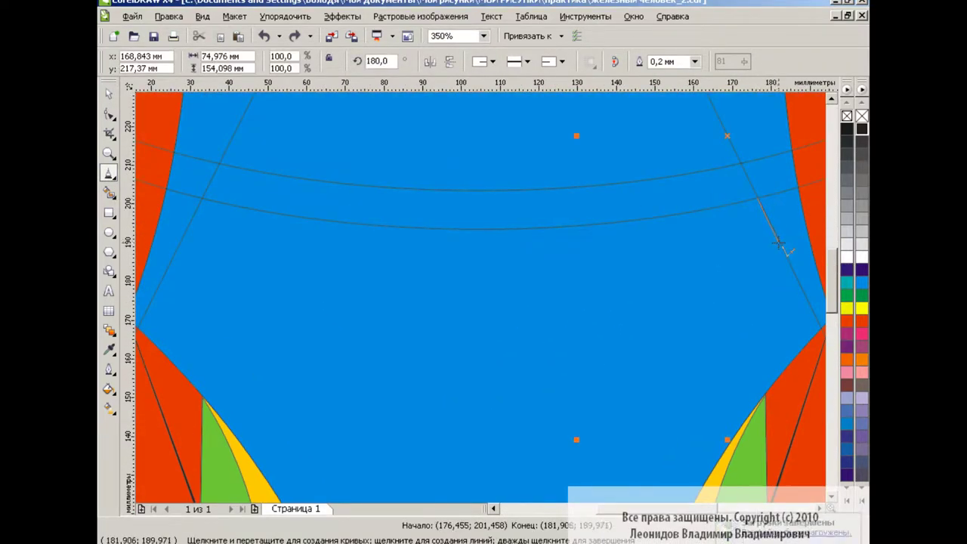
{"action": "left_click", "coordinate": [620, 272]}
{"action": "left_click", "coordinate": [757, 198]}
{"action": "key", "text": "space"}
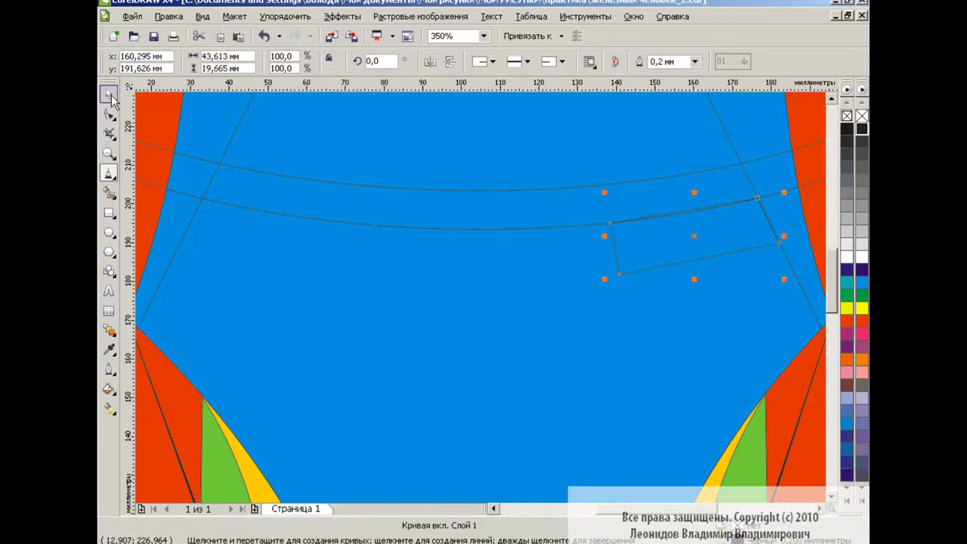
Move the eye slit's bottom-left corner node and bend its bottom edge into a curve
{"action": "left_click", "coordinate": [657, 256]}
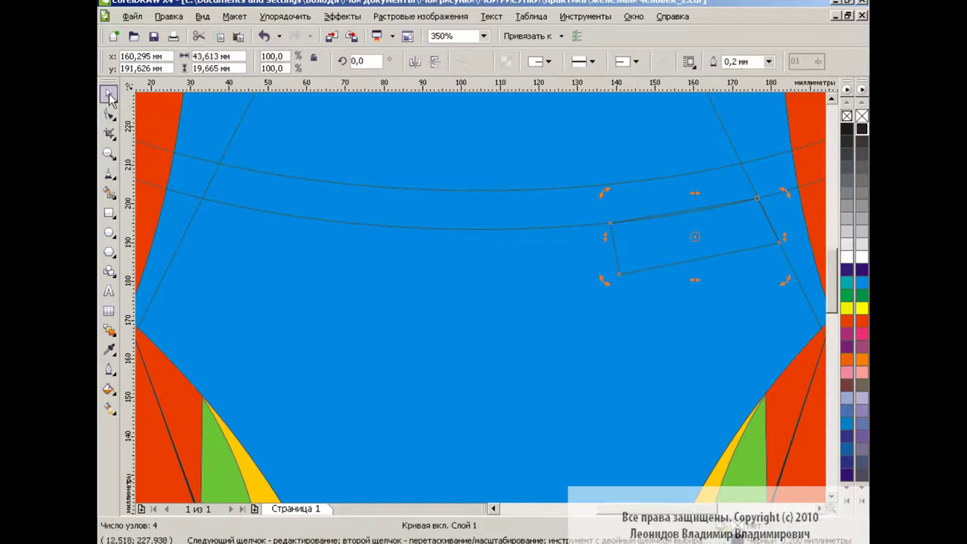
{"action": "key", "text": "F10"}
{"action": "left_click_drag", "start_coordinate": [619, 273], "coordinate": [612, 270]}
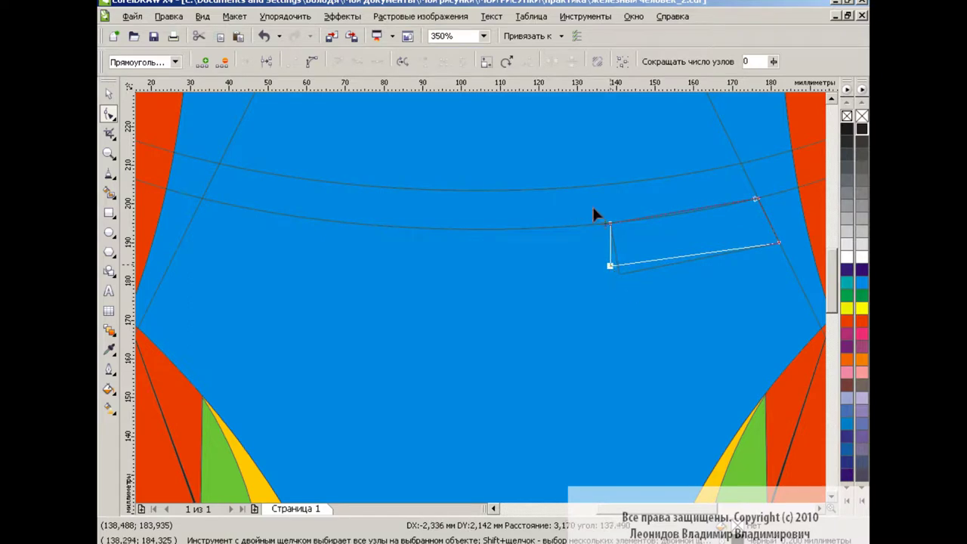
{"action": "left_click_drag", "start_coordinate": [592, 214], "coordinate": [593, 214]}
{"action": "key", "text": "ctrl+a"}
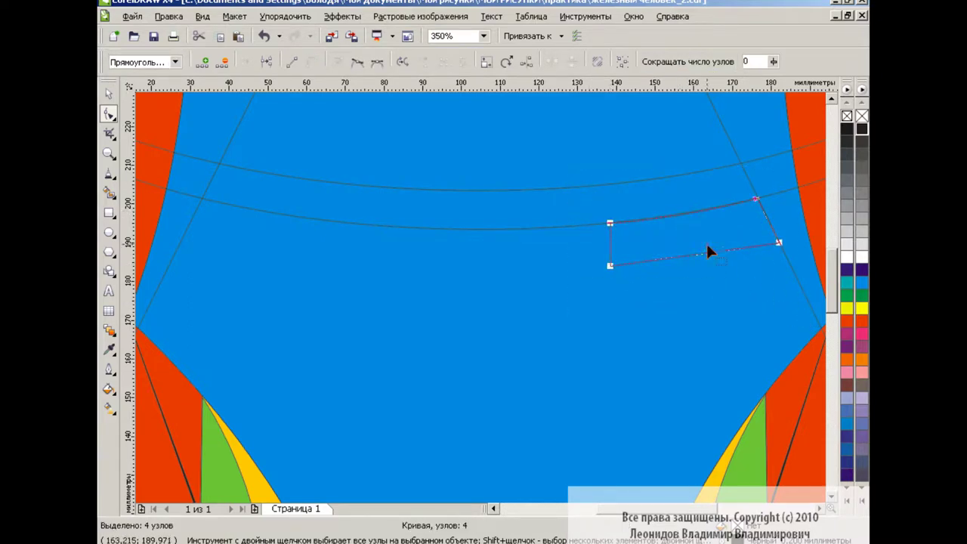
{"action": "left_click_drag", "start_coordinate": [708, 252], "coordinate": [737, 267]}
{"action": "left_click", "coordinate": [382, 123]}
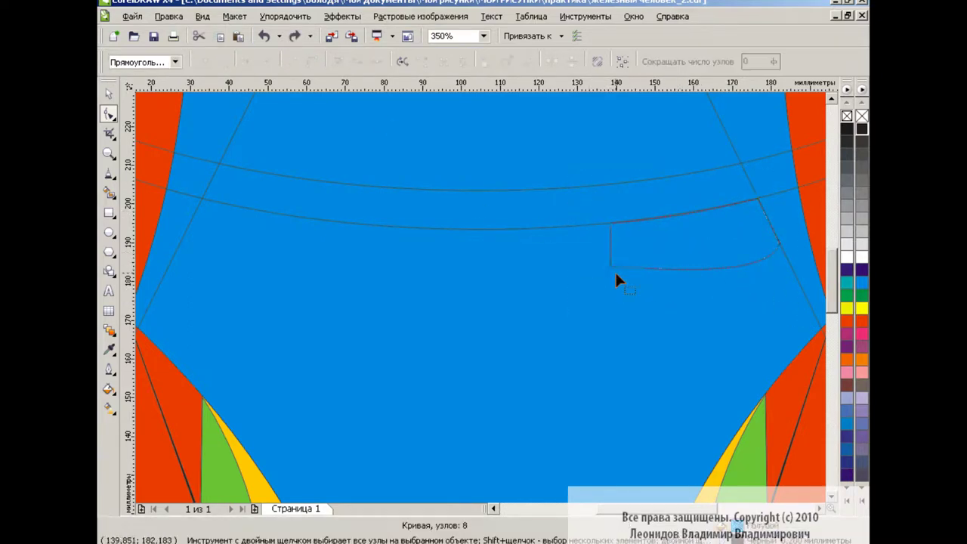
Shift the slit's left edge further left, refine its curved bottom, then zoom back out
{"action": "left_click", "coordinate": [665, 268]}
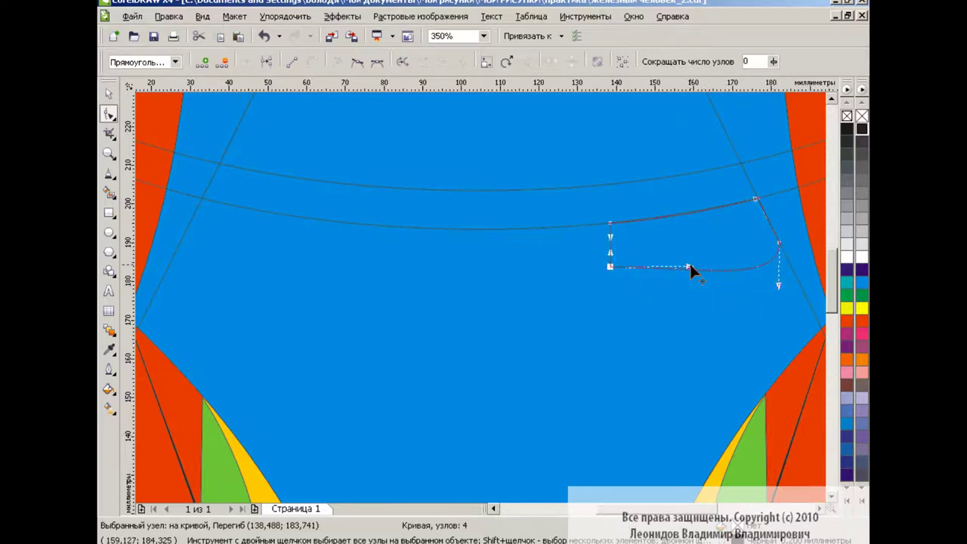
{"action": "key", "text": "space"}
{"action": "key", "text": "space"}
{"action": "mouse_move", "coordinate": [567, 207]}
{"action": "left_mouse_down"}
{"action": "mouse_move", "coordinate": [639, 281]}
{"action": "mouse_move", "coordinate": [589, 266]}
{"action": "left_mouse_up"}
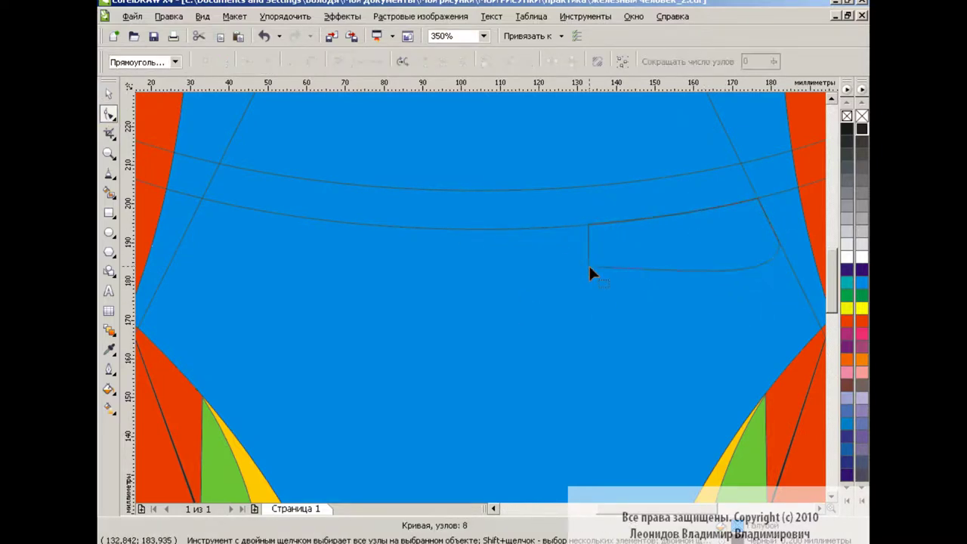
{"action": "left_click", "coordinate": [589, 267]}
{"action": "left_click_drag", "start_coordinate": [753, 285], "coordinate": [767, 284]}
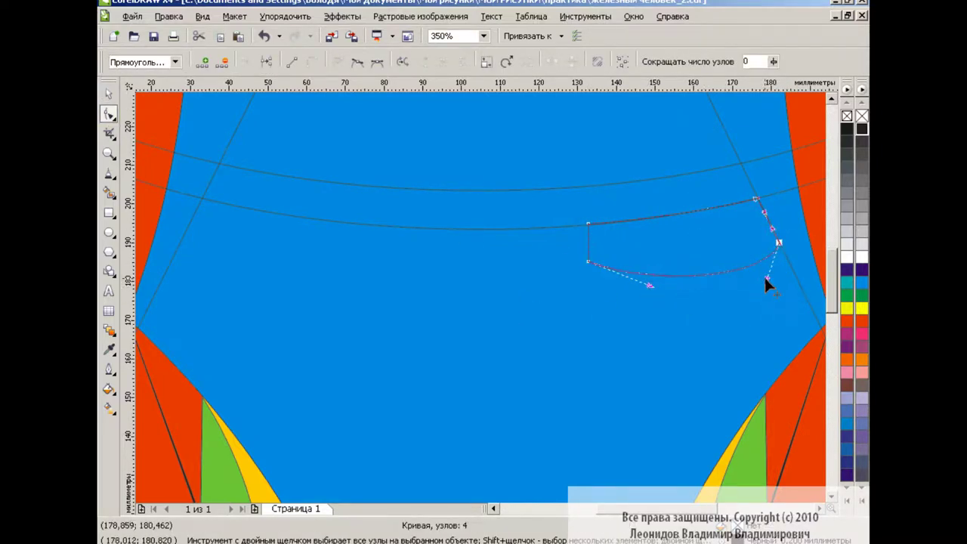
{"action": "left_click", "coordinate": [483, 35]}
{"action": "left_click", "coordinate": [461, 136]}
{"action": "key", "text": "space"}
Draw a short connecting line on the right and reshape the eye-slit outline's curved edge
{"action": "key", "text": "Escape"}
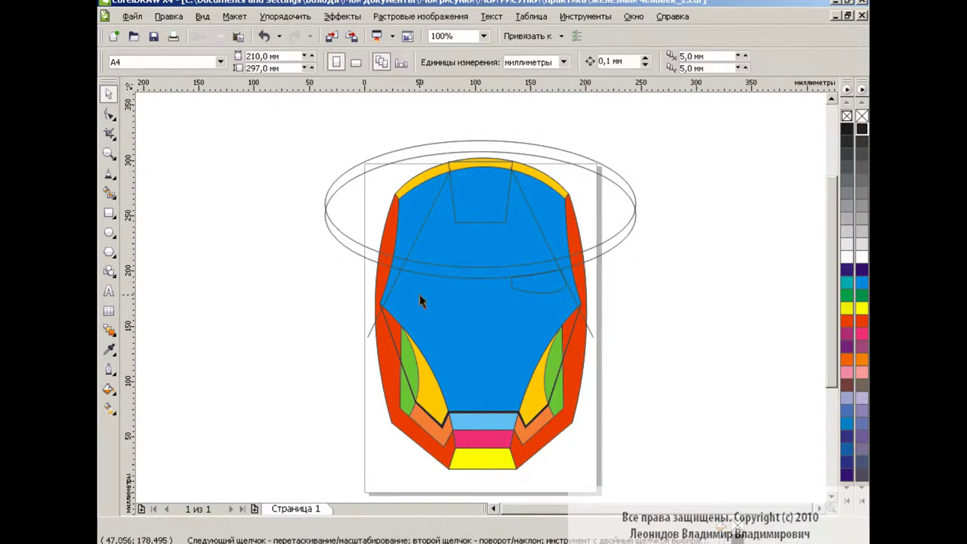
{"action": "scroll", "coordinate": [643, 198], "scroll_direction": "up", "scroll_amount": 1}
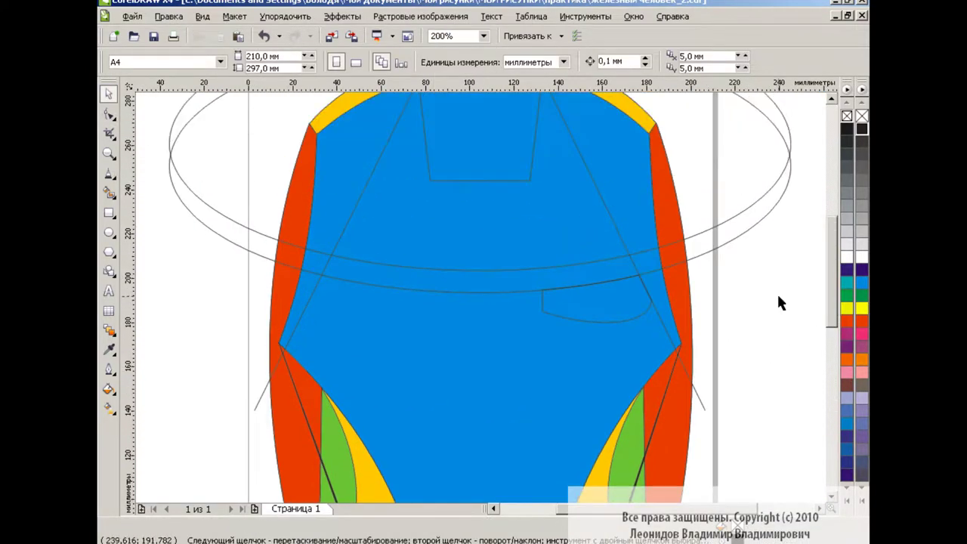
{"action": "left_click", "coordinate": [677, 281]}
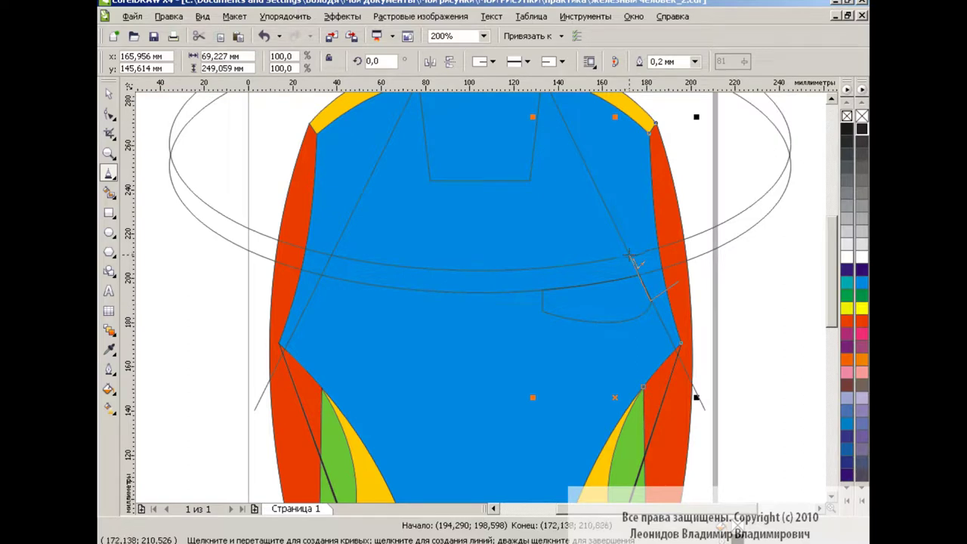
{"action": "left_click", "coordinate": [654, 112]}
{"action": "left_click", "coordinate": [109, 113]}
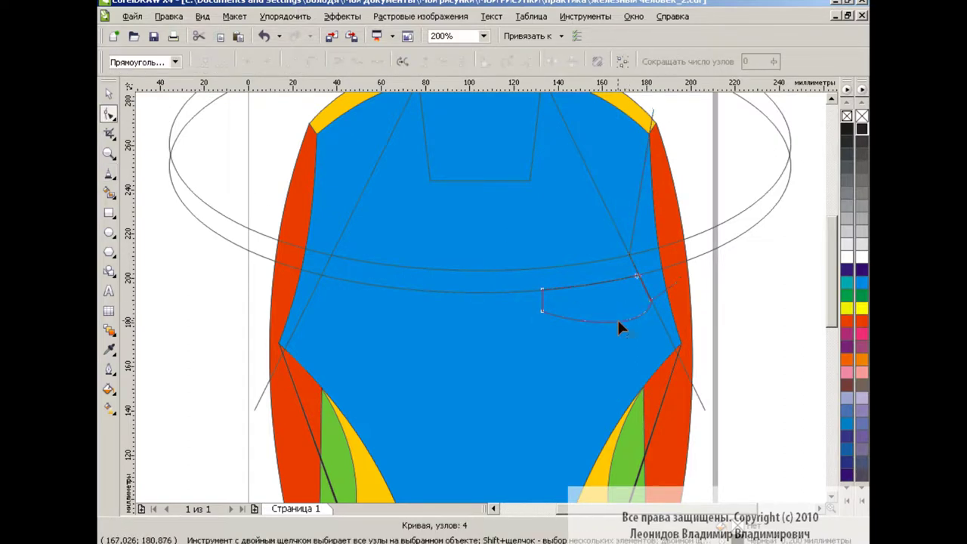
{"action": "mouse_move", "coordinate": [611, 317]}
{"action": "left_mouse_down"}
{"action": "mouse_move", "coordinate": [563, 321]}
{"action": "mouse_move", "coordinate": [565, 312]}
{"action": "left_mouse_up"}
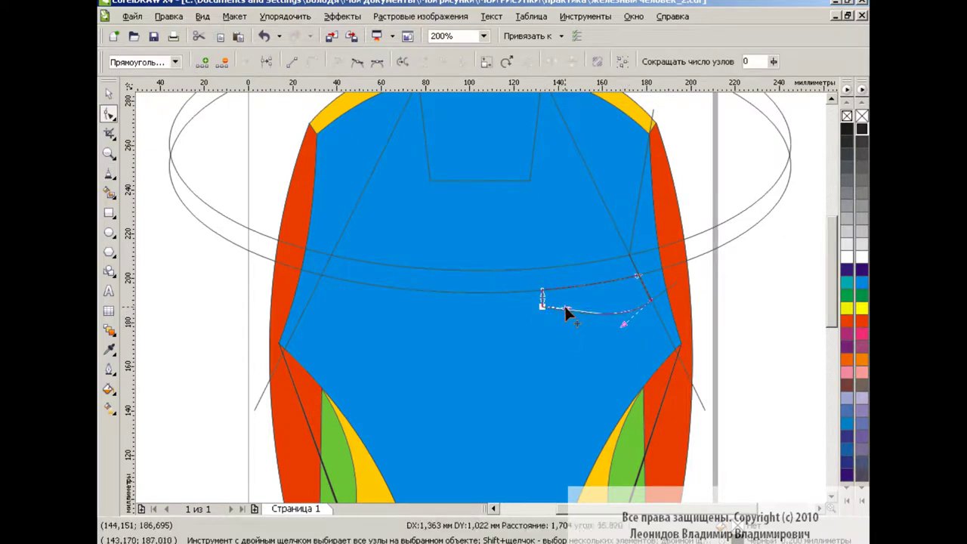
{"action": "key", "text": "space"}
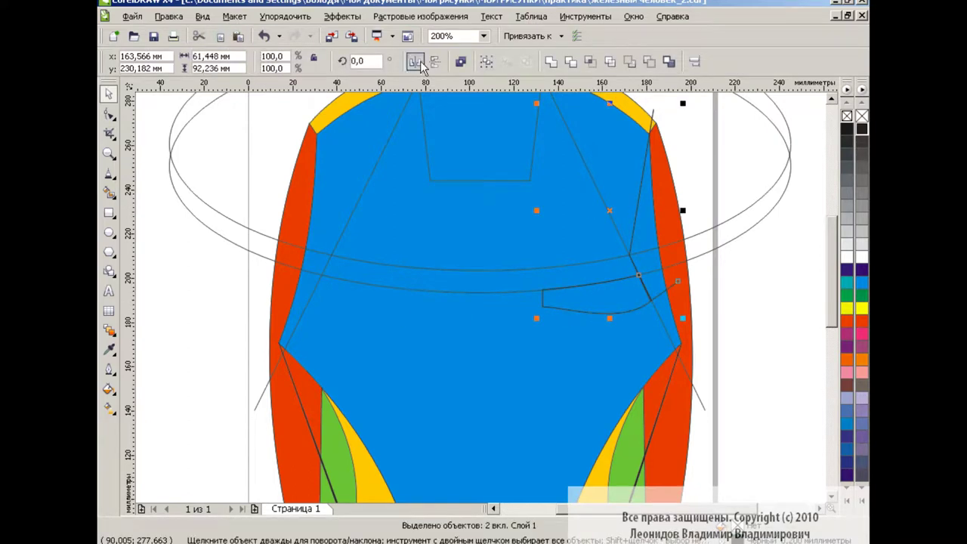
Place a mirrored copy of the eye-slit outline on the face's left side
{"action": "left_click_drag", "start_coordinate": [591, 210], "coordinate": [345, 207]}
{"action": "key", "text": "F10"}
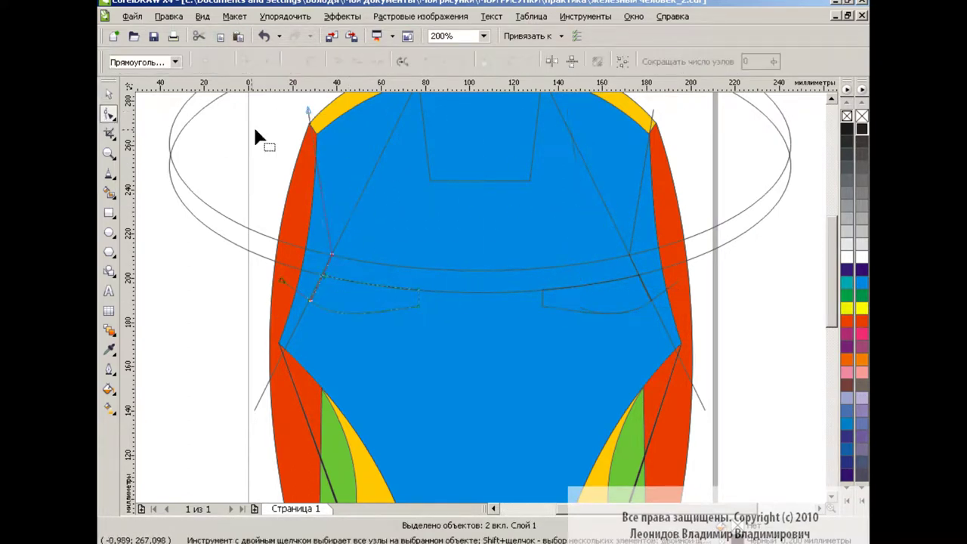
{"action": "key", "text": "space"}
{"action": "left_click", "coordinate": [216, 299]}
{"action": "scroll", "coordinate": [826, 274], "scroll_direction": "up", "scroll_amount": 3}
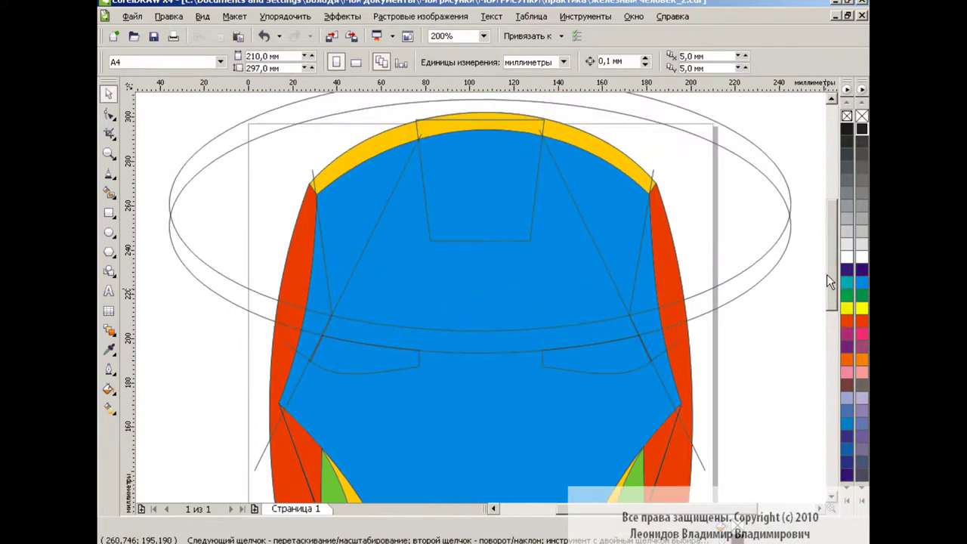
Smart Fill the brow band pink and delete the large outer ellipse
{"action": "left_click", "coordinate": [109, 192]}
{"action": "left_click", "coordinate": [302, 62]}
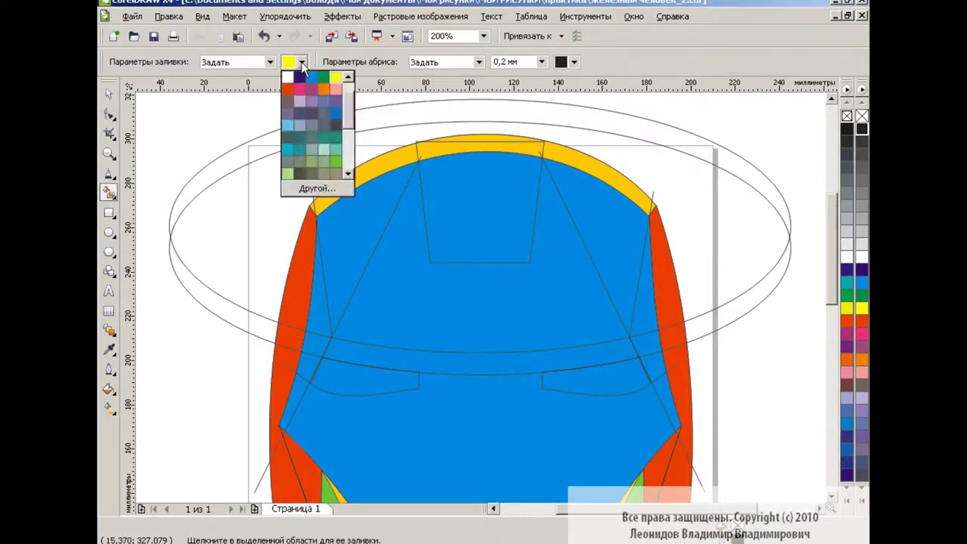
{"action": "left_click", "coordinate": [303, 89]}
{"action": "scroll", "coordinate": [831, 234], "scroll_direction": "down", "scroll_amount": 2}
{"action": "left_click", "coordinate": [524, 301]}
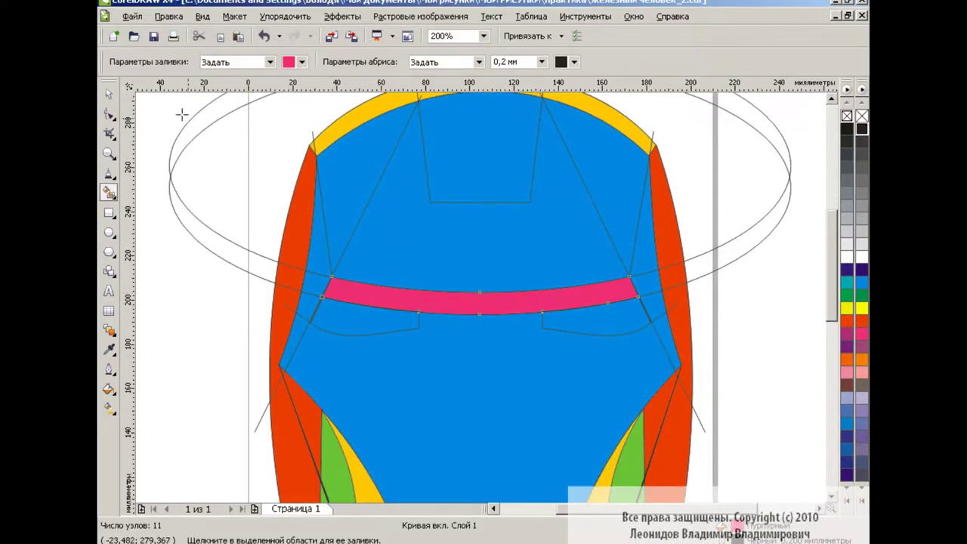
{"action": "key", "text": "space"}
{"action": "left_click", "coordinate": [773, 213]}
{"action": "key", "text": "Delete"}
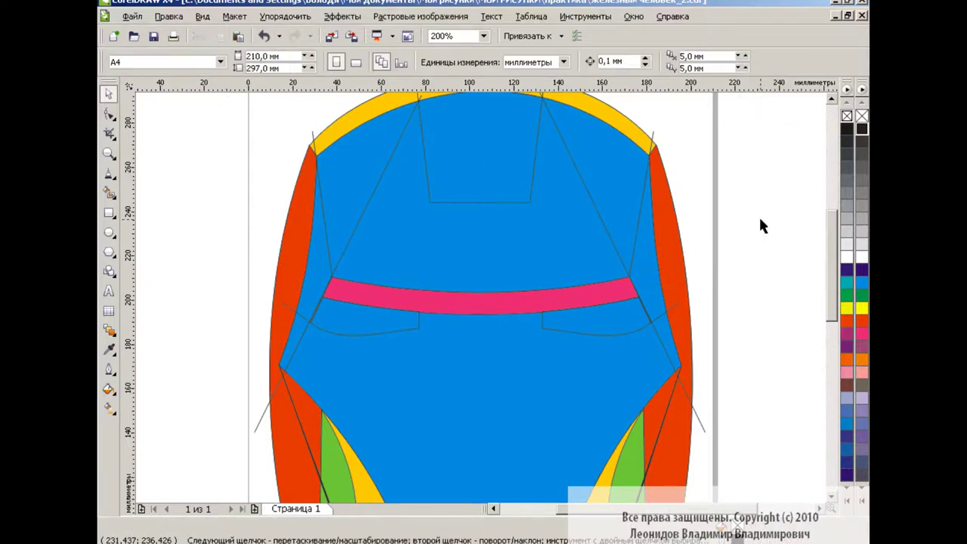
{"action": "scroll", "coordinate": [827, 267], "scroll_direction": "up", "scroll_amount": 1}
Fill the top trapezoid yellow and combine it with the gold top arc
{"action": "left_click", "coordinate": [108, 195]}
{"action": "left_click", "coordinate": [301, 62]}
{"action": "left_click", "coordinate": [313, 120]}
{"action": "left_click", "coordinate": [478, 181]}
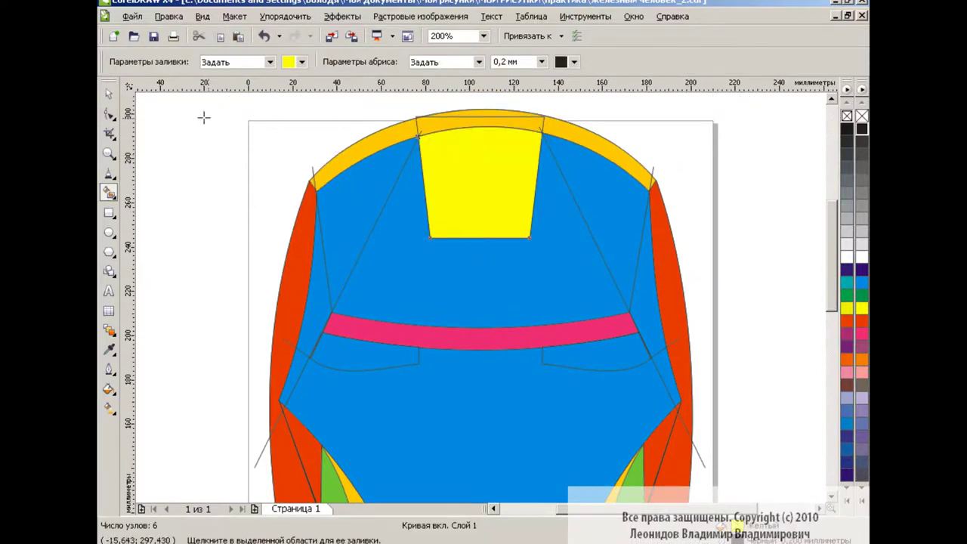
{"action": "key", "text": "space"}
{"action": "left_click", "coordinate": [518, 130], "text": "shift"}
{"action": "key", "text": "ctrl+l"}
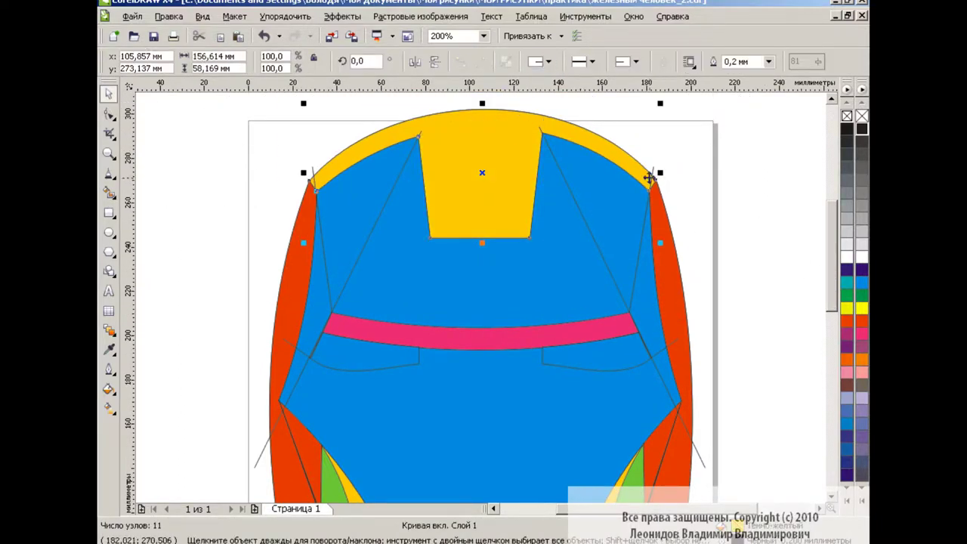
{"action": "left_click", "coordinate": [794, 247]}
{"action": "scroll", "coordinate": [829, 239], "scroll_direction": "down", "scroll_amount": 1}
Fill the left and right side areas light green
{"action": "left_click", "coordinate": [109, 195]}
{"action": "left_click", "coordinate": [302, 62]}
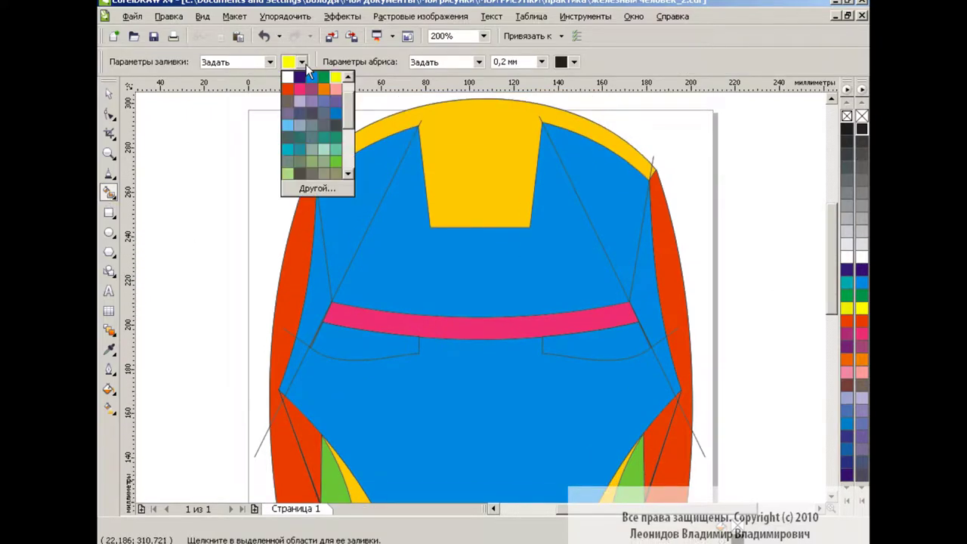
{"action": "left_click", "coordinate": [335, 160]}
{"action": "left_click", "coordinate": [327, 281]}
{"action": "left_click", "coordinate": [642, 286]}
{"action": "key", "text": "space"}
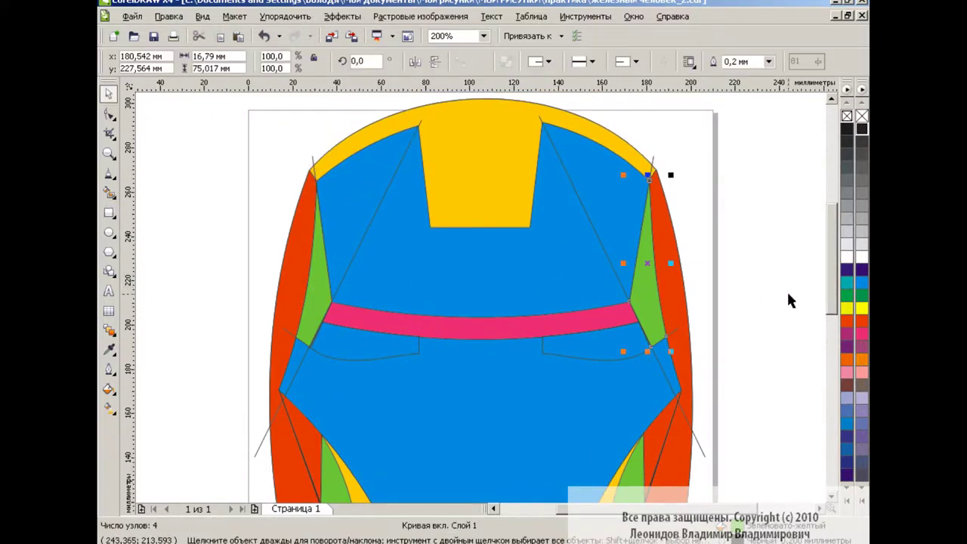
{"action": "left_click", "coordinate": [788, 295]}
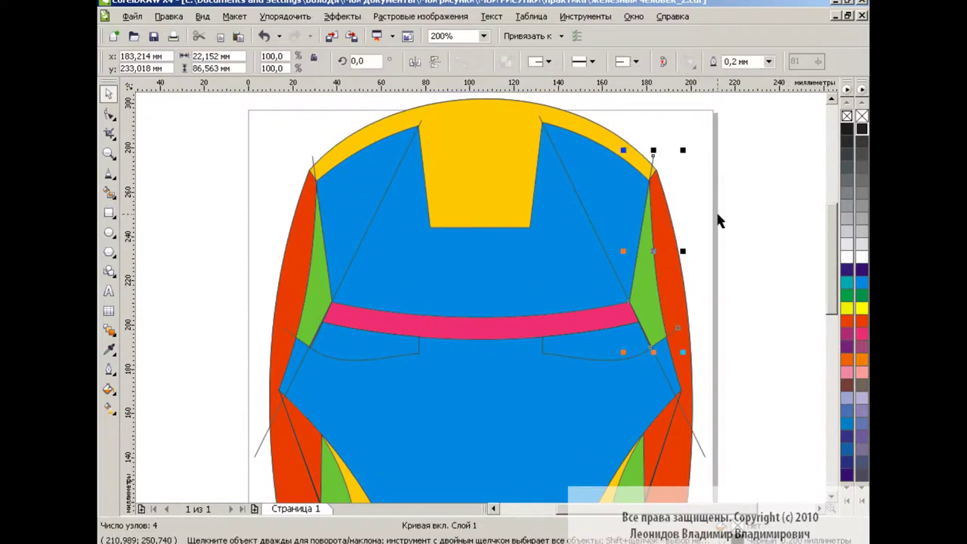
Delete the right diagonal guide line and undo an accidental move of the blue face
{"action": "left_click", "coordinate": [572, 183]}
{"action": "key", "text": "Delete"}
{"action": "scroll", "coordinate": [834, 257], "scroll_direction": "down", "scroll_amount": 3}
{"action": "scroll", "coordinate": [428, 313], "scroll_direction": "up", "scroll_amount": 1}
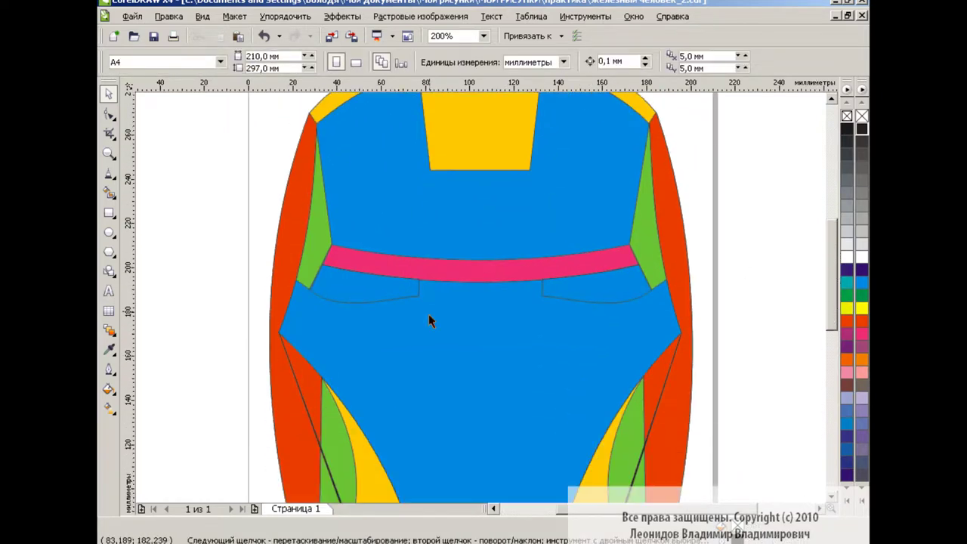
{"action": "left_click", "coordinate": [428, 313]}
{"action": "left_click_drag", "start_coordinate": [572, 264], "coordinate": [610, 264]}
{"action": "key", "text": "ctrl+z"}
Fill the face area orange with Smart Fill, then undo that fill
{"action": "left_click", "coordinate": [226, 234]}
{"action": "left_click", "coordinate": [109, 192]}
{"action": "left_click", "coordinate": [302, 61]}
{"action": "left_click", "coordinate": [312, 113]}
{"action": "scroll", "coordinate": [523, 358], "scroll_direction": "down", "scroll_amount": 1}
{"action": "left_click", "coordinate": [523, 359]}
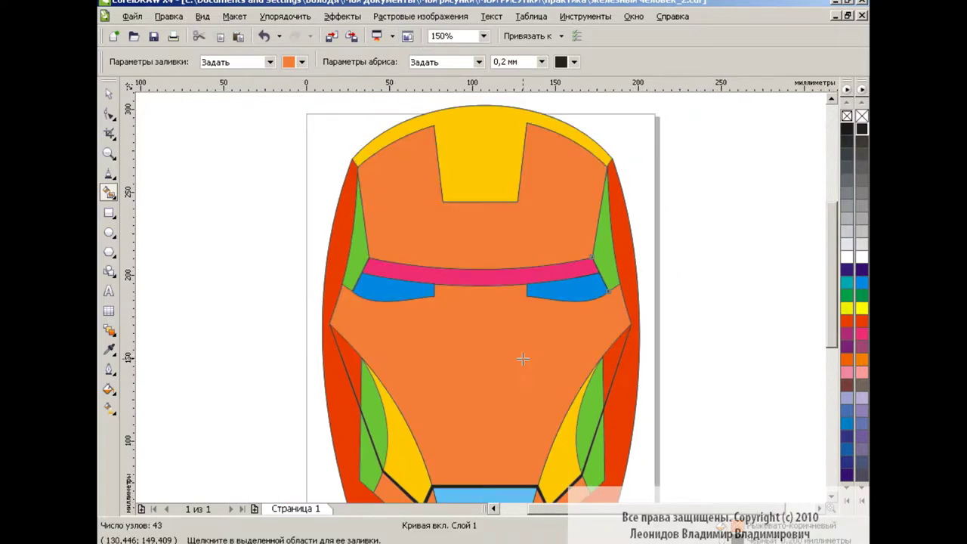
{"action": "left_click", "coordinate": [265, 36]}
Draw a cutting line below the brow, fill the lower face orange, and delete the line
{"action": "key", "text": "space"}
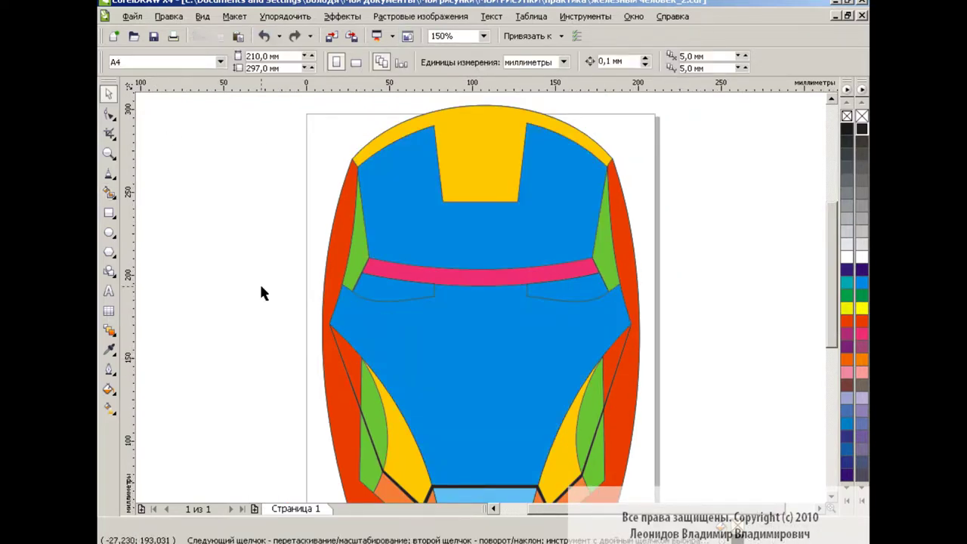
{"action": "left_click", "coordinate": [110, 173]}
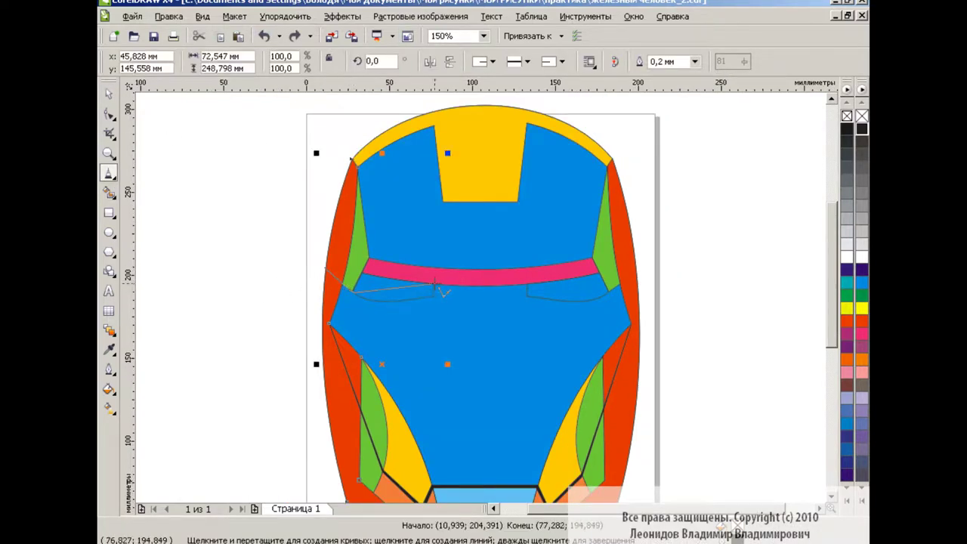
{"action": "double_click", "coordinate": [682, 309]}
{"action": "left_click", "coordinate": [472, 352]}
{"action": "key", "text": "space"}
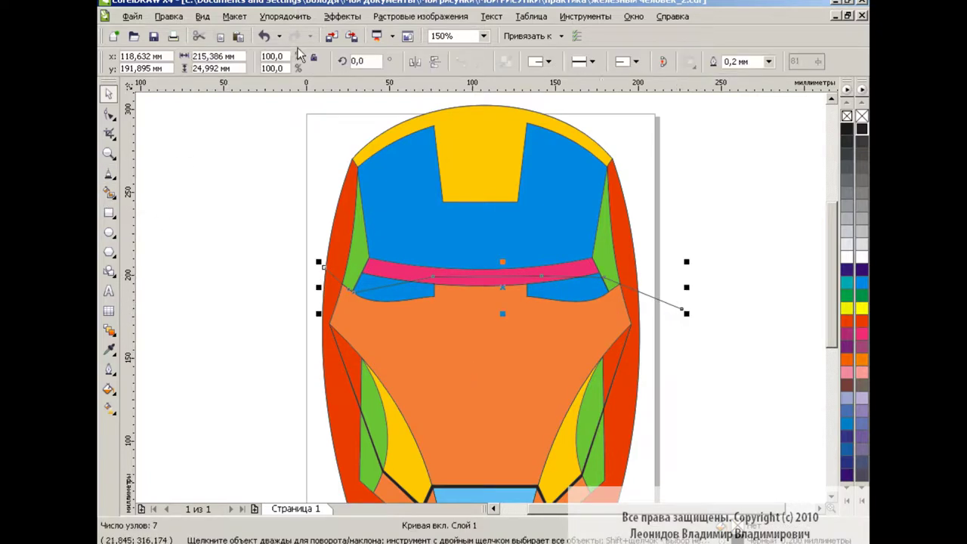
{"action": "key", "text": "Delete"}
{"action": "left_click_drag", "start_coordinate": [555, 329], "coordinate": [722, 262]}
{"action": "key", "text": "ctrl+z"}
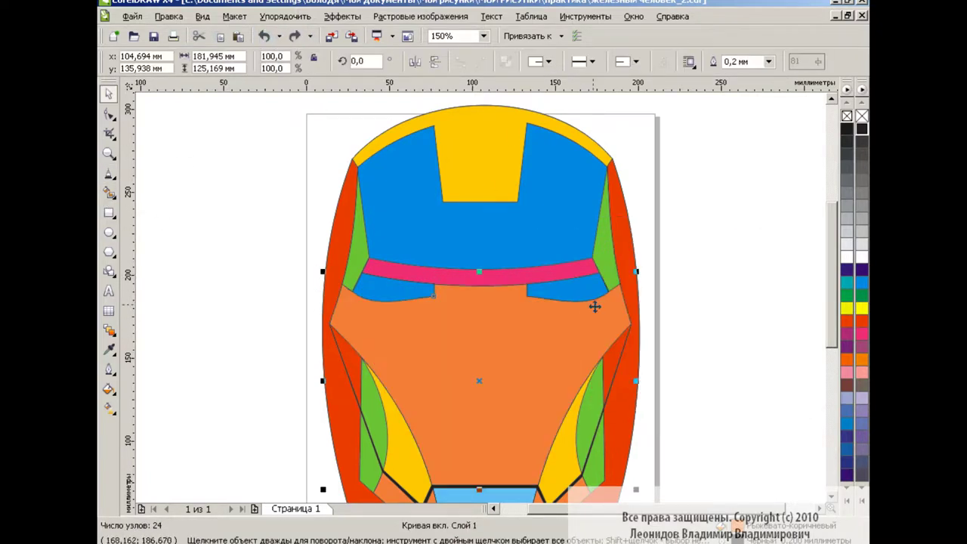
Zoom in on the right eye area, delete redundant nodes from the blue curve, and return to 100%
{"action": "key", "text": "F10"}
{"action": "left_click", "coordinate": [483, 36]}
{"action": "left_click", "coordinate": [446, 160]}
{"action": "scroll", "coordinate": [528, 302], "scroll_direction": "right", "scroll_amount": 5}
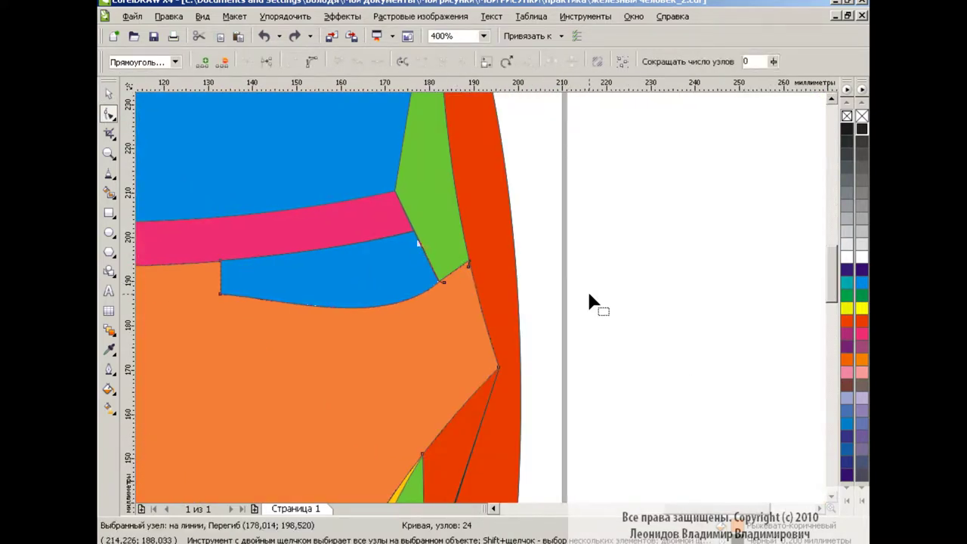
{"action": "key", "text": "Delete"}
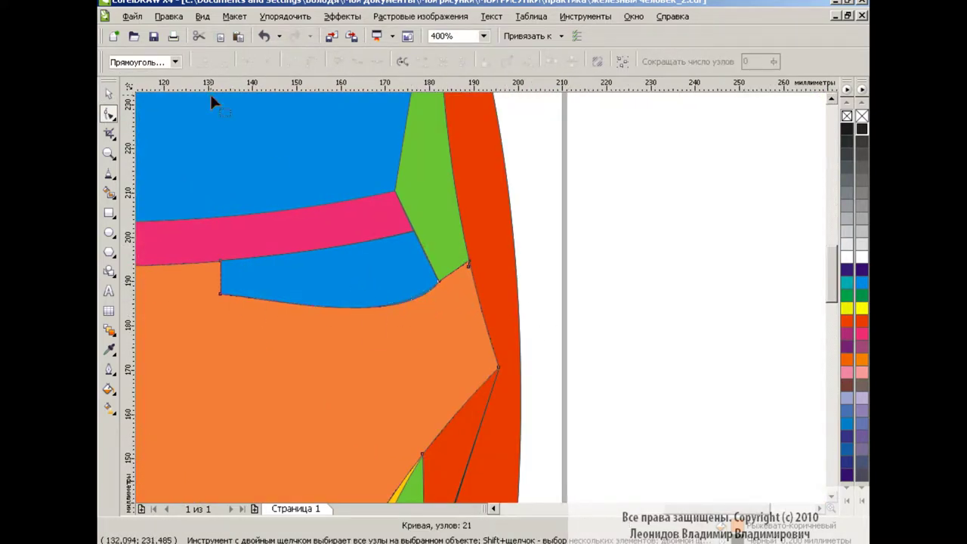
{"action": "key", "text": "space"}
{"action": "left_click", "coordinate": [484, 36]}
{"action": "left_click", "coordinate": [446, 147]}
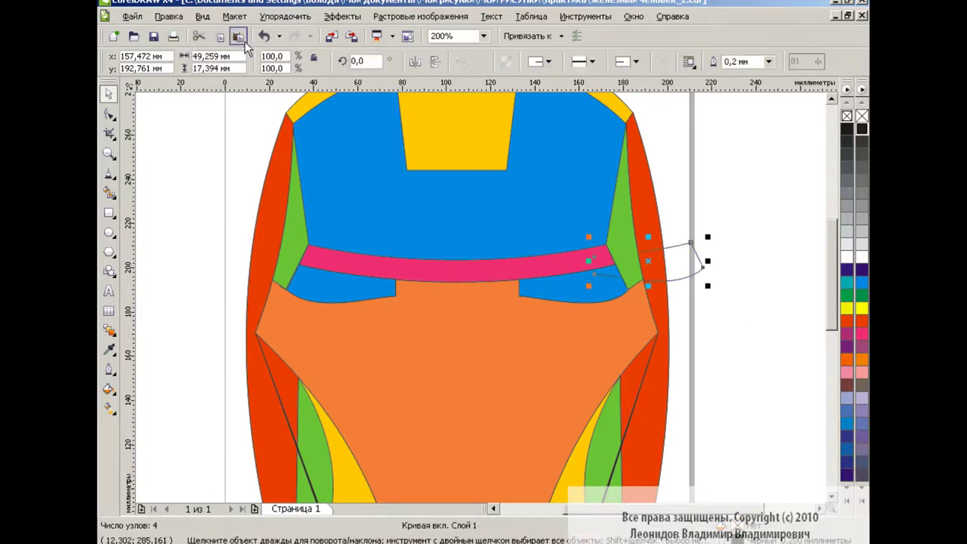
{"action": "left_click", "coordinate": [827, 257]}
{"action": "mouse_move", "coordinate": [827, 258]}
{"action": "left_mouse_down"}
{"action": "mouse_move", "coordinate": [823, 337]}
{"action": "mouse_move", "coordinate": [826, 280]}
{"action": "left_mouse_up"}
{"action": "left_click", "coordinate": [484, 35]}
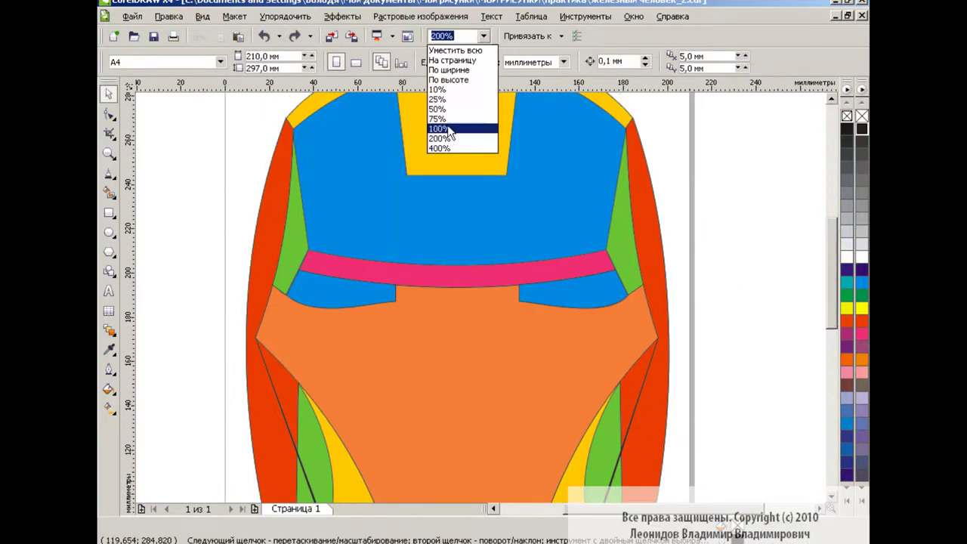
{"action": "left_click", "coordinate": [446, 135]}
Draw a thin 7.5 × 68.9 mm rectangle left of the helmet and copy it to the right edge
{"action": "left_click", "coordinate": [110, 214]}
{"action": "left_click_drag", "start_coordinate": [351, 272], "coordinate": [361, 342]}
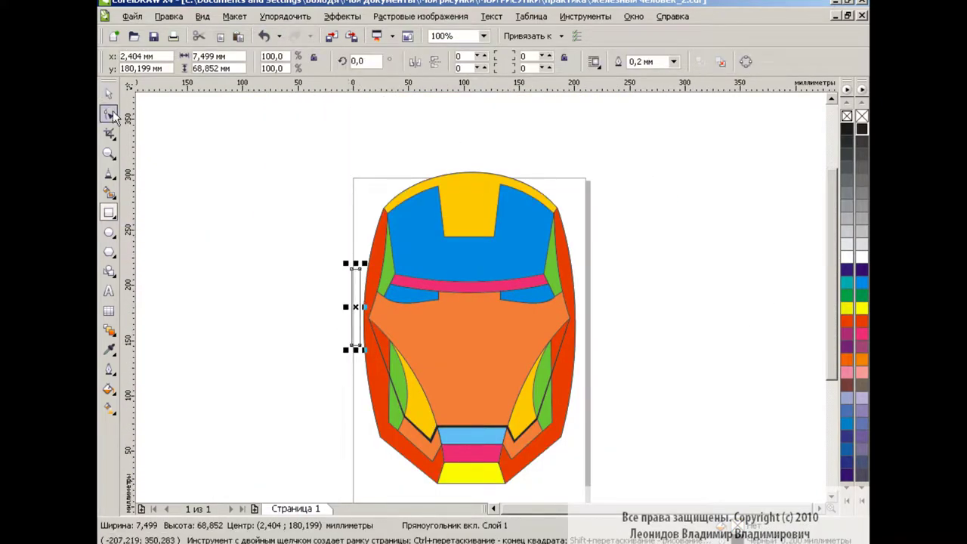
{"action": "left_click", "coordinate": [109, 113]}
{"action": "left_click", "coordinate": [109, 95]}
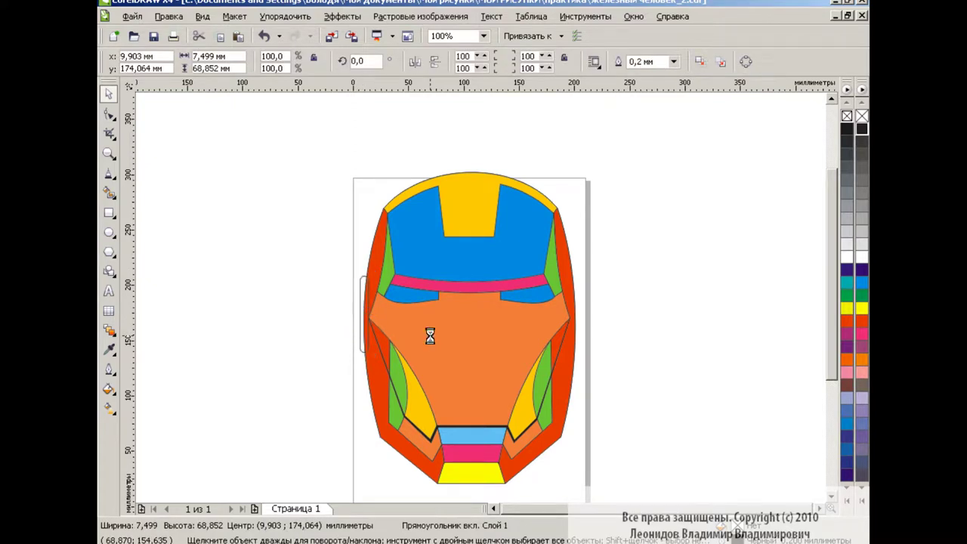
{"action": "left_click_drag", "start_coordinate": [365, 323], "coordinate": [576, 313]}
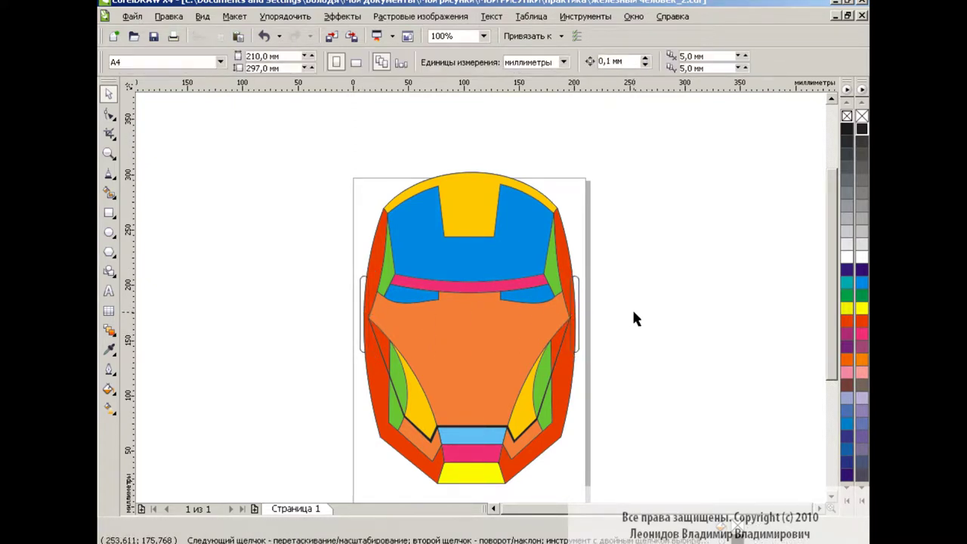
{"action": "left_click", "coordinate": [624, 361]}
{"action": "left_click_drag", "start_coordinate": [833, 226], "coordinate": [834, 263]}
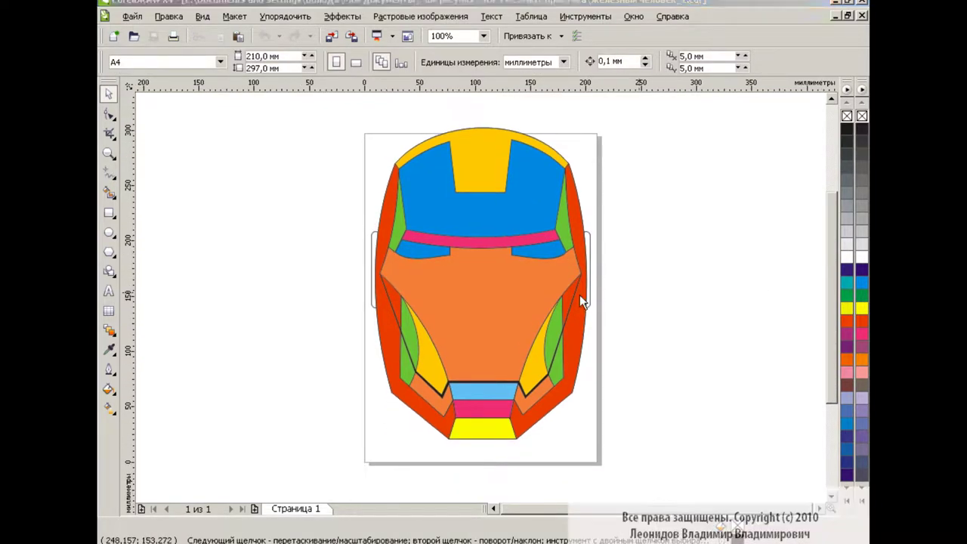
Give the face plate a custom fountain fill running from gold to pale yellow
{"action": "left_click", "coordinate": [488, 340]}
{"action": "left_click", "coordinate": [109, 389]}
{"action": "left_click", "coordinate": [144, 389]}
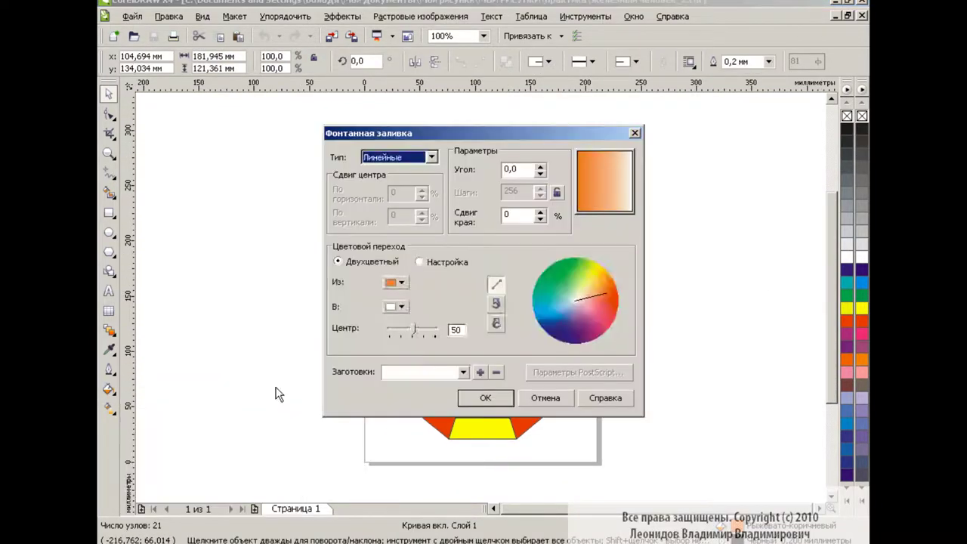
{"action": "left_click", "coordinate": [420, 261]}
{"action": "left_click", "coordinate": [573, 344]}
{"action": "left_click", "coordinate": [409, 343]}
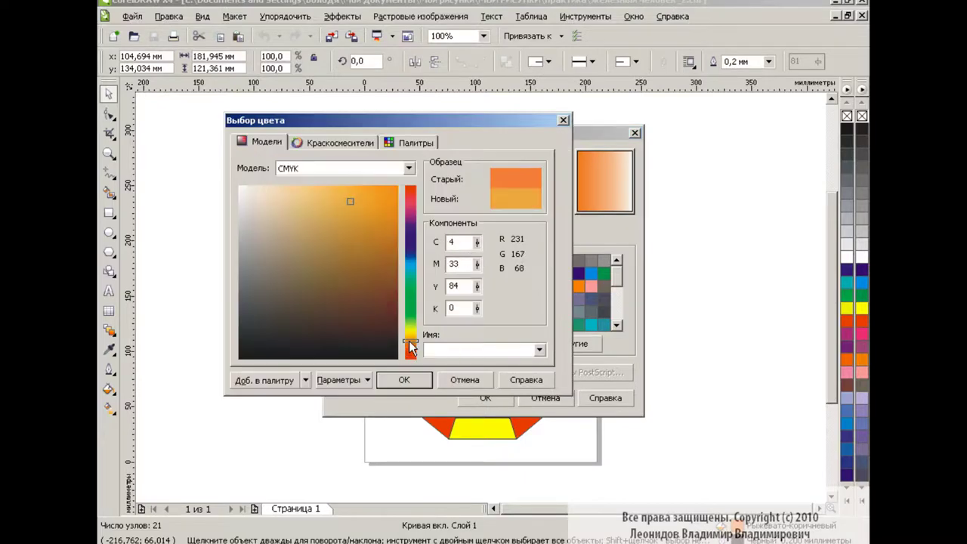
{"action": "left_click", "coordinate": [404, 380]}
{"action": "left_click", "coordinate": [512, 305]}
{"action": "left_click", "coordinate": [573, 343]}
{"action": "left_click", "coordinate": [410, 341]}
{"action": "left_click", "coordinate": [289, 188]}
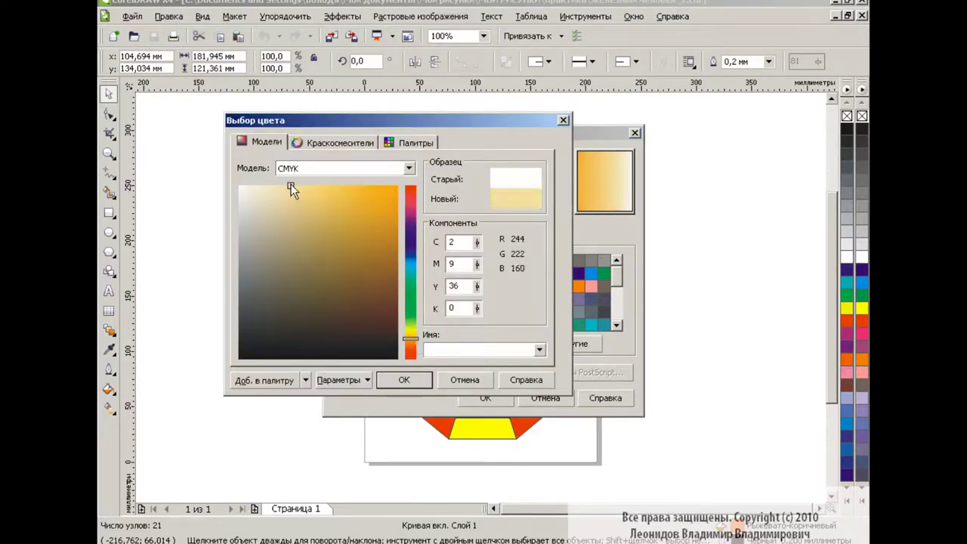
{"action": "left_click", "coordinate": [404, 380]}
{"action": "key", "text": "Return"}
Deepen the face plate gradient's start colour to a richer gold
{"action": "left_click", "coordinate": [639, 315]}
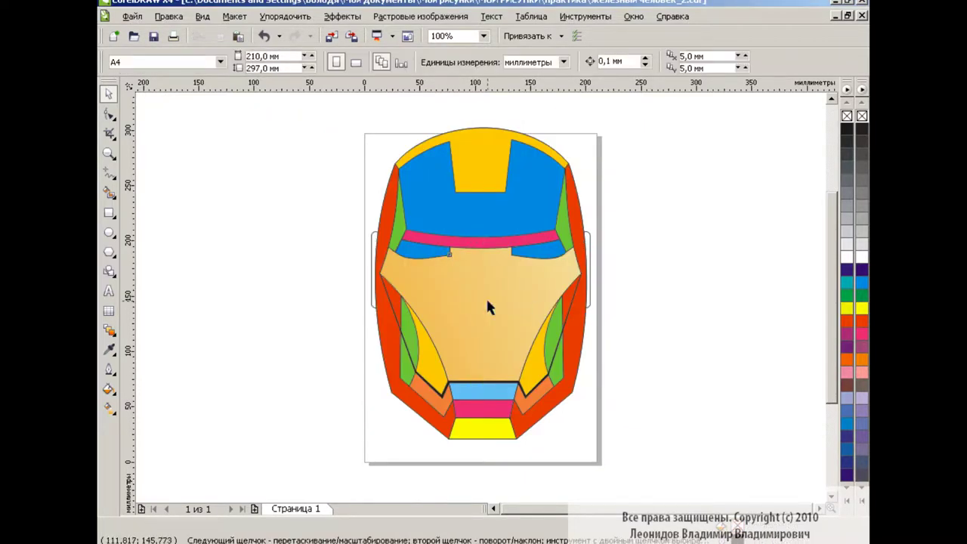
{"action": "left_click", "coordinate": [491, 307]}
{"action": "left_click", "coordinate": [109, 389]}
{"action": "left_click", "coordinate": [144, 389]}
{"action": "left_click", "coordinate": [573, 344]}
{"action": "left_click", "coordinate": [345, 232]}
{"action": "left_click", "coordinate": [404, 379]}
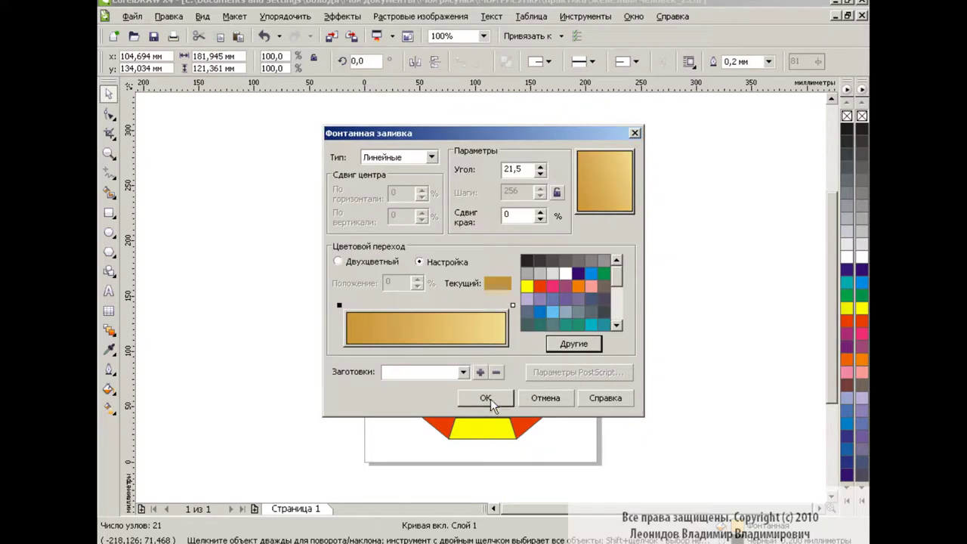
Copy the face plate's fill onto the light-blue piece below it with Copy Properties From
{"action": "left_click", "coordinate": [487, 398]}
{"action": "left_click", "coordinate": [169, 16]}
{"action": "left_click", "coordinate": [230, 232]}
{"action": "left_click", "coordinate": [500, 297]}
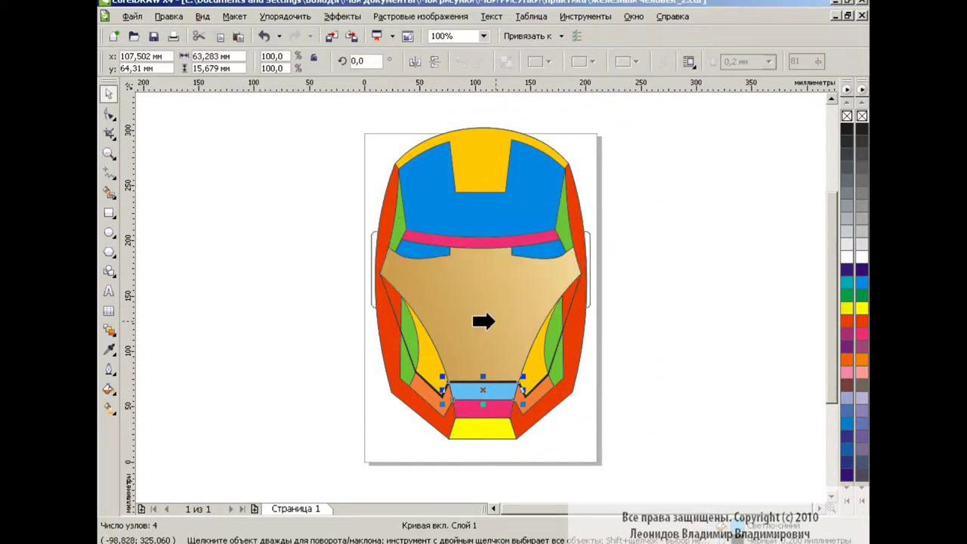
Set the lower piece's fountain fill to a gold-to-pale-yellow gradient
{"action": "left_click", "coordinate": [484, 320]}
{"action": "left_click", "coordinate": [109, 389]}
{"action": "left_click", "coordinate": [144, 389]}
{"action": "left_click", "coordinate": [339, 305]}
{"action": "left_click", "coordinate": [574, 344]}
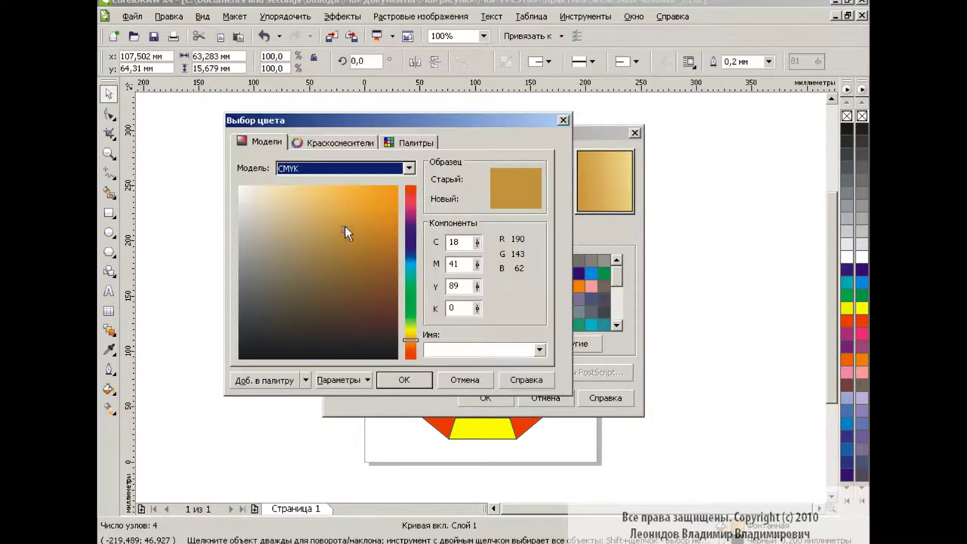
{"action": "left_click", "coordinate": [345, 225]}
{"action": "left_click", "coordinate": [404, 379]}
{"action": "left_click", "coordinate": [512, 305]}
{"action": "left_click", "coordinate": [574, 344]}
{"action": "left_click", "coordinate": [404, 379]}
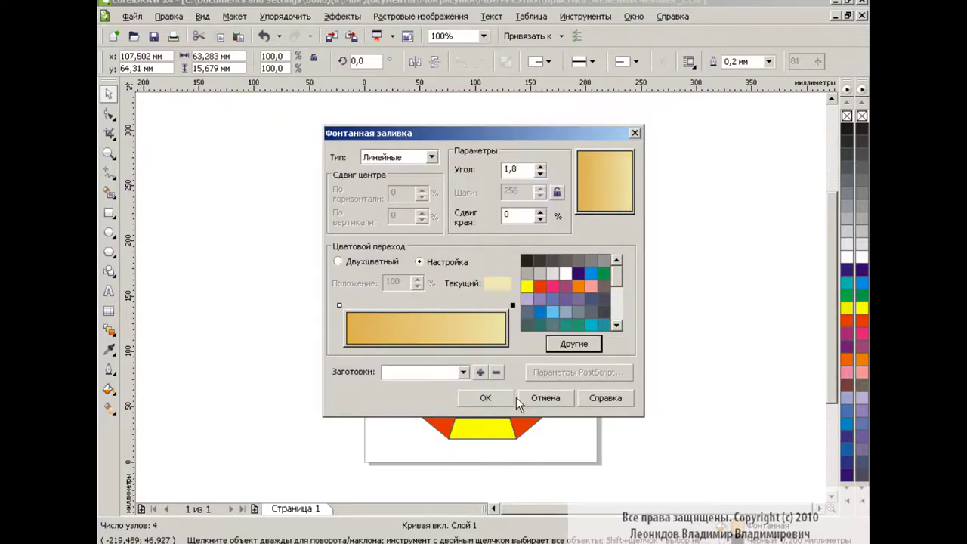
{"action": "left_click", "coordinate": [510, 397]}
Copy the gold fill onto the right and left lower cheek pieces
{"action": "left_click", "coordinate": [169, 16]}
{"action": "left_click", "coordinate": [231, 231]}
{"action": "key", "text": "Return"}
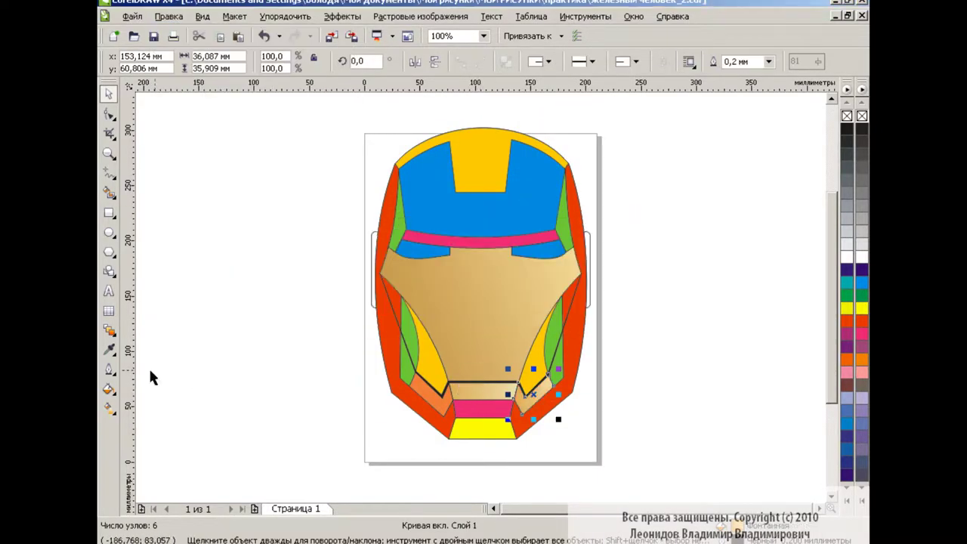
{"action": "left_click", "coordinate": [109, 389]}
{"action": "left_click", "coordinate": [400, 378]}
{"action": "left_click", "coordinate": [427, 393]}
{"action": "left_click", "coordinate": [168, 16]}
{"action": "left_click", "coordinate": [230, 227]}
{"action": "left_click", "coordinate": [543, 400]}
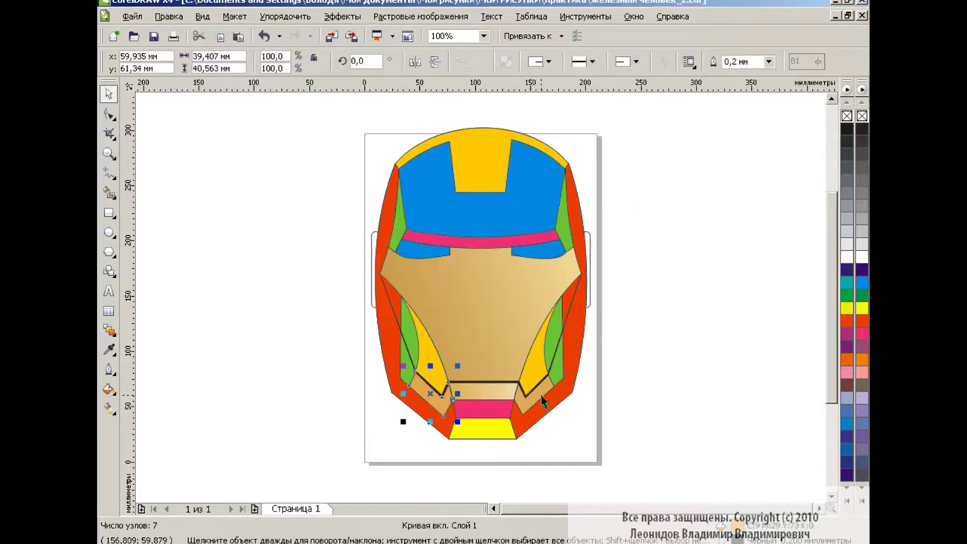
Start a new uniform fill for the pink band, shifting its colour toward orange
{"action": "left_click", "coordinate": [500, 406]}
{"action": "left_click", "coordinate": [109, 389]}
{"action": "left_click", "coordinate": [160, 399]}
{"action": "left_click_drag", "start_coordinate": [410, 209], "coordinate": [412, 344]}
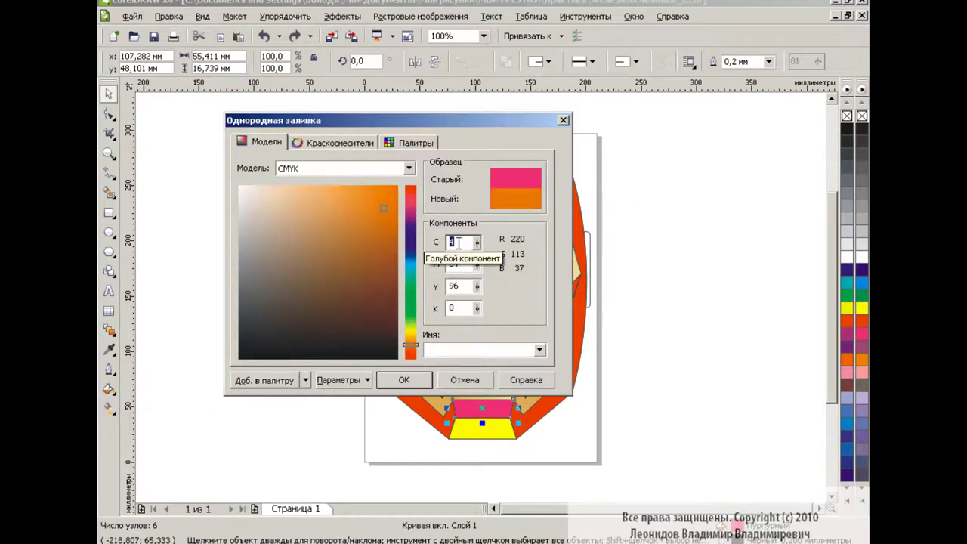
Fill the band under the face plate with solid brown CMYK 33,69,72,24
{"action": "type", "text": "33"}
{"action": "key", "text": "Tab"}
{"action": "type", "text": "72"}
{"action": "key", "text": "Tab"}
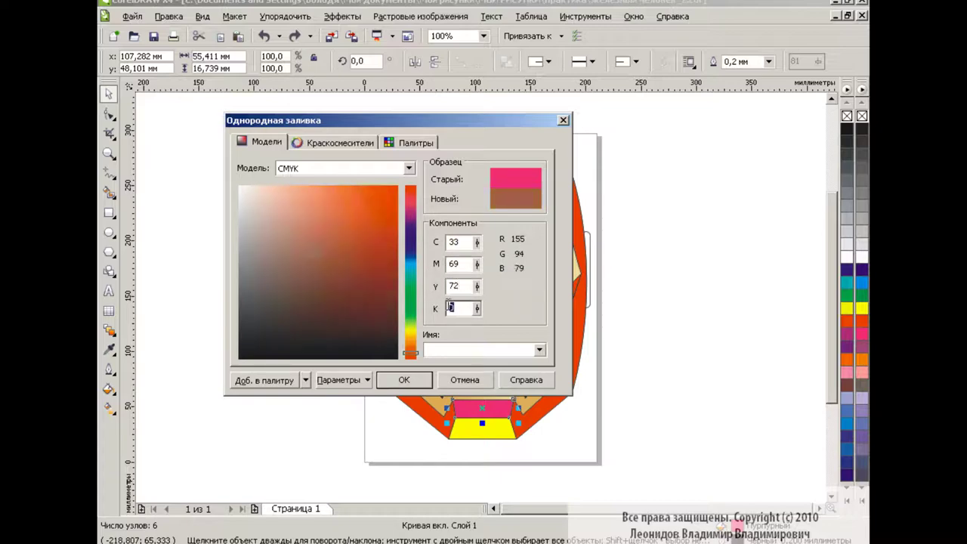
{"action": "type", "text": "24"}
{"action": "key", "text": "Return"}
Give the yellow chin a fountain fill starting at brown CMYK 33,69,72,24
{"action": "left_click", "coordinate": [499, 439]}
{"action": "left_click", "coordinate": [109, 389]}
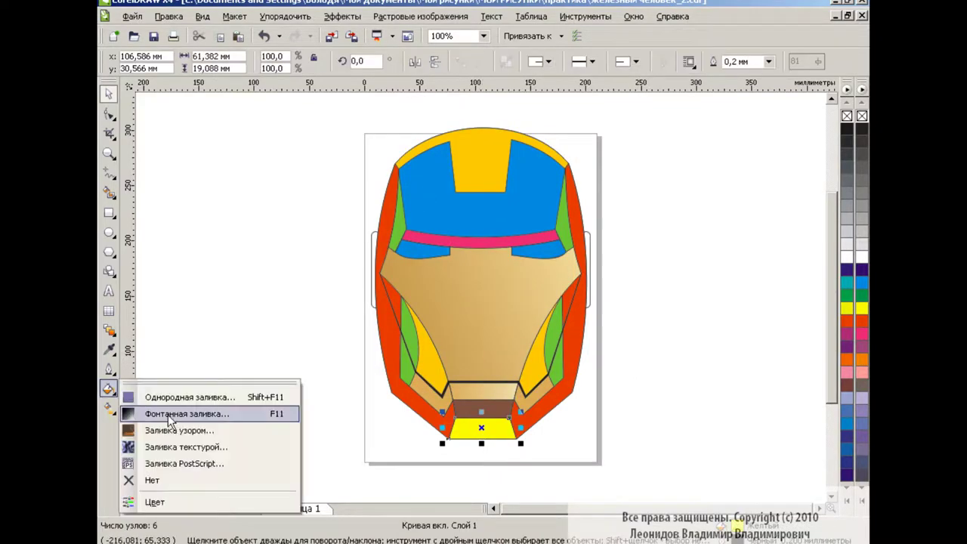
{"action": "left_click", "coordinate": [151, 410]}
{"action": "left_click", "coordinate": [574, 344]}
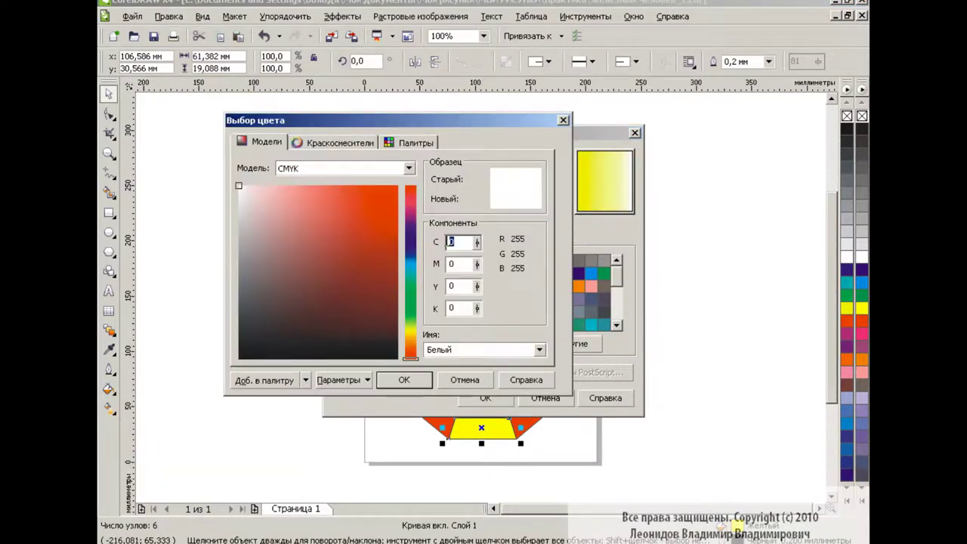
{"action": "type", "text": "33"}
{"action": "key", "text": "Tab"}
{"action": "type", "text": "69"}
{"action": "key", "text": "Tab"}
{"action": "type", "text": "72\t24"}
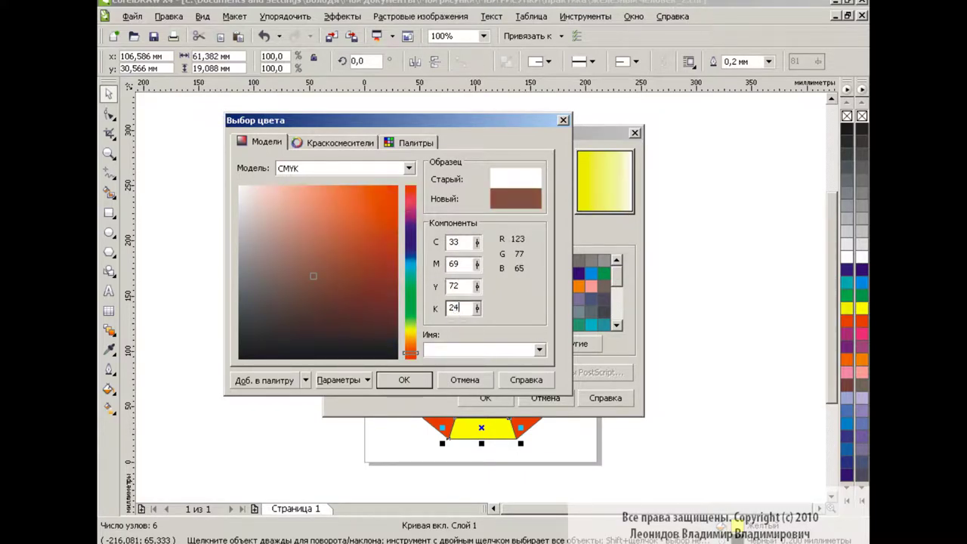
{"action": "key", "text": "Return"}
Set the chin gradient's end colour to red and apply it
{"action": "left_click", "coordinate": [574, 344]}
{"action": "left_click", "coordinate": [411, 351]}
{"action": "left_click_drag", "start_coordinate": [380, 227], "coordinate": [392, 282]}
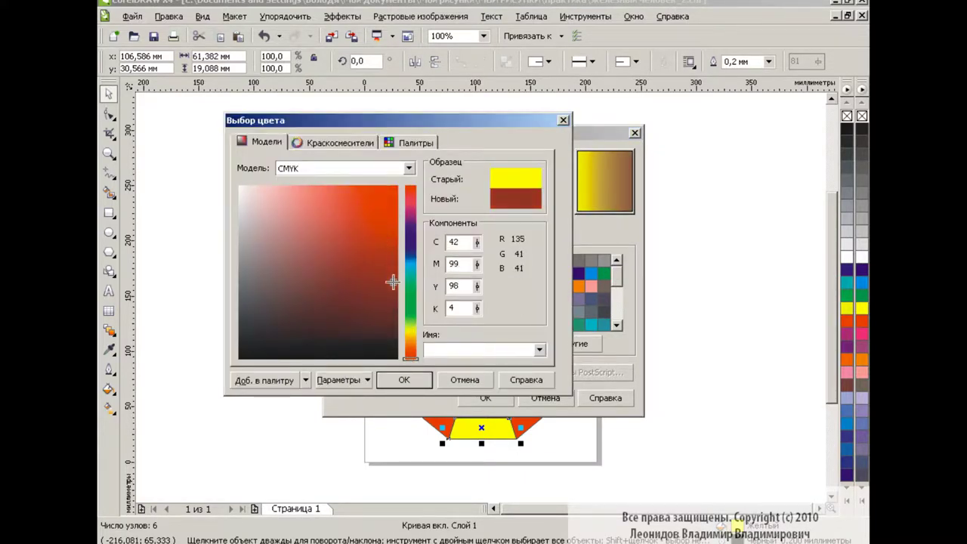
{"action": "key", "text": "Return"}
{"action": "left_click", "coordinate": [573, 343]}
{"action": "left_click", "coordinate": [380, 242]}
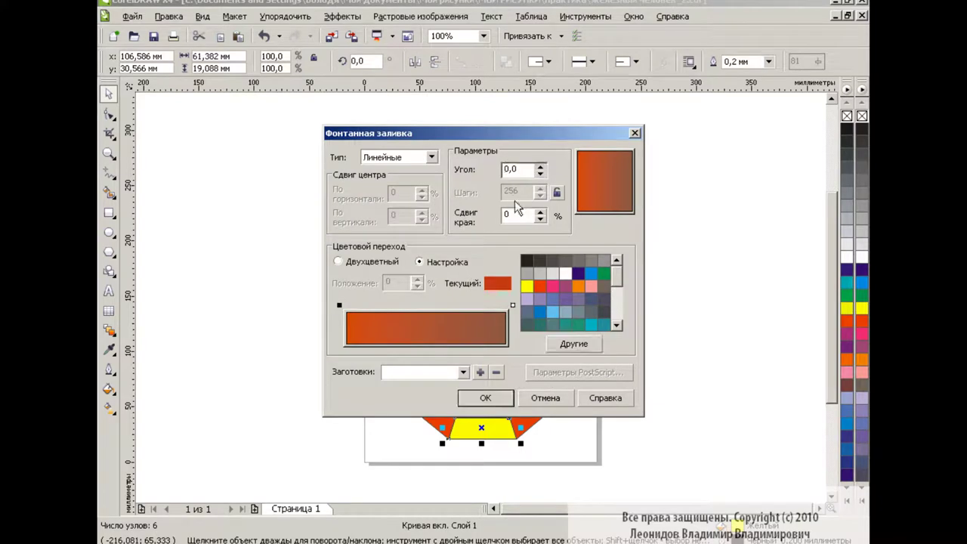
{"action": "left_click", "coordinate": [485, 398]}
Darken the chin gradient to a deeper brown-red
{"action": "left_click", "coordinate": [108, 389]}
{"action": "left_click", "coordinate": [183, 380]}
{"action": "left_click", "coordinate": [574, 343]}
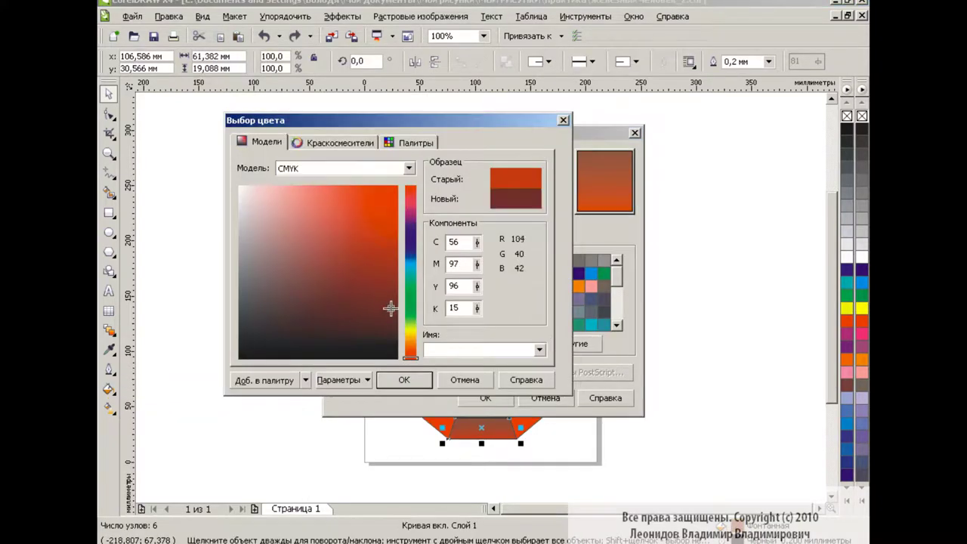
{"action": "left_click", "coordinate": [404, 379]}
{"action": "left_click", "coordinate": [484, 397]}
{"action": "left_click", "coordinate": [326, 430]}
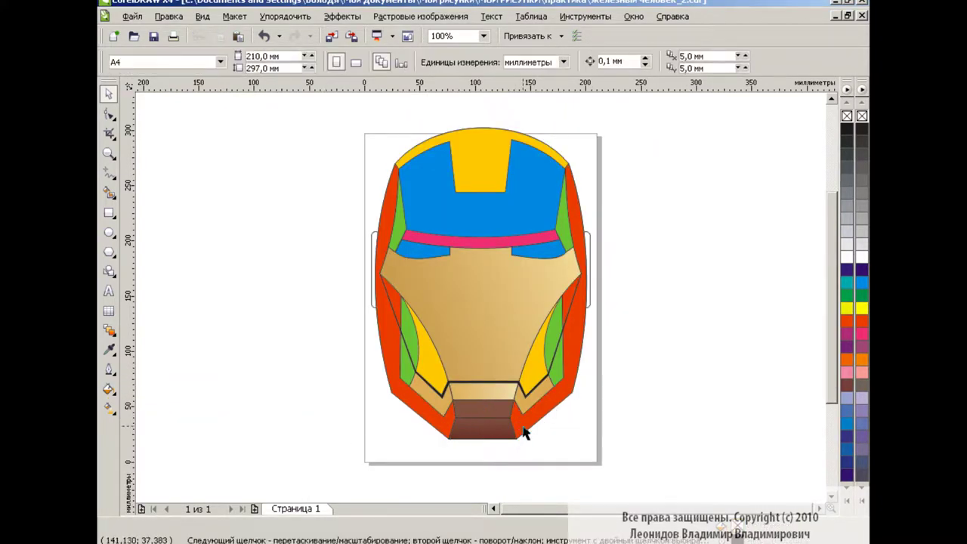
{"action": "left_click", "coordinate": [540, 361]}
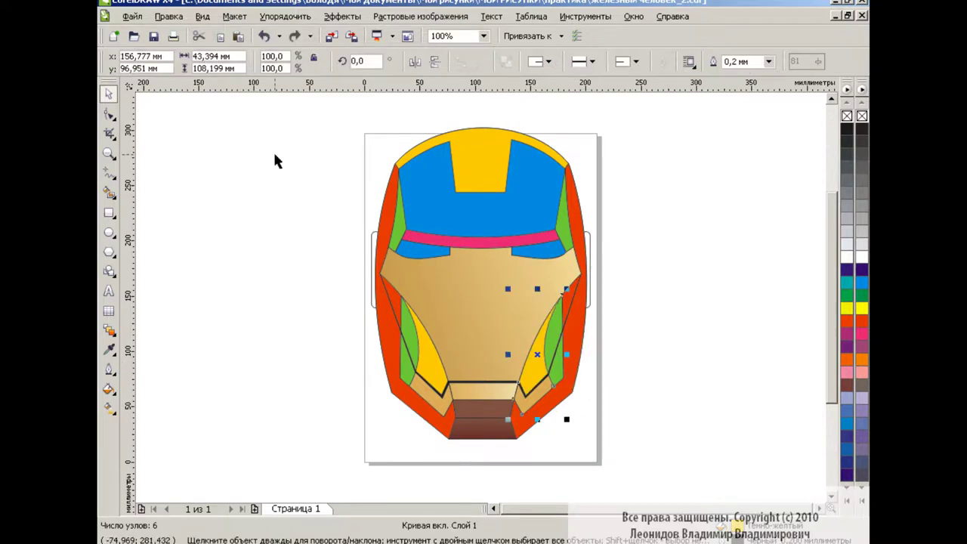
Set up a radial fountain fill from the Cylindrical gold preset with a white colour point
{"action": "key", "text": "F11"}
{"action": "left_click", "coordinate": [431, 157]}
{"action": "left_click", "coordinate": [408, 181]}
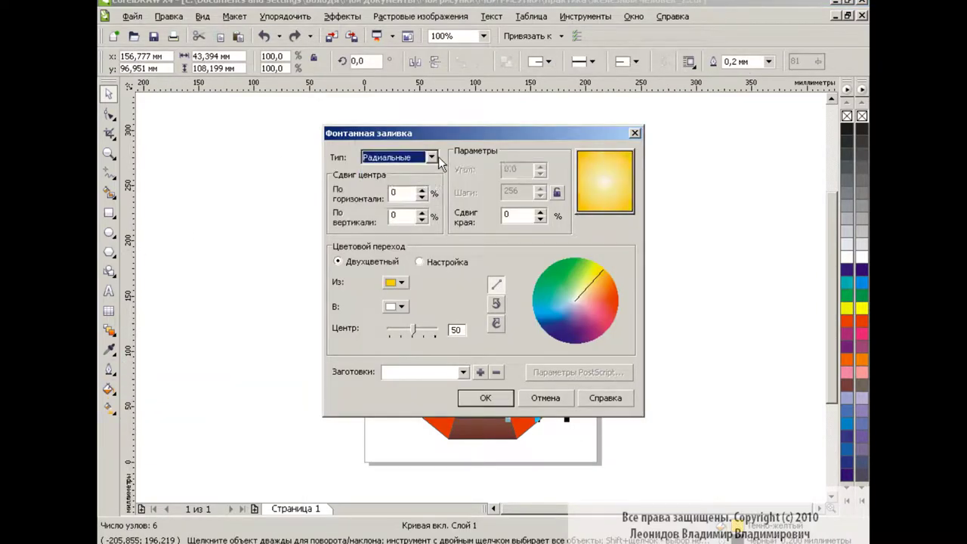
{"action": "left_click", "coordinate": [462, 373]}
{"action": "left_click", "coordinate": [423, 432]}
{"action": "left_click", "coordinate": [431, 157]}
{"action": "left_click", "coordinate": [408, 182]}
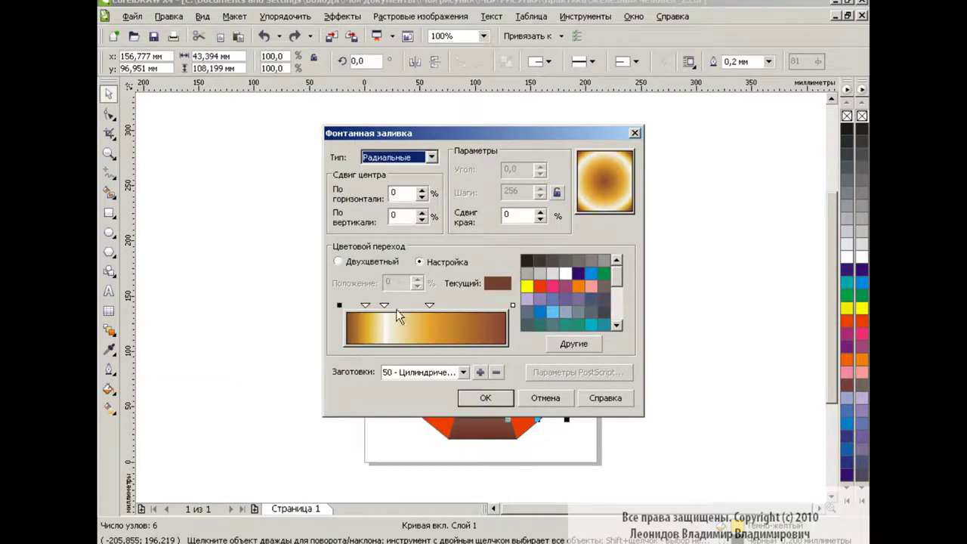
{"action": "left_click", "coordinate": [390, 305]}
{"action": "left_click", "coordinate": [563, 273]}
Load the Cylindrical gold preset, shift its colour point, and apply it radially to the eye slit
{"action": "left_click", "coordinate": [463, 372]}
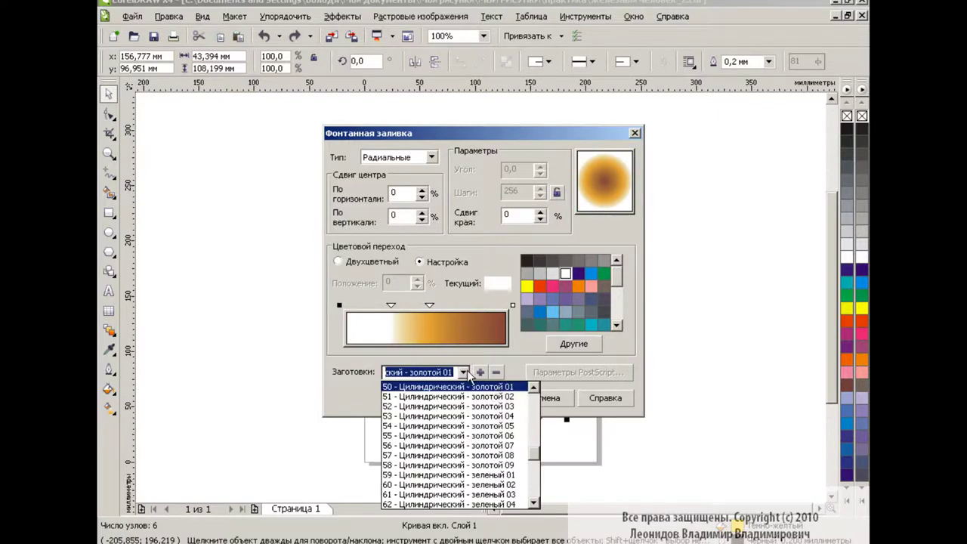
{"action": "left_click", "coordinate": [423, 398]}
{"action": "mouse_move", "coordinate": [383, 305]}
{"action": "left_mouse_down"}
{"action": "mouse_move", "coordinate": [364, 305]}
{"action": "mouse_move", "coordinate": [401, 305]}
{"action": "left_mouse_up"}
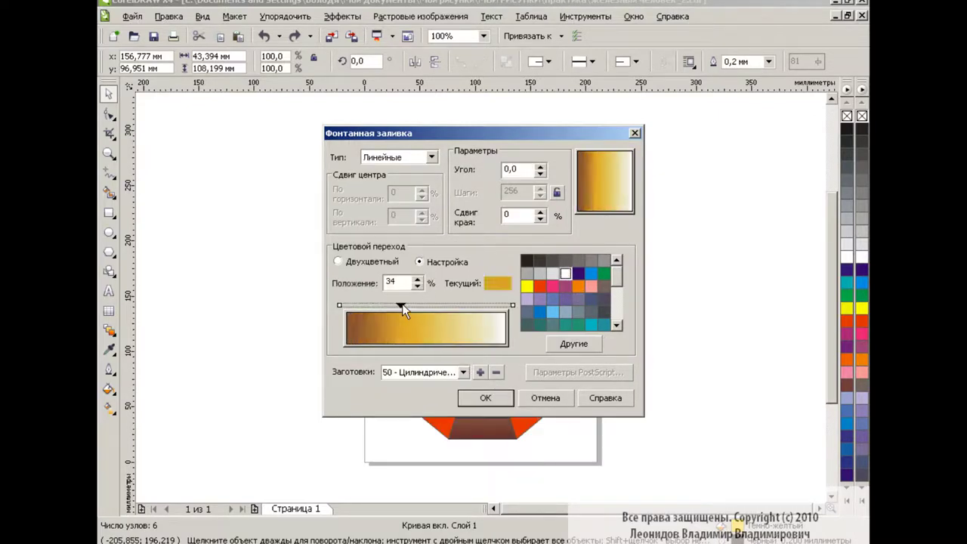
{"action": "left_click", "coordinate": [431, 157]}
{"action": "left_click", "coordinate": [407, 181]}
{"action": "left_click", "coordinate": [485, 398]}
Copy the gold radial fill onto the left eye slit and adjust its gradient centre
{"action": "key", "text": "g"}
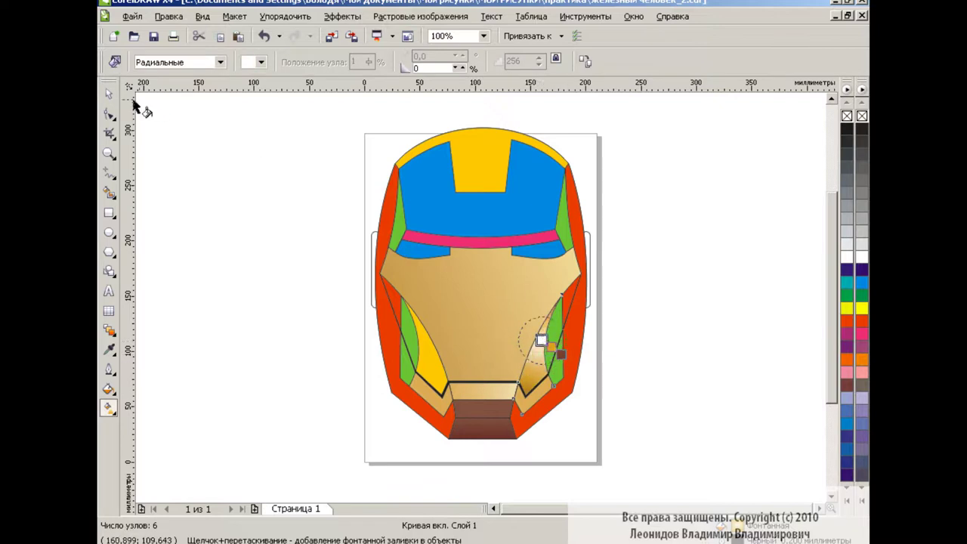
{"action": "left_click", "coordinate": [431, 352]}
{"action": "left_click", "coordinate": [168, 15]}
{"action": "left_click", "coordinate": [249, 224]}
{"action": "left_click", "coordinate": [551, 340]}
{"action": "key", "text": "g"}
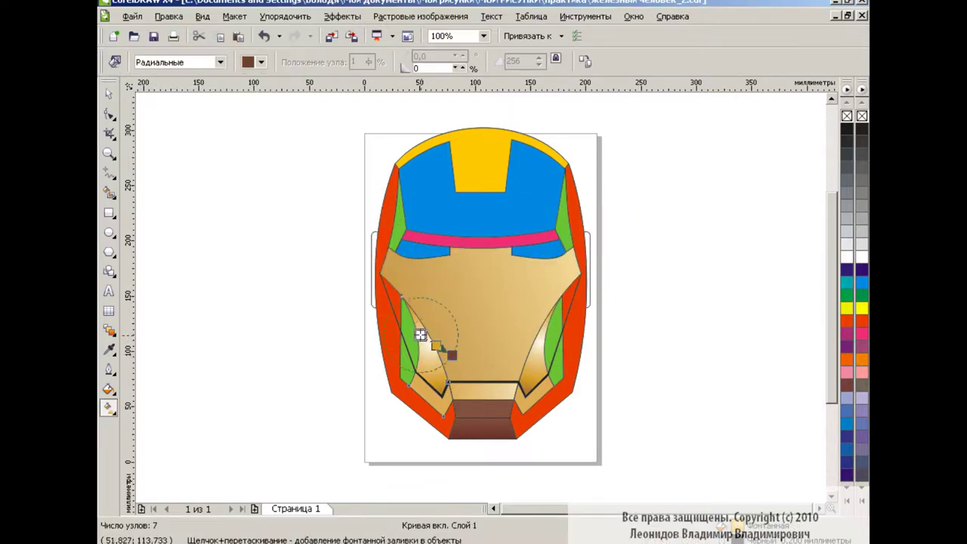
{"action": "key", "text": "space"}
Fill the green strip beside the right eye with red
{"action": "left_click", "coordinate": [652, 317]}
{"action": "left_click", "coordinate": [562, 367]}
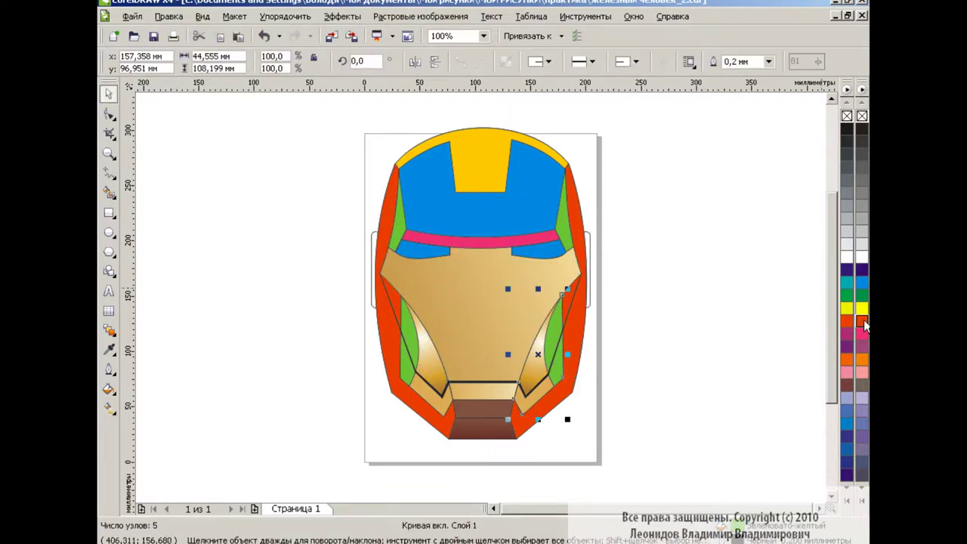
{"action": "left_click", "coordinate": [861, 321]}
{"action": "left_click", "coordinate": [638, 316]}
Fill the strip beside the left eye with a uniform dark red
{"action": "left_click", "coordinate": [565, 362]}
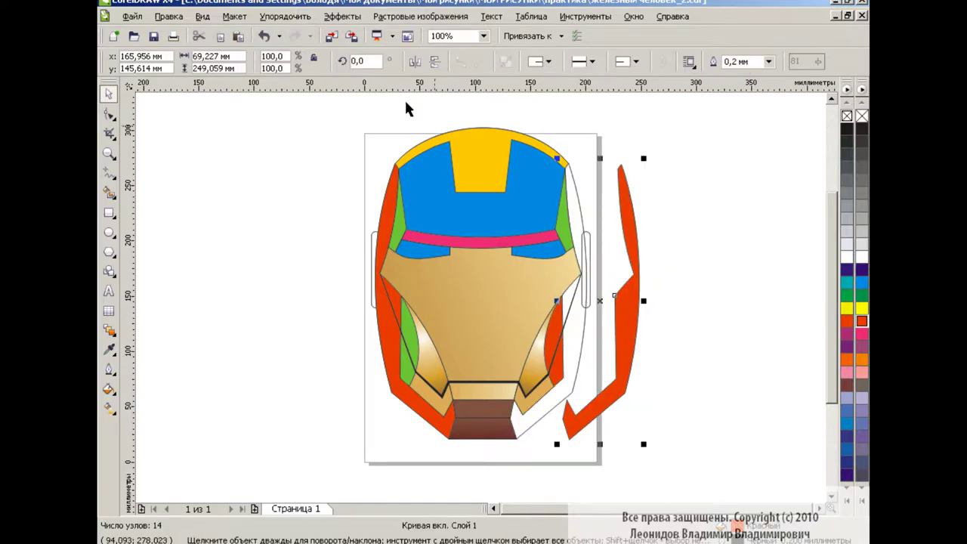
{"action": "left_click", "coordinate": [408, 370]}
{"action": "left_click", "coordinate": [110, 389]}
{"action": "left_click", "coordinate": [189, 395]}
{"action": "left_click", "coordinate": [410, 359]}
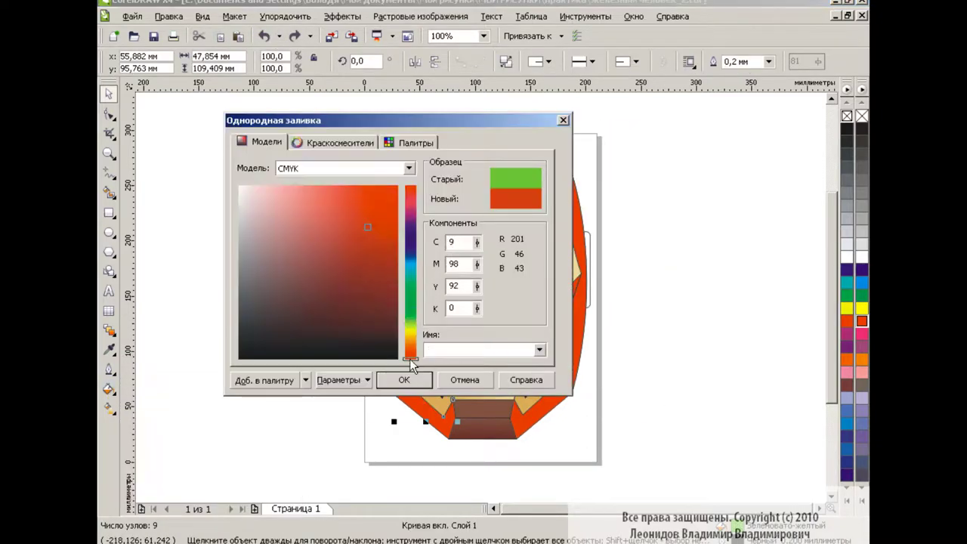
{"action": "left_click", "coordinate": [404, 379]}
{"action": "left_click", "coordinate": [624, 340]}
Copy the brown chin's fill onto the right outer face strip
{"action": "left_click", "coordinate": [574, 355]}
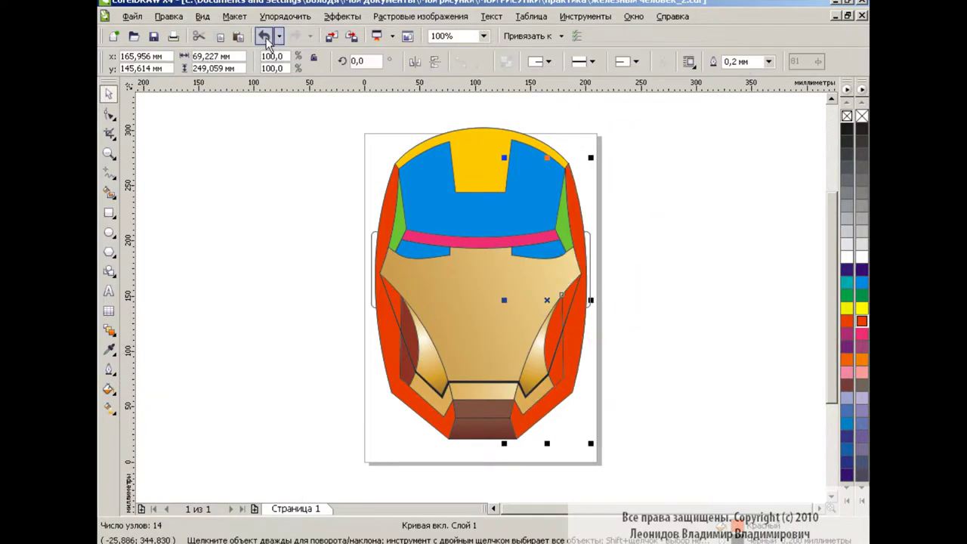
{"action": "left_click", "coordinate": [168, 15]}
{"action": "left_click", "coordinate": [226, 222]}
{"action": "left_click", "coordinate": [483, 412]}
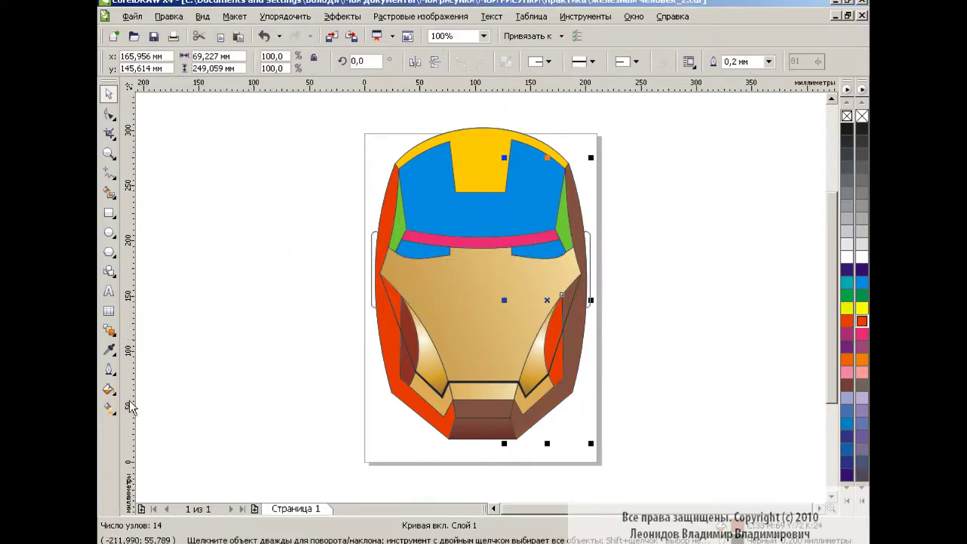
Give the right strip a custom orange-brown to light pink gradient angled toward the lower right
{"action": "left_click", "coordinate": [109, 389]}
{"action": "left_click", "coordinate": [189, 413]}
{"action": "left_click", "coordinate": [425, 259]}
{"action": "double_click", "coordinate": [356, 304]}
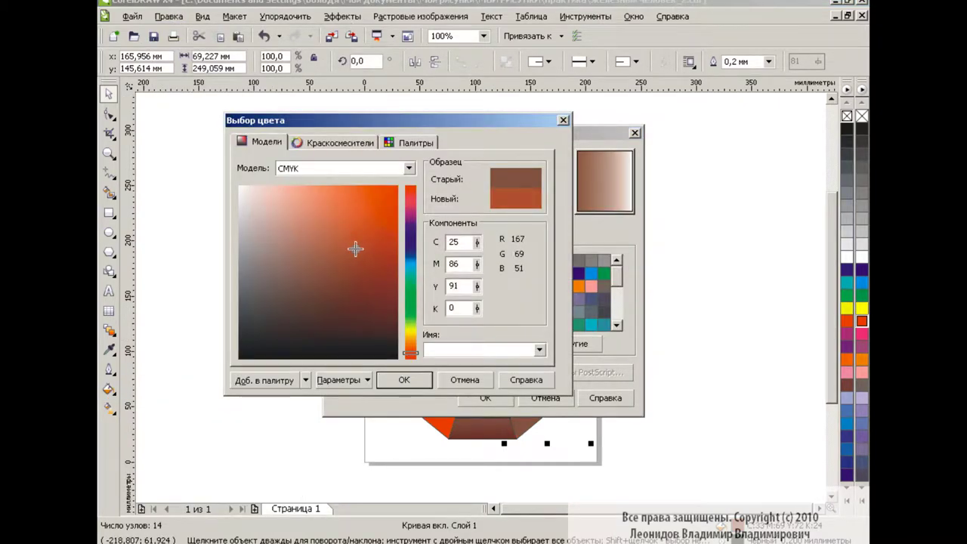
{"action": "left_click", "coordinate": [408, 380]}
{"action": "left_click", "coordinate": [571, 344]}
{"action": "left_click", "coordinate": [273, 186]}
{"action": "left_click", "coordinate": [401, 378]}
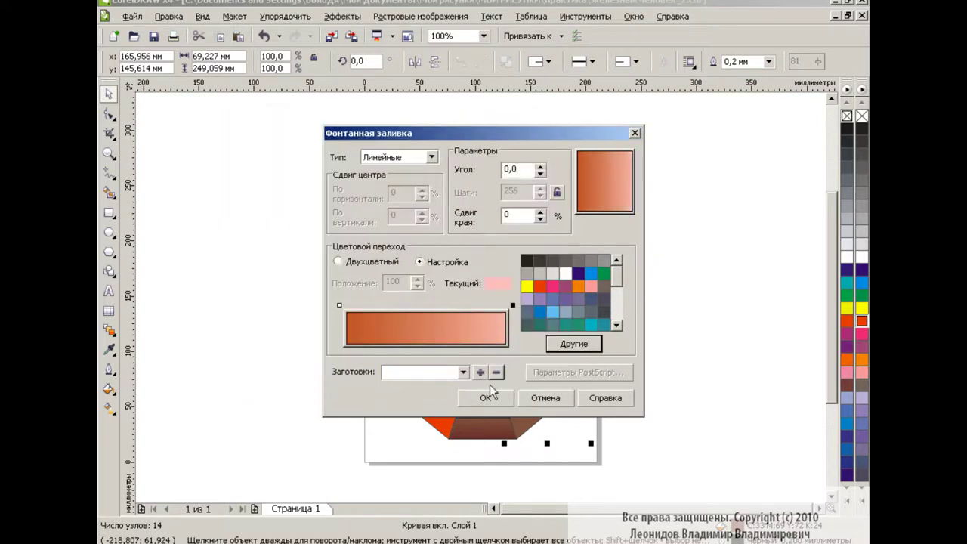
{"action": "left_click", "coordinate": [485, 397]}
{"action": "left_click", "coordinate": [109, 406]}
{"action": "left_click_drag", "start_coordinate": [586, 300], "coordinate": [598, 376]}
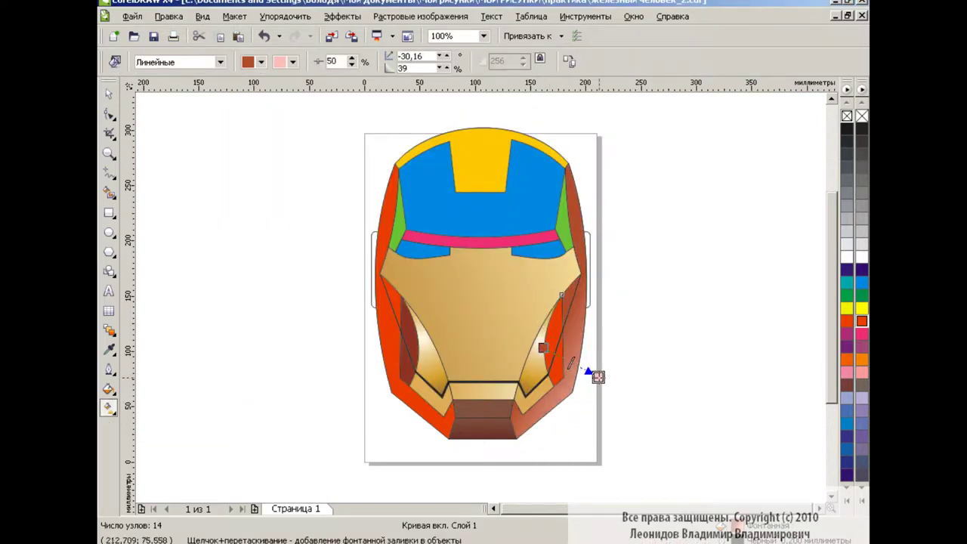
{"action": "left_click", "coordinate": [110, 94]}
Copy the right strip's gradient fill onto the left outer face strip
{"action": "left_click", "coordinate": [392, 355]}
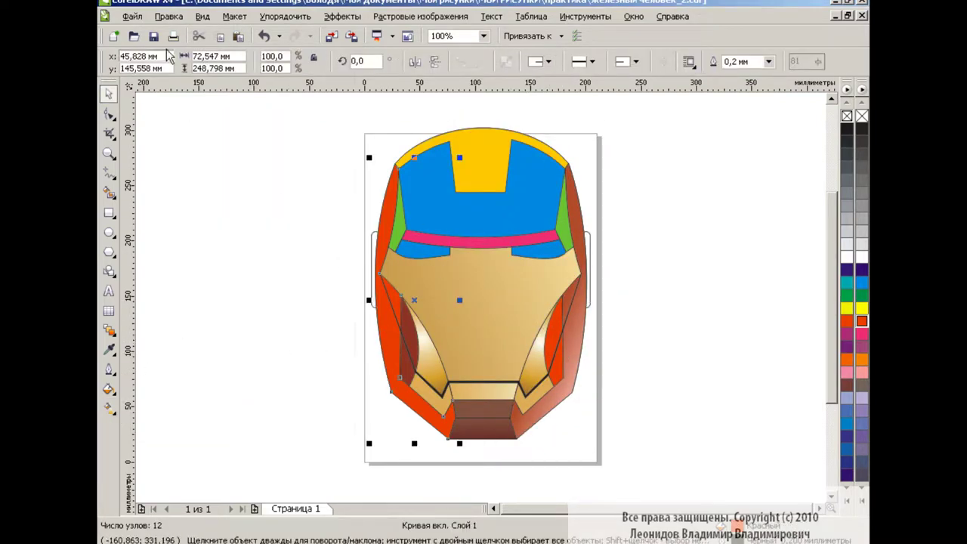
{"action": "left_click", "coordinate": [168, 15]}
{"action": "left_click", "coordinate": [196, 219]}
{"action": "left_click", "coordinate": [576, 298]}
{"action": "left_click", "coordinate": [576, 355]}
Fill the left brown side piece with uniform dark red
{"action": "left_click", "coordinate": [388, 325]}
{"action": "left_click", "coordinate": [109, 389]}
{"action": "left_click", "coordinate": [129, 388]}
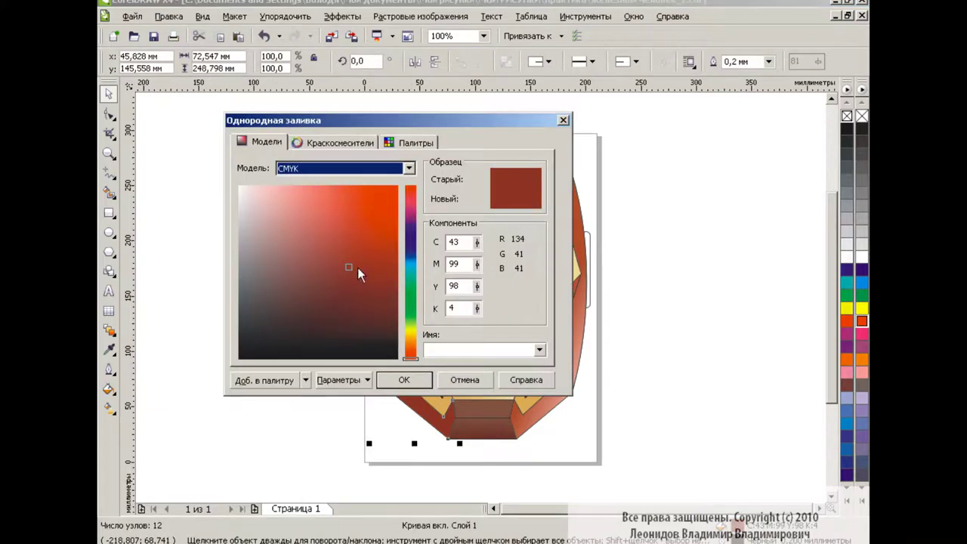
{"action": "left_click", "coordinate": [405, 379]}
{"action": "left_click", "coordinate": [649, 327]}
Copy a fill onto the left ear rectangle with Copy Properties
{"action": "left_click", "coordinate": [375, 243]}
{"action": "key", "text": "ctrl+shift+a"}
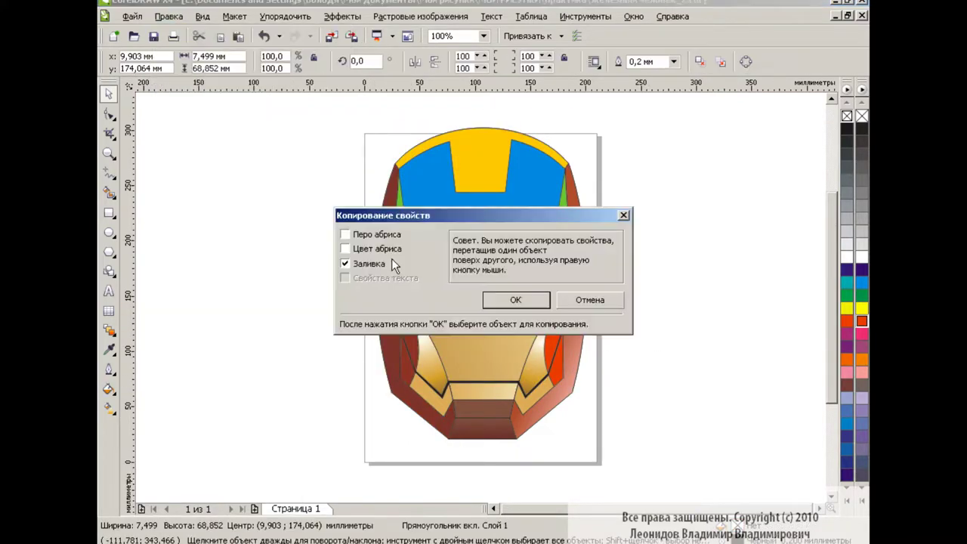
{"action": "key", "text": "Return"}
{"action": "left_click", "coordinate": [393, 267]}
Set a custom ear gradient with a brown start and a brown end colour (values 50, 90)
{"action": "key", "text": "F11"}
{"action": "left_click", "coordinate": [419, 261]}
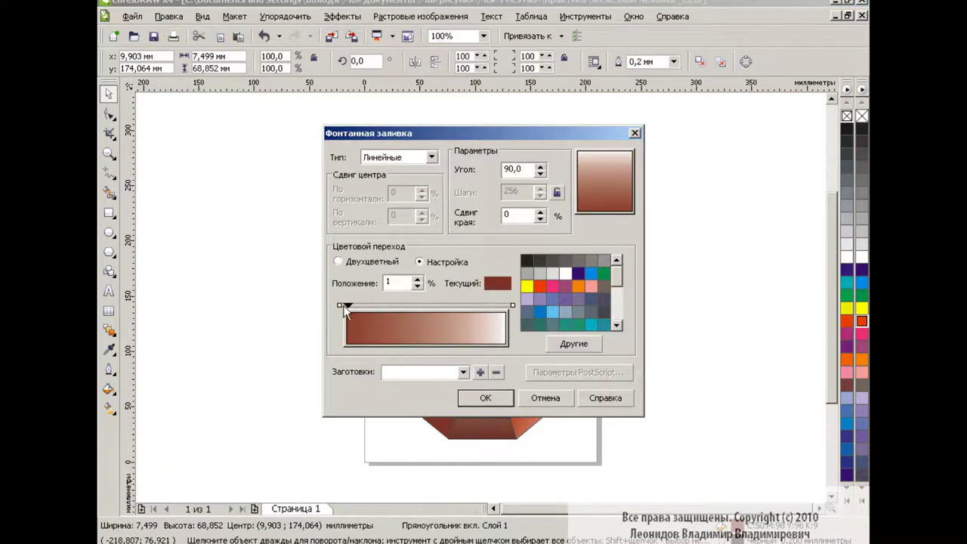
{"action": "left_click", "coordinate": [497, 282]}
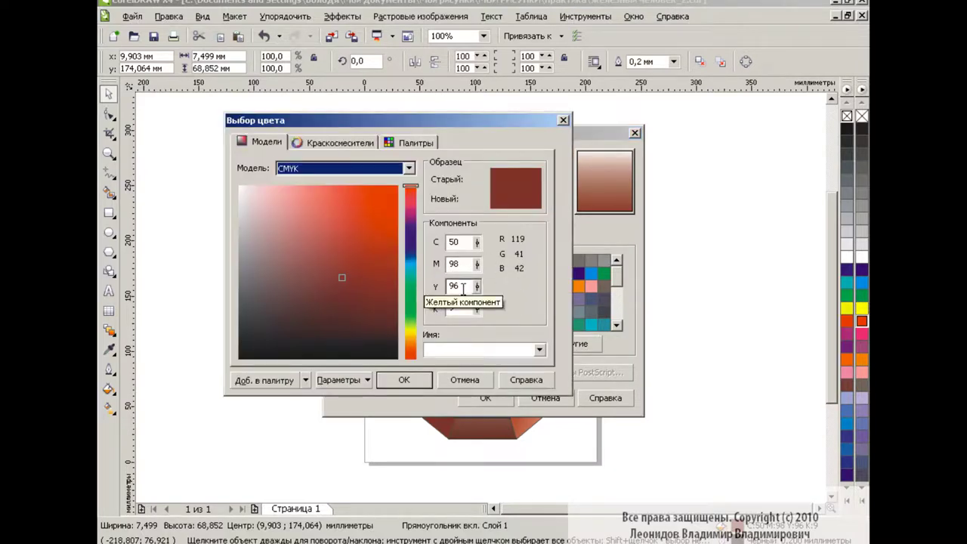
{"action": "key", "text": "Return"}
{"action": "left_click", "coordinate": [508, 306]}
{"action": "left_click", "coordinate": [572, 343]}
{"action": "type", "text": "50"}
{"action": "key", "text": "Tab"}
{"action": "type", "text": "9"}
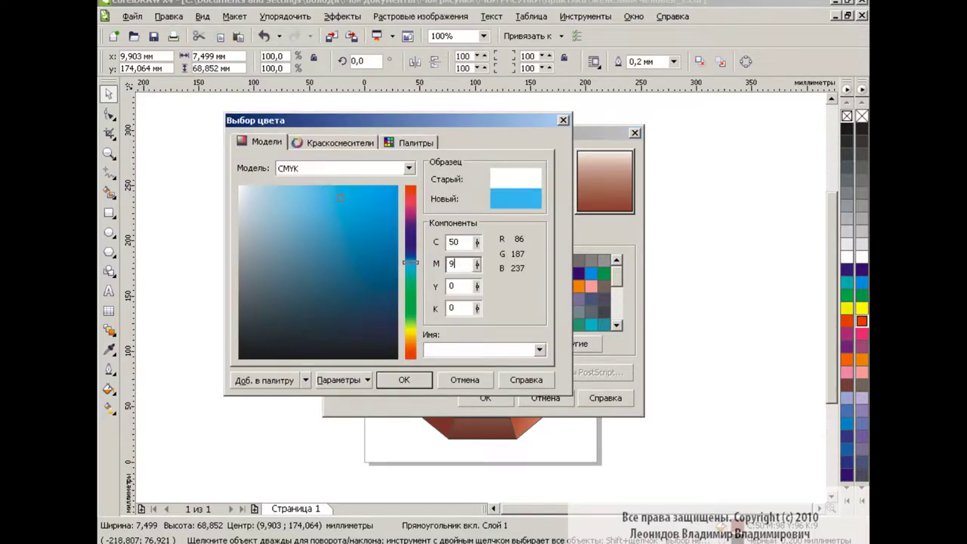
{"action": "type", "text": "0"}
{"action": "key", "text": "Tab"}
{"action": "type", "text": "90"}
{"action": "left_click", "coordinate": [404, 380]}
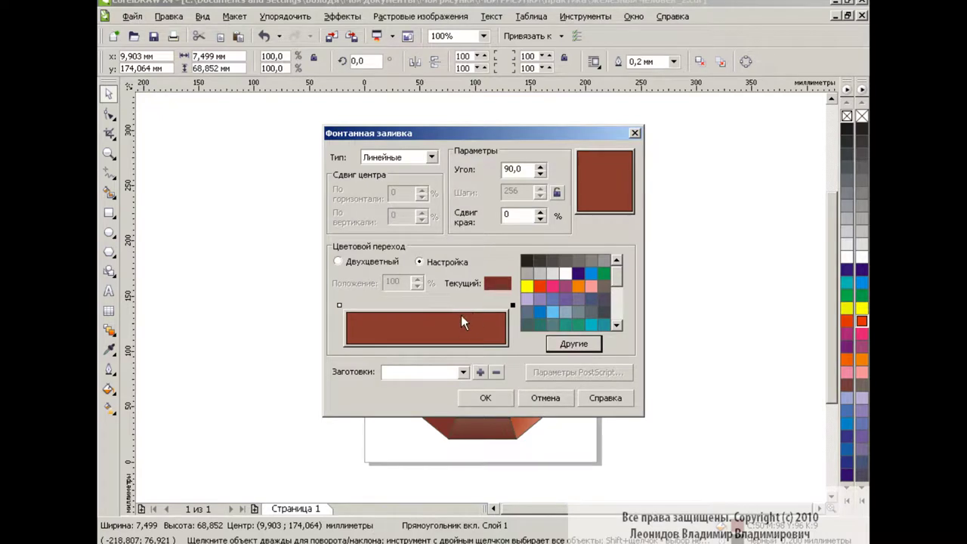
Make the ear gradient end orange-red with a light pink stop near 67%
{"action": "left_click", "coordinate": [539, 285]}
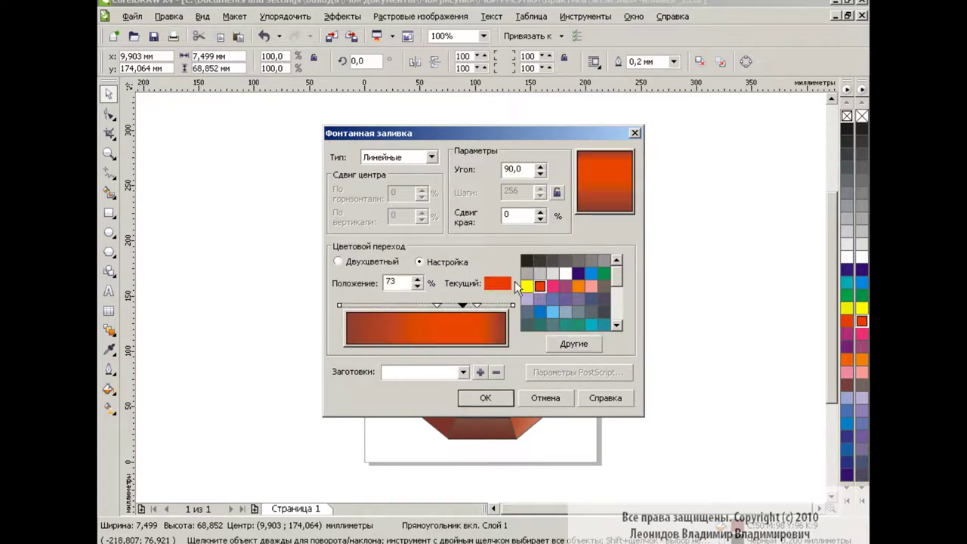
{"action": "left_click", "coordinate": [573, 343]}
{"action": "left_click", "coordinate": [401, 375]}
{"action": "double_click", "coordinate": [454, 305]}
{"action": "left_click", "coordinate": [401, 376]}
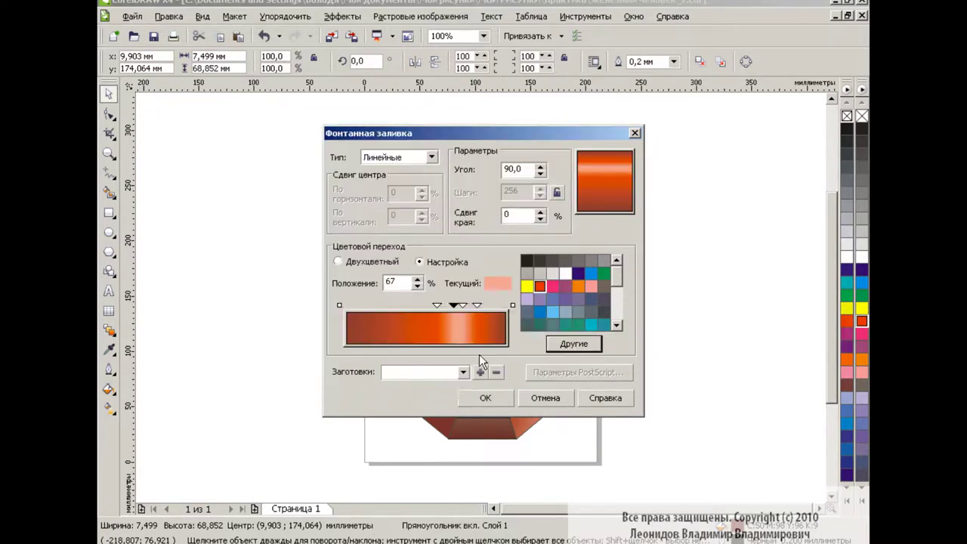
{"action": "left_click", "coordinate": [485, 397]}
Copy the brown-orange ear gradient onto the right ear piece
{"action": "left_click", "coordinate": [169, 16]}
{"action": "left_click", "coordinate": [196, 198]}
{"action": "left_click", "coordinate": [527, 295]}
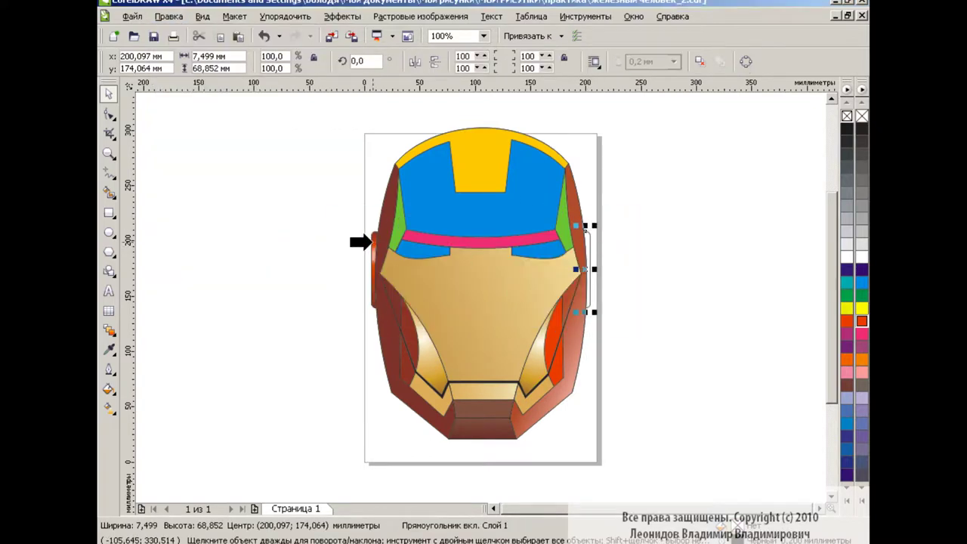
{"action": "left_click", "coordinate": [454, 243]}
Draw a small rectangle over the mouth and try centring it, undoing the misplaced alignment
{"action": "left_click", "coordinate": [109, 213]}
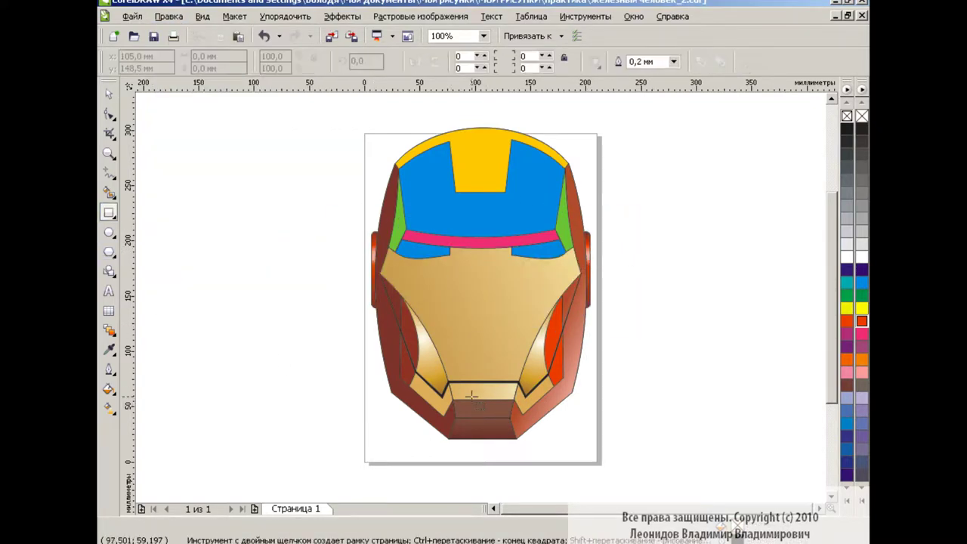
{"action": "left_click_drag", "start_coordinate": [470, 396], "coordinate": [493, 401]}
{"action": "key", "text": "space"}
{"action": "left_click", "coordinate": [505, 411], "text": "shift"}
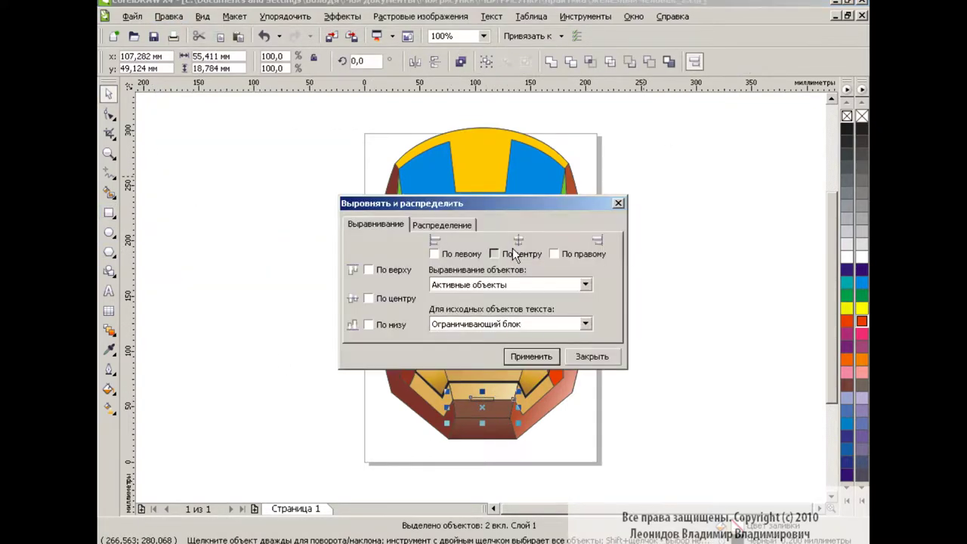
{"action": "left_click", "coordinate": [528, 355]}
{"action": "left_click", "coordinate": [589, 356]}
{"action": "key", "text": "ctrl+z"}
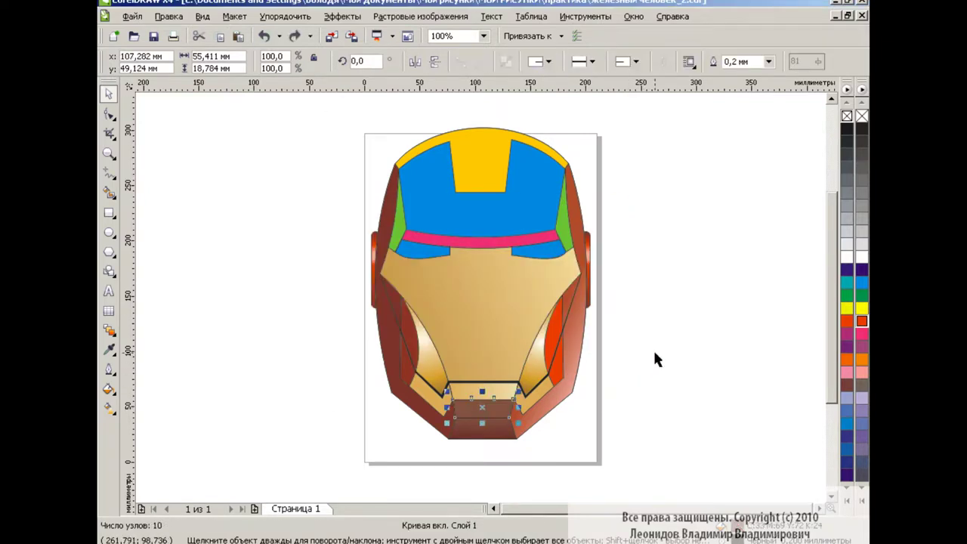
{"action": "left_click", "coordinate": [652, 349]}
Give the right eye slit a custom radial gradient starting in blue
{"action": "left_click", "coordinate": [537, 249]}
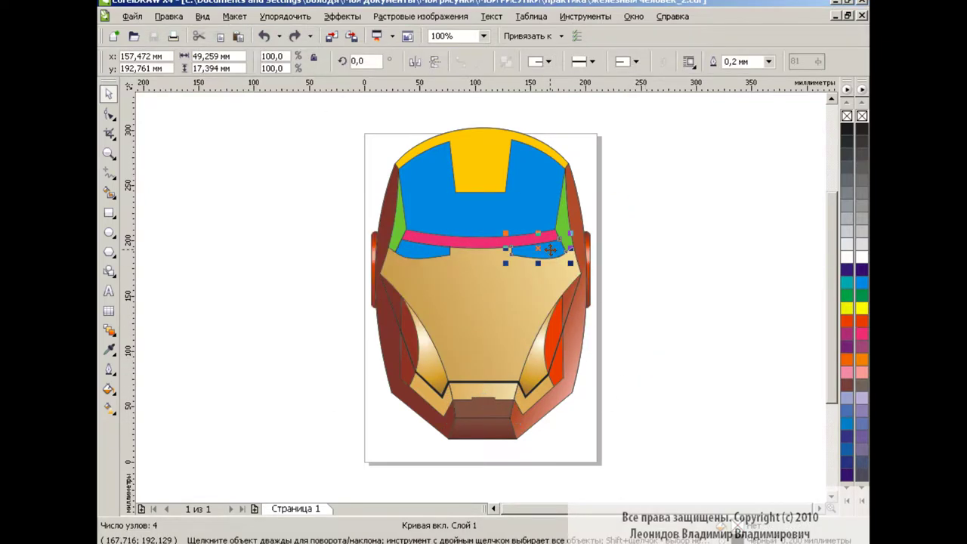
{"action": "left_click", "coordinate": [109, 389]}
{"action": "left_click", "coordinate": [181, 401]}
{"action": "left_click", "coordinate": [430, 157]}
{"action": "left_click", "coordinate": [420, 175]}
{"action": "left_click", "coordinate": [591, 272]}
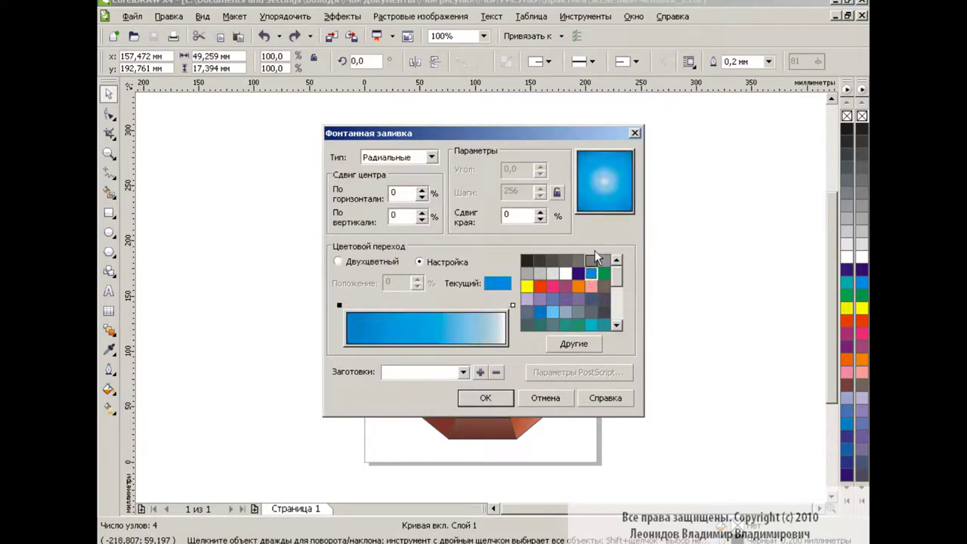
Add a white colour point and a light blue end, then apply the radial gradient
{"action": "double_click", "coordinate": [425, 305]}
{"action": "left_click", "coordinate": [578, 273]}
{"action": "left_click_drag", "start_coordinate": [425, 304], "coordinate": [487, 304]}
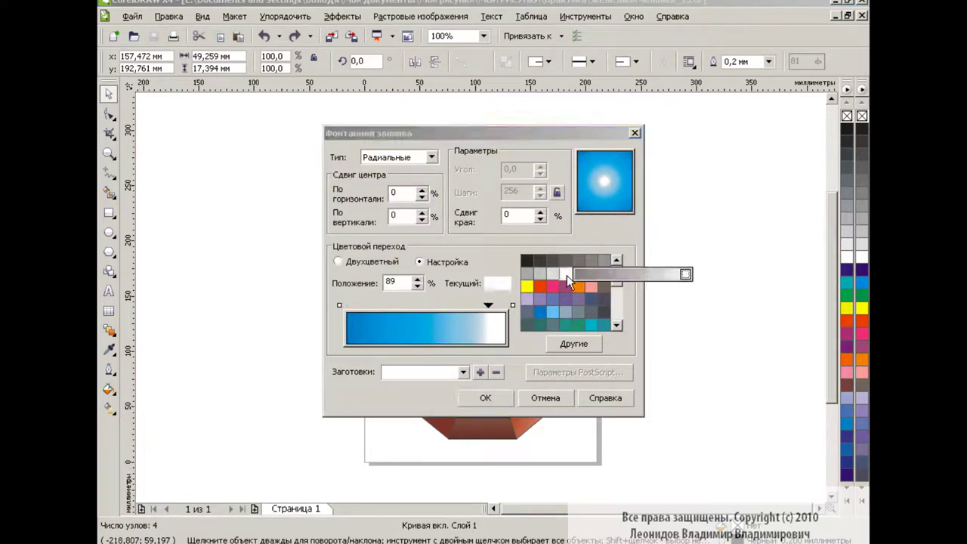
{"action": "left_click", "coordinate": [617, 293]}
{"action": "left_click", "coordinate": [591, 273]}
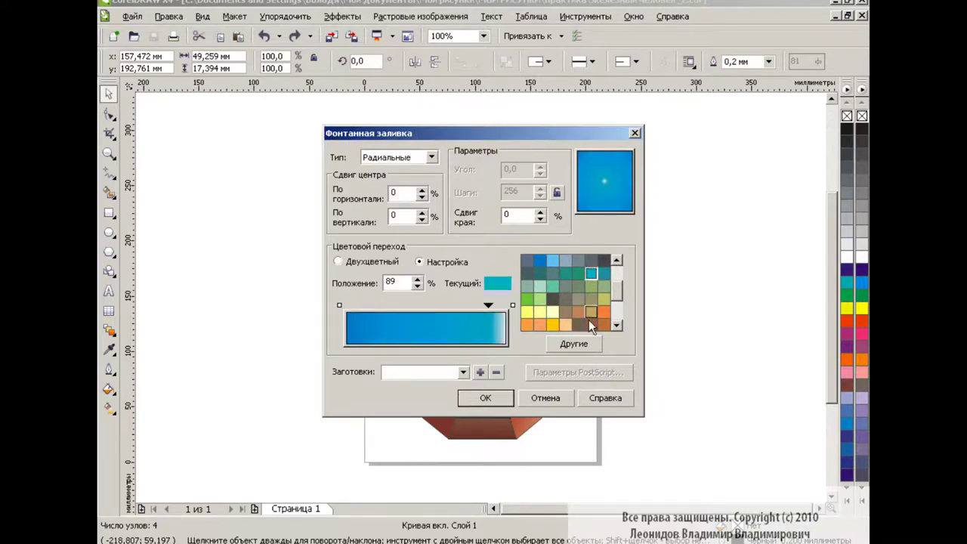
{"action": "left_click", "coordinate": [574, 344]}
{"action": "left_click", "coordinate": [397, 377]}
{"action": "key", "text": "Return"}
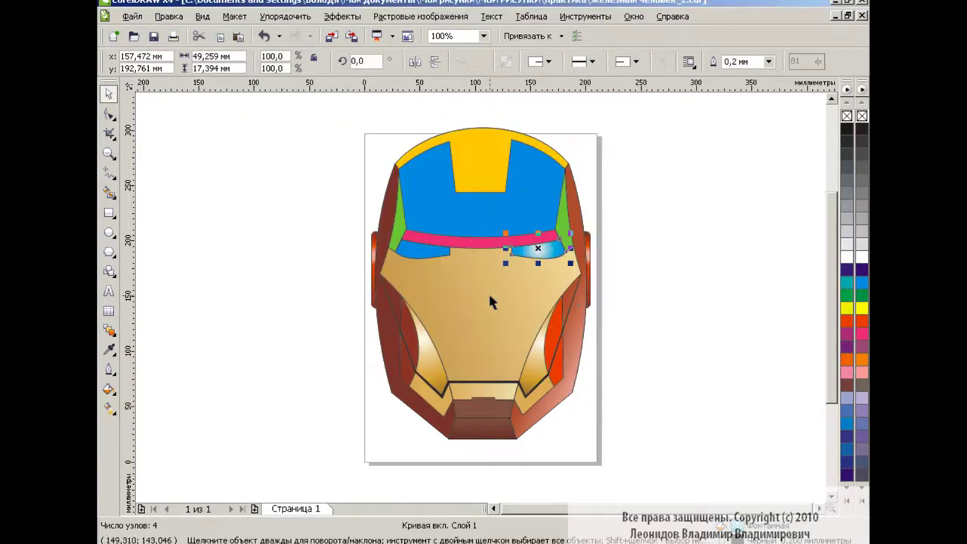
Zoom to 400% and shift the right eye slit's radial highlight toward its centre
{"action": "key", "text": "g"}
{"action": "left_click", "coordinate": [484, 36]}
{"action": "left_click", "coordinate": [474, 154]}
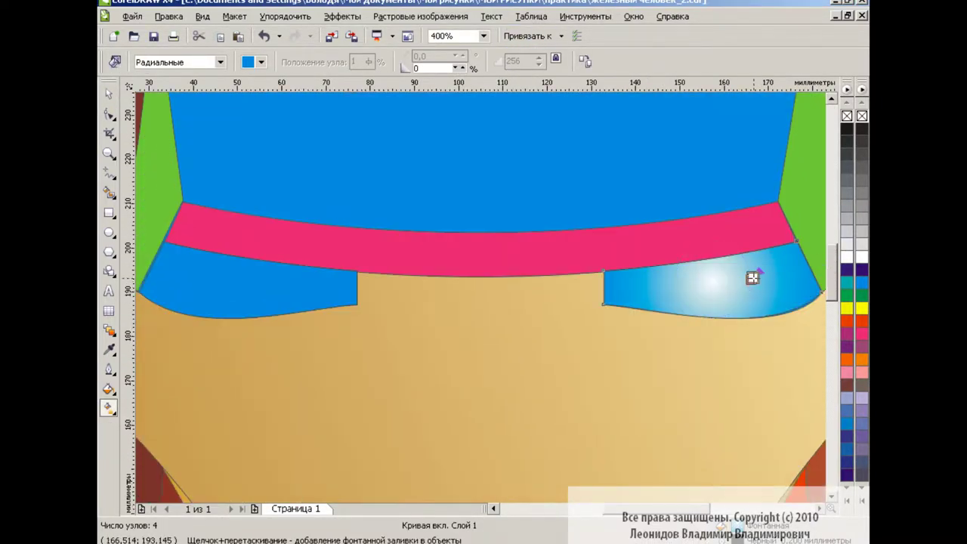
{"action": "mouse_move", "coordinate": [752, 278]}
{"action": "left_mouse_down"}
{"action": "mouse_move", "coordinate": [699, 309]}
{"action": "mouse_move", "coordinate": [722, 287]}
{"action": "left_mouse_up"}
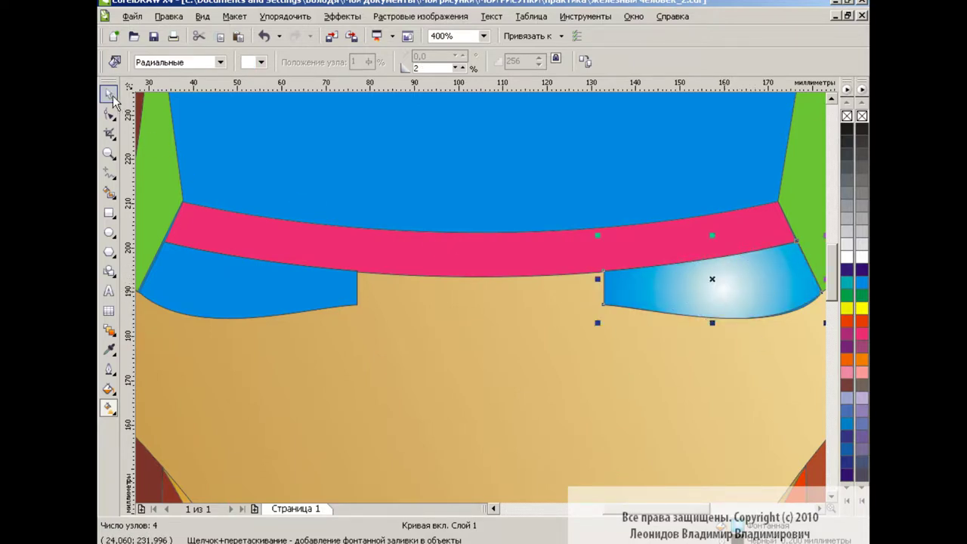
{"action": "left_click", "coordinate": [110, 93]}
Copy the radial fill to the left eye slit and reposition its highlight
{"action": "left_click", "coordinate": [250, 294]}
{"action": "left_click", "coordinate": [168, 16]}
{"action": "left_click", "coordinate": [216, 287]}
{"action": "left_click", "coordinate": [657, 294]}
{"action": "left_click", "coordinate": [109, 408]}
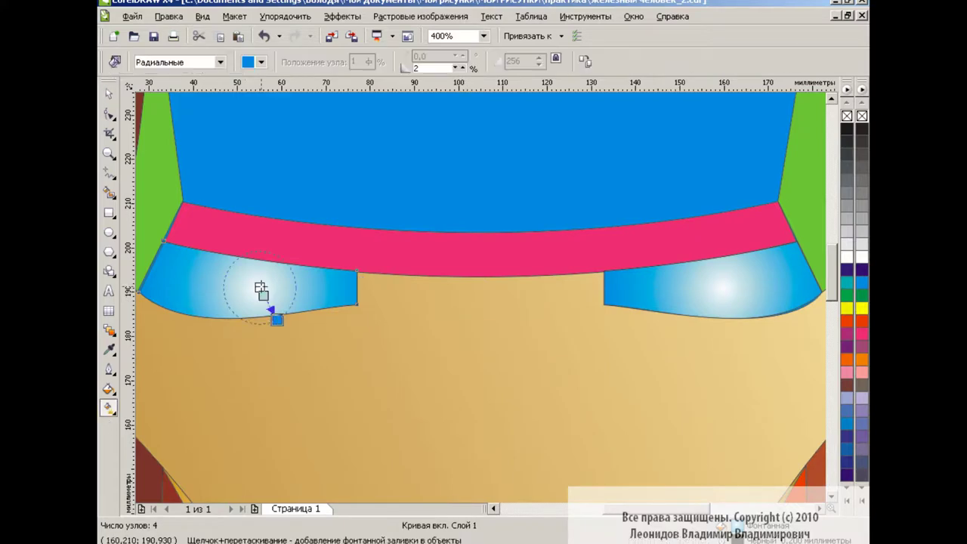
{"action": "left_click_drag", "start_coordinate": [259, 291], "coordinate": [251, 288]}
{"action": "key", "text": "space"}
{"action": "left_click", "coordinate": [483, 36]}
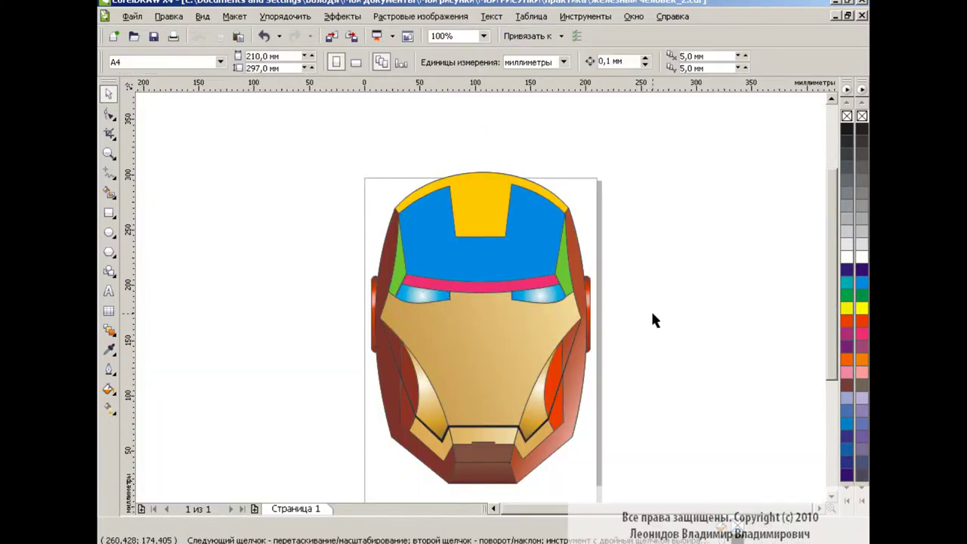
Apply a cylindrical gold gradient preset to the brow band
{"action": "left_click", "coordinate": [483, 236]}
{"action": "left_click", "coordinate": [109, 389]}
{"action": "left_click", "coordinate": [151, 412]}
{"action": "left_click", "coordinate": [462, 372]}
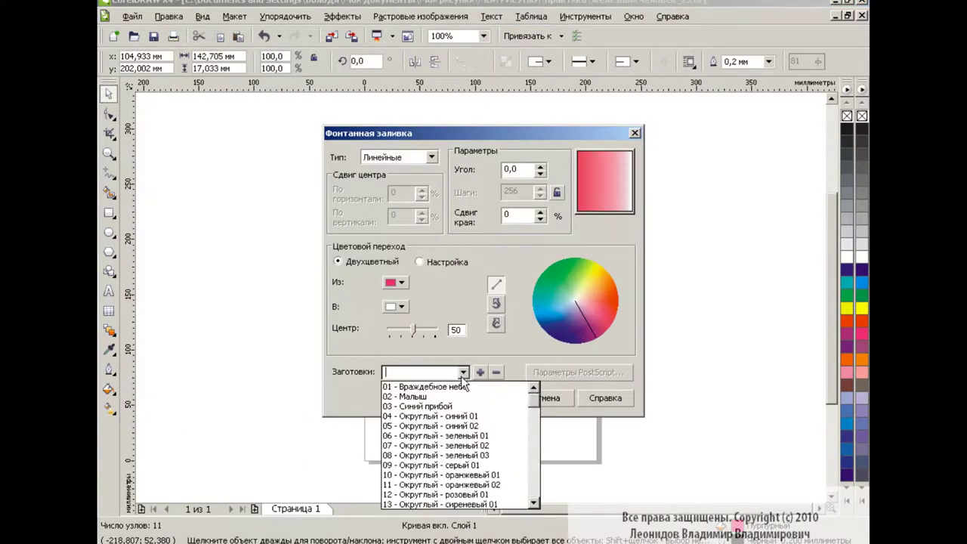
{"action": "scroll", "coordinate": [468, 438], "scroll_direction": "down", "scroll_amount": 15}
{"action": "left_click", "coordinate": [520, 453]}
{"action": "key", "text": "Down"}
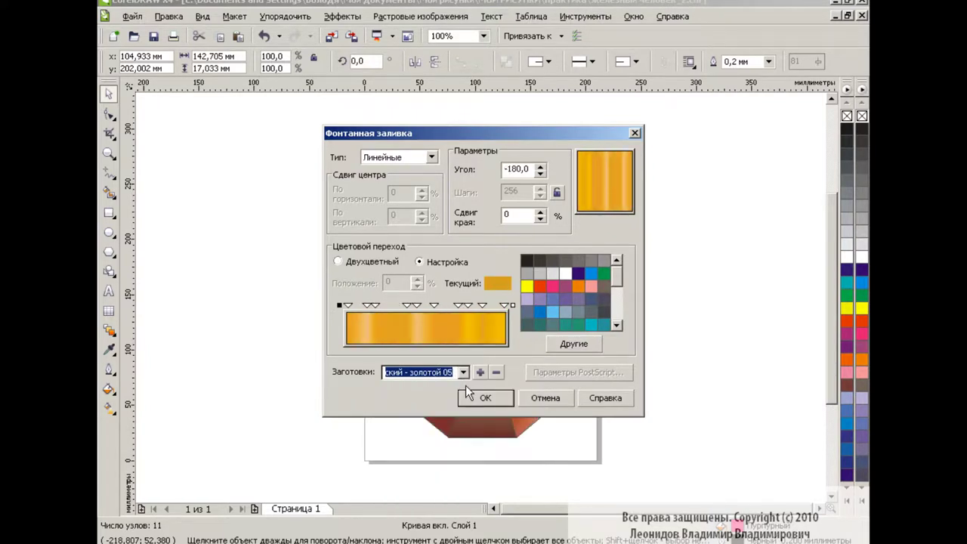
{"action": "key", "text": "Down"}
Add a custom-coloured stop near 75% on the brow band gradient
{"action": "left_click", "coordinate": [387, 305]}
{"action": "double_click", "coordinate": [462, 305]}
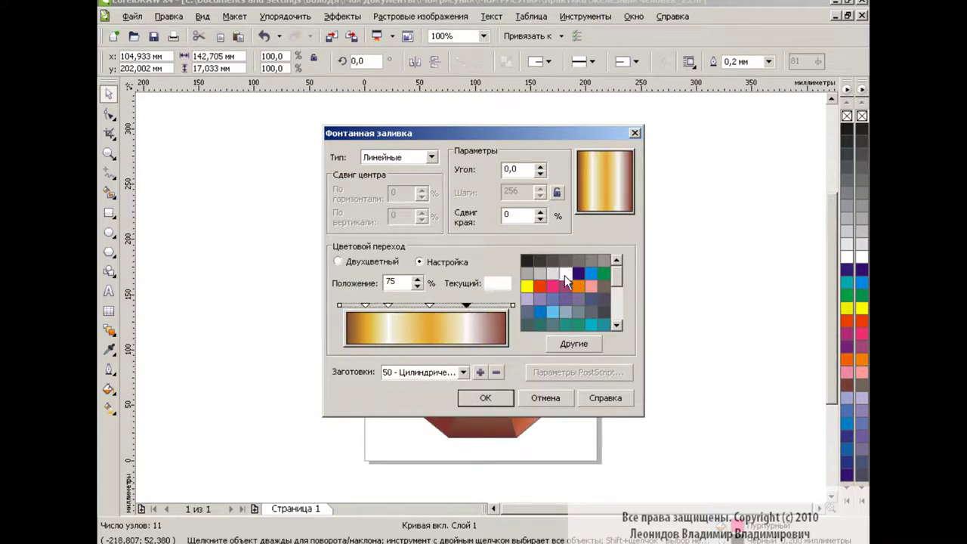
{"action": "left_click", "coordinate": [574, 344]}
{"action": "left_click", "coordinate": [429, 382]}
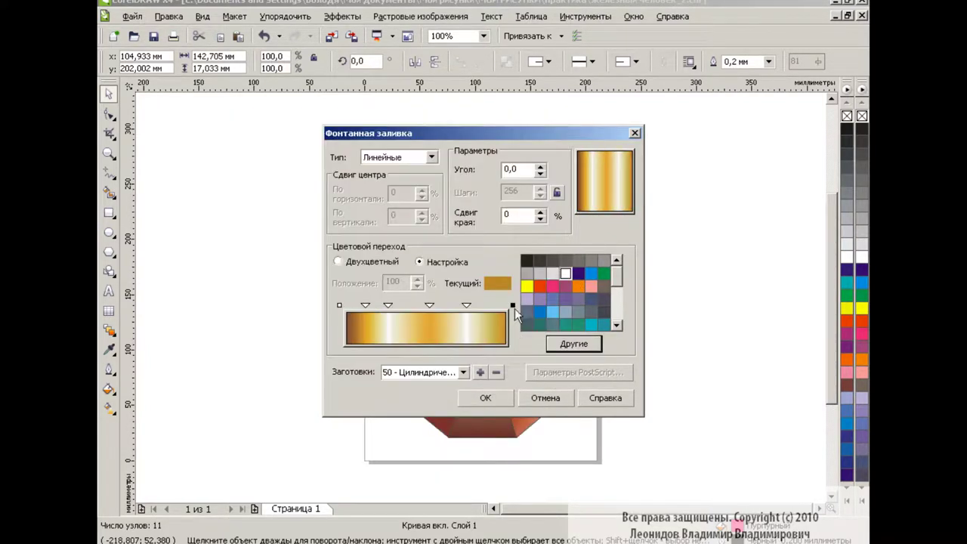
{"action": "left_click", "coordinate": [574, 345]}
Add an orange stop near the gradient's right end and apply the gold brow band fill
{"action": "left_click", "coordinate": [404, 380]}
{"action": "double_click", "coordinate": [494, 305]}
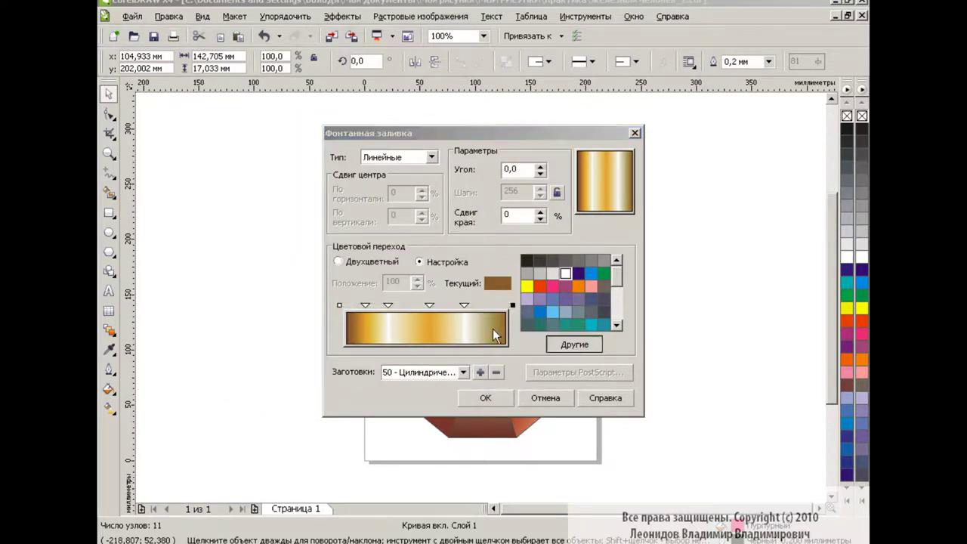
{"action": "left_click", "coordinate": [574, 344]}
{"action": "left_click", "coordinate": [400, 377]}
{"action": "left_click", "coordinate": [526, 285]}
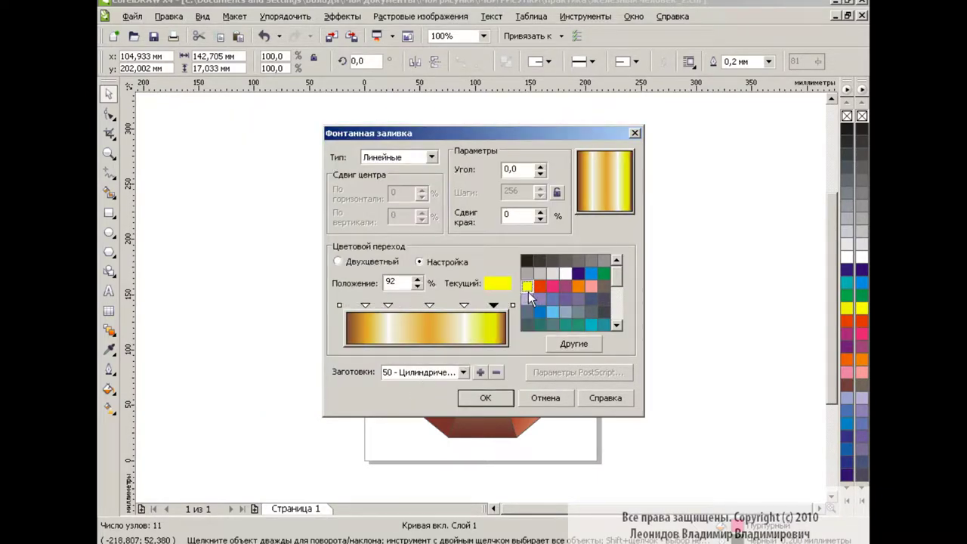
{"action": "left_click", "coordinate": [574, 344]}
{"action": "left_click", "coordinate": [377, 222]}
{"action": "left_click", "coordinate": [400, 377]}
{"action": "left_click", "coordinate": [488, 398]}
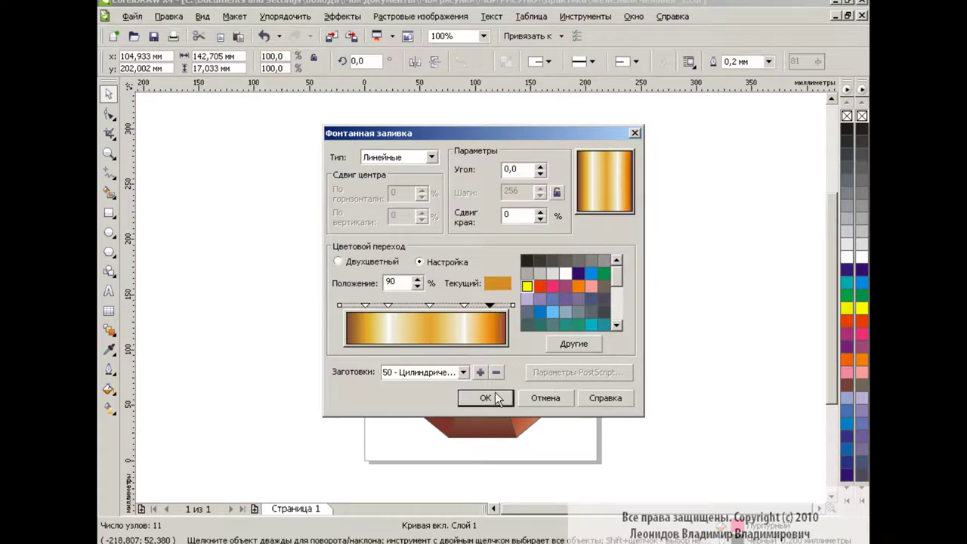
Copy the gold face plate's fill onto the left side piece
{"action": "left_click", "coordinate": [398, 227]}
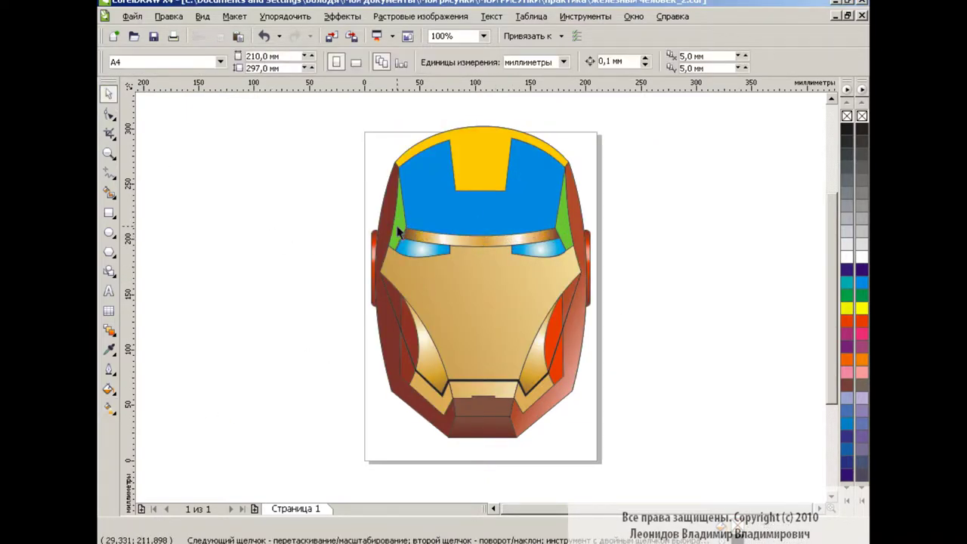
{"action": "left_click", "coordinate": [168, 16]}
{"action": "left_click", "coordinate": [227, 222]}
{"action": "left_click", "coordinate": [466, 306]}
Darken both end colours of the left side piece's gold gradient
{"action": "key", "text": "F11"}
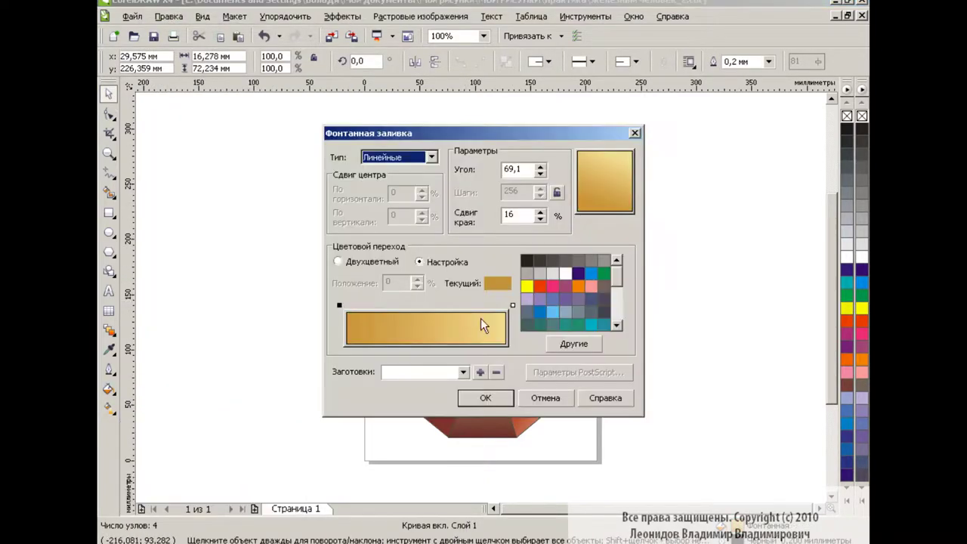
{"action": "double_click", "coordinate": [512, 305]}
{"action": "left_click", "coordinate": [343, 204]}
{"action": "left_click", "coordinate": [399, 377]}
{"action": "double_click", "coordinate": [339, 305]}
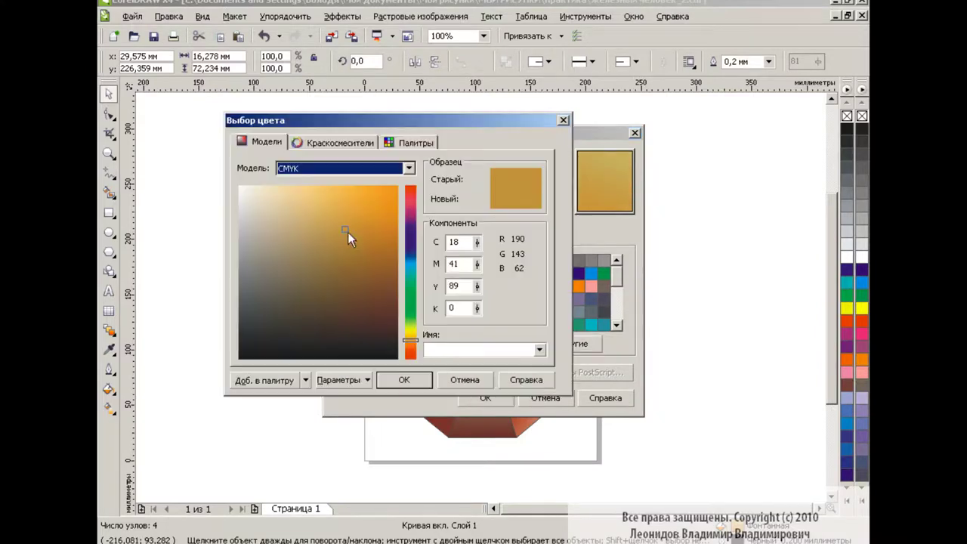
{"action": "left_click", "coordinate": [345, 232]}
{"action": "left_click", "coordinate": [399, 378]}
{"action": "key", "text": "ctrl+shift+a"}
Give the right side piece the same gold gradient fill
{"action": "left_click", "coordinate": [579, 299]}
{"action": "left_click", "coordinate": [398, 226]}
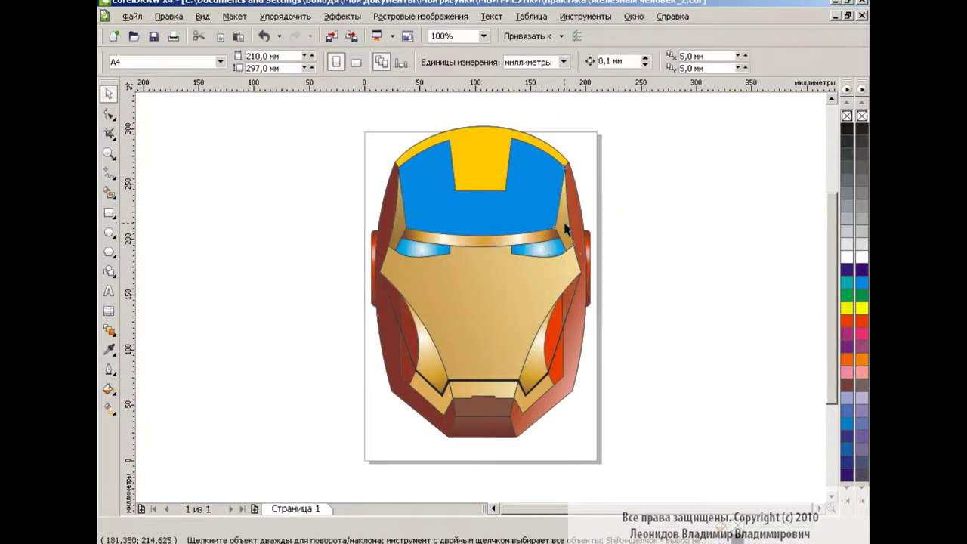
{"action": "left_click", "coordinate": [110, 406]}
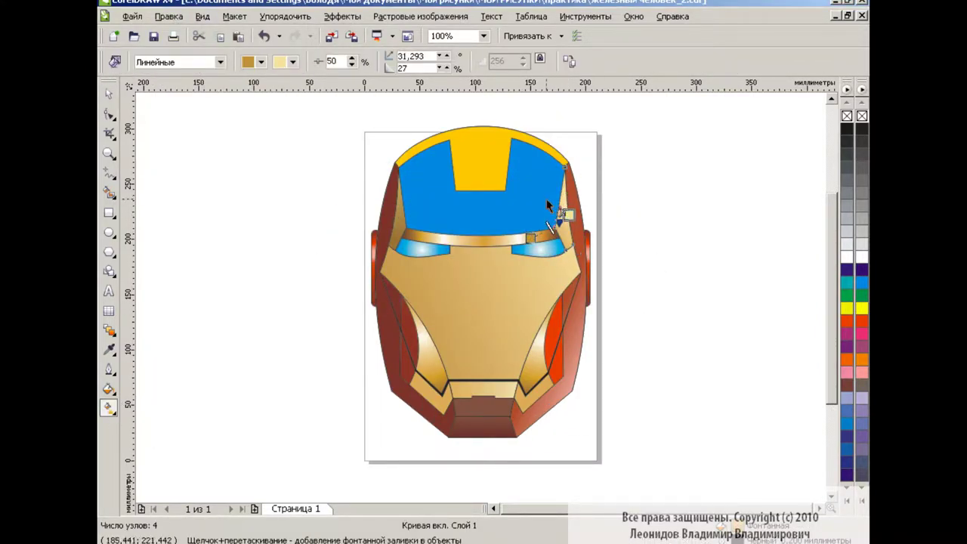
{"action": "key", "text": "space"}
Try moving the blue back shape and forehead piece aside, then undo both moves
{"action": "left_click_drag", "start_coordinate": [542, 190], "coordinate": [711, 248]}
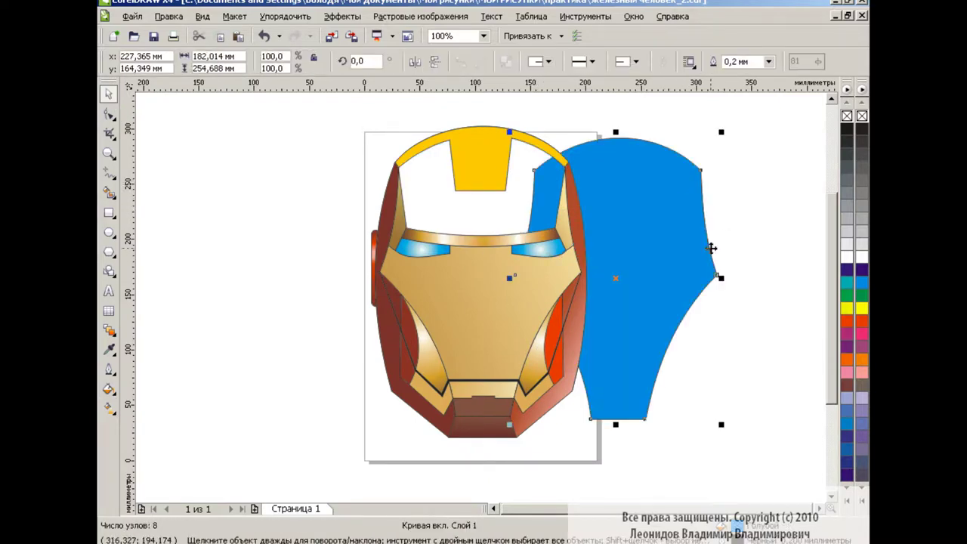
{"action": "key", "text": "ctrl+z"}
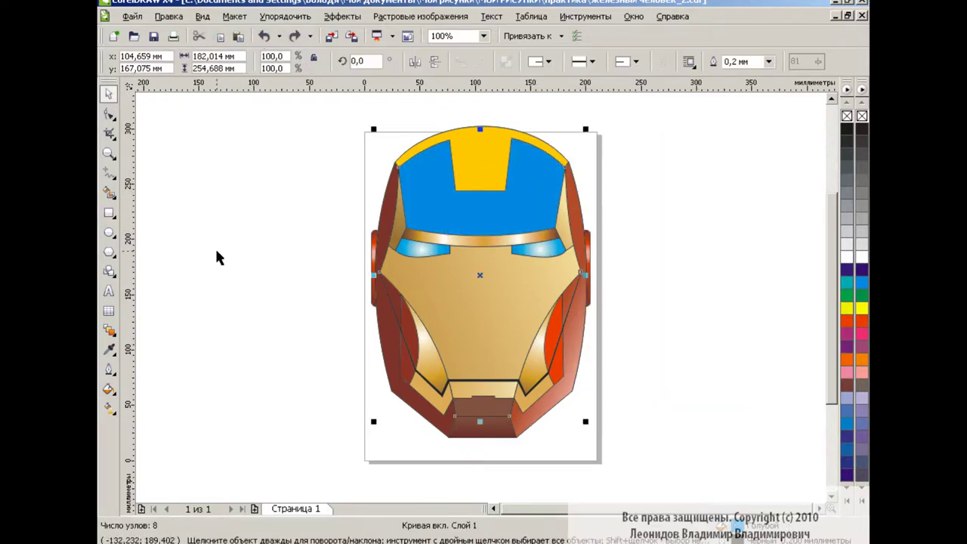
{"action": "key", "text": "ctrl+z"}
{"action": "left_click", "coordinate": [476, 155]}
{"action": "left_click_drag", "start_coordinate": [476, 155], "coordinate": [646, 143]}
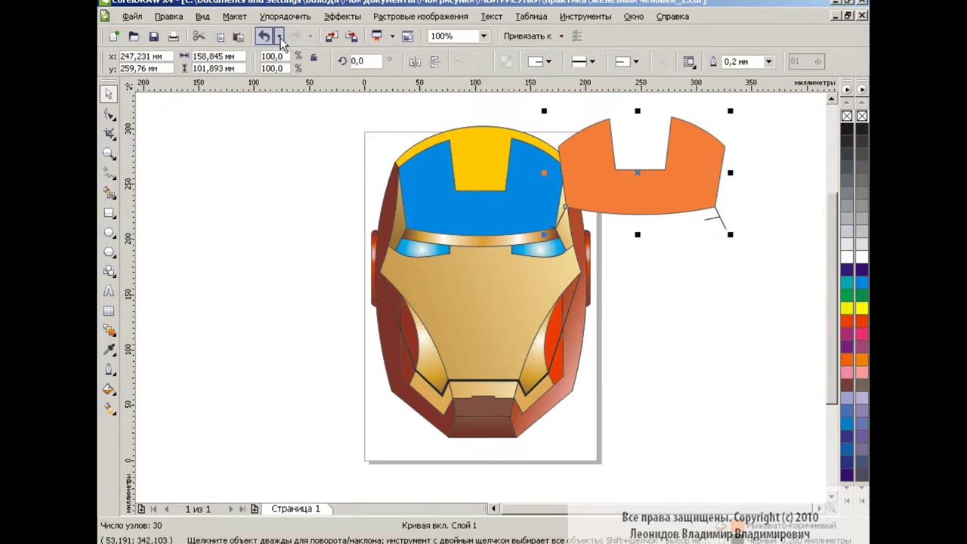
{"action": "left_click", "coordinate": [280, 36]}
{"action": "left_click", "coordinate": [168, 16]}
{"action": "key", "text": "Escape"}
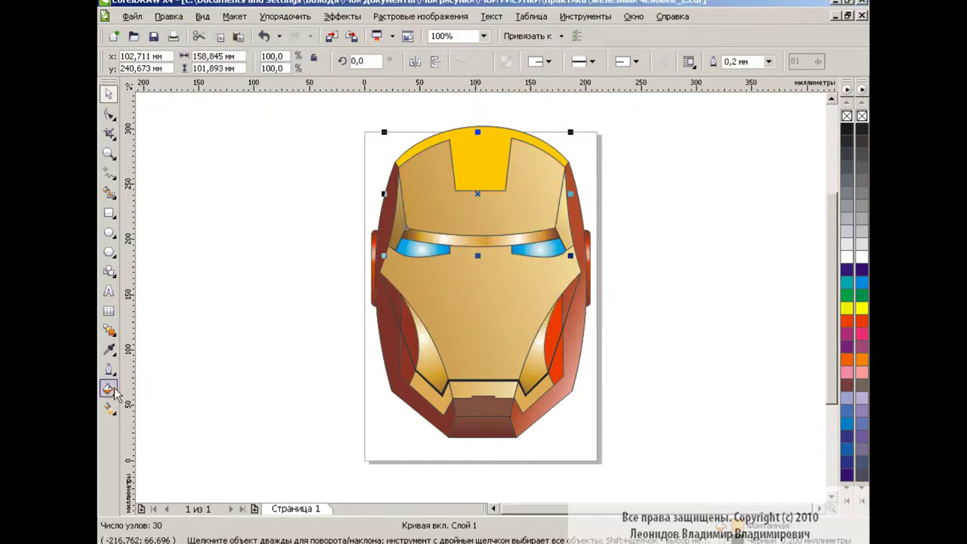
Give the helmet top a gold fountain fill with a pale cream end colour
{"action": "left_click", "coordinate": [108, 388]}
{"action": "left_click", "coordinate": [568, 342]}
{"action": "left_click", "coordinate": [399, 378]}
{"action": "left_click", "coordinate": [568, 342]}
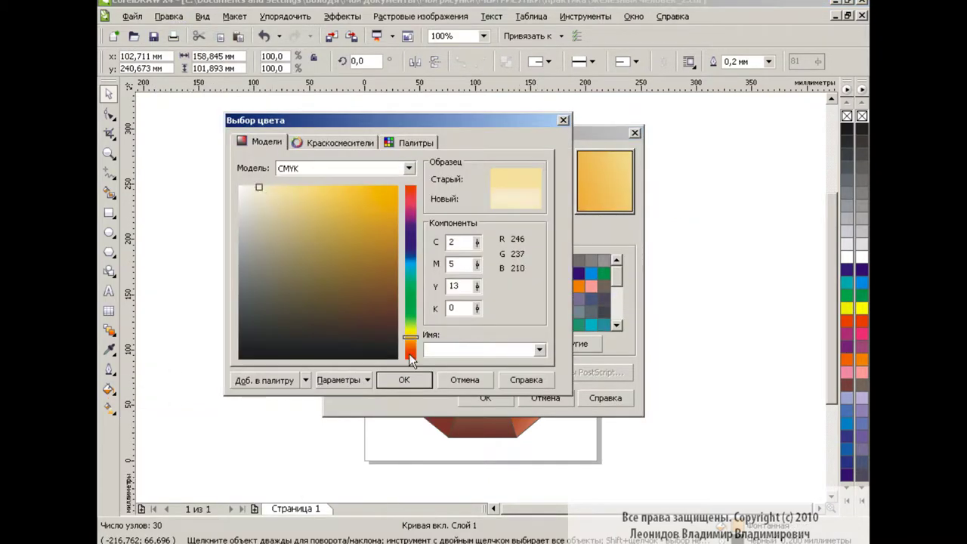
{"action": "left_click", "coordinate": [405, 380]}
{"action": "left_click", "coordinate": [485, 398]}
Draw an ellipse aligned over the helmet top and Smart Fill an orange forehead panel
{"action": "left_click", "coordinate": [109, 233]}
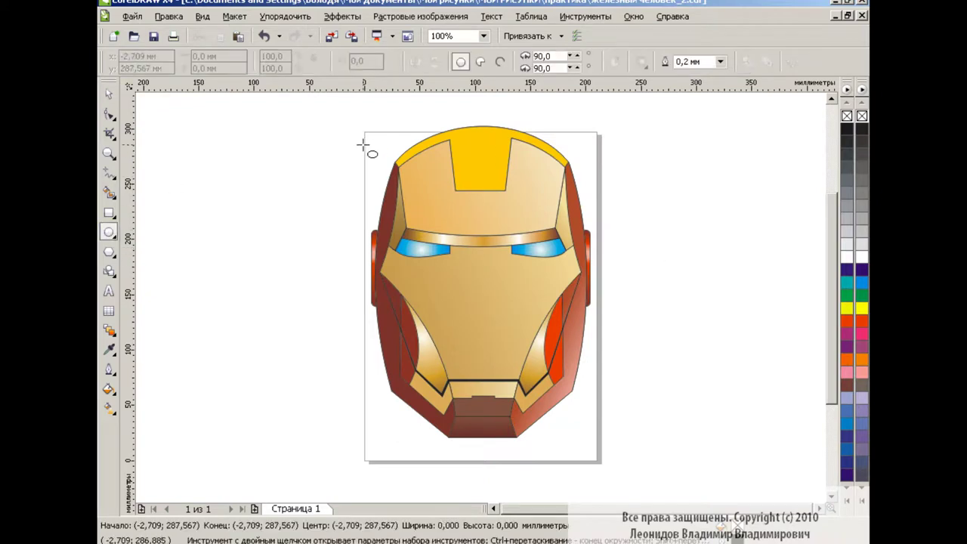
{"action": "left_click_drag", "start_coordinate": [381, 142], "coordinate": [580, 270]}
{"action": "key", "text": "space"}
{"action": "key", "text": "ctrl+a"}
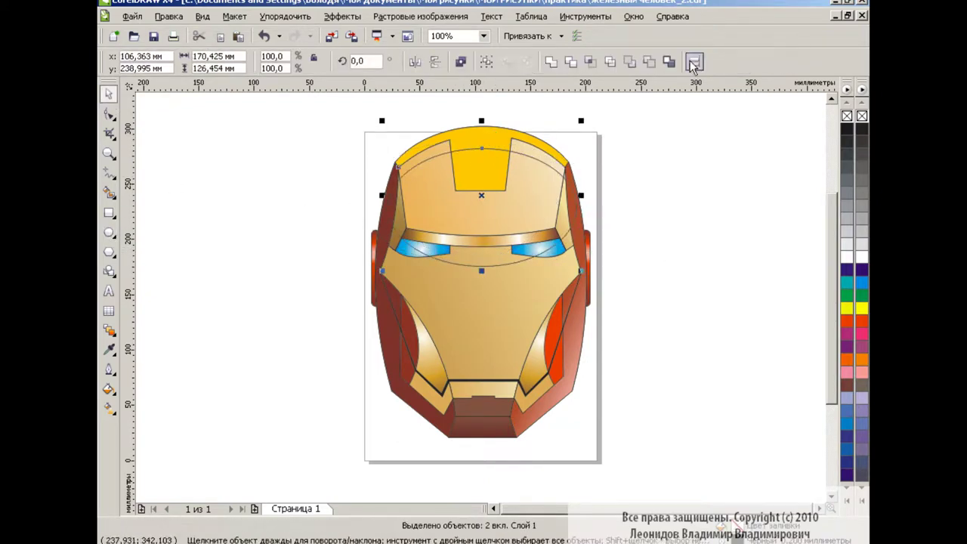
{"action": "key", "text": "ctrl+shift+a"}
{"action": "left_click", "coordinate": [589, 354]}
{"action": "left_click", "coordinate": [109, 192]}
{"action": "left_click", "coordinate": [466, 193]}
{"action": "key", "text": "space"}
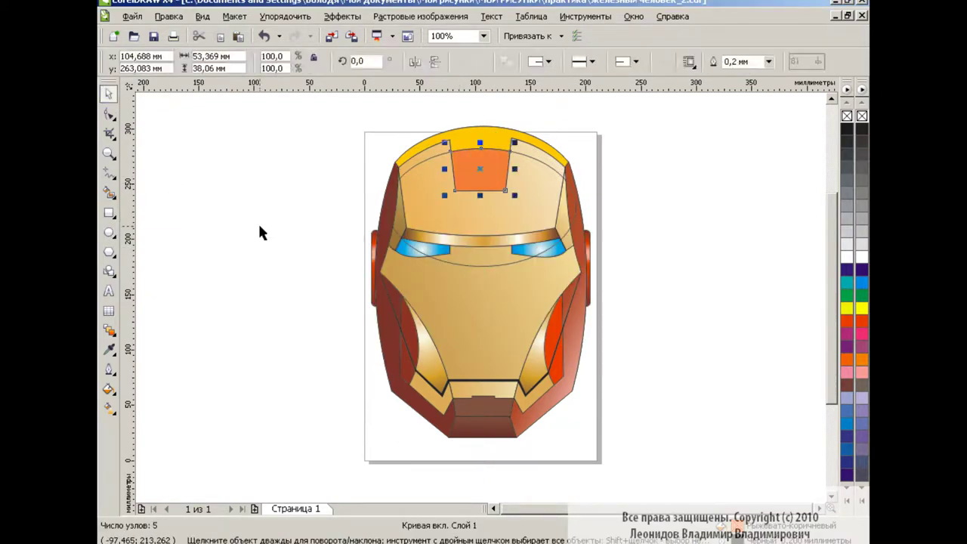
Copy the brown side piece's fill onto the yellow crown band
{"action": "left_click", "coordinate": [410, 188]}
{"action": "left_click", "coordinate": [487, 142]}
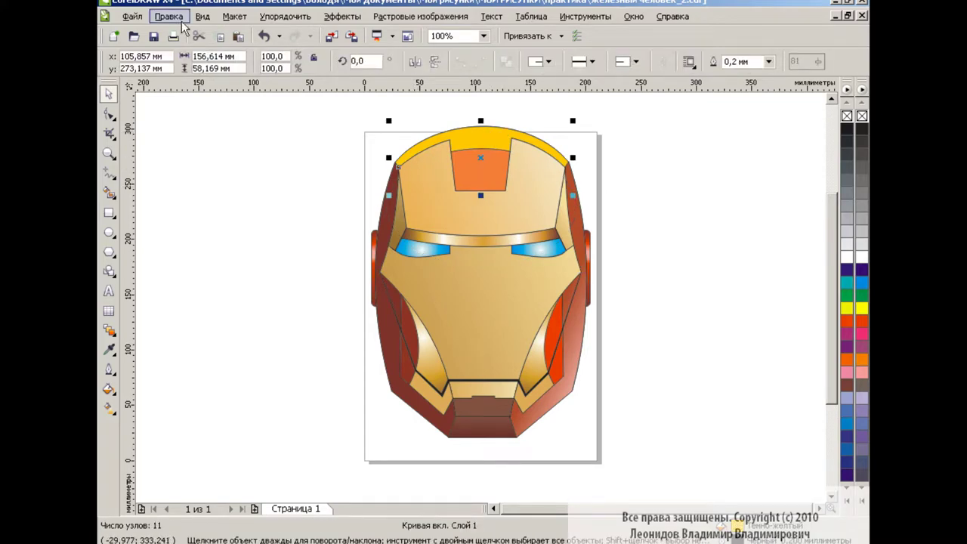
{"action": "left_click", "coordinate": [169, 16]}
{"action": "left_click", "coordinate": [219, 234]}
{"action": "left_click", "coordinate": [514, 297]}
{"action": "left_click", "coordinate": [375, 333]}
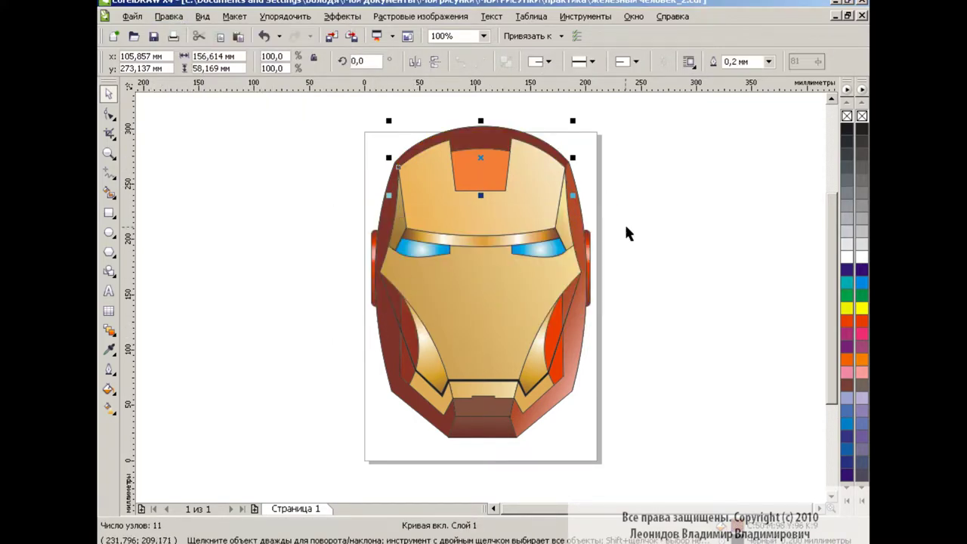
Start a custom fountain fill on the right cheek piece with a brown-red end stop
{"action": "left_click", "coordinate": [578, 198]}
{"action": "left_click", "coordinate": [109, 388]}
{"action": "left_click", "coordinate": [143, 389]}
{"action": "left_click", "coordinate": [416, 259]}
{"action": "left_click", "coordinate": [496, 280]}
{"action": "left_click", "coordinate": [574, 343]}
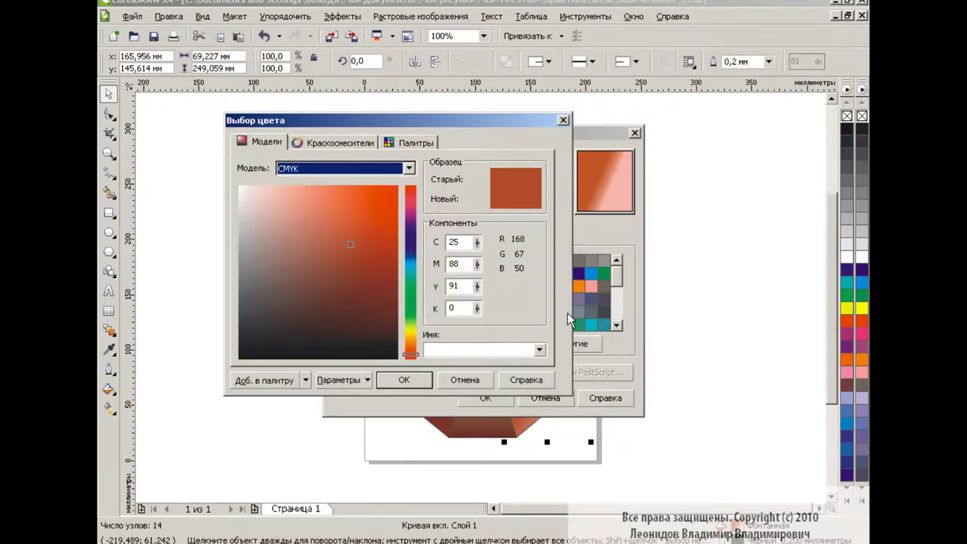
Confirm and apply the pending gradient colour, then pick a custom stop colour
{"action": "key", "text": "Escape"}
{"action": "left_click", "coordinate": [537, 394]}
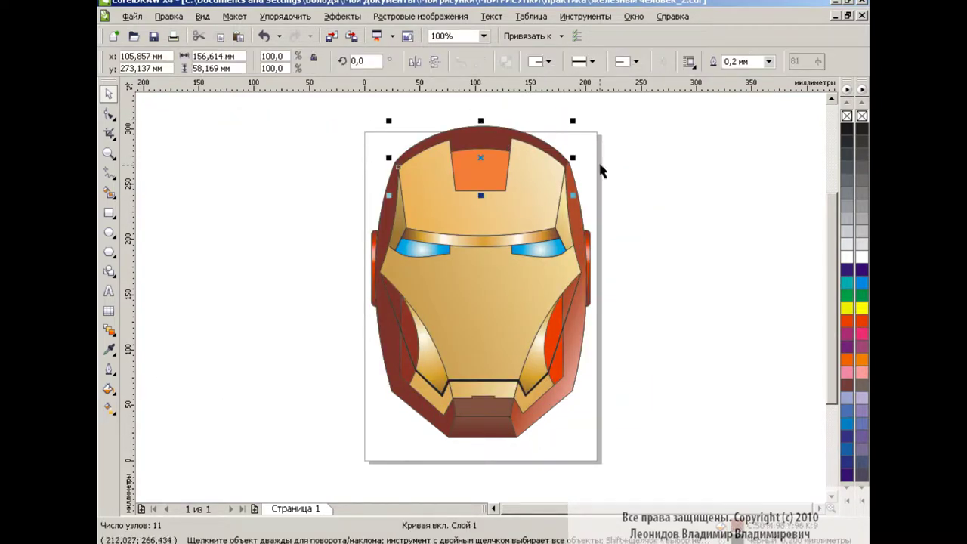
{"action": "left_click", "coordinate": [142, 387]}
{"action": "double_click", "coordinate": [513, 306]}
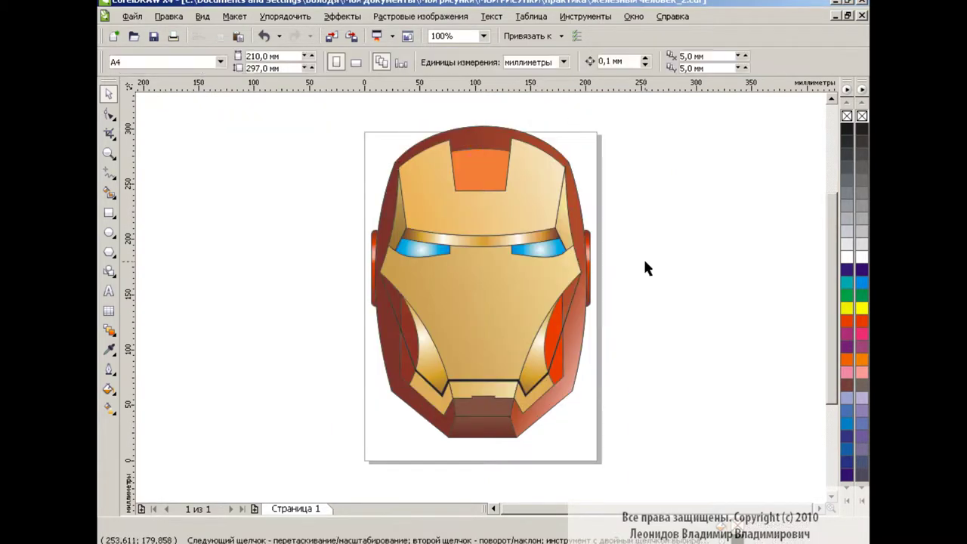
Give the orange forehead panel a custom radial gradient in orange-red tones
{"action": "left_click", "coordinate": [494, 171]}
{"action": "left_click", "coordinate": [168, 16]}
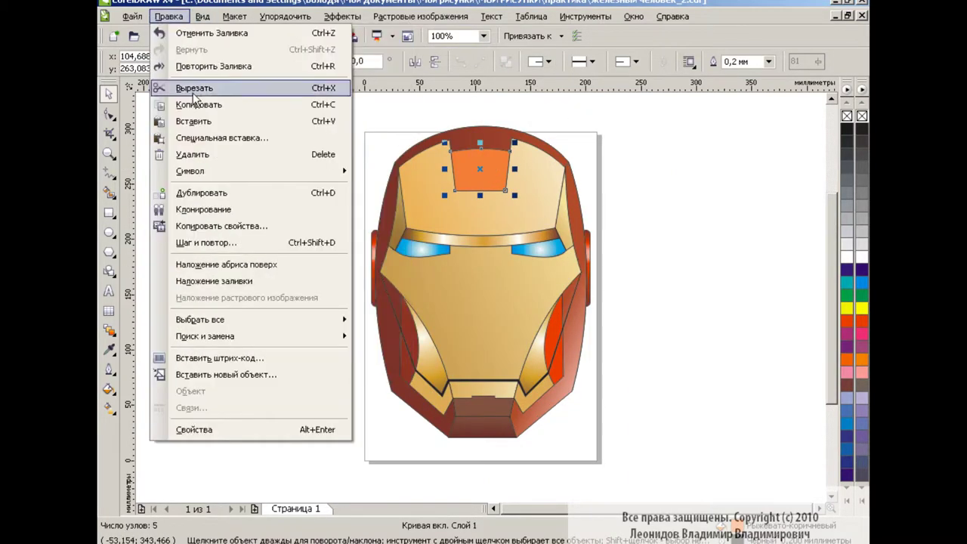
{"action": "left_click", "coordinate": [110, 389]}
{"action": "left_click", "coordinate": [162, 406]}
{"action": "left_click", "coordinate": [432, 158]}
{"action": "left_click", "coordinate": [393, 184]}
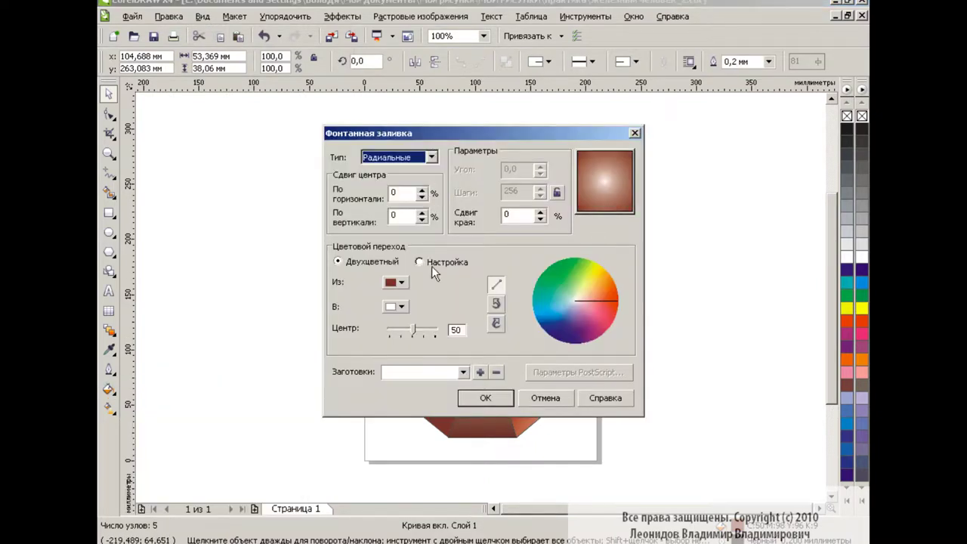
{"action": "left_click", "coordinate": [419, 262]}
{"action": "left_click", "coordinate": [541, 289]}
{"action": "left_click", "coordinate": [484, 397]}
{"action": "key", "text": "g"}
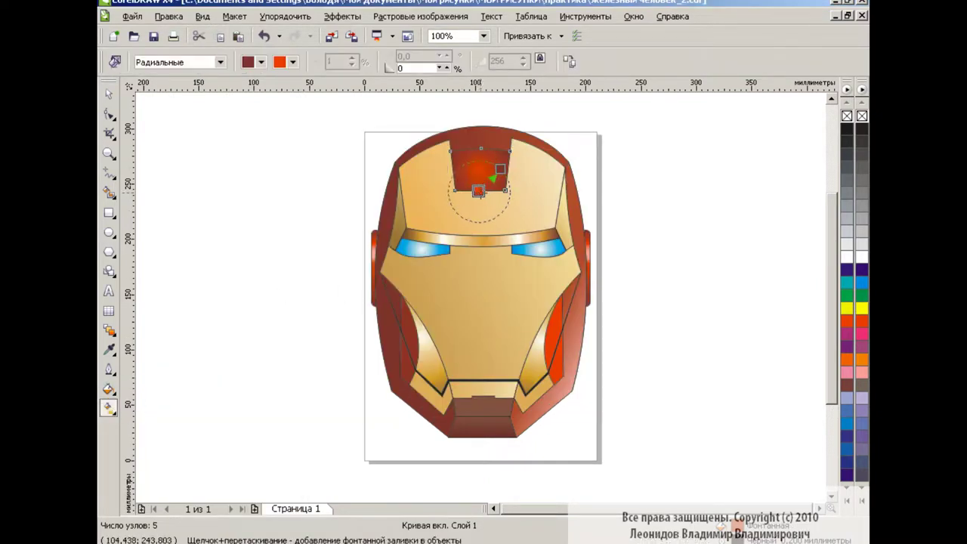
{"action": "key", "text": "space"}
{"action": "key", "text": "Escape"}
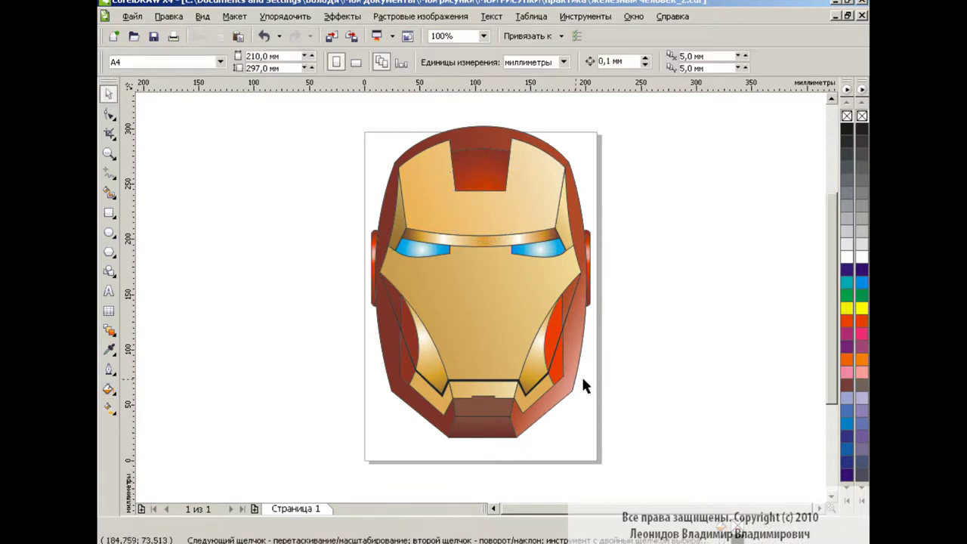
Copy the forehead's fill properties onto the chin plate
{"action": "left_click", "coordinate": [482, 408]}
{"action": "left_click", "coordinate": [168, 16]}
{"action": "left_click", "coordinate": [196, 317]}
{"action": "left_click", "coordinate": [556, 300]}
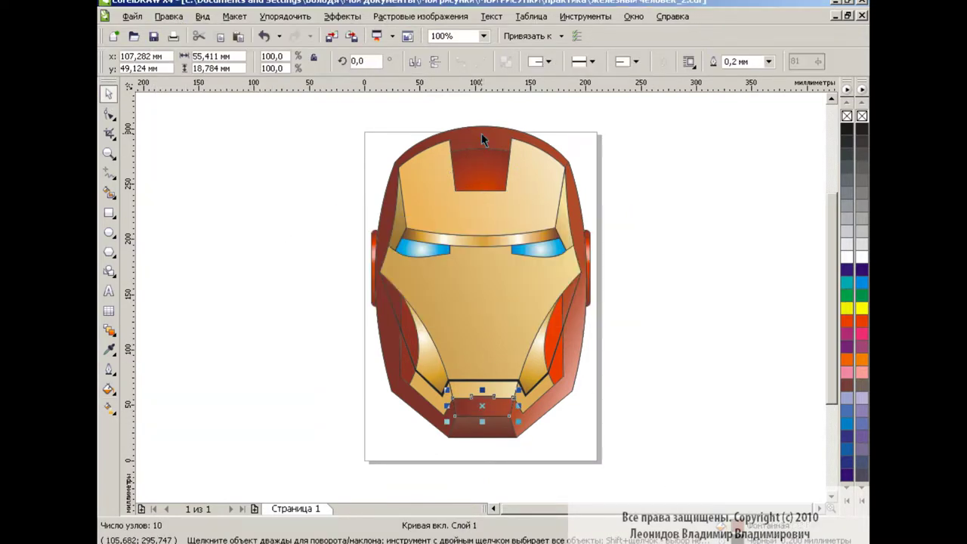
{"action": "left_click", "coordinate": [622, 380]}
Fill the bottom chin piece with a brown-to-orange linear gradient
{"action": "left_click", "coordinate": [492, 425]}
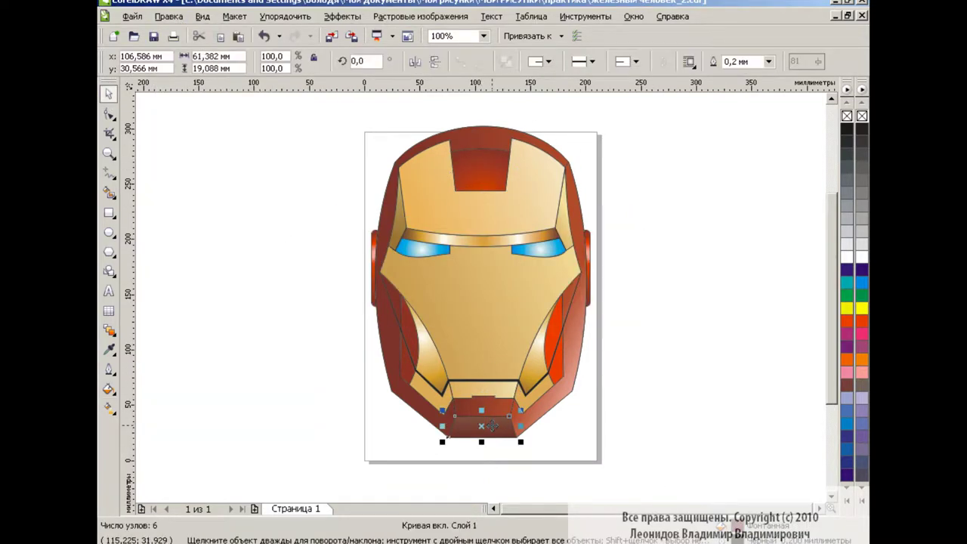
{"action": "left_click", "coordinate": [169, 16]}
{"action": "left_click", "coordinate": [196, 317]}
{"action": "left_click", "coordinate": [448, 162]}
{"action": "left_click", "coordinate": [108, 389]}
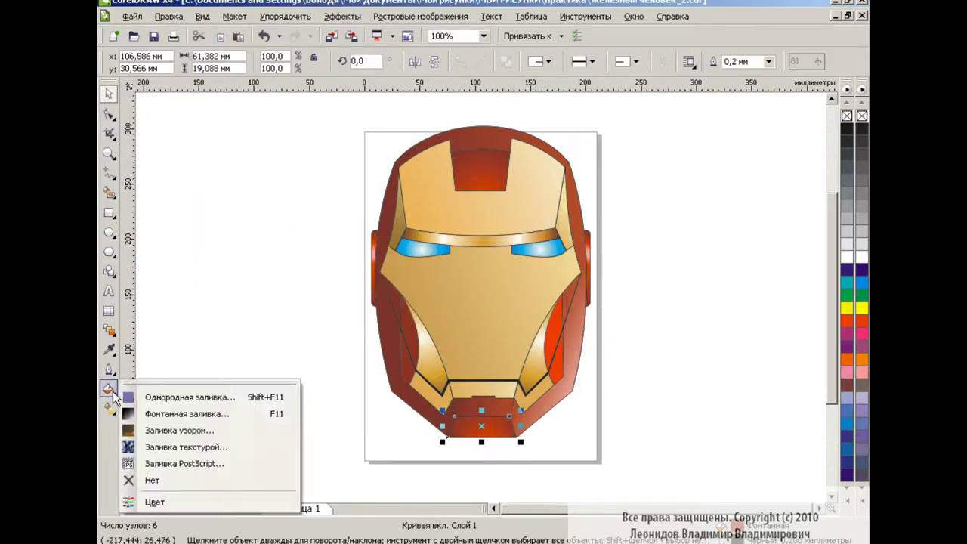
{"action": "left_click", "coordinate": [162, 390]}
{"action": "left_click", "coordinate": [389, 168]}
{"action": "key", "text": "Return"}
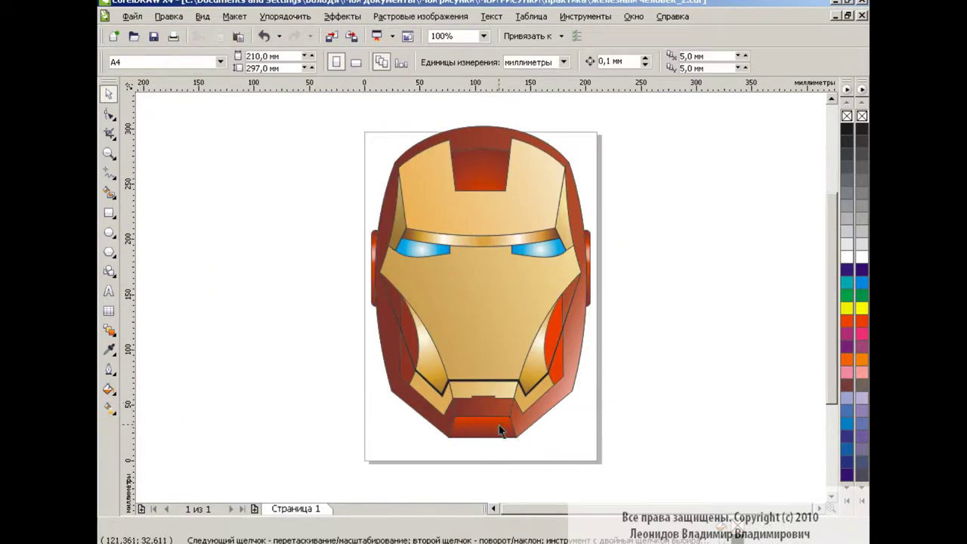
Retune a stop colour in the forehead's custom gradient, then marquee-select the whole helmet
{"action": "left_click", "coordinate": [480, 167]}
{"action": "left_click", "coordinate": [109, 389]}
{"action": "left_click", "coordinate": [162, 390]}
{"action": "left_click", "coordinate": [425, 261]}
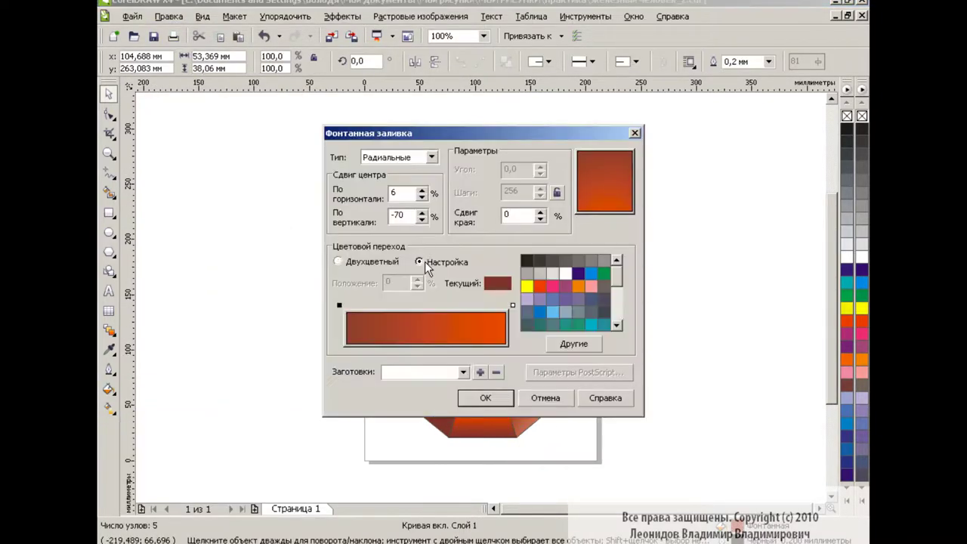
{"action": "left_click", "coordinate": [574, 341]}
{"action": "left_click", "coordinate": [638, 237]}
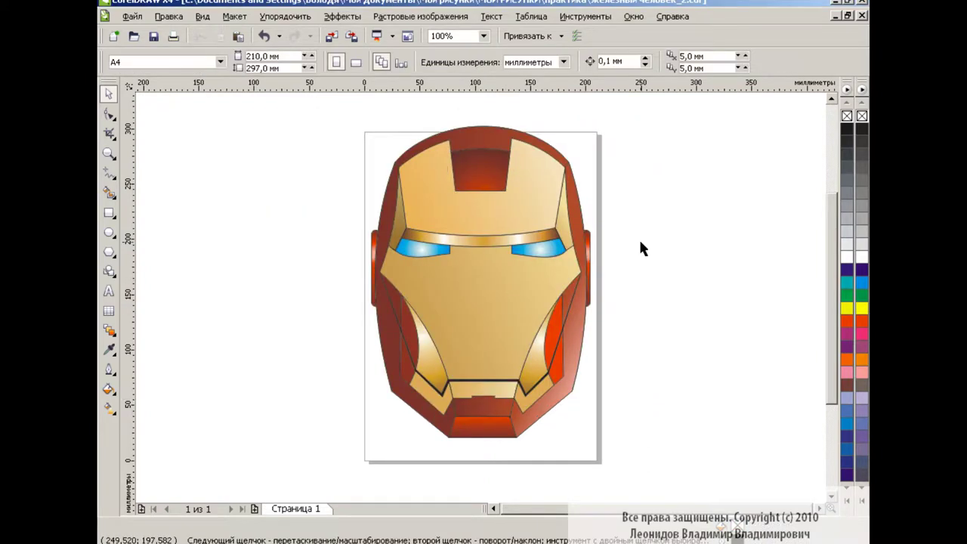
{"action": "left_click_drag", "start_coordinate": [340, 103], "coordinate": [619, 446]}
Group the helmet and add small ellipse rivets with copied fill on both cheeks
{"action": "left_click", "coordinate": [487, 65]}
{"action": "left_click", "coordinate": [682, 288]}
{"action": "key", "text": "F7"}
{"action": "left_click_drag", "start_coordinate": [629, 302], "coordinate": [645, 329]}
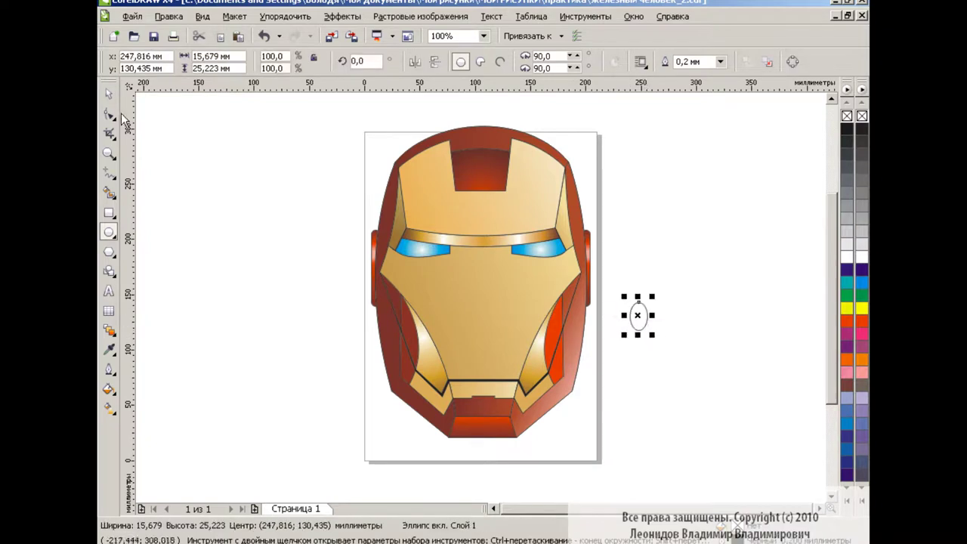
{"action": "key", "text": "space"}
{"action": "key", "text": "ctrl+shift+a"}
{"action": "key", "text": "Return"}
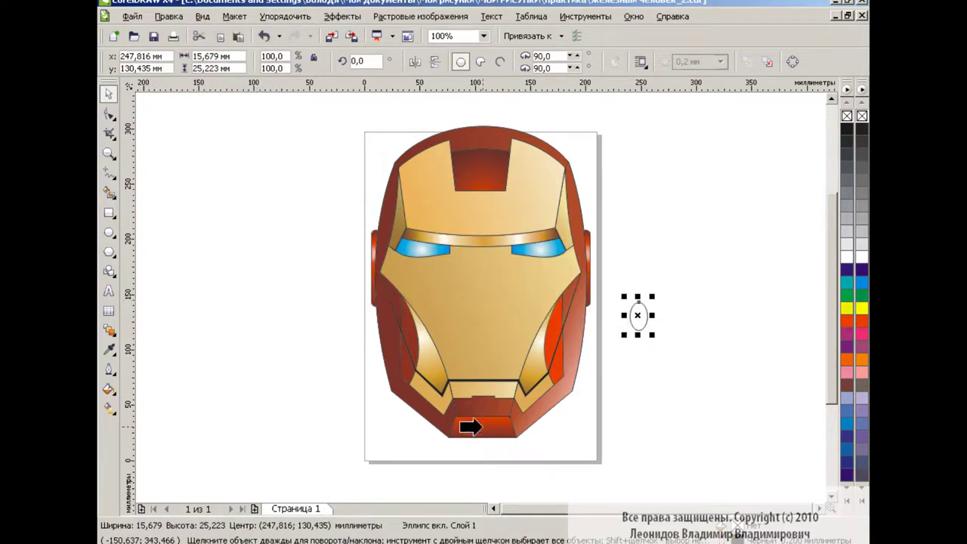
{"action": "mouse_move", "coordinate": [671, 274]}
{"action": "left_mouse_down"}
{"action": "mouse_move", "coordinate": [619, 345]}
{"action": "mouse_move", "coordinate": [640, 318]}
{"action": "mouse_move", "coordinate": [573, 363]}
{"action": "mouse_move", "coordinate": [391, 359]}
{"action": "left_mouse_up"}
{"action": "left_click", "coordinate": [589, 361]}
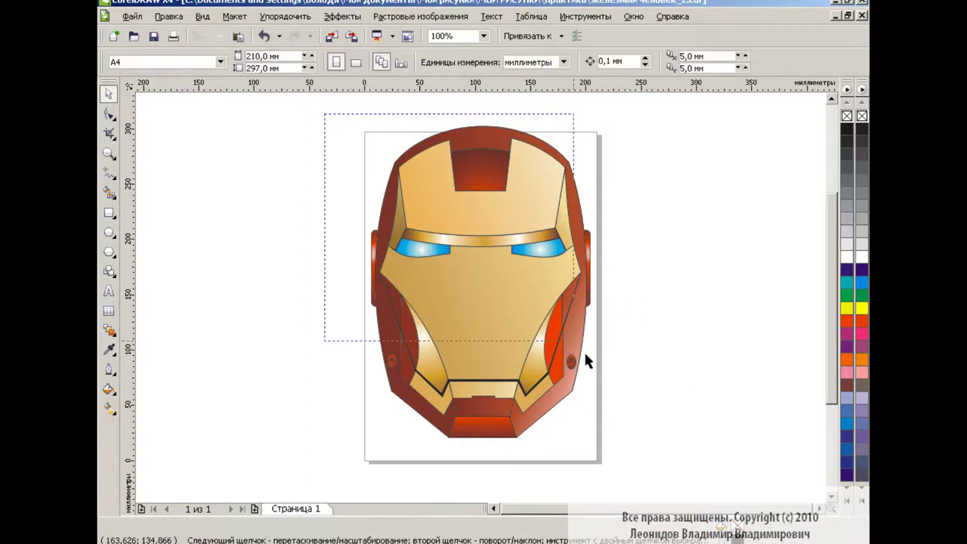
Scale the helmet group down to about 55% and move it up the page
{"action": "left_click", "coordinate": [663, 310]}
{"action": "left_click", "coordinate": [490, 276]}
{"action": "left_click_drag", "start_coordinate": [594, 440], "coordinate": [575, 414]}
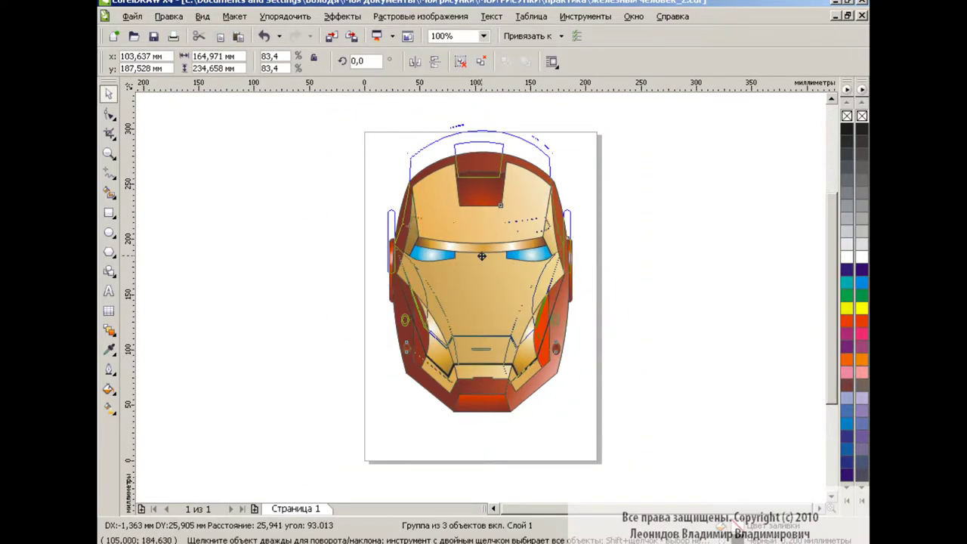
{"action": "left_click_drag", "start_coordinate": [482, 256], "coordinate": [484, 226]}
{"action": "left_click", "coordinate": [588, 278]}
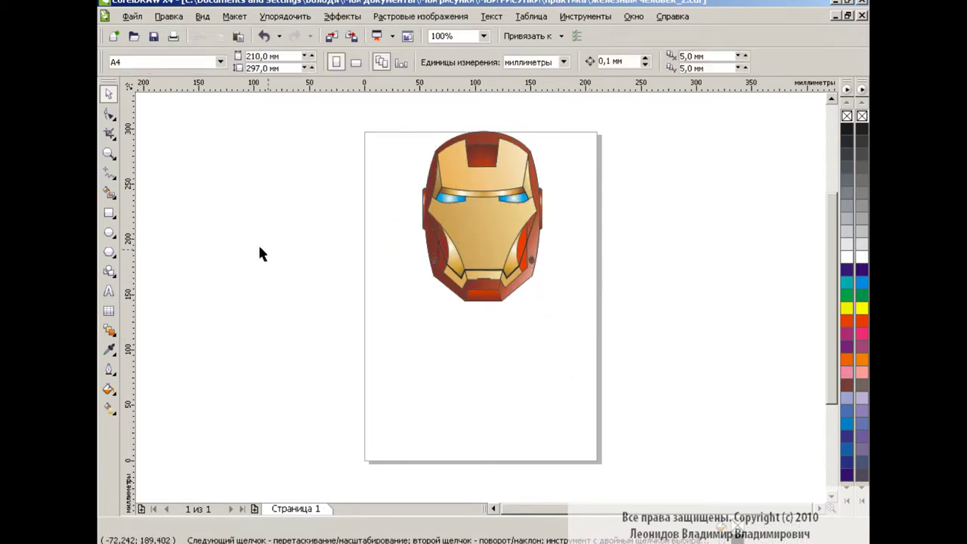
Draw a rectangle under the helmet and bend its bottom edge into a downward curve
{"action": "left_click_drag", "start_coordinate": [434, 253], "coordinate": [530, 333]}
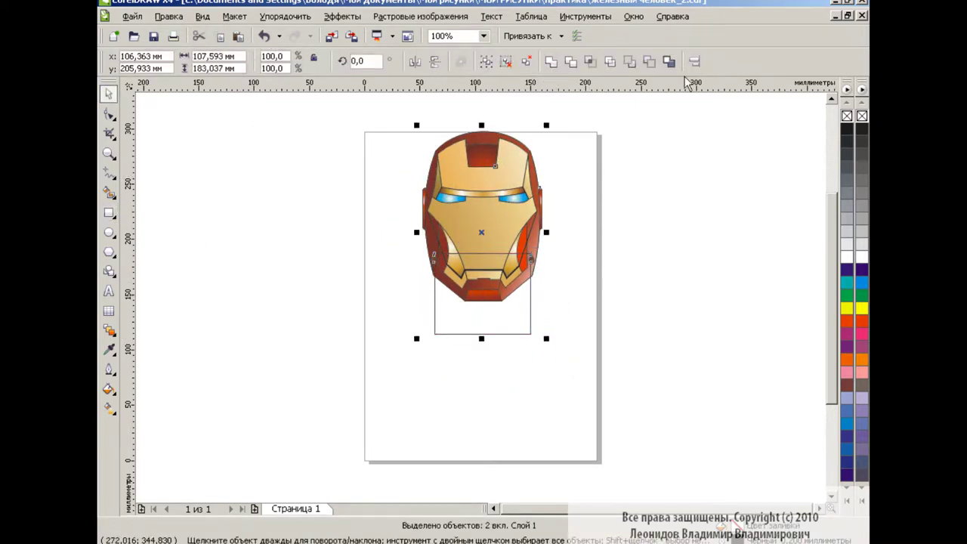
{"action": "key", "text": "Escape"}
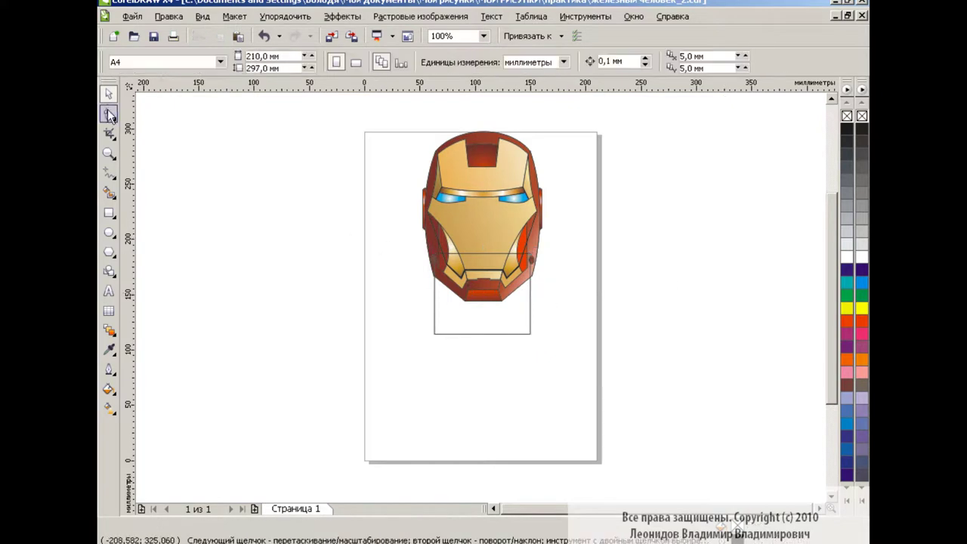
{"action": "left_click", "coordinate": [110, 115]}
{"action": "left_click_drag", "start_coordinate": [400, 237], "coordinate": [599, 371]}
{"action": "left_click_drag", "start_coordinate": [484, 334], "coordinate": [487, 349]}
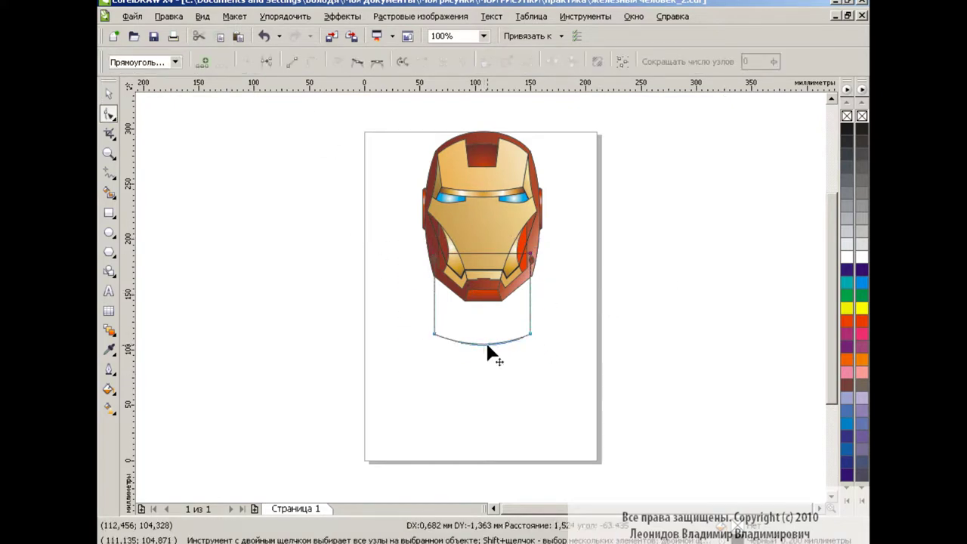
{"action": "key", "text": "space"}
Start the neck's custom linear fountain fill with a brown stop and an added stop
{"action": "key", "text": "F11"}
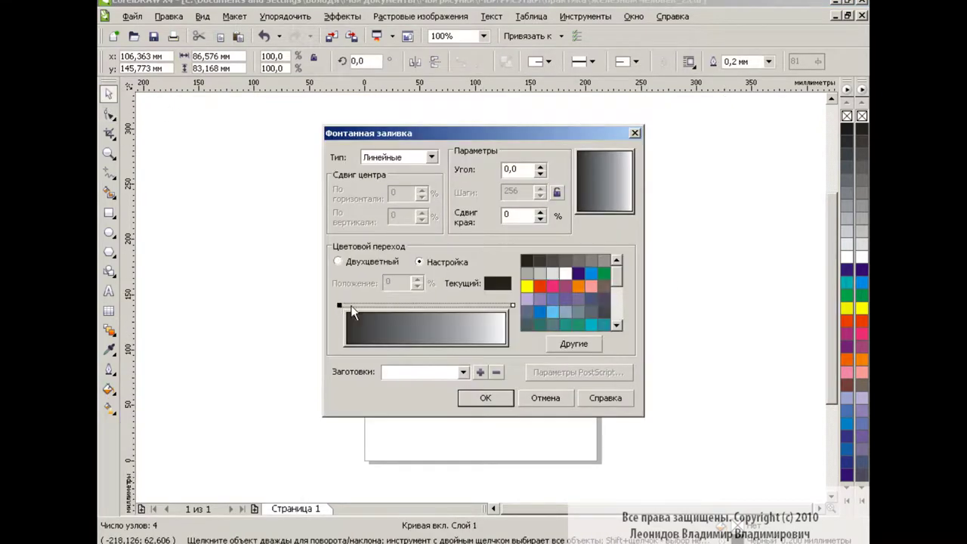
{"action": "left_click", "coordinate": [574, 343]}
{"action": "left_click", "coordinate": [388, 298]}
{"action": "left_click", "coordinate": [399, 375]}
{"action": "left_click", "coordinate": [512, 305]}
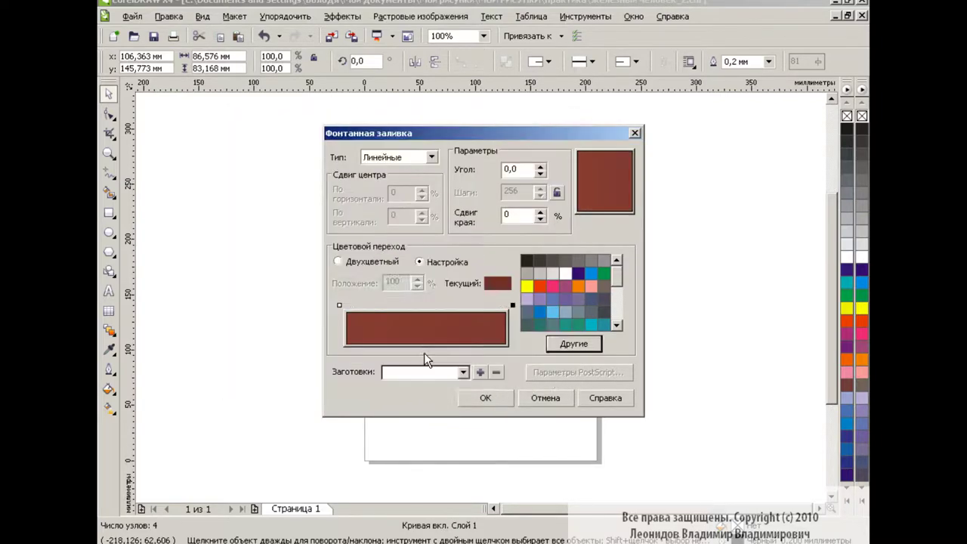
{"action": "double_click", "coordinate": [482, 306]}
{"action": "left_click", "coordinate": [574, 344]}
Set the other gradient stops to orange-red and apply the banded fill to the neck
{"action": "left_click", "coordinate": [371, 277]}
{"action": "left_click", "coordinate": [404, 379]}
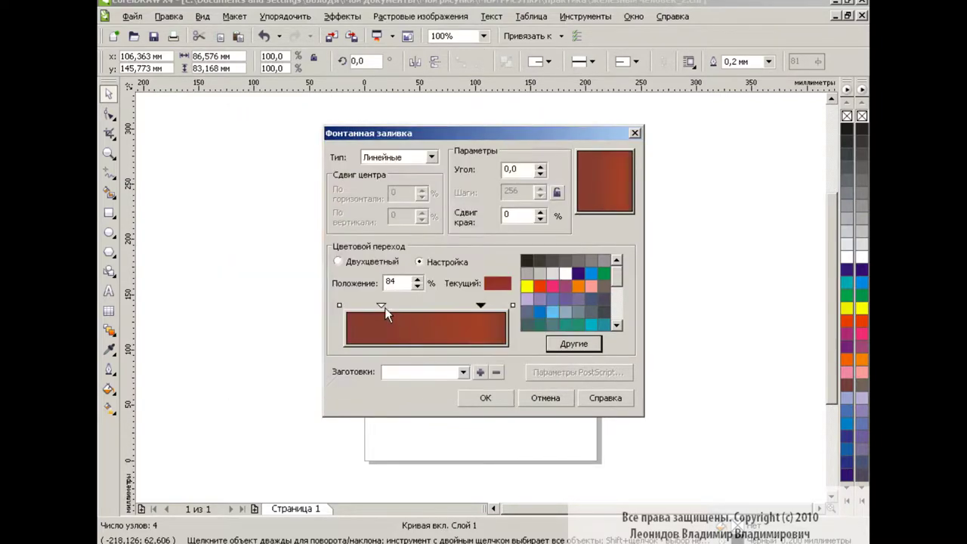
{"action": "left_click", "coordinate": [382, 305]}
{"action": "left_click", "coordinate": [573, 343]}
{"action": "left_click", "coordinate": [404, 380]}
{"action": "left_click", "coordinate": [538, 285]}
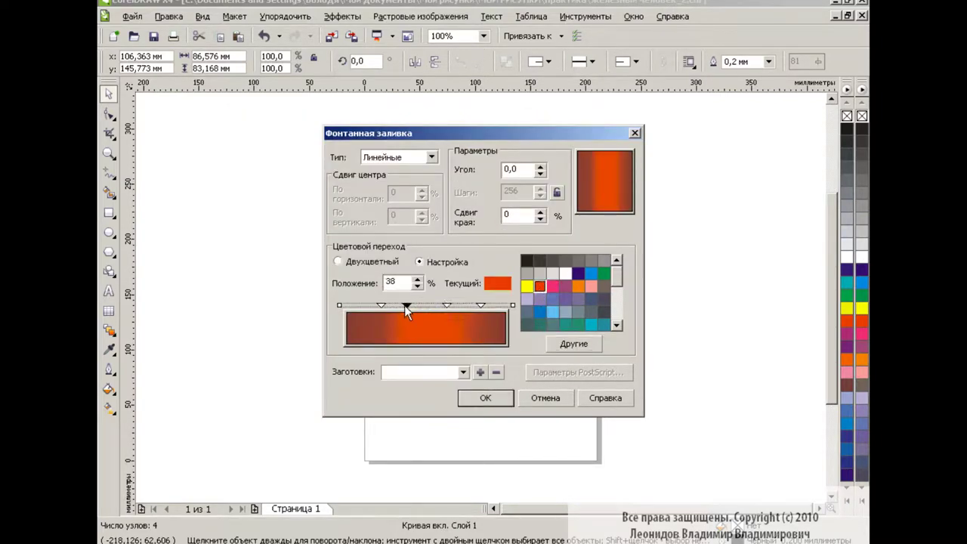
{"action": "key", "text": "Return"}
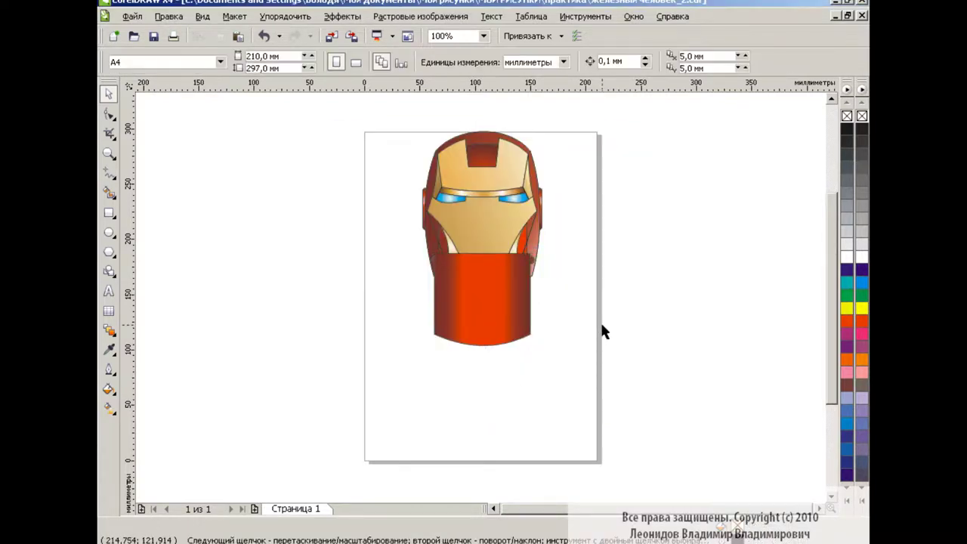
Shrink the neck piece slightly
{"action": "left_click", "coordinate": [589, 287]}
{"action": "left_click", "coordinate": [483, 297]}
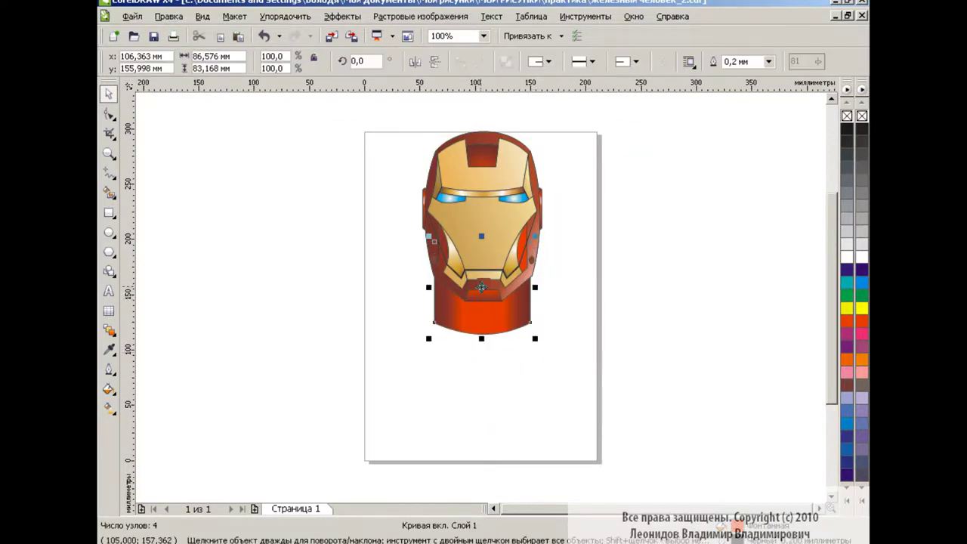
{"action": "left_click_drag", "start_coordinate": [536, 285], "coordinate": [532, 288]}
{"action": "left_click", "coordinate": [571, 297]}
At 400% zoom, pull the neck's bottom Bezier handles outward to round its curve
{"action": "left_click", "coordinate": [521, 310]}
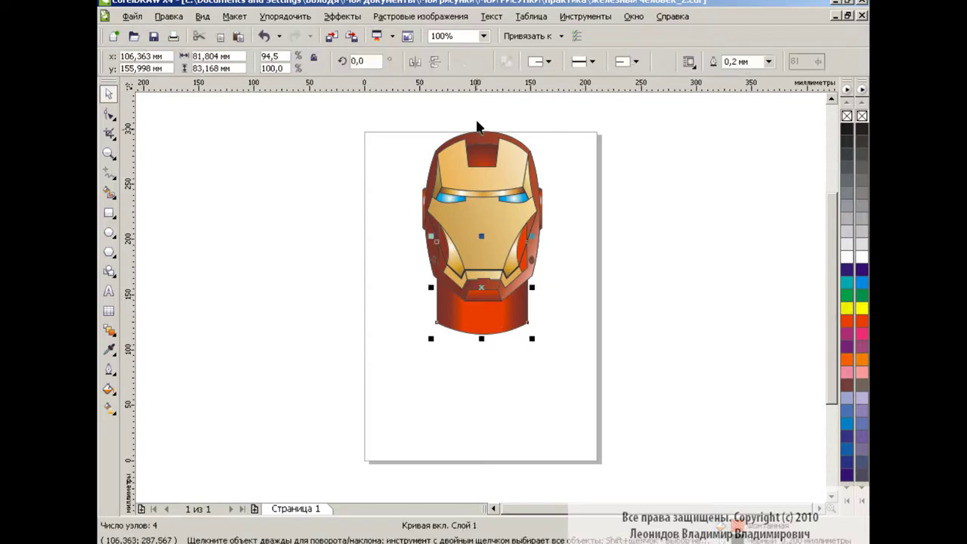
{"action": "left_click", "coordinate": [484, 36]}
{"action": "left_click", "coordinate": [446, 155]}
{"action": "key", "text": "F10"}
{"action": "left_click_drag", "start_coordinate": [550, 458], "coordinate": [648, 458]}
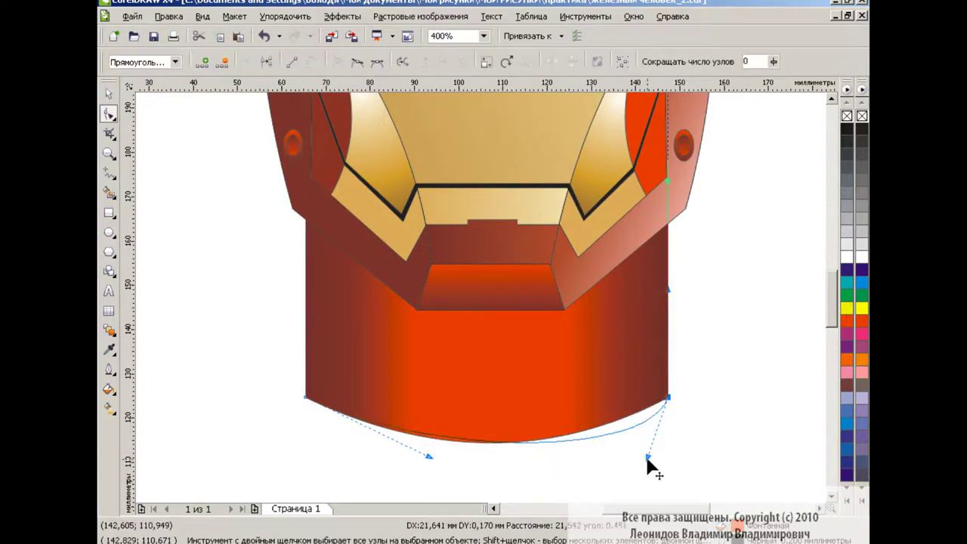
{"action": "left_click_drag", "start_coordinate": [428, 456], "coordinate": [323, 469]}
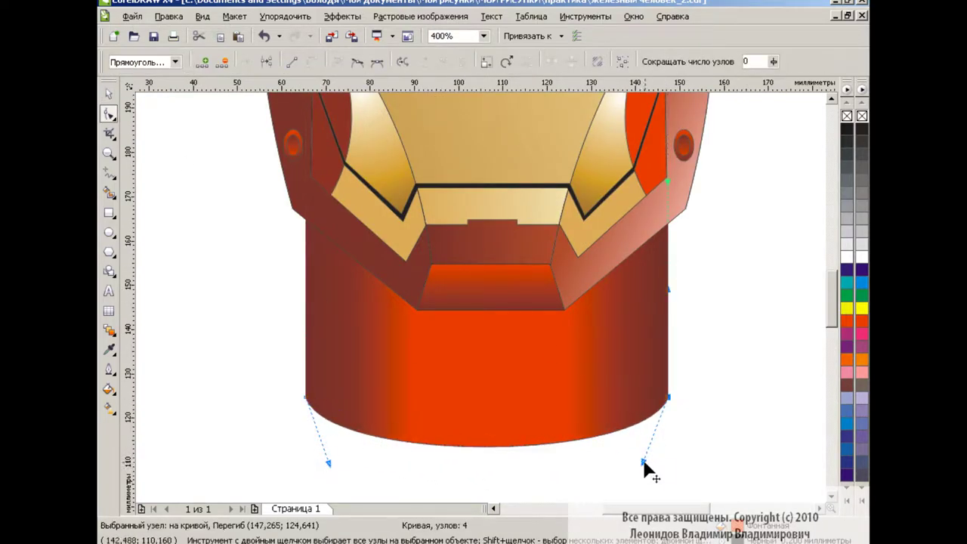
{"action": "key", "text": "space"}
{"action": "key", "text": "shift+F4"}
{"action": "key", "text": "Escape"}
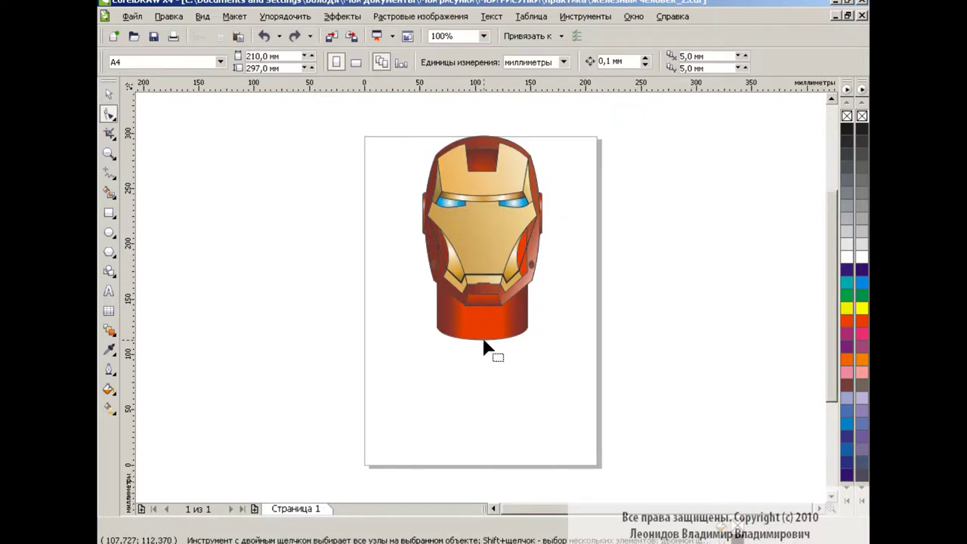
At 400% zoom, draw a polyline across the neck and duplicate it twice lower
{"action": "left_click", "coordinate": [481, 340]}
{"action": "key", "text": "space"}
{"action": "left_click", "coordinate": [602, 327]}
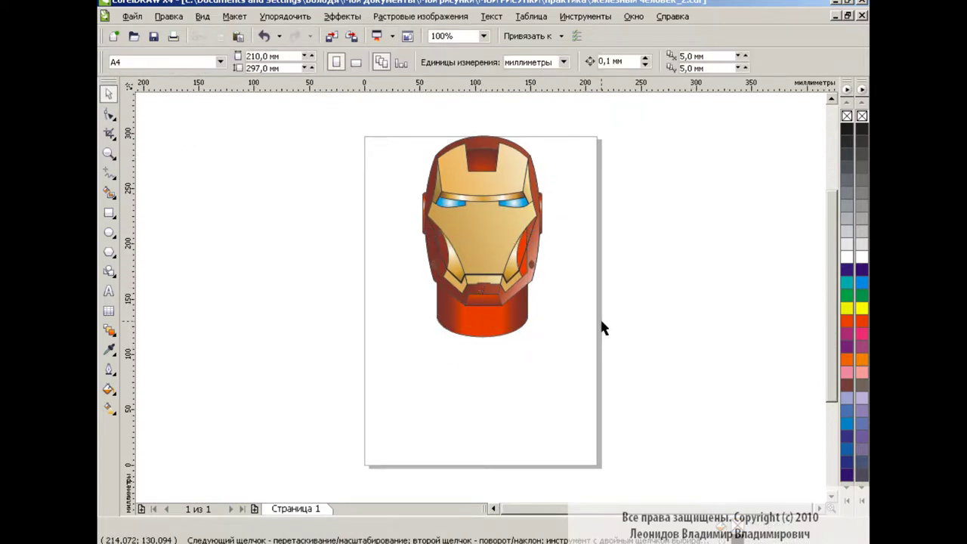
{"action": "left_click", "coordinate": [483, 36]}
{"action": "left_click", "coordinate": [465, 149]}
{"action": "left_click", "coordinate": [109, 173]}
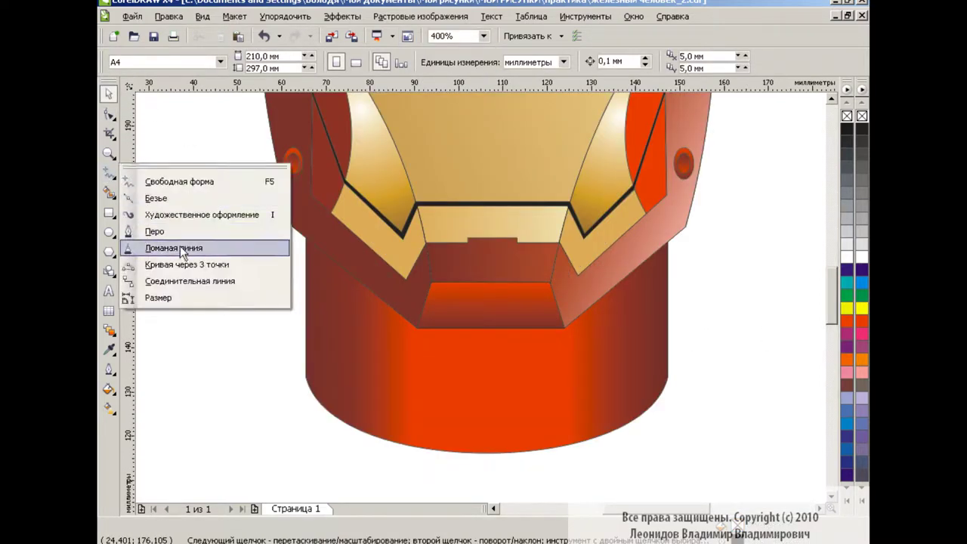
{"action": "left_click", "coordinate": [174, 249]}
{"action": "left_click", "coordinate": [306, 284]}
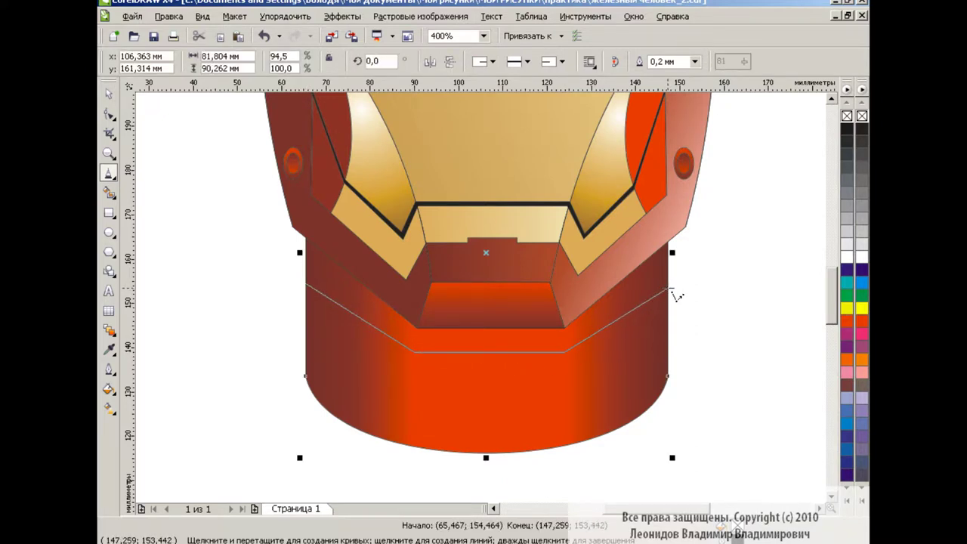
{"action": "key", "text": "space"}
{"action": "left_click_drag", "start_coordinate": [486, 317], "coordinate": [485, 350]}
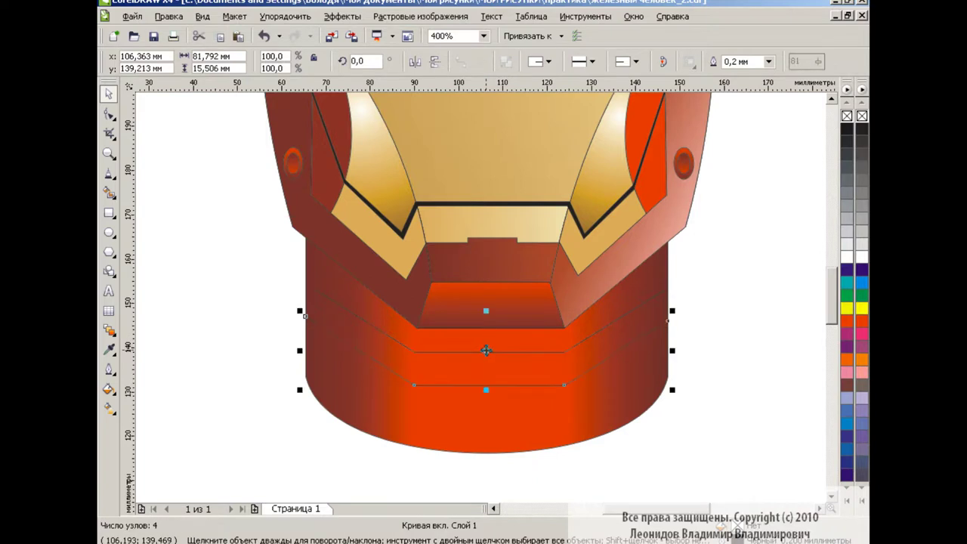
{"action": "left_click_drag", "start_coordinate": [487, 317], "coordinate": [487, 384]}
{"action": "left_click", "coordinate": [731, 315]}
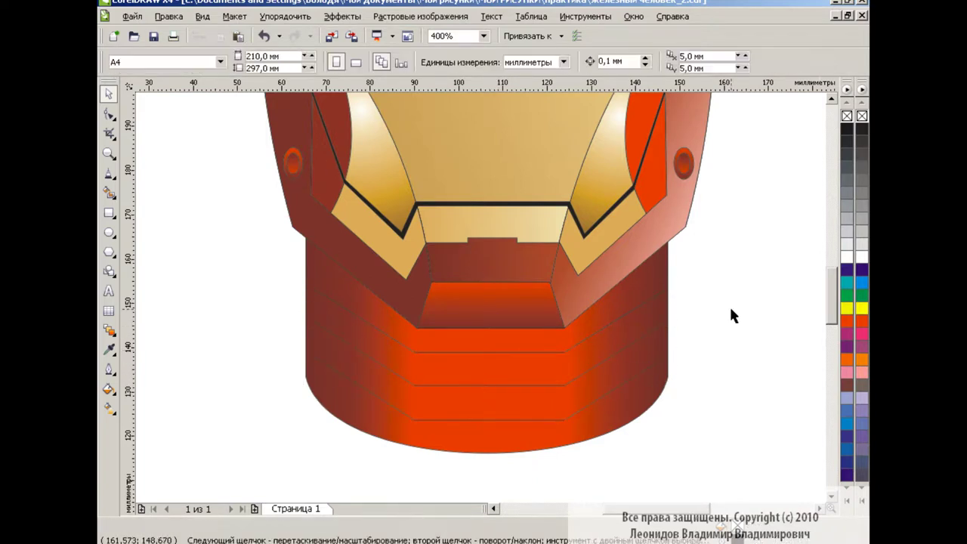
Give the three neck lines a 1.5 mm black outline
{"action": "left_click_drag", "start_coordinate": [593, 339], "coordinate": [205, 388]}
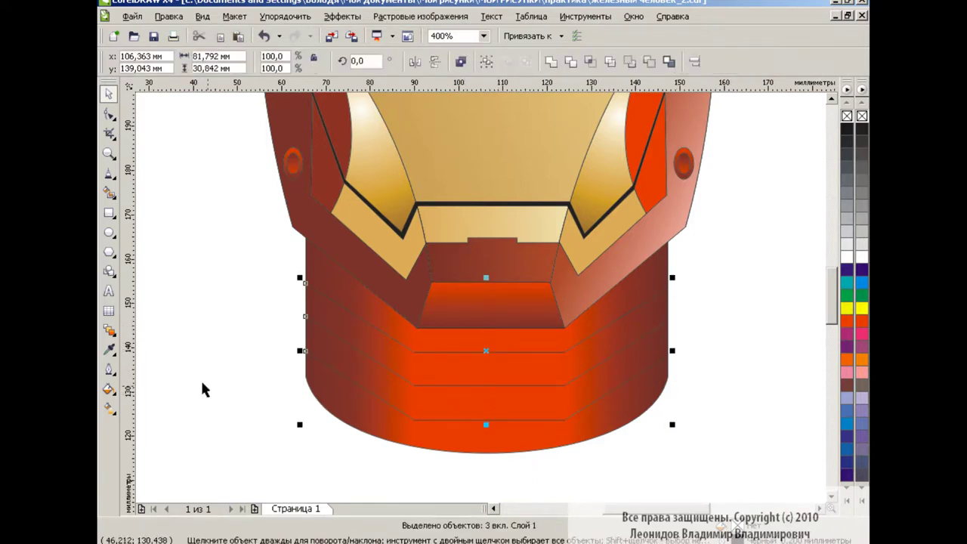
{"action": "left_click", "coordinate": [109, 369]}
{"action": "left_click", "coordinate": [173, 190]}
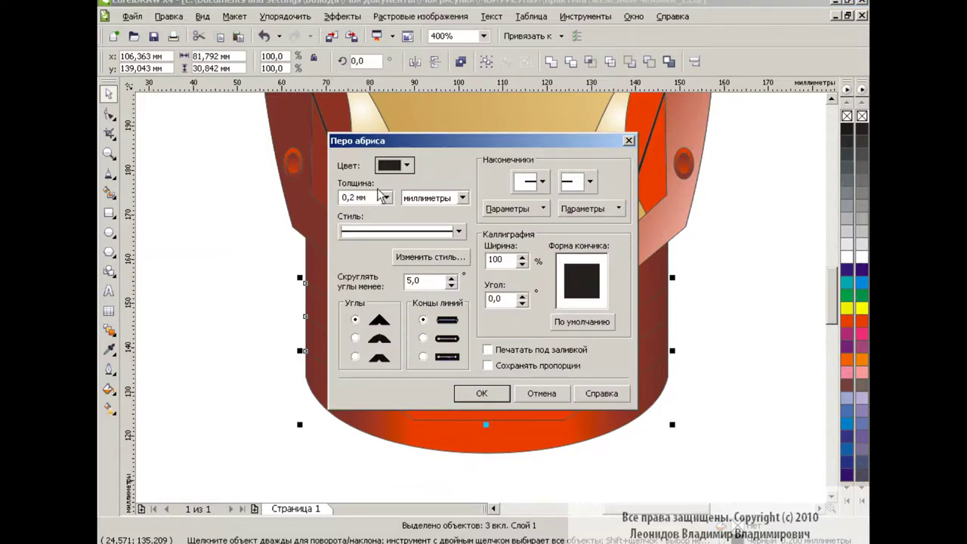
{"action": "left_click", "coordinate": [480, 395]}
{"action": "left_click", "coordinate": [764, 294]}
{"action": "left_click", "coordinate": [483, 36]}
{"action": "left_click", "coordinate": [446, 127]}
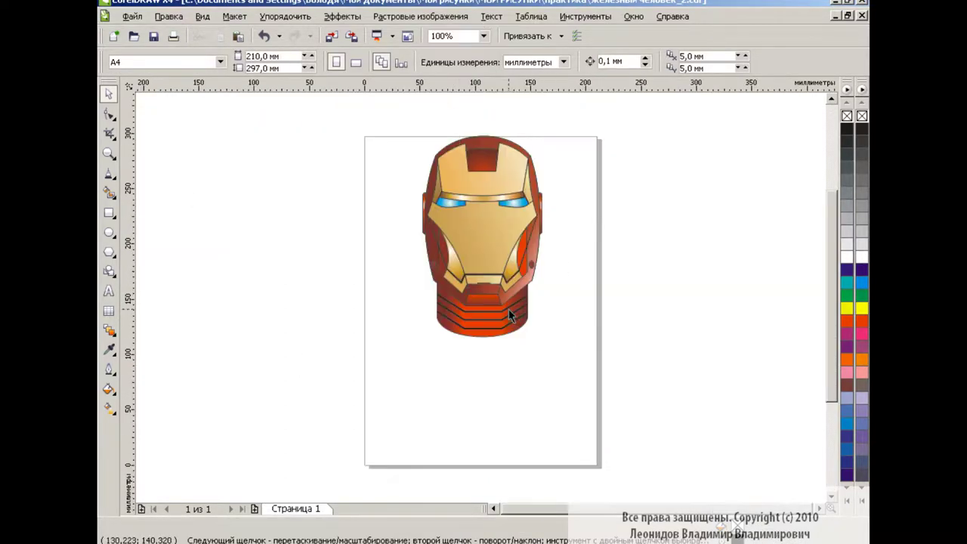
{"action": "left_click_drag", "start_coordinate": [559, 344], "coordinate": [415, 281]}
{"action": "left_click", "coordinate": [109, 369]}
{"action": "left_click", "coordinate": [173, 191]}
{"action": "left_click", "coordinate": [432, 332]}
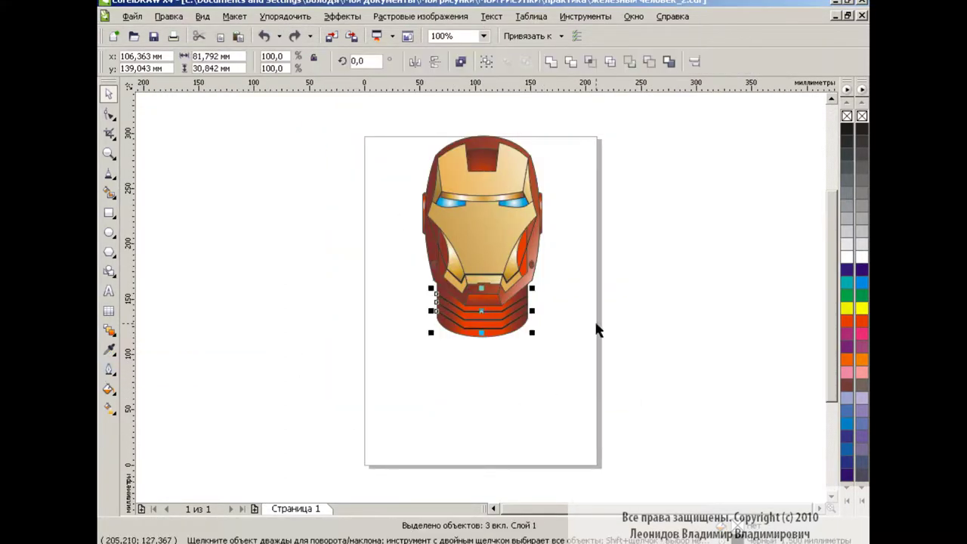
{"action": "left_click", "coordinate": [479, 354]}
Combine the three neck lines into a single curve
{"action": "left_click_drag", "start_coordinate": [570, 363], "coordinate": [570, 363]}
{"action": "left_click", "coordinate": [285, 16]}
{"action": "left_click", "coordinate": [386, 303]}
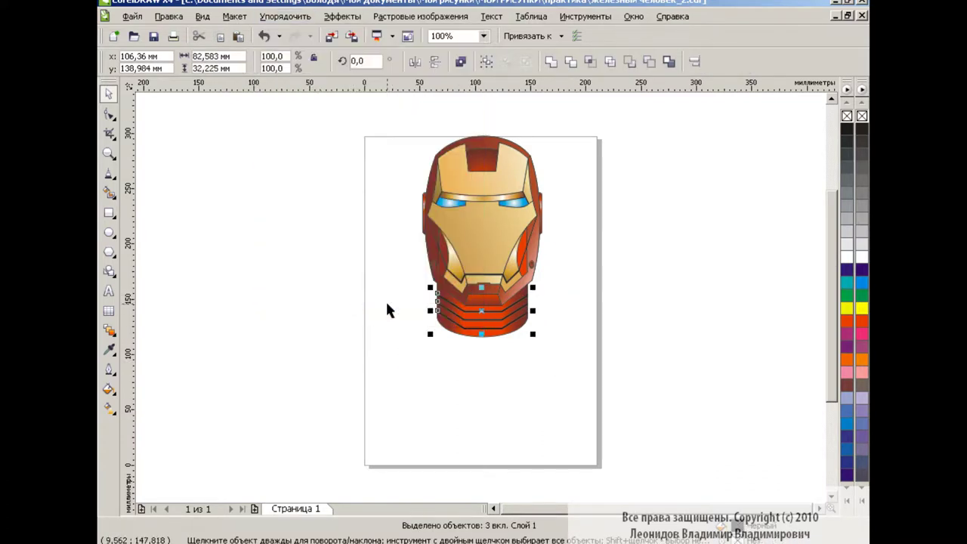
{"action": "left_click", "coordinate": [531, 328]}
{"action": "left_click", "coordinate": [481, 320], "text": "ctrl"}
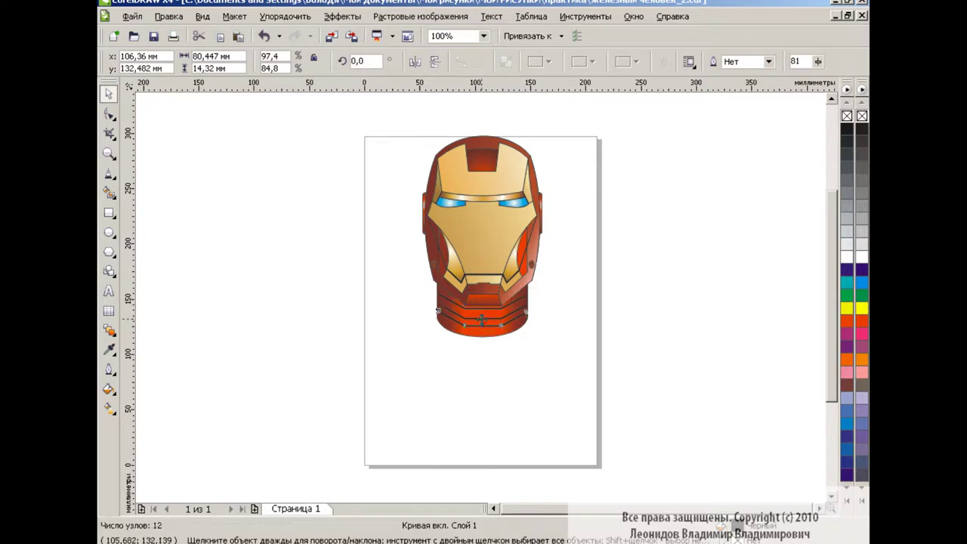
{"action": "left_click", "coordinate": [571, 289]}
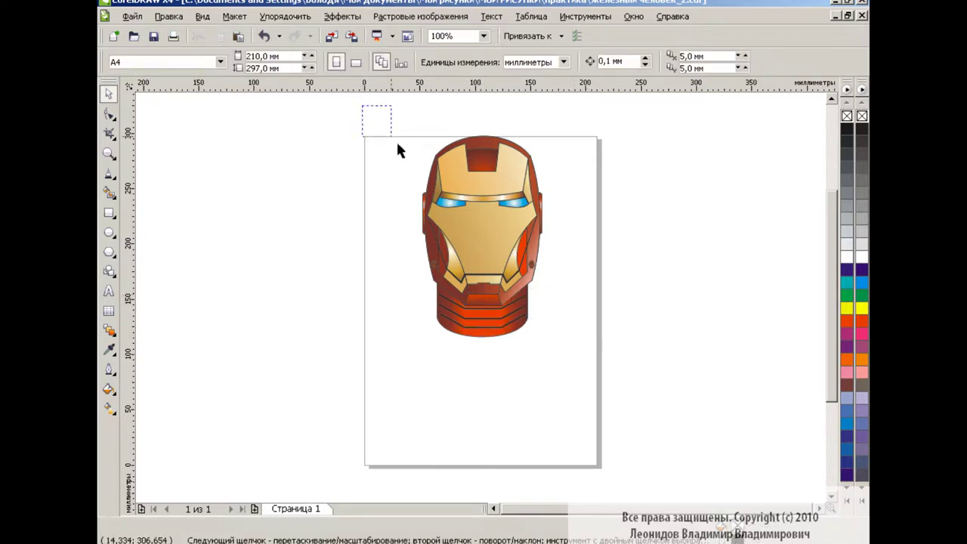
Shrink the whole helmet drawing and move it toward the page top
{"action": "left_click_drag", "start_coordinate": [386, 249], "coordinate": [576, 379]}
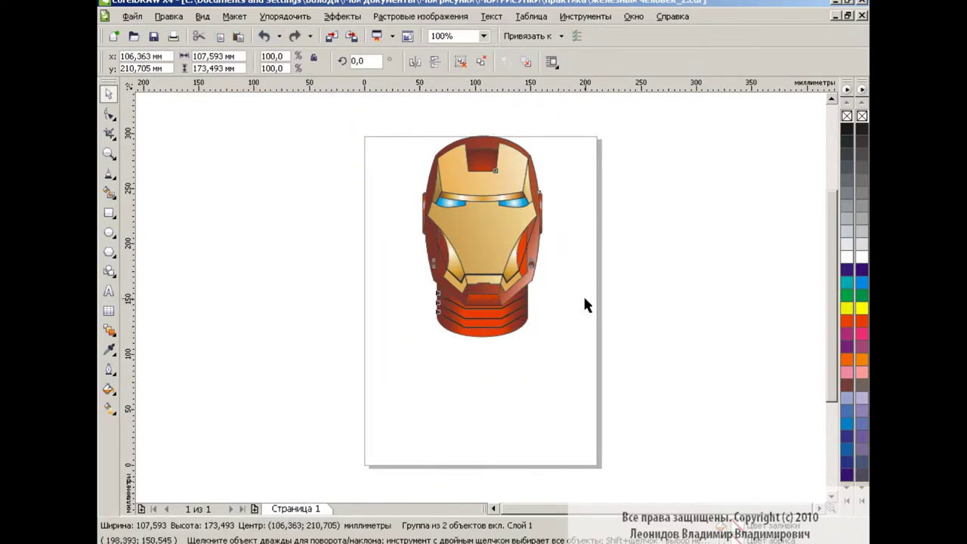
{"action": "mouse_move", "coordinate": [358, 123]}
{"action": "left_mouse_down"}
{"action": "mouse_move", "coordinate": [598, 352]}
{"action": "mouse_move", "coordinate": [501, 265]}
{"action": "left_mouse_up"}
{"action": "left_click", "coordinate": [543, 218]}
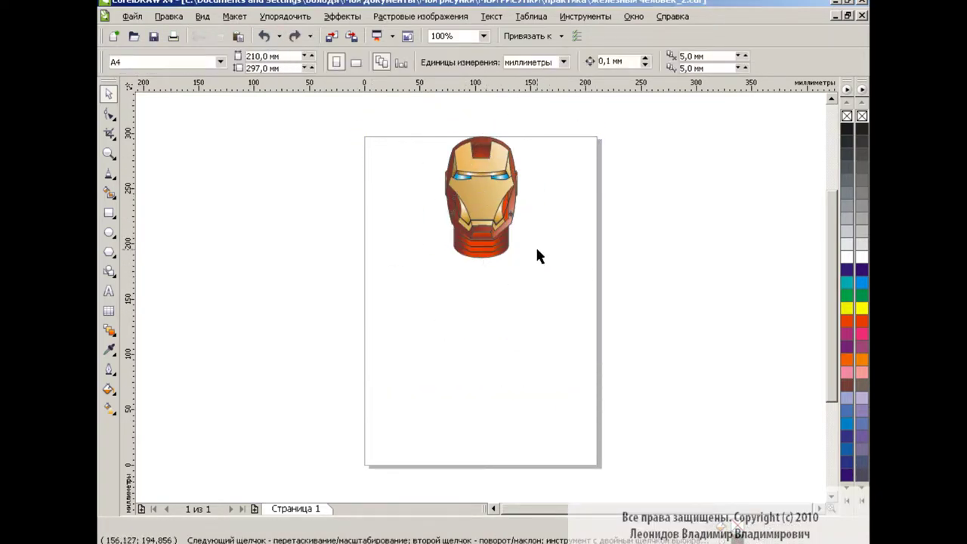
Draw a large rectangle below the helmet and convert it to curves
{"action": "left_click", "coordinate": [109, 213]}
{"action": "left_click_drag", "start_coordinate": [394, 226], "coordinate": [570, 389]}
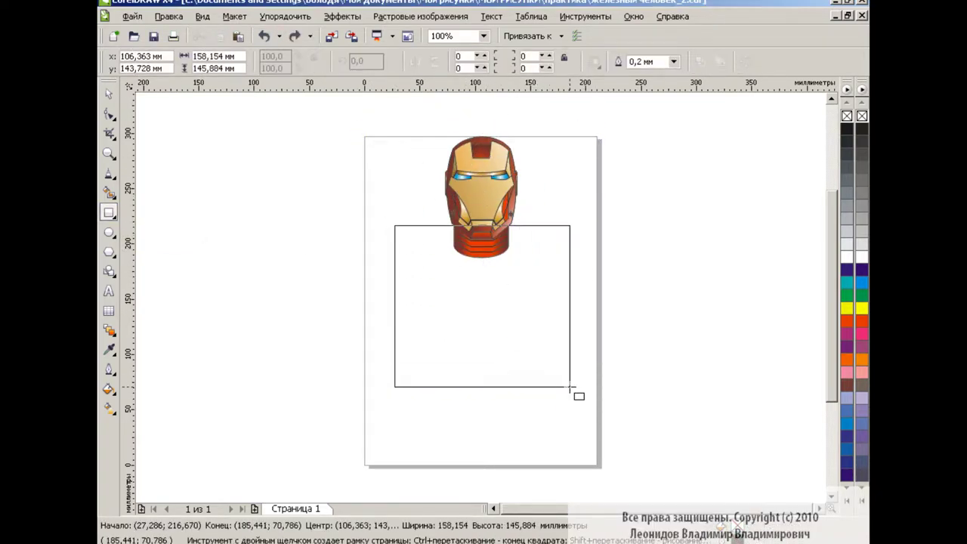
{"action": "key", "text": "space"}
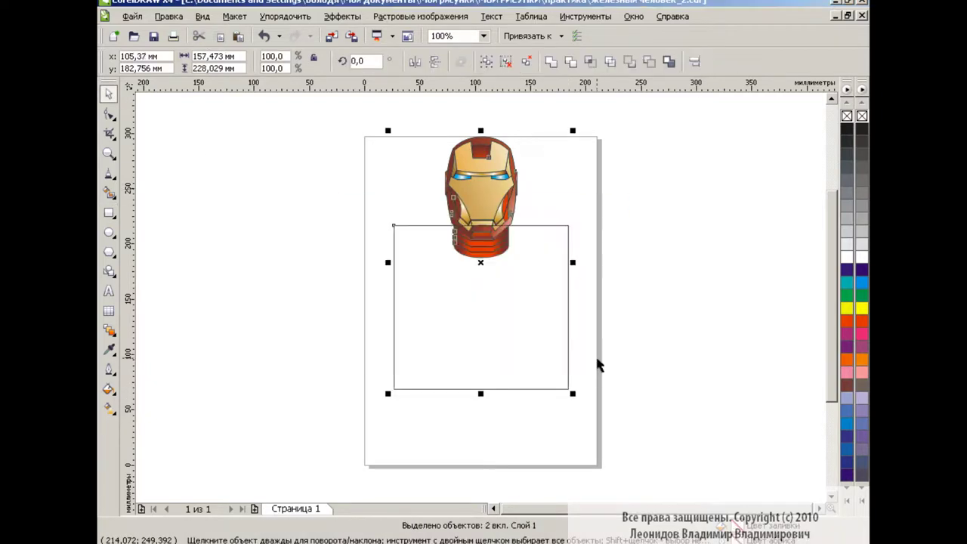
{"action": "key", "text": "ctrl+q"}
{"action": "left_click", "coordinate": [631, 274]}
{"action": "key", "text": "F10"}
Add a top-edge node, lower the top corners into shoulders, and enable mirrored node moves
{"action": "double_click", "coordinate": [509, 225]}
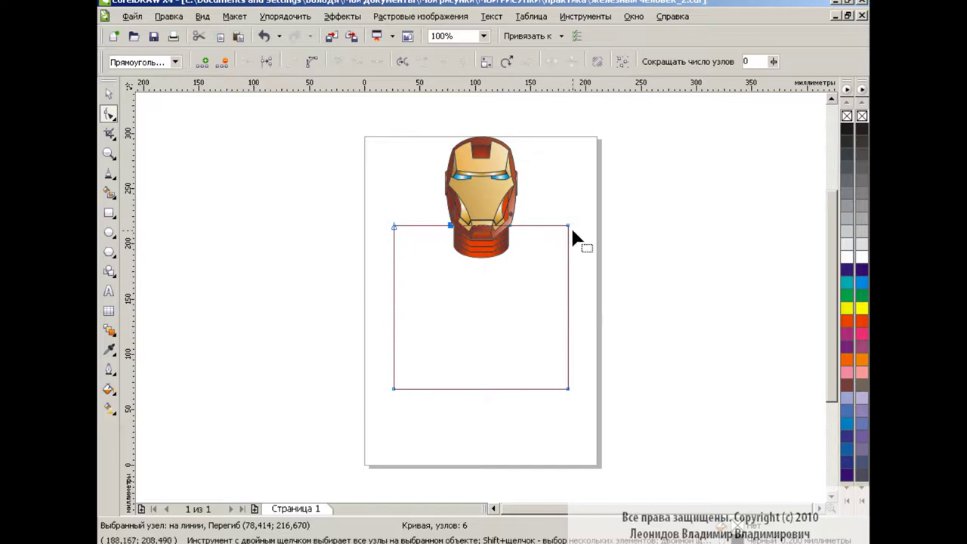
{"action": "left_click_drag", "start_coordinate": [568, 227], "coordinate": [568, 251]}
{"action": "double_click", "coordinate": [393, 367]}
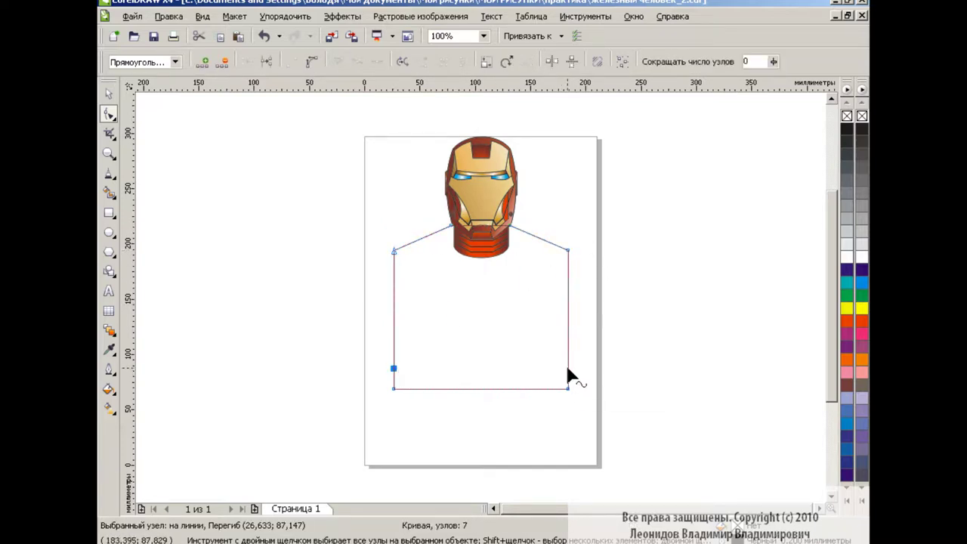
{"action": "mouse_move", "coordinate": [382, 404]}
{"action": "left_mouse_down"}
{"action": "mouse_move", "coordinate": [571, 395]}
{"action": "mouse_move", "coordinate": [560, 404]}
{"action": "mouse_move", "coordinate": [564, 419]}
{"action": "left_mouse_up"}
{"action": "left_click", "coordinate": [552, 62]}
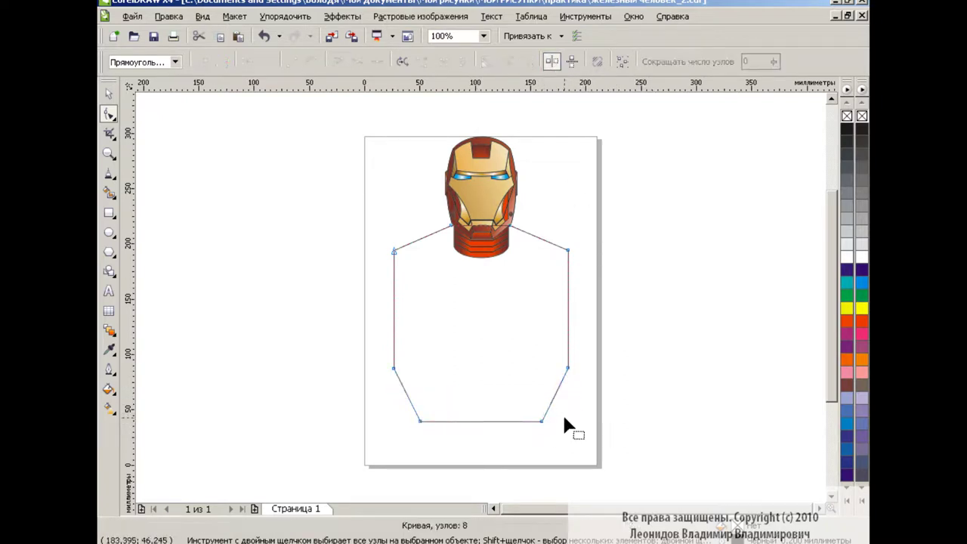
Add two bottom-edge nodes and raise them into a notch at the centre bottom
{"action": "double_click", "coordinate": [440, 420]}
{"action": "double_click", "coordinate": [523, 421]}
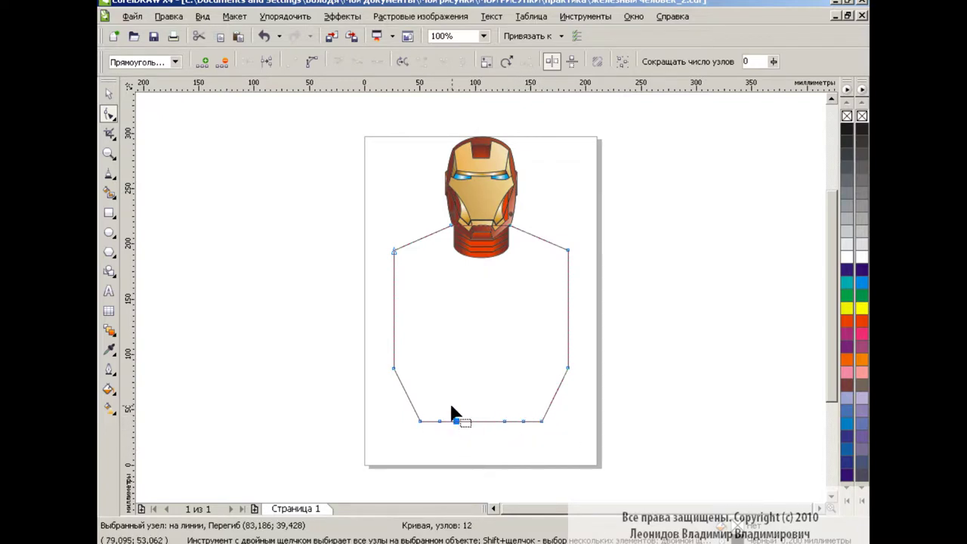
{"action": "left_click", "coordinate": [506, 421], "text": "shift"}
{"action": "left_click_drag", "start_coordinate": [505, 421], "coordinate": [501, 408]}
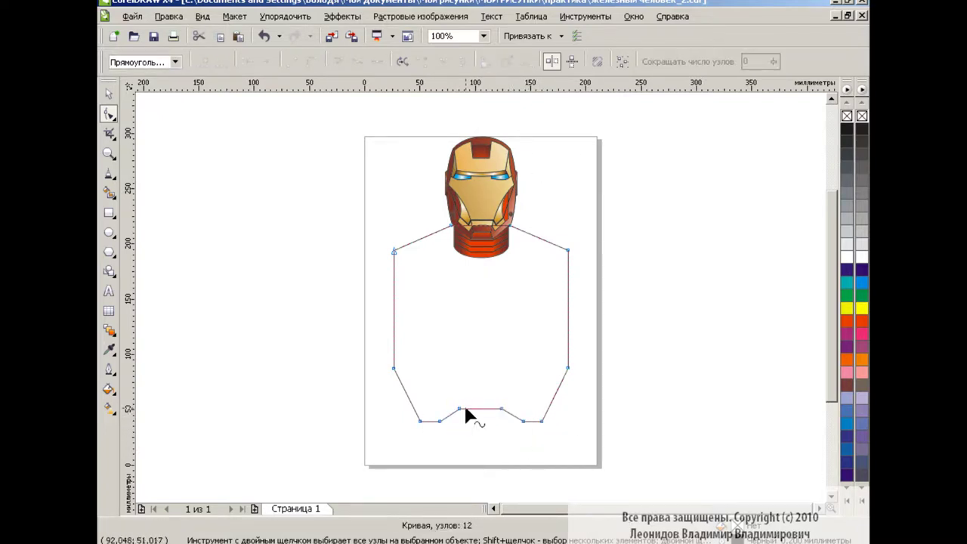
Convert all segments to curves and bow both top edges upward
{"action": "left_click_drag", "start_coordinate": [345, 205], "coordinate": [630, 458]}
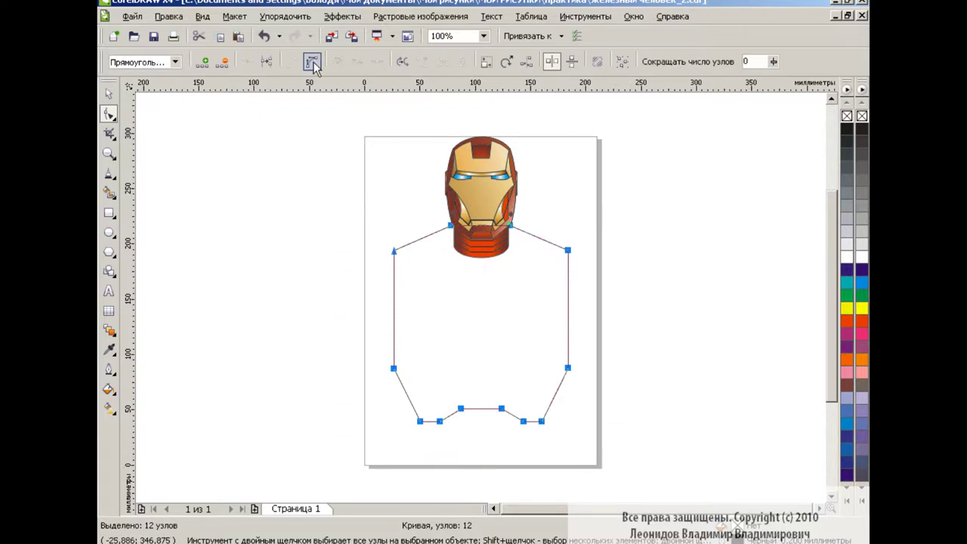
{"action": "left_click", "coordinate": [312, 64]}
{"action": "left_click_drag", "start_coordinate": [539, 240], "coordinate": [538, 230]}
{"action": "left_click_drag", "start_coordinate": [425, 238], "coordinate": [421, 233]}
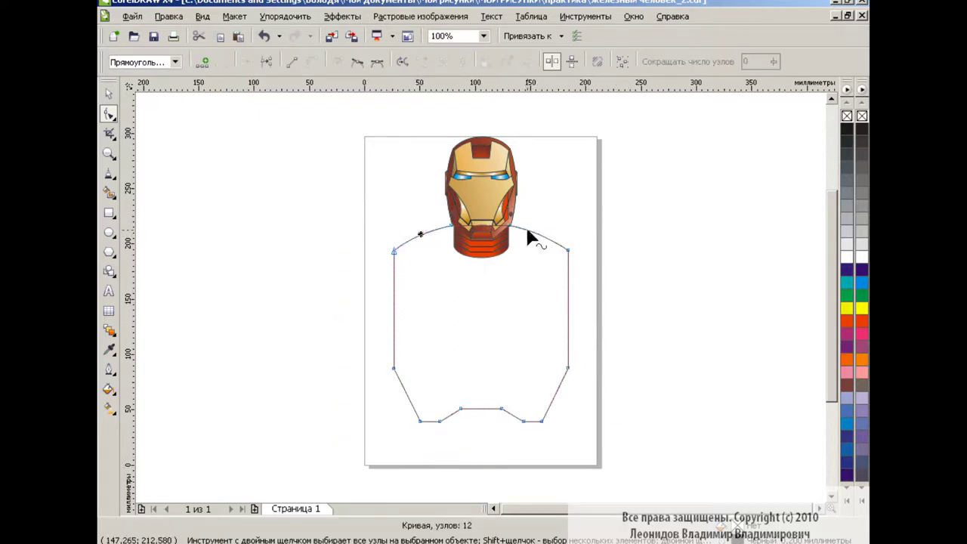
Zoom in to 400% and round off the bottom notch
{"action": "left_click", "coordinate": [482, 36]}
{"action": "left_click", "coordinate": [439, 158]}
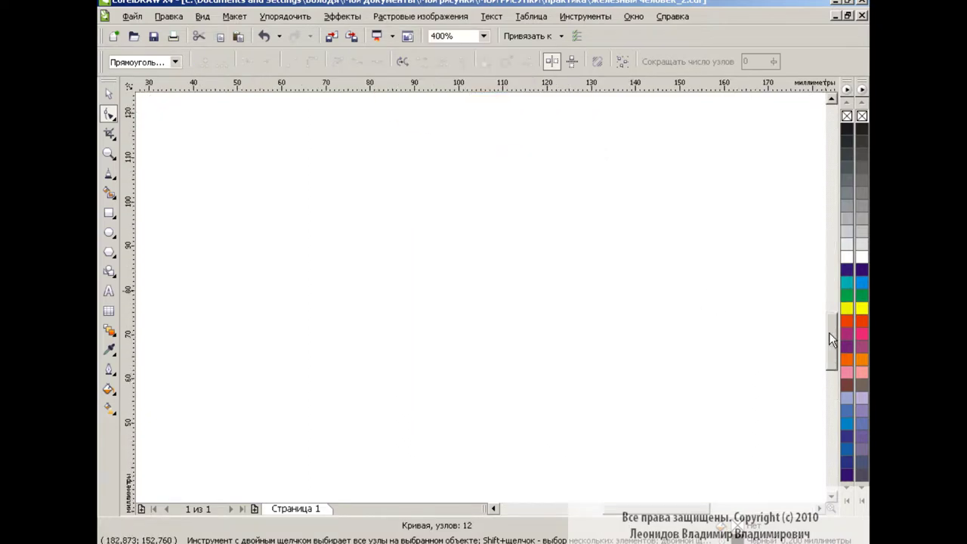
{"action": "key", "text": "Return"}
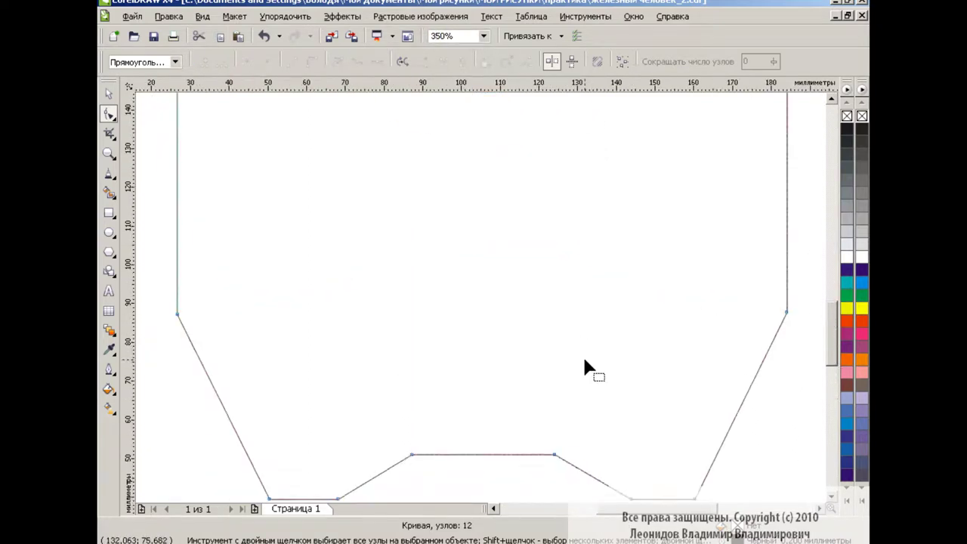
{"action": "left_click", "coordinate": [554, 384]}
{"action": "left_click", "coordinate": [361, 68]}
{"action": "mouse_move", "coordinate": [484, 384]}
{"action": "left_mouse_down"}
{"action": "mouse_move", "coordinate": [443, 378]}
{"action": "mouse_move", "coordinate": [491, 384]}
{"action": "left_mouse_up"}
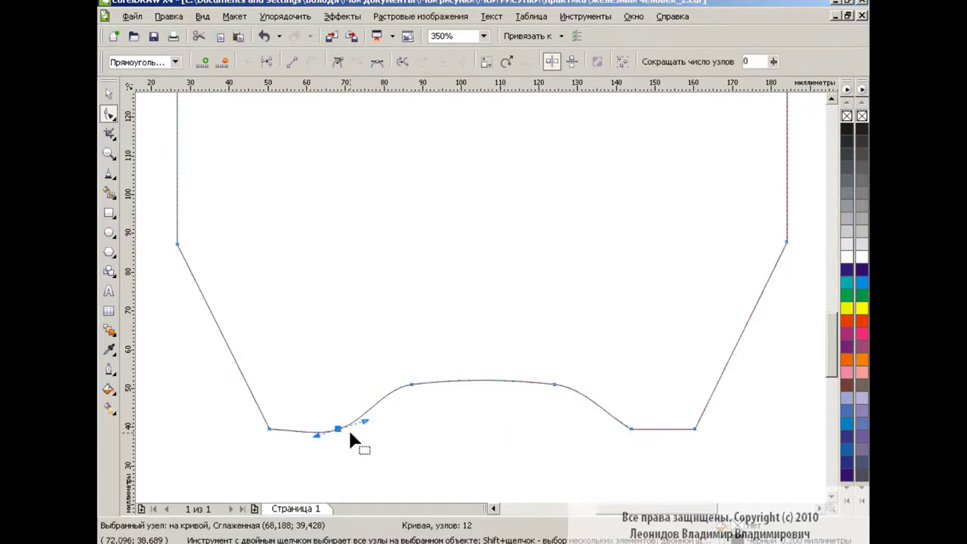
Curve the lower right side and make the bottom-left node smooth, moving it up
{"action": "left_click", "coordinate": [631, 428]}
{"action": "left_click_drag", "start_coordinate": [631, 429], "coordinate": [632, 423]}
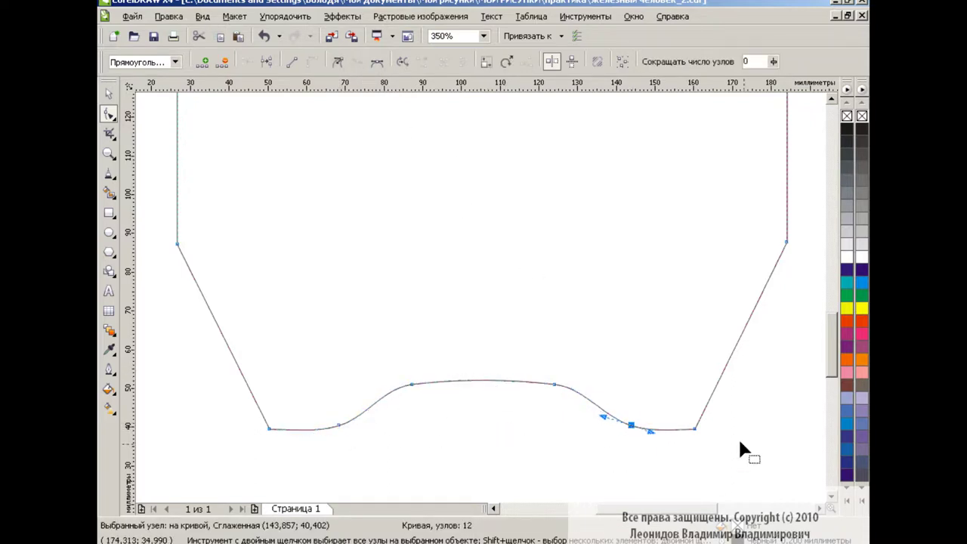
{"action": "left_click_drag", "start_coordinate": [695, 421], "coordinate": [745, 371]}
{"action": "left_click", "coordinate": [270, 429]}
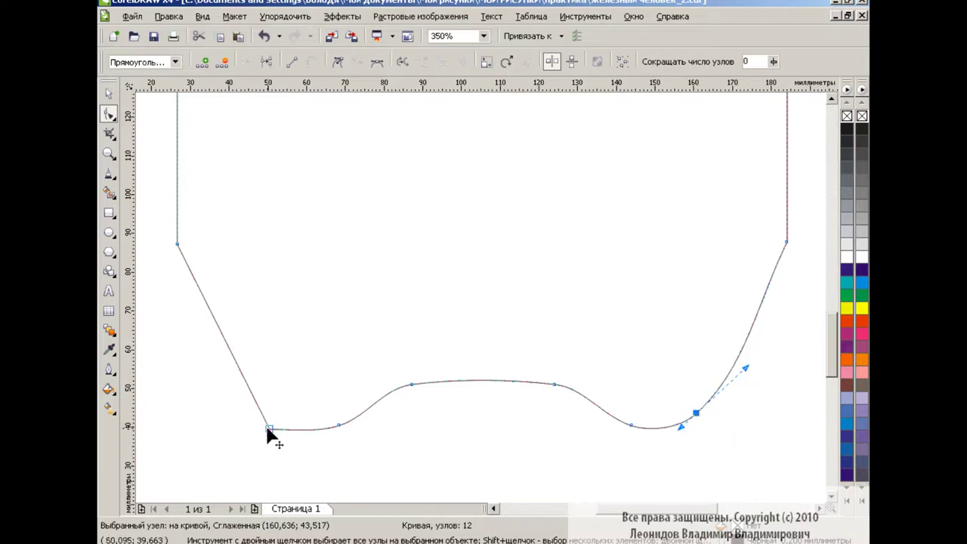
{"action": "key", "text": "s"}
{"action": "left_click_drag", "start_coordinate": [270, 430], "coordinate": [268, 412]}
{"action": "left_click", "coordinate": [490, 502]}
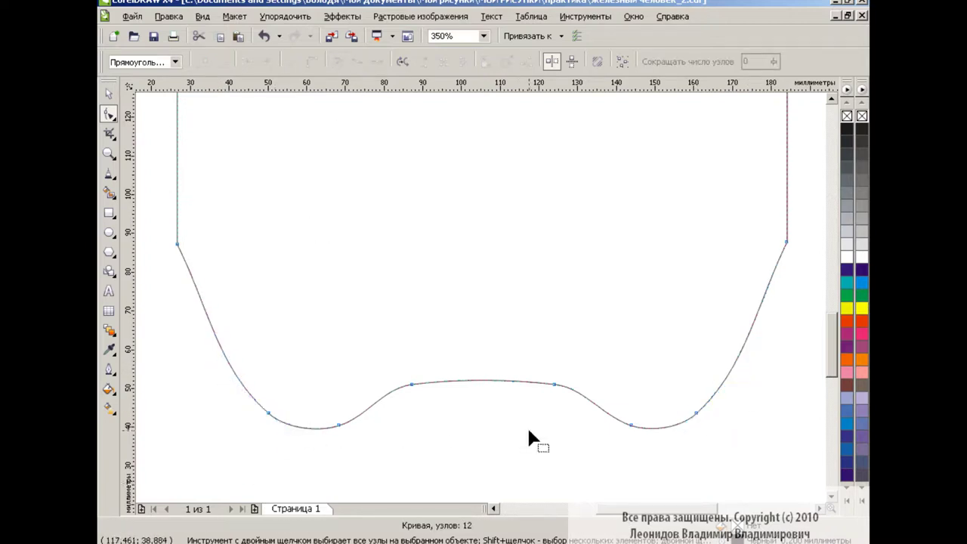
Smooth both side nodes and reshape the left side curve at 200% zoom
{"action": "left_click", "coordinate": [787, 241]}
{"action": "left_click", "coordinate": [377, 62]}
{"action": "left_click", "coordinate": [177, 243]}
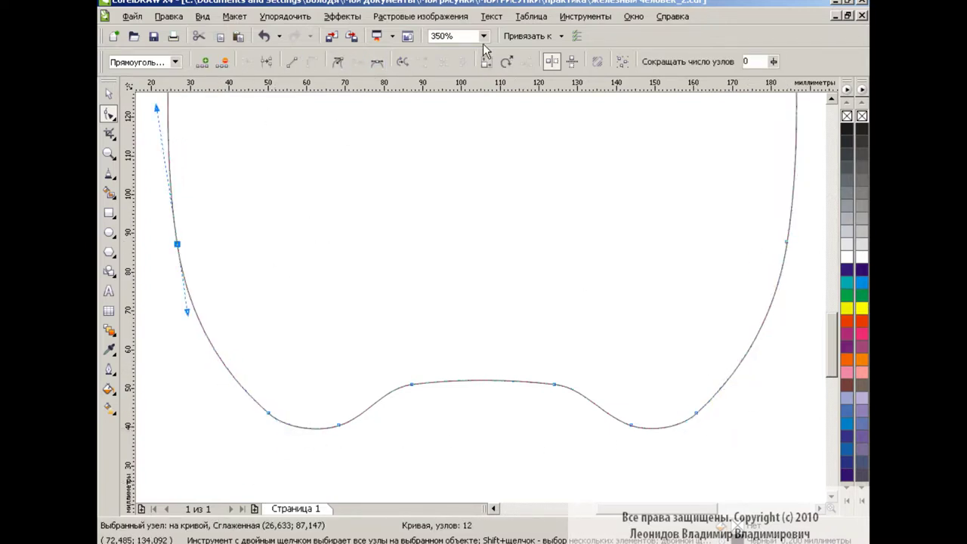
{"action": "left_click", "coordinate": [378, 61]}
{"action": "left_click", "coordinate": [483, 35]}
{"action": "left_click", "coordinate": [453, 139]}
{"action": "scroll", "coordinate": [828, 334], "scroll_direction": "up", "scroll_amount": 3}
{"action": "left_click", "coordinate": [654, 368]}
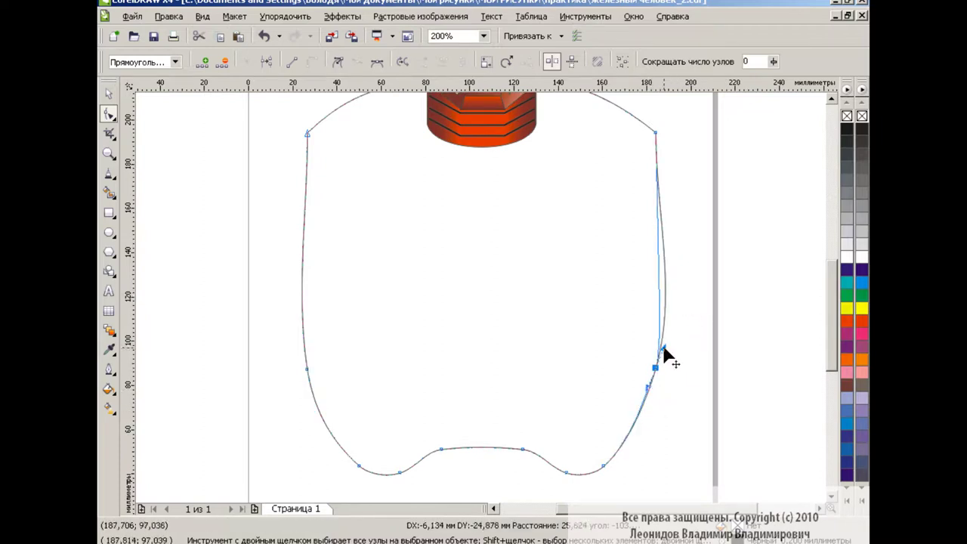
{"action": "left_click", "coordinate": [307, 368]}
{"action": "mouse_move", "coordinate": [295, 335]}
{"action": "left_mouse_down"}
{"action": "mouse_move", "coordinate": [315, 390]}
{"action": "mouse_move", "coordinate": [295, 343]}
{"action": "left_mouse_up"}
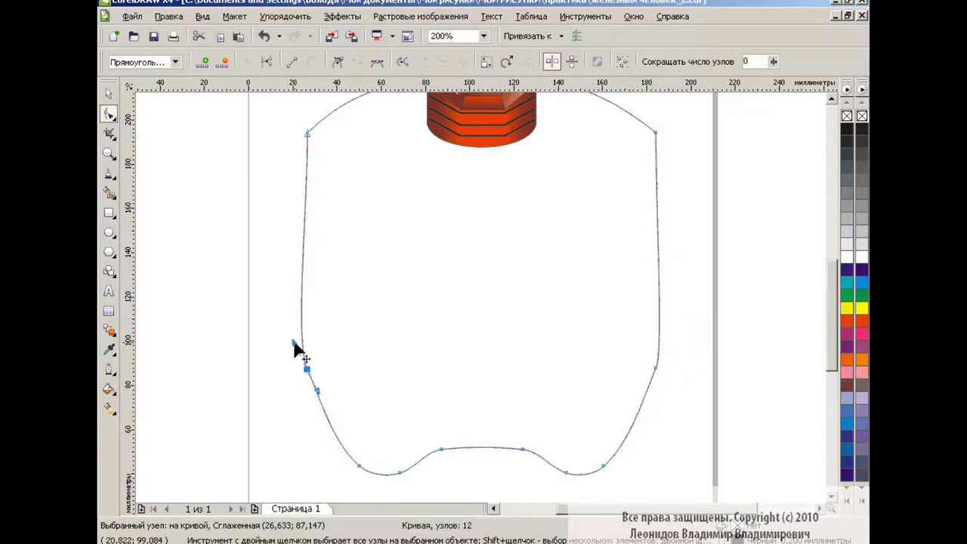
{"action": "key", "text": "space"}
Draw a Bezier curve marking the right shoulder plate's inner edge and adjust its nodes
{"action": "left_click", "coordinate": [483, 36]}
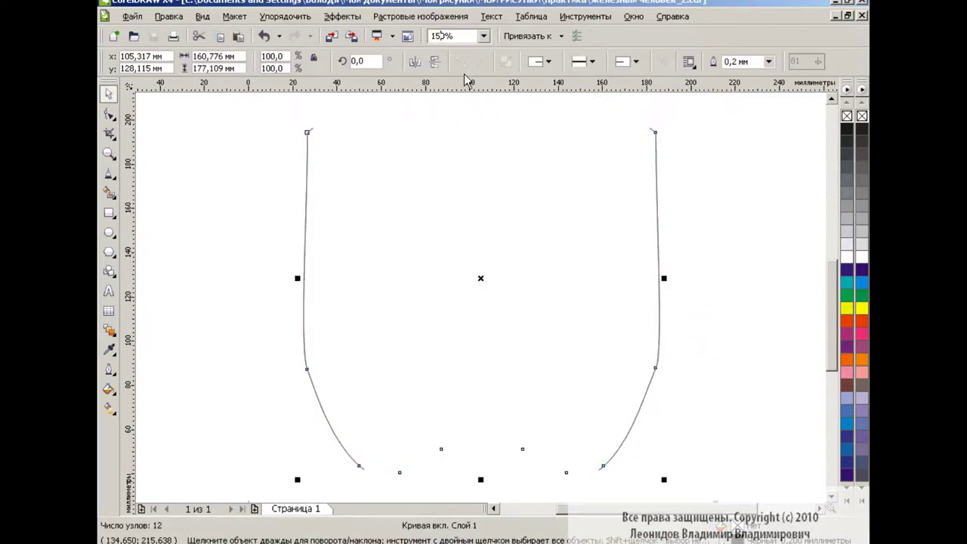
{"action": "left_click", "coordinate": [109, 172]}
{"action": "left_click", "coordinate": [142, 201]}
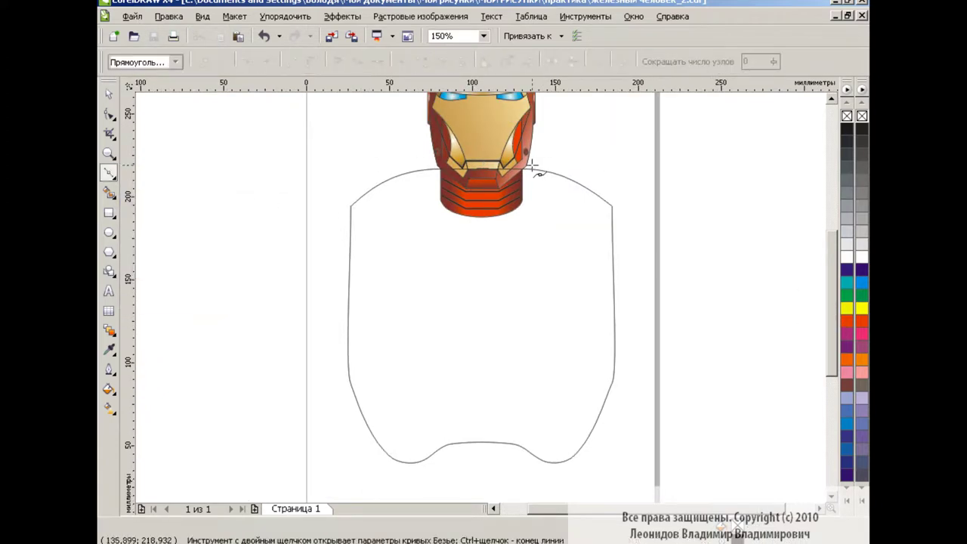
{"action": "left_click", "coordinate": [526, 207]}
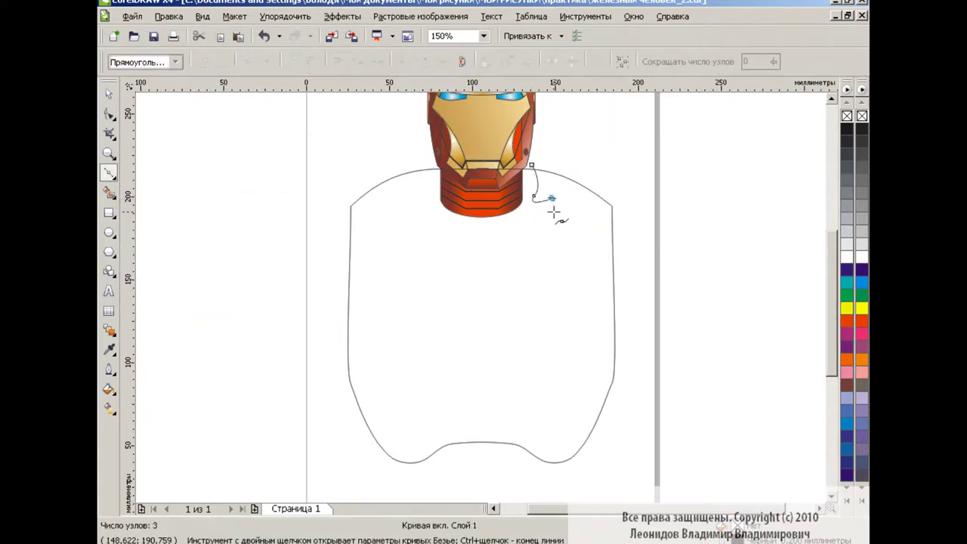
{"action": "key", "text": "F10"}
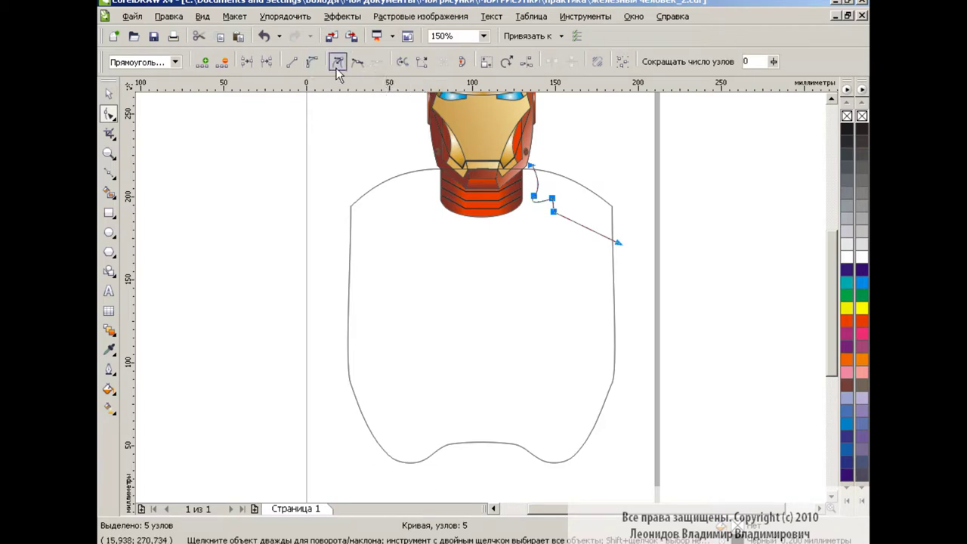
{"action": "left_click", "coordinate": [552, 198]}
{"action": "left_click_drag", "start_coordinate": [553, 198], "coordinate": [545, 199]}
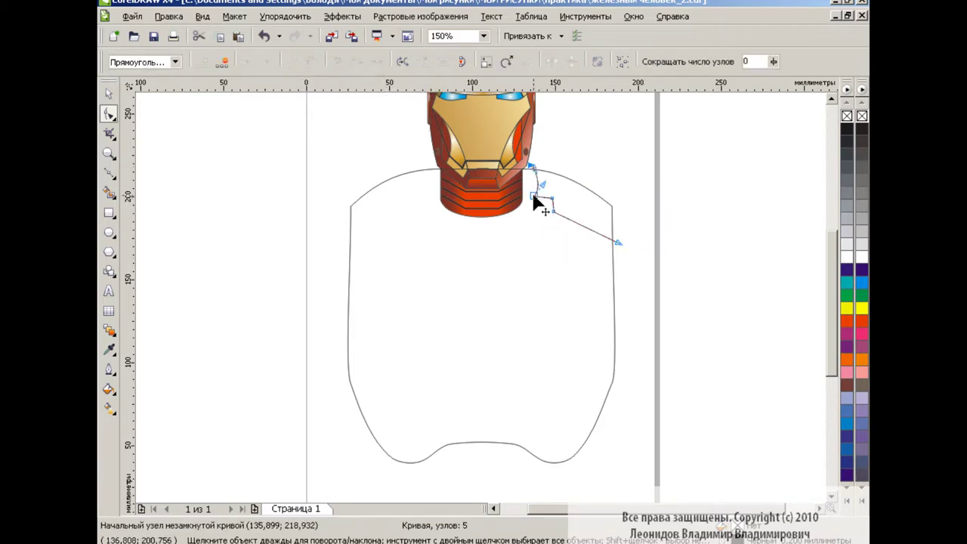
{"action": "left_click", "coordinate": [618, 243]}
{"action": "left_click", "coordinate": [637, 207]}
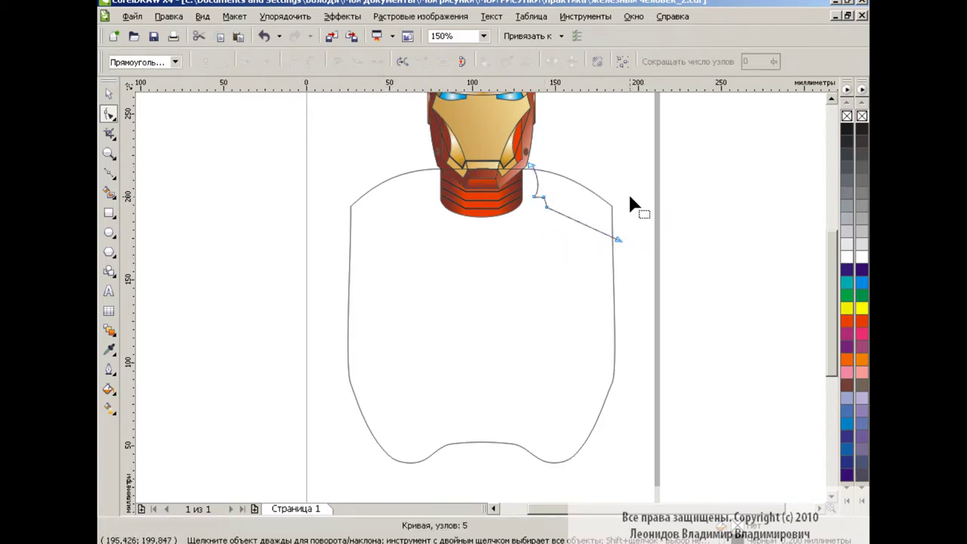
Smart Fill the right shoulder orange, then mirror a copy onto the left shoulder
{"action": "left_click", "coordinate": [109, 193]}
{"action": "left_click", "coordinate": [582, 208]}
{"action": "key", "text": "space"}
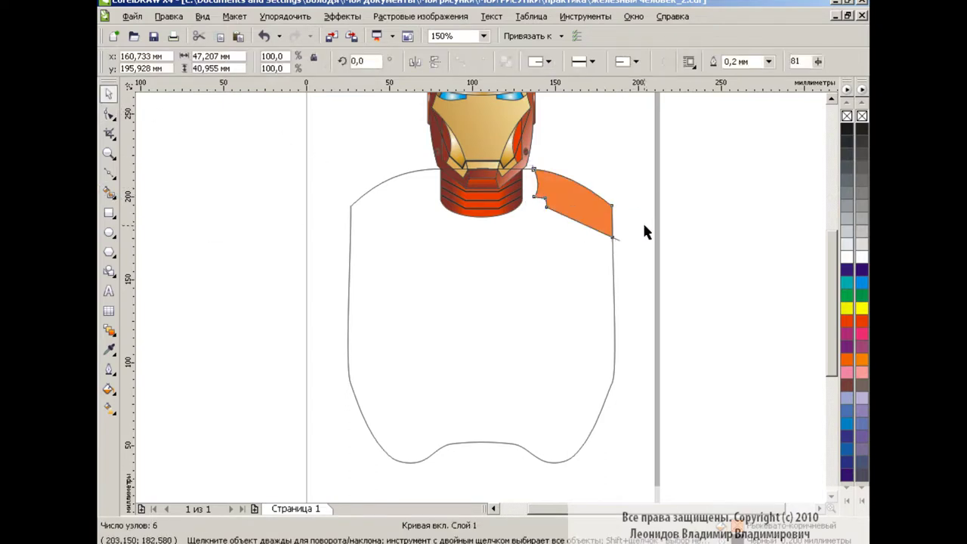
{"action": "left_click", "coordinate": [237, 39]}
{"action": "left_click", "coordinate": [415, 62]}
{"action": "left_click_drag", "start_coordinate": [574, 196], "coordinate": [384, 198]}
{"action": "left_click", "coordinate": [434, 204]}
Duplicate the body outline lower down and spread its two top nodes apart
{"action": "left_click", "coordinate": [265, 293]}
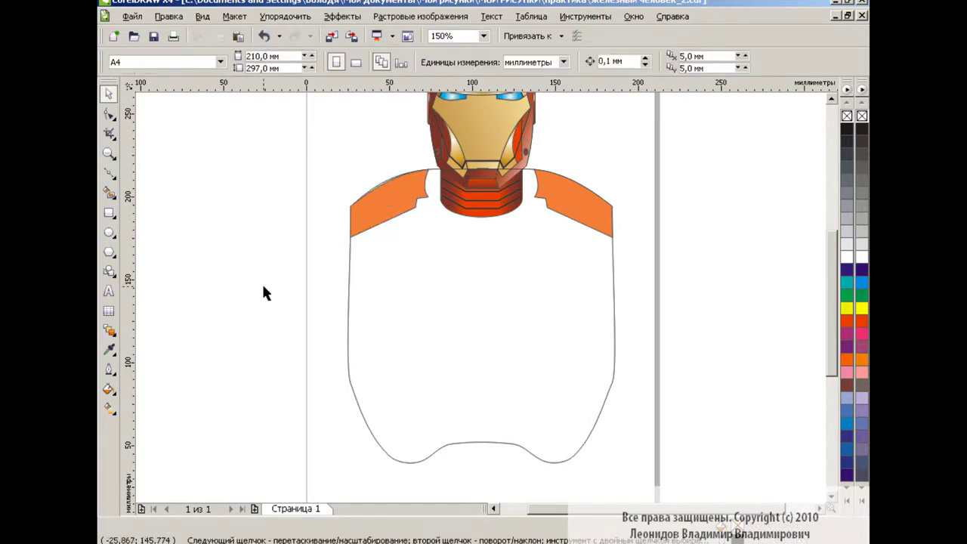
{"action": "left_click", "coordinate": [490, 298]}
{"action": "left_click_drag", "start_coordinate": [485, 248], "coordinate": [485, 284]}
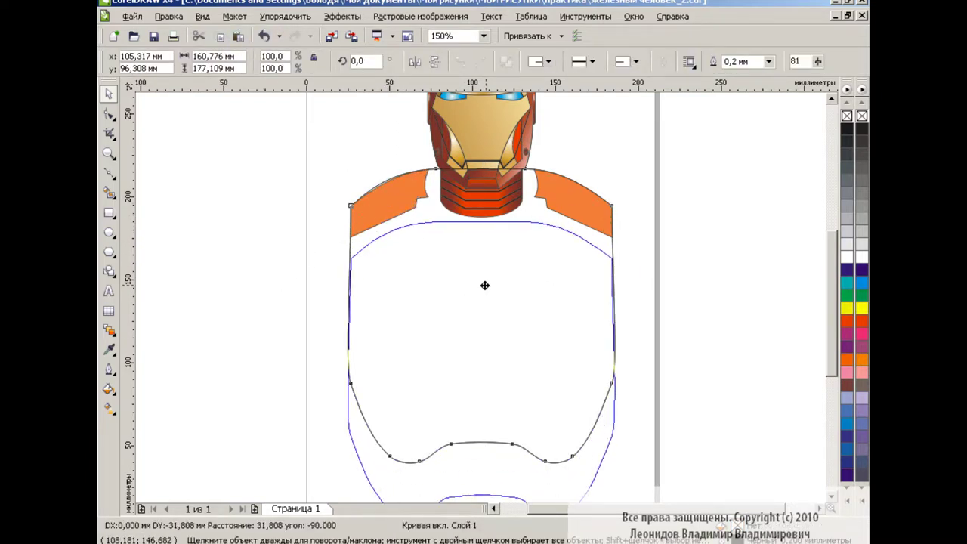
{"action": "key", "text": "F10"}
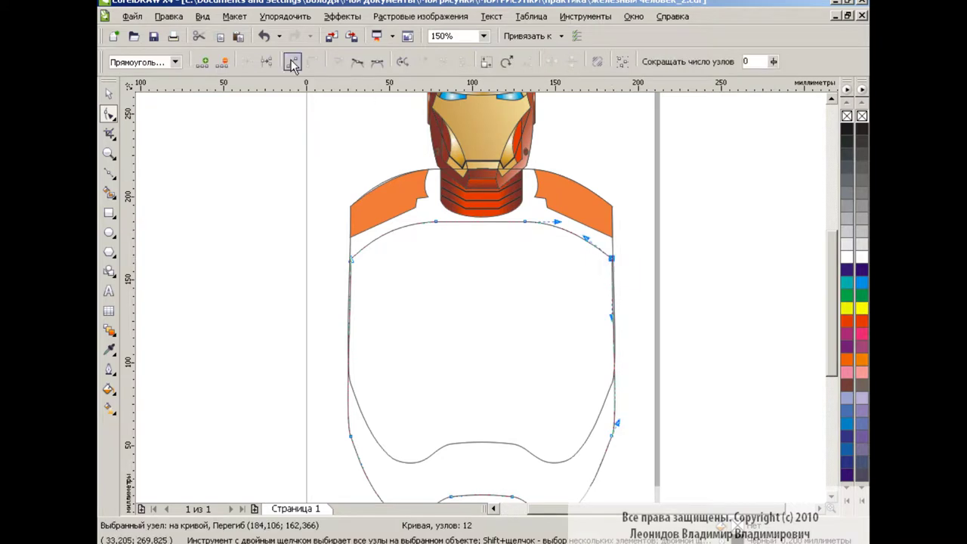
{"action": "left_click", "coordinate": [436, 222]}
{"action": "left_click", "coordinate": [525, 222], "text": "shift"}
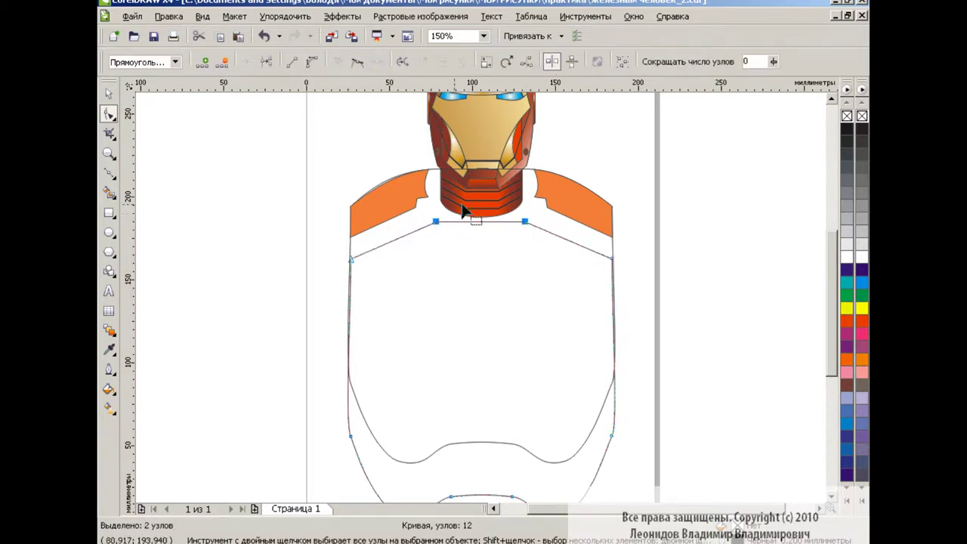
{"action": "left_click_drag", "start_coordinate": [526, 224], "coordinate": [555, 216]}
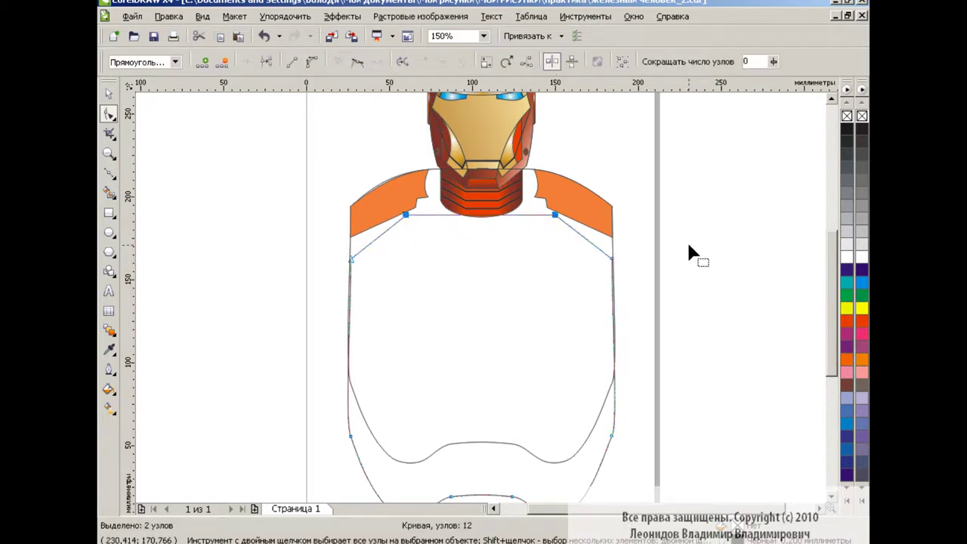
Add two more nodes on the top edge and raise them slightly
{"action": "double_click", "coordinate": [528, 216]}
{"action": "double_click", "coordinate": [433, 216]}
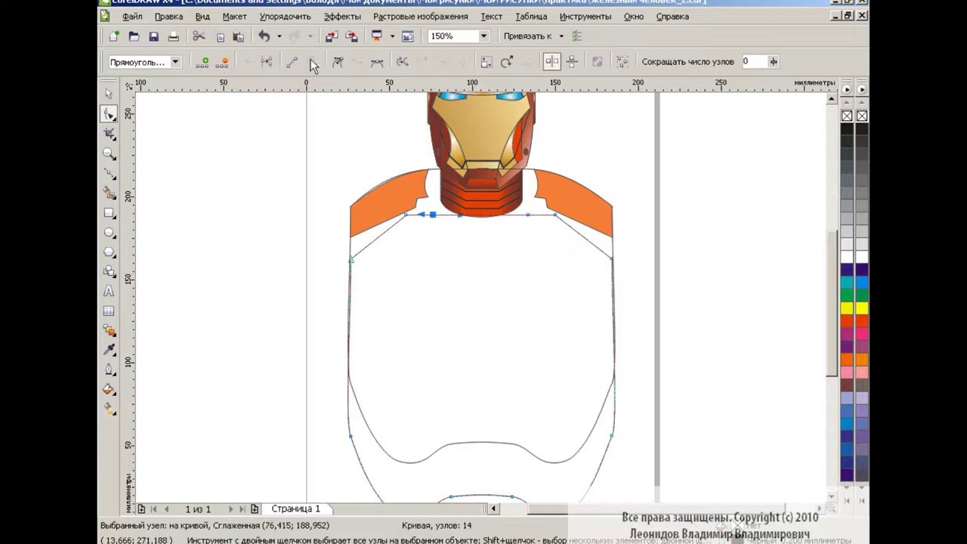
{"action": "key", "text": "Tab"}
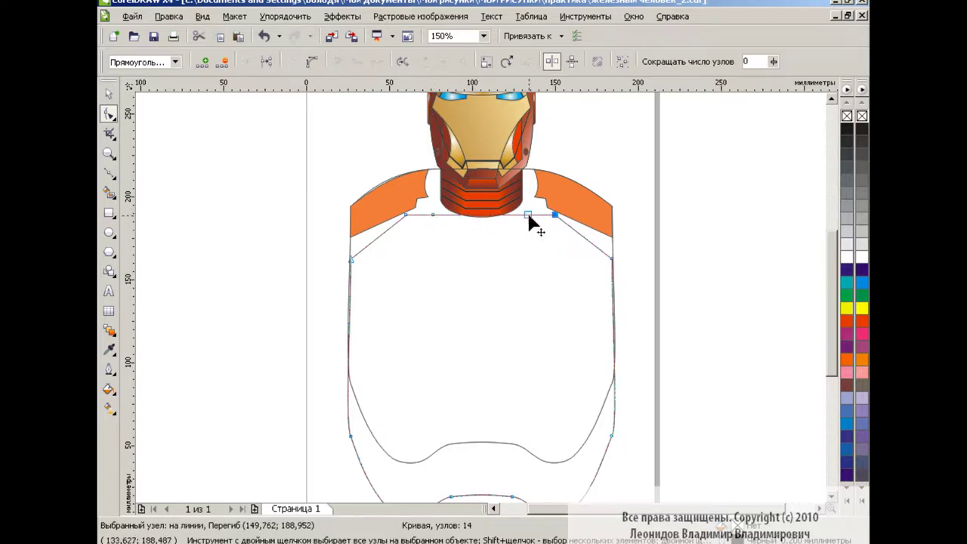
{"action": "left_click_drag", "start_coordinate": [527, 215], "coordinate": [528, 209]}
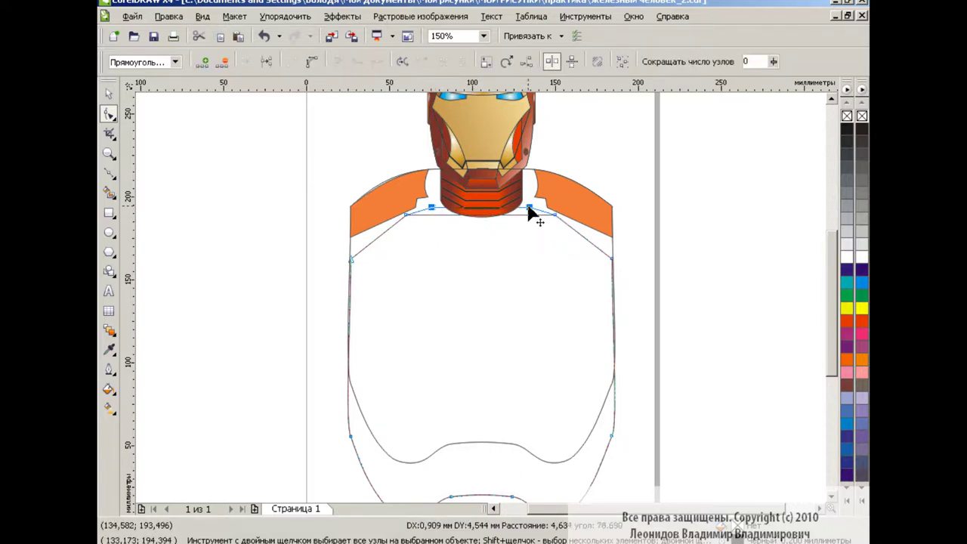
Add neck nodes, lower them, and round the neckline into a smooth curve
{"action": "double_click", "coordinate": [478, 208]}
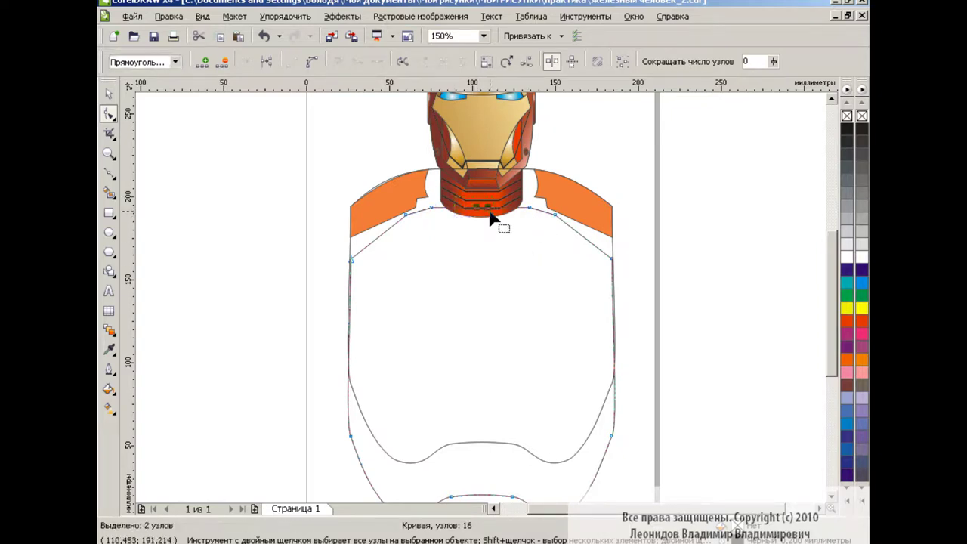
{"action": "left_click_drag", "start_coordinate": [490, 214], "coordinate": [486, 251]}
{"action": "left_click_drag", "start_coordinate": [352, 184], "coordinate": [616, 264]}
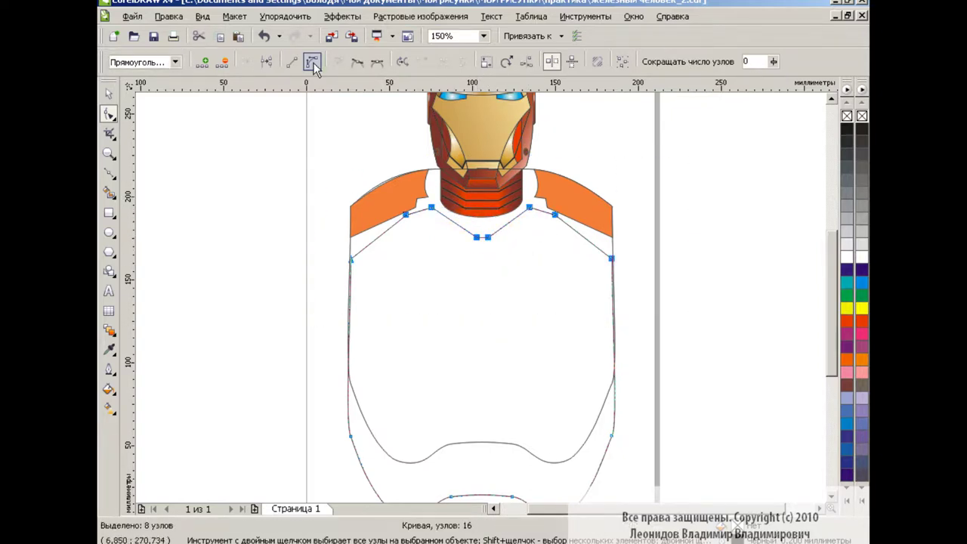
{"action": "left_click", "coordinate": [511, 230]}
{"action": "left_click_drag", "start_coordinate": [508, 222], "coordinate": [448, 233]}
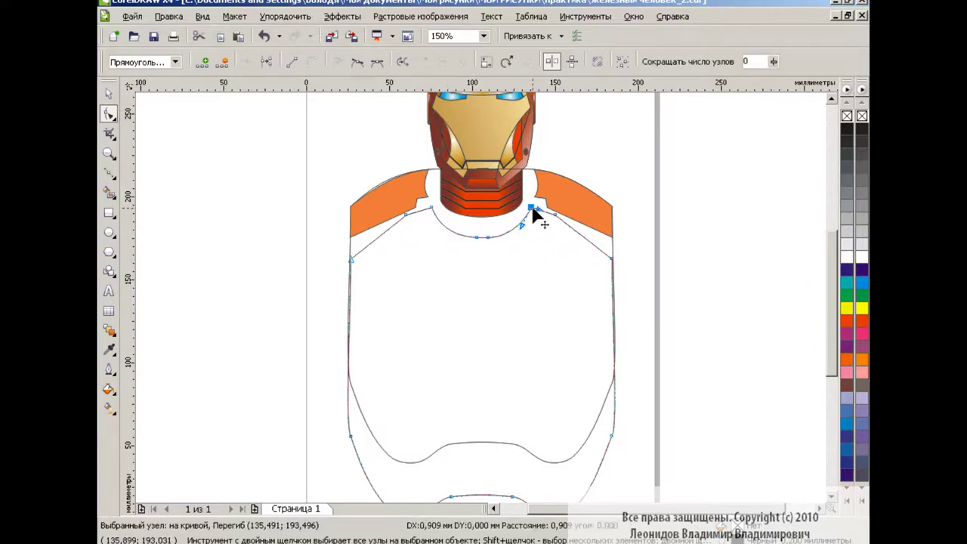
{"action": "key", "text": "F6"}
{"action": "left_click", "coordinate": [483, 36]}
Cut a small rectangle from the neckline centre using Back Minus Front at 200% zoom
{"action": "left_click", "coordinate": [445, 148]}
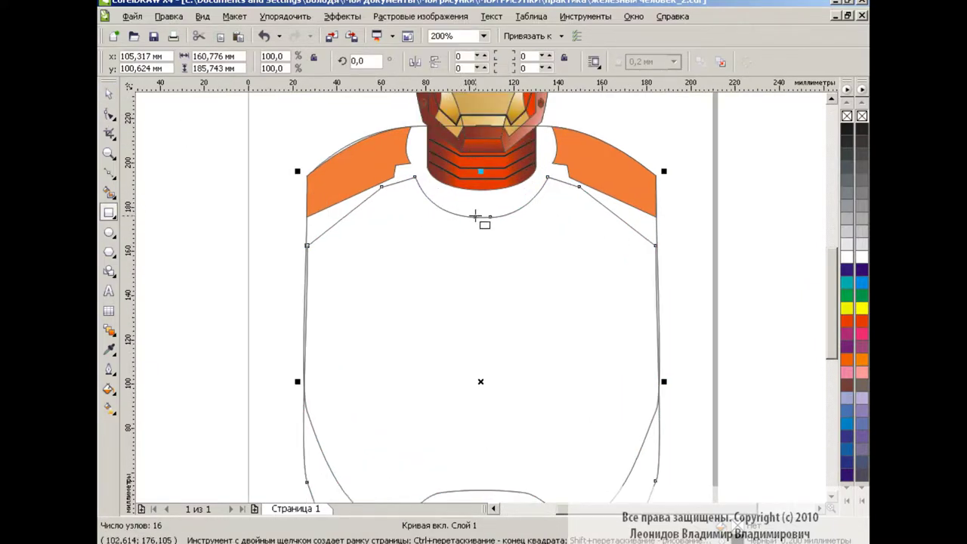
{"action": "left_click_drag", "start_coordinate": [475, 215], "coordinate": [489, 239]}
{"action": "key", "text": "space"}
{"action": "left_click", "coordinate": [589, 282], "text": "shift"}
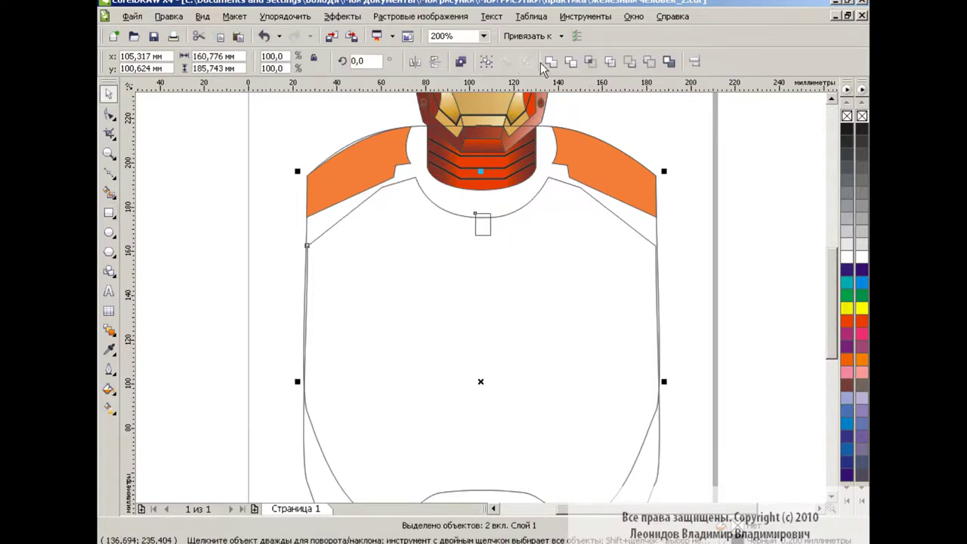
{"action": "left_click", "coordinate": [743, 268]}
{"action": "left_click", "coordinate": [316, 239]}
{"action": "left_click", "coordinate": [490, 231], "text": "shift"}
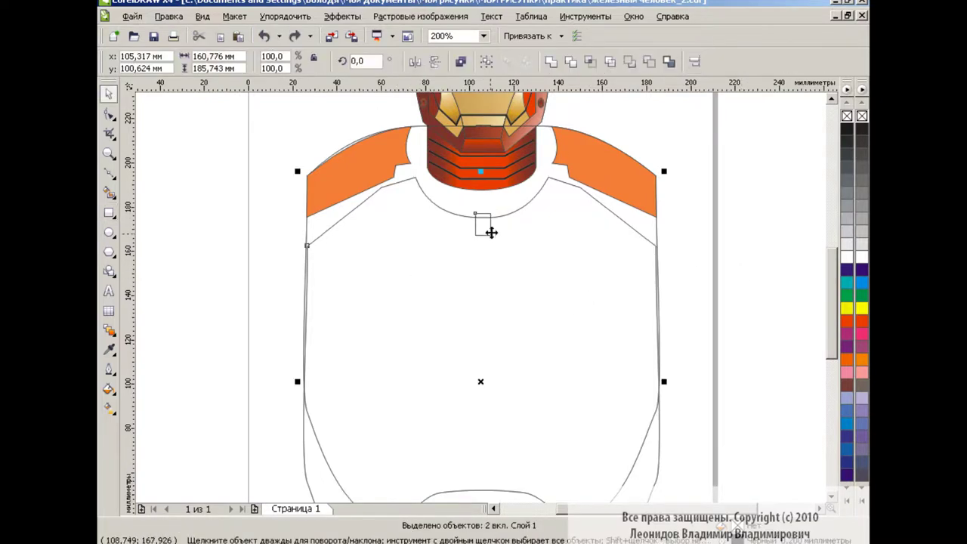
{"action": "left_click", "coordinate": [647, 60]}
{"action": "left_click", "coordinate": [555, 263]}
{"action": "type", "text": "150"}
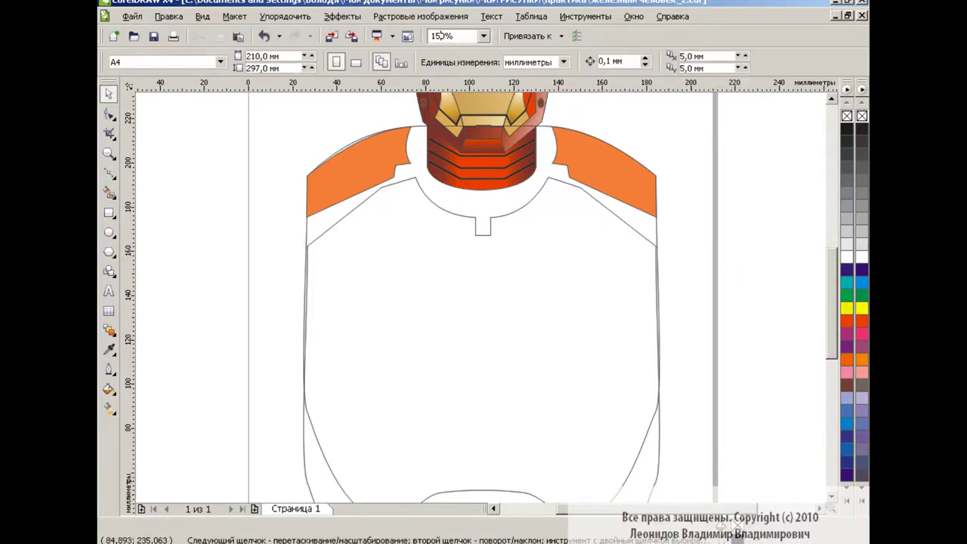
Zoom back to 150% and Smart Fill the chest body pale yellow
{"action": "key", "text": "Return"}
{"action": "left_click", "coordinate": [109, 193]}
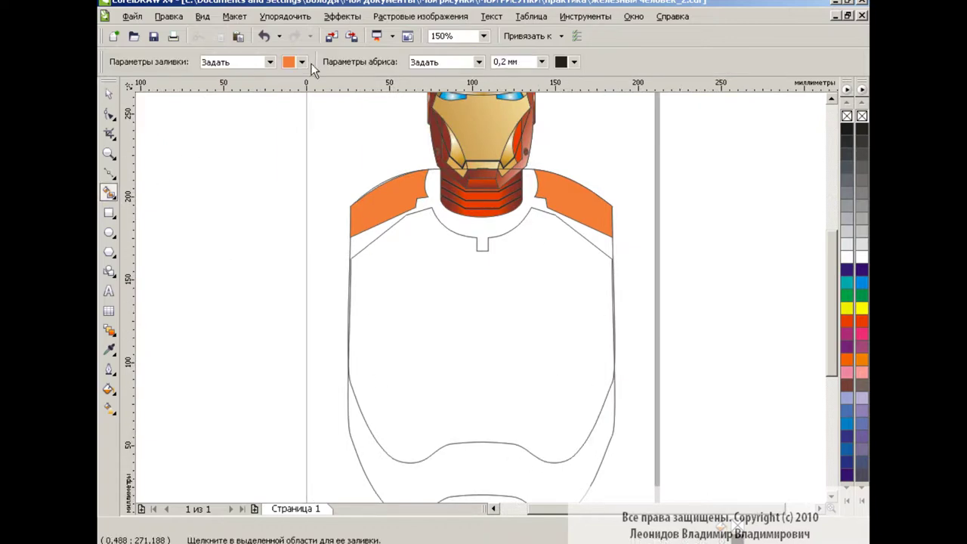
{"action": "left_click", "coordinate": [295, 63]}
{"action": "left_click", "coordinate": [332, 151]}
{"action": "left_click", "coordinate": [479, 282]}
{"action": "key", "text": "space"}
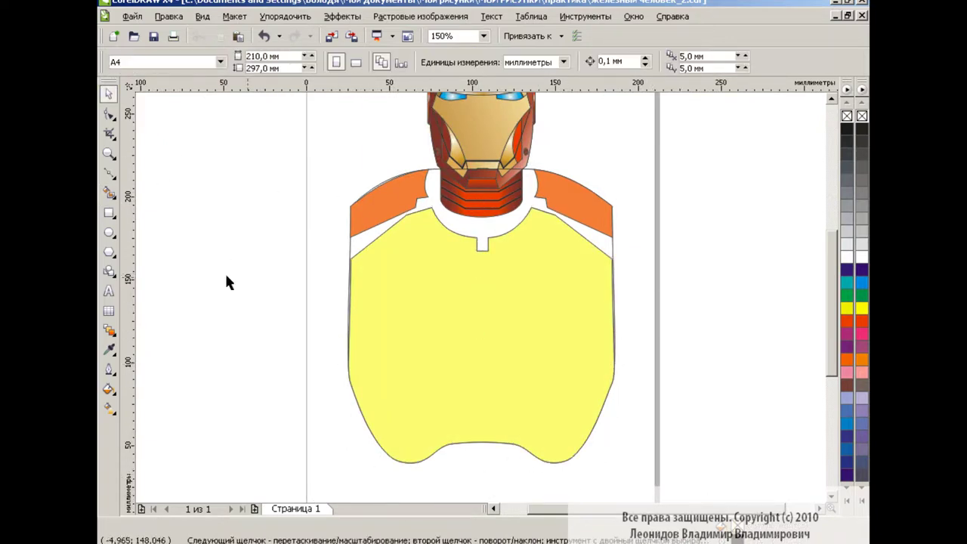
{"action": "key", "text": "F7"}
Draw a circle on the chest and centre it horizontally on the body
{"action": "left_click_drag", "start_coordinate": [453, 302], "coordinate": [504, 344]}
{"action": "key", "text": "space"}
{"action": "left_click", "coordinate": [557, 287], "text": "shift"}
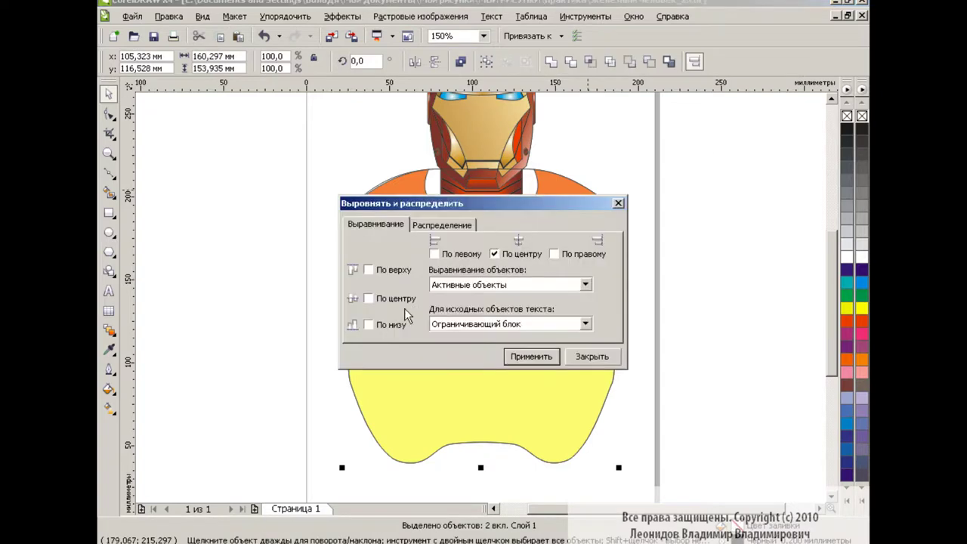
{"action": "left_click", "coordinate": [404, 306]}
{"action": "key", "text": "Return"}
{"action": "key", "text": "Escape"}
{"action": "key", "text": "Escape"}
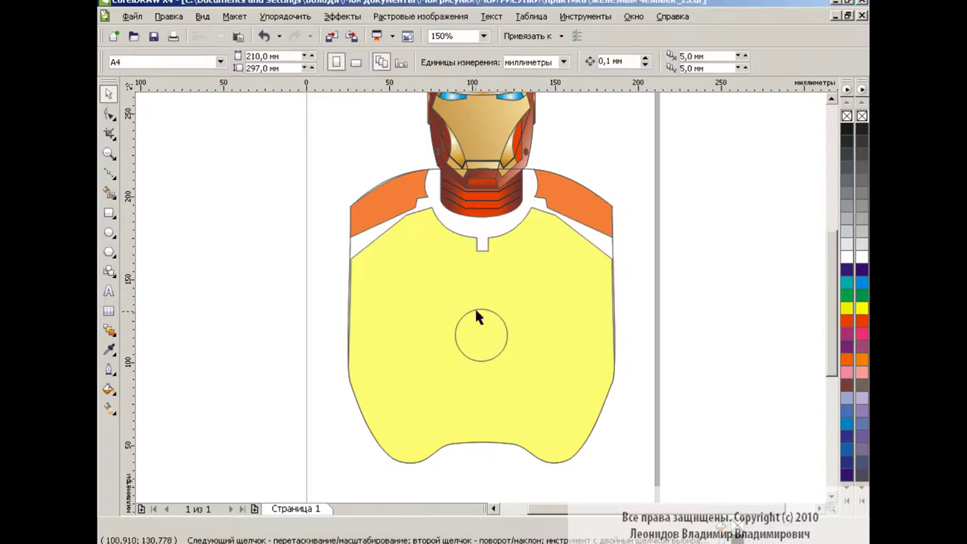
Draw a small rounded rectangle, tilt it and move it down beside the neck
{"action": "left_click", "coordinate": [478, 317]}
{"action": "left_click", "coordinate": [642, 300]}
{"action": "left_click", "coordinate": [482, 314]}
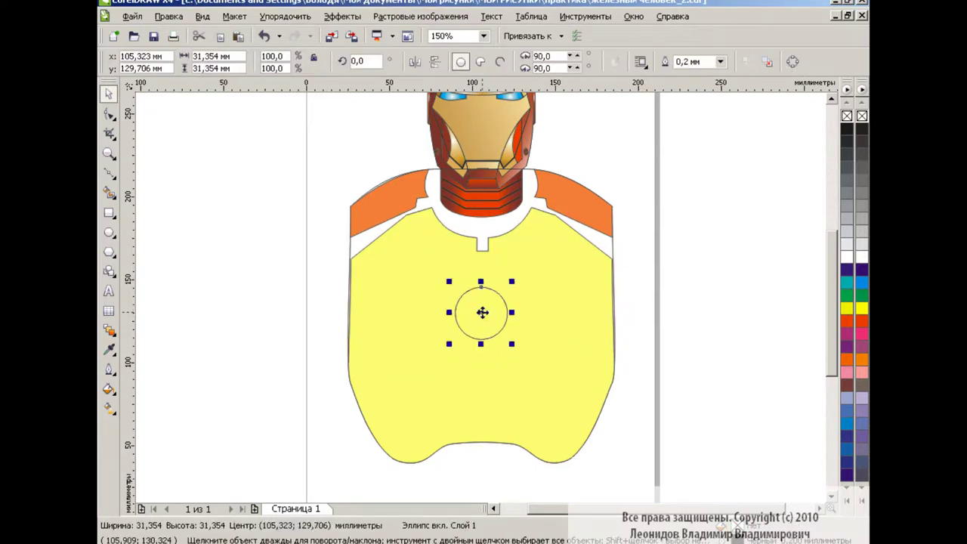
{"action": "key", "text": "F6"}
{"action": "scroll", "coordinate": [572, 194], "scroll_direction": "up", "scroll_amount": 3}
{"action": "scroll", "coordinate": [197, 259], "scroll_direction": "up", "scroll_amount": 3}
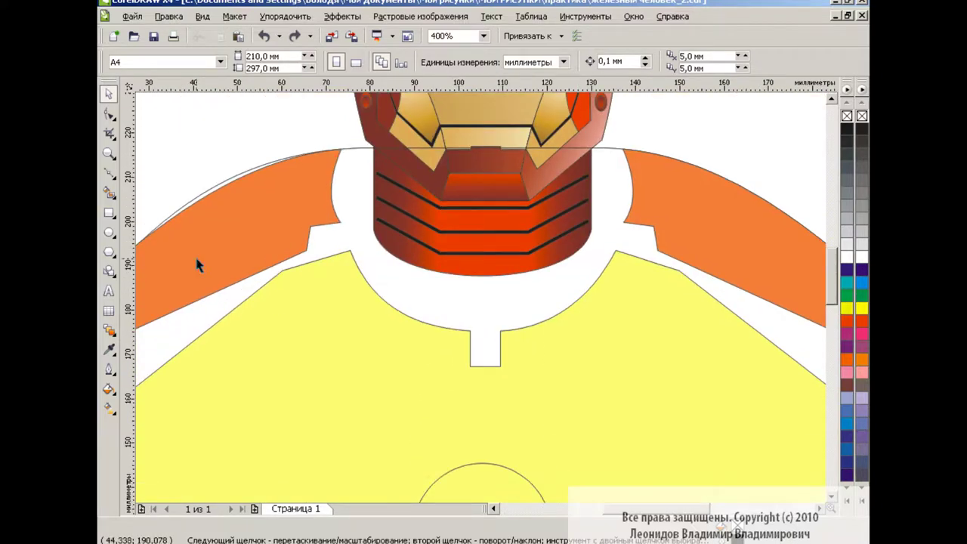
{"action": "left_click_drag", "start_coordinate": [217, 117], "coordinate": [325, 144]}
{"action": "key", "text": "space"}
{"action": "left_click", "coordinate": [222, 124]}
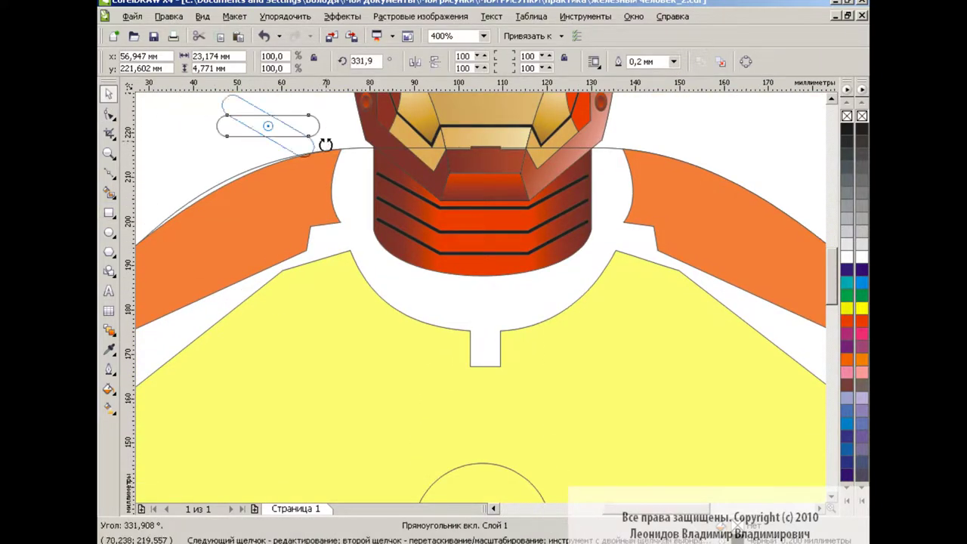
{"action": "left_click_drag", "start_coordinate": [269, 126], "coordinate": [414, 287]}
Shrink the rounded rectangle, position a second small rounded shape and combine the two
{"action": "key", "text": "F10"}
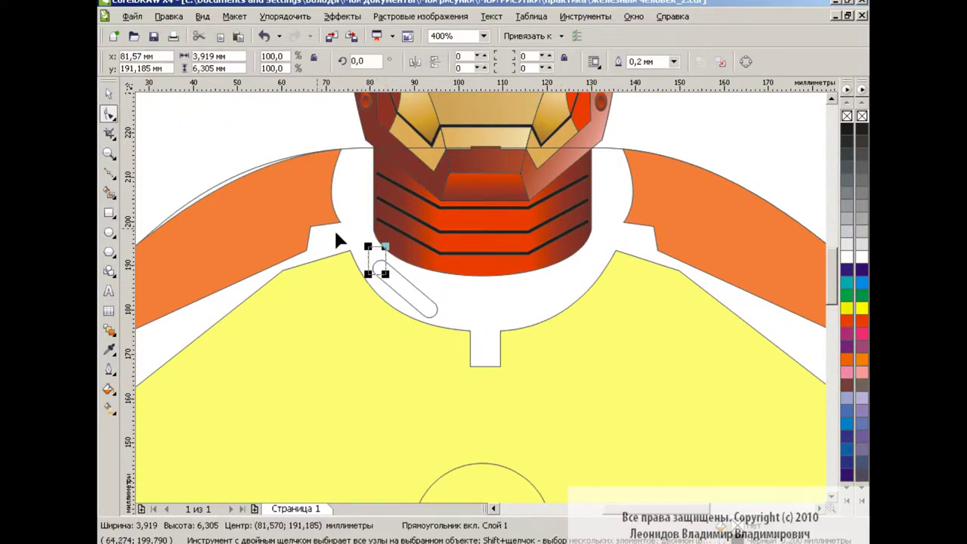
{"action": "key", "text": "space"}
{"action": "left_click_drag", "start_coordinate": [394, 240], "coordinate": [432, 312]}
{"action": "left_click", "coordinate": [421, 287]}
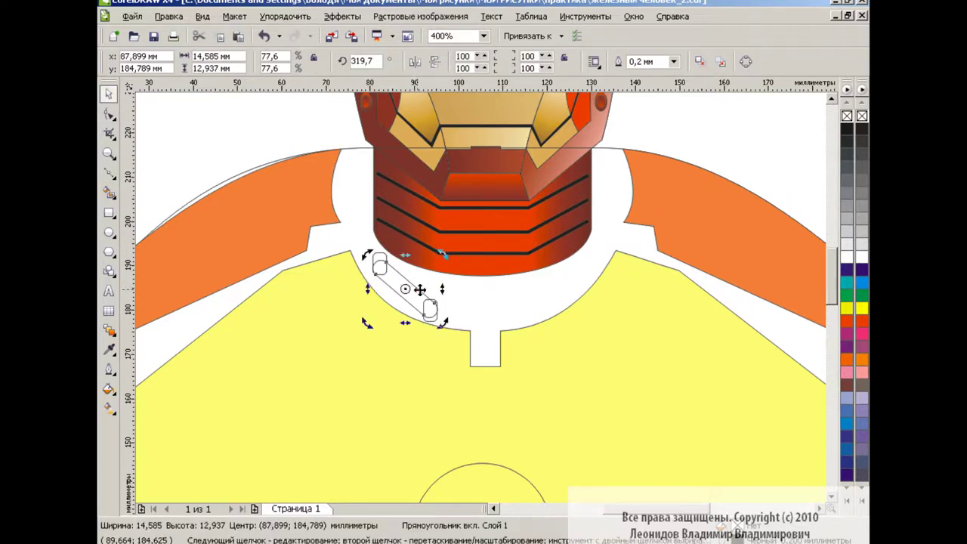
{"action": "left_click", "coordinate": [380, 265]}
{"action": "left_click_drag", "start_coordinate": [380, 264], "coordinate": [432, 313]}
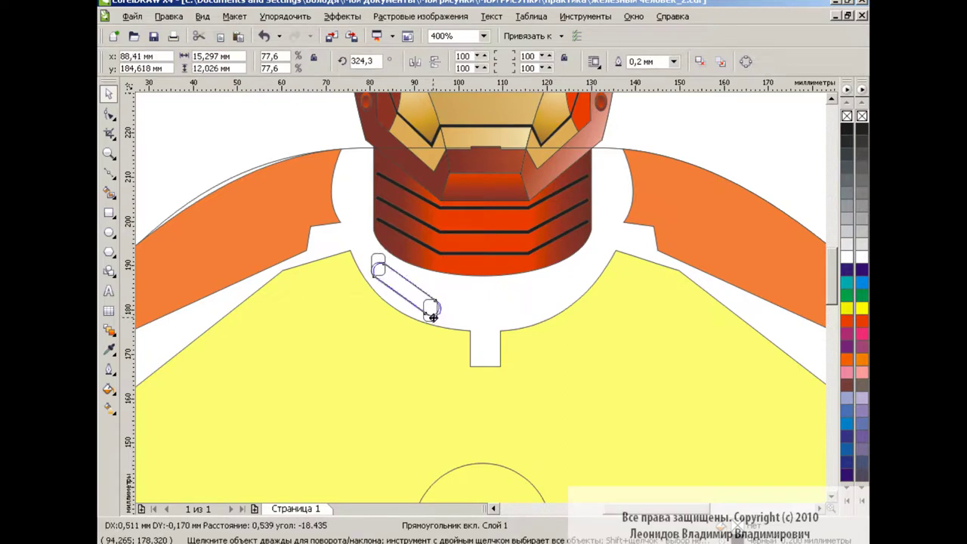
{"action": "left_click", "coordinate": [378, 264], "text": "shift"}
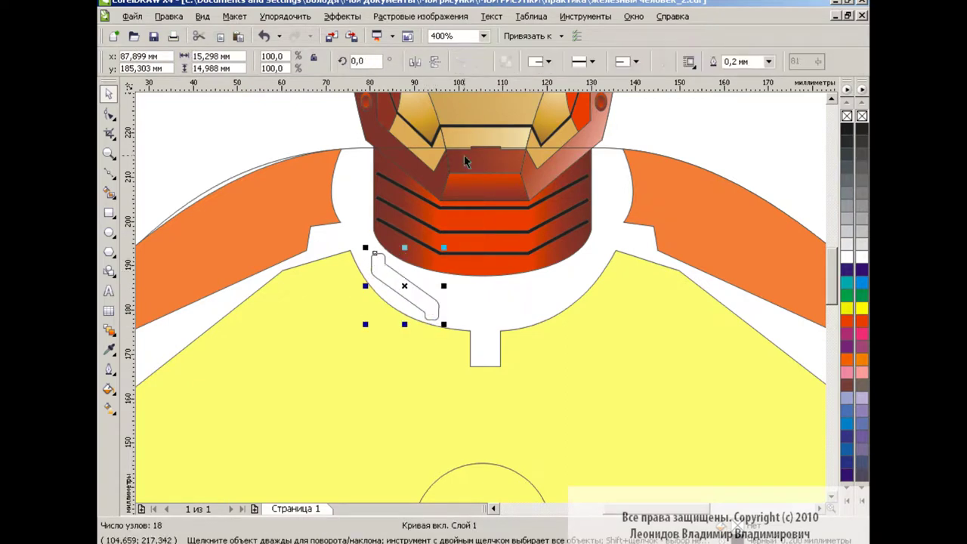
{"action": "left_click", "coordinate": [110, 387]}
Give the combined bar a custom dark-grey fountain fill angled at 100°
{"action": "left_click", "coordinate": [166, 408]}
{"action": "left_click", "coordinate": [420, 262]}
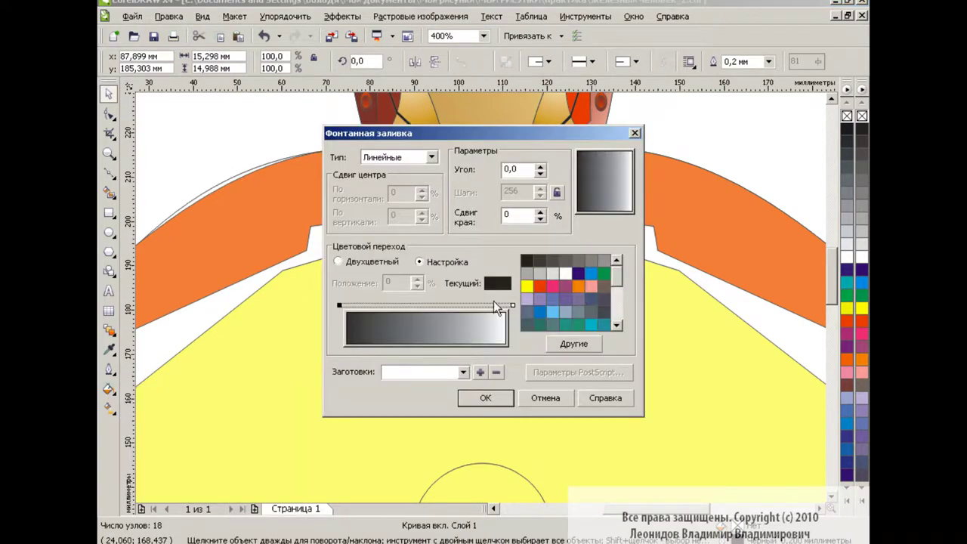
{"action": "left_click", "coordinate": [550, 259]}
{"action": "left_click", "coordinate": [484, 397]}
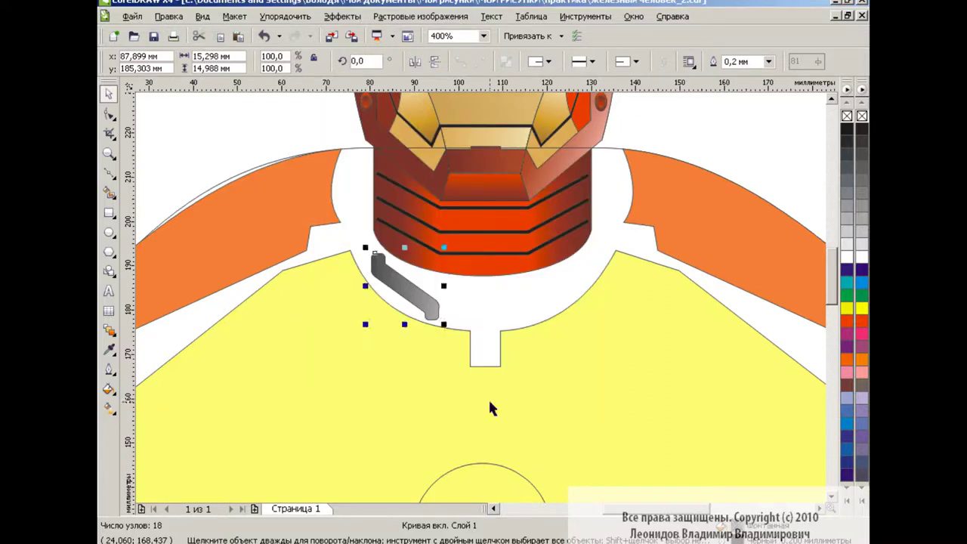
{"action": "left_click_drag", "start_coordinate": [405, 285], "coordinate": [407, 284]}
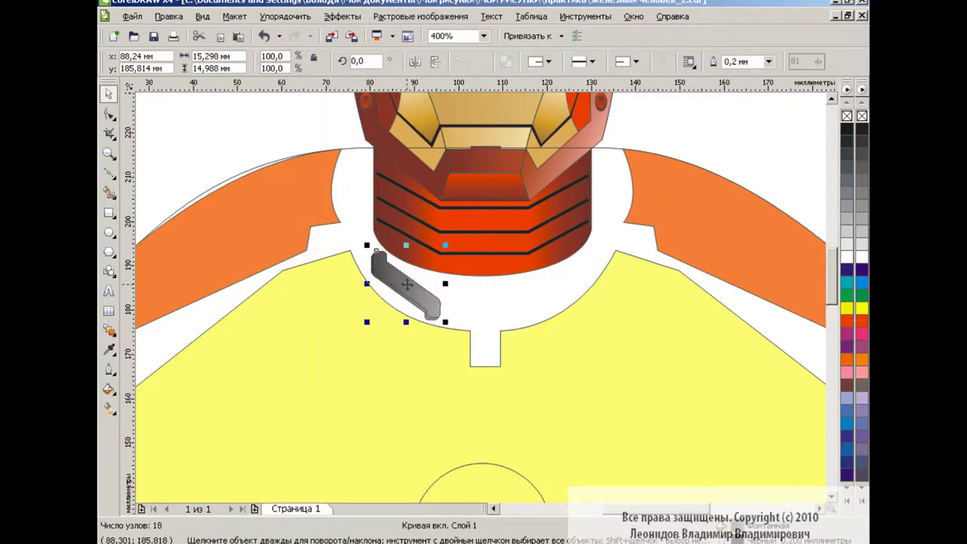
{"action": "left_click", "coordinate": [405, 302]}
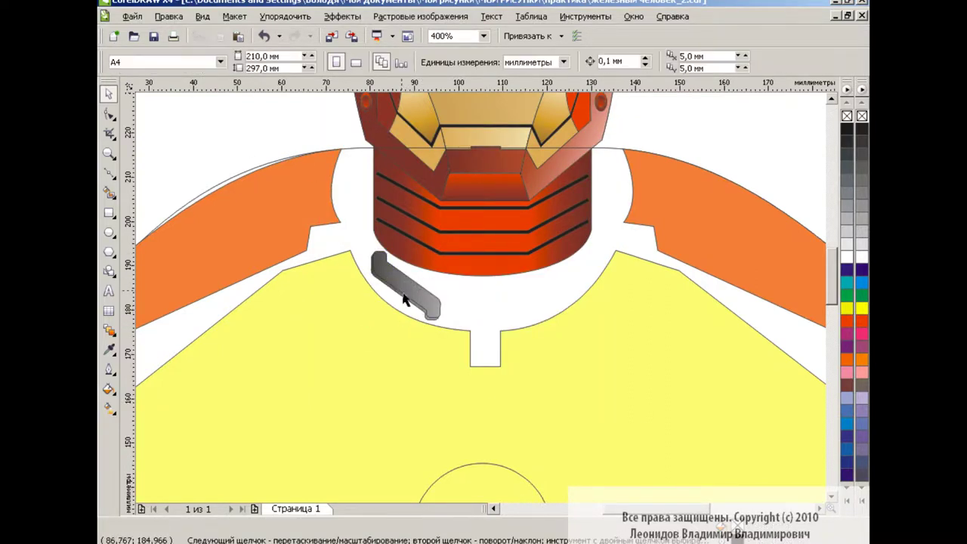
{"action": "key", "text": "F11"}
{"action": "type", "text": "100"}
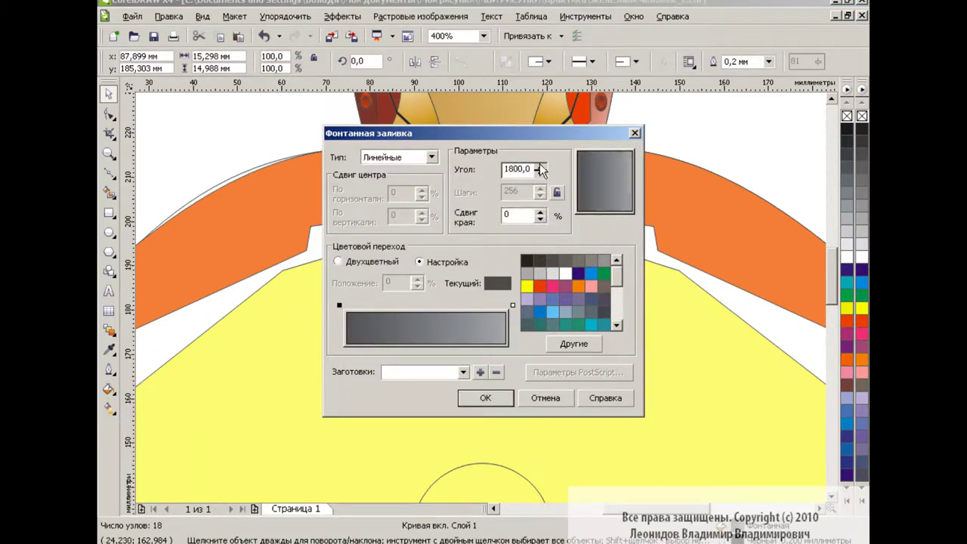
{"action": "left_click", "coordinate": [485, 397]}
Make a small radial grey-gradient circle and place rivets at both ends of the bar
{"action": "left_click", "coordinate": [109, 233]}
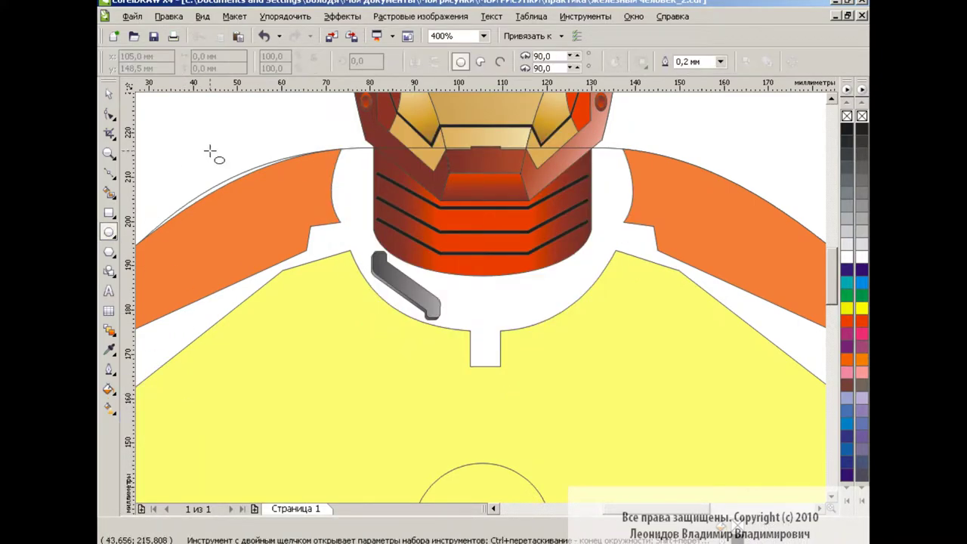
{"action": "left_click_drag", "start_coordinate": [212, 129], "coordinate": [250, 167]}
{"action": "left_click", "coordinate": [109, 389]}
{"action": "left_click", "coordinate": [151, 410]}
{"action": "left_click", "coordinate": [485, 398]}
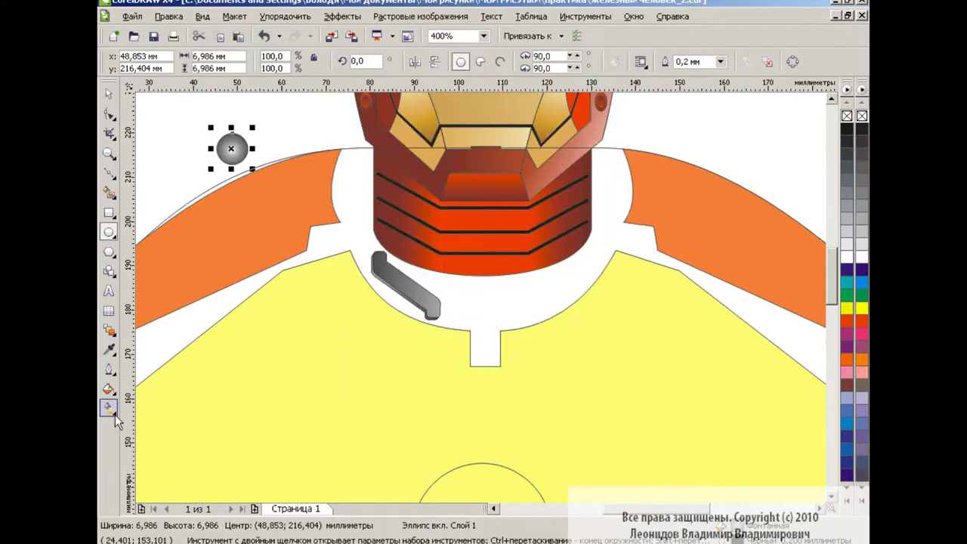
{"action": "key", "text": "space"}
{"action": "left_click", "coordinate": [233, 147]}
{"action": "mouse_move", "coordinate": [255, 123]}
{"action": "left_mouse_down"}
{"action": "mouse_move", "coordinate": [218, 136]}
{"action": "mouse_move", "coordinate": [431, 308]}
{"action": "left_mouse_up"}
Group the bar with its rivets and mirror a copy to the right of the neck
{"action": "left_click_drag", "start_coordinate": [231, 146], "coordinate": [455, 335]}
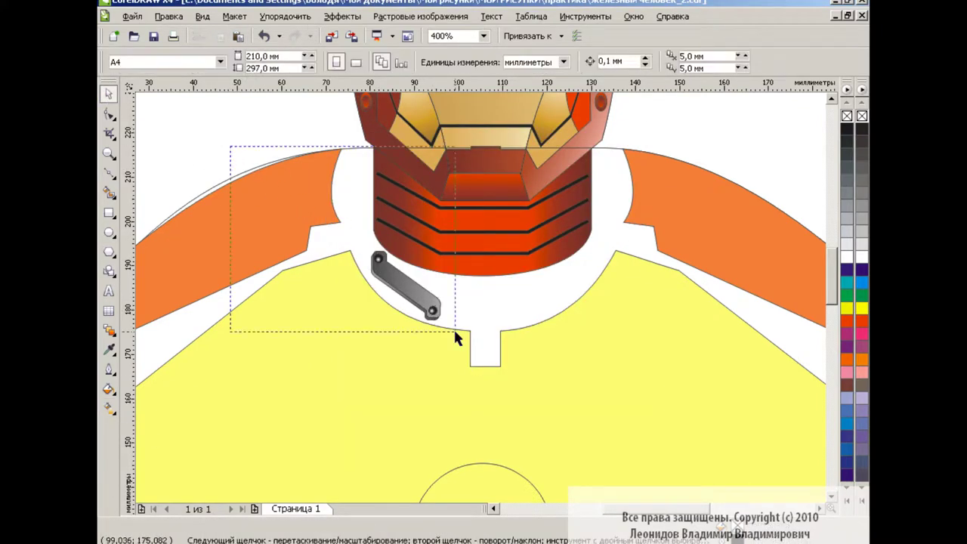
{"action": "left_click", "coordinate": [487, 62]}
{"action": "left_click", "coordinate": [415, 62]}
{"action": "left_click_drag", "start_coordinate": [406, 285], "coordinate": [558, 285]}
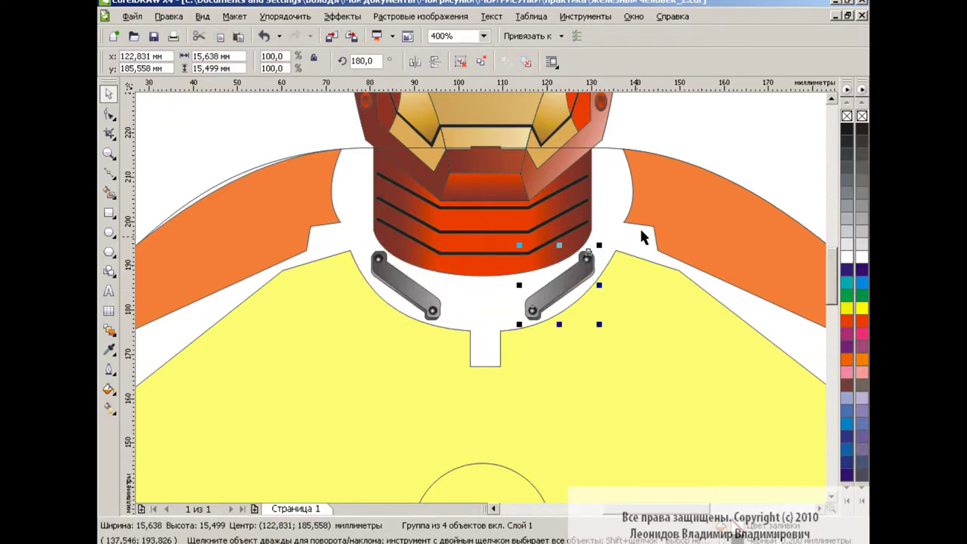
{"action": "left_click", "coordinate": [593, 312]}
Draw a closed polyline plate outline from the chest circle up to the right shoulder
{"action": "scroll", "coordinate": [431, 42], "scroll_direction": "down", "scroll_amount": 3}
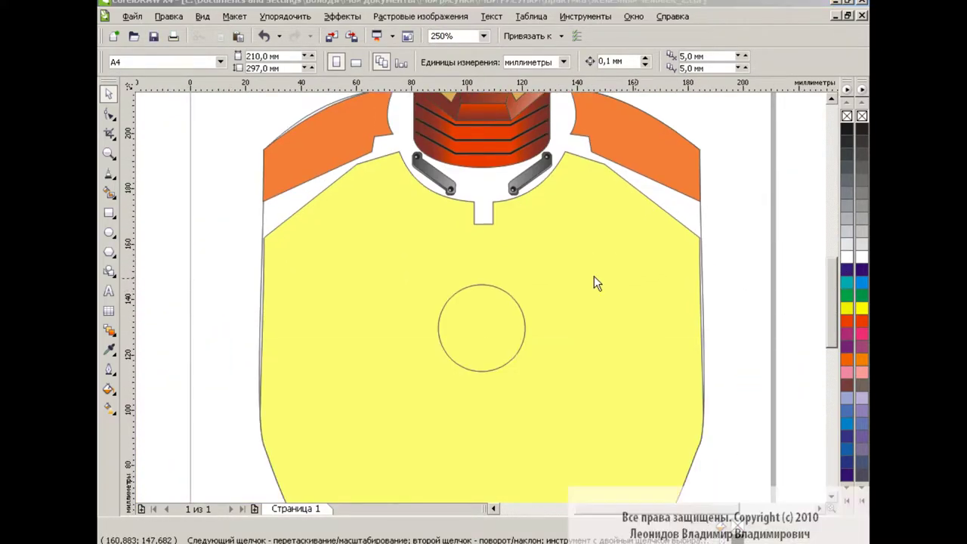
{"action": "left_click", "coordinate": [110, 175]}
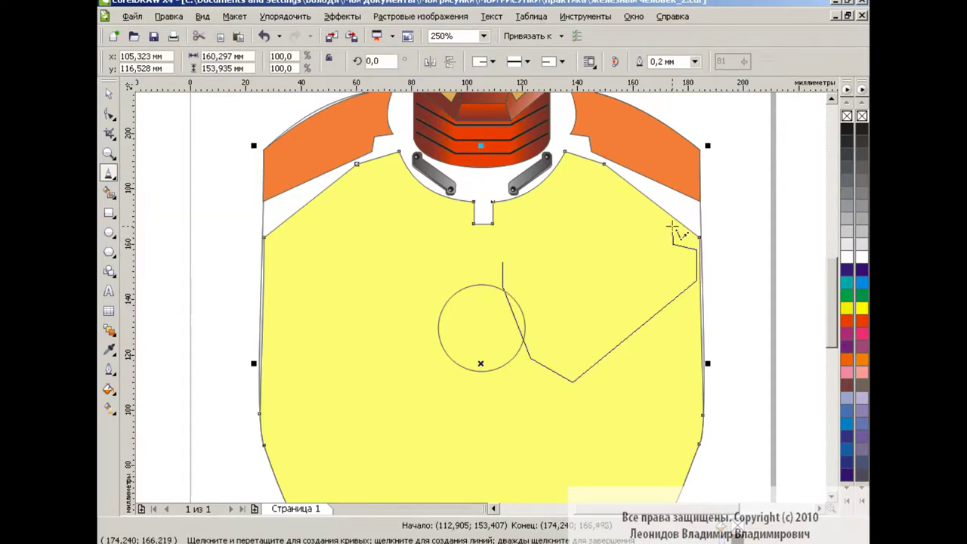
{"action": "left_click", "coordinate": [502, 261]}
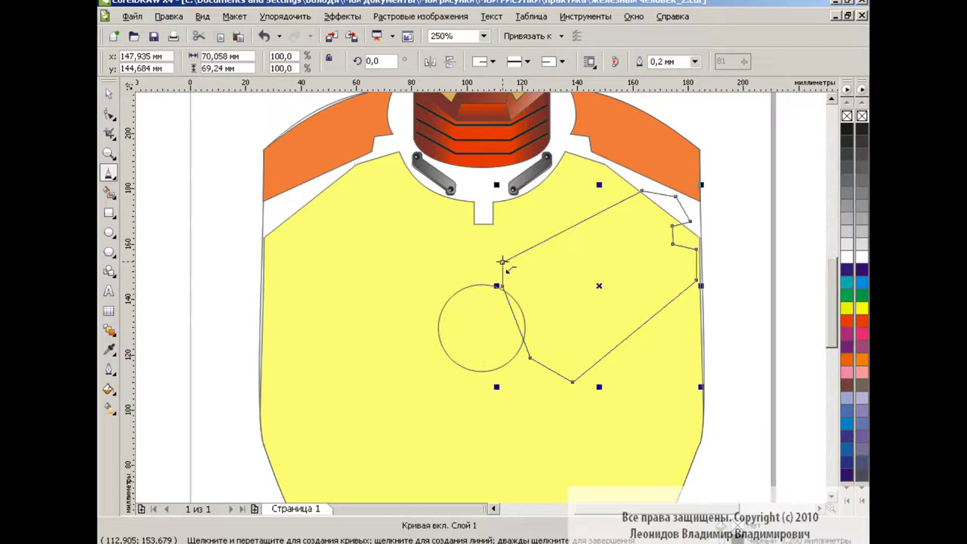
Curve the plate's edge around the central circle and adjust its upper-right corner nodes
{"action": "key", "text": "F10"}
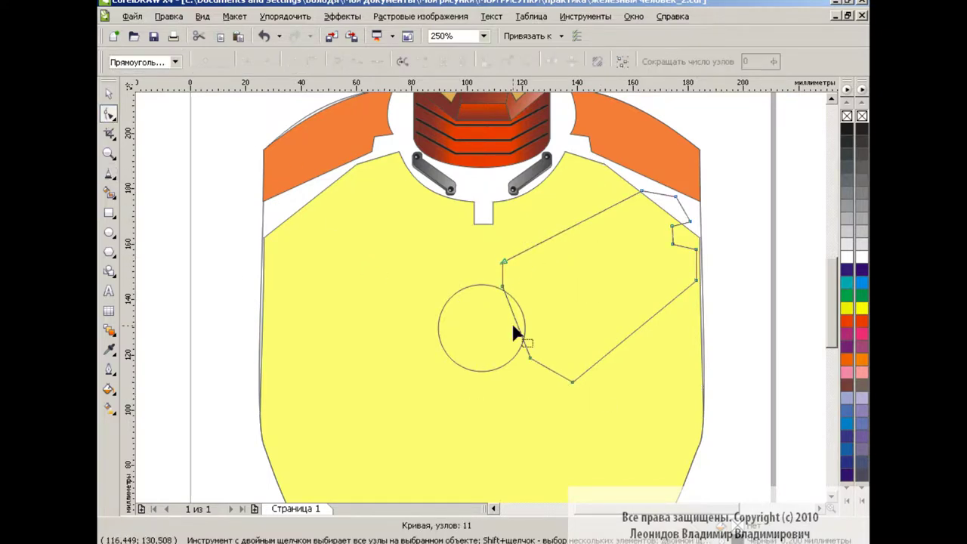
{"action": "mouse_move", "coordinate": [513, 320]}
{"action": "left_mouse_down"}
{"action": "mouse_move", "coordinate": [507, 295]}
{"action": "mouse_move", "coordinate": [544, 312]}
{"action": "mouse_move", "coordinate": [549, 334]}
{"action": "left_mouse_up"}
{"action": "left_click", "coordinate": [529, 358]}
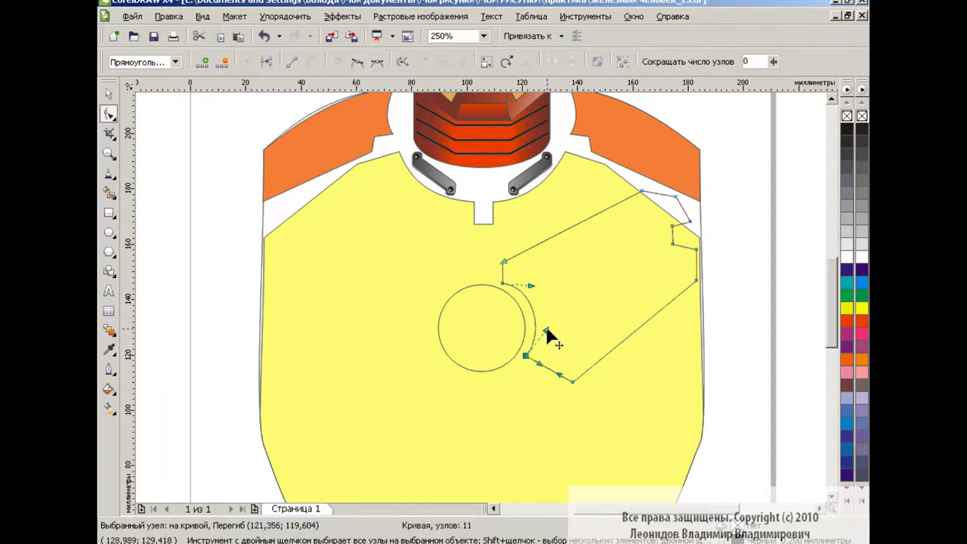
{"action": "left_click", "coordinate": [213, 267]}
{"action": "left_click", "coordinate": [589, 215]}
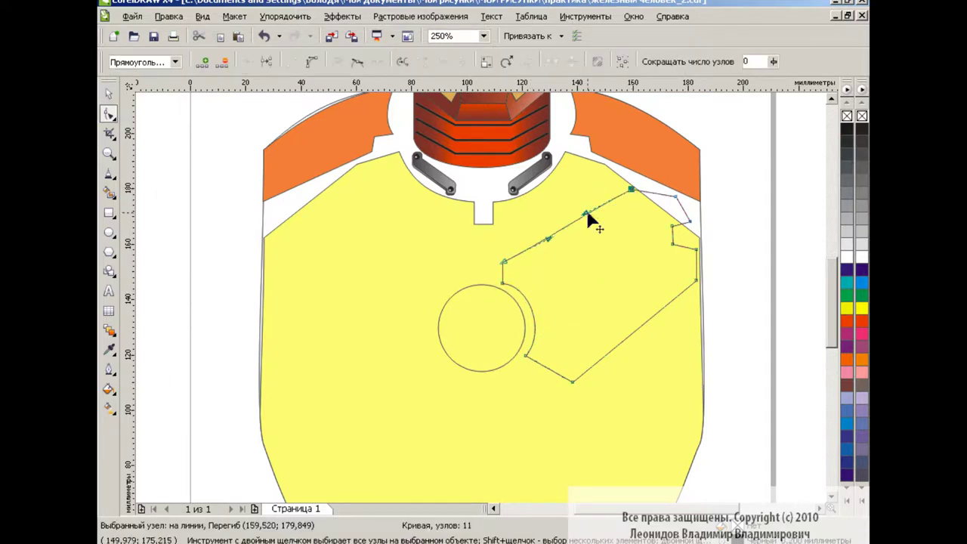
{"action": "left_click", "coordinate": [503, 261]}
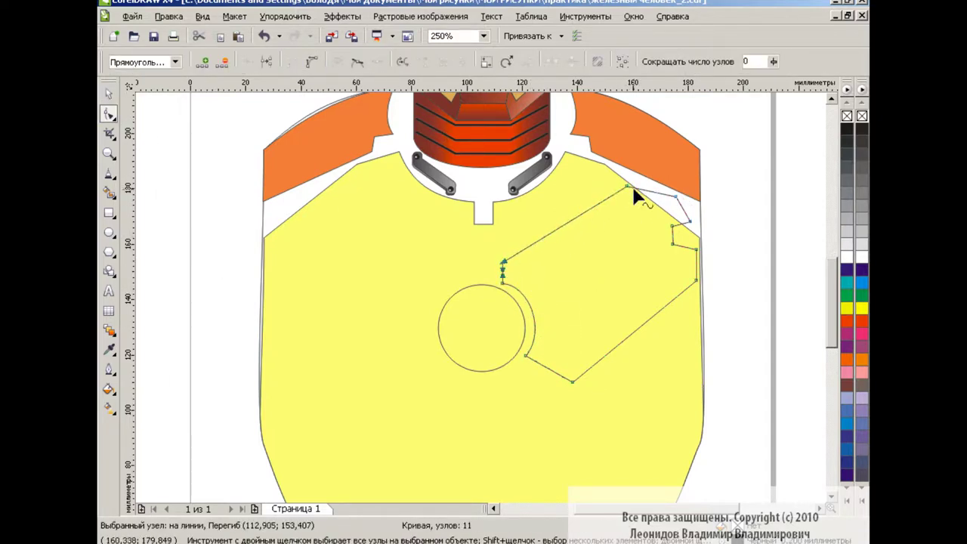
{"action": "left_click_drag", "start_coordinate": [672, 244], "coordinate": [683, 247]}
Draw a thin rectangle and give it the Cylinder fountain-fill preset
{"action": "key", "text": "F6"}
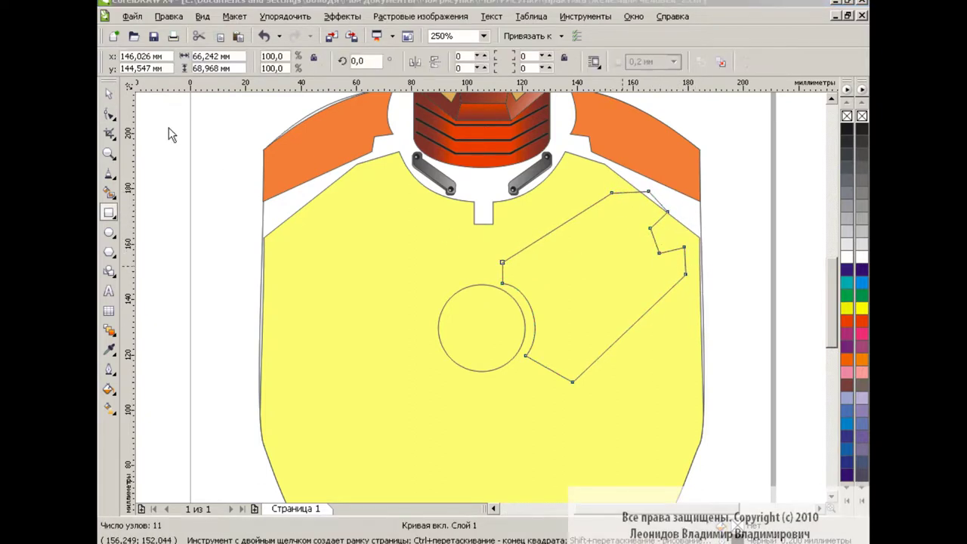
{"action": "left_click_drag", "start_coordinate": [723, 234], "coordinate": [797, 250]}
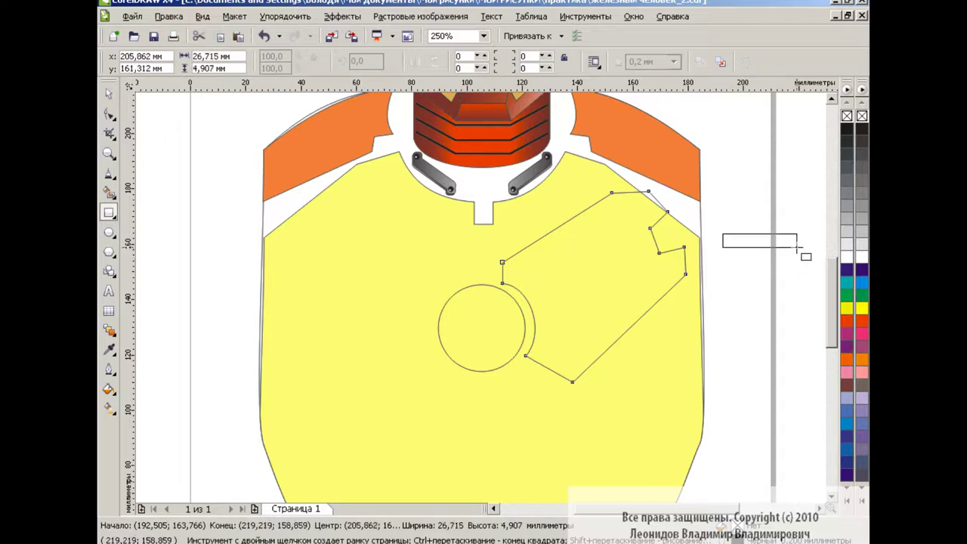
{"action": "key", "text": "space"}
{"action": "key", "text": "F11"}
{"action": "left_click", "coordinate": [462, 371]}
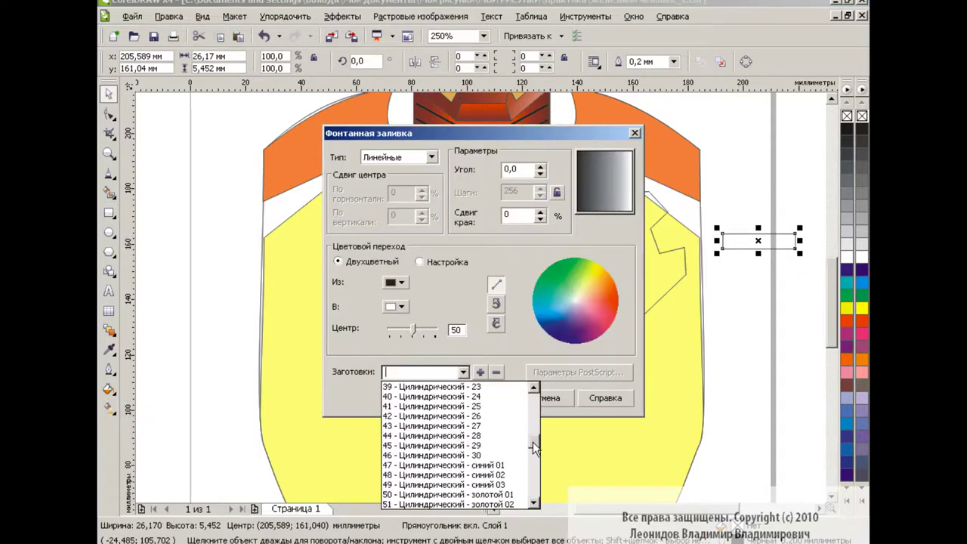
{"action": "scroll", "coordinate": [532, 442], "scroll_direction": "down", "scroll_amount": 5}
{"action": "left_click", "coordinate": [453, 431]}
{"action": "key", "text": "Return"}
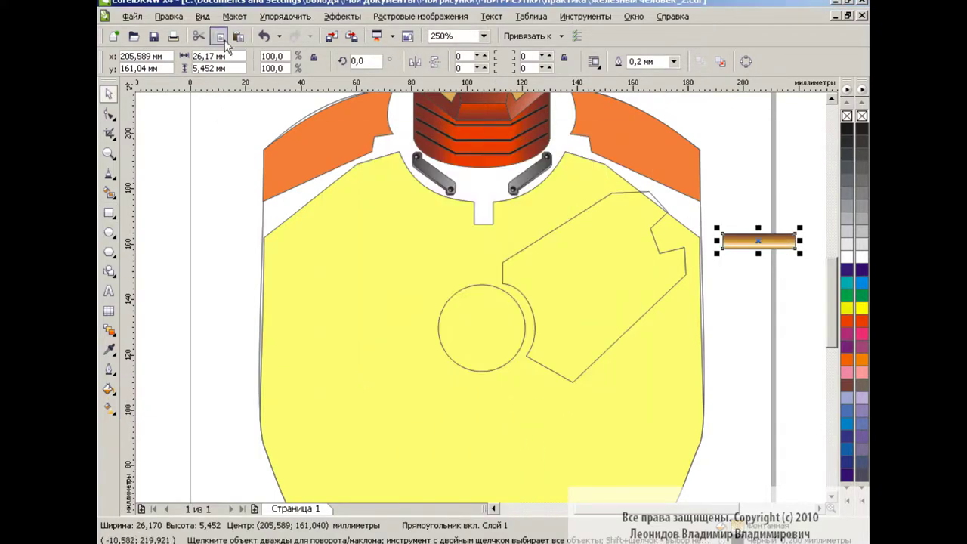
Add a narrower copy, group the two cylinder pieces and tilt them onto the plate corner
{"action": "mouse_move", "coordinate": [798, 252]}
{"action": "left_mouse_down"}
{"action": "mouse_move", "coordinate": [812, 253]}
{"action": "mouse_move", "coordinate": [775, 248]}
{"action": "left_mouse_up"}
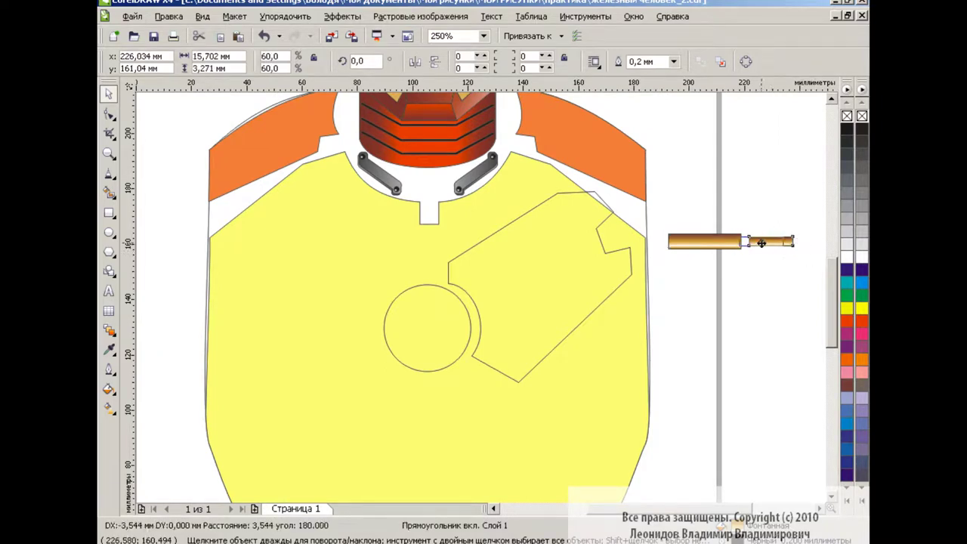
{"action": "left_click_drag", "start_coordinate": [803, 295], "coordinate": [665, 219]}
{"action": "key", "text": "ctrl+g"}
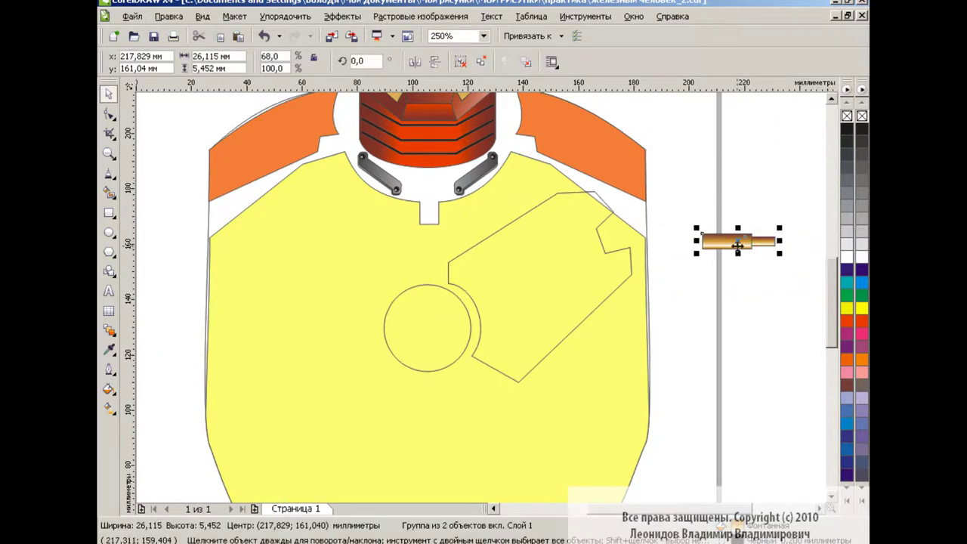
{"action": "mouse_move", "coordinate": [725, 240]}
{"action": "left_mouse_down"}
{"action": "mouse_move", "coordinate": [619, 226]}
{"action": "mouse_move", "coordinate": [659, 213]}
{"action": "mouse_move", "coordinate": [647, 216]}
{"action": "left_mouse_up"}
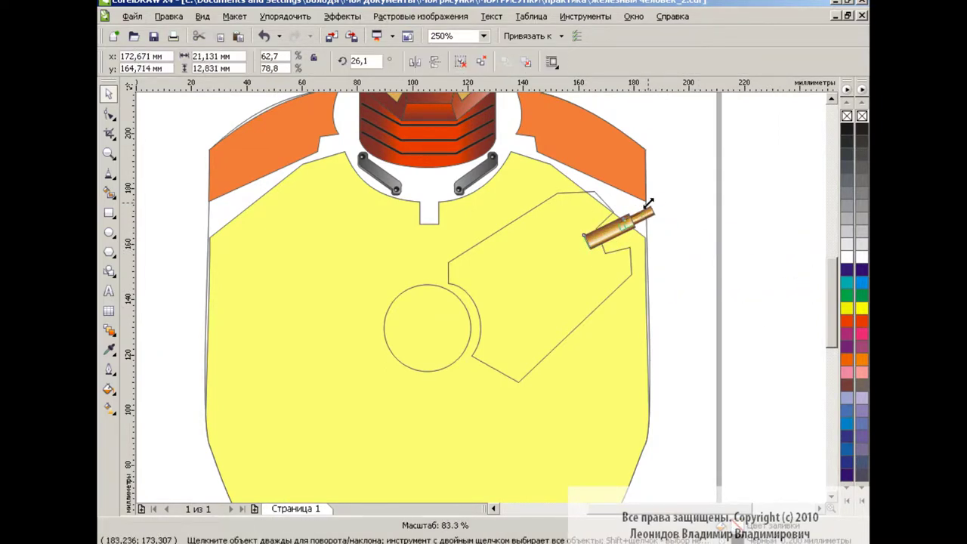
{"action": "left_click", "coordinate": [665, 263]}
Draw a small circle left of the torso with a custom grey gradient fill
{"action": "scroll", "coordinate": [570, 230], "scroll_direction": "left", "scroll_amount": 3}
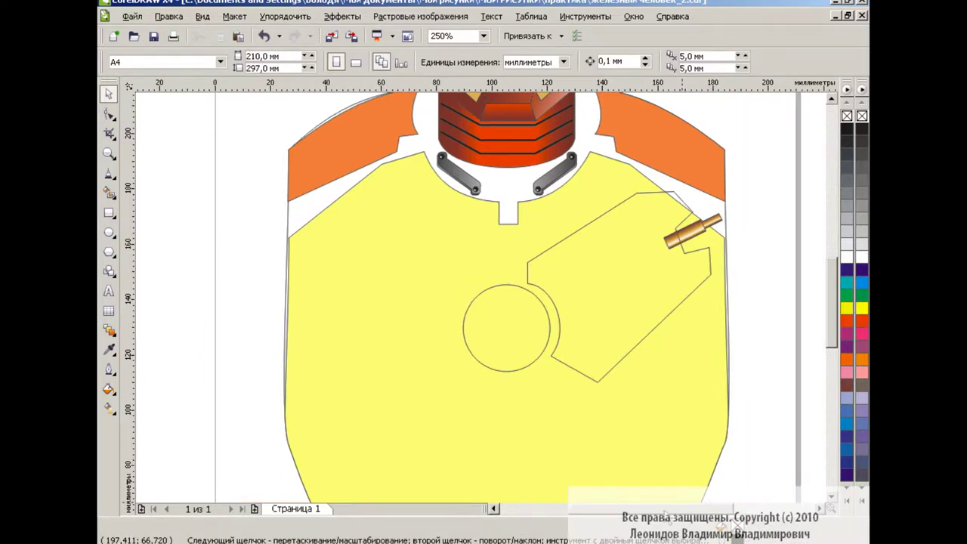
{"action": "key", "text": "F7"}
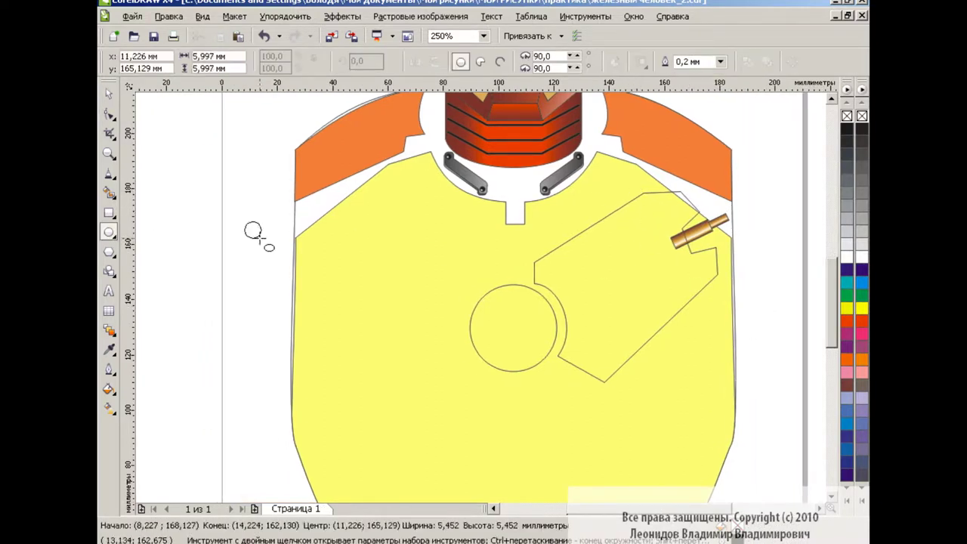
{"action": "left_click_drag", "start_coordinate": [245, 223], "coordinate": [270, 248]}
{"action": "left_click", "coordinate": [109, 389]}
{"action": "left_click", "coordinate": [174, 413]}
{"action": "left_click", "coordinate": [420, 262]}
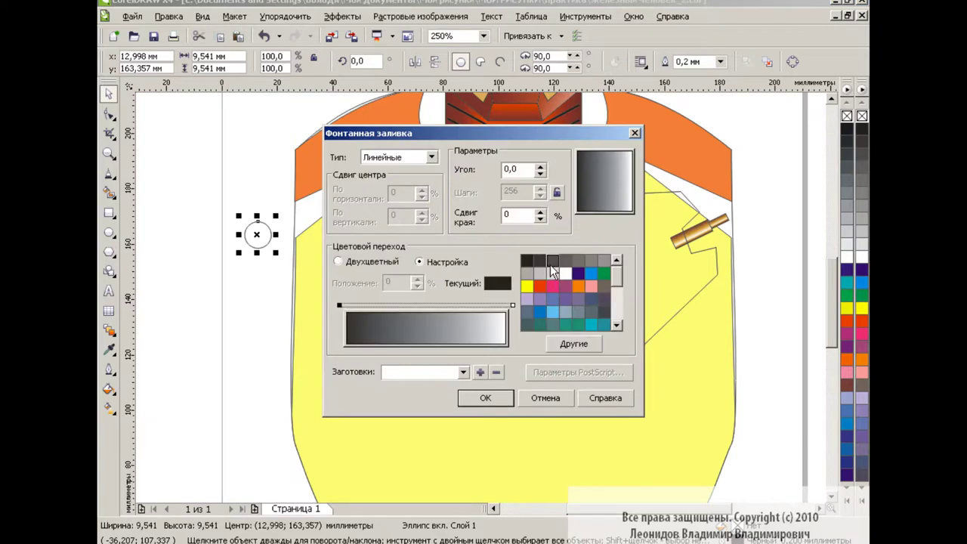
{"action": "left_click", "coordinate": [502, 400]}
Add a smaller inner copy of the circle and enlarge the circle pair
{"action": "left_click_drag", "start_coordinate": [275, 216], "coordinate": [271, 220]}
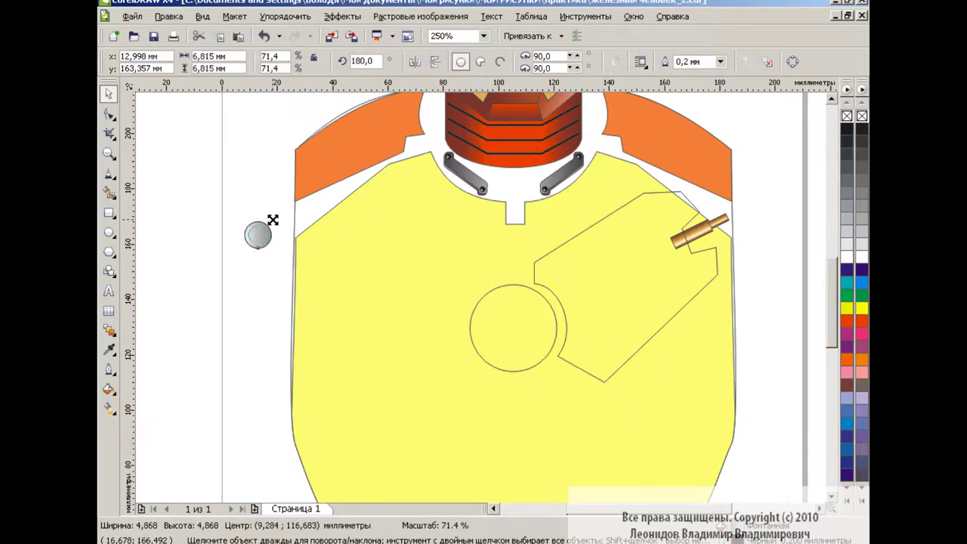
{"action": "left_click", "coordinate": [274, 190]}
{"action": "left_click", "coordinate": [256, 232]}
{"action": "left_click", "coordinate": [109, 389]}
{"action": "left_click", "coordinate": [174, 412]}
{"action": "left_click", "coordinate": [432, 157]}
{"action": "key", "text": "Escape"}
{"action": "key", "text": "Escape"}
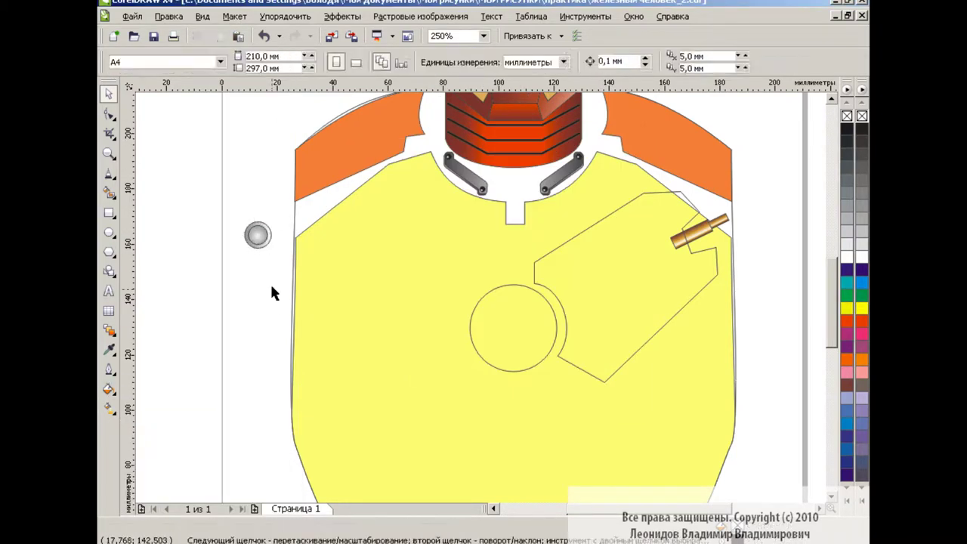
{"action": "left_click_drag", "start_coordinate": [274, 218], "coordinate": [278, 215]}
{"action": "left_click", "coordinate": [291, 266]}
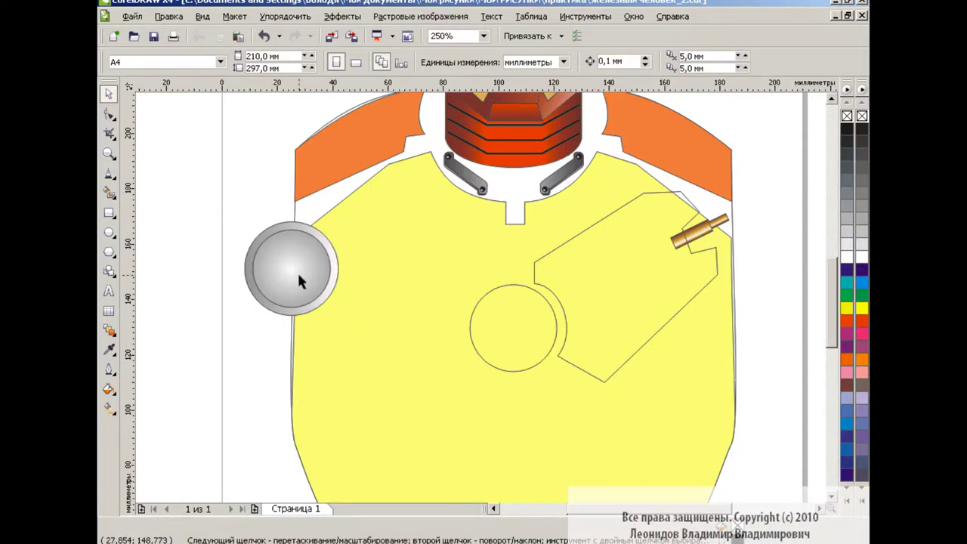
Add a slot line, then shrink and rotate the bolt onto the plate's top edge
{"action": "left_click", "coordinate": [110, 173]}
{"action": "key", "text": "space"}
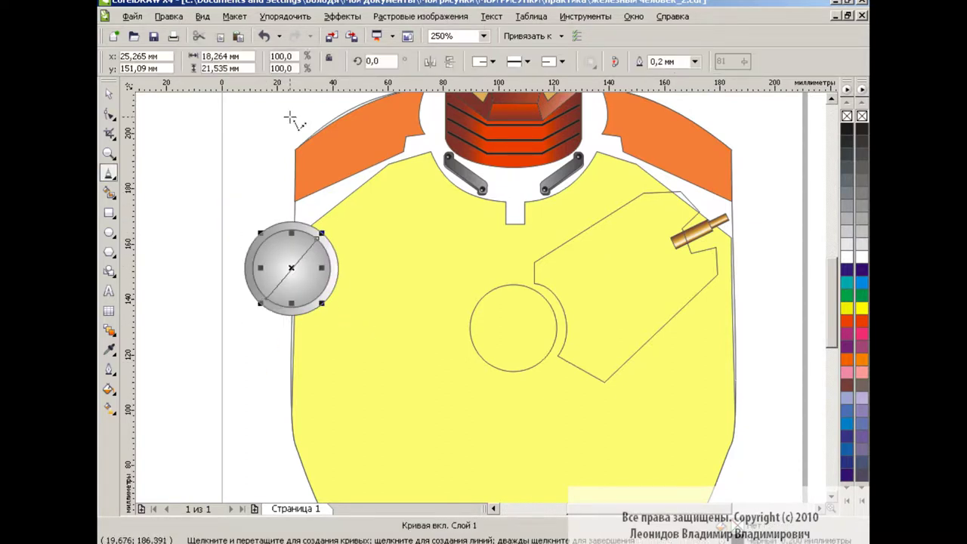
{"action": "left_click_drag", "start_coordinate": [210, 204], "coordinate": [395, 360]}
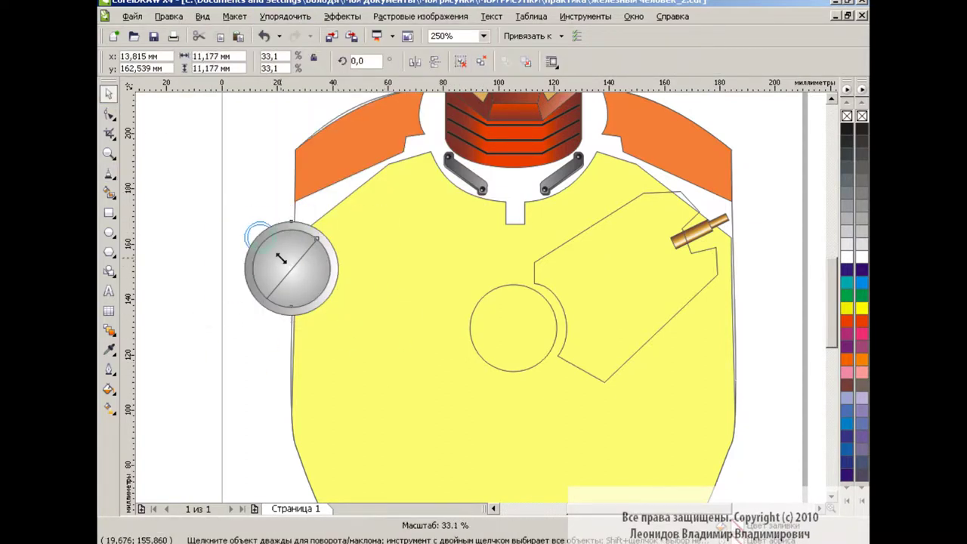
{"action": "left_click_drag", "start_coordinate": [238, 216], "coordinate": [278, 255]}
{"action": "left_click_drag", "start_coordinate": [290, 268], "coordinate": [644, 205]}
{"action": "left_click", "coordinate": [623, 202]}
Draw a tall thin rectangle and bend it into a curved sliver with smooth nodes
{"action": "left_click", "coordinate": [756, 221]}
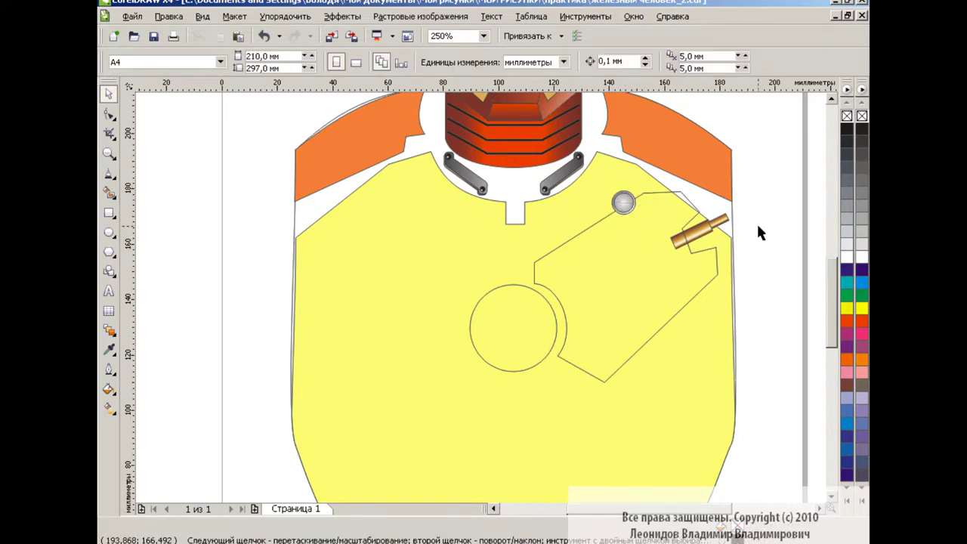
{"action": "key", "text": "F6"}
{"action": "left_click_drag", "start_coordinate": [241, 215], "coordinate": [255, 303]}
{"action": "left_click", "coordinate": [745, 61]}
{"action": "key", "text": "F10"}
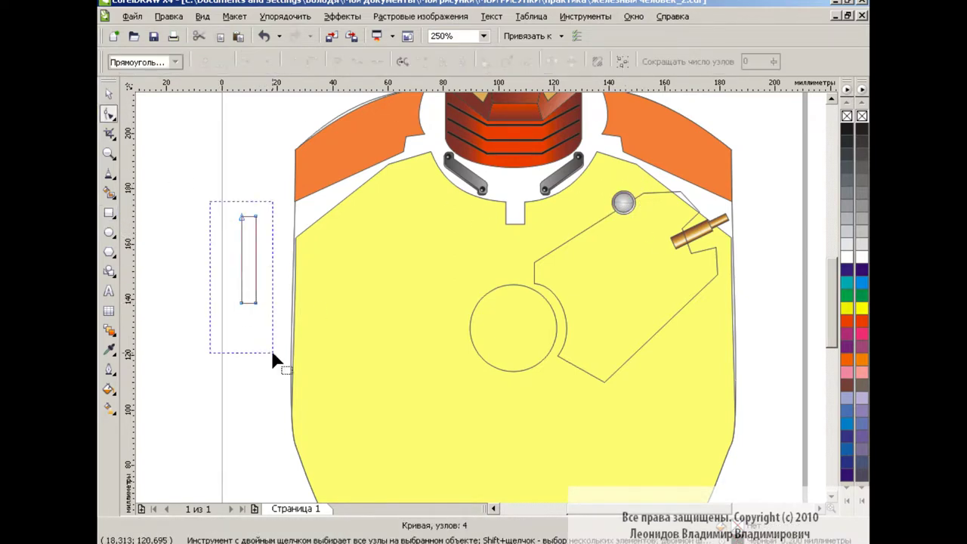
{"action": "left_click_drag", "start_coordinate": [212, 199], "coordinate": [276, 355]}
{"action": "left_click", "coordinate": [313, 61]}
{"action": "left_click_drag", "start_coordinate": [255, 257], "coordinate": [259, 267]}
{"action": "left_click_drag", "start_coordinate": [250, 219], "coordinate": [250, 213]}
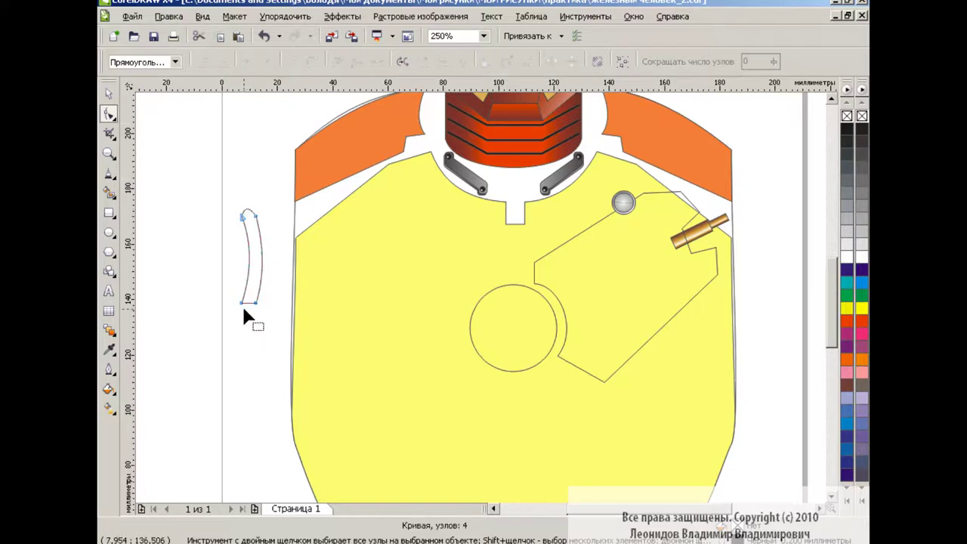
{"action": "left_click", "coordinate": [255, 303]}
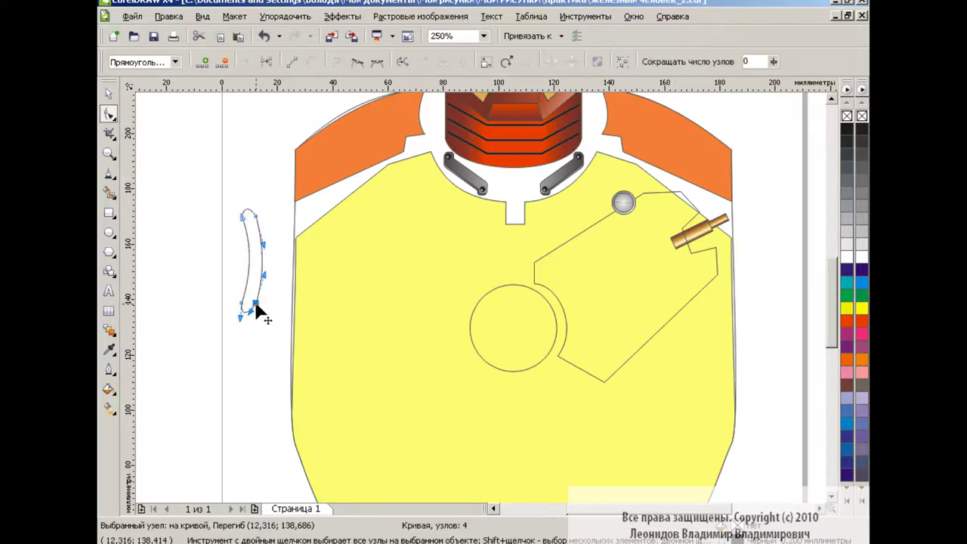
{"action": "left_click", "coordinate": [358, 62]}
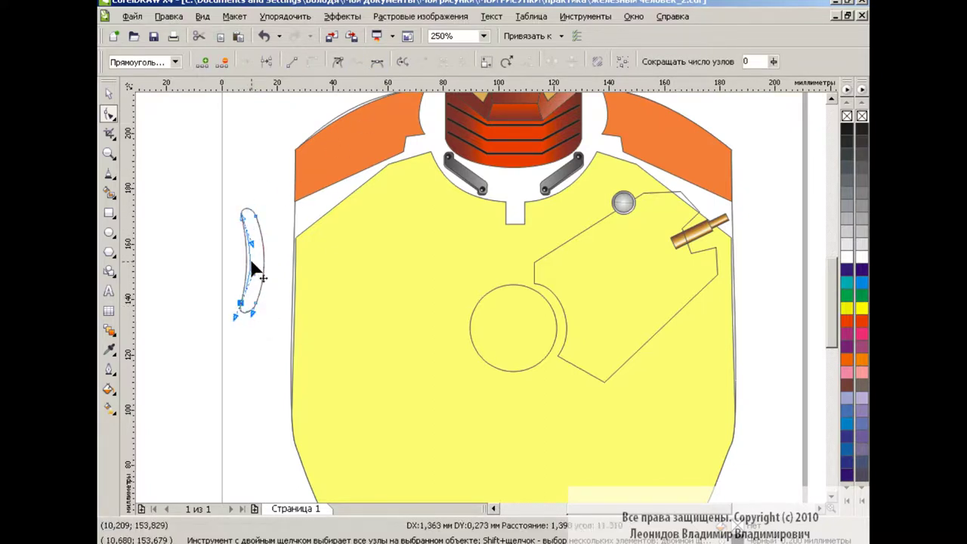
{"action": "key", "text": "space"}
Move the curved sliver onto the chest plate, scale it to about 70% and tilt it along the circle
{"action": "left_click_drag", "start_coordinate": [250, 259], "coordinate": [578, 313]}
{"action": "left_click_drag", "start_coordinate": [593, 367], "coordinate": [587, 343]}
{"action": "left_click", "coordinate": [583, 310]}
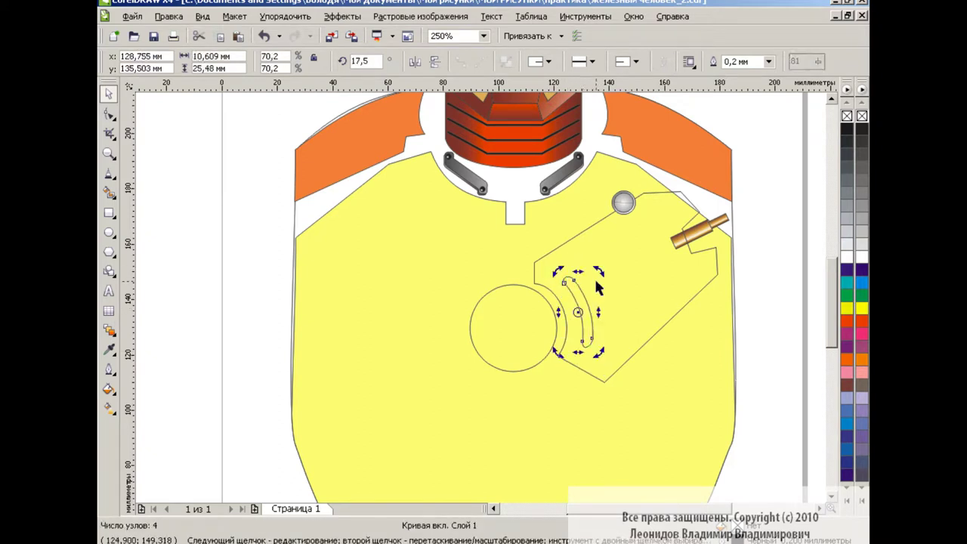
{"action": "left_click_drag", "start_coordinate": [607, 264], "coordinate": [589, 257]}
{"action": "left_click", "coordinate": [775, 302]}
Duplicate the curve slightly offset and fill one copy orange-red
{"action": "left_click", "coordinate": [581, 315]}
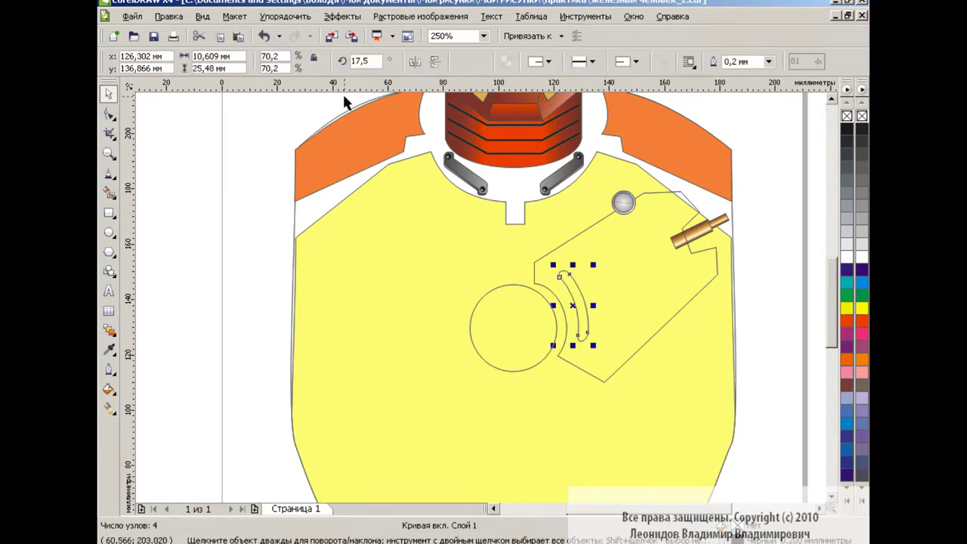
{"action": "left_click", "coordinate": [239, 41]}
{"action": "left_click_drag", "start_coordinate": [572, 303], "coordinate": [570, 306]}
{"action": "left_click", "coordinate": [771, 297]}
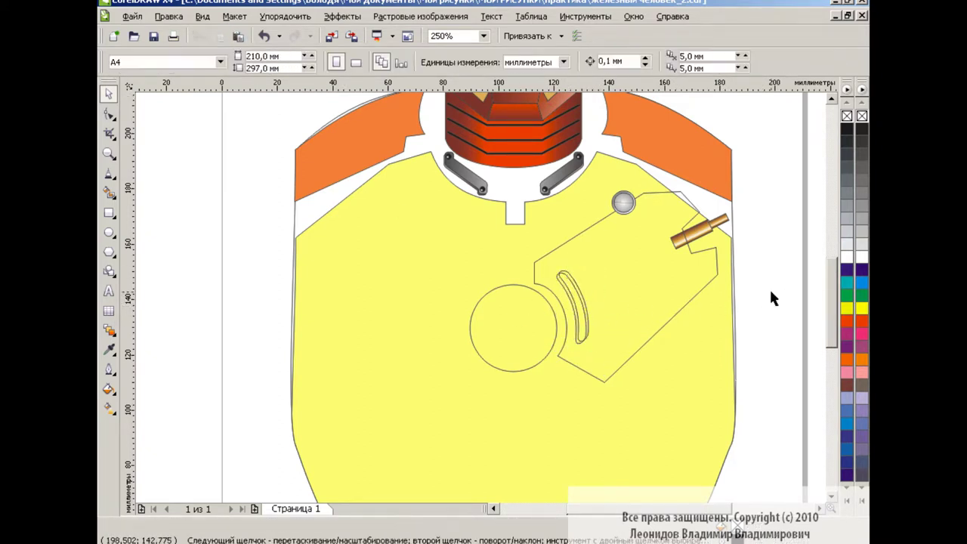
{"action": "left_click", "coordinate": [569, 279]}
{"action": "left_click", "coordinate": [741, 294]}
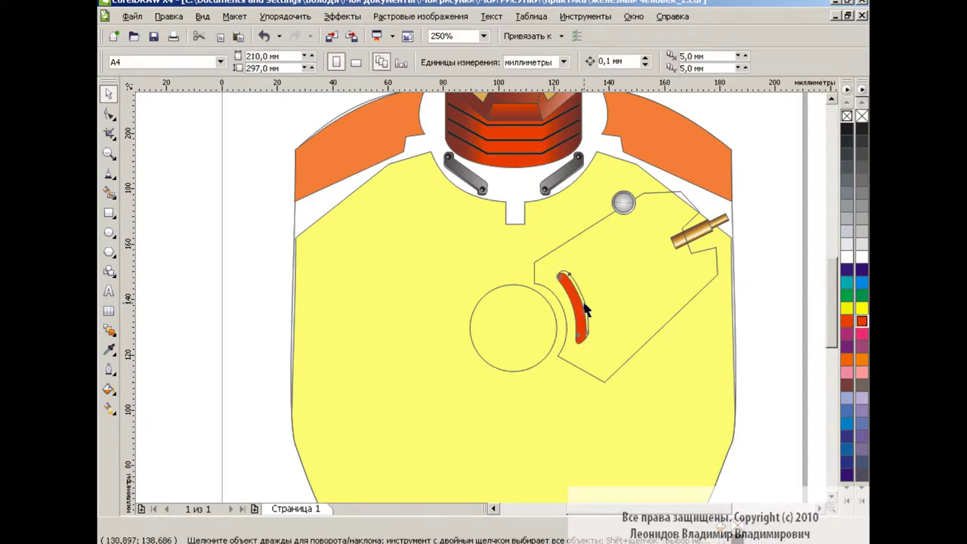
Give the other curve copy a grey fountain fill with a 67% stop at about 110°
{"action": "left_click", "coordinate": [582, 307]}
{"action": "left_click", "coordinate": [109, 390]}
{"action": "left_click", "coordinate": [151, 406]}
{"action": "double_click", "coordinate": [454, 305]}
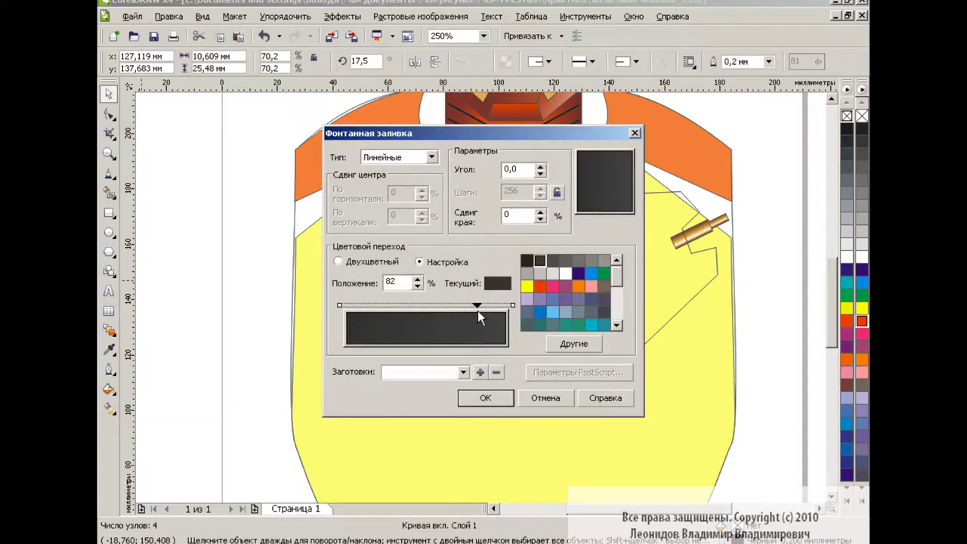
{"action": "left_click_drag", "start_coordinate": [596, 182], "coordinate": [595, 156]}
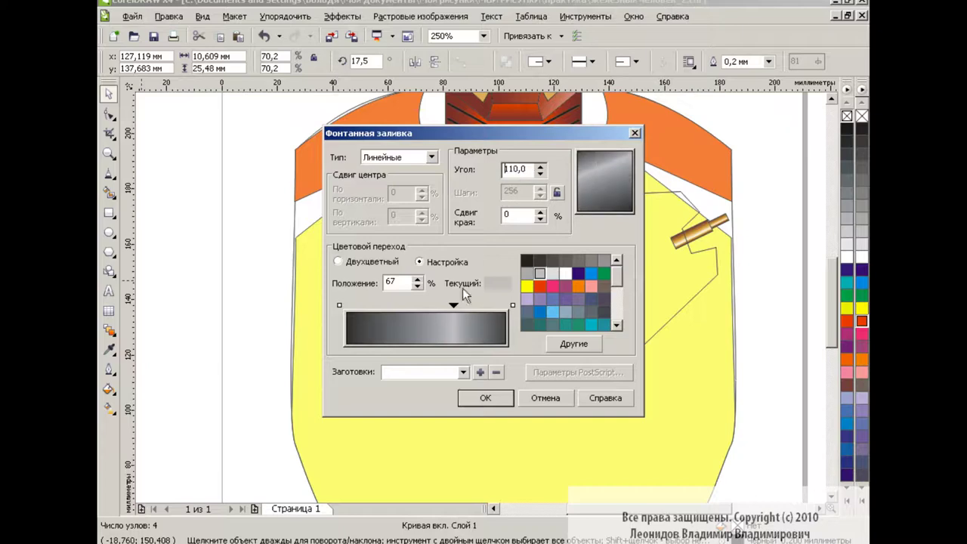
{"action": "left_click", "coordinate": [485, 397]}
{"action": "left_click", "coordinate": [752, 280]}
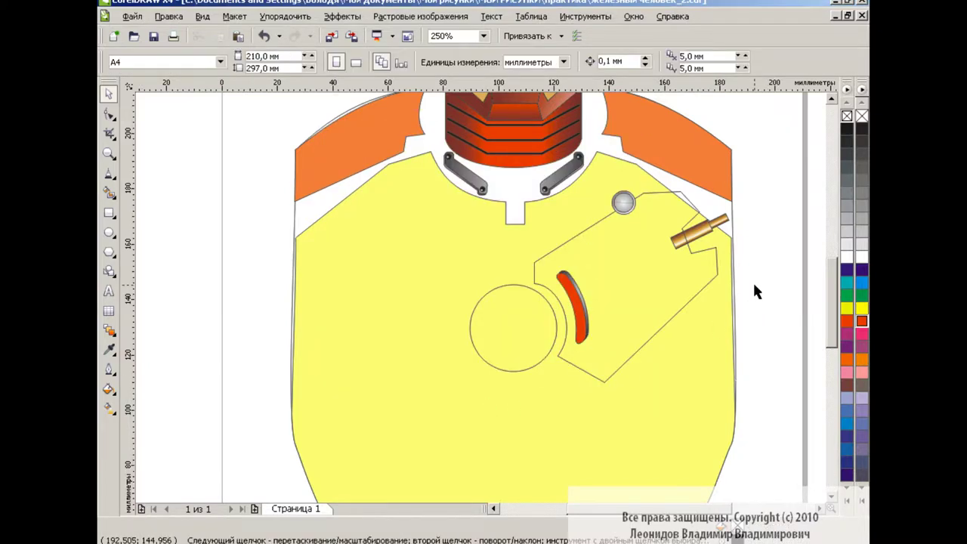
Copy the helmet's brown gradient fill onto the chest plate and group the five plate objects
{"action": "scroll", "coordinate": [827, 278], "scroll_direction": "up", "scroll_amount": 3}
{"action": "scroll", "coordinate": [828, 278], "scroll_direction": "down", "scroll_amount": 1}
{"action": "left_click", "coordinate": [678, 374]}
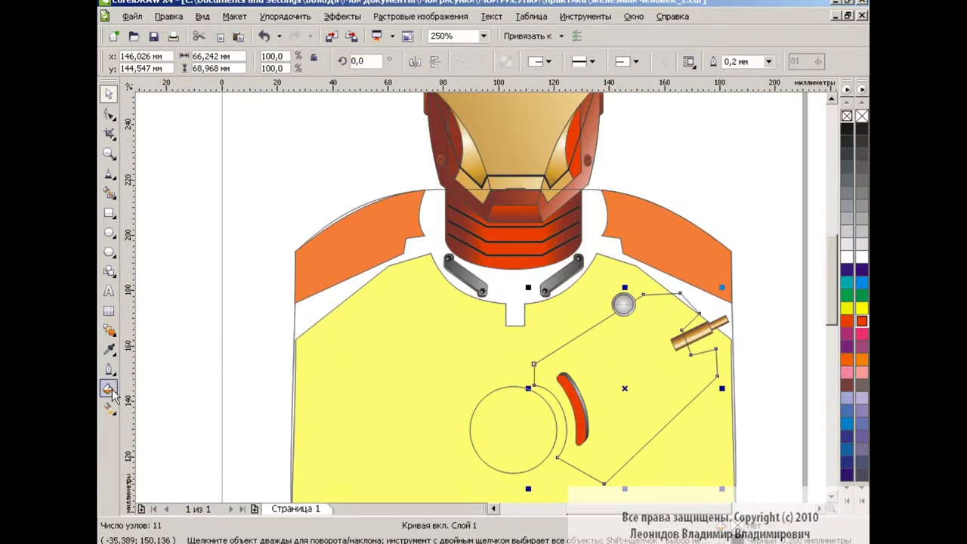
{"action": "left_click", "coordinate": [168, 16]}
{"action": "left_click", "coordinate": [219, 229]}
{"action": "left_click", "coordinate": [582, 304]}
{"action": "left_click", "coordinate": [576, 145]}
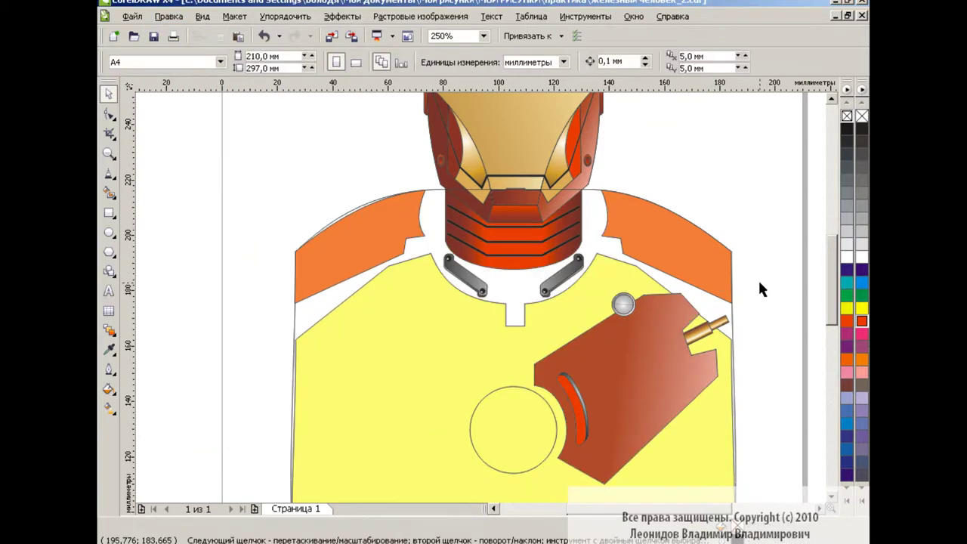
{"action": "left_click_drag", "start_coordinate": [568, 488], "coordinate": [568, 483]}
{"action": "key", "text": "ctrl+g"}
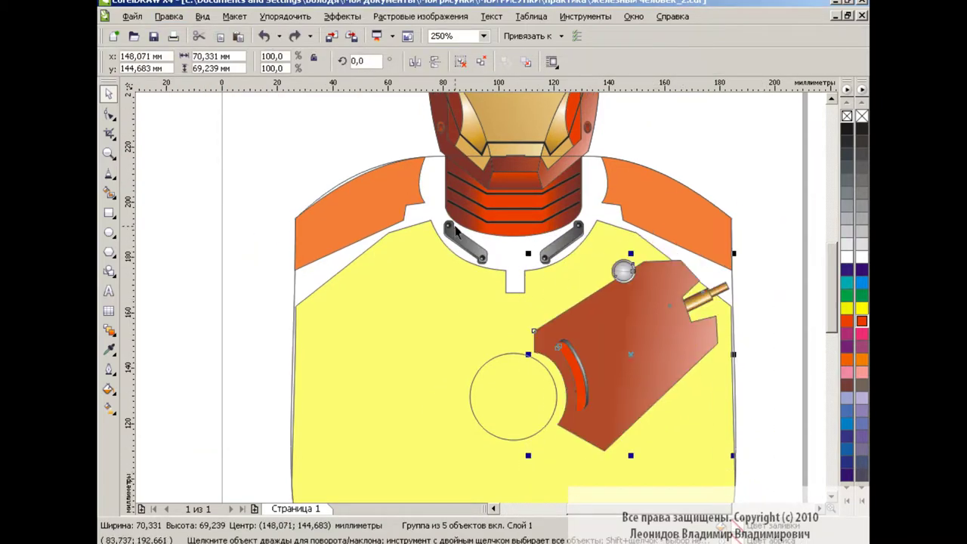
Mirror a copy of the chest plate group, move it to the torso's left side, and ungroup it
{"action": "left_click", "coordinate": [415, 61]}
{"action": "left_click_drag", "start_coordinate": [643, 349], "coordinate": [394, 352]}
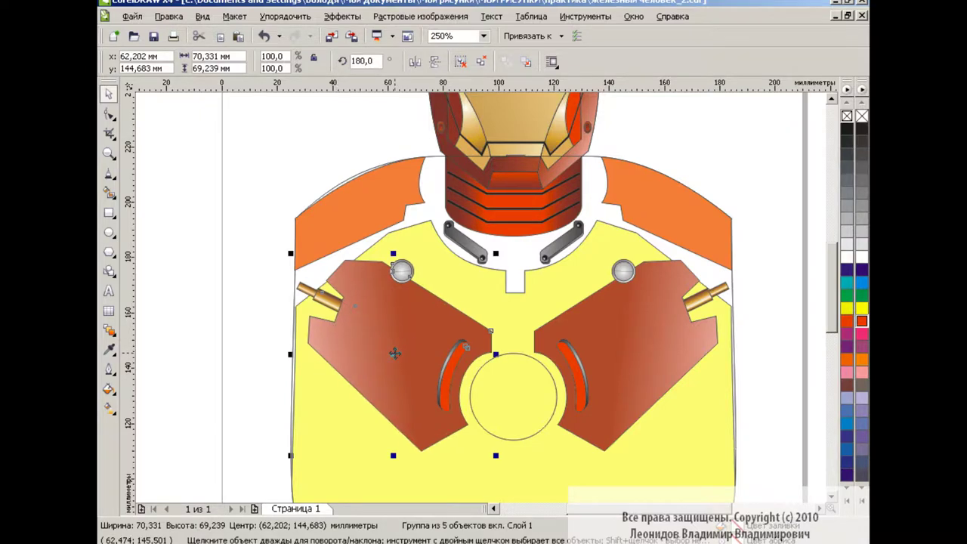
{"action": "left_click", "coordinate": [459, 61]}
{"action": "left_click", "coordinate": [438, 340]}
{"action": "left_click", "coordinate": [168, 16]}
{"action": "left_click", "coordinate": [215, 223]}
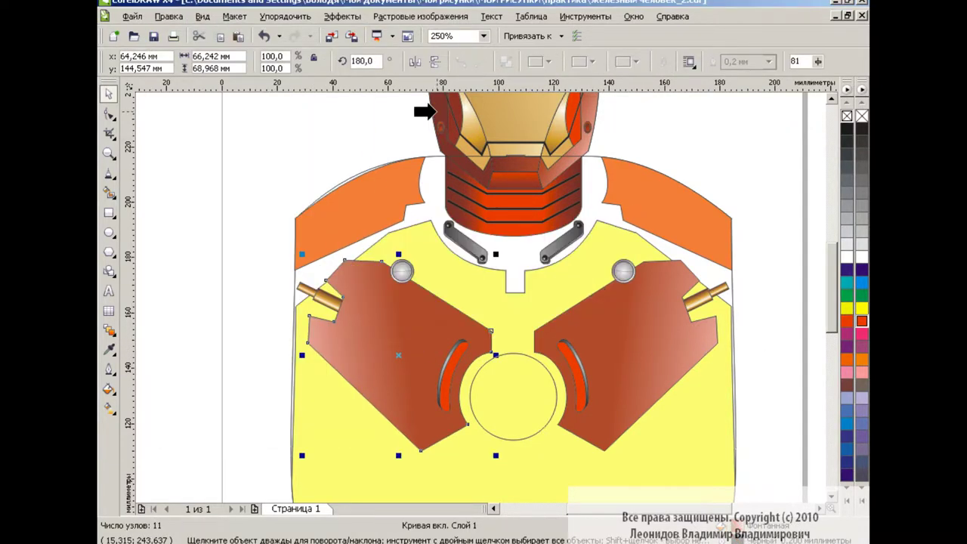
Give the left chest plate a darker fountain fill using the colour C50 M98 Y96 K9
{"action": "left_click", "coordinate": [108, 389]}
{"action": "left_click", "coordinate": [182, 408]}
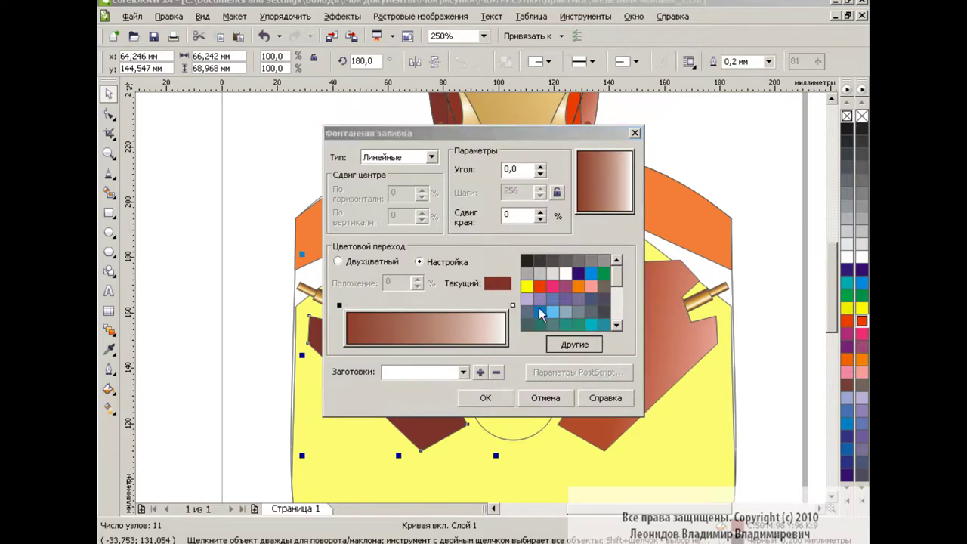
{"action": "left_click", "coordinate": [574, 344]}
{"action": "key", "text": "Escape"}
{"action": "left_click", "coordinate": [512, 305]}
{"action": "left_click", "coordinate": [574, 344]}
{"action": "type", "text": "50"}
{"action": "key", "text": "Tab"}
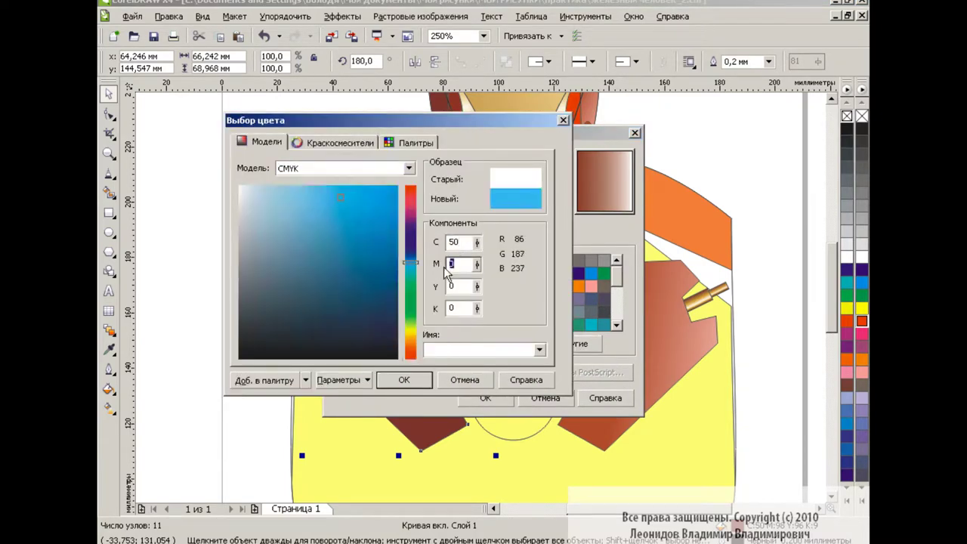
{"action": "type", "text": "98"}
{"action": "key", "text": "Tab"}
{"action": "type", "text": "96"}
{"action": "key", "text": "Tab"}
{"action": "type", "text": "9"}
{"action": "left_click", "coordinate": [404, 379]}
{"action": "left_click", "coordinate": [485, 398]}
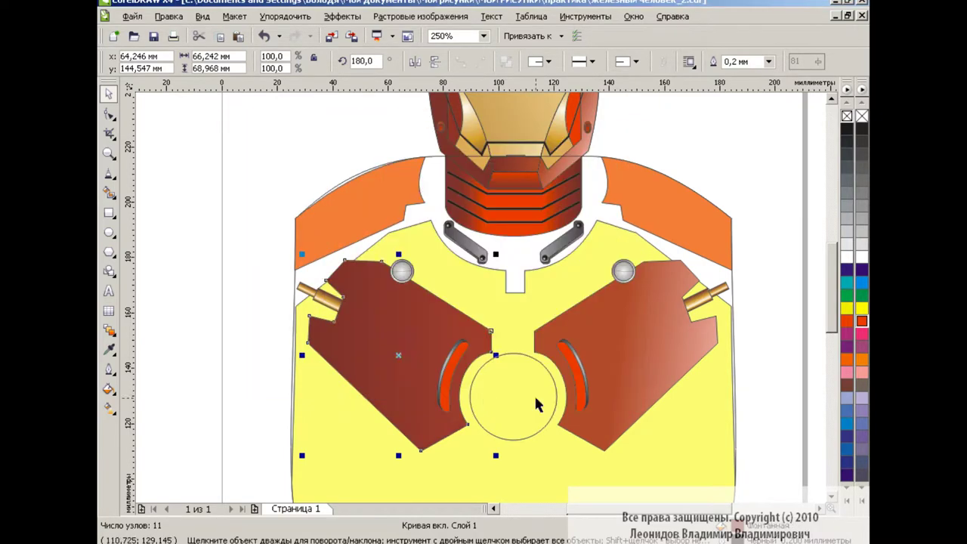
{"action": "left_click", "coordinate": [775, 363]}
{"action": "scroll", "coordinate": [826, 305], "scroll_direction": "down", "scroll_amount": 3}
Stretch the body shape slightly and fill the shape behind the shoulders with black
{"action": "left_click", "coordinate": [636, 313]}
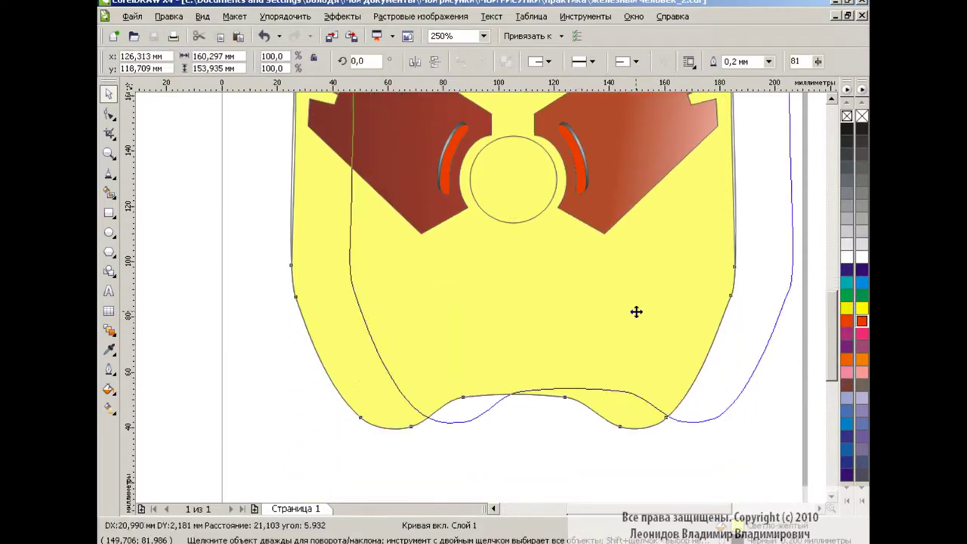
{"action": "left_click_drag", "start_coordinate": [513, 433], "coordinate": [513, 429]}
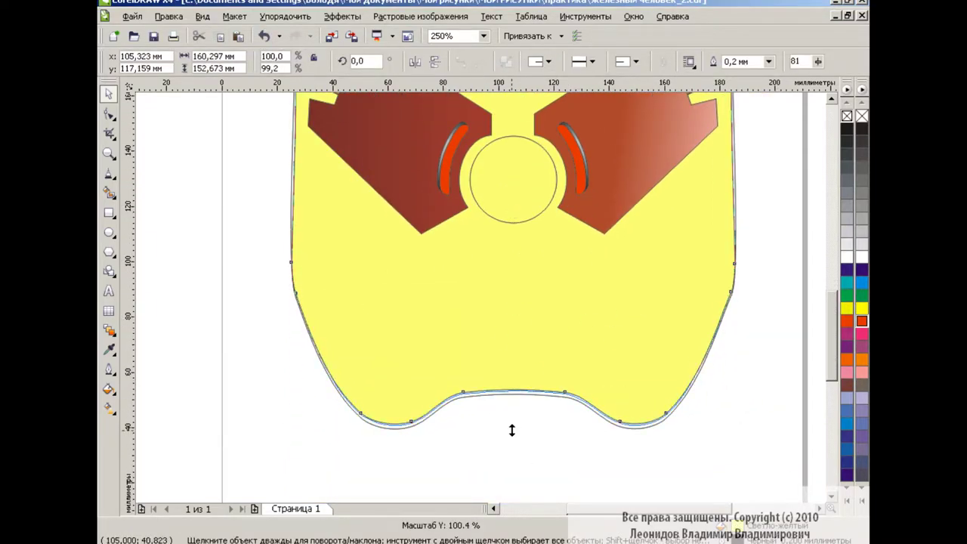
{"action": "scroll", "coordinate": [828, 315], "scroll_direction": "up", "scroll_amount": 3}
{"action": "left_click", "coordinate": [847, 142]}
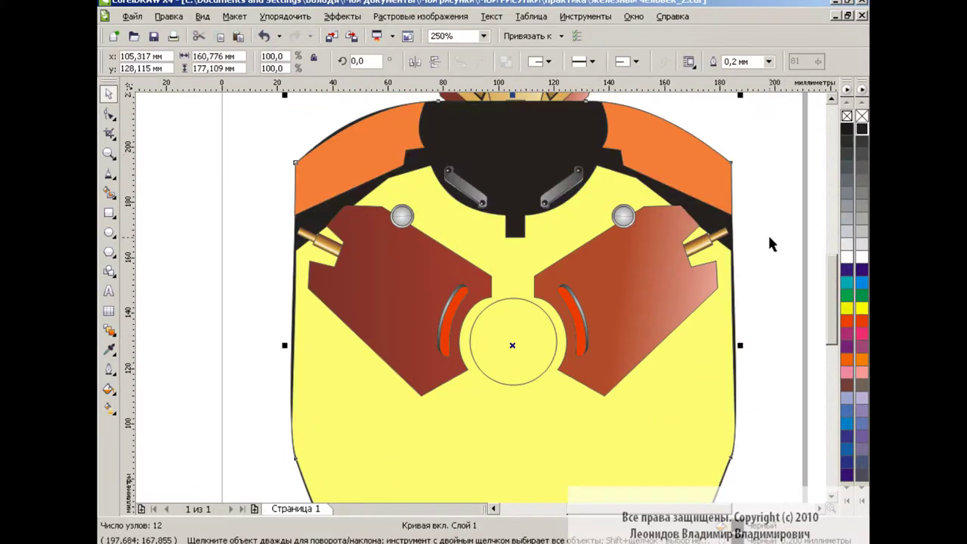
{"action": "scroll", "coordinate": [830, 307], "scroll_direction": "down", "scroll_amount": 3}
{"action": "left_click", "coordinate": [709, 313]}
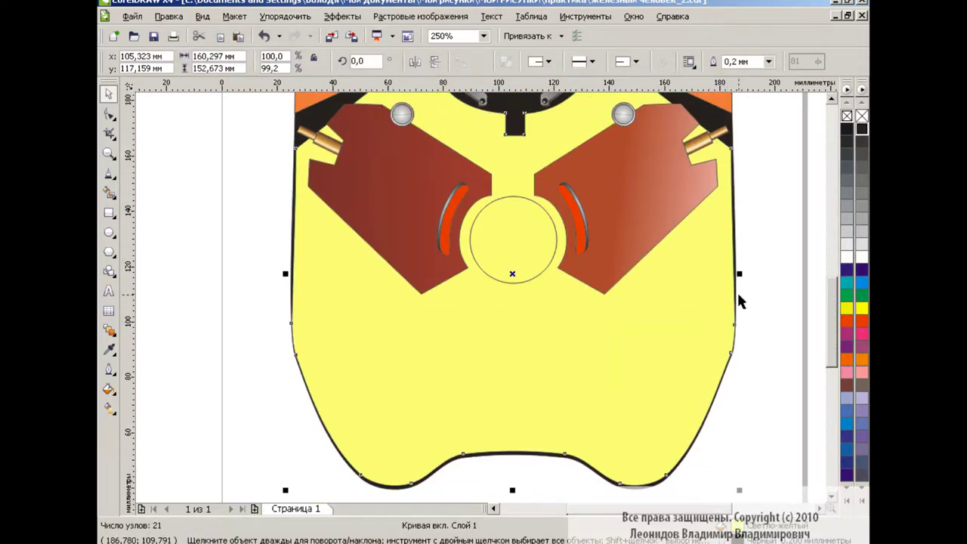
{"action": "left_click_drag", "start_coordinate": [739, 273], "coordinate": [742, 274]}
{"action": "scroll", "coordinate": [831, 293], "scroll_direction": "up", "scroll_amount": 3}
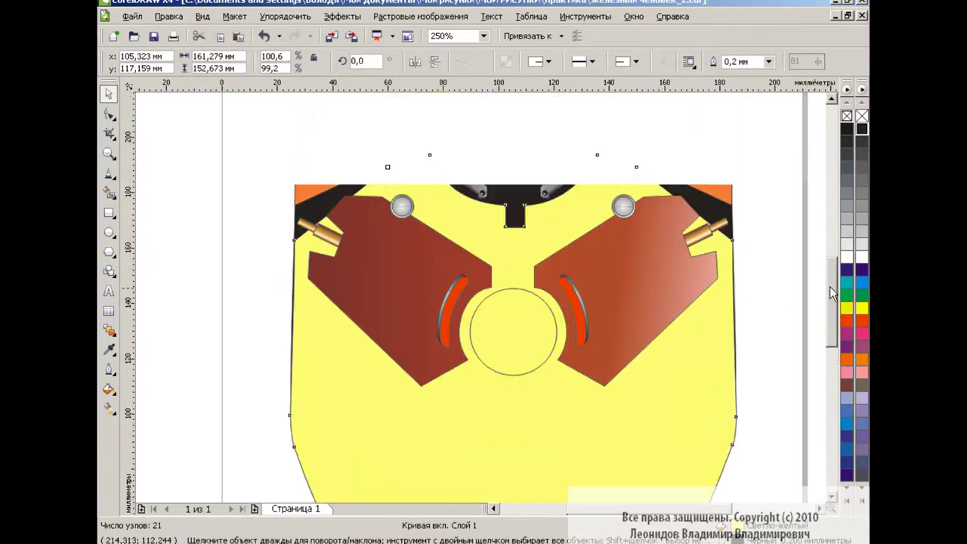
{"action": "scroll", "coordinate": [831, 293], "scroll_direction": "up", "scroll_amount": 2}
{"action": "scroll", "coordinate": [830, 212], "scroll_direction": "up", "scroll_amount": 2}
{"action": "left_click", "coordinate": [630, 178]}
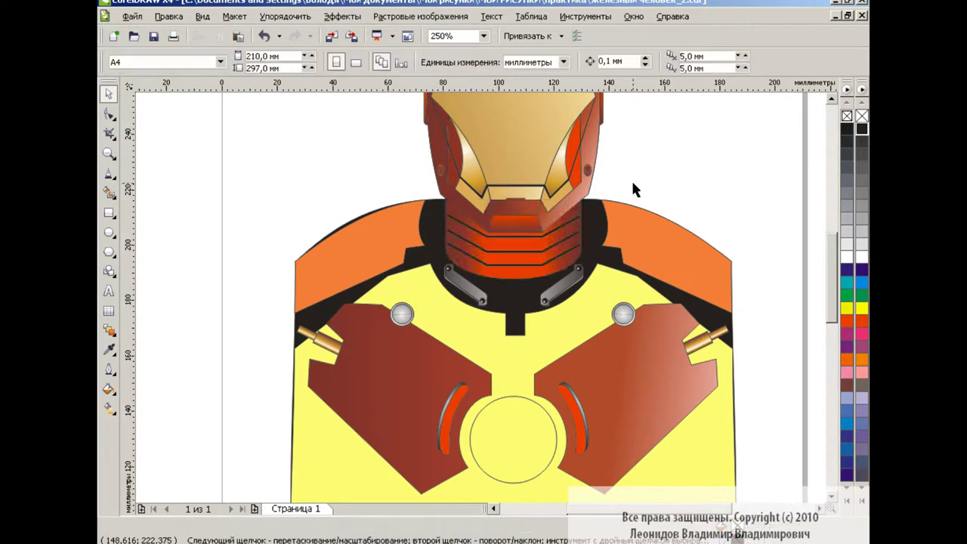
{"action": "scroll", "coordinate": [633, 189], "scroll_direction": "down", "scroll_amount": 4}
Copy the neck's orange gradient fill onto the body shape
{"action": "left_click", "coordinate": [695, 352]}
{"action": "left_click", "coordinate": [169, 16]}
{"action": "left_click", "coordinate": [216, 225]}
{"action": "key", "text": "Return"}
{"action": "left_click", "coordinate": [513, 134]}
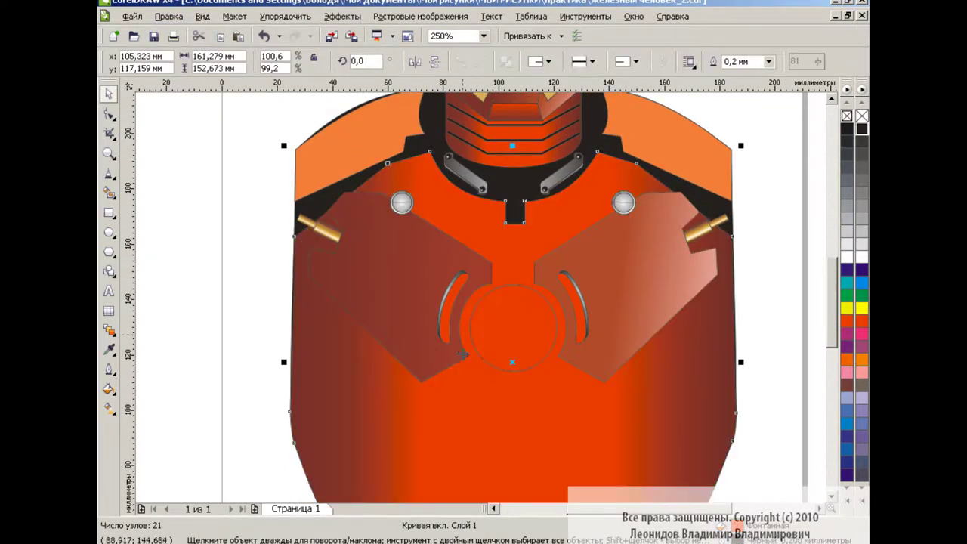
Make the body's gradient radial, widen the dark band, and lighten the end colour to orange
{"action": "key", "text": "F11"}
{"action": "left_click", "coordinate": [431, 157]}
{"action": "left_click", "coordinate": [388, 177]}
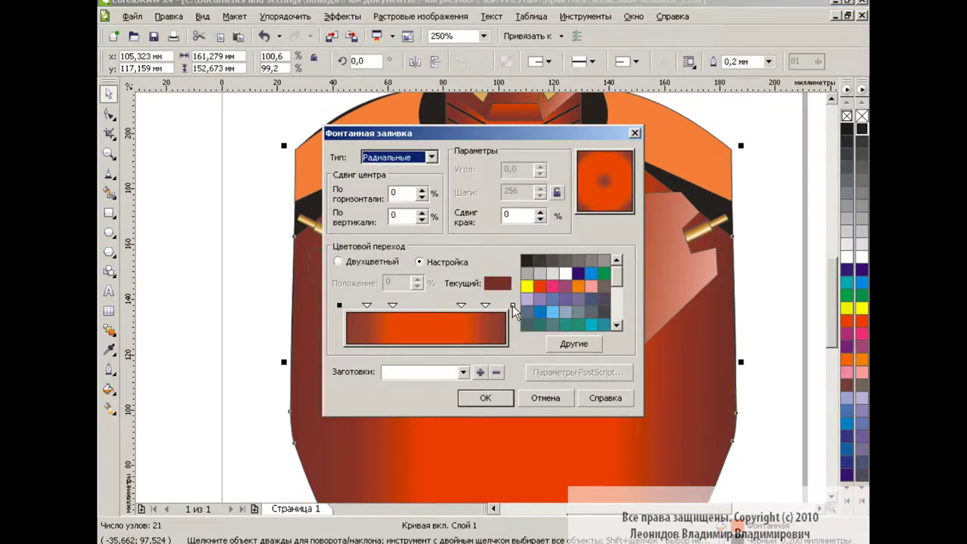
{"action": "left_click", "coordinate": [512, 305]}
{"action": "left_click", "coordinate": [526, 285]}
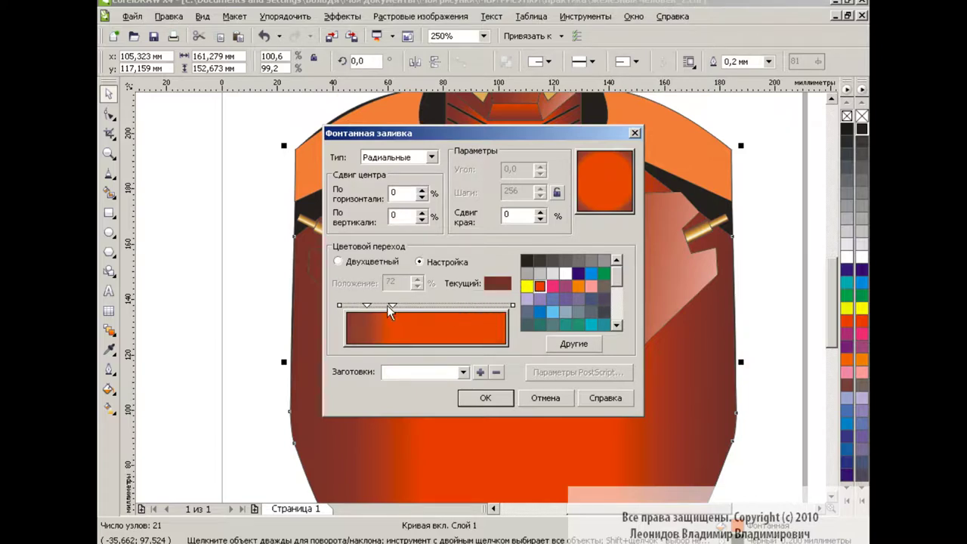
{"action": "left_click_drag", "start_coordinate": [387, 305], "coordinate": [432, 305]}
{"action": "left_click", "coordinate": [512, 305]}
{"action": "left_click", "coordinate": [573, 343]}
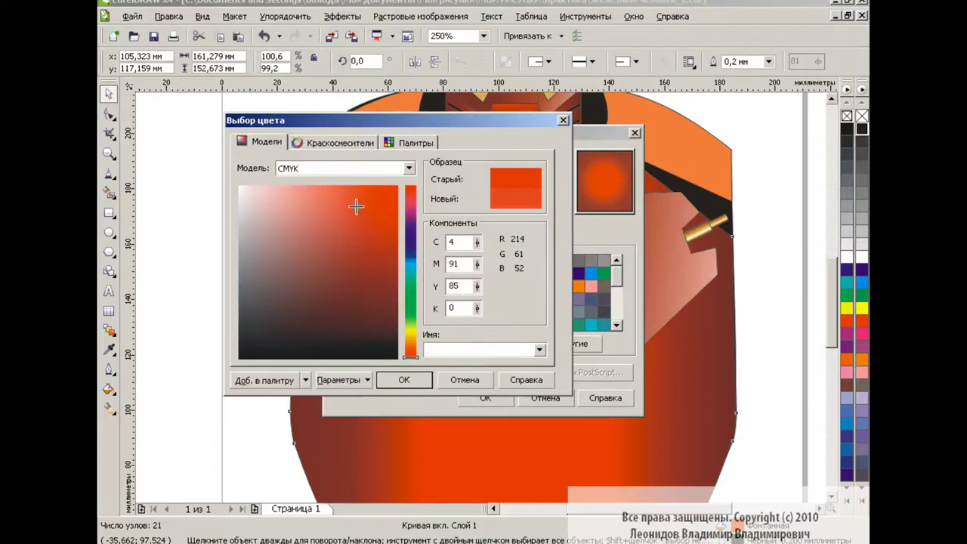
{"action": "left_click", "coordinate": [355, 205]}
{"action": "left_click", "coordinate": [416, 375]}
{"action": "left_click", "coordinate": [485, 398]}
Enlarge the body's radial gradient across the shape with the interactive fill tool
{"action": "key", "text": "g"}
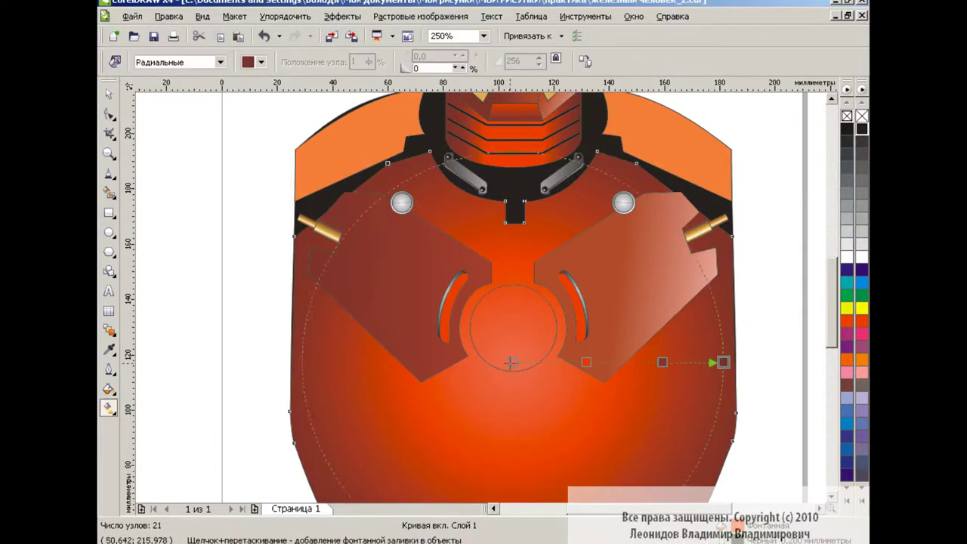
{"action": "left_click_drag", "start_coordinate": [616, 359], "coordinate": [620, 363]}
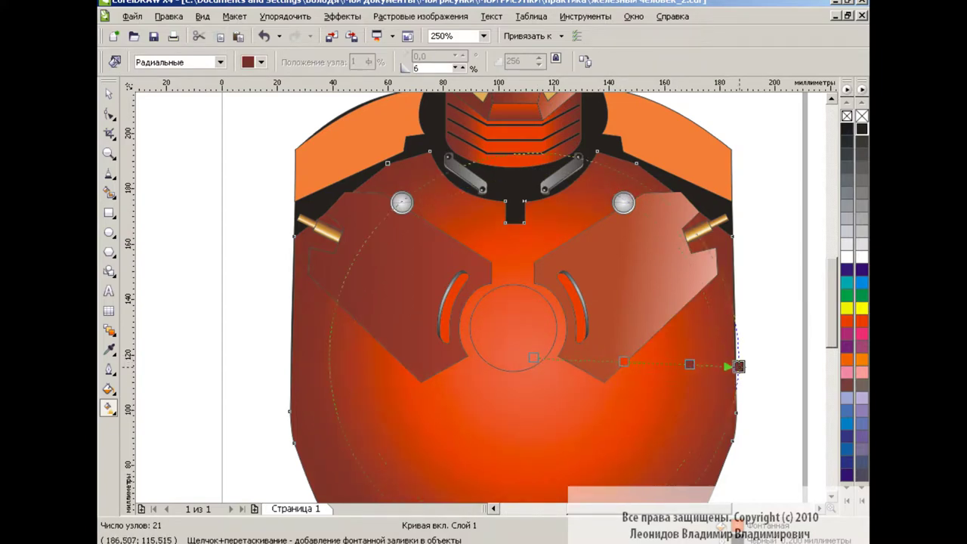
{"action": "key", "text": "space"}
{"action": "left_click", "coordinate": [191, 104]}
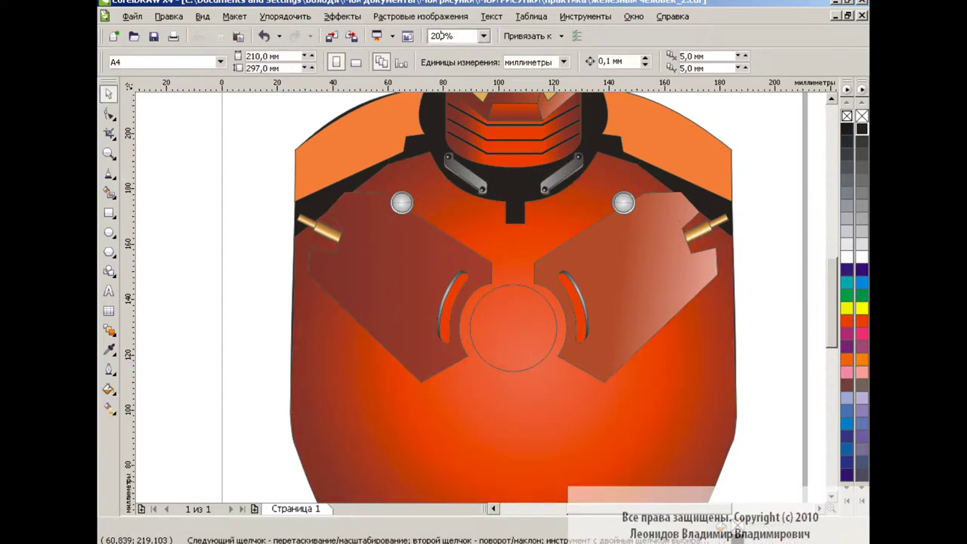
{"action": "scroll", "coordinate": [831, 307], "scroll_direction": "up", "scroll_amount": 2}
{"action": "scroll", "coordinate": [762, 298], "scroll_direction": "down", "scroll_amount": 2}
{"action": "scroll", "coordinate": [762, 297], "scroll_direction": "up", "scroll_amount": 2}
Copy the chest plate's fill onto the left and right shoulder pieces
{"action": "left_click", "coordinate": [400, 173]}
{"action": "left_click", "coordinate": [169, 16]}
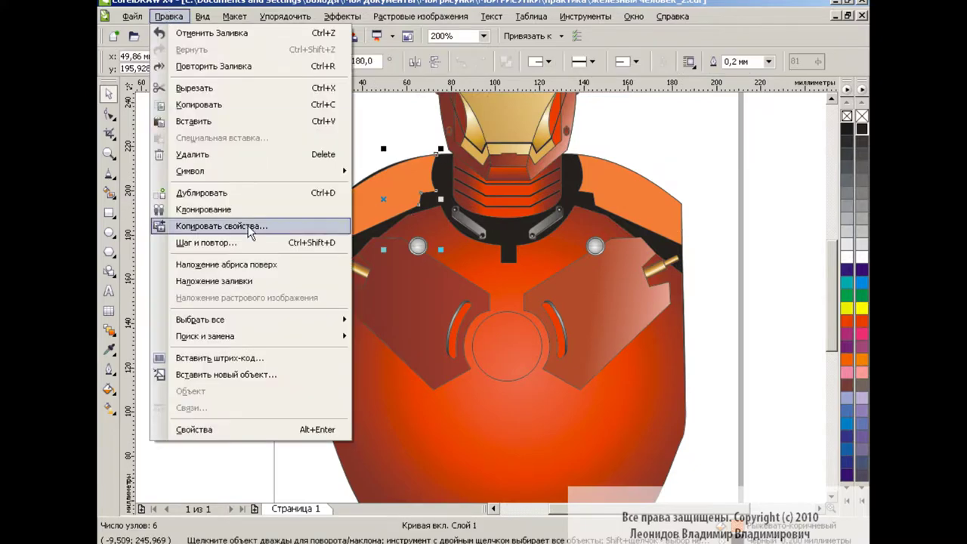
{"action": "left_click", "coordinate": [248, 229]}
{"action": "left_click", "coordinate": [411, 316]}
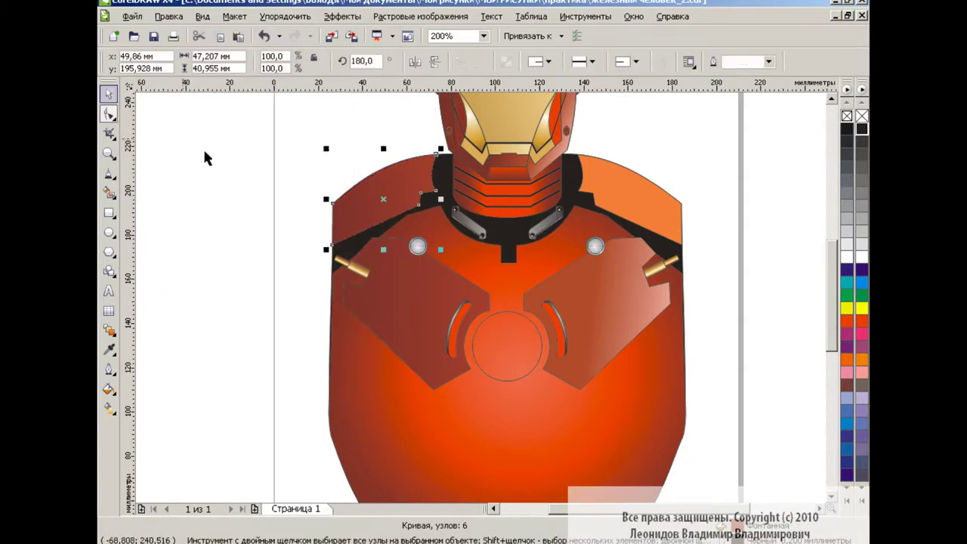
{"action": "key", "text": "Tab"}
{"action": "key", "text": "ctrl+shift+a"}
{"action": "left_click", "coordinate": [537, 298]}
{"action": "key", "text": "F3"}
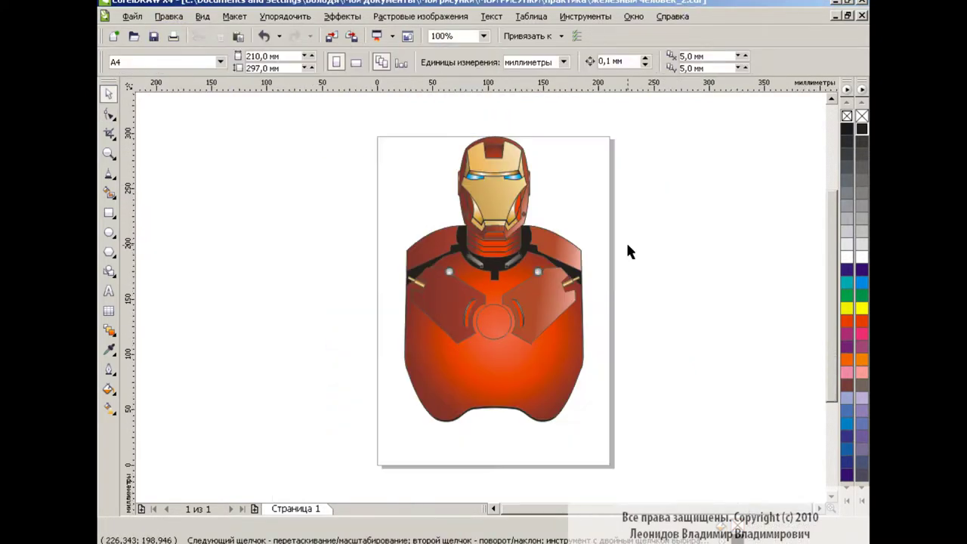
Give the chest circle a radial custom blue-to-light-cyan gradient with a lighter blue stop near 75%
{"action": "left_click", "coordinate": [501, 320]}
{"action": "key", "text": "F11"}
{"action": "key", "text": "Down"}
{"action": "left_click", "coordinate": [419, 261]}
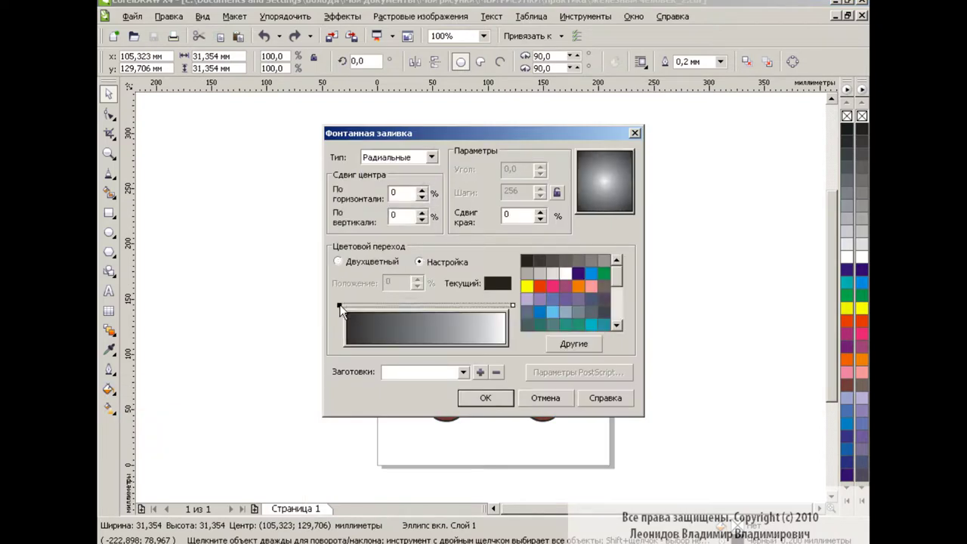
{"action": "left_click", "coordinate": [578, 273]}
{"action": "left_click", "coordinate": [591, 273]}
{"action": "double_click", "coordinate": [512, 305]}
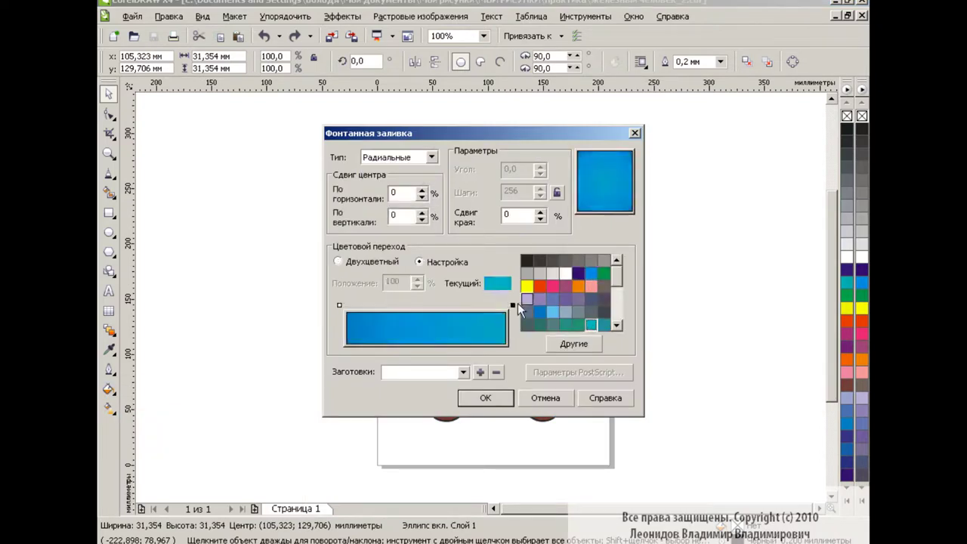
{"action": "key", "text": "Return"}
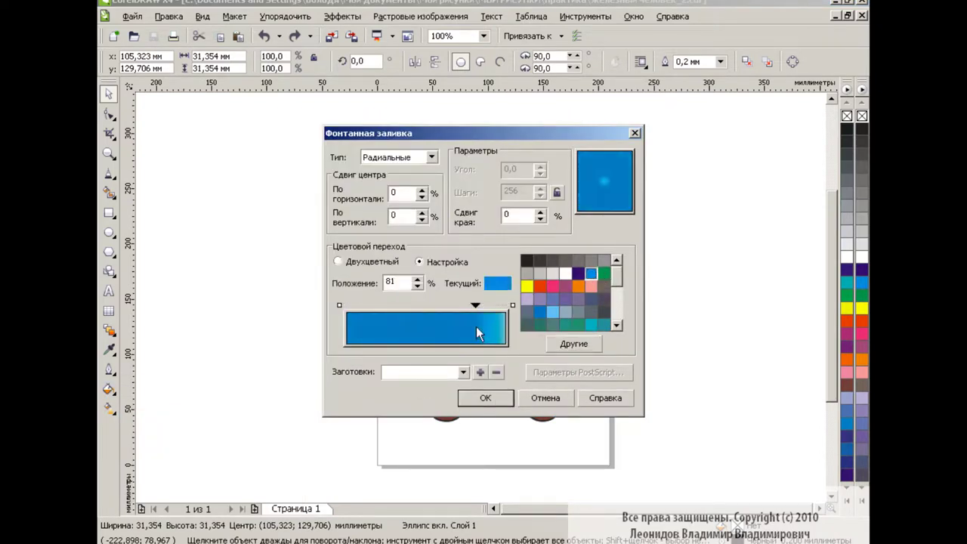
{"action": "double_click", "coordinate": [466, 305]}
{"action": "key", "text": "Return"}
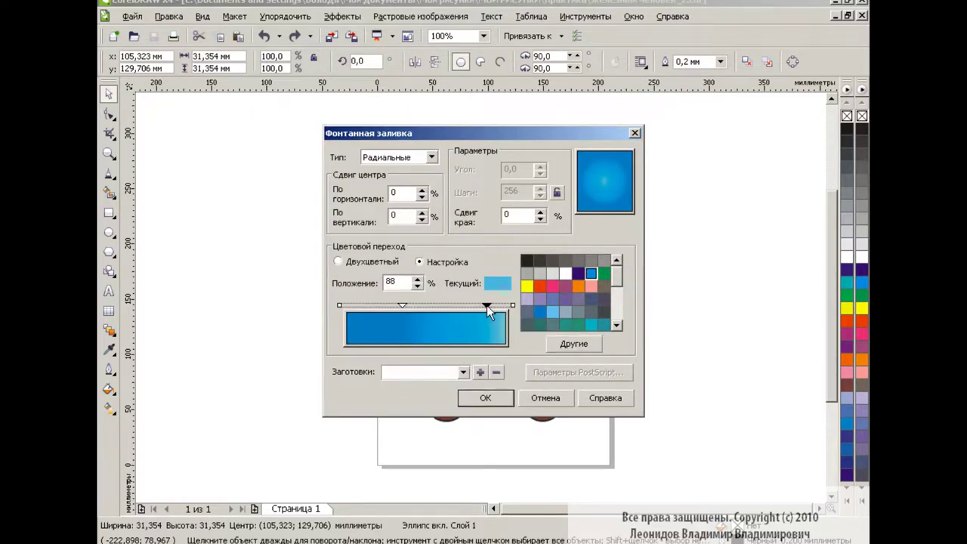
{"action": "left_click", "coordinate": [488, 398]}
Zoom to 400%, enlarge the blue chest circle slightly, and copy it
{"action": "left_click", "coordinate": [484, 35]}
{"action": "left_click", "coordinate": [441, 143]}
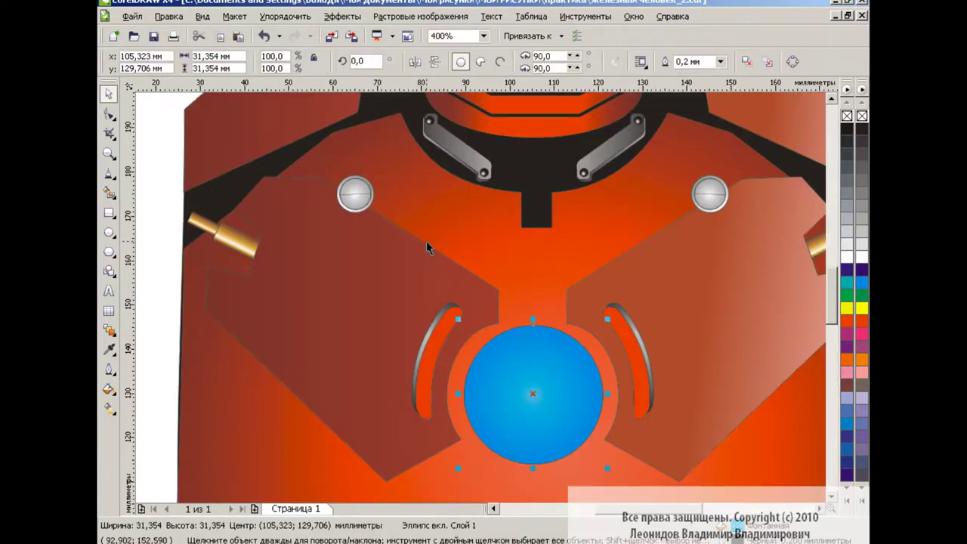
{"action": "left_click_drag", "start_coordinate": [607, 319], "coordinate": [616, 315]}
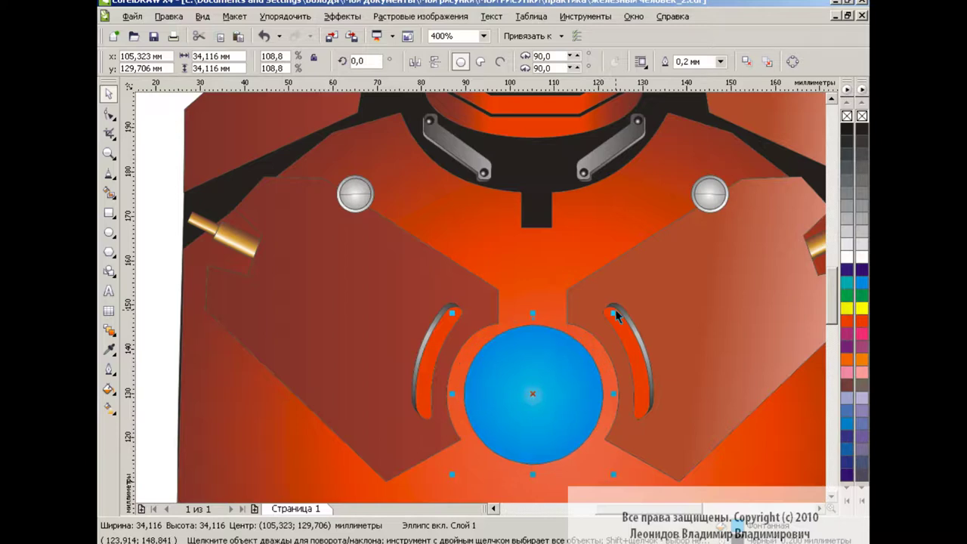
{"action": "left_click", "coordinate": [110, 389]}
{"action": "left_click", "coordinate": [169, 15]}
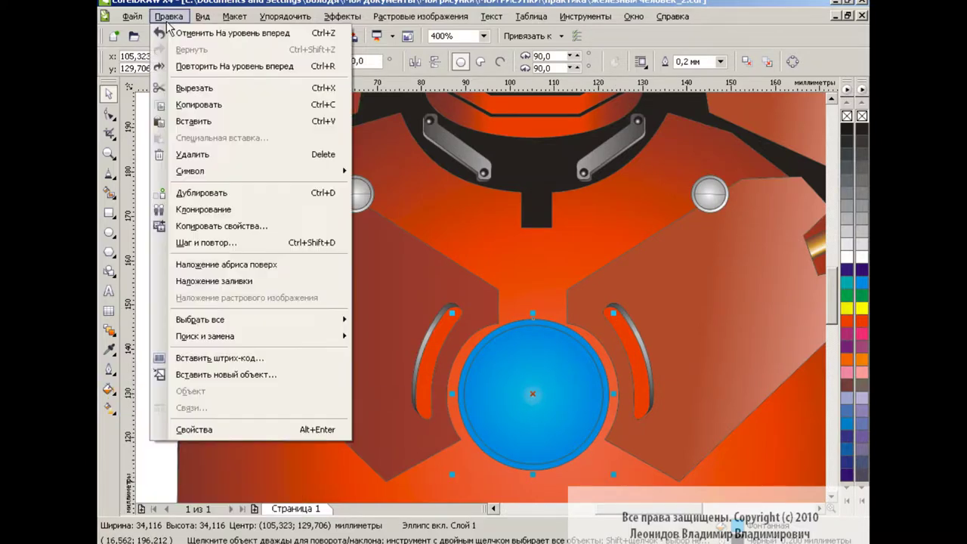
{"action": "left_click", "coordinate": [189, 34]}
Recolour the circle dark red-brown and paste the blue copy in front of it
{"action": "left_click", "coordinate": [110, 390]}
{"action": "left_click", "coordinate": [148, 389]}
{"action": "left_click", "coordinate": [499, 280]}
{"action": "left_click", "coordinate": [513, 340]}
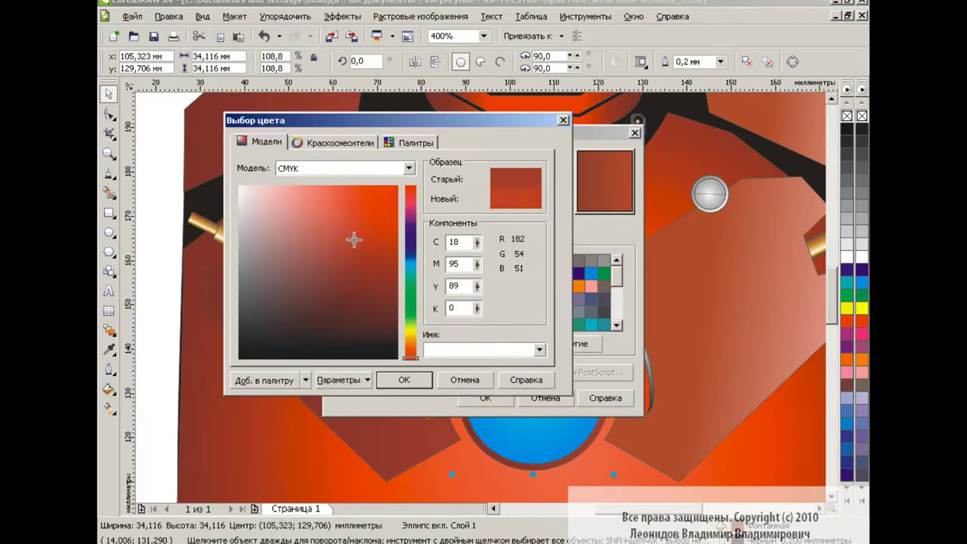
{"action": "left_click", "coordinate": [401, 378]}
{"action": "left_click", "coordinate": [488, 398]}
{"action": "left_click", "coordinate": [238, 38]}
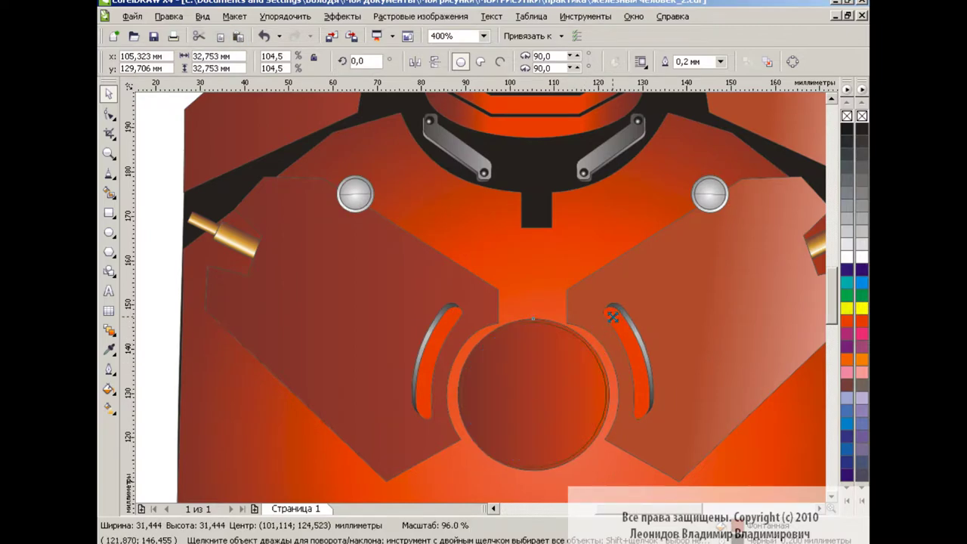
{"action": "key", "text": "ctrl+z"}
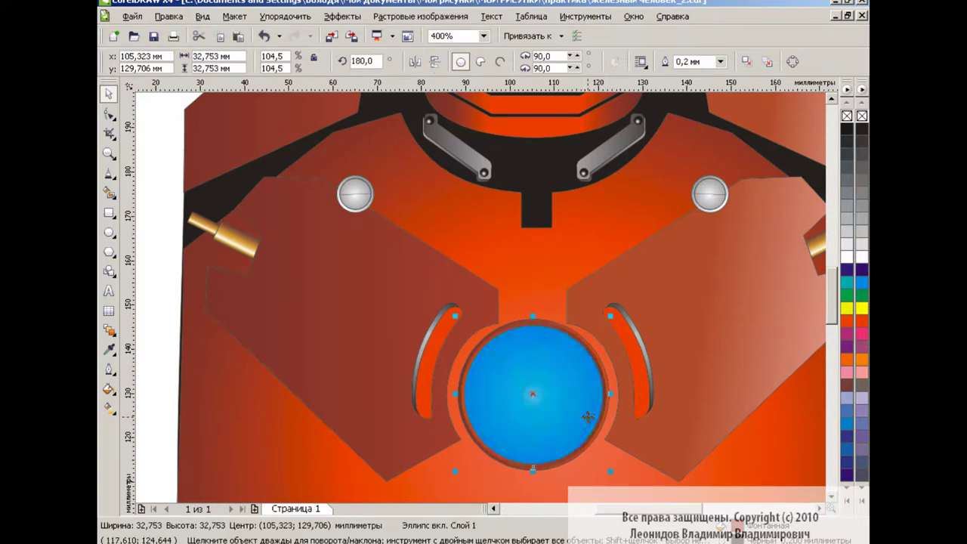
Enlarge the brown circle behind the blue disc to form a rim ring
{"action": "left_click", "coordinate": [609, 363]}
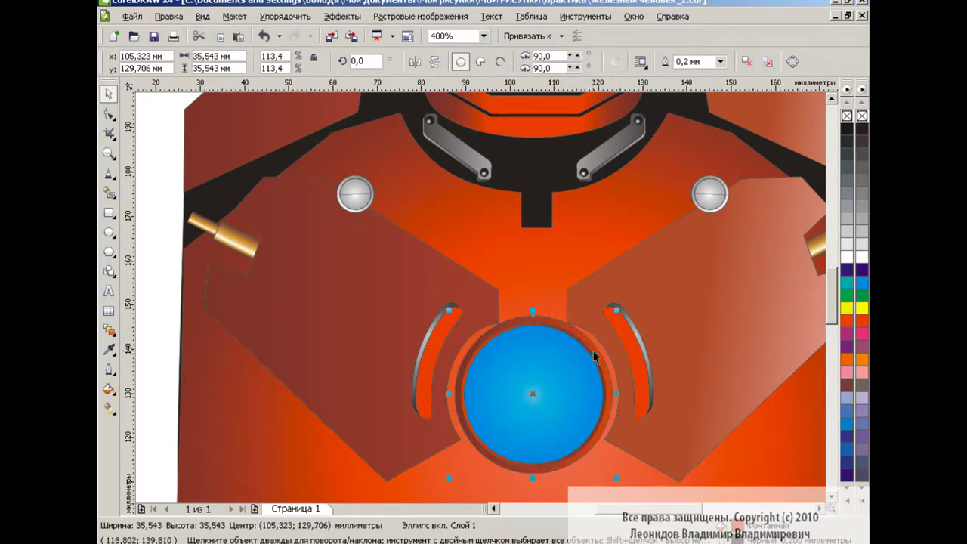
{"action": "left_click", "coordinate": [571, 271]}
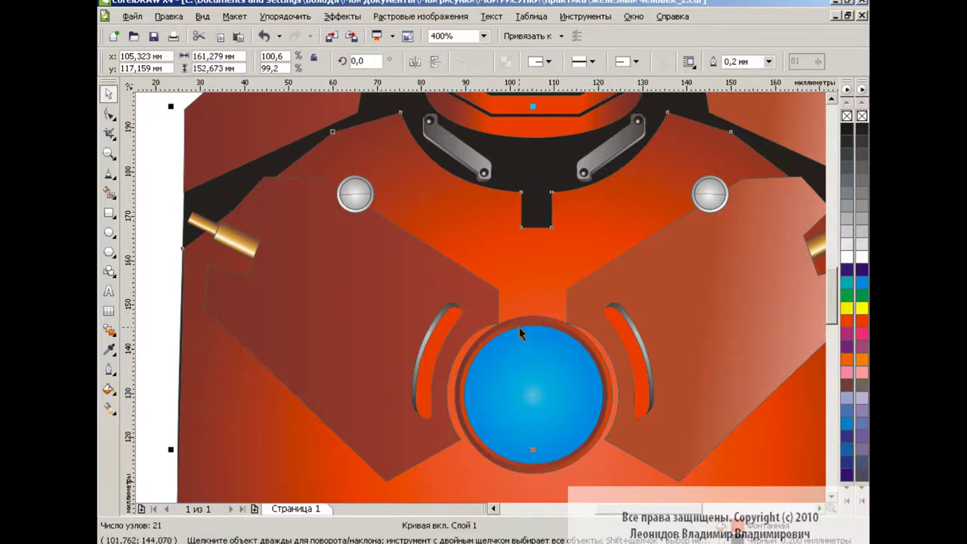
{"action": "key", "text": "F3"}
{"action": "left_click_drag", "start_coordinate": [553, 412], "coordinate": [555, 408]}
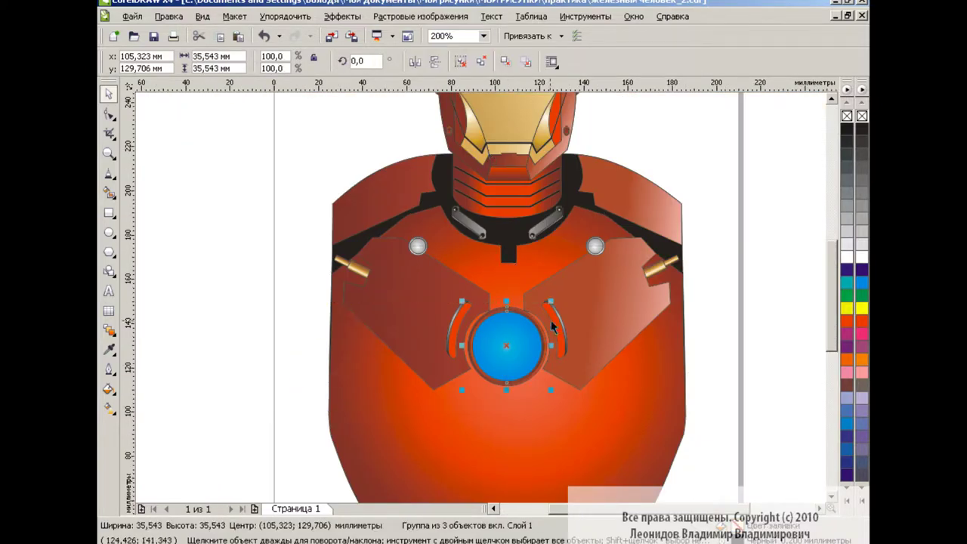
Draw a curve across the lower right torso and give it a thick outline
{"action": "left_click", "coordinate": [725, 317]}
{"action": "scroll", "coordinate": [826, 303], "scroll_direction": "down", "scroll_amount": 3}
{"action": "scroll", "coordinate": [827, 302], "scroll_direction": "down", "scroll_amount": 1}
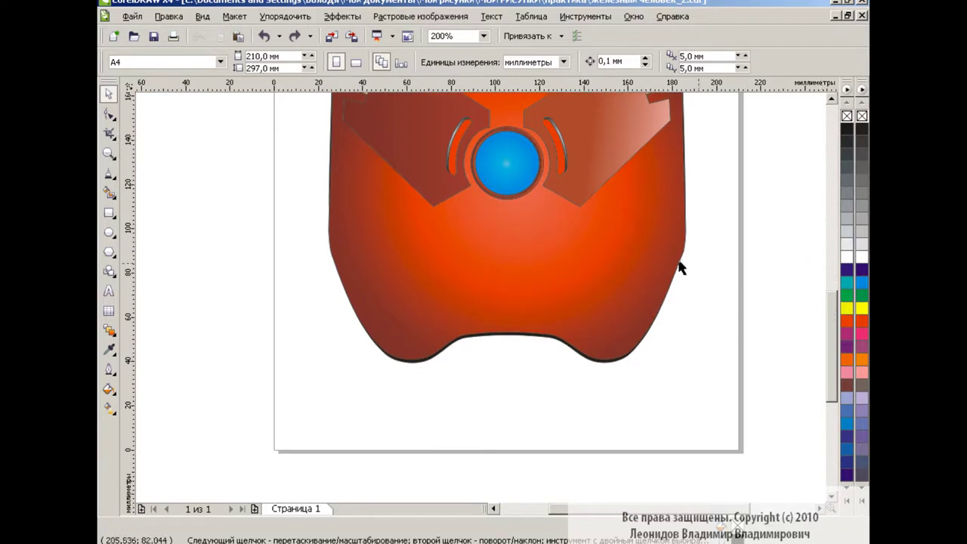
{"action": "key", "text": "F5"}
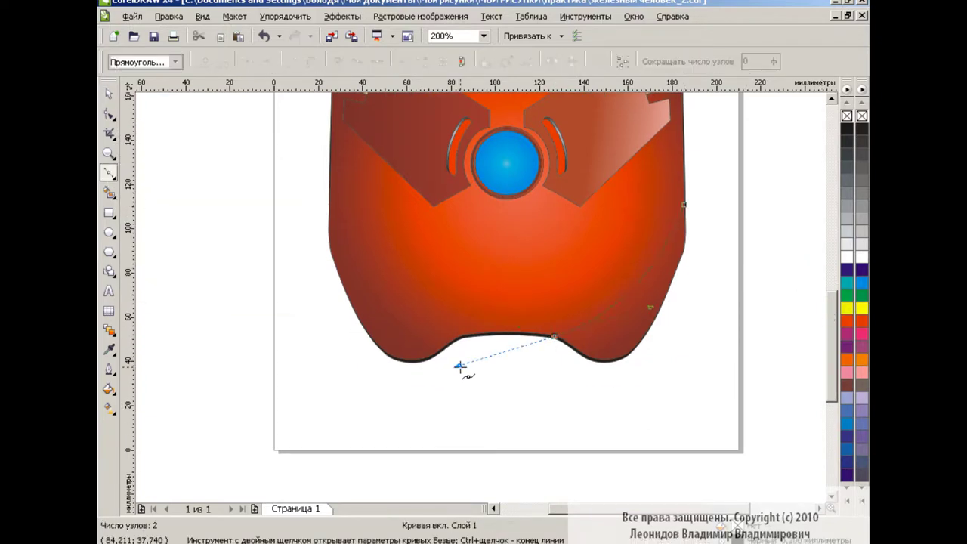
{"action": "key", "text": "space"}
{"action": "left_click", "coordinate": [109, 368]}
{"action": "left_click", "coordinate": [181, 315]}
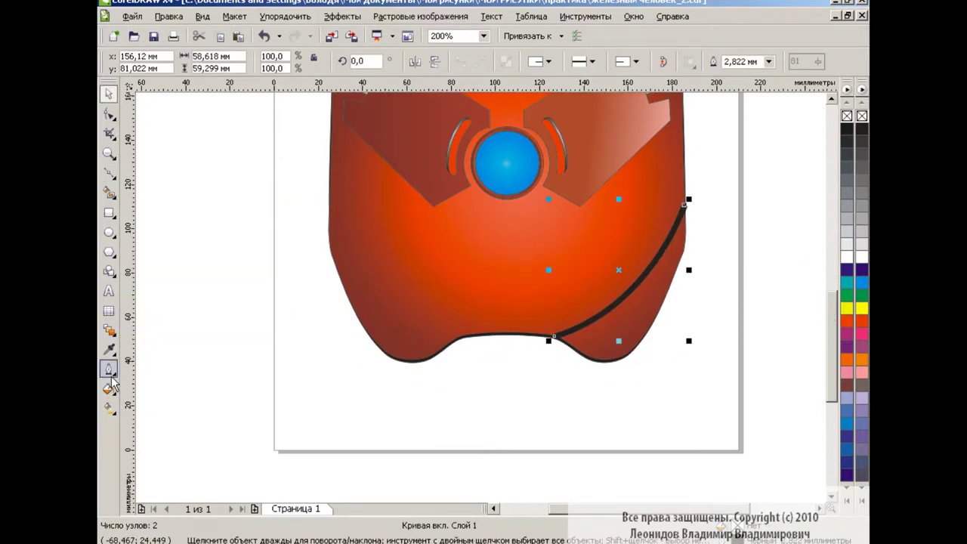
{"action": "left_click", "coordinate": [173, 190]}
{"action": "left_click", "coordinate": [385, 198]}
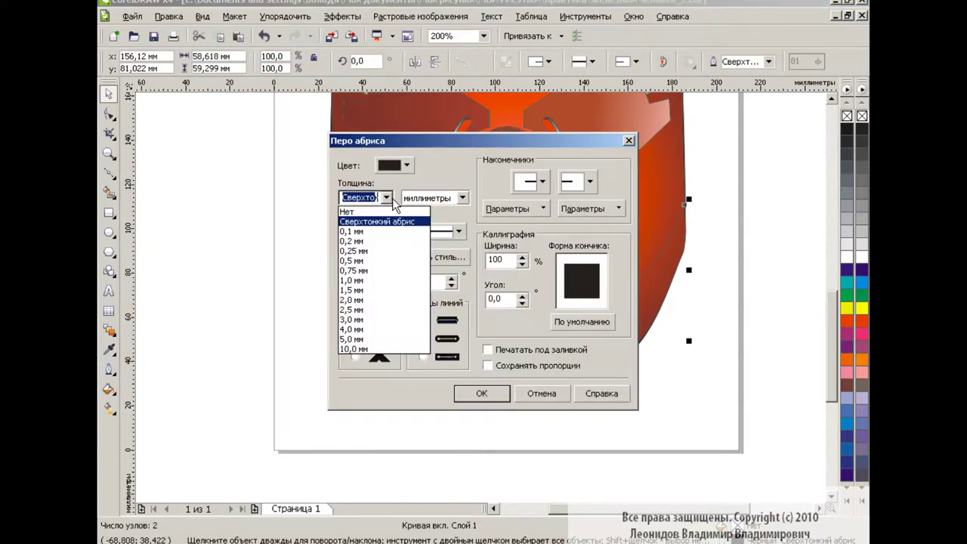
{"action": "left_click", "coordinate": [362, 280]}
{"action": "left_click", "coordinate": [481, 393]}
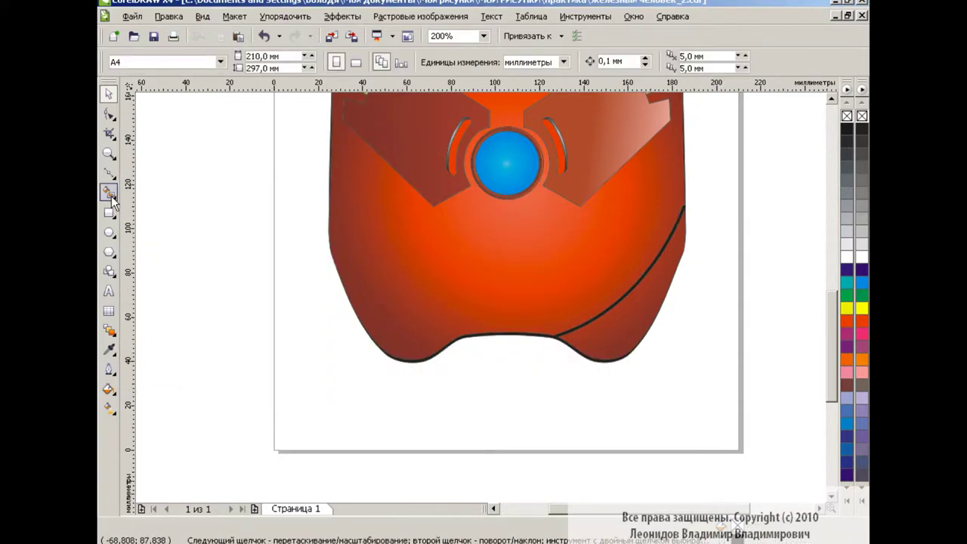
Draw a second rib curve with a thick outline
{"action": "left_click", "coordinate": [110, 173]}
{"action": "key", "text": "space"}
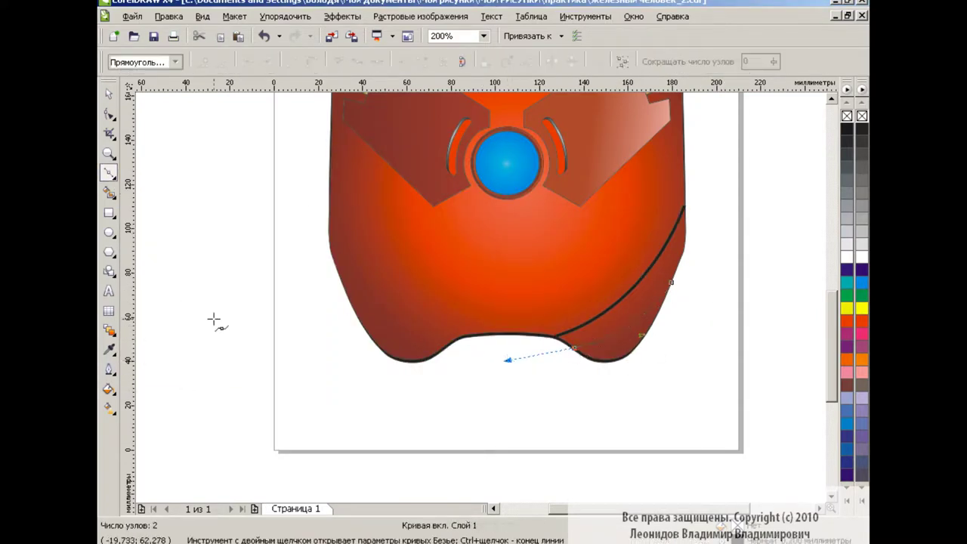
{"action": "key", "text": "F12"}
{"action": "left_click", "coordinate": [484, 393]}
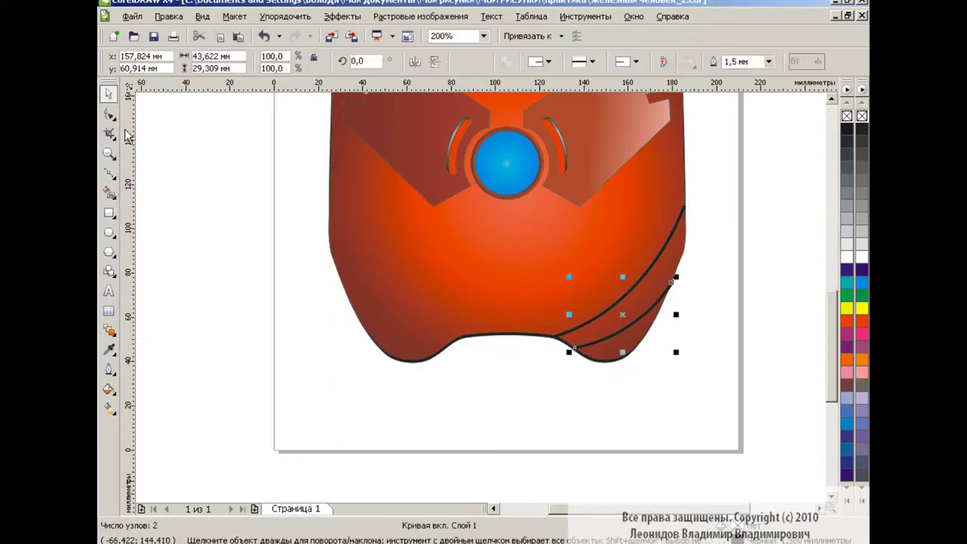
{"action": "key", "text": "space"}
{"action": "key", "text": "space"}
{"action": "key", "text": "Escape"}
Draw a third curve near the bottom with a 1.0 mm outline
{"action": "key", "text": "space"}
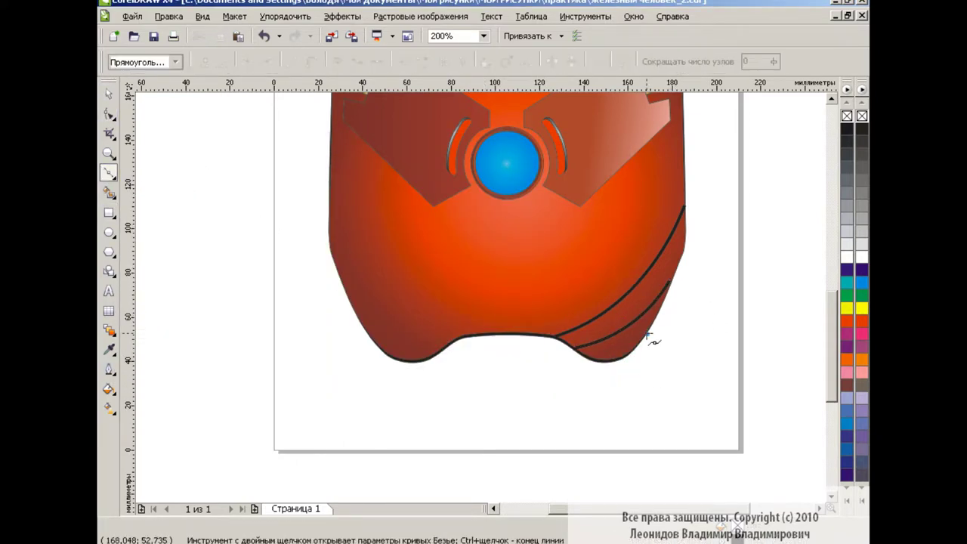
{"action": "key", "text": "space"}
{"action": "left_click", "coordinate": [110, 370]}
{"action": "left_click", "coordinate": [173, 190]}
{"action": "left_click", "coordinate": [386, 198]}
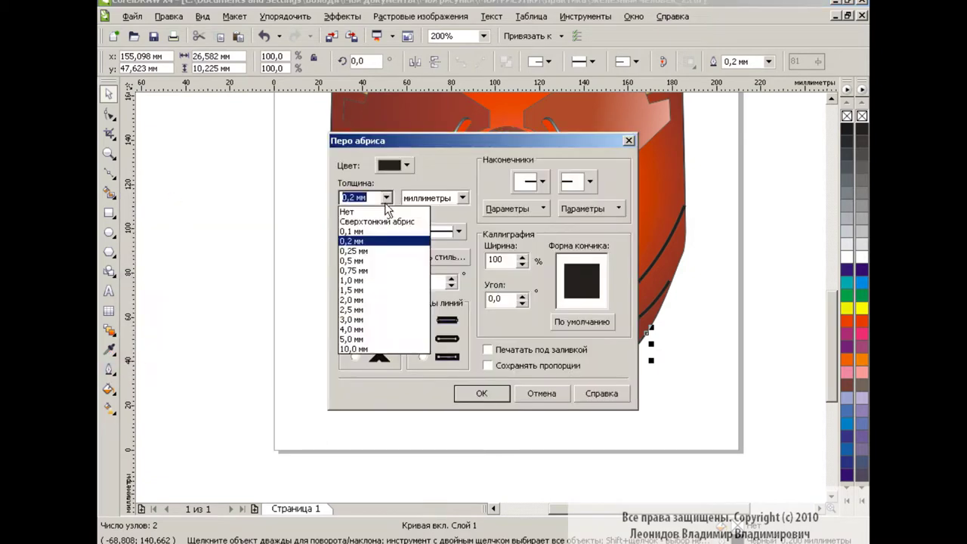
{"action": "left_click", "coordinate": [365, 281]}
{"action": "left_click", "coordinate": [481, 393]}
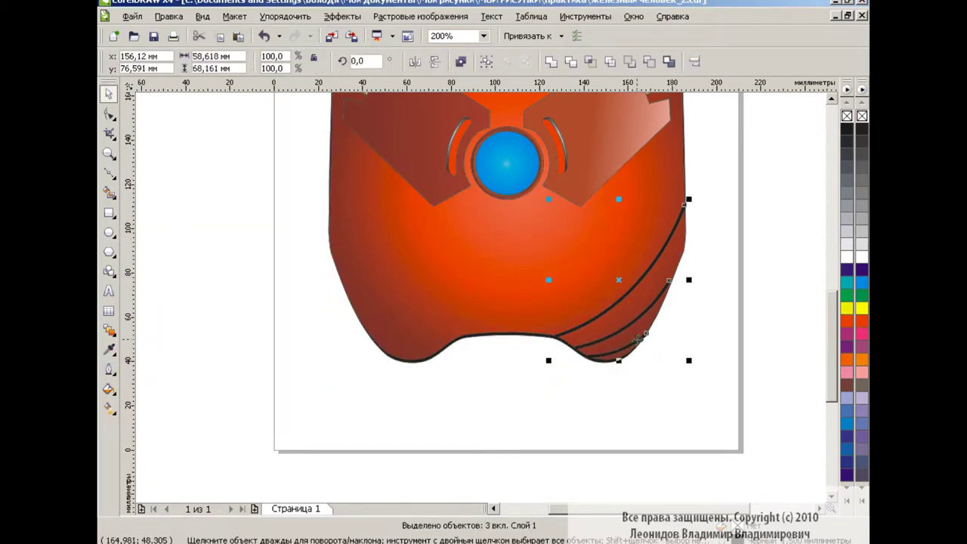
Fill the three dark curves with a custom orange, white and red gradient
{"action": "left_click", "coordinate": [685, 349]}
{"action": "left_click", "coordinate": [646, 336]}
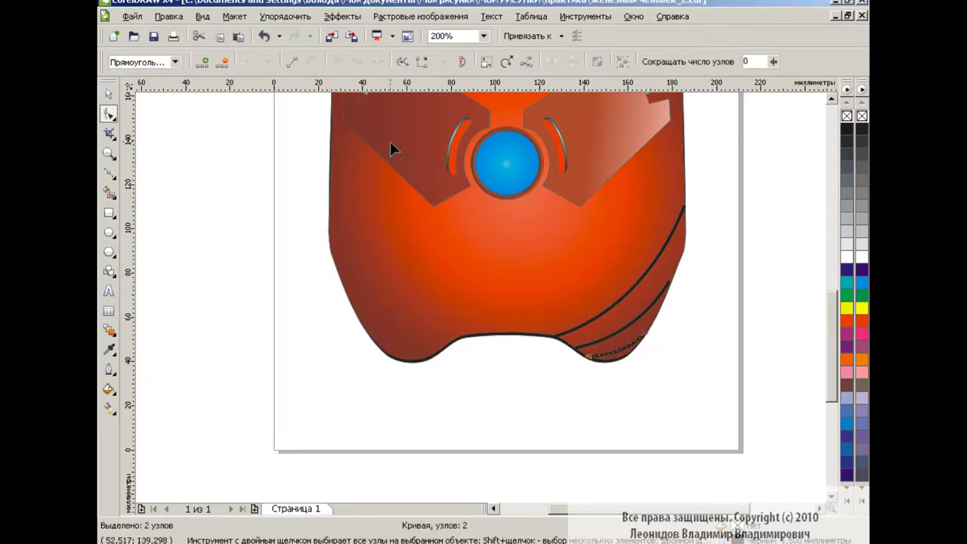
{"action": "left_click_drag", "start_coordinate": [702, 189], "coordinate": [517, 410]}
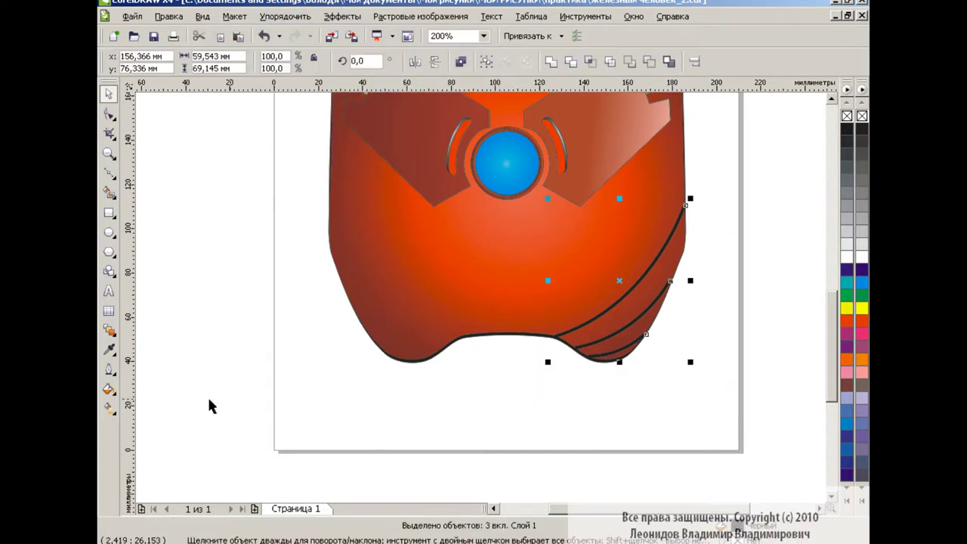
{"action": "key", "text": "F11"}
{"action": "left_click", "coordinate": [539, 285]}
{"action": "left_click", "coordinate": [512, 305]}
{"action": "left_click", "coordinate": [539, 285]}
{"action": "double_click", "coordinate": [428, 304]}
{"action": "left_click", "coordinate": [565, 272]}
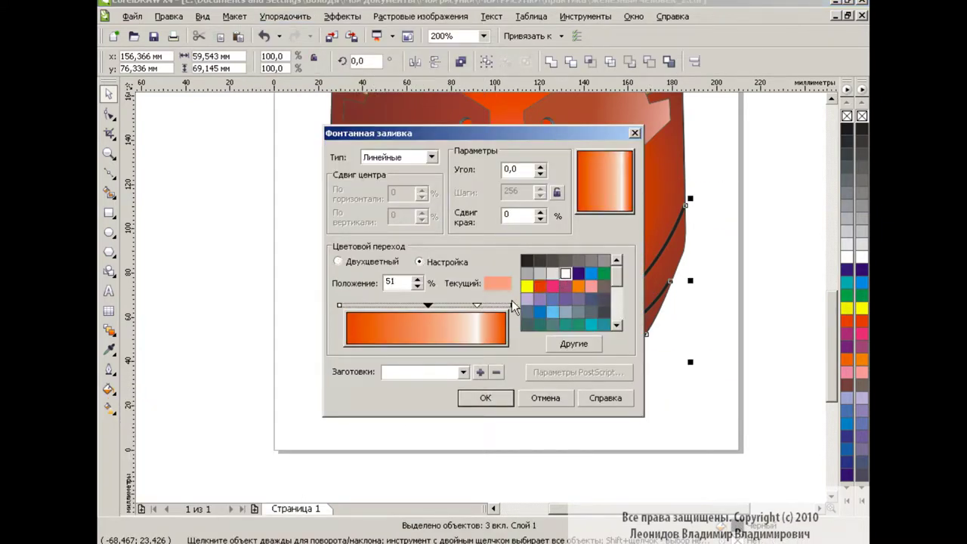
{"action": "double_click", "coordinate": [451, 304]}
{"action": "left_click", "coordinate": [538, 285]}
{"action": "left_click", "coordinate": [485, 398]}
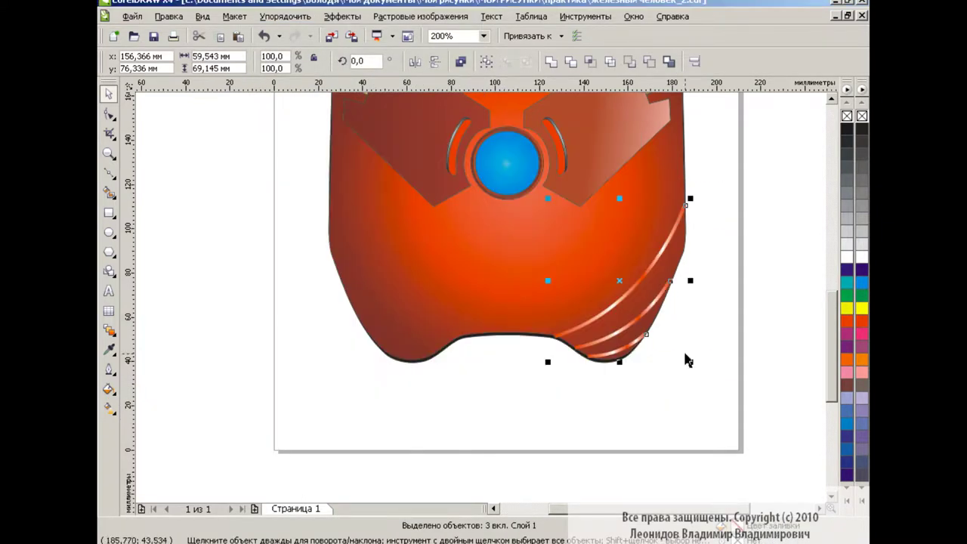
Copy the long stripe's gradient fill onto both right-side stripe groups
{"action": "left_click", "coordinate": [762, 257]}
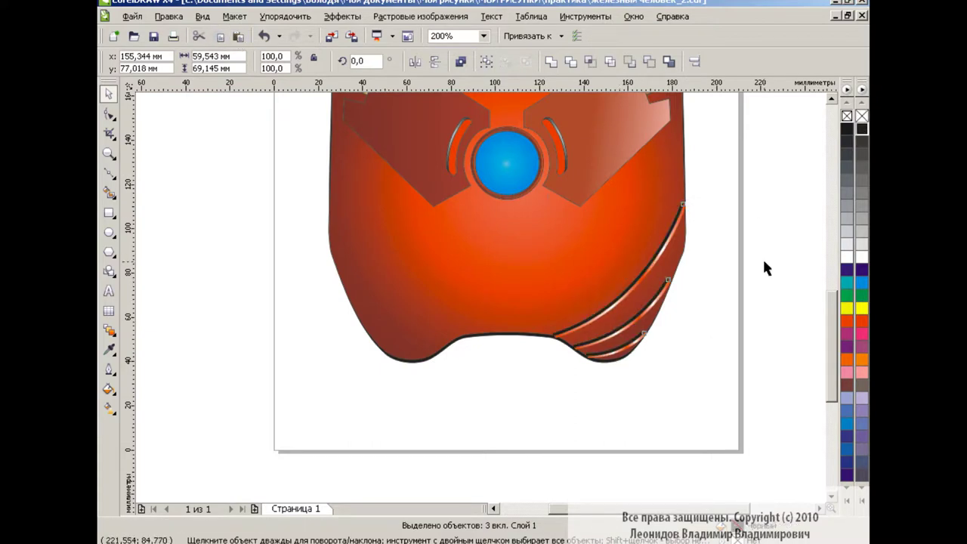
{"action": "left_click", "coordinate": [677, 223]}
{"action": "left_click", "coordinate": [108, 389]}
{"action": "left_click", "coordinate": [131, 389]}
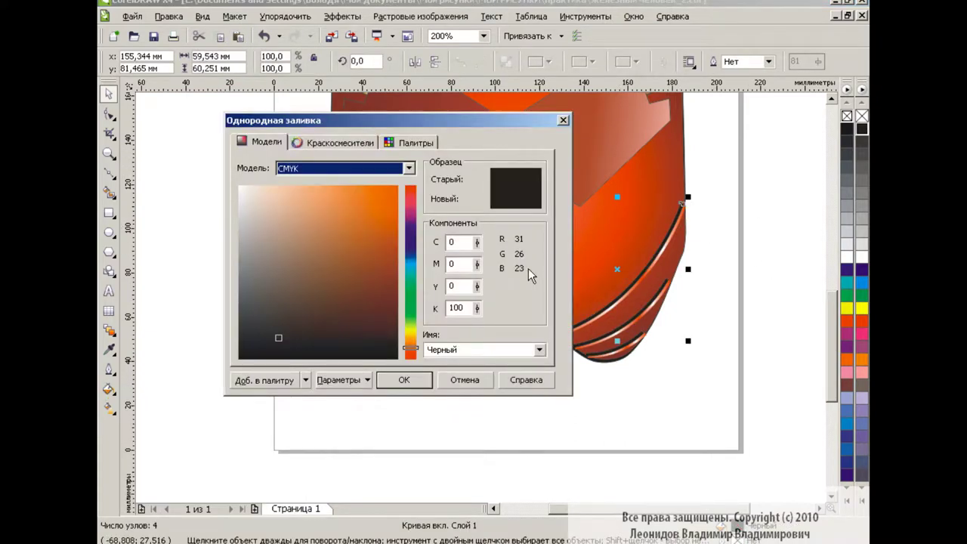
{"action": "left_click", "coordinate": [414, 381]}
{"action": "left_click", "coordinate": [626, 324]}
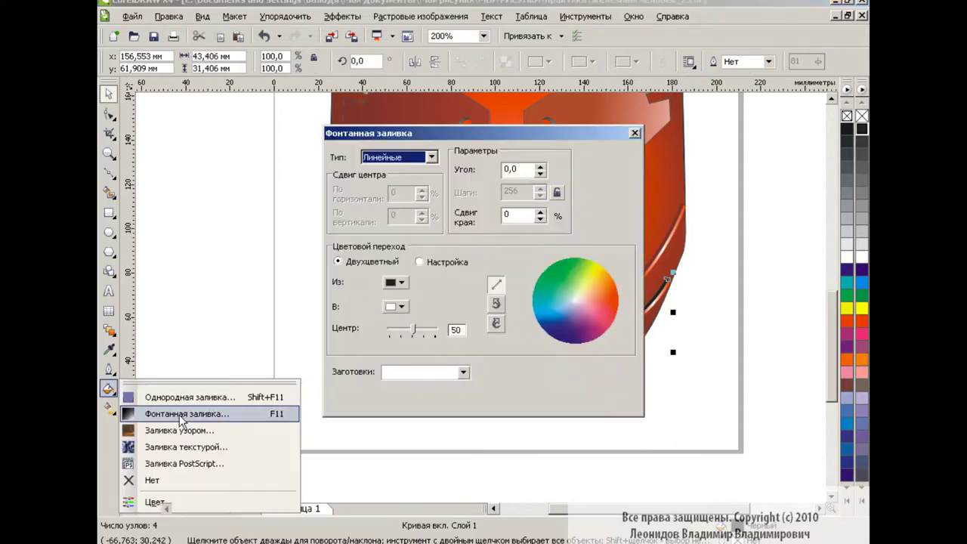
{"action": "key", "text": "Return"}
{"action": "left_click", "coordinate": [612, 295]}
{"action": "left_click", "coordinate": [168, 16]}
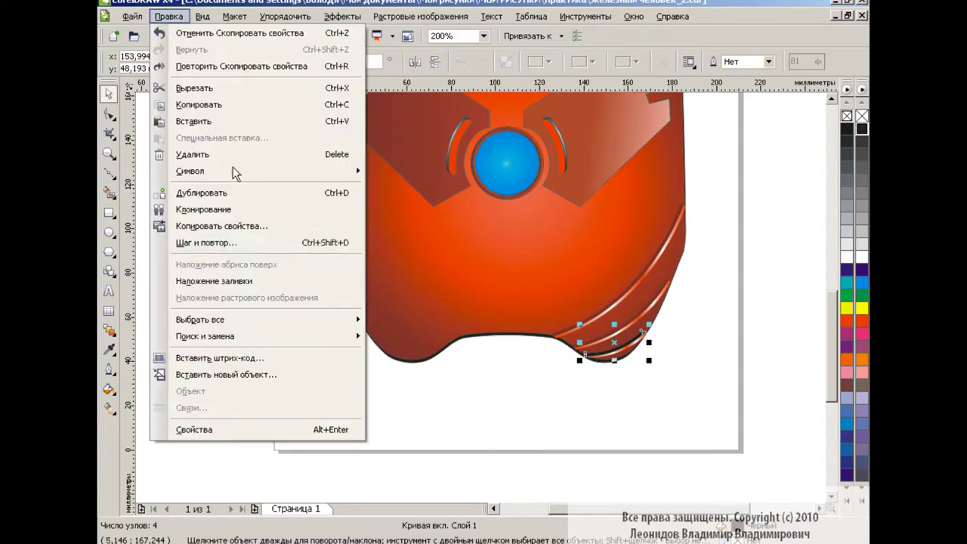
{"action": "left_click", "coordinate": [172, 231]}
{"action": "key", "text": "Return"}
Place a mirrored copy of the right-side stripes on the left side
{"action": "left_click_drag", "start_coordinate": [738, 173], "coordinate": [564, 384]}
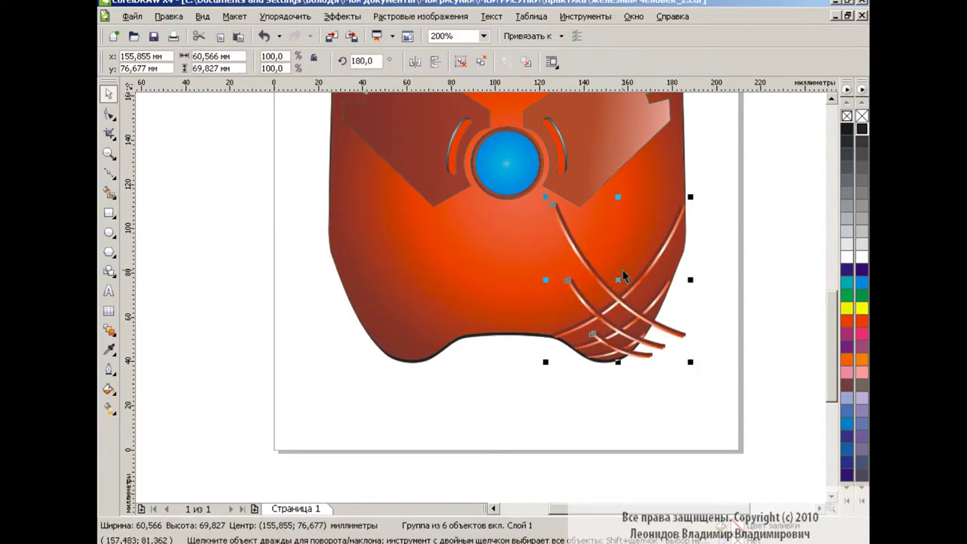
{"action": "left_click_drag", "start_coordinate": [622, 269], "coordinate": [394, 281]}
{"action": "left_click", "coordinate": [539, 384]}
{"action": "scroll", "coordinate": [540, 384], "scroll_direction": "down", "scroll_amount": 1}
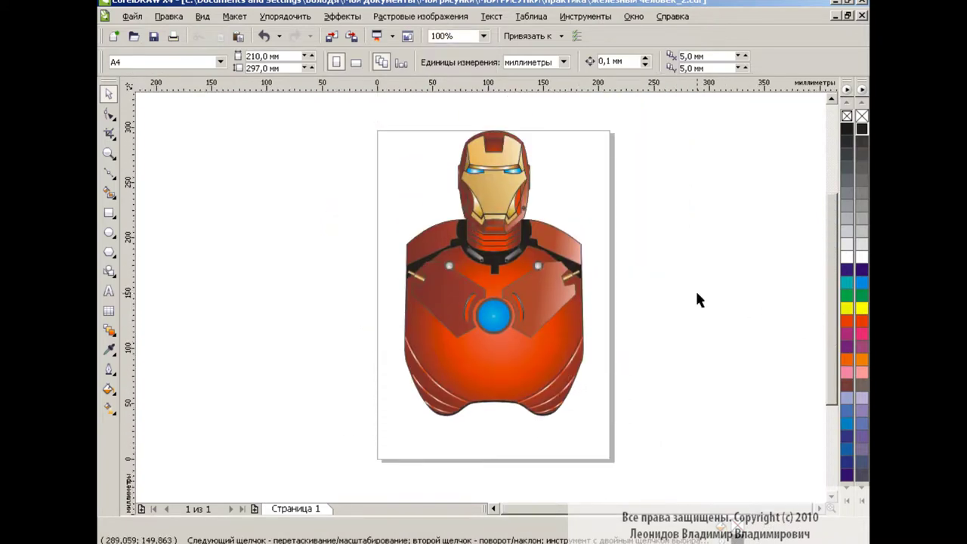
Shorten the body to about 84% and move both stripe groups up to its bottom
{"action": "left_click", "coordinate": [494, 410]}
{"action": "left_click_drag", "start_coordinate": [494, 411], "coordinate": [493, 387]}
{"action": "left_click_drag", "start_coordinate": [624, 308], "coordinate": [394, 453]}
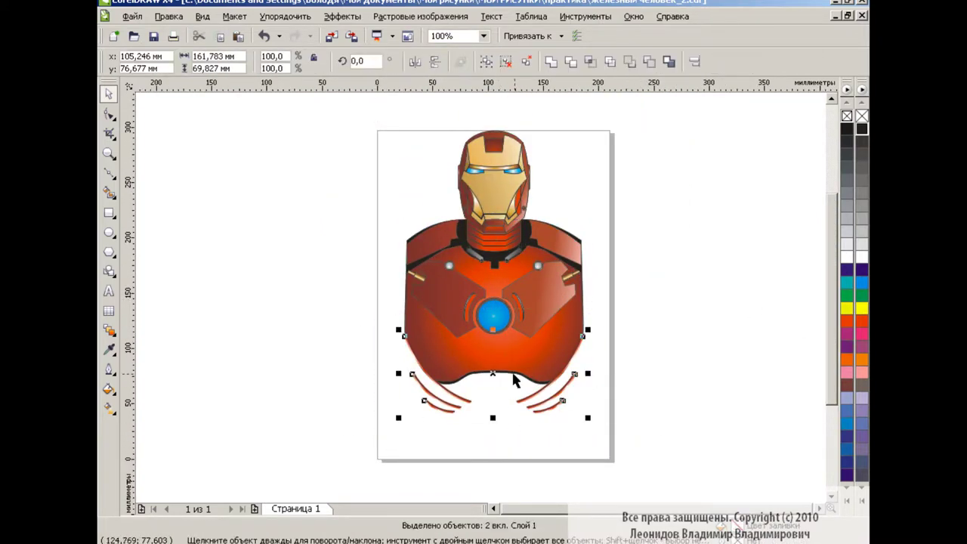
{"action": "left_click_drag", "start_coordinate": [491, 374], "coordinate": [491, 342]}
{"action": "left_click", "coordinate": [653, 362]}
Inspect the body's nodes at the right shoulder, then view the whole page at 100%
{"action": "left_click", "coordinate": [442, 225]}
{"action": "scroll", "coordinate": [441, 225], "scroll_direction": "up", "scroll_amount": 2}
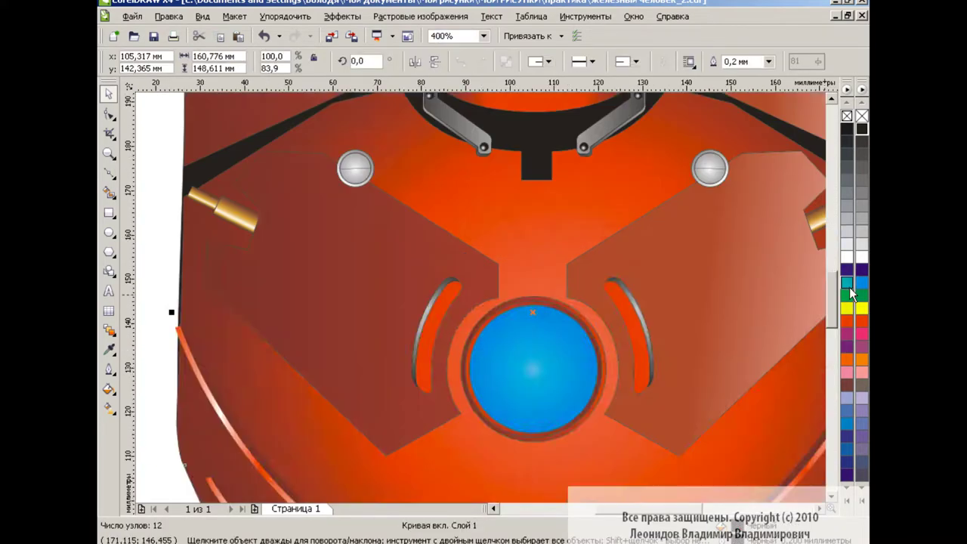
{"action": "key", "text": "F10"}
{"action": "scroll", "coordinate": [557, 309], "scroll_direction": "right", "scroll_amount": 5}
{"action": "left_click", "coordinate": [550, 293]}
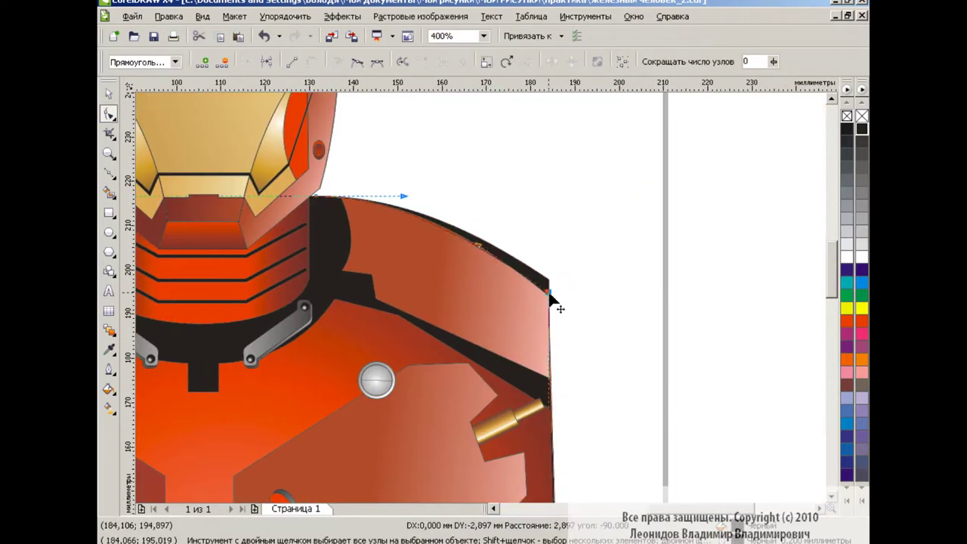
{"action": "left_click", "coordinate": [484, 35]}
{"action": "left_click", "coordinate": [439, 139]}
{"action": "key", "text": "space"}
{"action": "key", "text": "Escape"}
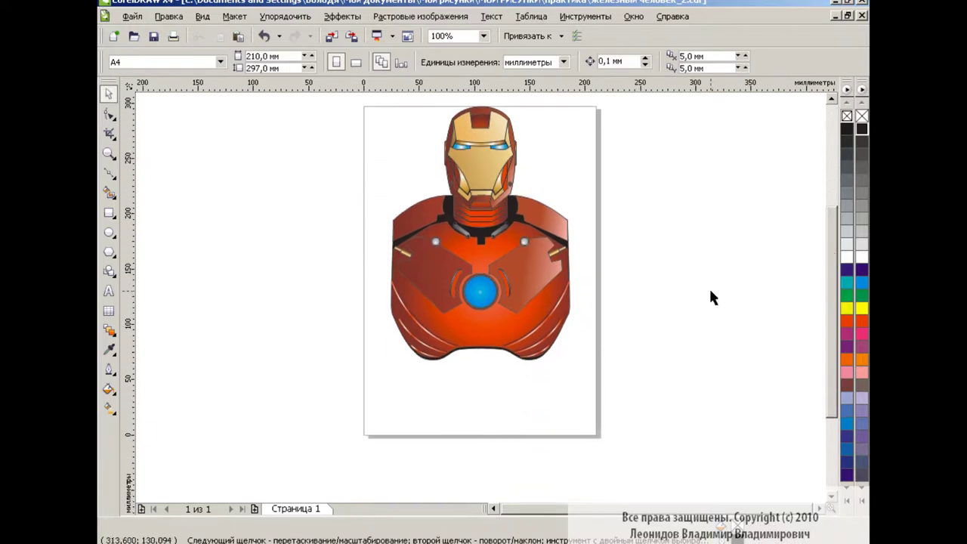
Group the whole Iron Man figure, scale it to 84% and move it higher
{"action": "left_click_drag", "start_coordinate": [658, 404], "coordinate": [658, 403]}
{"action": "left_click", "coordinate": [263, 35]}
{"action": "key", "text": "ctrl+shift+z"}
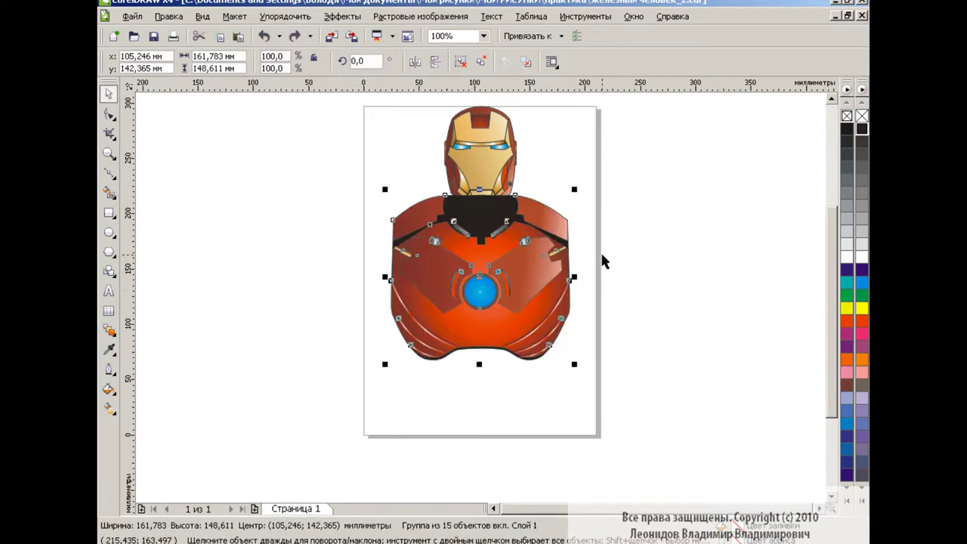
{"action": "key", "text": "Escape"}
{"action": "left_click", "coordinate": [551, 287]}
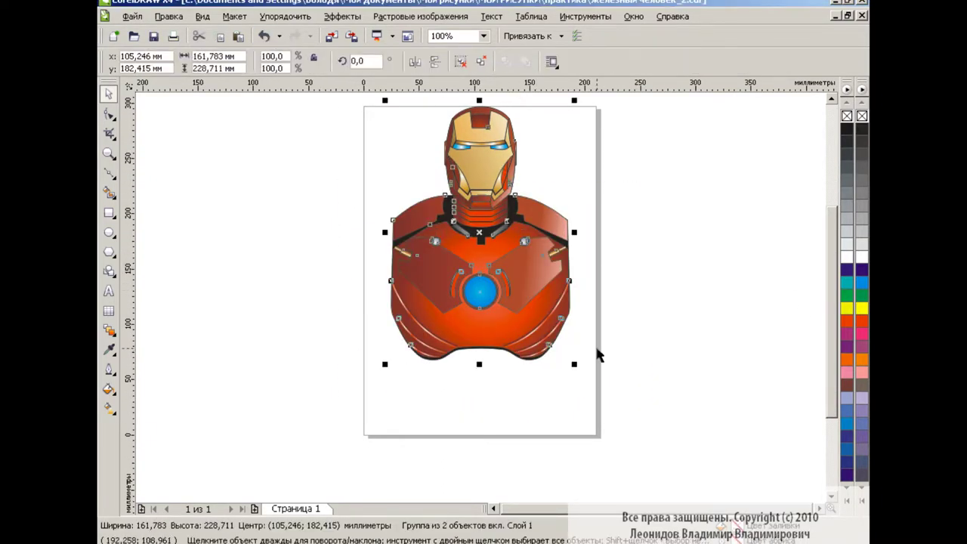
{"action": "left_click_drag", "start_coordinate": [572, 363], "coordinate": [559, 344]}
{"action": "left_click_drag", "start_coordinate": [491, 252], "coordinate": [490, 233]}
{"action": "left_click", "coordinate": [596, 308]}
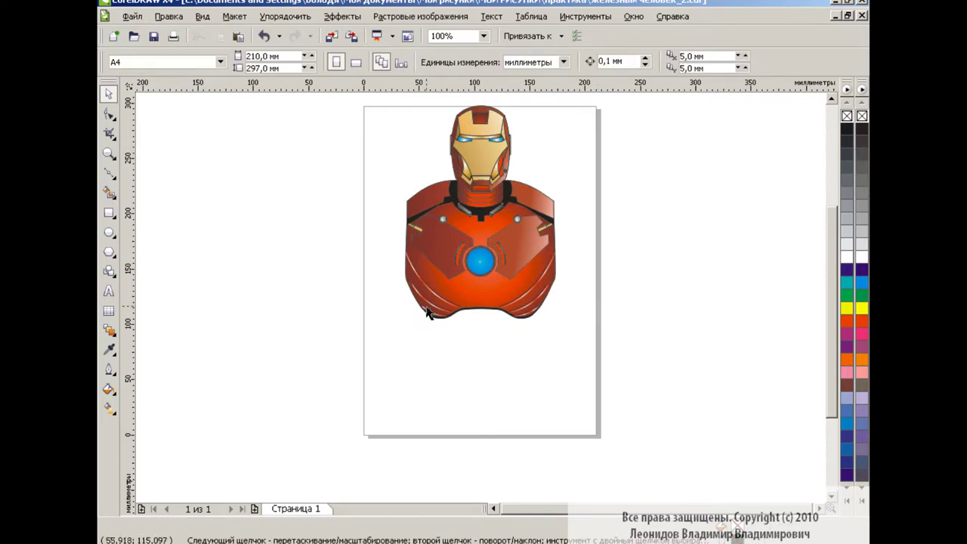
Draw a rectangle below the torso and centre it under the figure
{"action": "left_click", "coordinate": [110, 214]}
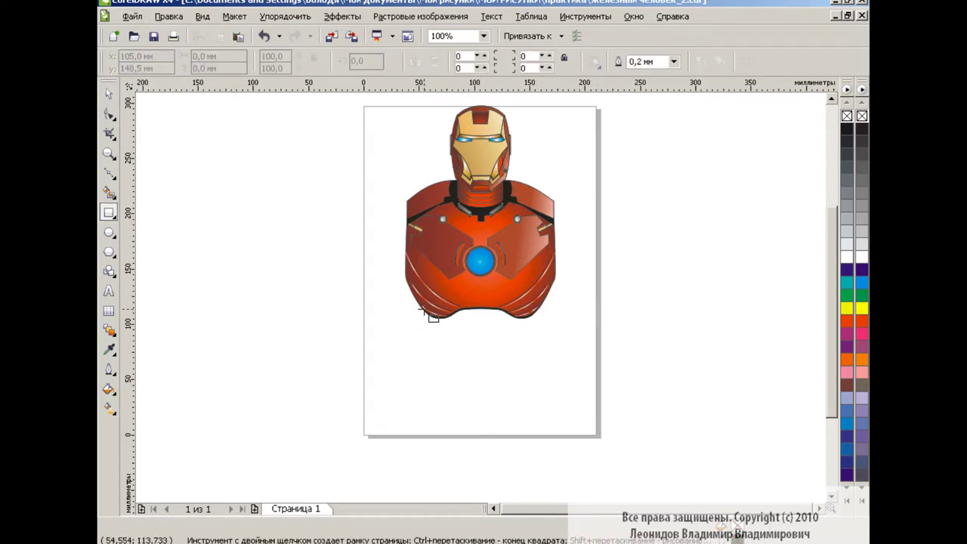
{"action": "left_click_drag", "start_coordinate": [423, 309], "coordinate": [535, 395]}
{"action": "key", "text": "space"}
{"action": "left_click_drag", "start_coordinate": [377, 420], "coordinate": [630, 96]}
{"action": "left_click", "coordinate": [694, 61]}
{"action": "left_click", "coordinate": [592, 356]}
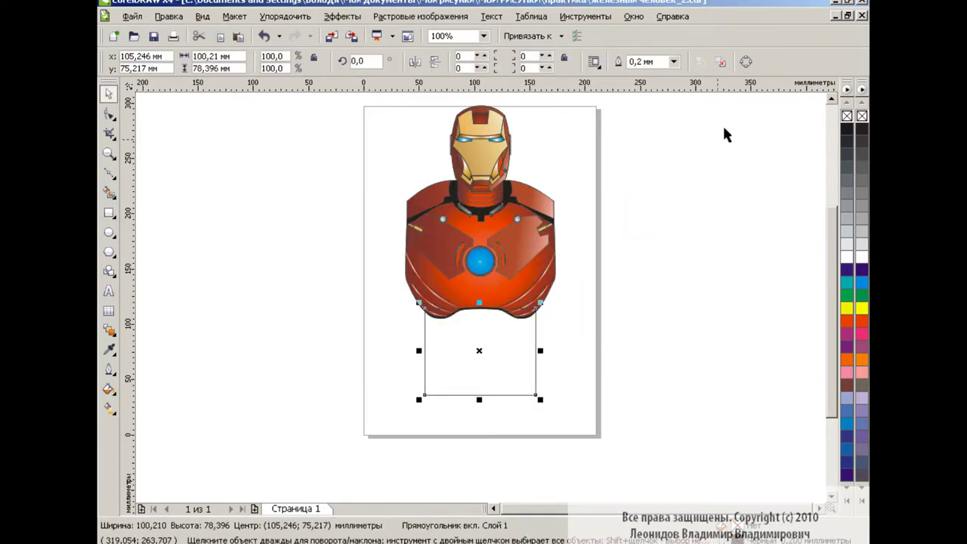
Convert the rectangle to curves, taper its bottom corners inward and bow the bottom edge down
{"action": "key", "text": "ctrl+q"}
{"action": "key", "text": "F10"}
{"action": "mouse_move", "coordinate": [338, 380]}
{"action": "left_mouse_down"}
{"action": "mouse_move", "coordinate": [538, 406]}
{"action": "mouse_move", "coordinate": [411, 298]}
{"action": "left_mouse_up"}
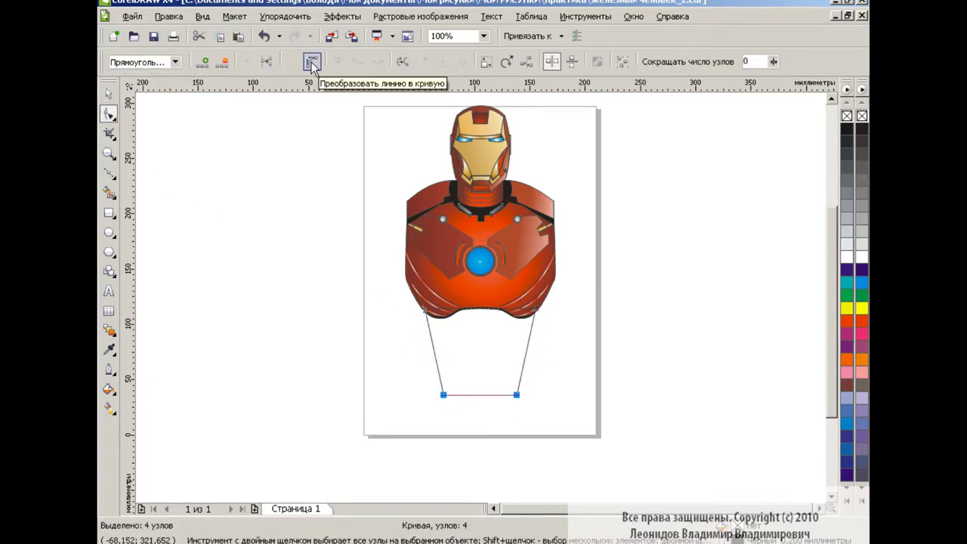
{"action": "left_click", "coordinate": [311, 64]}
{"action": "left_click_drag", "start_coordinate": [480, 394], "coordinate": [483, 409]}
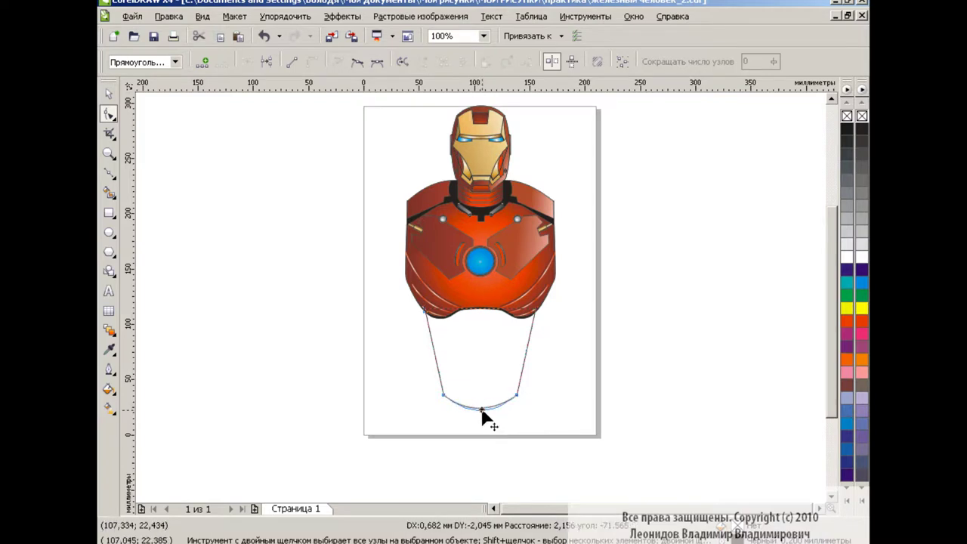
{"action": "key", "text": "space"}
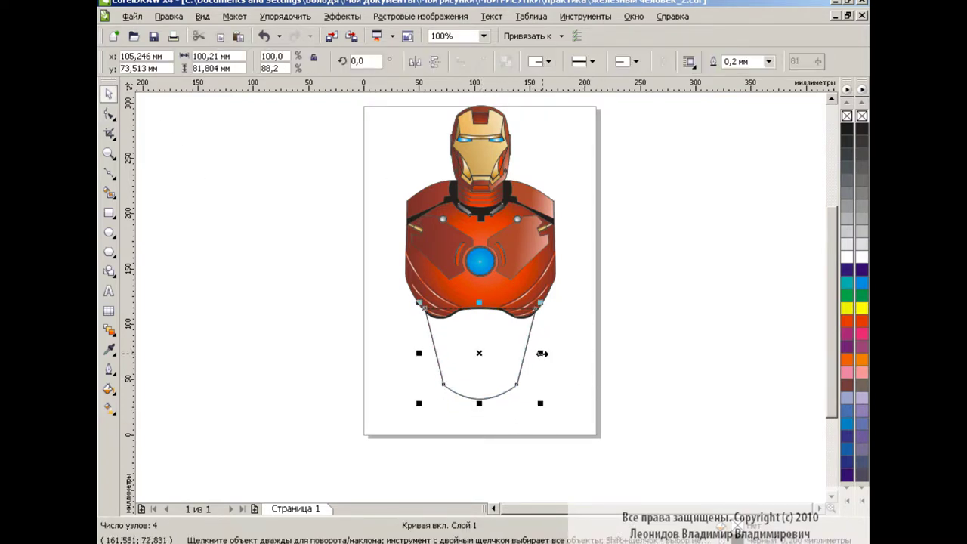
Make a narrower inner copy reaching the curved bottom and Smart Fill it yellow
{"action": "left_click_drag", "start_coordinate": [540, 353], "coordinate": [518, 357]}
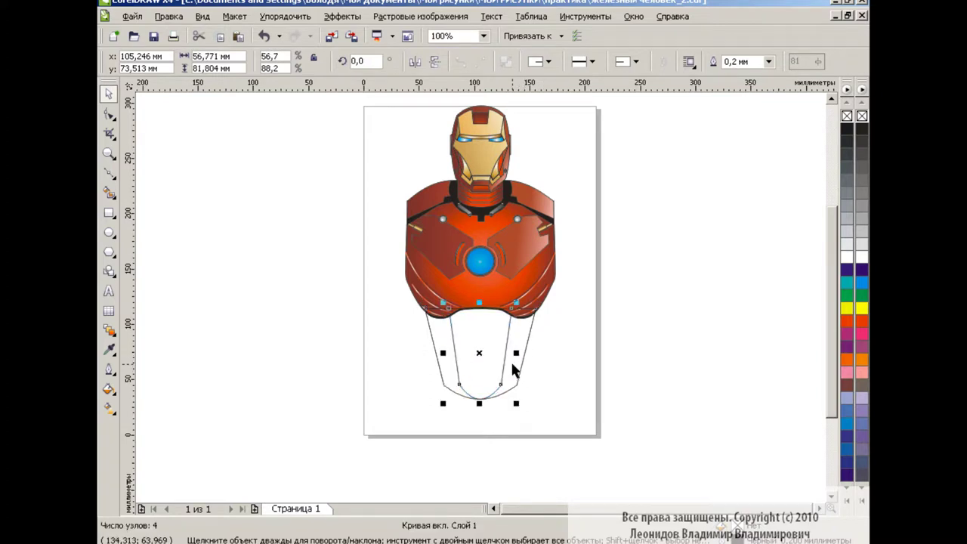
{"action": "left_click_drag", "start_coordinate": [479, 404], "coordinate": [479, 416]}
{"action": "left_click", "coordinate": [480, 355]}
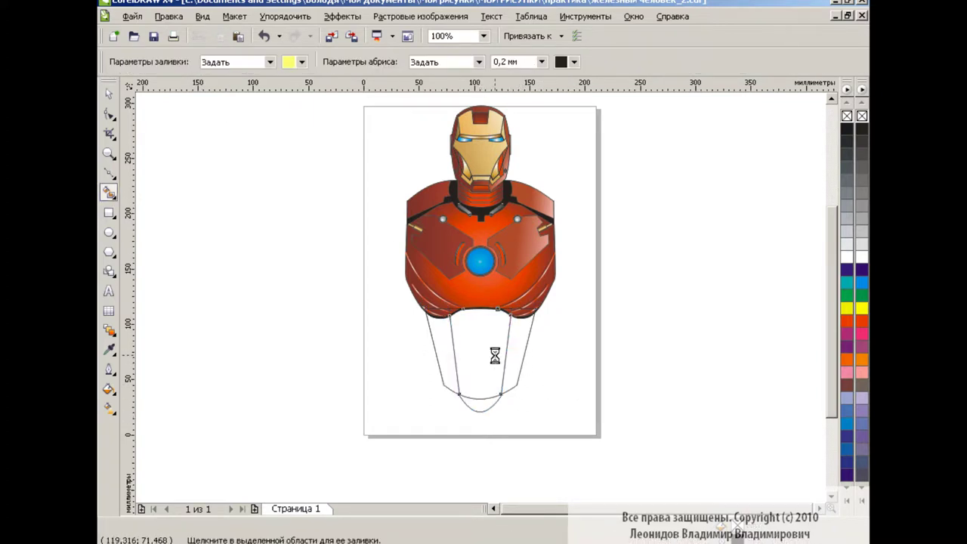
{"action": "key", "text": "Escape"}
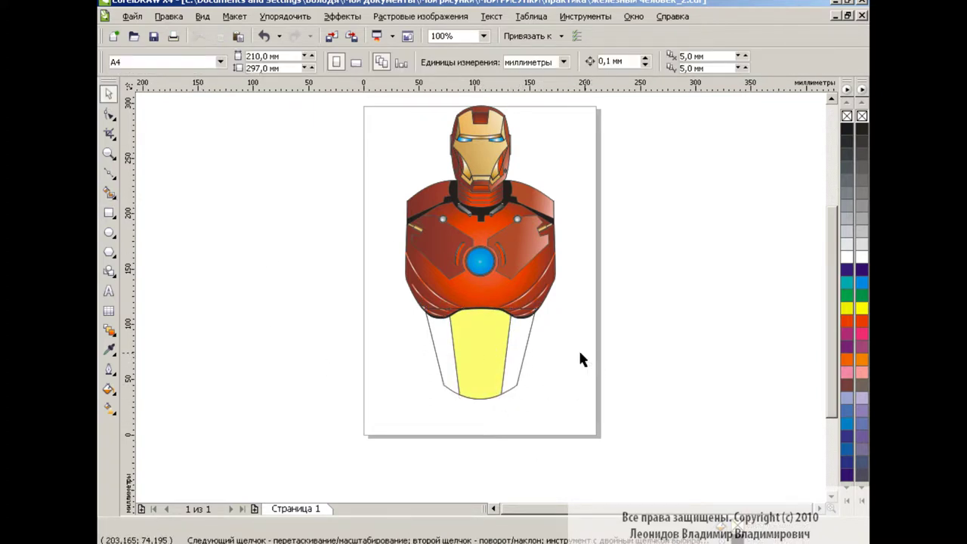
{"action": "key", "text": "Tab"}
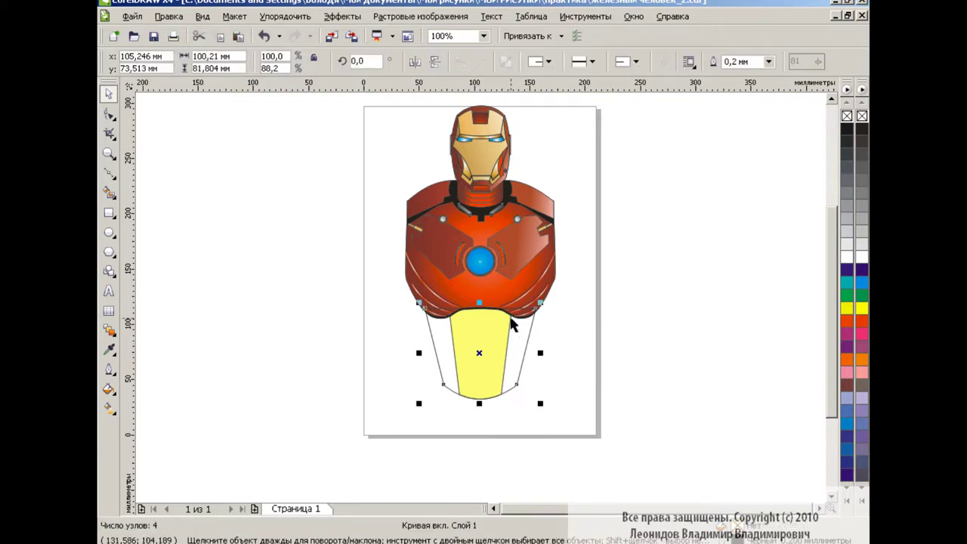
Copy the torso's gradient fill onto the pelvis shape with Copy Properties
{"action": "left_click", "coordinate": [169, 16]}
{"action": "left_click", "coordinate": [196, 235]}
{"action": "left_click", "coordinate": [577, 300]}
{"action": "left_click", "coordinate": [483, 198]}
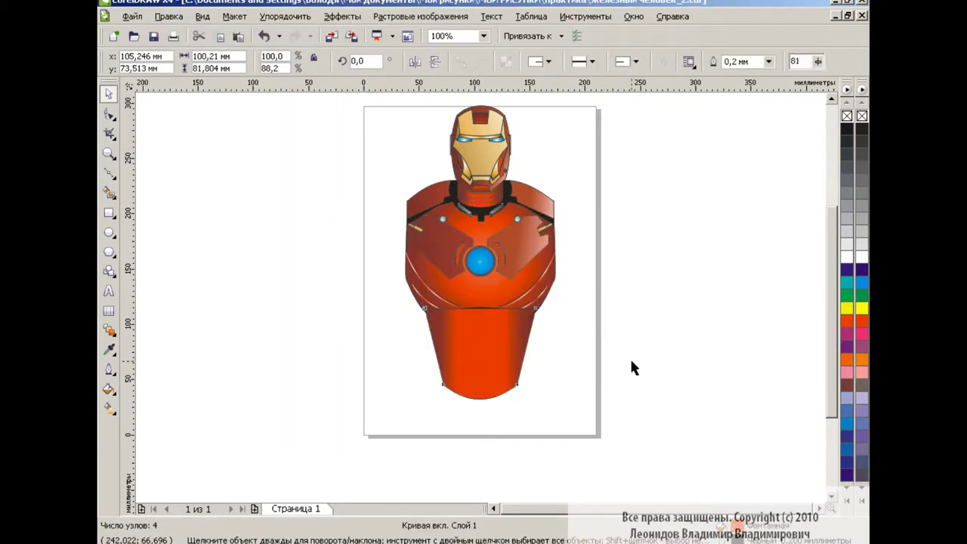
{"action": "left_click", "coordinate": [629, 356]}
Move the pelvis up under the torso and add a wider layer behind it
{"action": "left_click", "coordinate": [509, 350]}
{"action": "left_click_drag", "start_coordinate": [498, 323], "coordinate": [498, 300]}
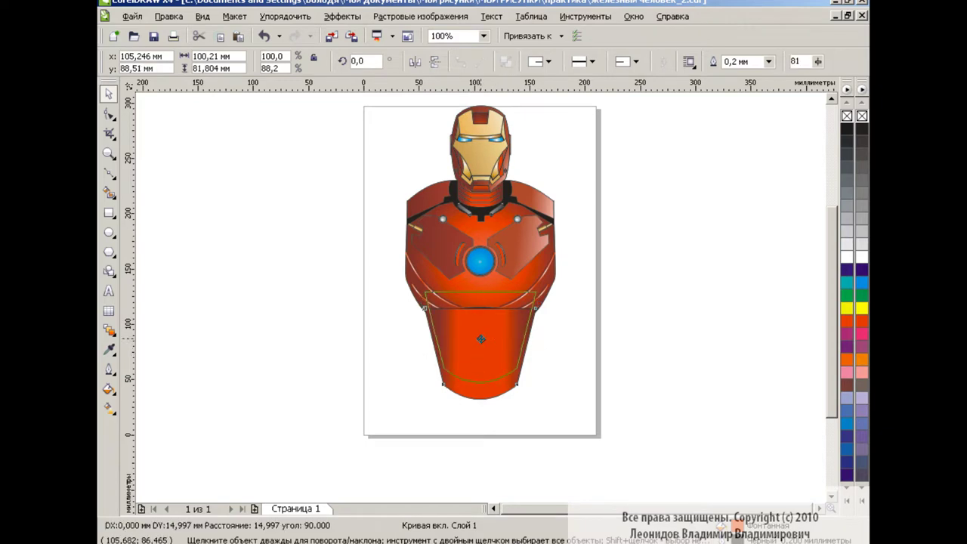
{"action": "mouse_move", "coordinate": [540, 355]}
{"action": "left_mouse_down"}
{"action": "mouse_move", "coordinate": [566, 326]}
{"action": "mouse_move", "coordinate": [548, 325]}
{"action": "left_mouse_up"}
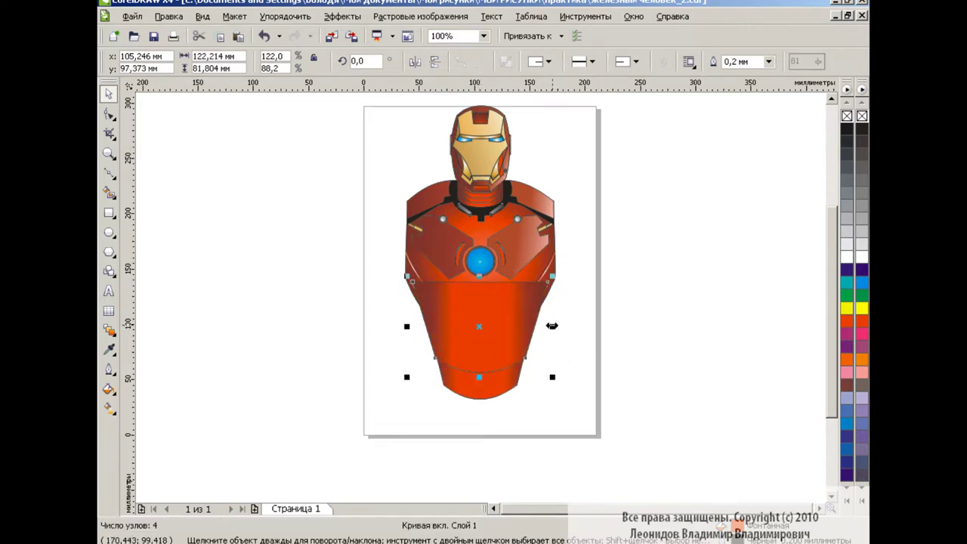
{"action": "left_click_drag", "start_coordinate": [479, 327], "coordinate": [479, 303]}
{"action": "left_click_drag", "start_coordinate": [547, 303], "coordinate": [568, 300]}
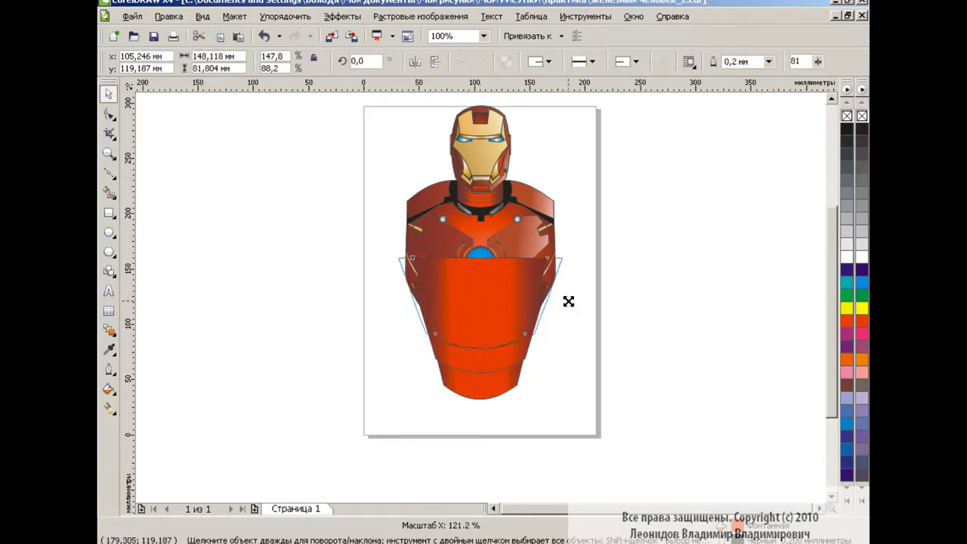
Shorten and narrow the three pelvis layers to fit, then nudge the yellow panel up
{"action": "left_click", "coordinate": [518, 385], "text": "shift"}
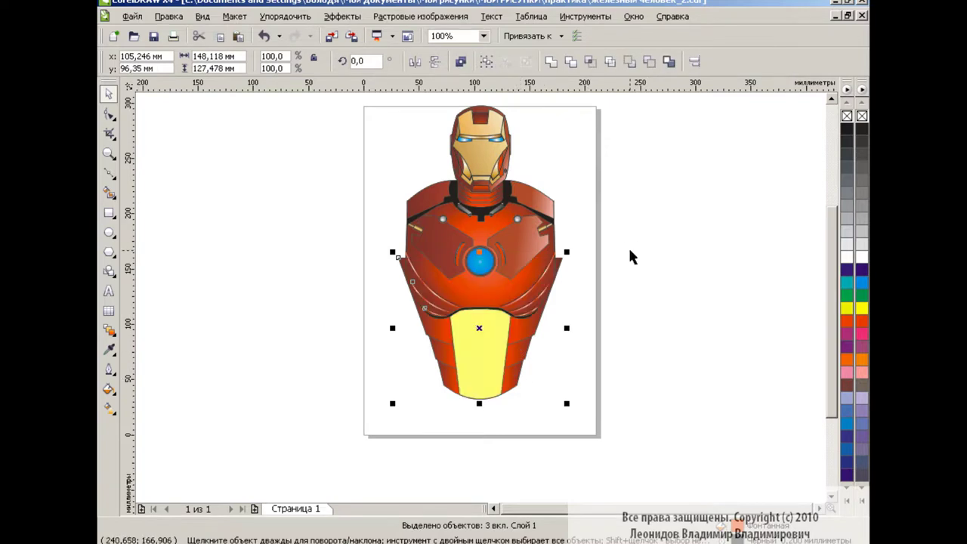
{"action": "left_click_drag", "start_coordinate": [479, 252], "coordinate": [479, 281]}
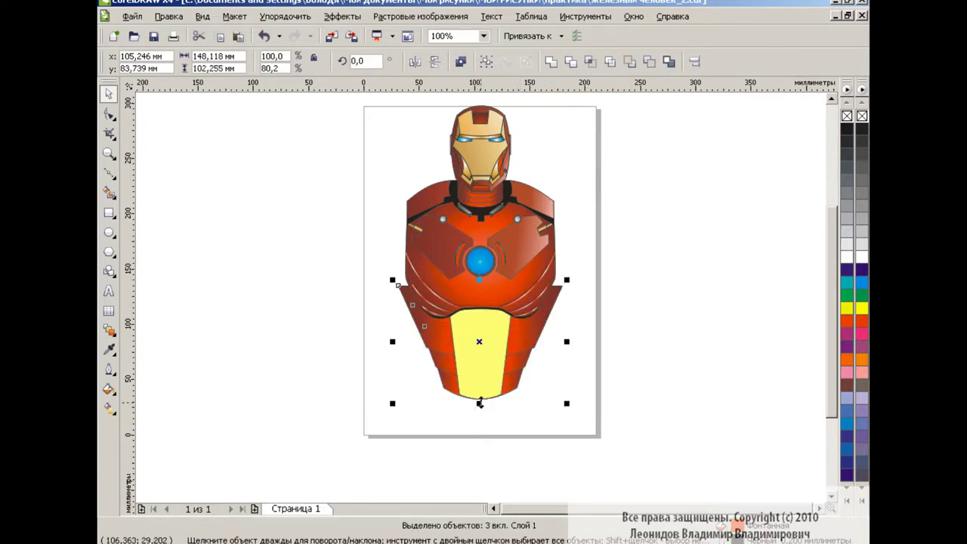
{"action": "left_click_drag", "start_coordinate": [479, 402], "coordinate": [479, 385]}
{"action": "left_click_drag", "start_coordinate": [566, 333], "coordinate": [547, 333]}
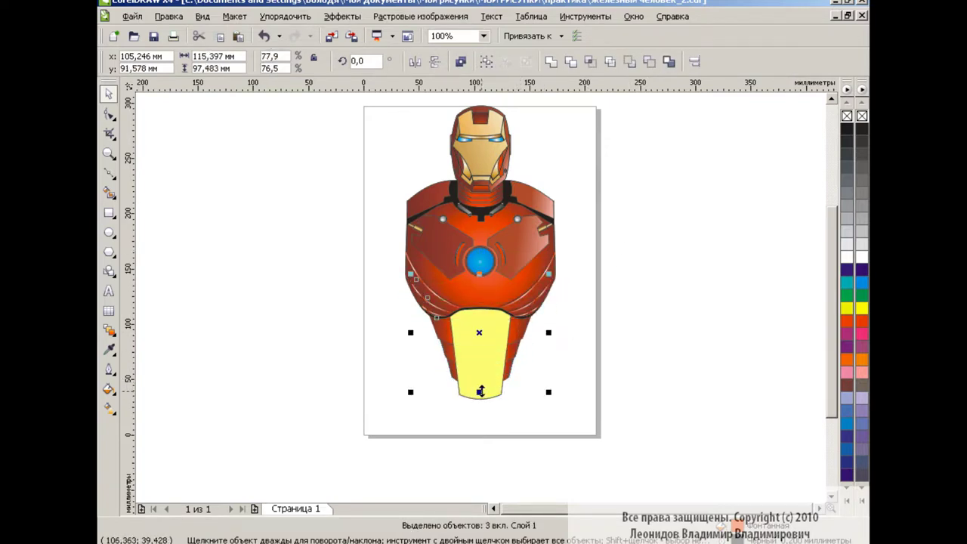
{"action": "left_click_drag", "start_coordinate": [480, 374], "coordinate": [613, 365]}
{"action": "left_click", "coordinate": [263, 40]}
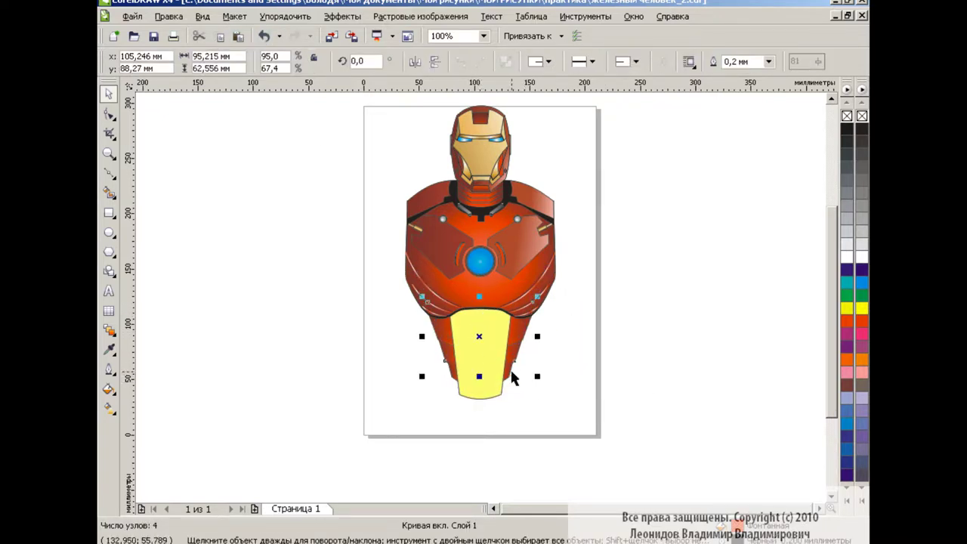
{"action": "key", "text": "Up"}
{"action": "key", "text": "Up"}
Select the yellow panel and zoom in to 400% on the pelvis
{"action": "left_click", "coordinate": [398, 328]}
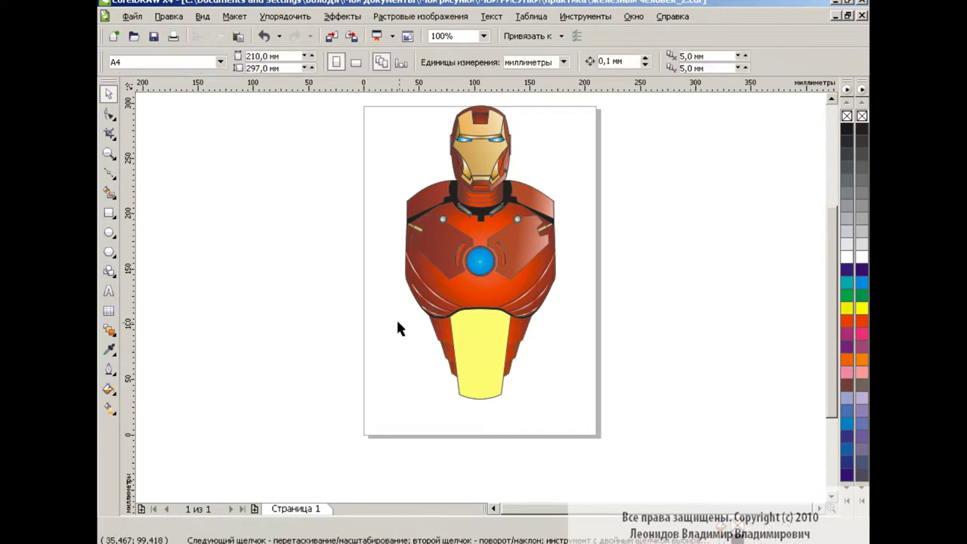
{"action": "left_click", "coordinate": [518, 363]}
{"action": "left_click_drag", "start_coordinate": [506, 382], "coordinate": [624, 375]}
{"action": "key", "text": "ctrl+z"}
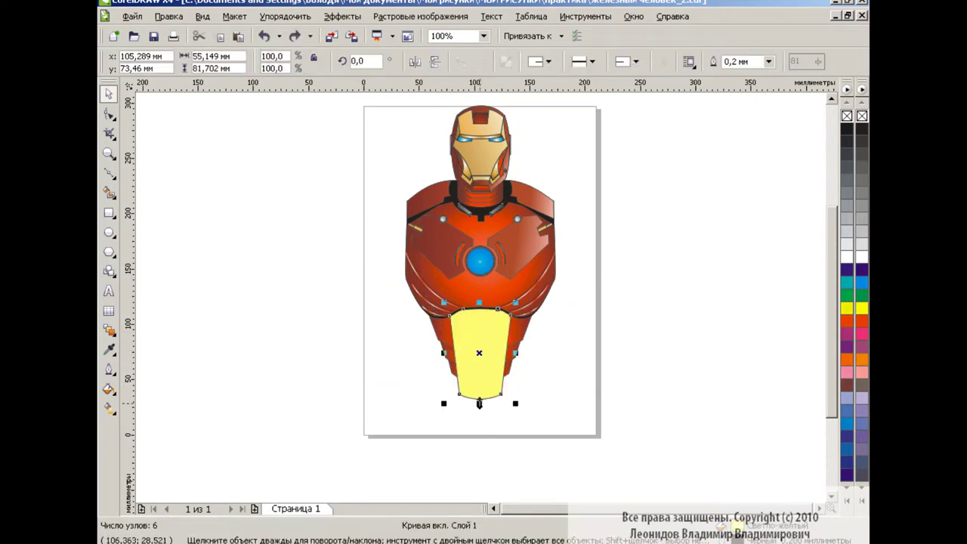
{"action": "left_click", "coordinate": [483, 35]}
{"action": "left_click", "coordinate": [453, 155]}
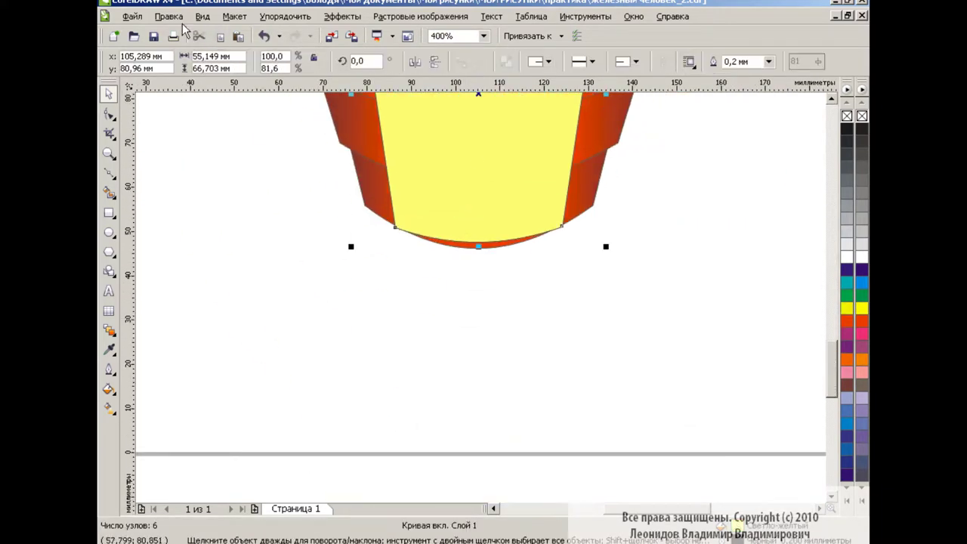
{"action": "left_click", "coordinate": [481, 251]}
Give the central yellow plate the orange fill
{"action": "scroll", "coordinate": [819, 316], "scroll_direction": "up", "scroll_amount": 5}
{"action": "scroll", "coordinate": [821, 316], "scroll_direction": "down", "scroll_amount": 3}
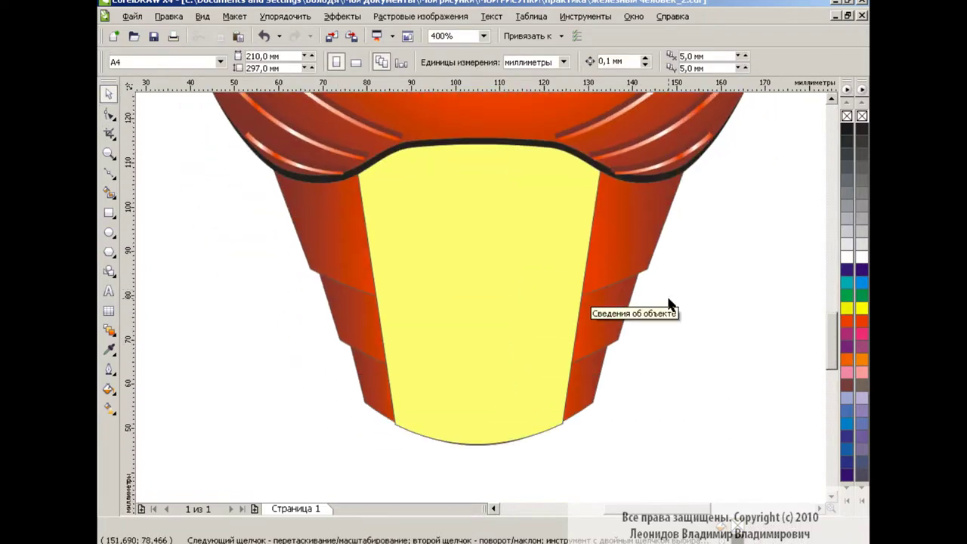
{"action": "left_click", "coordinate": [485, 330]}
{"action": "key", "text": "ctrl+shift+a"}
{"action": "left_click", "coordinate": [576, 300]}
{"action": "left_click", "coordinate": [606, 318]}
Recolour the plate's fountain fill stops to dark red edges and a lighter orange centre
{"action": "left_click", "coordinate": [590, 363]}
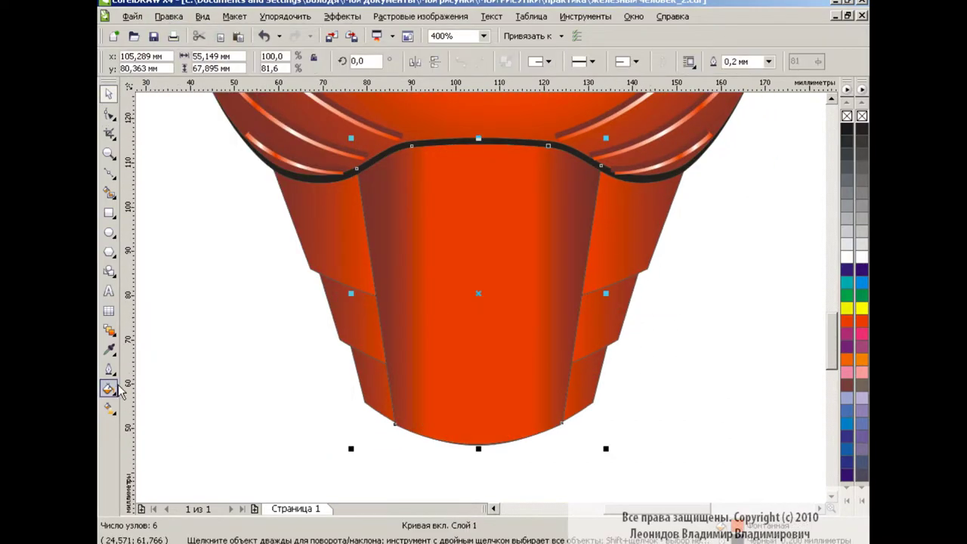
{"action": "key", "text": "F11"}
{"action": "left_click", "coordinate": [574, 343]}
{"action": "key", "text": "Return"}
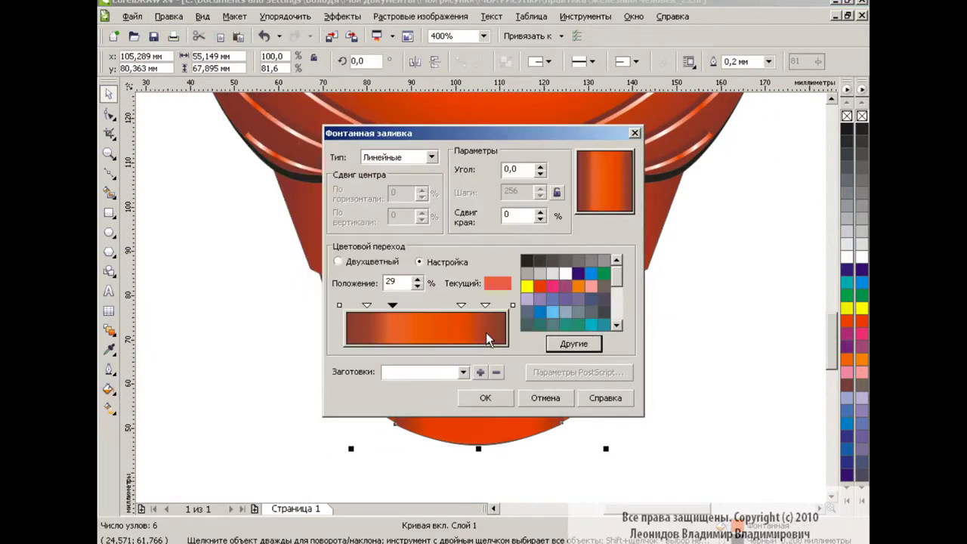
{"action": "key", "text": "Return"}
{"action": "key", "text": "Return"}
{"action": "key", "text": "Return"}
{"action": "key", "text": "Return"}
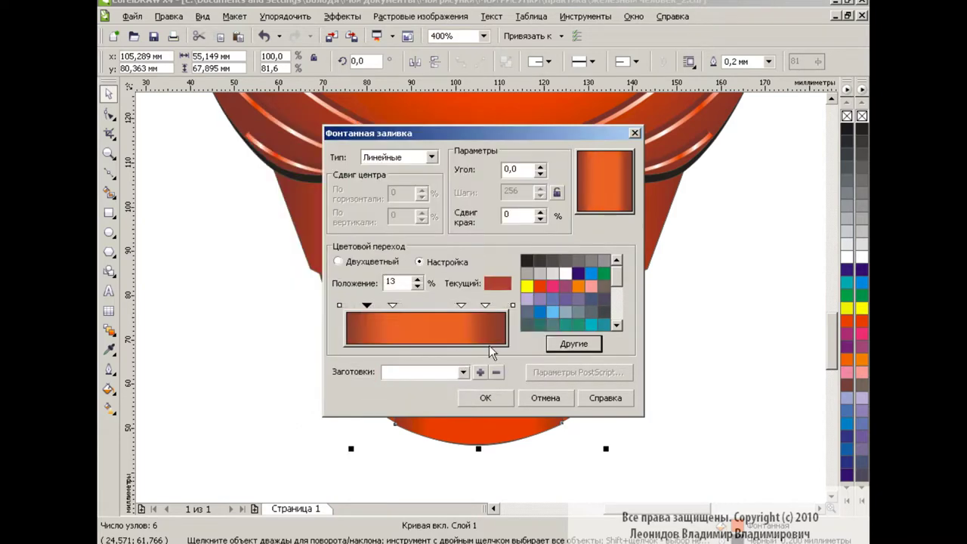
{"action": "key", "text": "Return"}
{"action": "left_click", "coordinate": [339, 284]}
{"action": "key", "text": "Return"}
{"action": "key", "text": "Return"}
{"action": "key", "text": "Return"}
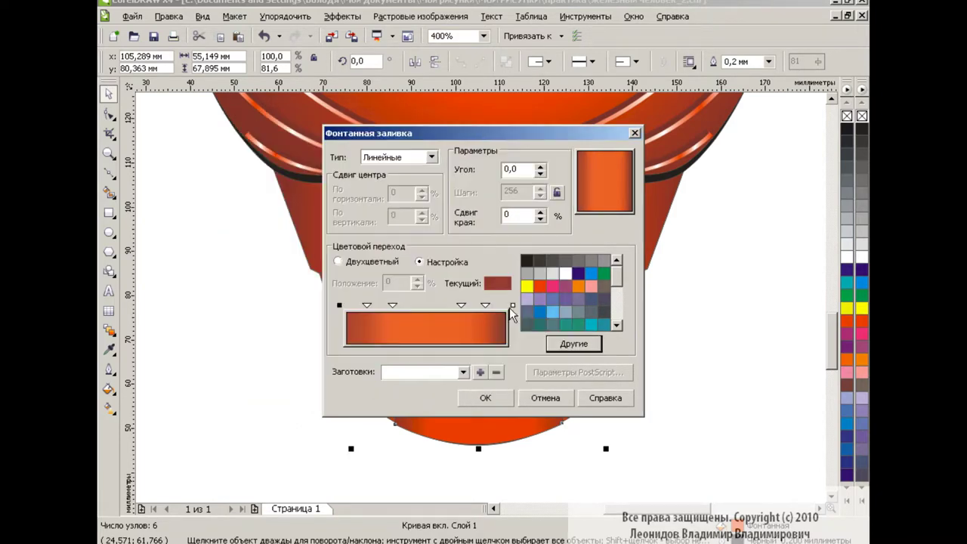
{"action": "key", "text": "Return"}
{"action": "left_click", "coordinate": [400, 382]}
{"action": "left_click", "coordinate": [486, 398]}
{"action": "left_click", "coordinate": [703, 344]}
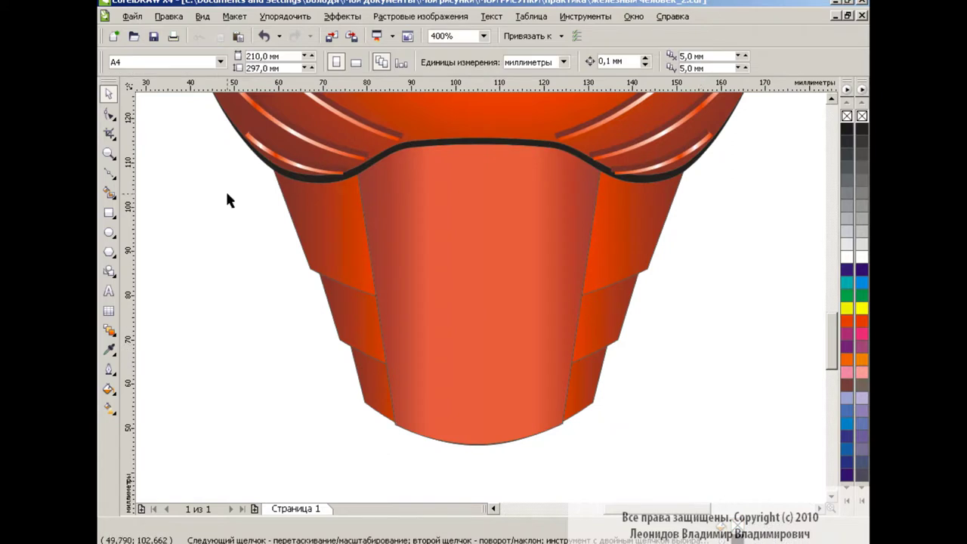
{"action": "left_click", "coordinate": [109, 172]}
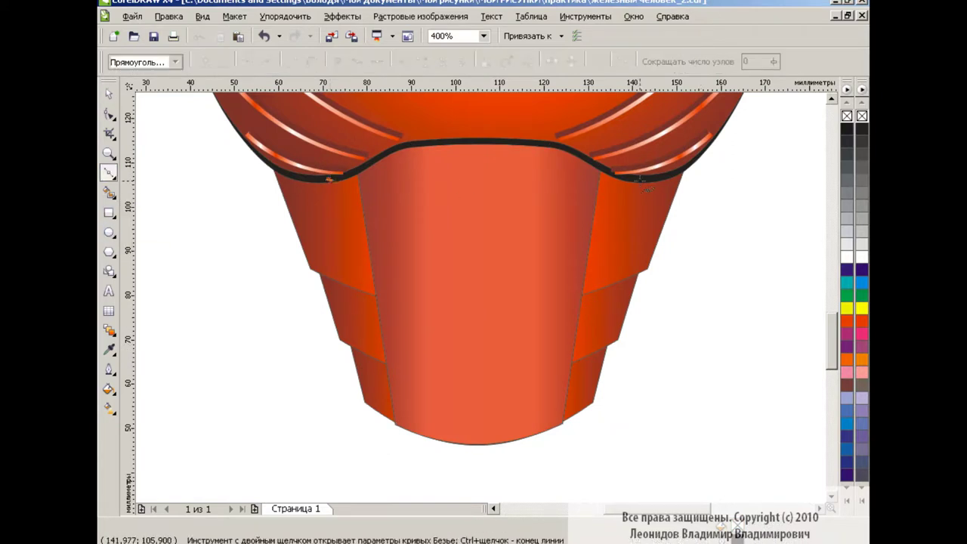
Finish the first seam curve across the plate and bend it into a downward sag
{"action": "key", "text": "F10"}
{"action": "left_click_drag", "start_coordinate": [330, 186], "coordinate": [557, 232]}
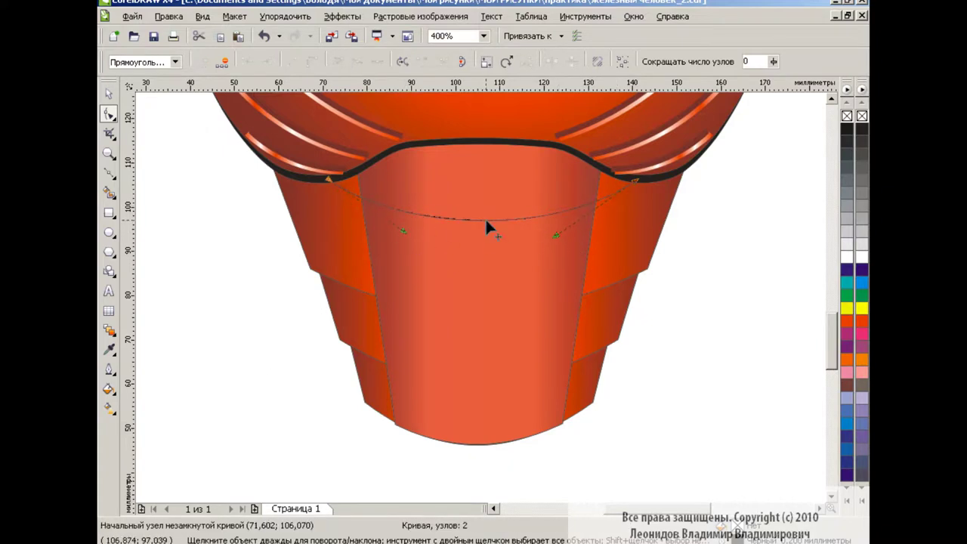
{"action": "left_click", "coordinate": [108, 93]}
Place a copy of the curve lower and reshape it to fit the middle band
{"action": "left_click_drag", "start_coordinate": [483, 202], "coordinate": [470, 291]}
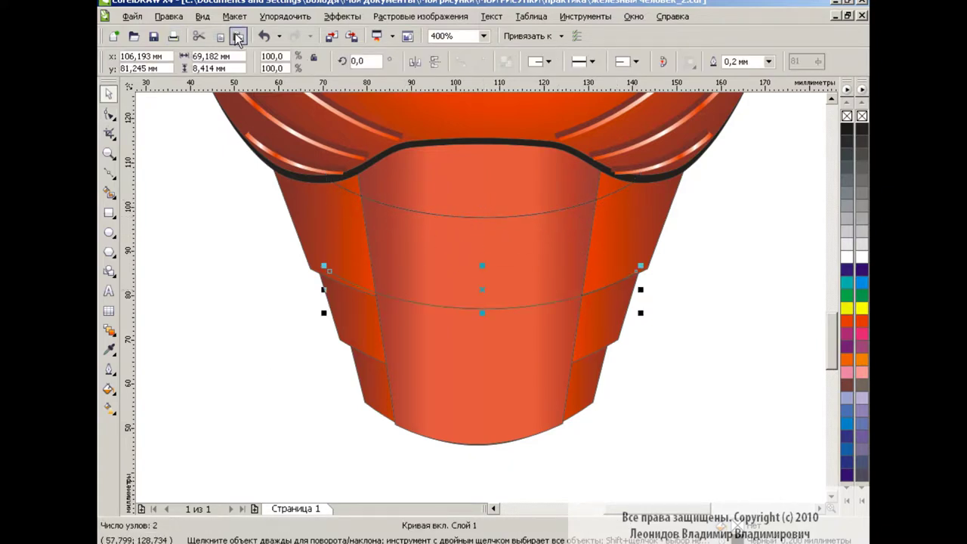
{"action": "key", "text": "F10"}
{"action": "left_click_drag", "start_coordinate": [561, 323], "coordinate": [643, 282]}
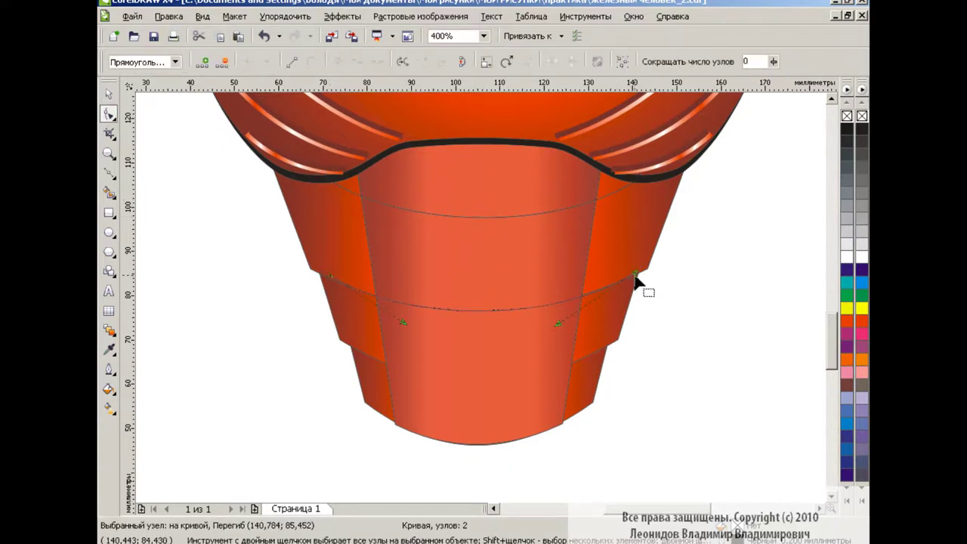
{"action": "left_click_drag", "start_coordinate": [329, 275], "coordinate": [375, 296]}
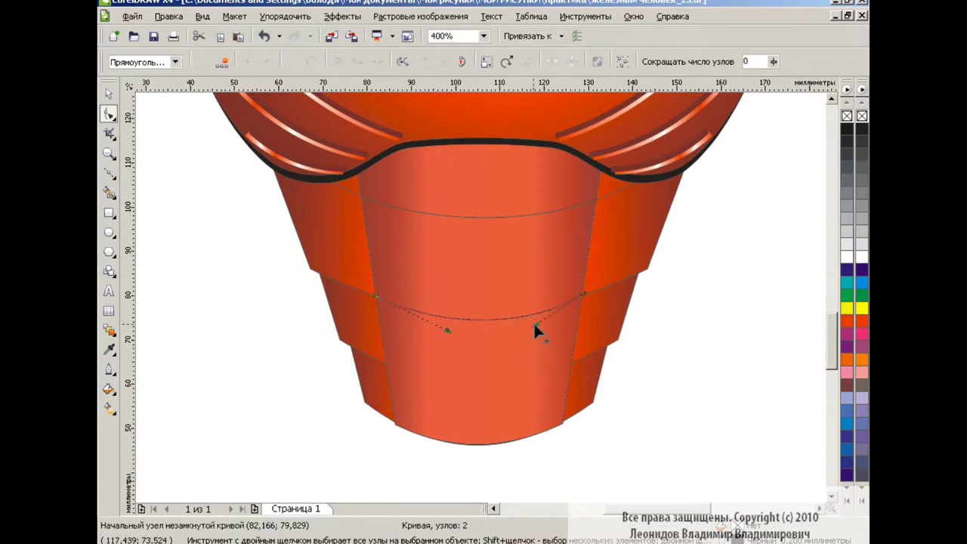
{"action": "left_click_drag", "start_coordinate": [450, 341], "coordinate": [447, 328]}
{"action": "left_click", "coordinate": [107, 94]}
Paste a third copy at the bottom band, reshape it to the plate, and select the curves
{"action": "left_click", "coordinate": [459, 215]}
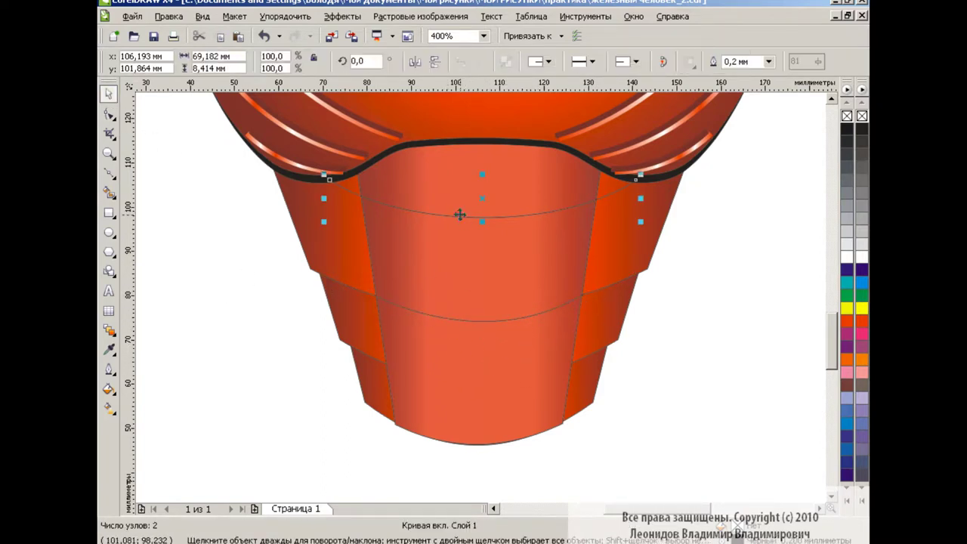
{"action": "left_click", "coordinate": [237, 36]}
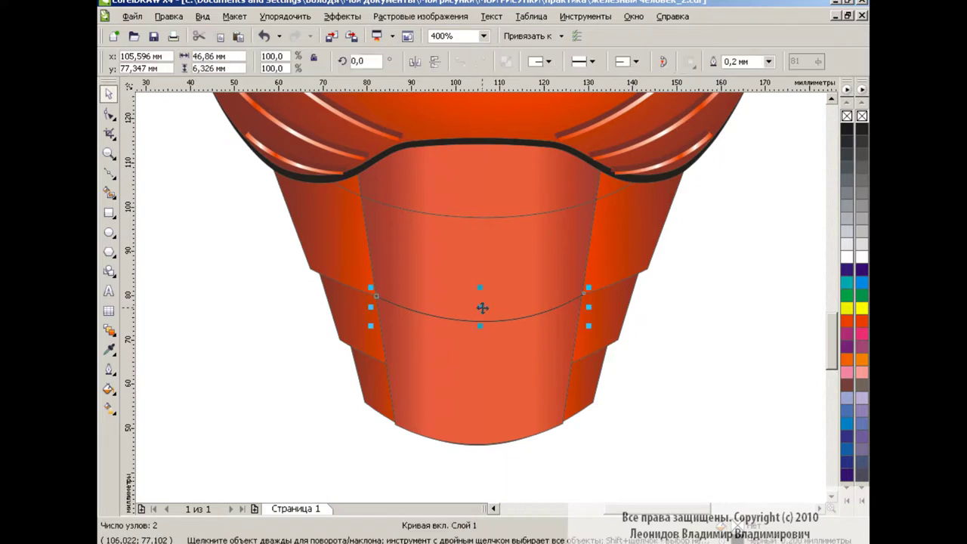
{"action": "left_click_drag", "start_coordinate": [481, 323], "coordinate": [470, 355]}
{"action": "key", "text": "F10"}
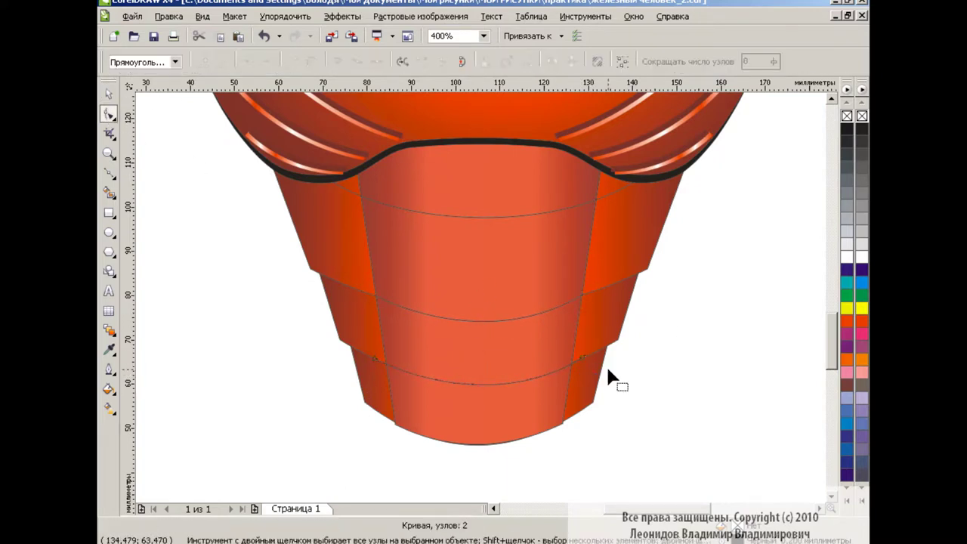
{"action": "left_click_drag", "start_coordinate": [454, 396], "coordinate": [443, 394]}
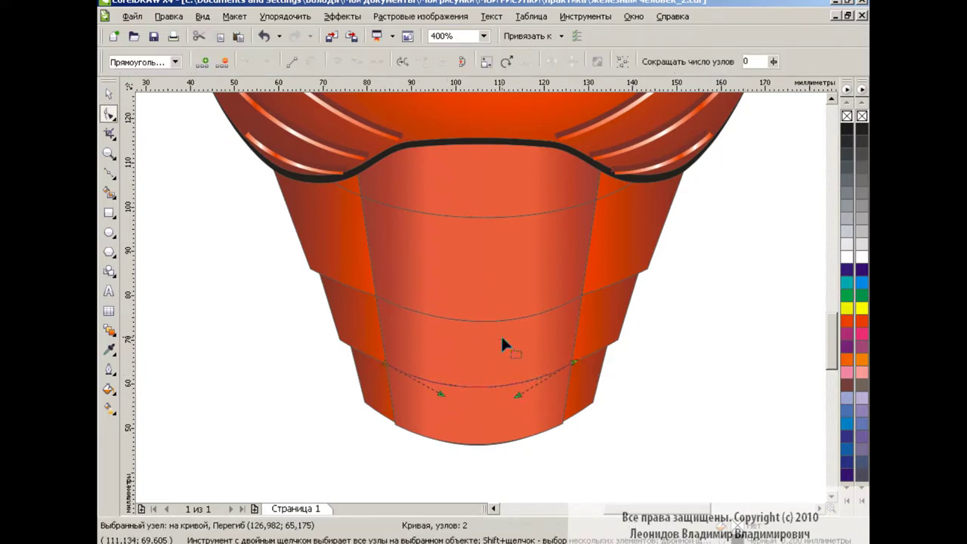
{"action": "left_click", "coordinate": [483, 317]}
{"action": "left_click", "coordinate": [481, 218], "text": "shift"}
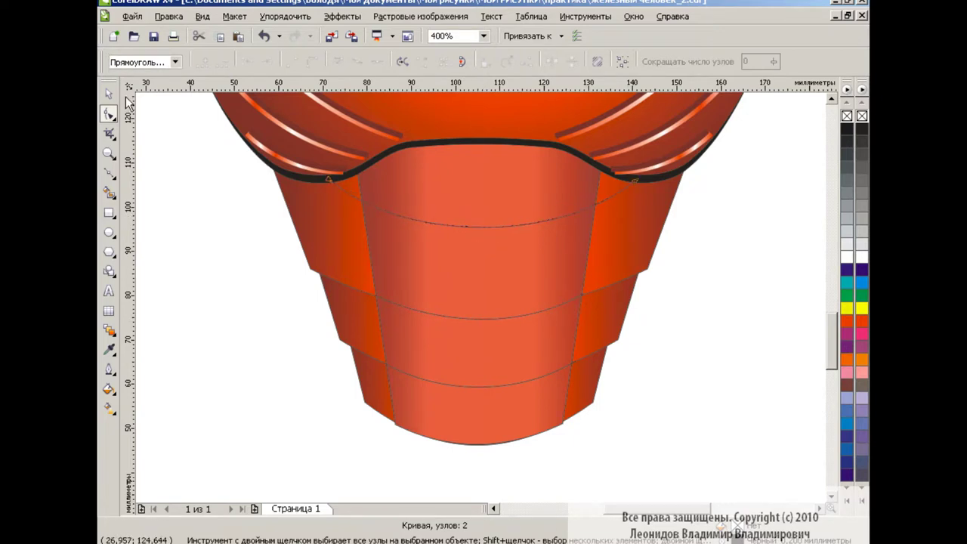
{"action": "key", "text": "space"}
Give the three abdomen curves a thicker black outline
{"action": "left_click", "coordinate": [549, 375], "text": "shift"}
{"action": "left_click", "coordinate": [110, 369]}
{"action": "left_click", "coordinate": [161, 189]}
{"action": "left_click", "coordinate": [391, 197]}
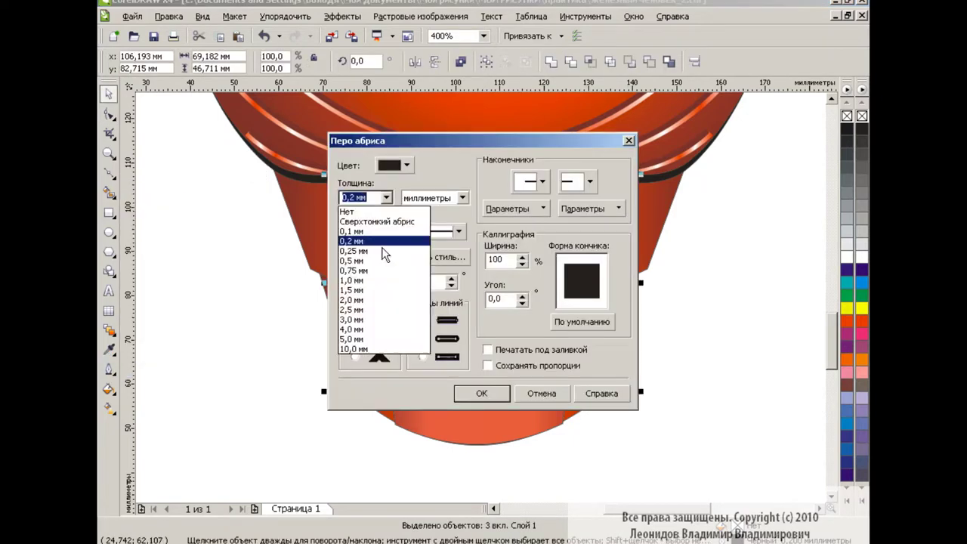
{"action": "left_click", "coordinate": [384, 252]}
{"action": "left_click", "coordinate": [491, 393]}
Copy properties from the shoulder highlight stripe onto the three curves
{"action": "left_click", "coordinate": [169, 16]}
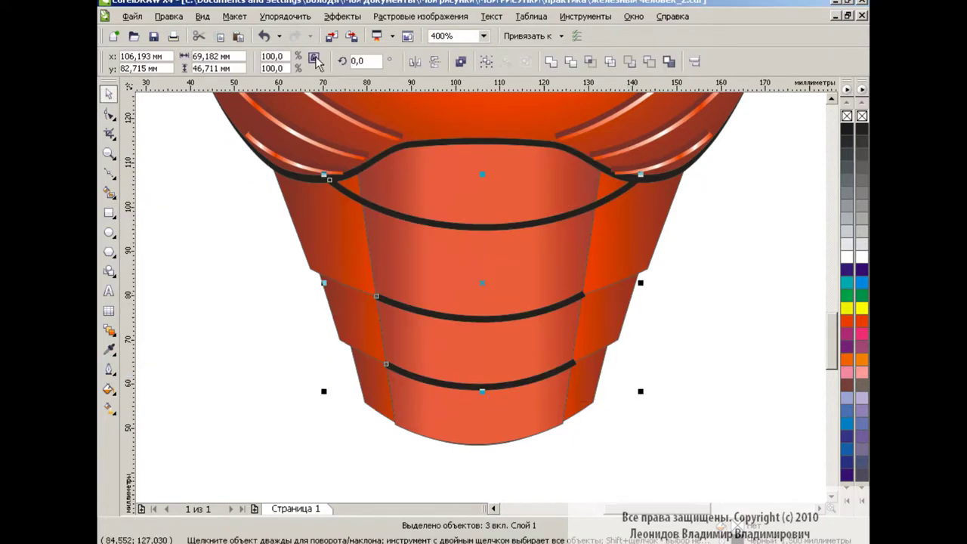
{"action": "left_click", "coordinate": [280, 232]}
{"action": "left_click", "coordinate": [562, 300]}
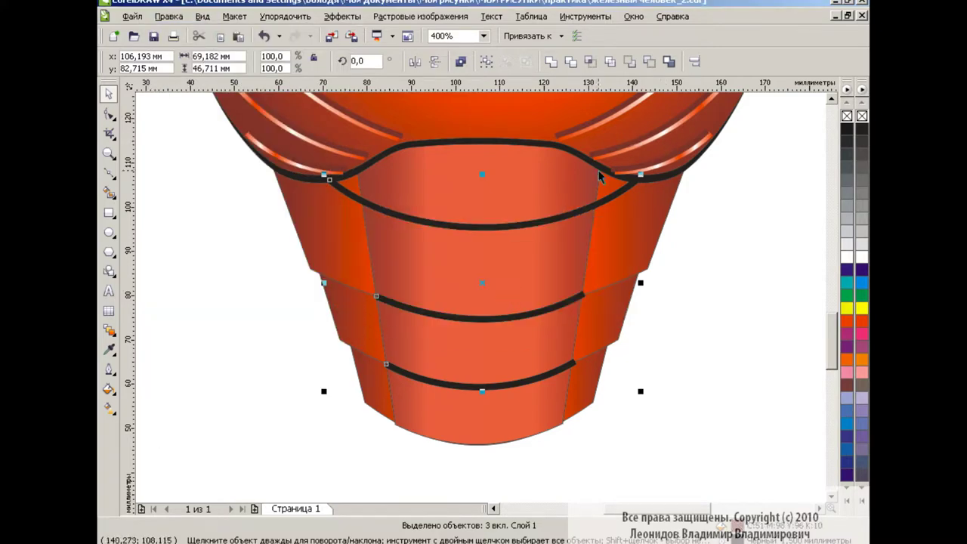
{"action": "left_click", "coordinate": [168, 16]}
{"action": "left_click", "coordinate": [234, 222]}
{"action": "key", "text": "Return"}
{"action": "left_click", "coordinate": [259, 151]}
{"action": "scroll", "coordinate": [828, 318], "scroll_direction": "up", "scroll_amount": 3}
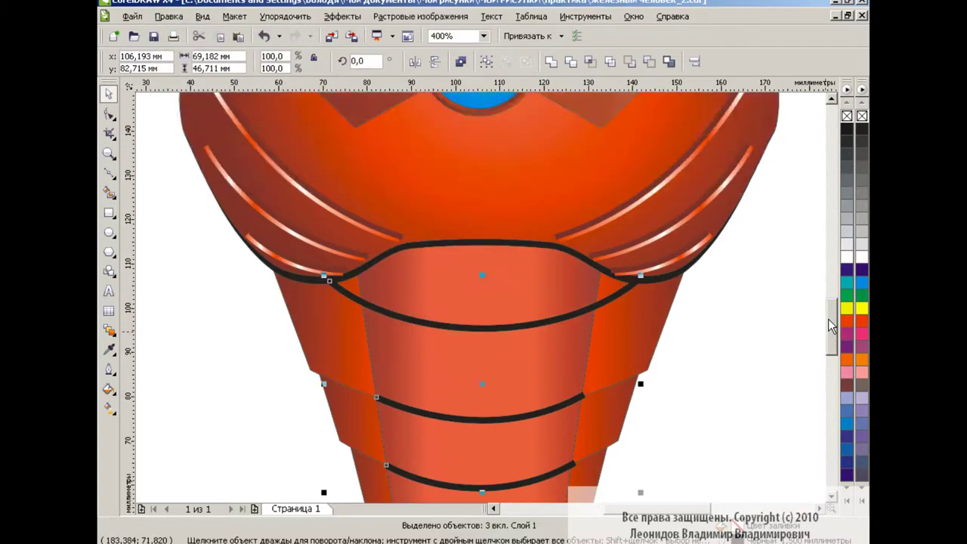
{"action": "scroll", "coordinate": [827, 325], "scroll_direction": "down", "scroll_amount": 3}
Apply the white-centred highlight gradient styling to the three curves
{"action": "key", "text": "F11"}
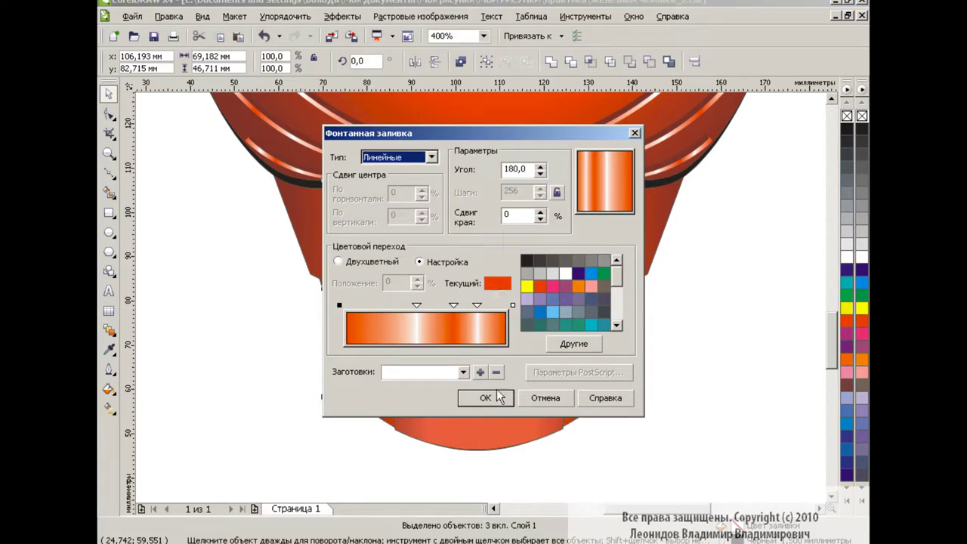
{"action": "left_click", "coordinate": [496, 397]}
{"action": "left_click", "coordinate": [284, 16]}
{"action": "left_click", "coordinate": [168, 16]}
{"action": "left_click", "coordinate": [234, 222]}
{"action": "key", "text": "Return"}
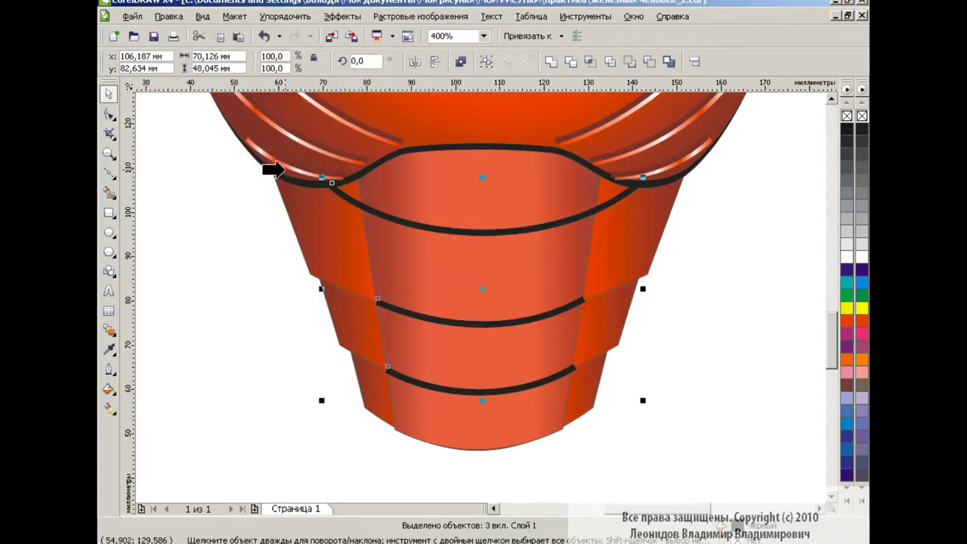
{"action": "left_click", "coordinate": [284, 171]}
Make black copies of the curves, nudge them upward, then delete them
{"action": "left_click", "coordinate": [236, 38]}
{"action": "left_click_drag", "start_coordinate": [482, 289], "coordinate": [484, 284]}
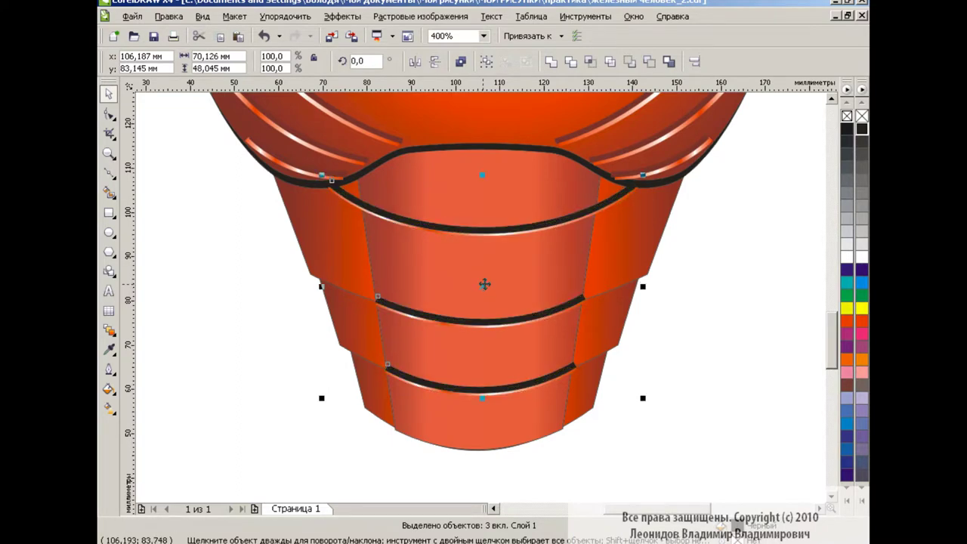
{"action": "left_click", "coordinate": [168, 16]}
{"action": "left_click", "coordinate": [190, 153]}
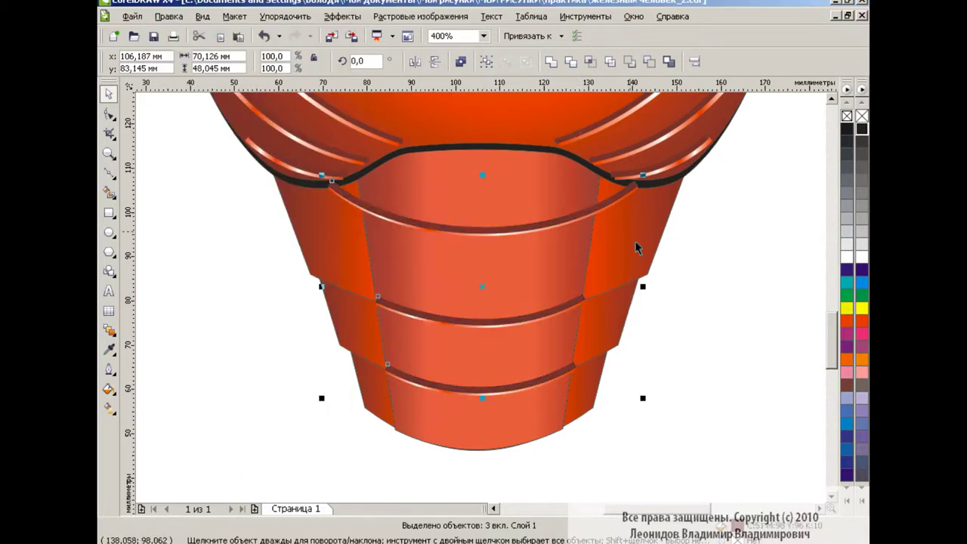
Zoom out to the whole bust and select the lower torso group
{"action": "left_click", "coordinate": [626, 194]}
{"action": "left_click", "coordinate": [504, 175]}
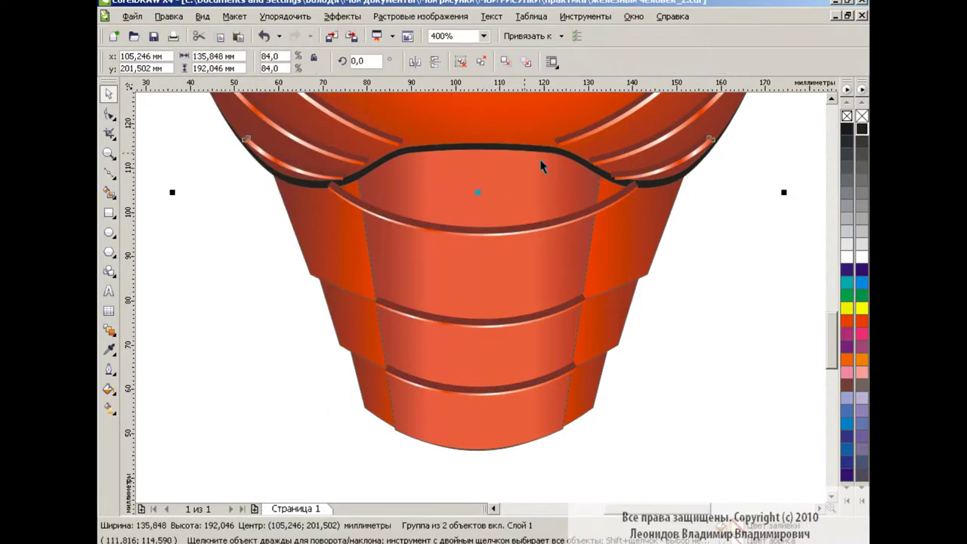
{"action": "scroll", "coordinate": [699, 329], "scroll_direction": "up", "scroll_amount": 3}
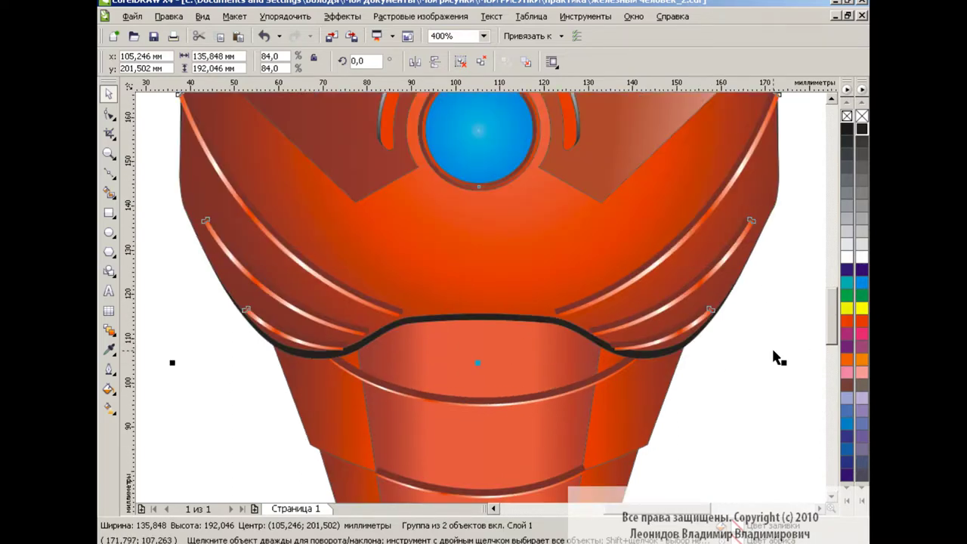
{"action": "left_click", "coordinate": [483, 36]}
{"action": "left_click", "coordinate": [453, 126]}
{"action": "left_click", "coordinate": [468, 363]}
Stretch the lower torso group downward so it fits under the chest
{"action": "mouse_move", "coordinate": [468, 362]}
{"action": "left_mouse_down"}
{"action": "mouse_move", "coordinate": [593, 314]}
{"action": "mouse_move", "coordinate": [586, 321]}
{"action": "left_mouse_up"}
{"action": "key", "text": "ctrl+z"}
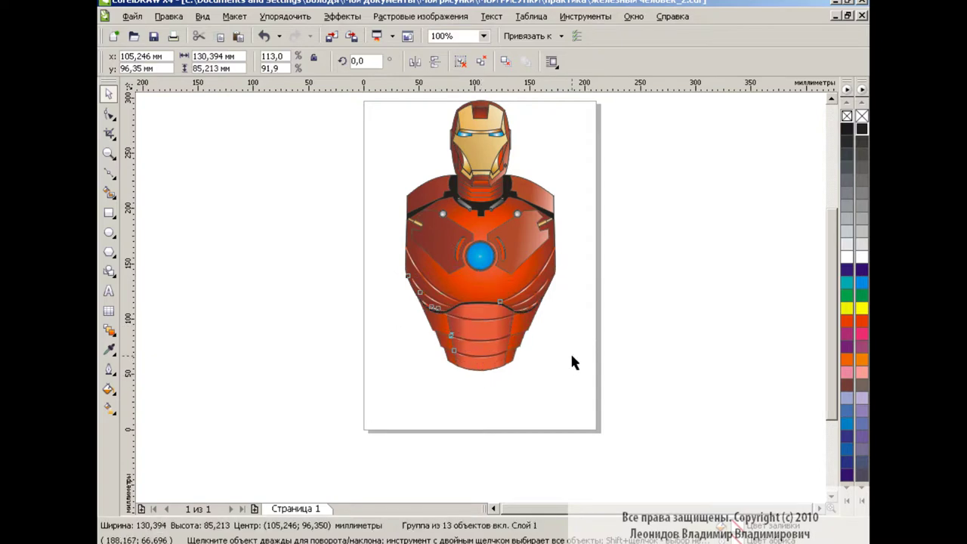
{"action": "key", "text": "ctrl+z"}
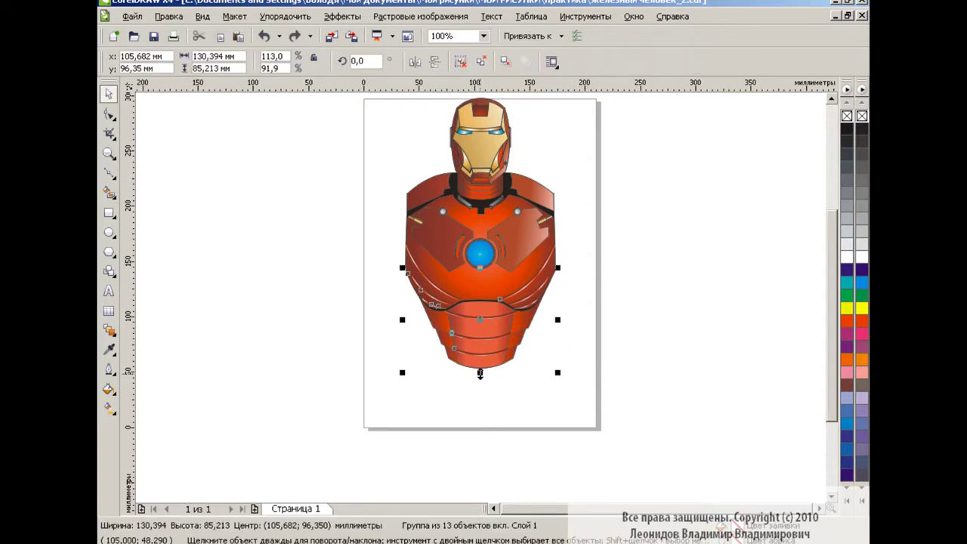
{"action": "left_click_drag", "start_coordinate": [479, 373], "coordinate": [479, 384]}
{"action": "left_click", "coordinate": [576, 341]}
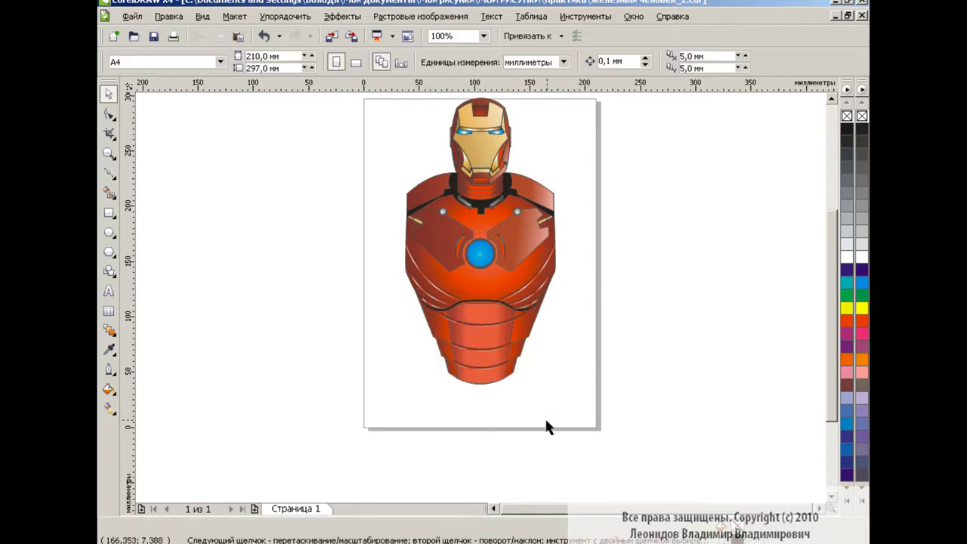
Draw a hip rectangle below the torso and zoom the view to 200%
{"action": "key", "text": "F6"}
{"action": "left_click_drag", "start_coordinate": [432, 370], "coordinate": [528, 428]}
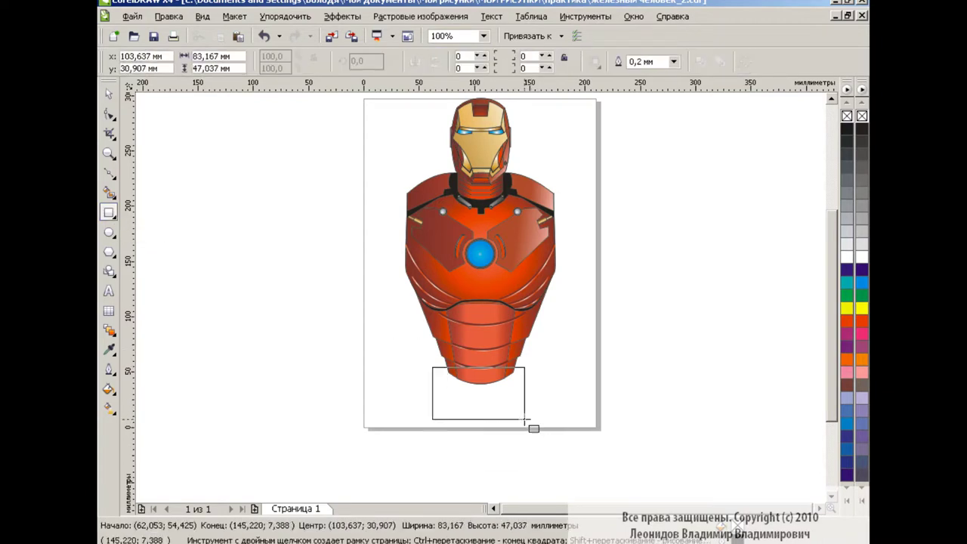
{"action": "left_click", "coordinate": [592, 356]}
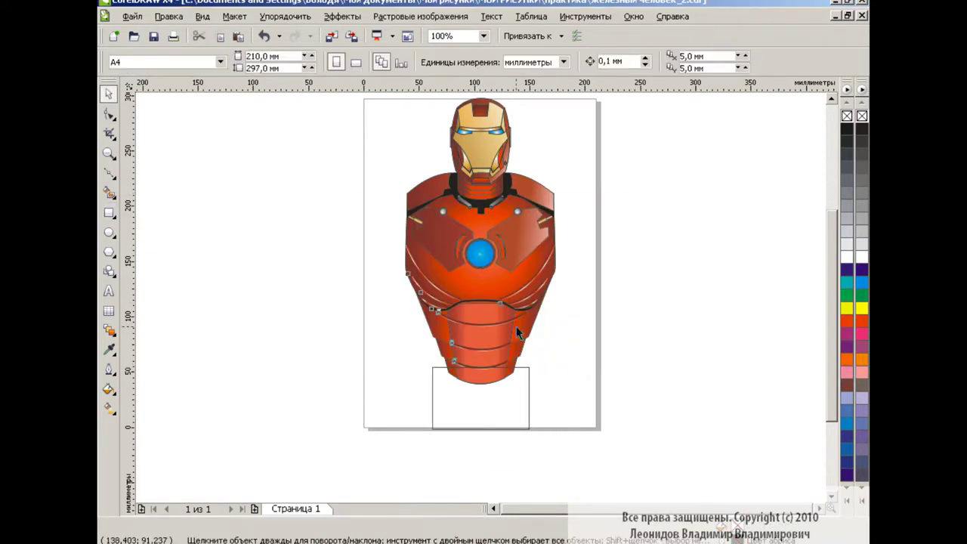
{"action": "left_click", "coordinate": [613, 329]}
{"action": "left_click", "coordinate": [529, 397]}
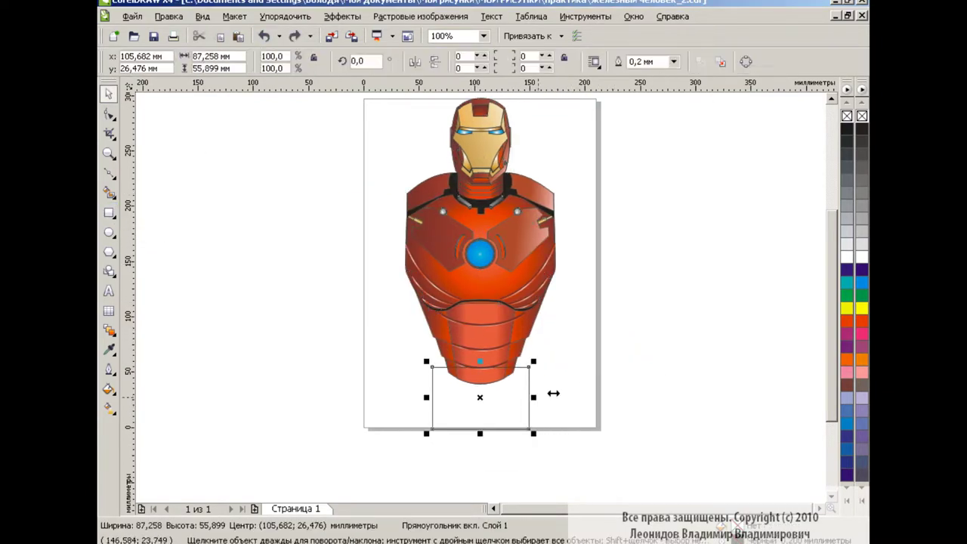
{"action": "scroll", "coordinate": [479, 397], "scroll_direction": "up", "scroll_amount": 2}
{"action": "left_click", "coordinate": [484, 35]}
{"action": "left_click", "coordinate": [453, 163]}
{"action": "left_click", "coordinate": [484, 35]}
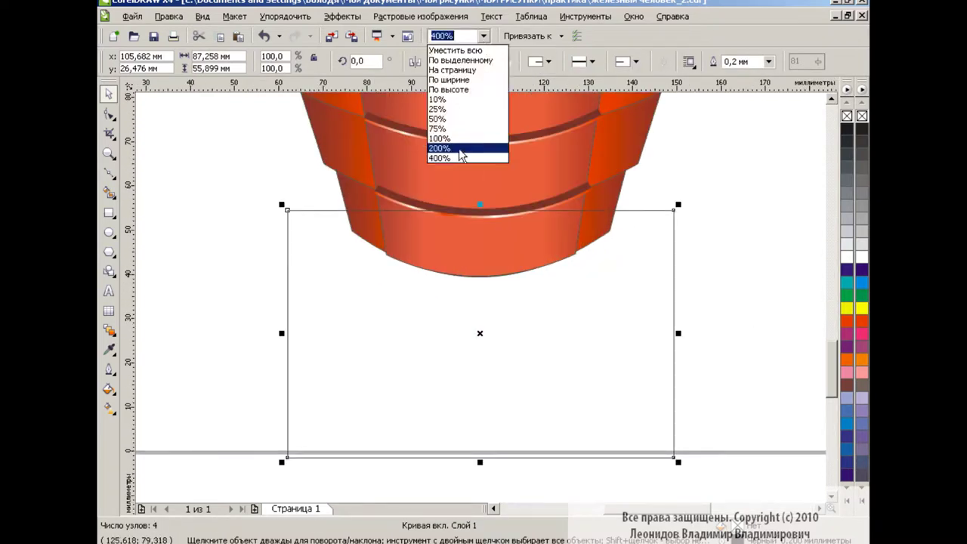
{"action": "left_click", "coordinate": [454, 151]}
Pull the rectangle's top corners inward and widen the bottom into a trapezoid
{"action": "key", "text": "F10"}
{"action": "left_click", "coordinate": [384, 256]}
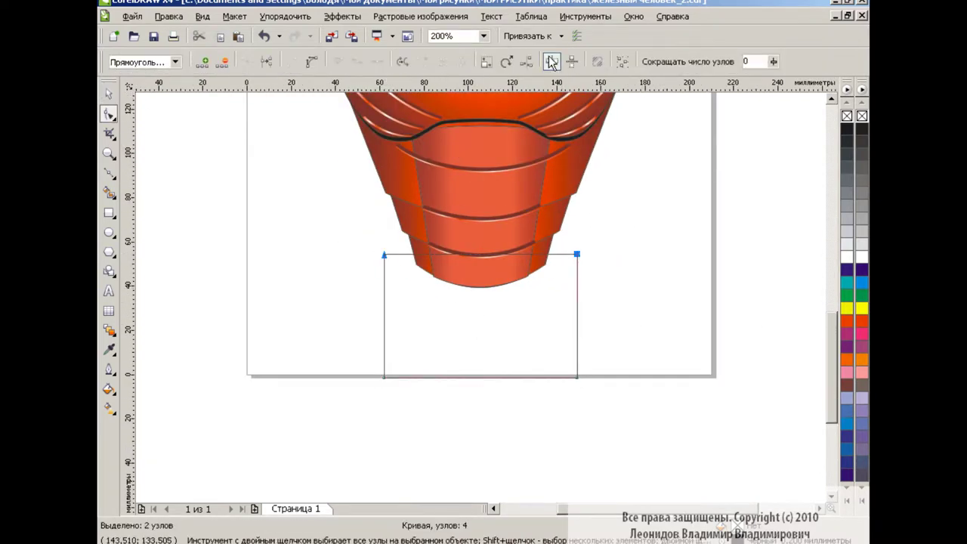
{"action": "left_click_drag", "start_coordinate": [578, 257], "coordinate": [554, 258]}
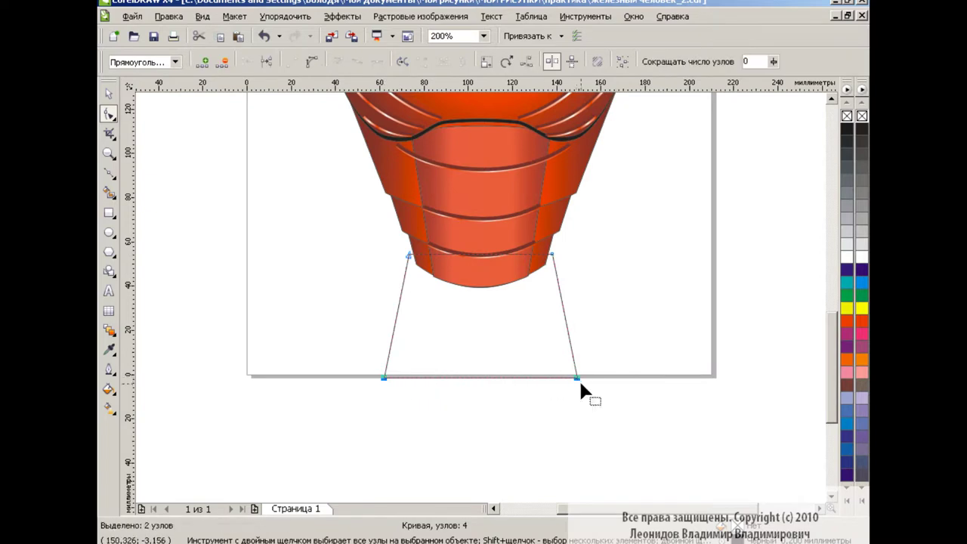
{"action": "mouse_move", "coordinate": [579, 379]}
{"action": "left_mouse_down"}
{"action": "mouse_move", "coordinate": [615, 399]}
{"action": "mouse_move", "coordinate": [601, 404]}
{"action": "left_mouse_up"}
{"action": "left_click", "coordinate": [649, 376]}
Add nodes along the bottom edge and raise two into mirrored peaks
{"action": "double_click", "coordinate": [505, 403]}
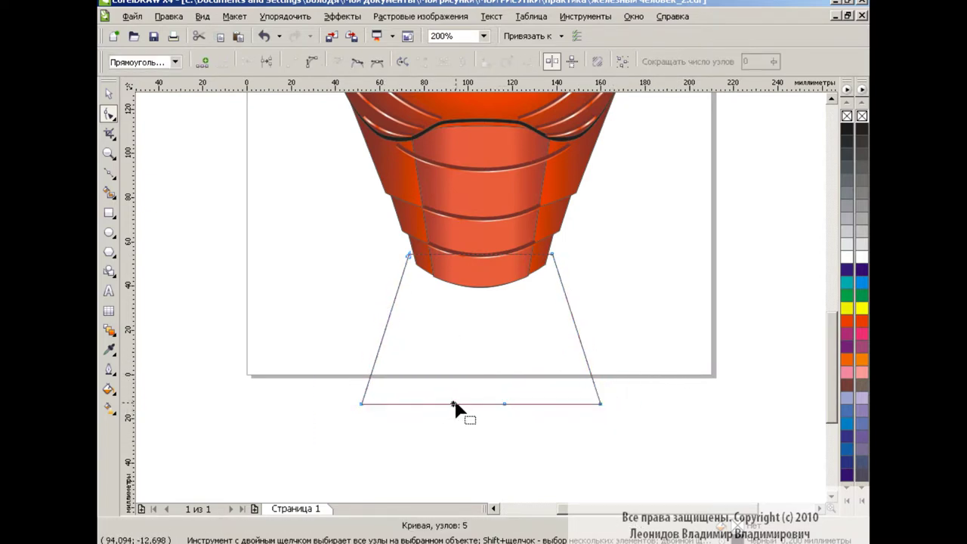
{"action": "double_click", "coordinate": [457, 403]}
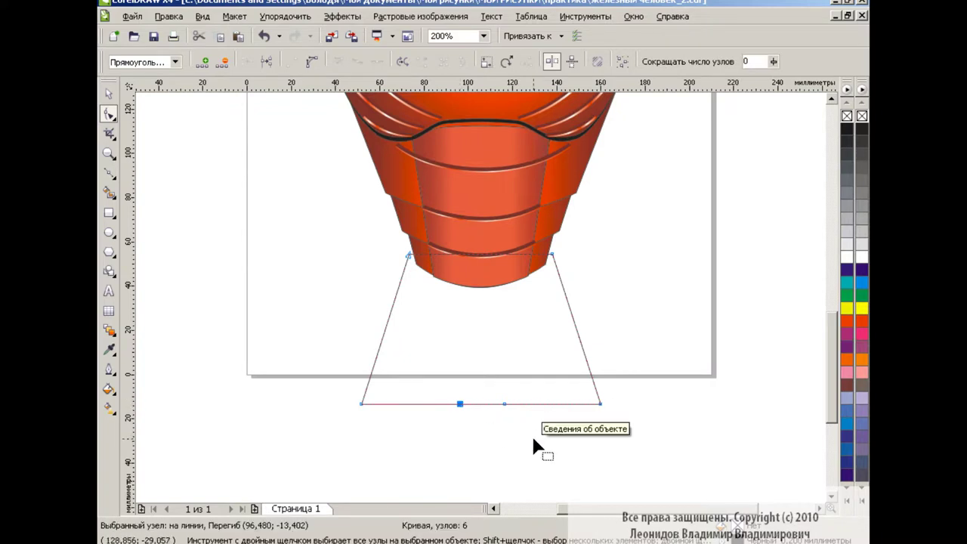
{"action": "double_click", "coordinate": [419, 404]}
{"action": "left_click_drag", "start_coordinate": [419, 403], "coordinate": [417, 363]}
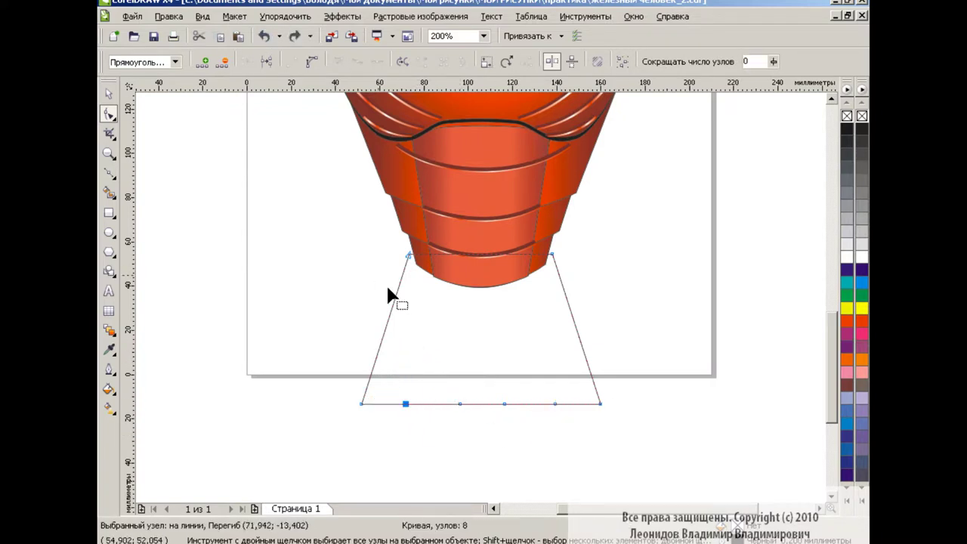
{"action": "left_click", "coordinate": [554, 404], "text": "shift"}
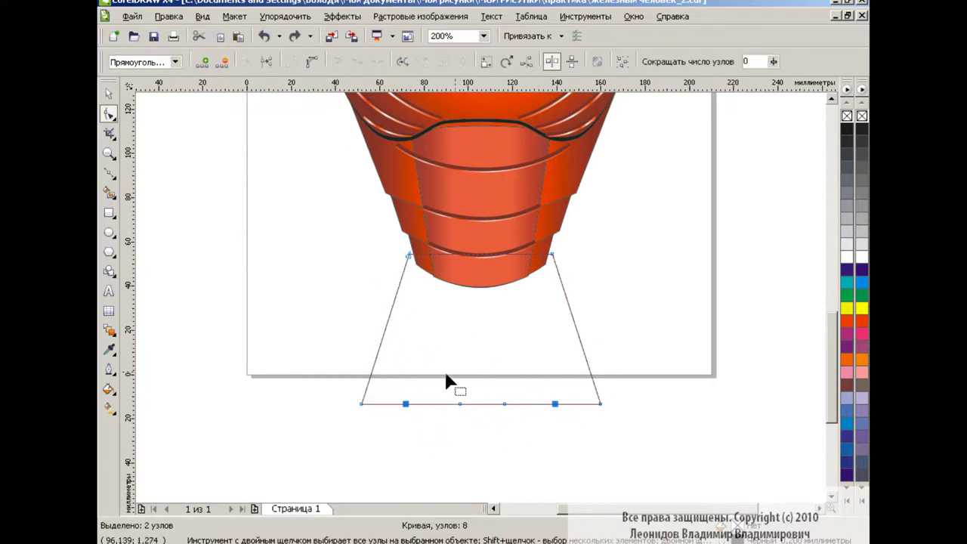
{"action": "left_click_drag", "start_coordinate": [554, 403], "coordinate": [537, 359]}
Make the shape shorter and wider, and drop the bottom-centre dip lower
{"action": "key", "text": "space"}
{"action": "left_click_drag", "start_coordinate": [481, 406], "coordinate": [480, 377]}
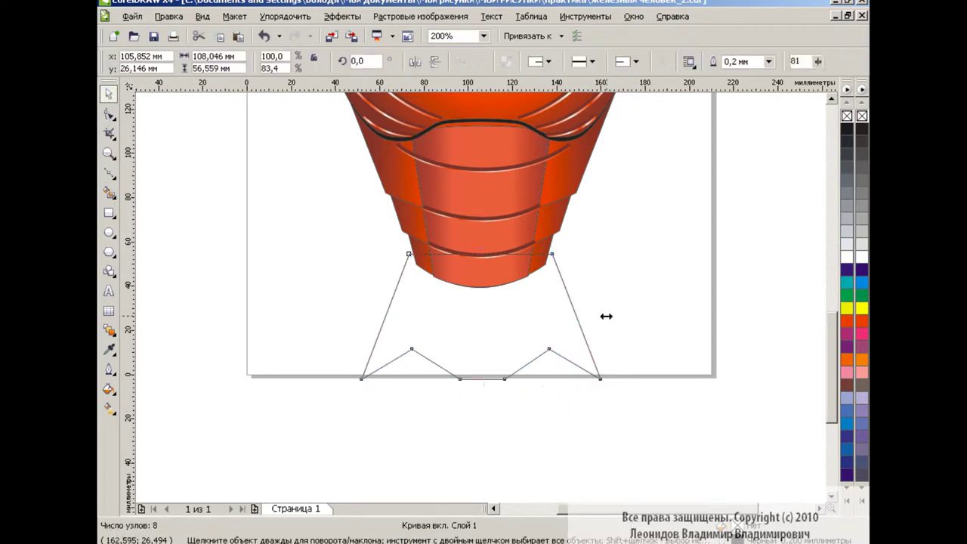
{"action": "left_click_drag", "start_coordinate": [606, 317], "coordinate": [618, 318]}
{"action": "key", "text": "space"}
{"action": "mouse_move", "coordinate": [506, 389]}
{"action": "left_mouse_down"}
{"action": "mouse_move", "coordinate": [450, 366]}
{"action": "mouse_move", "coordinate": [502, 385]}
{"action": "mouse_move", "coordinate": [496, 391]}
{"action": "left_mouse_up"}
{"action": "left_click", "coordinate": [547, 391]}
{"action": "scroll", "coordinate": [459, 136], "scroll_direction": "down", "scroll_amount": 1}
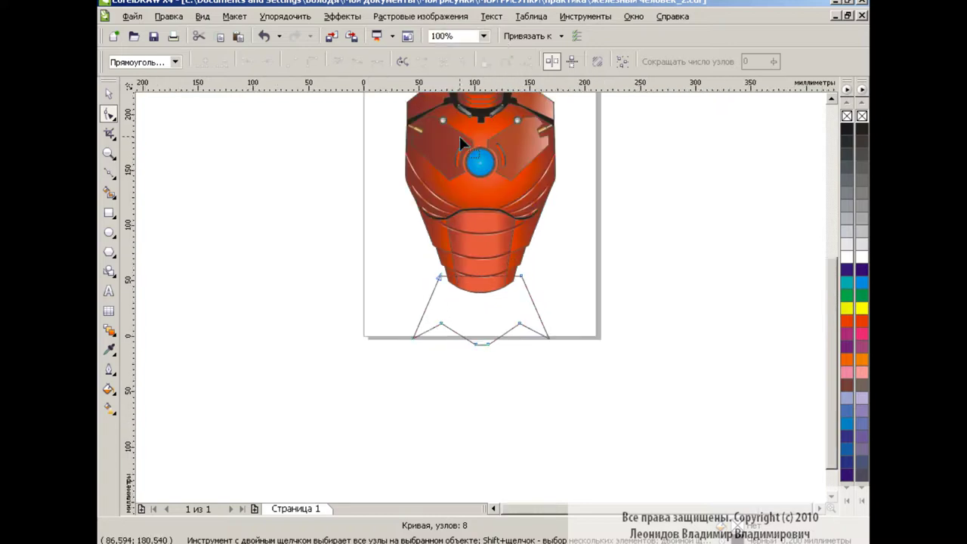
{"action": "scroll", "coordinate": [827, 324], "scroll_direction": "up", "scroll_amount": 2}
Smooth the side nodes so the sides bow outward, and pull the bottom corners inward
{"action": "key", "text": "space"}
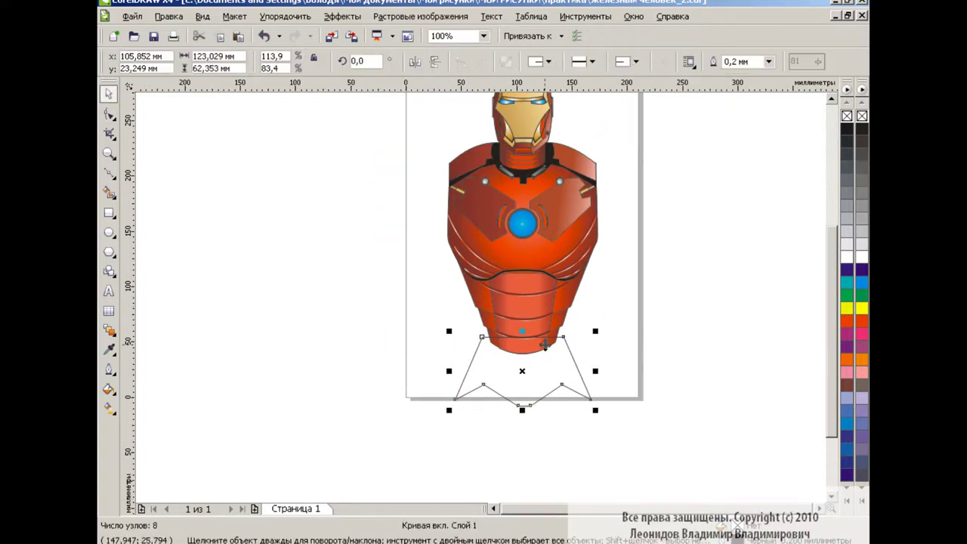
{"action": "key", "text": "space"}
{"action": "left_click_drag", "start_coordinate": [466, 323], "coordinate": [598, 341]}
{"action": "key", "text": "ctrl+a"}
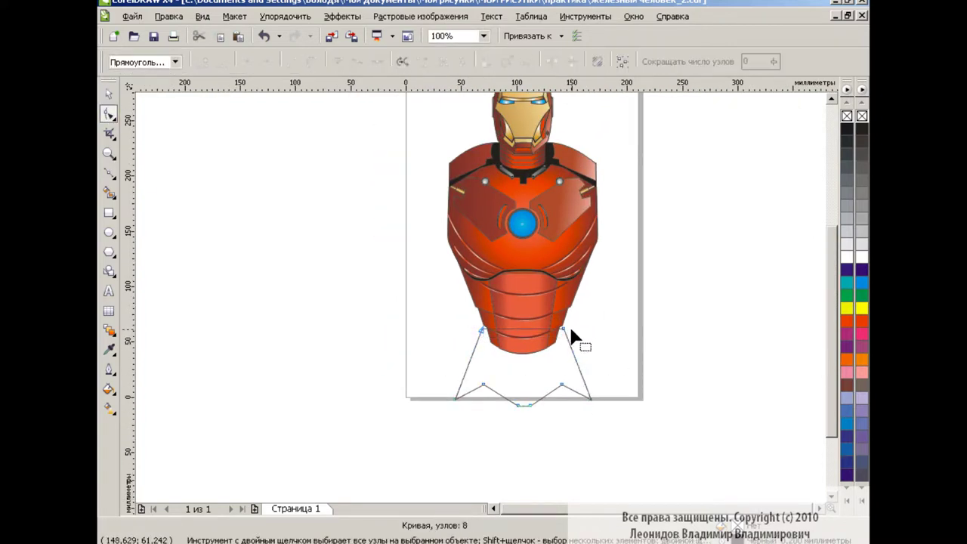
{"action": "key", "text": "Escape"}
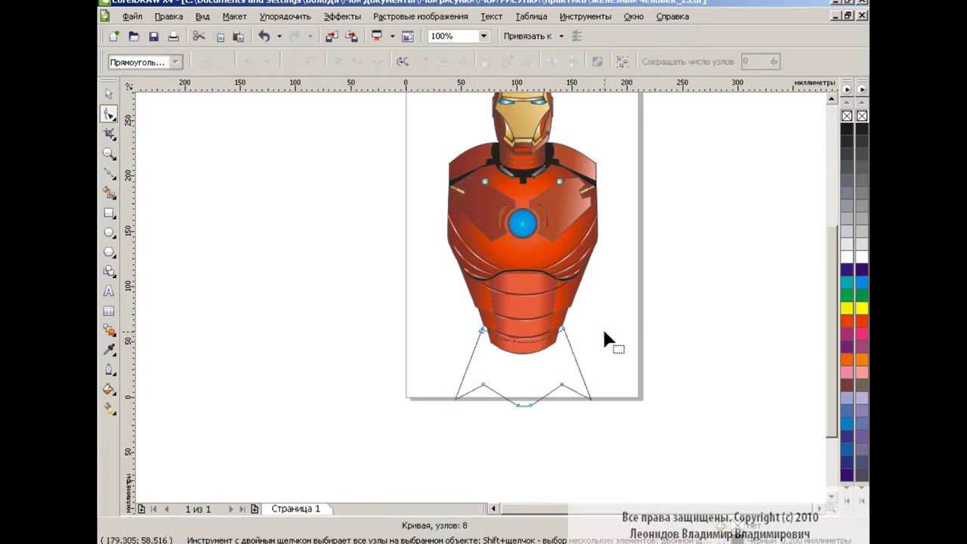
{"action": "left_click_drag", "start_coordinate": [540, 420], "coordinate": [540, 420]}
{"action": "left_click", "coordinate": [363, 69]}
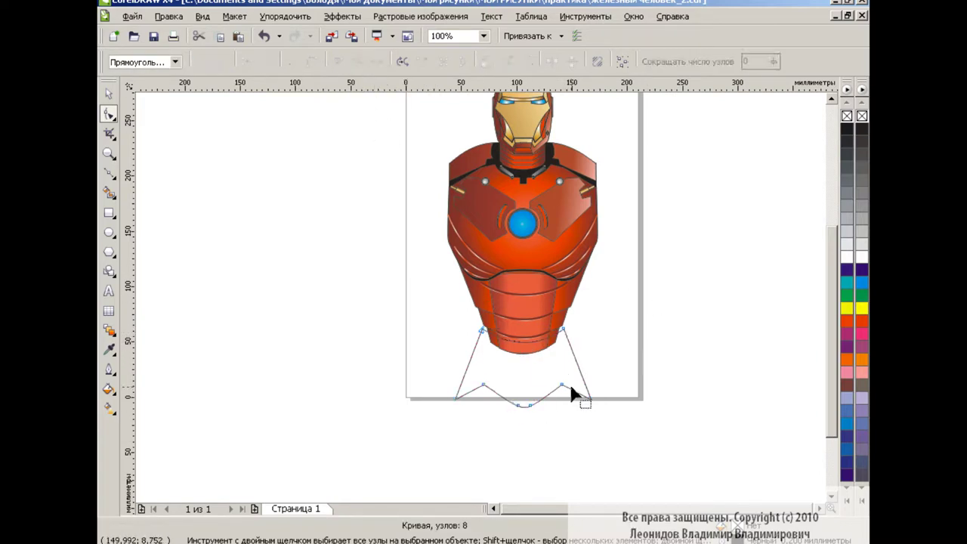
{"action": "left_click_drag", "start_coordinate": [577, 365], "coordinate": [587, 377]}
{"action": "left_click_drag", "start_coordinate": [469, 364], "coordinate": [462, 367]}
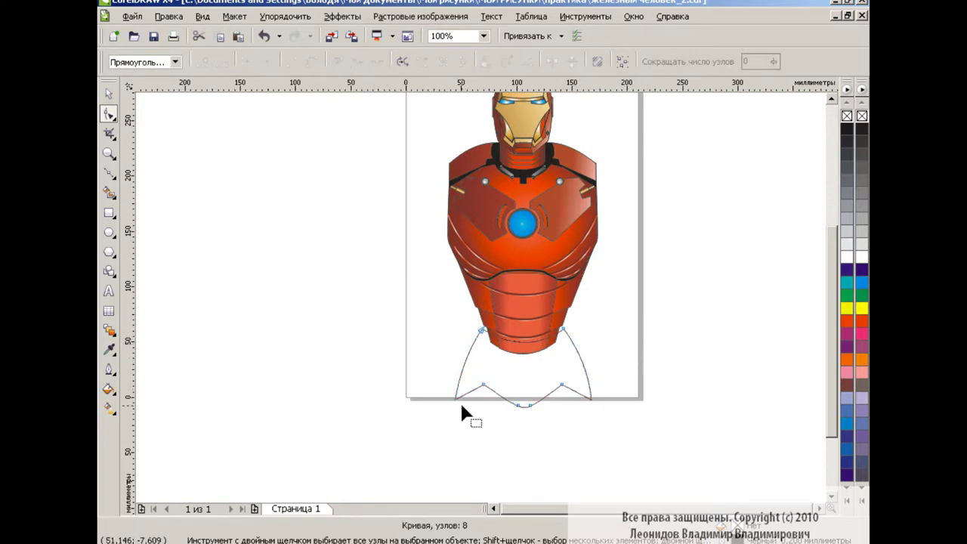
{"action": "left_click_drag", "start_coordinate": [460, 400], "coordinate": [607, 404]}
{"action": "key", "text": "space"}
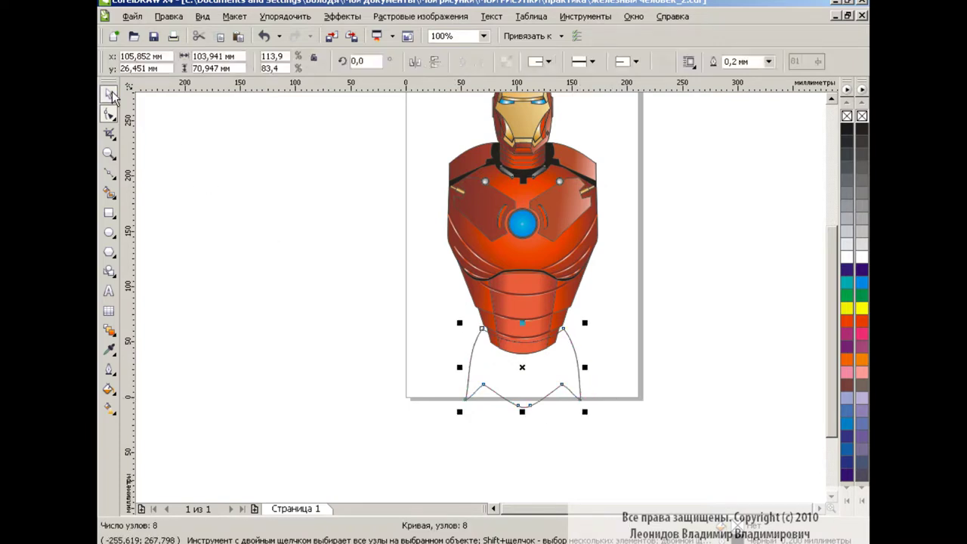
{"action": "key", "text": "Escape"}
{"action": "scroll", "coordinate": [814, 343], "scroll_direction": "up", "scroll_amount": 1}
Draw a Bezier curve from the abdomen's lower right down to the bottom dip
{"action": "scroll", "coordinate": [824, 343], "scroll_direction": "right", "scroll_amount": 2}
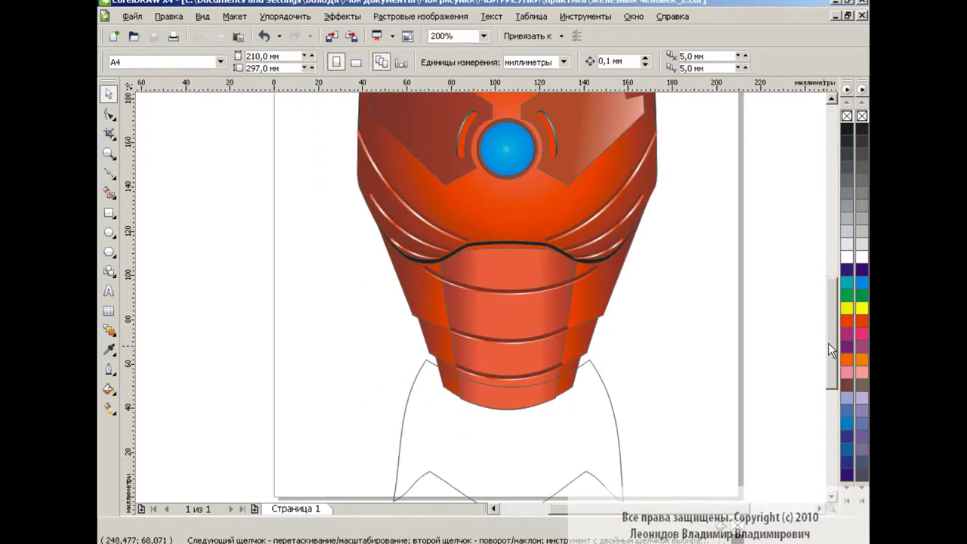
{"action": "scroll", "coordinate": [824, 343], "scroll_direction": "down", "scroll_amount": 3}
{"action": "key", "text": "F5"}
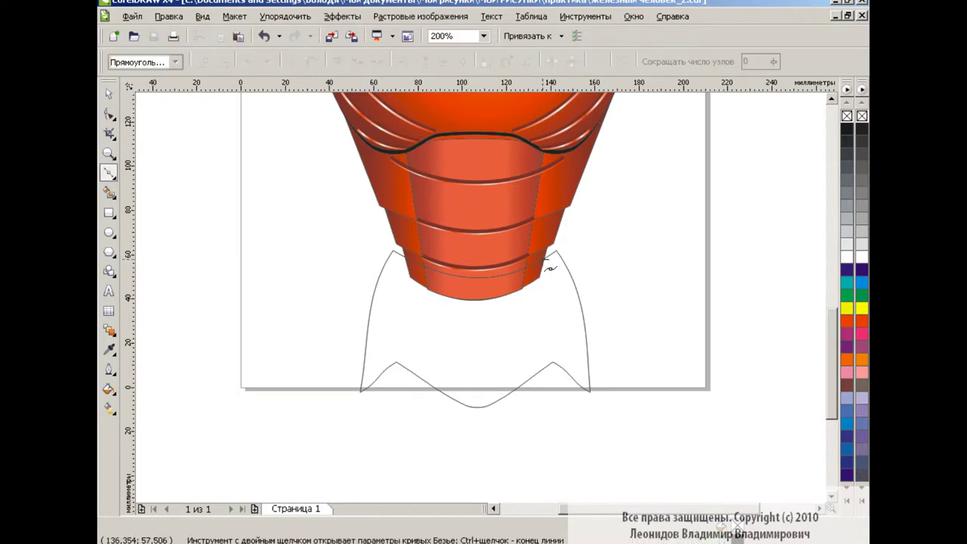
{"action": "left_click_drag", "start_coordinate": [517, 270], "coordinate": [511, 290]}
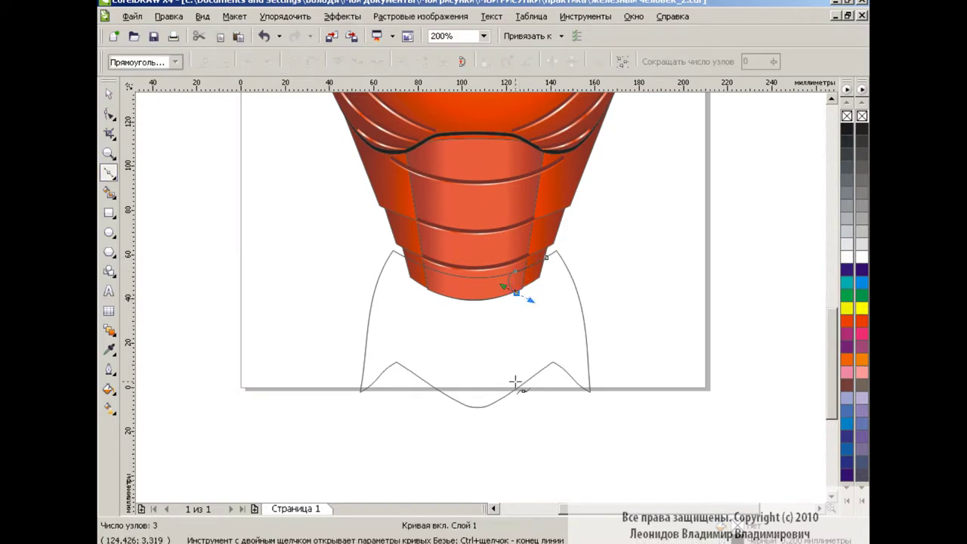
{"action": "left_click_drag", "start_coordinate": [490, 410], "coordinate": [456, 443]}
{"action": "left_click", "coordinate": [107, 99]}
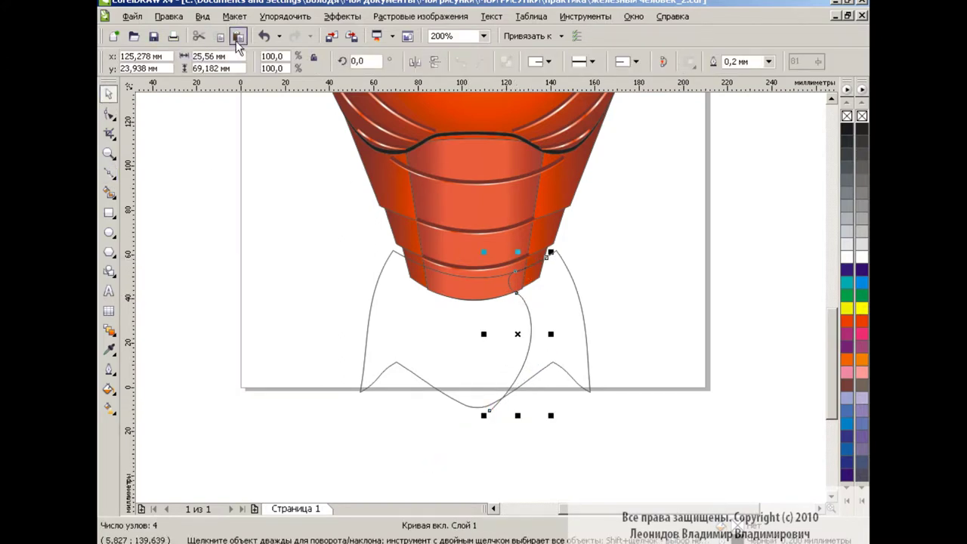
Mirror the curve to the left and move the pieces below the abdomen
{"action": "left_click_drag", "start_coordinate": [520, 333], "coordinate": [440, 335]}
{"action": "left_click", "coordinate": [314, 229]}
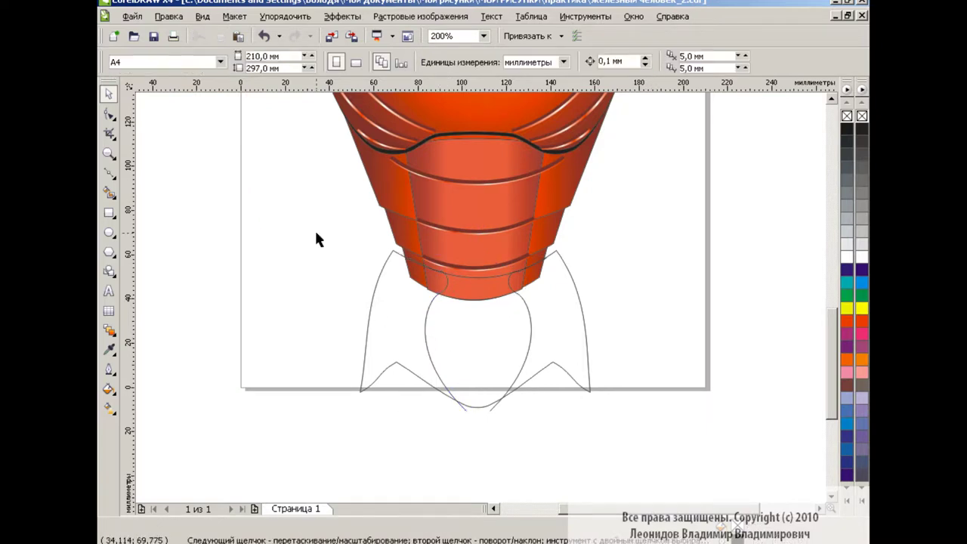
{"action": "left_click_drag", "start_coordinate": [314, 229], "coordinate": [600, 427]}
{"action": "left_click_drag", "start_coordinate": [478, 325], "coordinate": [477, 374]}
{"action": "left_click", "coordinate": [659, 326]}
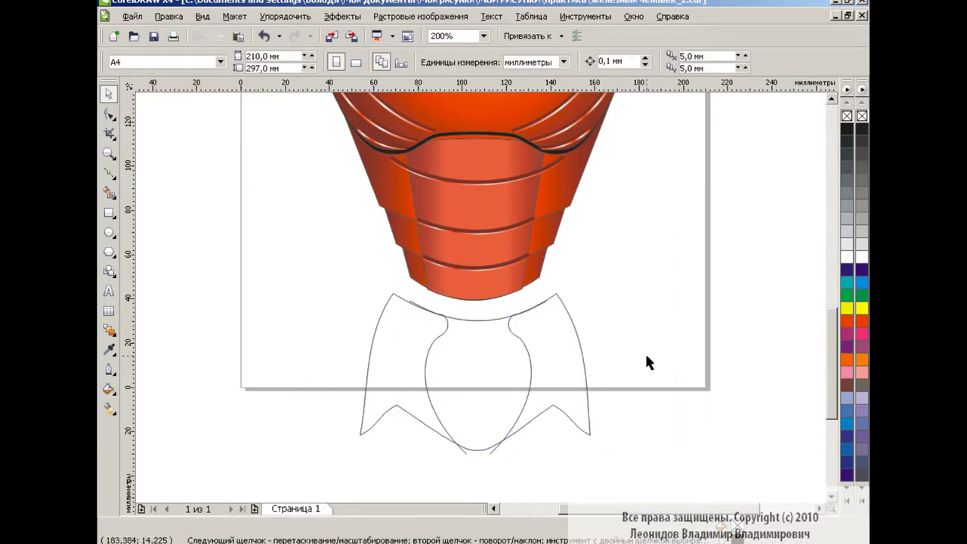
Smart Fill the side areas light yellow and the centre area orange
{"action": "left_click", "coordinate": [109, 193]}
{"action": "left_click", "coordinate": [400, 354]}
{"action": "left_click", "coordinate": [558, 346]}
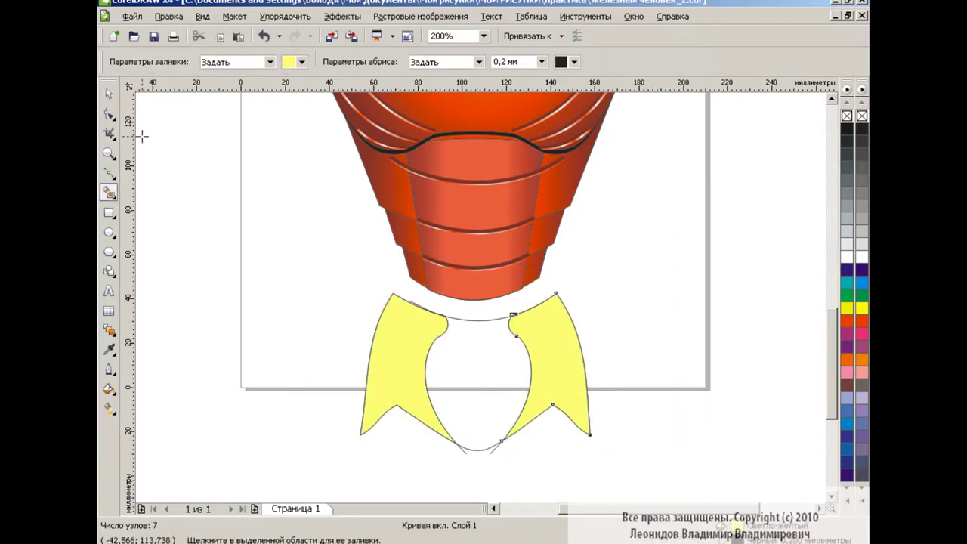
{"action": "key", "text": "space"}
{"action": "left_click", "coordinate": [109, 193]}
{"action": "left_click", "coordinate": [291, 62]}
{"action": "left_click", "coordinate": [307, 83]}
{"action": "left_click", "coordinate": [488, 346]}
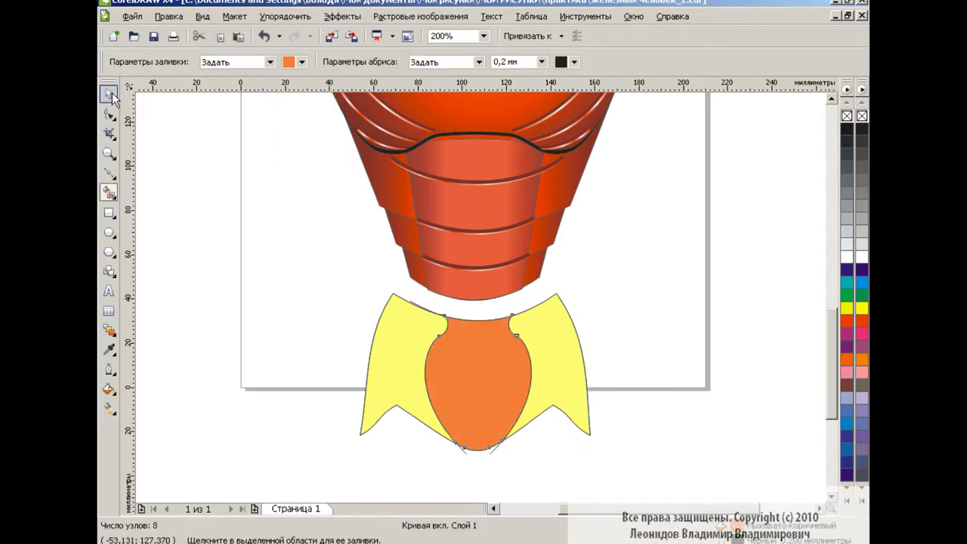
{"action": "key", "text": "space"}
{"action": "left_click", "coordinate": [620, 359]}
Copy the reddish gradient fill from an existing object onto the right and left side pieces
{"action": "key", "text": "Tab"}
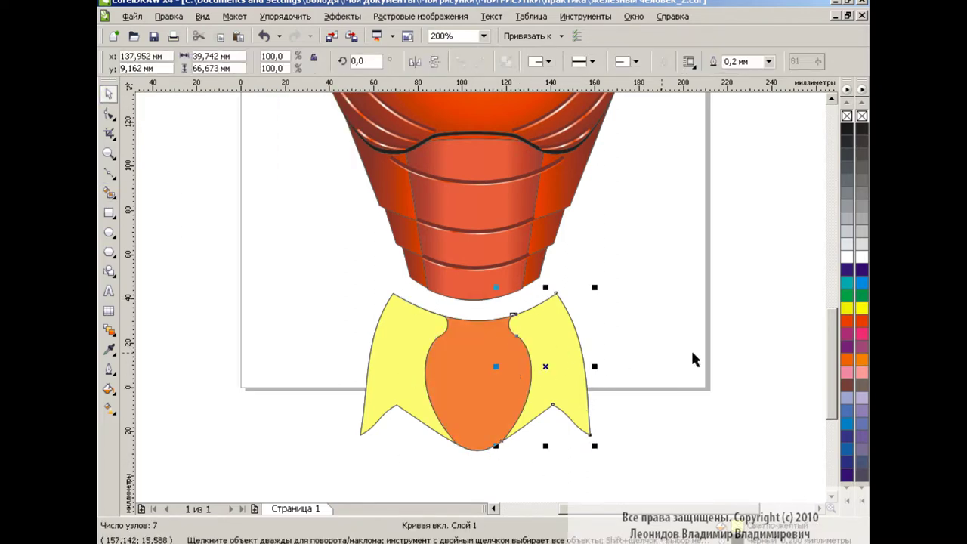
{"action": "scroll", "coordinate": [692, 355], "scroll_direction": "up", "scroll_amount": 3}
{"action": "key", "text": "ctrl+shift+a"}
{"action": "left_click", "coordinate": [515, 299]}
{"action": "left_click", "coordinate": [577, 157]}
{"action": "key", "text": "Tab"}
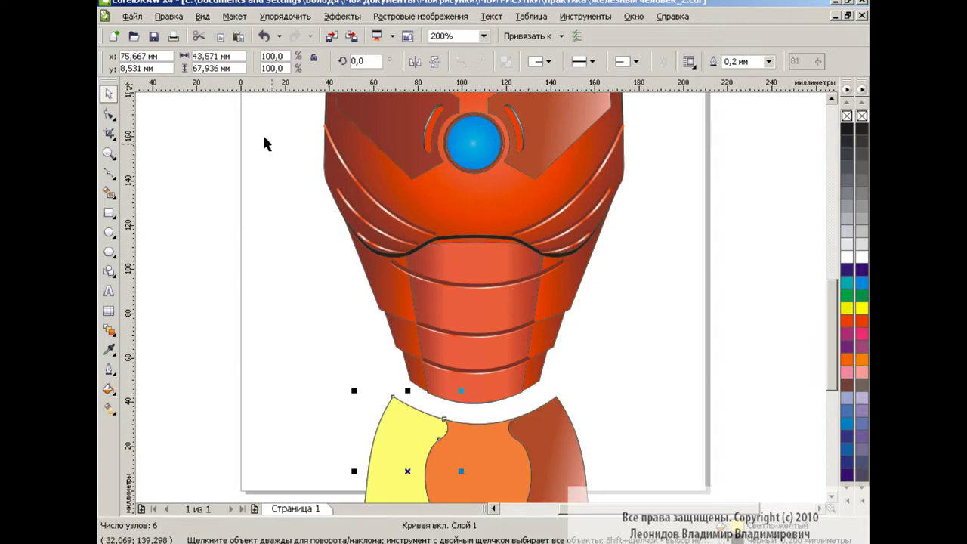
{"action": "key", "text": "ctrl+shift+a"}
{"action": "left_click", "coordinate": [516, 299]}
{"action": "left_click", "coordinate": [390, 137]}
{"action": "scroll", "coordinate": [827, 358], "scroll_direction": "down", "scroll_amount": 3}
{"action": "scroll", "coordinate": [827, 358], "scroll_direction": "up", "scroll_amount": 2}
Give the centre piece a red radial gradient and adjust it interactively
{"action": "key", "text": "Tab"}
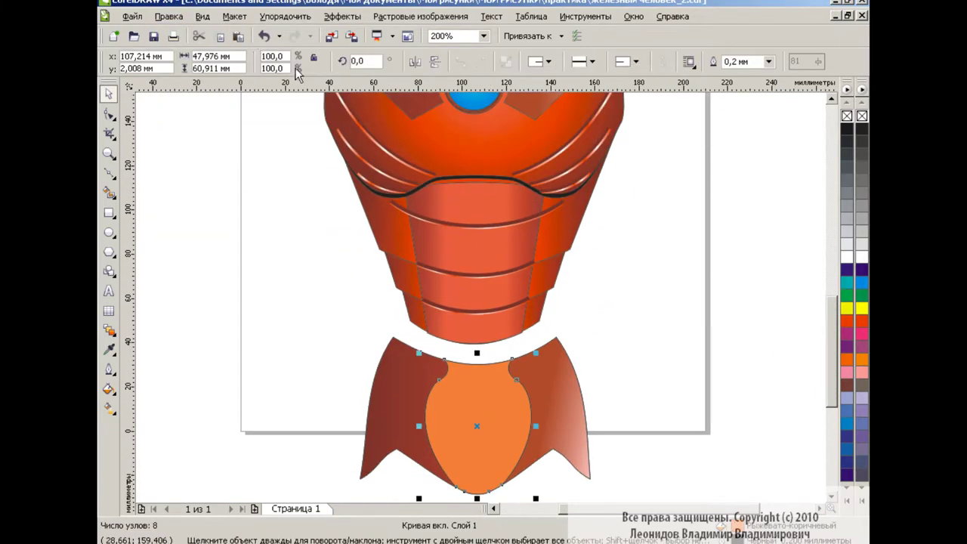
{"action": "key", "text": "ctrl+shift+a"}
{"action": "left_click", "coordinate": [576, 299]}
{"action": "left_click", "coordinate": [488, 133]}
{"action": "key", "text": "g"}
{"action": "left_click_drag", "start_coordinate": [498, 393], "coordinate": [529, 428]}
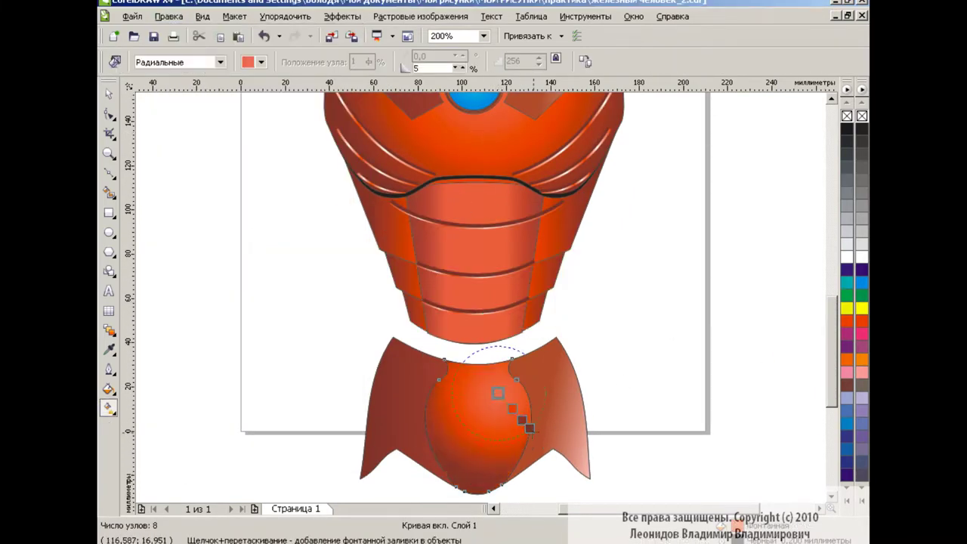
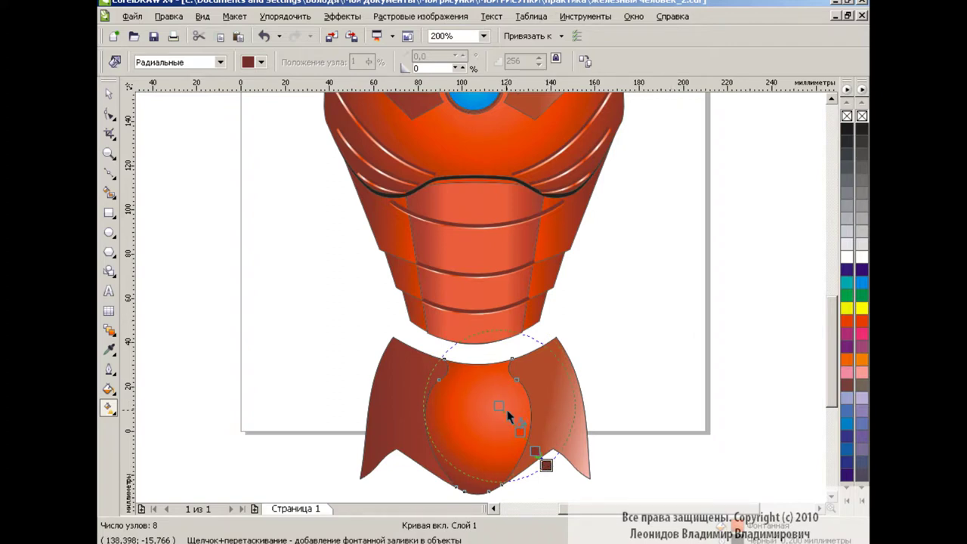
Select the codpiece and the piece below the abdomen, undoing a stray node edit
{"action": "key", "text": "space"}
{"action": "scroll", "coordinate": [675, 387], "scroll_direction": "down", "scroll_amount": 1}
{"action": "left_click_drag", "start_coordinate": [470, 380], "coordinate": [477, 327]}
{"action": "left_click", "coordinate": [479, 345]}
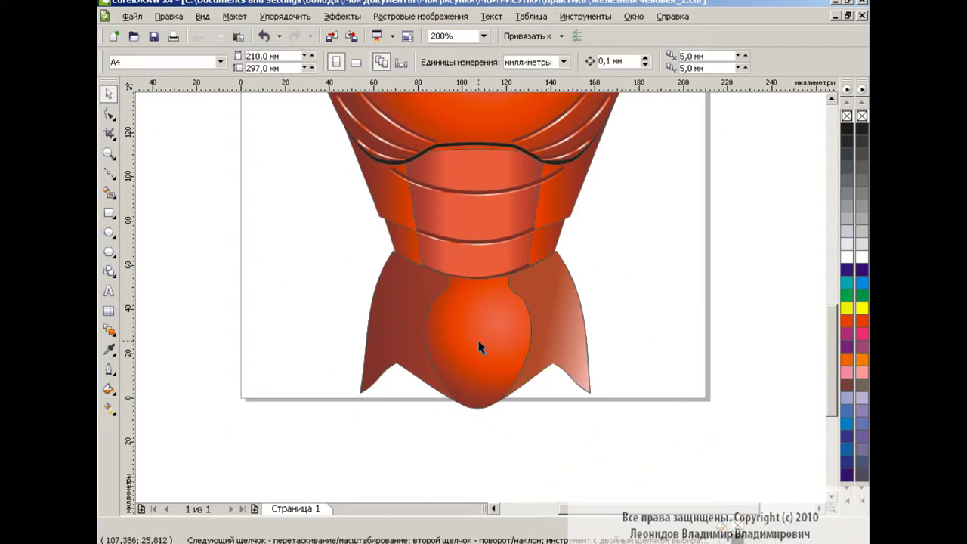
{"action": "key", "text": "F10"}
{"action": "left_click", "coordinate": [643, 354]}
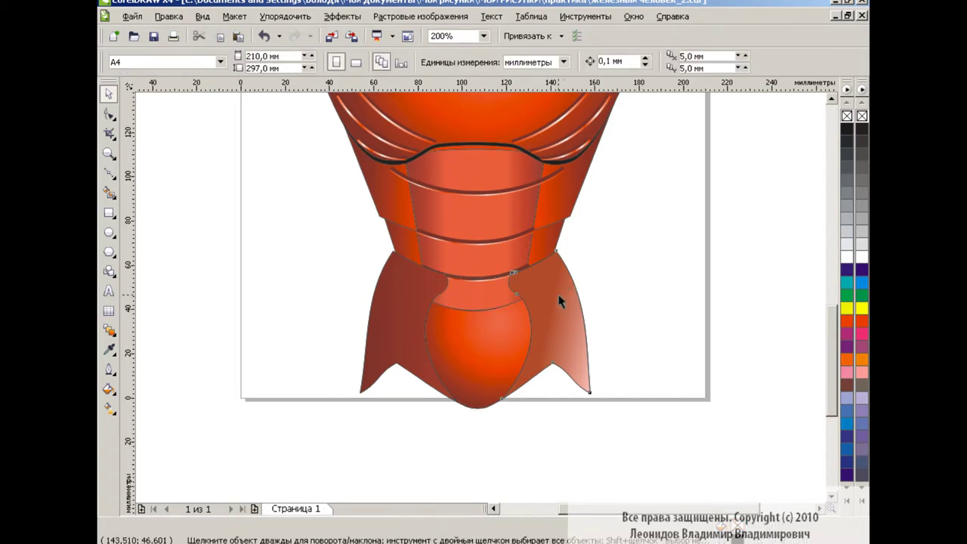
{"action": "left_click", "coordinate": [263, 35]}
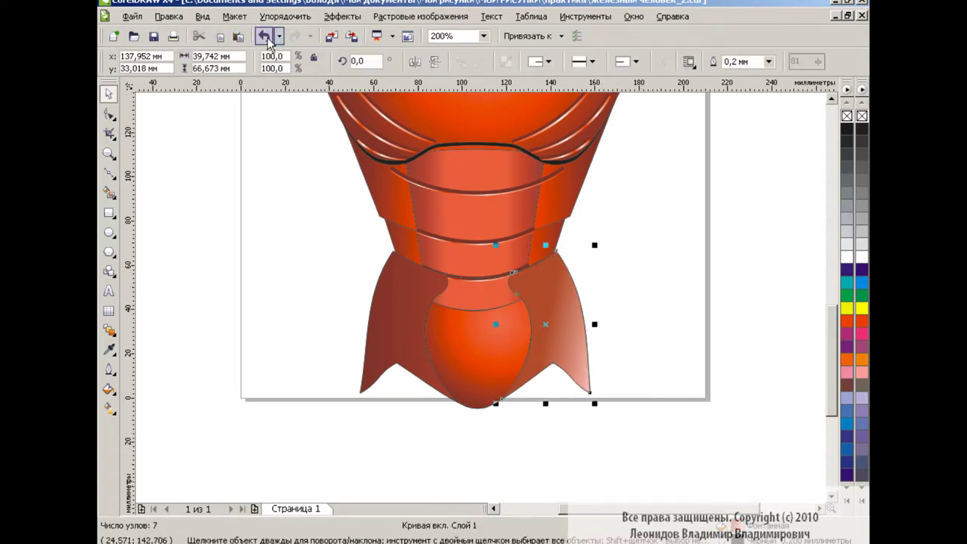
{"action": "left_click", "coordinate": [504, 352]}
{"action": "left_click", "coordinate": [592, 453]}
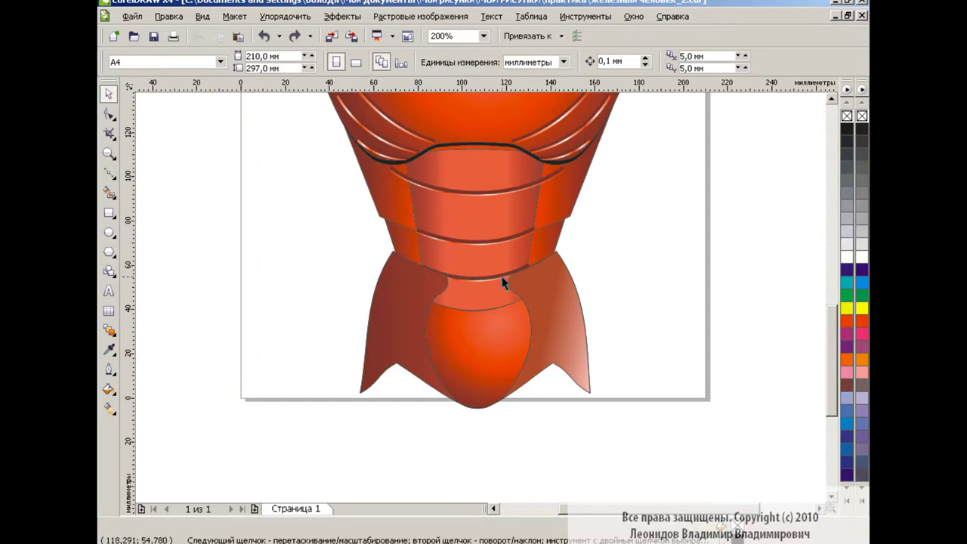
Send the marquee-selected waist band pieces back one (Ctrl+PgDn), behind the hip side pieces
{"action": "left_click", "coordinate": [524, 267]}
{"action": "left_click", "coordinate": [604, 257], "text": "shift"}
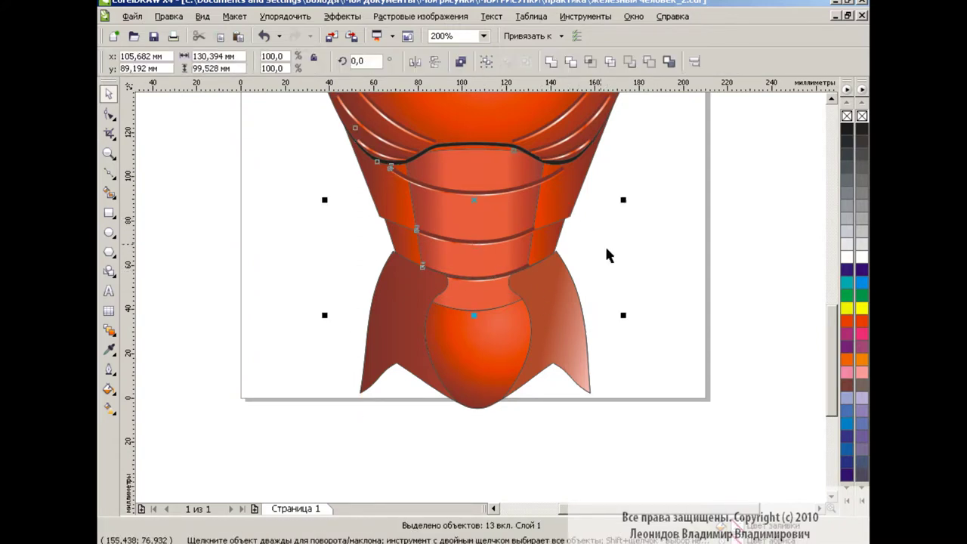
{"action": "left_click_drag", "start_coordinate": [334, 237], "coordinate": [410, 276]}
{"action": "left_click_drag", "start_coordinate": [529, 270], "coordinate": [491, 421]}
{"action": "key", "text": "Escape"}
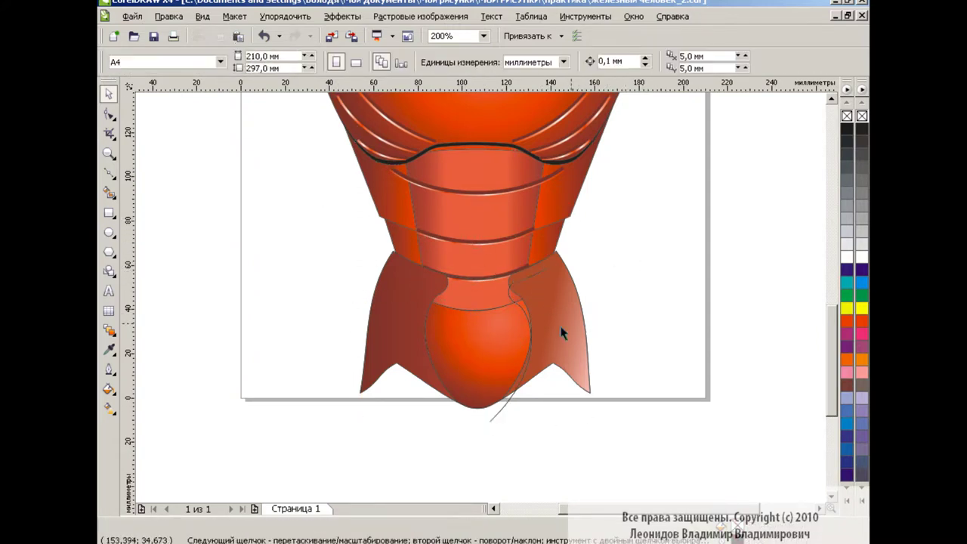
{"action": "left_click_drag", "start_coordinate": [334, 226], "coordinate": [494, 287]}
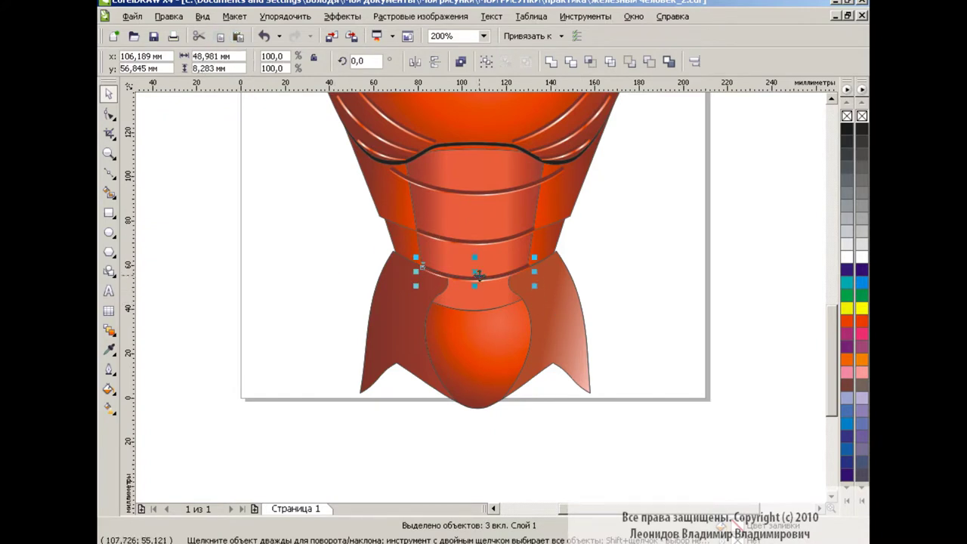
{"action": "key", "text": "ctrl+Page_Down"}
{"action": "left_click", "coordinate": [555, 302]}
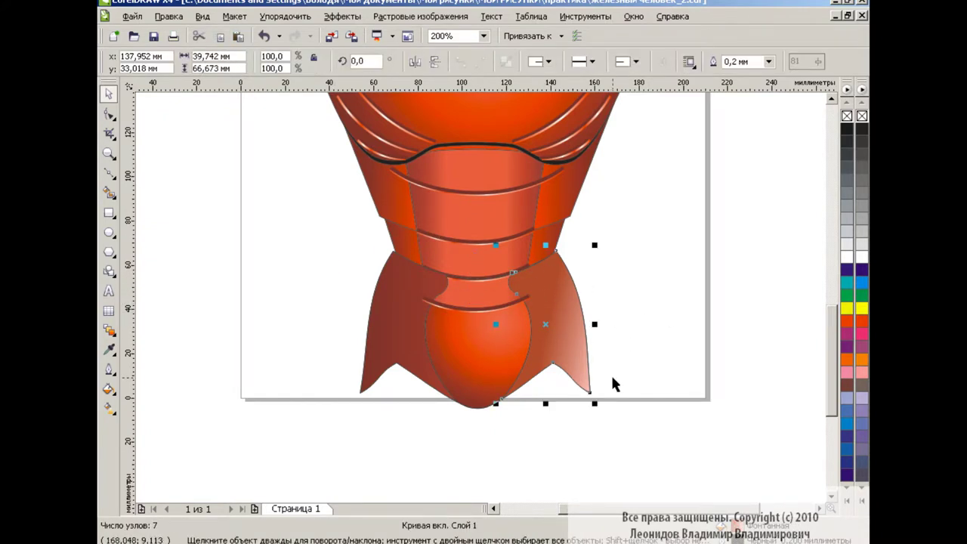
{"action": "left_click", "coordinate": [484, 36]}
Zoom out and scale the whole Iron Man figure group down to about 69%
{"action": "left_click", "coordinate": [465, 121]}
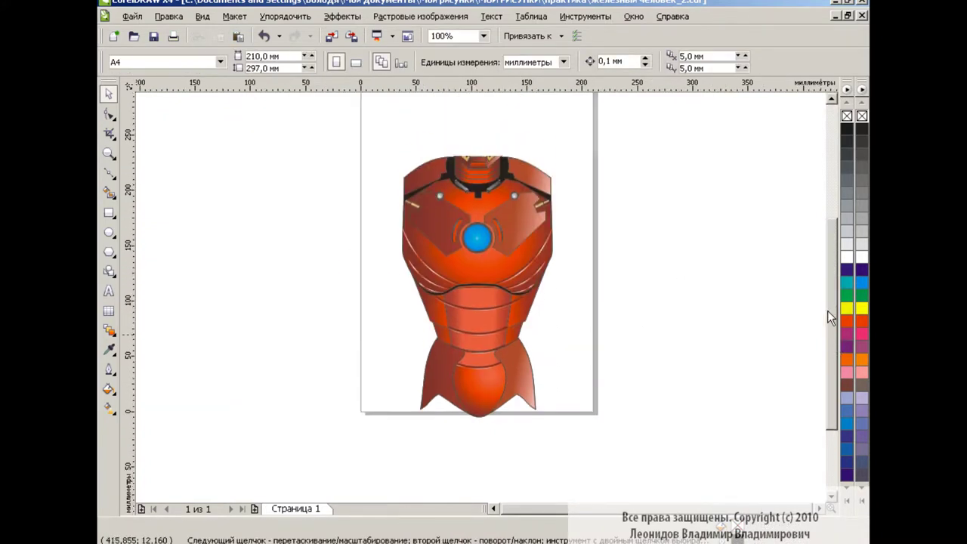
{"action": "scroll", "coordinate": [828, 316], "scroll_direction": "down", "scroll_amount": 2}
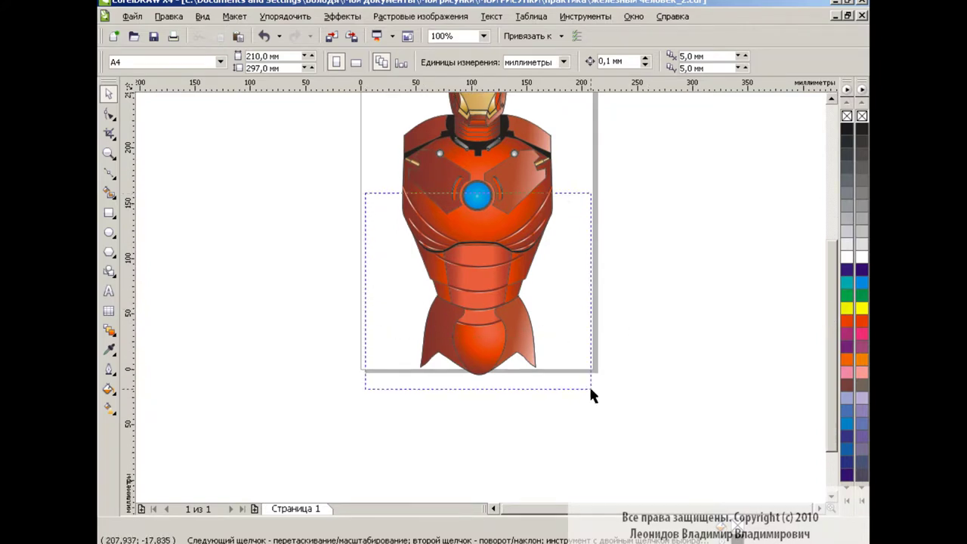
{"action": "left_click_drag", "start_coordinate": [591, 389], "coordinate": [591, 389]}
{"action": "key", "text": "Tab"}
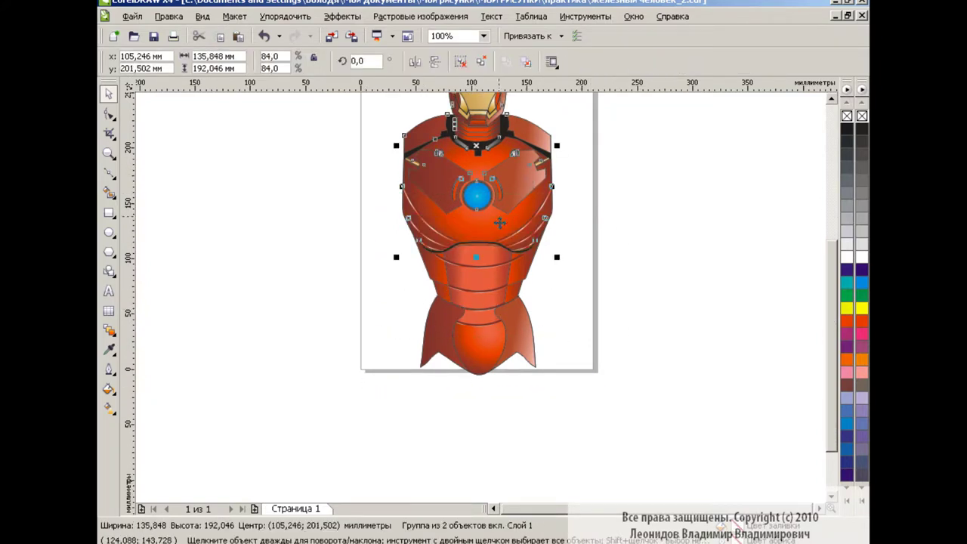
{"action": "left_click", "coordinate": [566, 281]}
{"action": "key", "text": "Tab"}
{"action": "scroll", "coordinate": [820, 266], "scroll_direction": "up", "scroll_amount": 4}
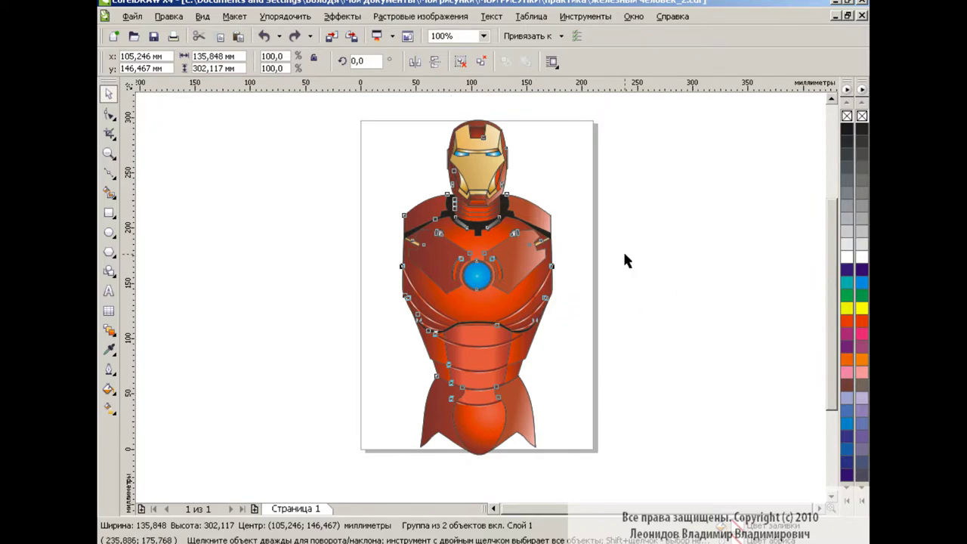
{"action": "left_click", "coordinate": [340, 263]}
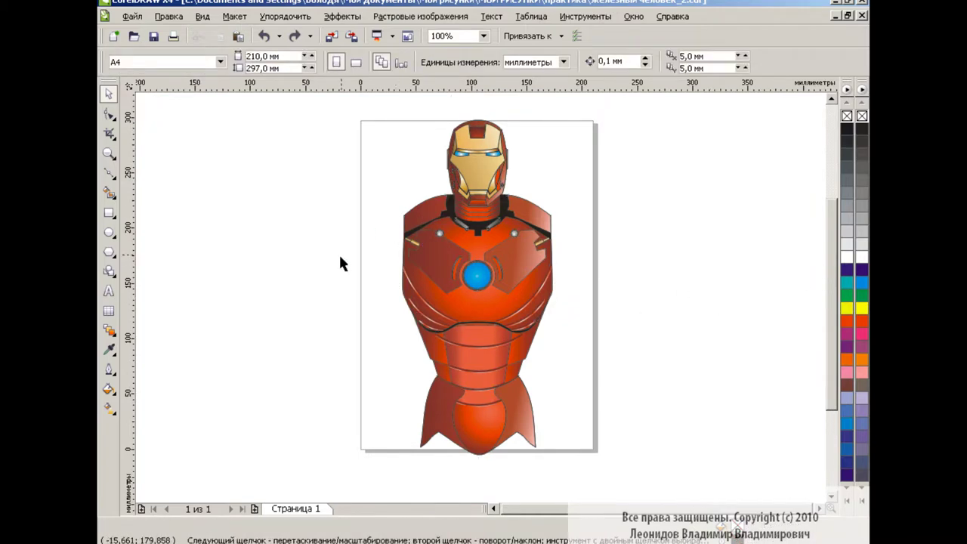
{"action": "left_click", "coordinate": [501, 287]}
{"action": "left_click_drag", "start_coordinate": [553, 456], "coordinate": [507, 360]}
{"action": "left_click", "coordinate": [608, 249]}
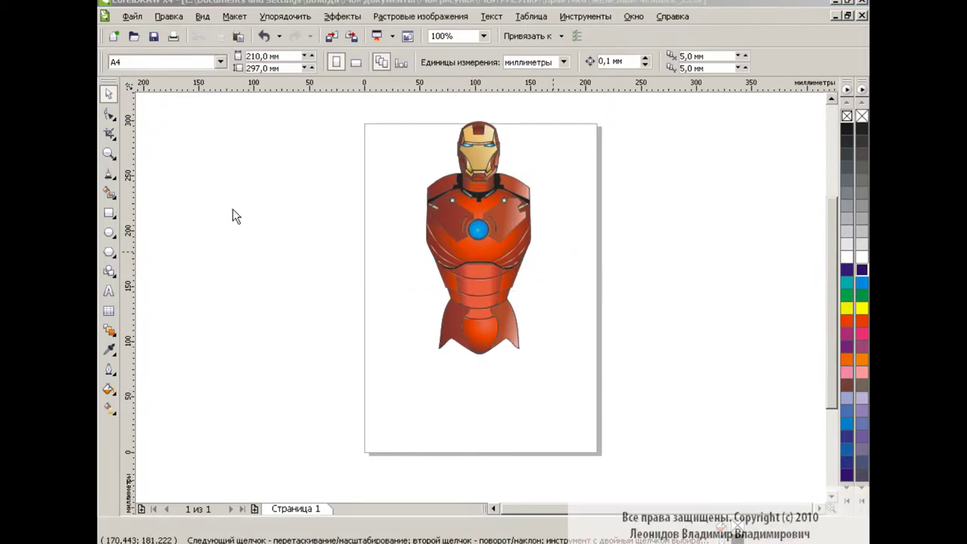
Draw a closed Polyline thigh outline below the left hip and nudge it slightly down-left
{"action": "left_click", "coordinate": [109, 173]}
{"action": "left_click", "coordinate": [143, 199]}
{"action": "left_click_drag", "start_coordinate": [476, 352], "coordinate": [436, 423]}
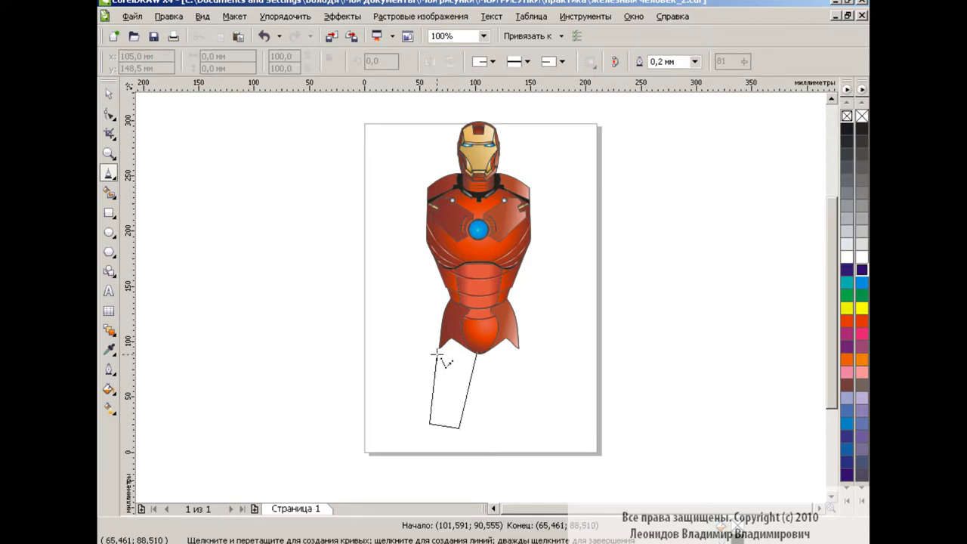
{"action": "left_click", "coordinate": [477, 355]}
{"action": "key", "text": "space"}
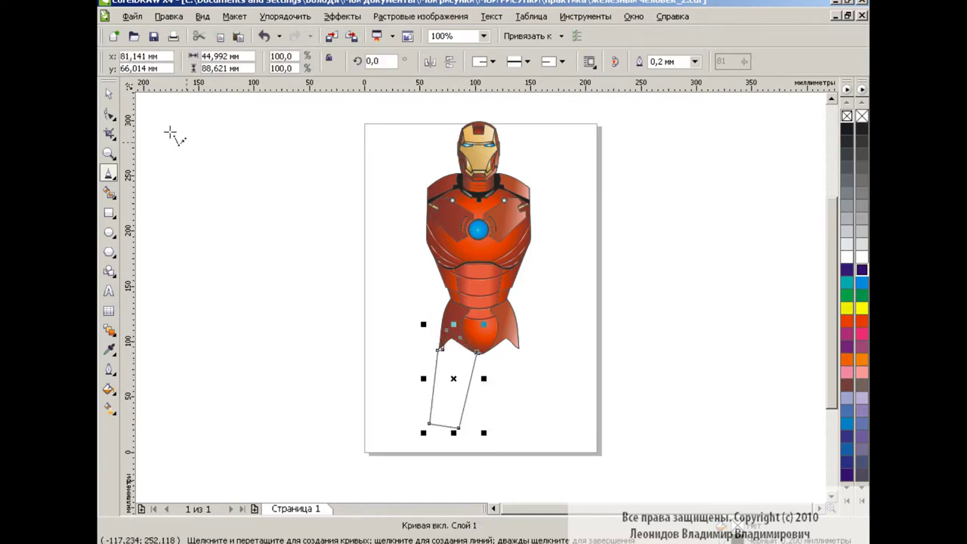
{"action": "left_click_drag", "start_coordinate": [451, 390], "coordinate": [448, 395]}
{"action": "left_click", "coordinate": [346, 338]}
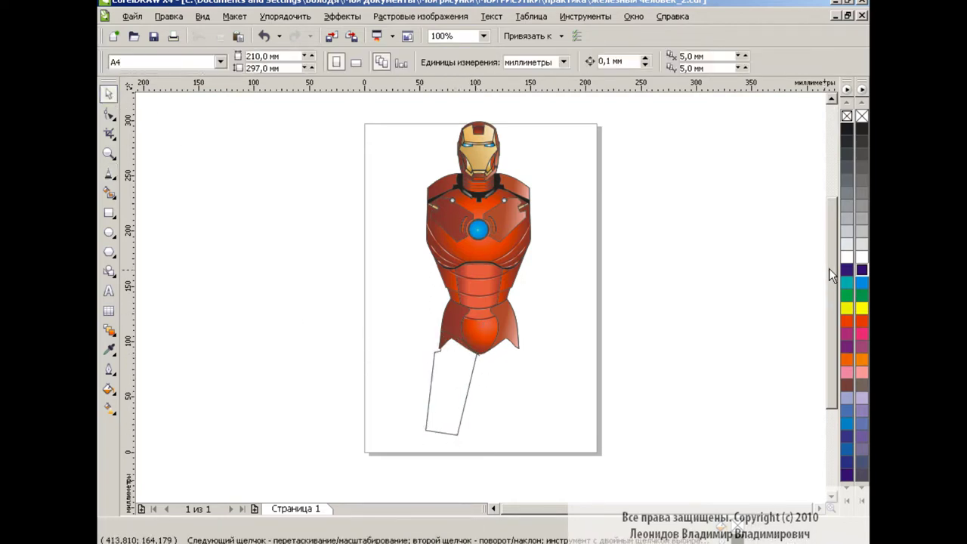
{"action": "scroll", "coordinate": [473, 151], "scroll_direction": "up", "scroll_amount": 4}
{"action": "key", "text": "F10"}
{"action": "left_click", "coordinate": [541, 403]}
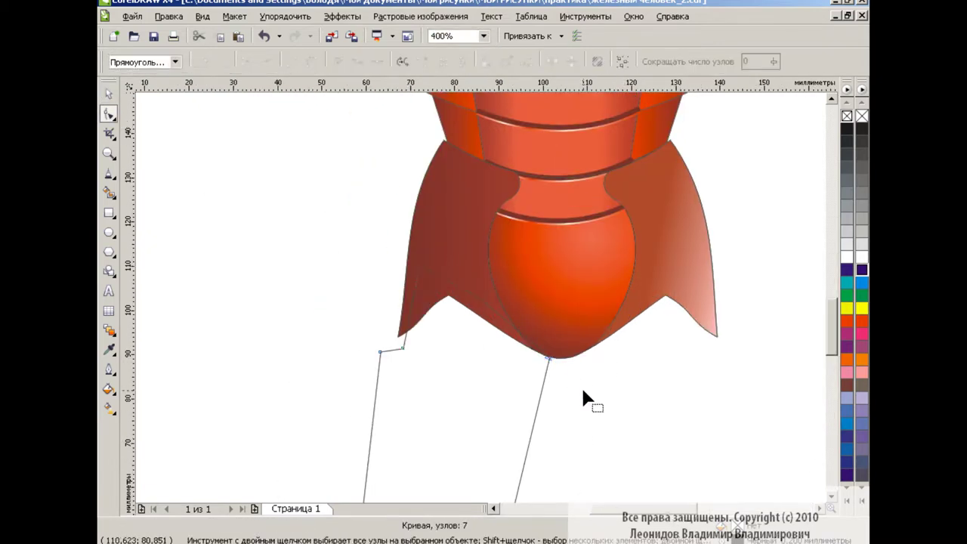
Draw a rounded-corner capsule rectangle and fill it with the gold cylinder gradient preset
{"action": "key", "text": "F6"}
{"action": "left_click_drag", "start_coordinate": [187, 204], "coordinate": [373, 253]}
{"action": "key", "text": "F10"}
{"action": "left_click_drag", "start_coordinate": [186, 204], "coordinate": [208, 205]}
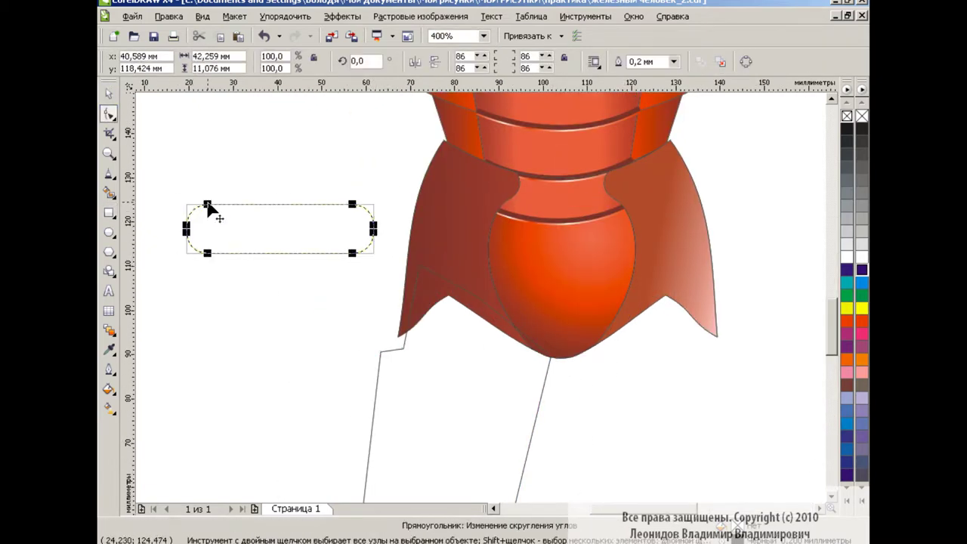
{"action": "key", "text": "space"}
{"action": "left_click_drag", "start_coordinate": [375, 228], "coordinate": [405, 228]}
{"action": "left_click", "coordinate": [108, 389]}
{"action": "left_click", "coordinate": [462, 372]}
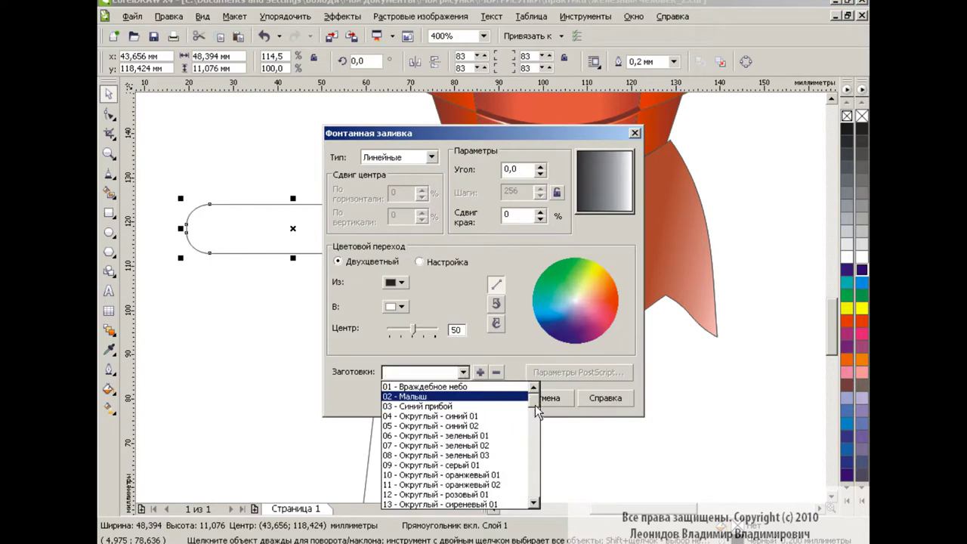
{"action": "scroll", "coordinate": [453, 453], "scroll_direction": "down", "scroll_amount": 10}
{"action": "left_click", "coordinate": [453, 452]}
{"action": "left_click", "coordinate": [485, 397]}
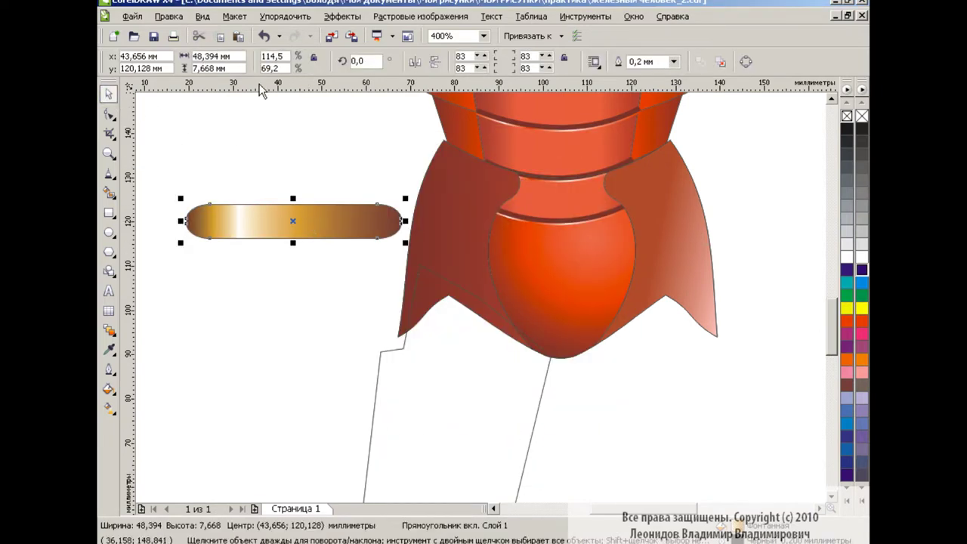
Add a smaller copy atop the capsule, group both, rotate upright and move onto the armour's left edge
{"action": "left_click_drag", "start_coordinate": [404, 240], "coordinate": [315, 244]}
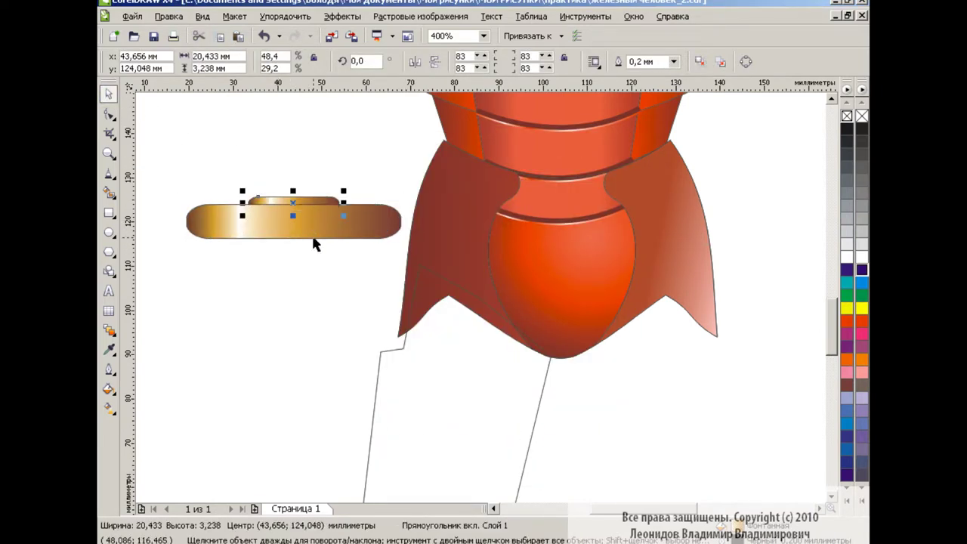
{"action": "left_click", "coordinate": [315, 244], "text": "shift"}
{"action": "key", "text": "ctrl+g"}
{"action": "left_click_drag", "start_coordinate": [405, 242], "coordinate": [362, 124]}
{"action": "left_click_drag", "start_coordinate": [350, 320], "coordinate": [308, 249]}
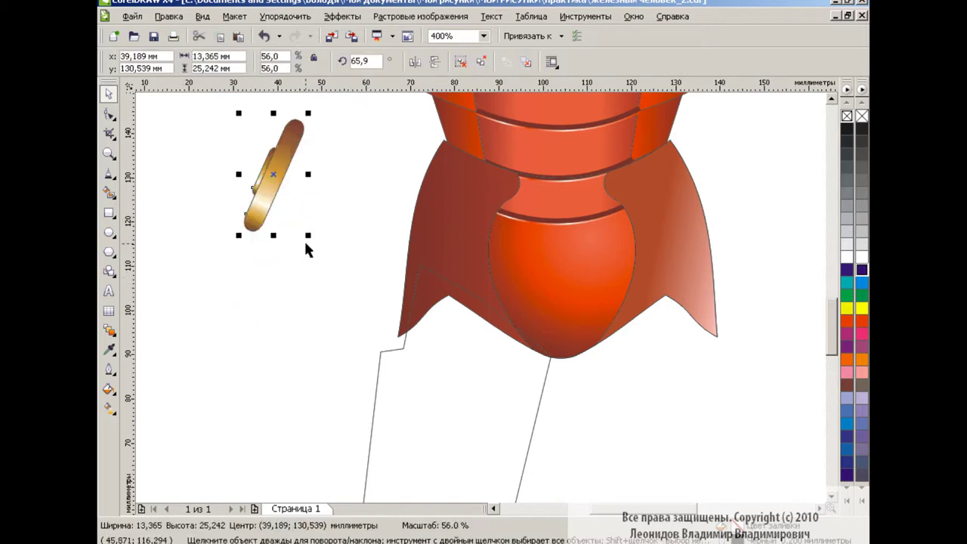
{"action": "left_click_drag", "start_coordinate": [273, 173], "coordinate": [393, 297]}
Scale and tilt the capsule group to fit the hip, then send it behind the armour
{"action": "left_click", "coordinate": [392, 291]}
{"action": "left_click_drag", "start_coordinate": [384, 345], "coordinate": [366, 369]}
{"action": "left_click", "coordinate": [403, 295]}
{"action": "left_click_drag", "start_coordinate": [438, 216], "coordinate": [436, 220]}
{"action": "left_click", "coordinate": [353, 342]}
{"action": "left_click", "coordinate": [391, 349]}
{"action": "key", "text": "ctrl+Page_Down"}
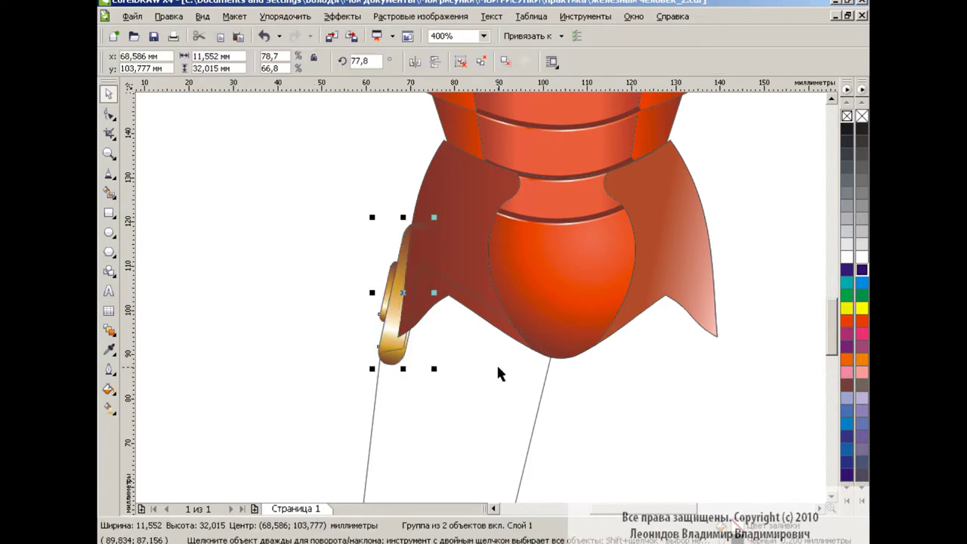
{"action": "scroll", "coordinate": [498, 373], "scroll_direction": "down", "scroll_amount": 3}
{"action": "left_click", "coordinate": [434, 182]}
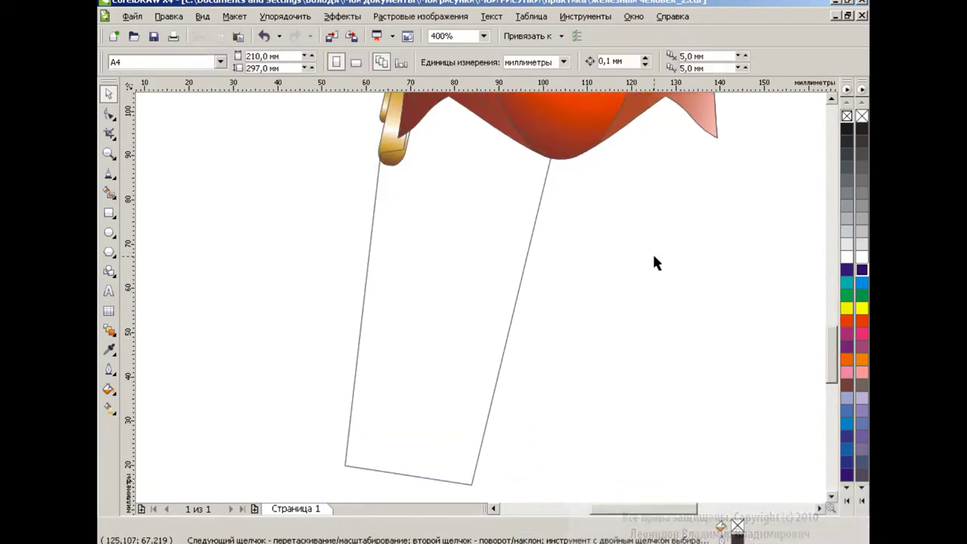
At 100% zoom, copy only the armour's fill onto the thigh outline
{"action": "left_click", "coordinate": [483, 35]}
{"action": "left_click", "coordinate": [453, 129]}
{"action": "left_click", "coordinate": [450, 377]}
{"action": "key", "text": "ctrl+shift+a"}
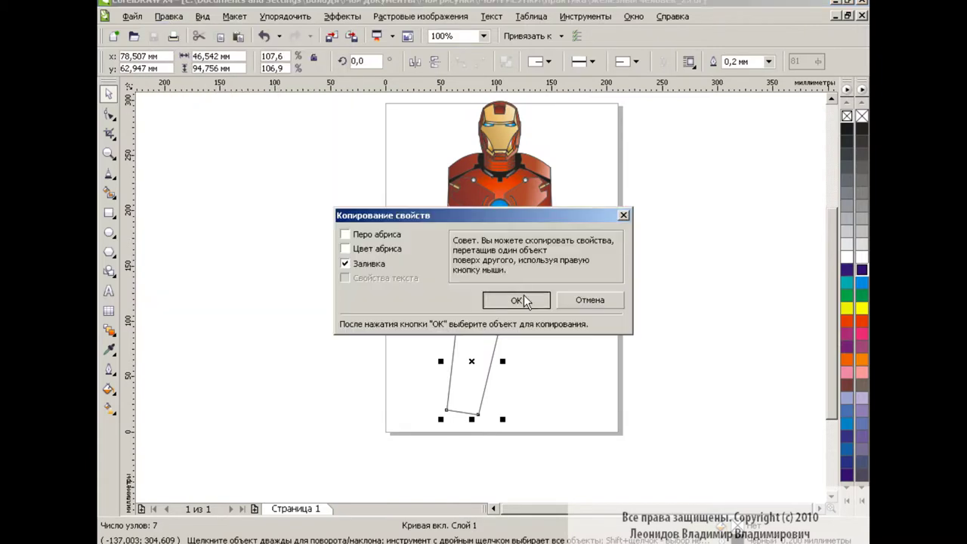
{"action": "left_click", "coordinate": [516, 300]}
{"action": "left_click", "coordinate": [481, 156]}
Angle the thigh's linear gradient across the leg, shifting its start leftward
{"action": "scroll", "coordinate": [820, 259], "scroll_direction": "up", "scroll_amount": 3}
{"action": "left_click", "coordinate": [483, 35]}
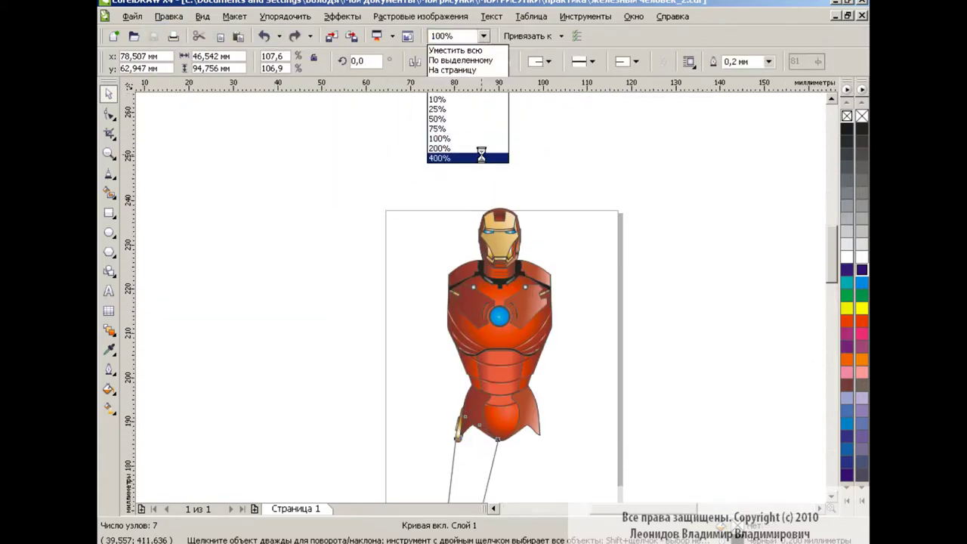
{"action": "left_click", "coordinate": [481, 158]}
{"action": "left_click_drag", "start_coordinate": [831, 257], "coordinate": [831, 355]}
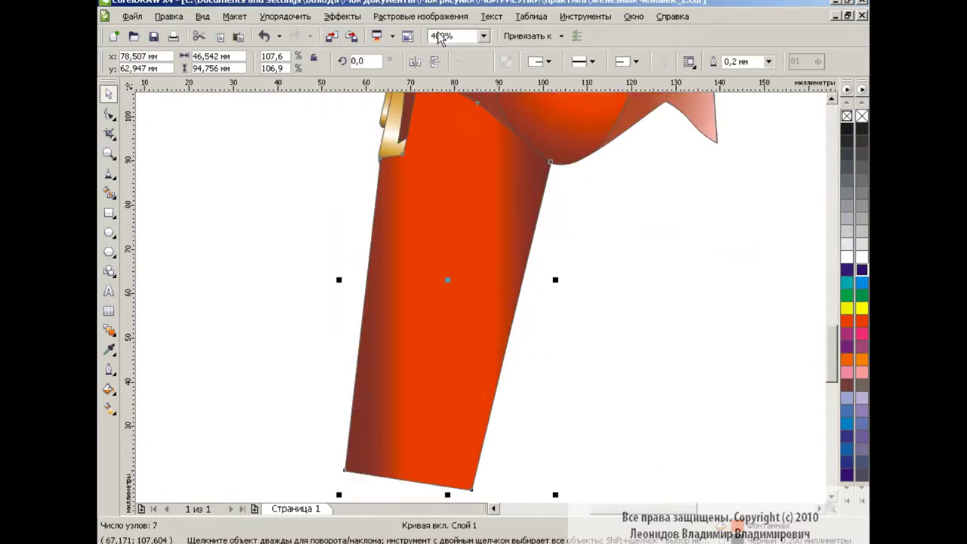
{"action": "key", "text": "F3"}
{"action": "key", "text": "g"}
{"action": "left_click_drag", "start_coordinate": [412, 278], "coordinate": [503, 296]}
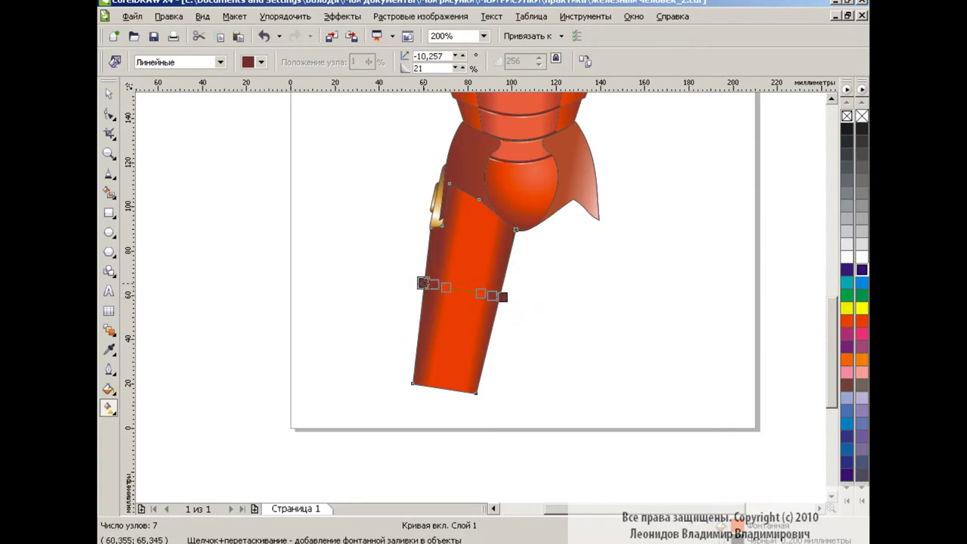
{"action": "left_click_drag", "start_coordinate": [424, 283], "coordinate": [417, 280]}
{"action": "left_click", "coordinate": [108, 94]}
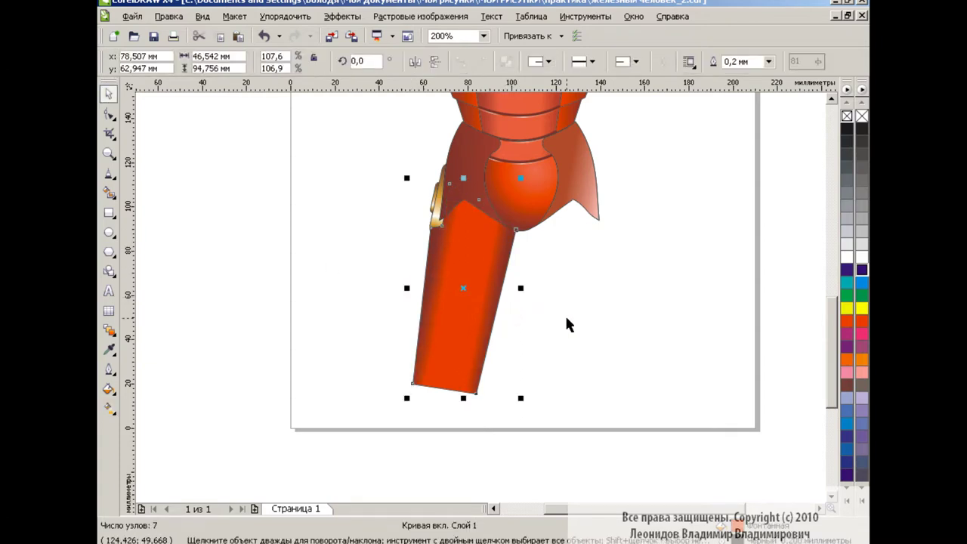
{"action": "left_click", "coordinate": [679, 335]}
Outline a curved panel with the Bezier tool and Smart Fill it as a light orange plate
{"action": "left_click", "coordinate": [109, 172]}
{"action": "left_click", "coordinate": [143, 172]}
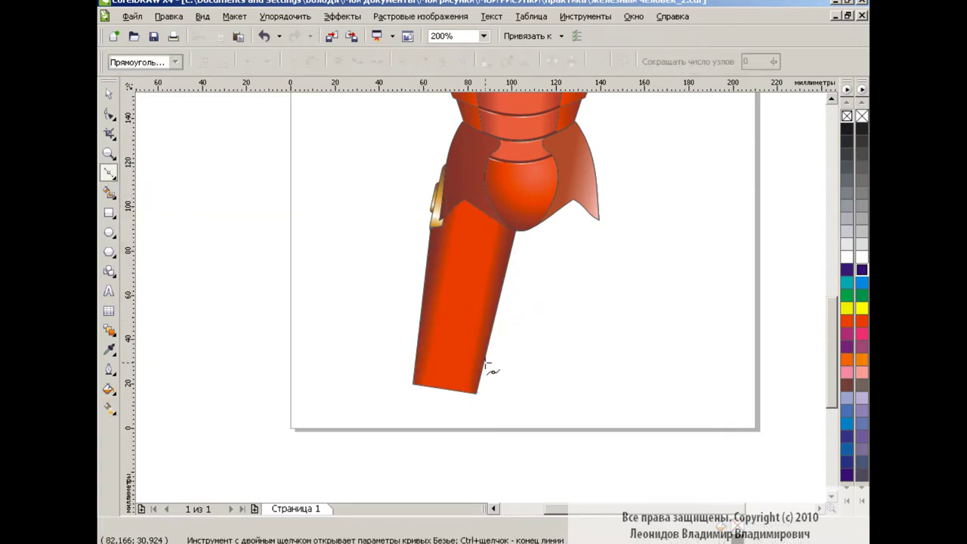
{"action": "left_click_drag", "start_coordinate": [480, 338], "coordinate": [496, 353]}
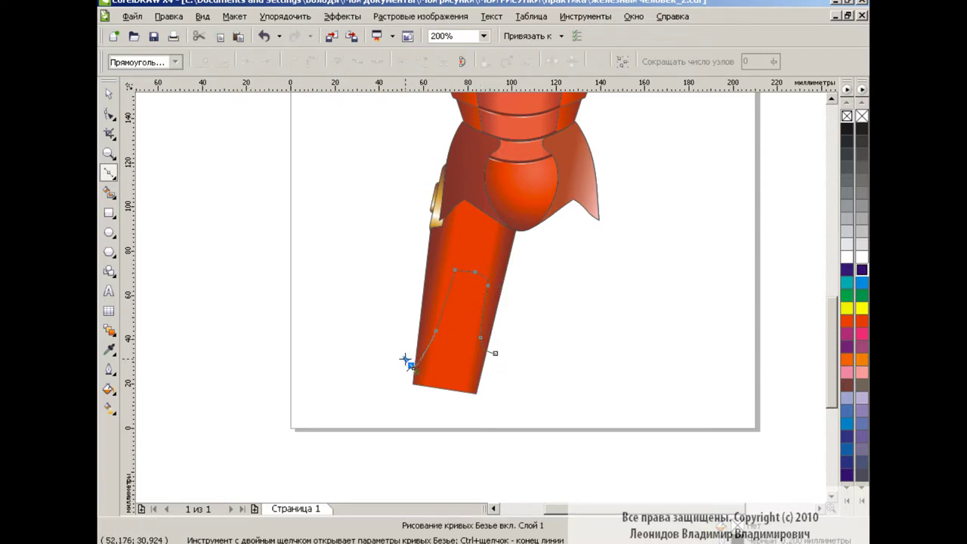
{"action": "left_click", "coordinate": [109, 114]}
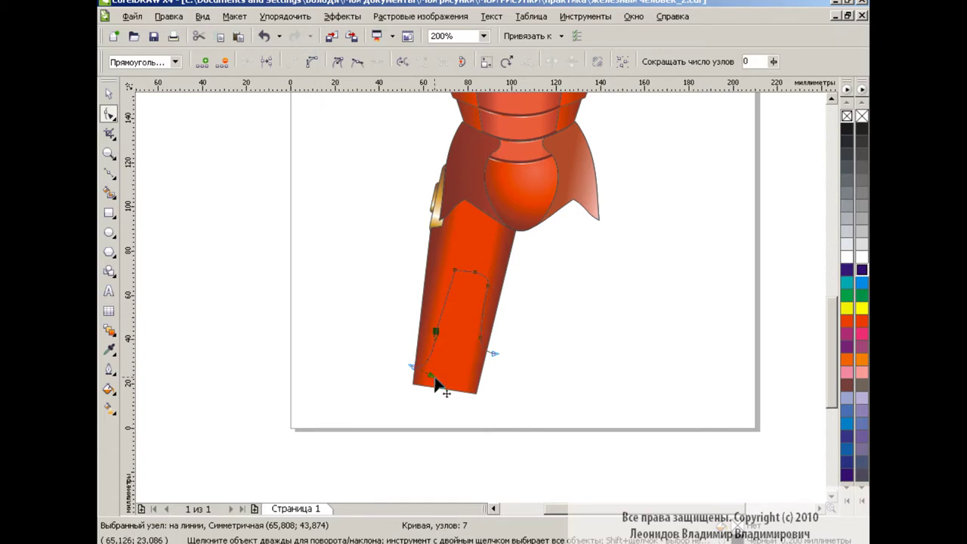
{"action": "left_click", "coordinate": [488, 286]}
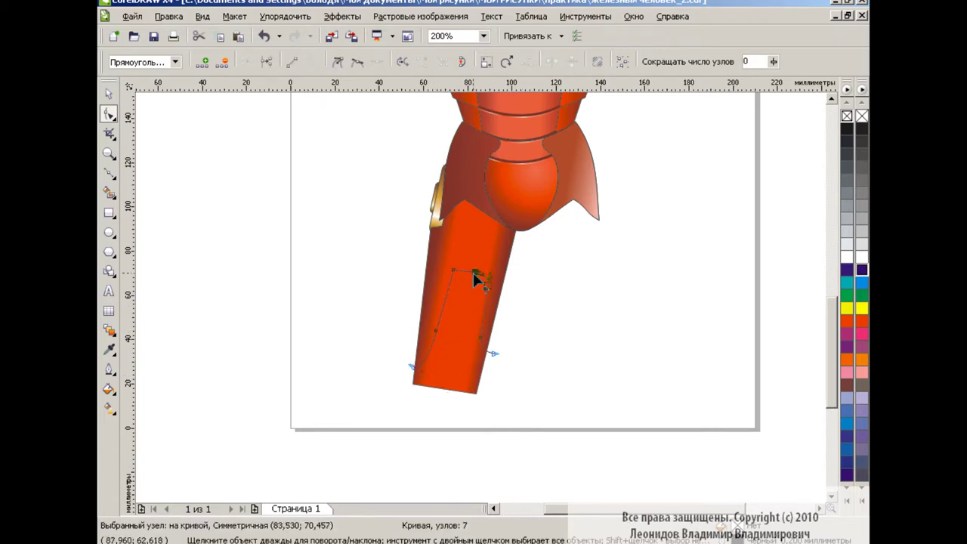
{"action": "left_click", "coordinate": [483, 347]}
{"action": "left_click", "coordinate": [109, 192]}
{"action": "left_click", "coordinate": [453, 340]}
{"action": "key", "text": "space"}
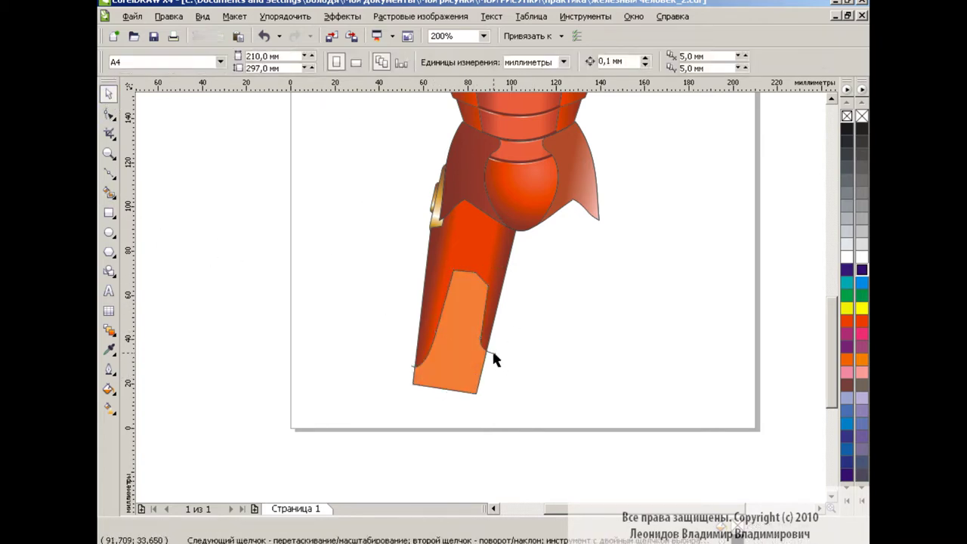
Draw an inner curve inside the orange plate, making its top node a cusp for a rounded arch
{"action": "left_click", "coordinate": [109, 172]}
{"action": "left_click", "coordinate": [432, 392]}
{"action": "left_click", "coordinate": [429, 368]}
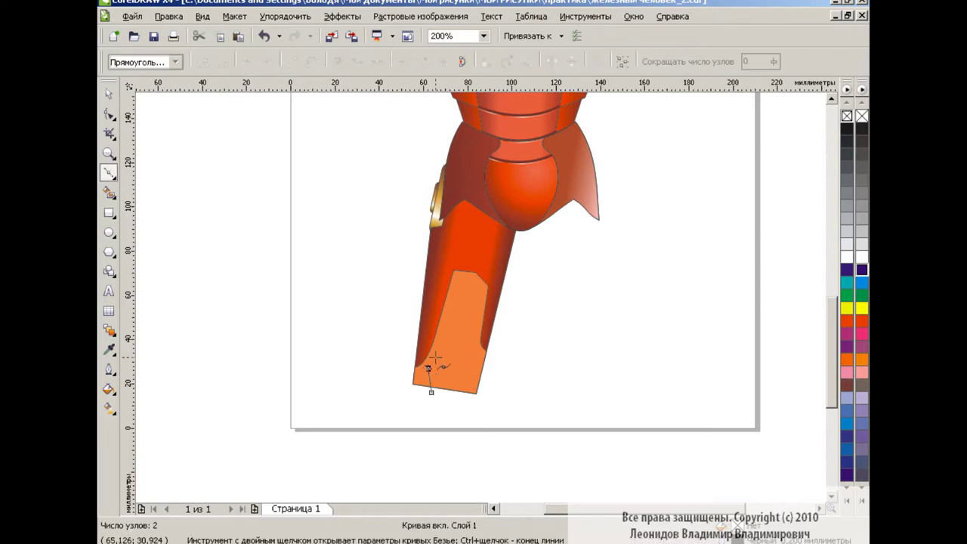
{"action": "left_click_drag", "start_coordinate": [473, 325], "coordinate": [478, 346]}
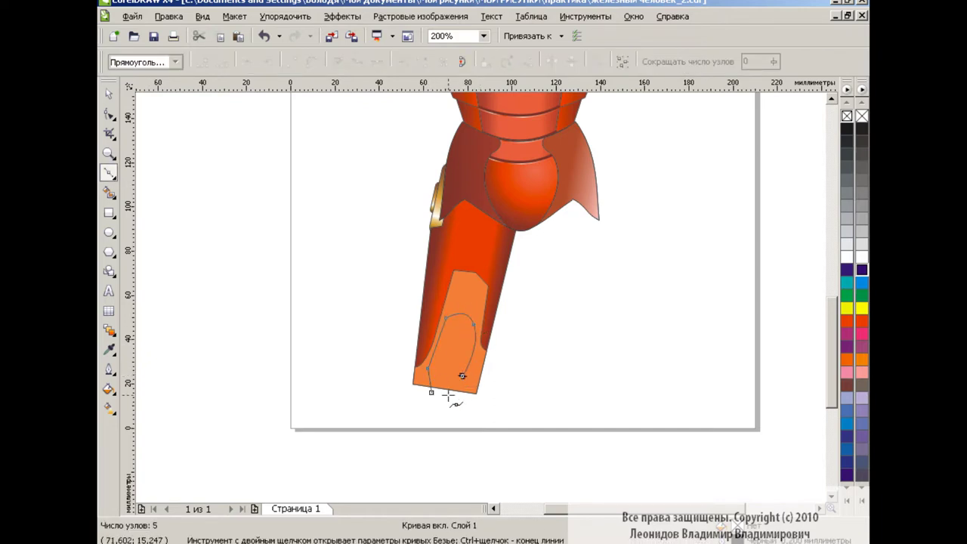
{"action": "key", "text": "space"}
{"action": "key", "text": "F10"}
{"action": "left_click", "coordinate": [480, 313]}
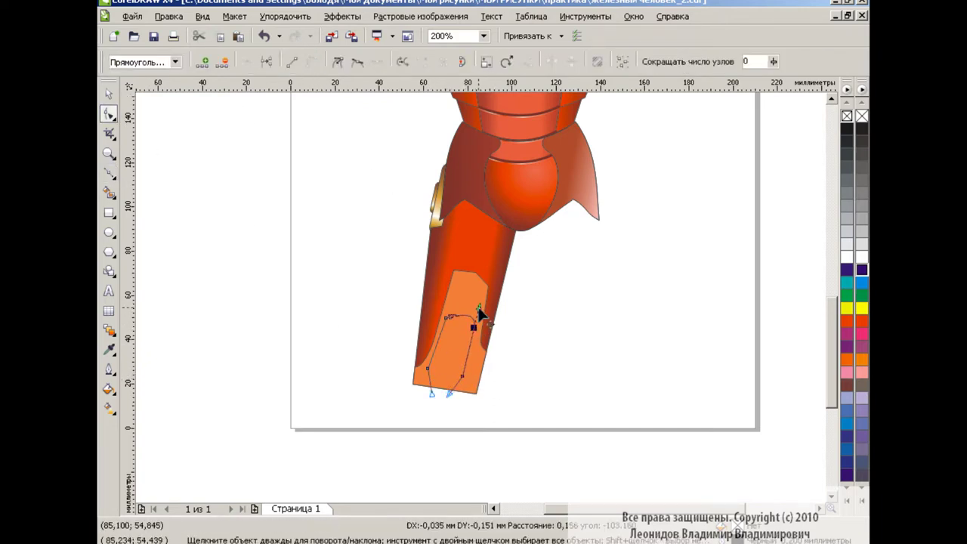
{"action": "left_click_drag", "start_coordinate": [480, 314], "coordinate": [456, 323]}
{"action": "left_click", "coordinate": [462, 376]}
{"action": "left_click", "coordinate": [337, 61]}
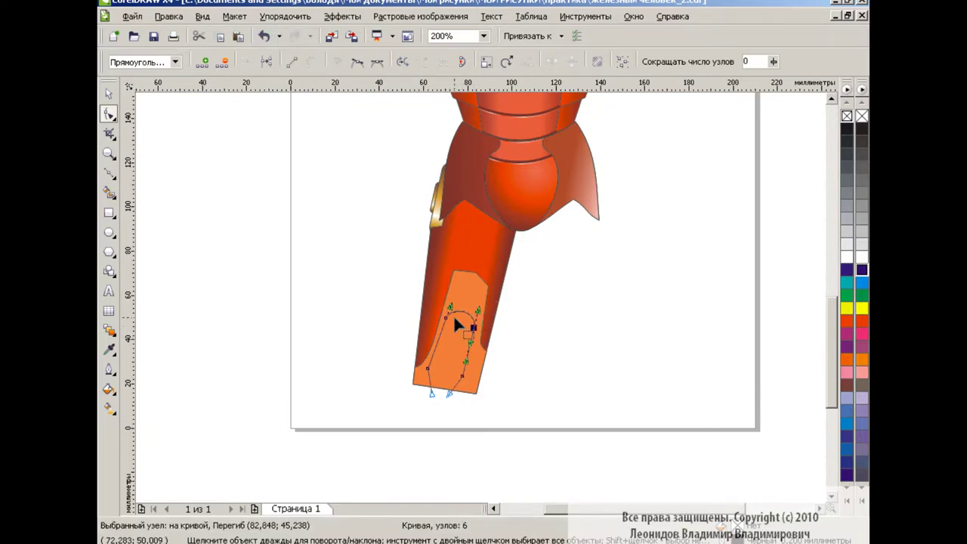
Smart Fill the inner outline as a peach shape and nudge its bottom nodes
{"action": "left_click", "coordinate": [110, 191]}
{"action": "left_click", "coordinate": [291, 63]}
{"action": "left_click", "coordinate": [317, 101]}
{"action": "left_click", "coordinate": [453, 340]}
{"action": "key", "text": "space"}
{"action": "left_click", "coordinate": [534, 434]}
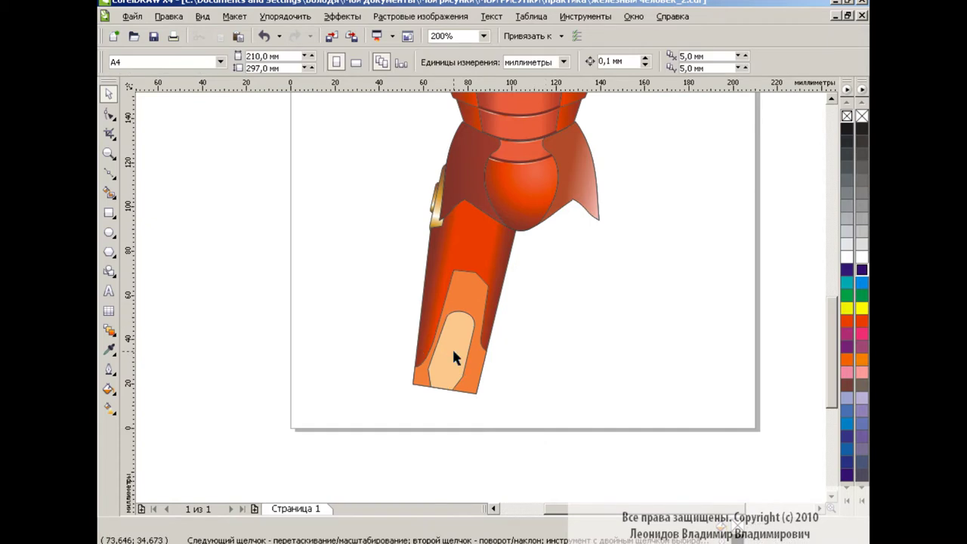
{"action": "left_click", "coordinate": [453, 357]}
{"action": "key", "text": "F10"}
{"action": "left_click_drag", "start_coordinate": [432, 386], "coordinate": [436, 396]}
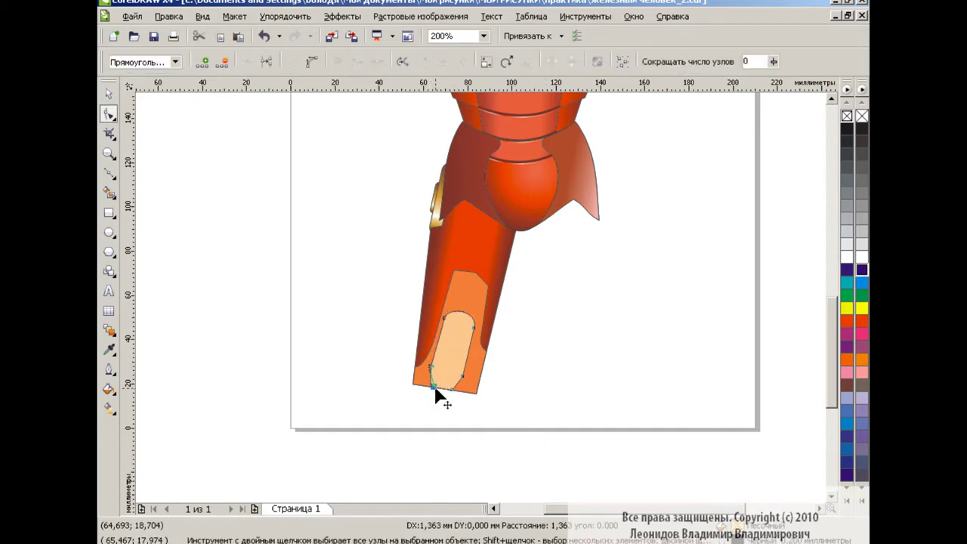
{"action": "key", "text": "space"}
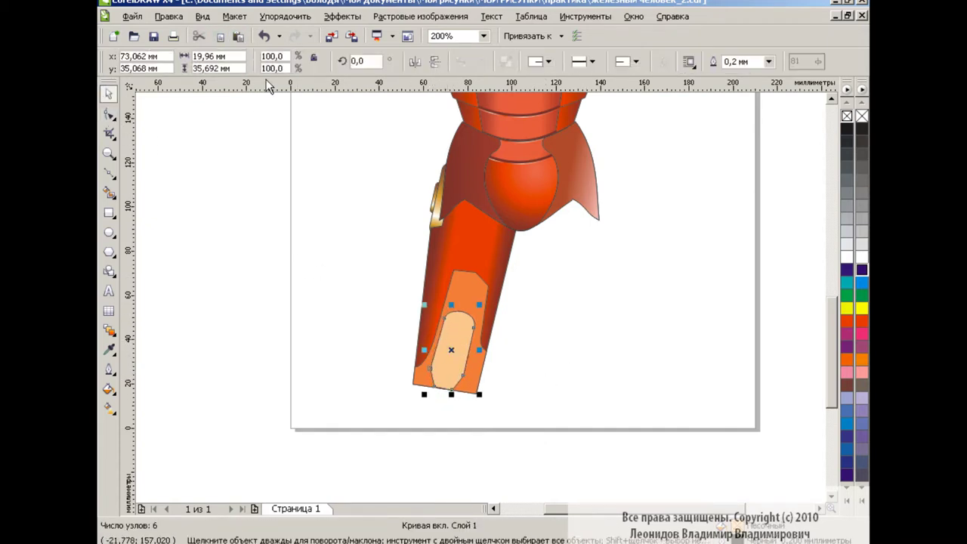
{"action": "key", "text": "F10"}
{"action": "left_click", "coordinate": [456, 368]}
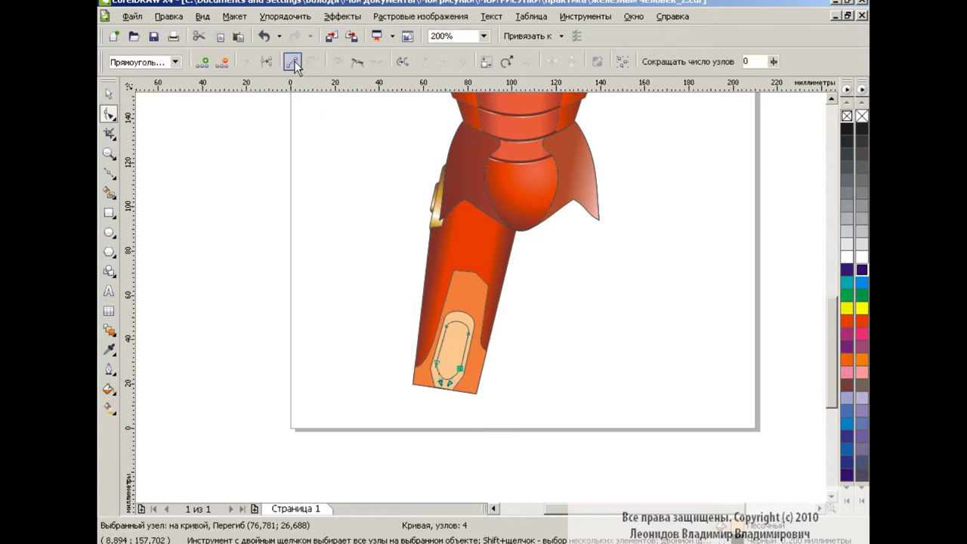
Draw a small rod rectangle above the peach shape and give it a gold gradient preset
{"action": "key", "text": "F6"}
{"action": "mouse_move", "coordinate": [521, 297]}
{"action": "left_mouse_down"}
{"action": "mouse_move", "coordinate": [529, 320]}
{"action": "mouse_move", "coordinate": [461, 295]}
{"action": "mouse_move", "coordinate": [469, 285]}
{"action": "left_mouse_up"}
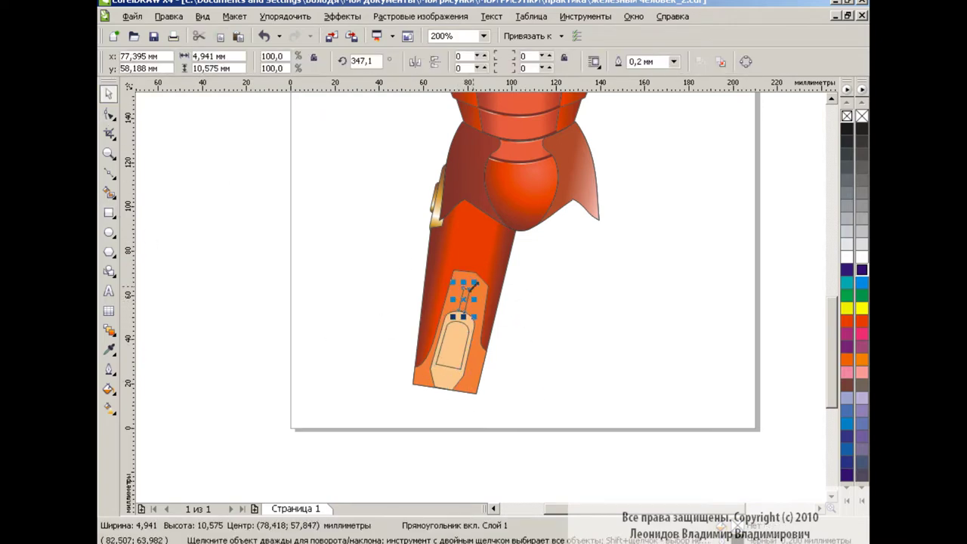
{"action": "left_click", "coordinate": [528, 323]}
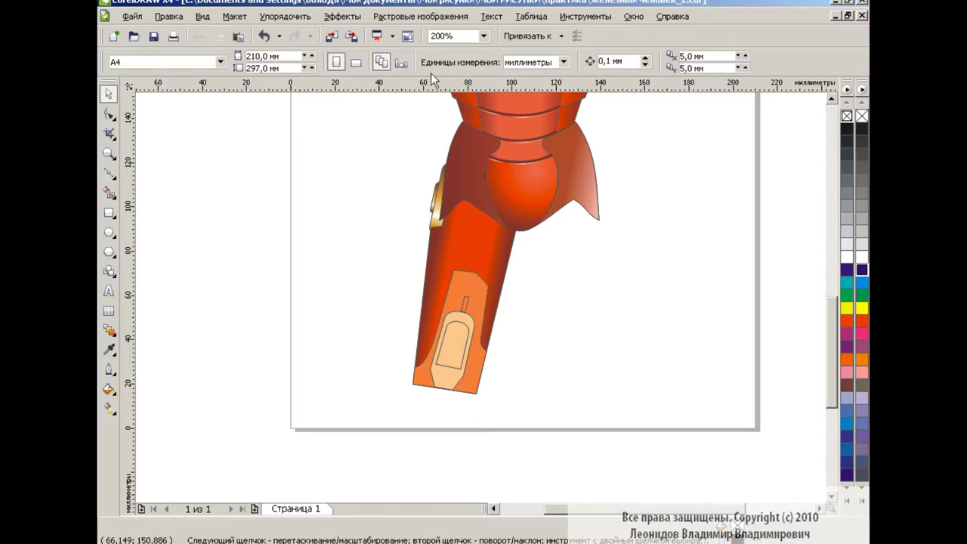
{"action": "scroll", "coordinate": [443, 324], "scroll_direction": "up", "scroll_amount": 2}
{"action": "left_click", "coordinate": [442, 318]}
{"action": "key", "text": "F11"}
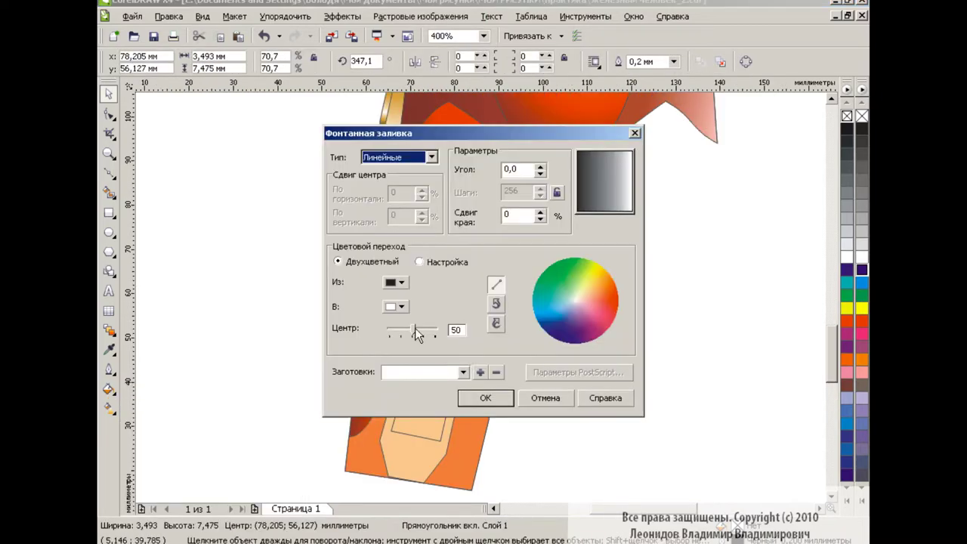
{"action": "left_click", "coordinate": [463, 371]}
{"action": "scroll", "coordinate": [423, 446], "scroll_direction": "down", "scroll_amount": 10}
{"action": "left_click", "coordinate": [423, 453]}
{"action": "left_click", "coordinate": [485, 397]}
Copy the rod's gold gradient fill onto the peach inner shape via Copy Properties From
{"action": "key", "text": "g"}
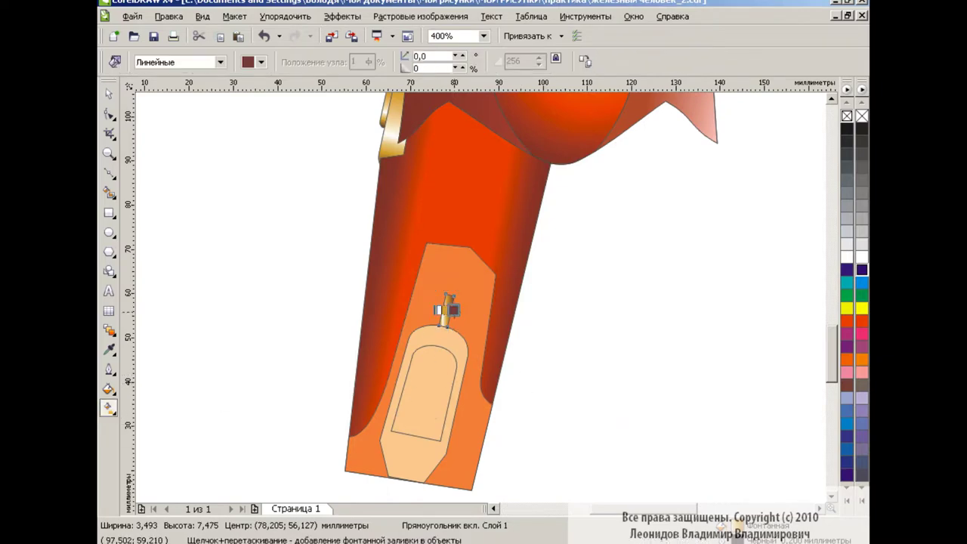
{"action": "key", "text": "space"}
{"action": "left_click", "coordinate": [449, 339]}
{"action": "left_click", "coordinate": [169, 15]}
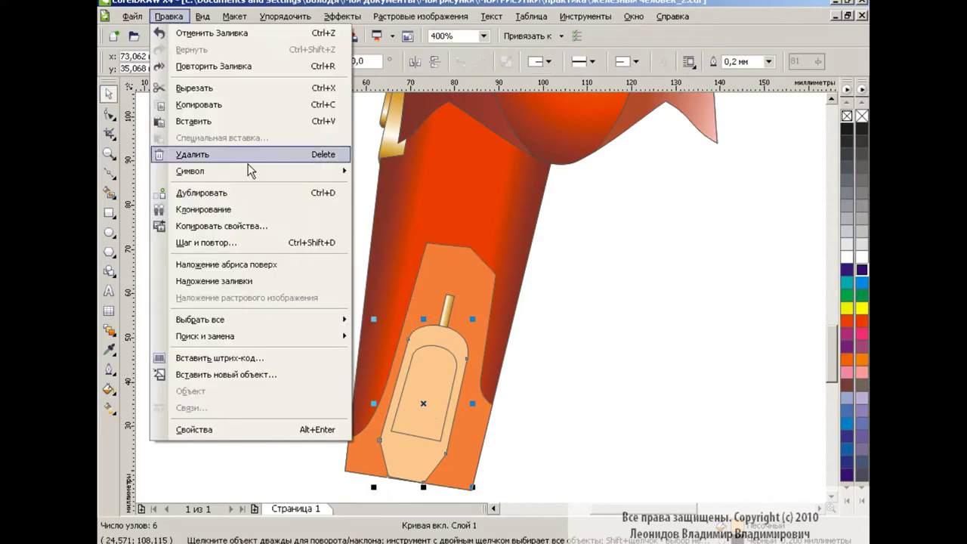
{"action": "left_click", "coordinate": [248, 164]}
{"action": "left_click", "coordinate": [446, 308]}
Rotate the gold capsule's gradient fill to about 166 degrees
{"action": "left_click", "coordinate": [461, 351]}
{"action": "left_click", "coordinate": [109, 389]}
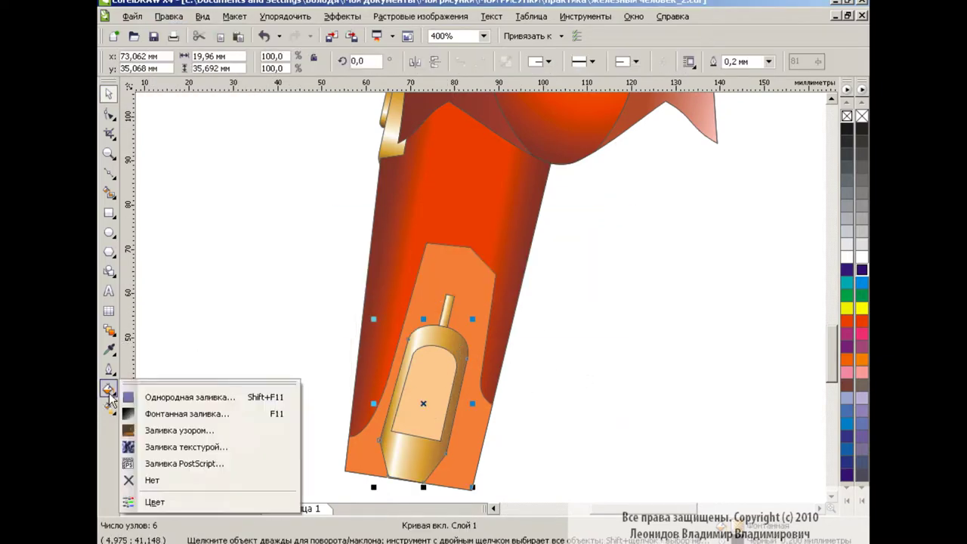
{"action": "left_click", "coordinate": [158, 413]}
{"action": "left_click", "coordinate": [491, 398]}
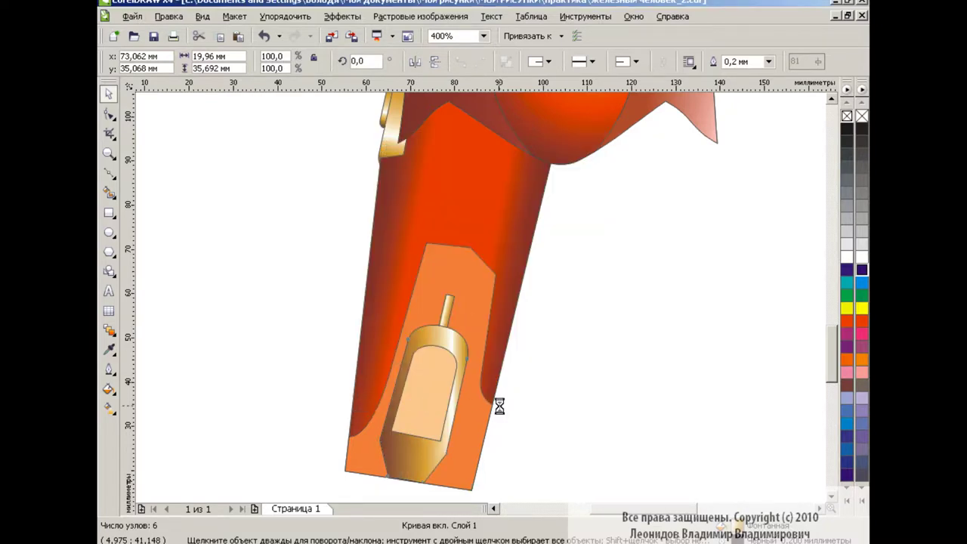
{"action": "key", "text": "g"}
{"action": "left_click_drag", "start_coordinate": [461, 408], "coordinate": [458, 431]}
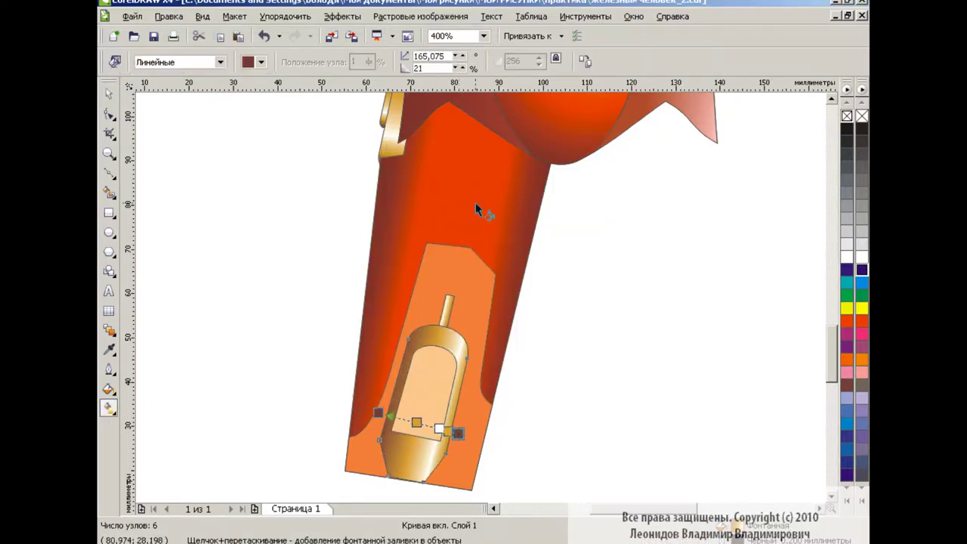
{"action": "key", "text": "space"}
Give the inner capsule shape the rod's gold gradient via Copy Properties
{"action": "left_click", "coordinate": [435, 384]}
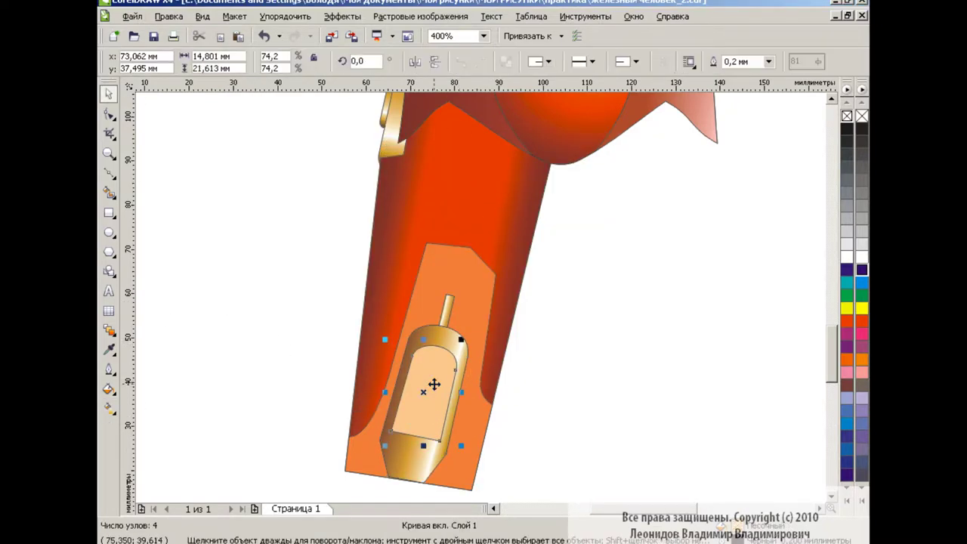
{"action": "left_click", "coordinate": [862, 133]}
{"action": "left_click", "coordinate": [168, 16]}
{"action": "left_click", "coordinate": [216, 229]}
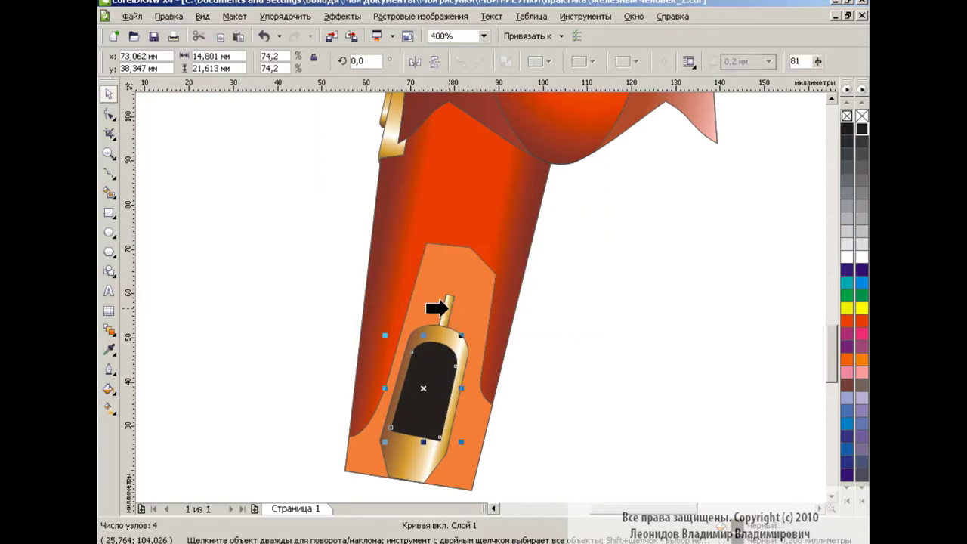
{"action": "left_click", "coordinate": [449, 307]}
{"action": "left_click", "coordinate": [617, 347]}
{"action": "left_click", "coordinate": [427, 393]}
{"action": "key", "text": "space"}
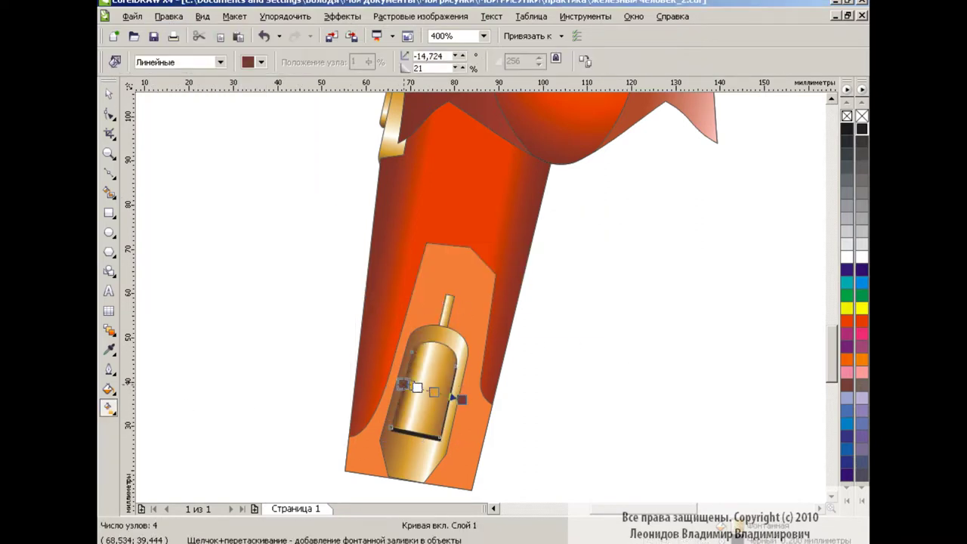
{"action": "key", "text": "space"}
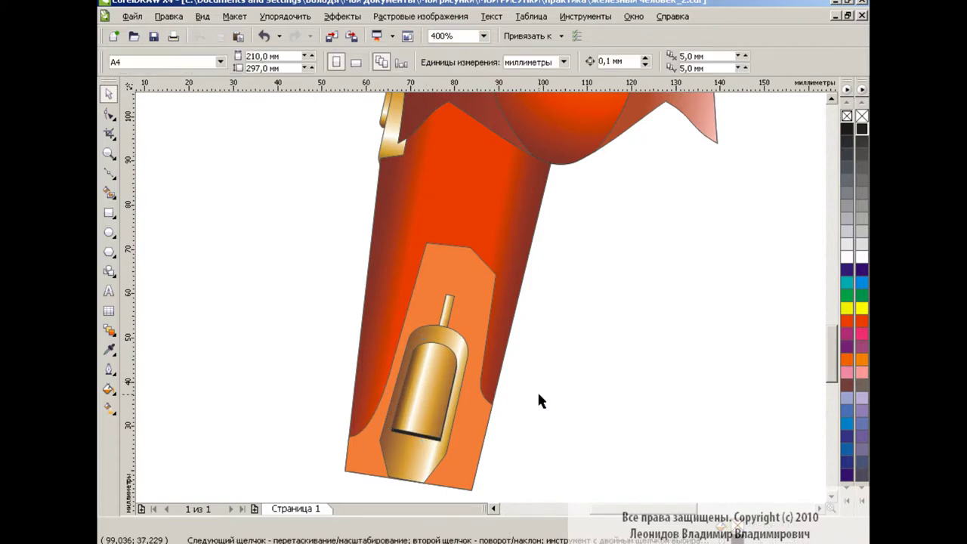
Copy the rod's gold gradient fill onto the orange plate
{"action": "left_click", "coordinate": [485, 299]}
{"action": "left_click", "coordinate": [168, 16]}
{"action": "left_click", "coordinate": [204, 219]}
{"action": "left_click", "coordinate": [514, 300]}
{"action": "left_click", "coordinate": [429, 376]}
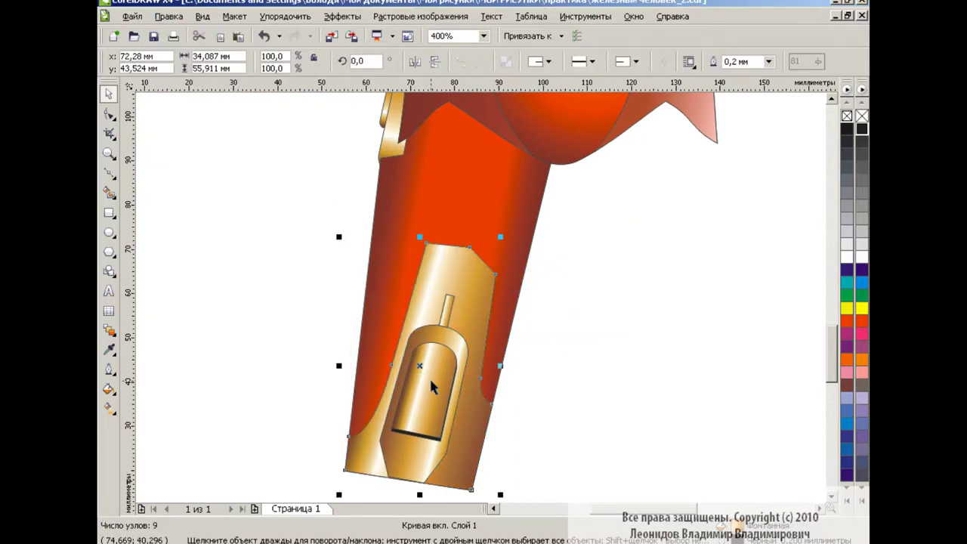
{"action": "left_click", "coordinate": [607, 324]}
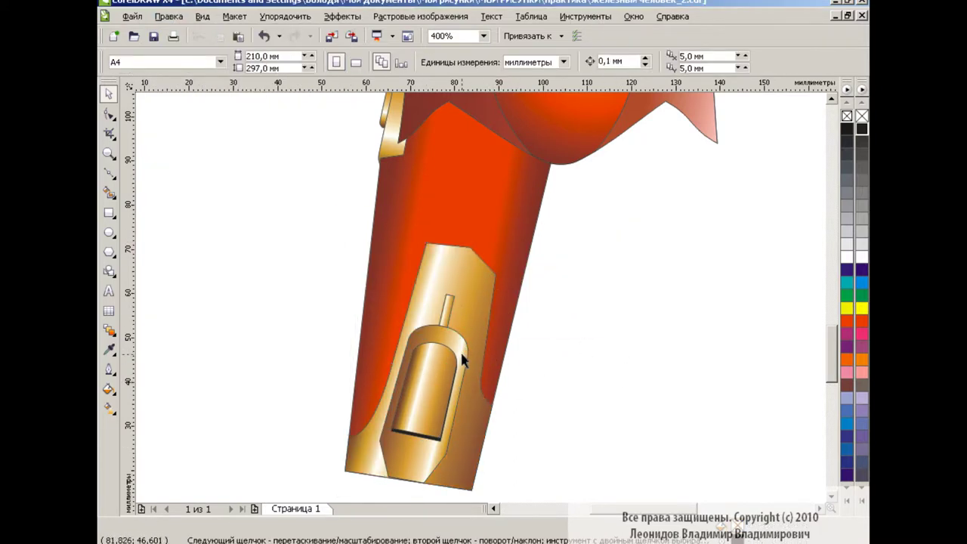
At 200% zoom, group all the plate pieces into one object
{"action": "left_click", "coordinate": [483, 36]}
{"action": "left_click", "coordinate": [453, 130]}
{"action": "left_click_drag", "start_coordinate": [376, 162], "coordinate": [550, 430]}
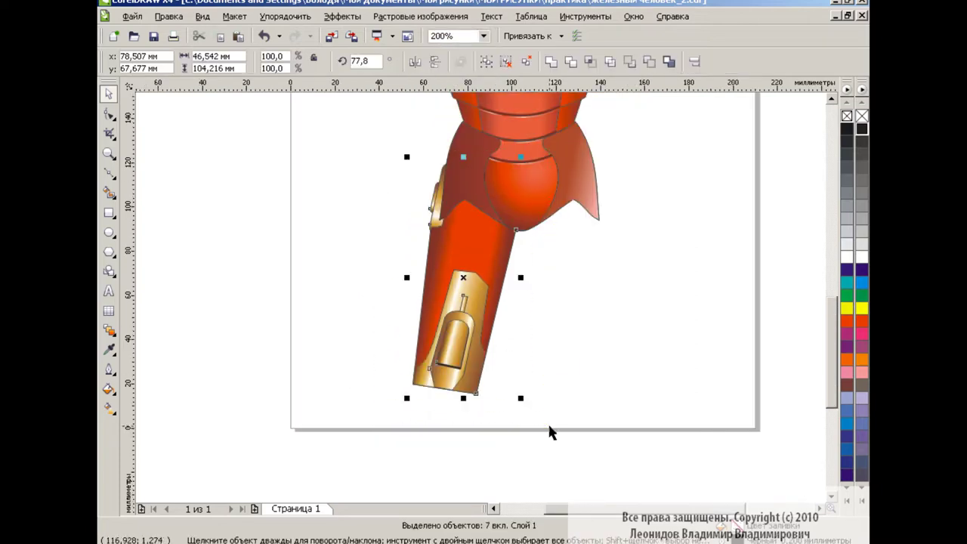
{"action": "left_click", "coordinate": [485, 62]}
{"action": "left_click", "coordinate": [593, 277]}
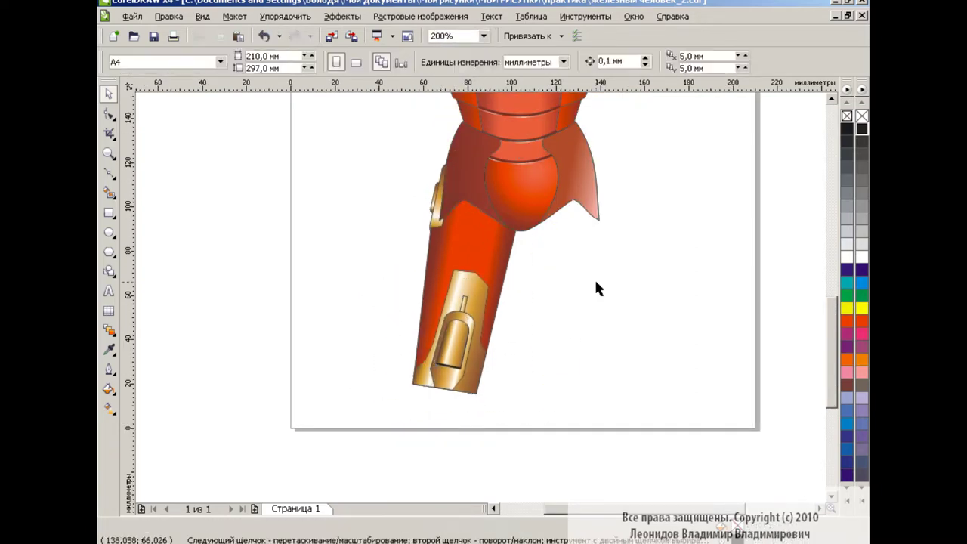
Scroll to inspect the arm group, viewing at 100% then returning to 200%
{"action": "scroll", "coordinate": [818, 291], "scroll_direction": "up", "scroll_amount": 3}
{"action": "scroll", "coordinate": [818, 292], "scroll_direction": "down", "scroll_amount": 1}
{"action": "scroll", "coordinate": [615, 265], "scroll_direction": "down", "scroll_amount": 1}
{"action": "scroll", "coordinate": [462, 143], "scroll_direction": "up", "scroll_amount": 1}
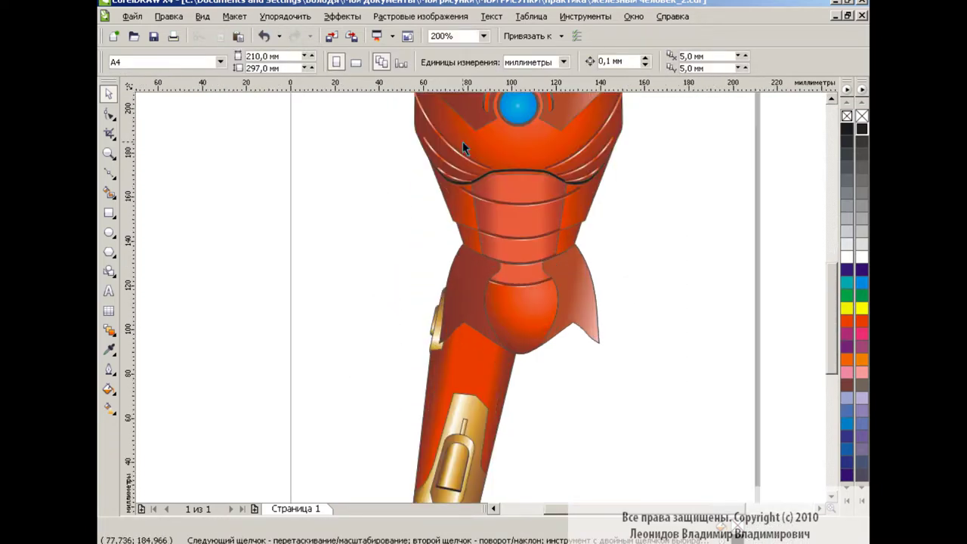
{"action": "scroll", "coordinate": [633, 337], "scroll_direction": "down", "scroll_amount": 2}
{"action": "scroll", "coordinate": [633, 337], "scroll_direction": "down", "scroll_amount": 1}
{"action": "left_click", "coordinate": [421, 204]}
{"action": "scroll", "coordinate": [652, 305], "scroll_direction": "up", "scroll_amount": 1}
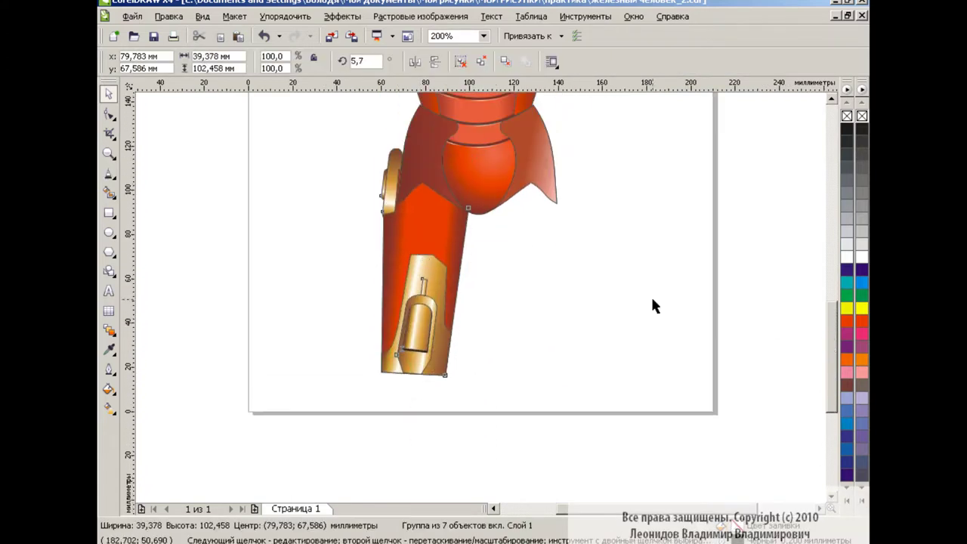
{"action": "key", "text": "Escape"}
{"action": "left_click", "coordinate": [483, 36]}
{"action": "left_click", "coordinate": [454, 127]}
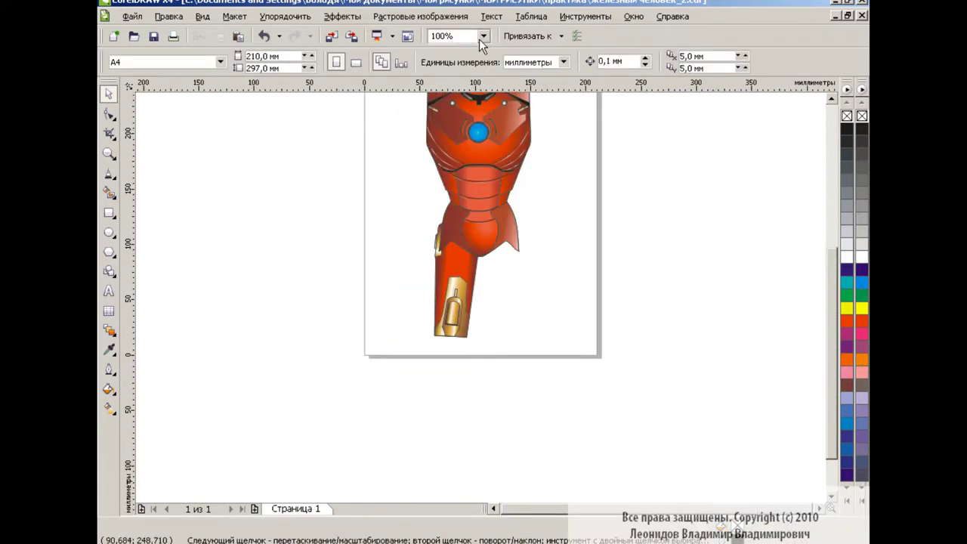
{"action": "left_click", "coordinate": [483, 36]}
{"action": "left_click", "coordinate": [454, 138]}
At 150% zoom, draw a closed Bézier forearm outline below the arm
{"action": "type", "text": "150"}
{"action": "key", "text": "Return"}
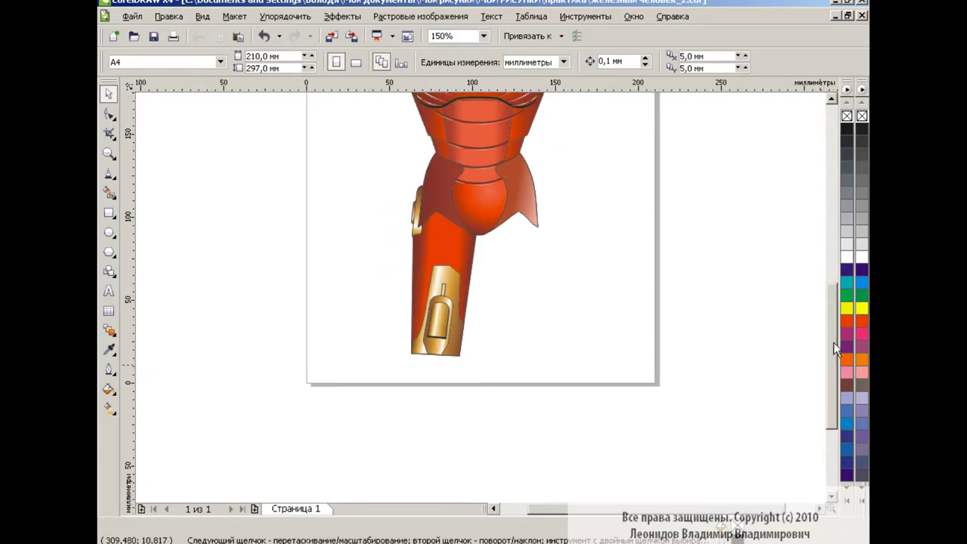
{"action": "scroll", "coordinate": [226, 151], "scroll_direction": "down", "scroll_amount": 1}
{"action": "left_click", "coordinate": [110, 173]}
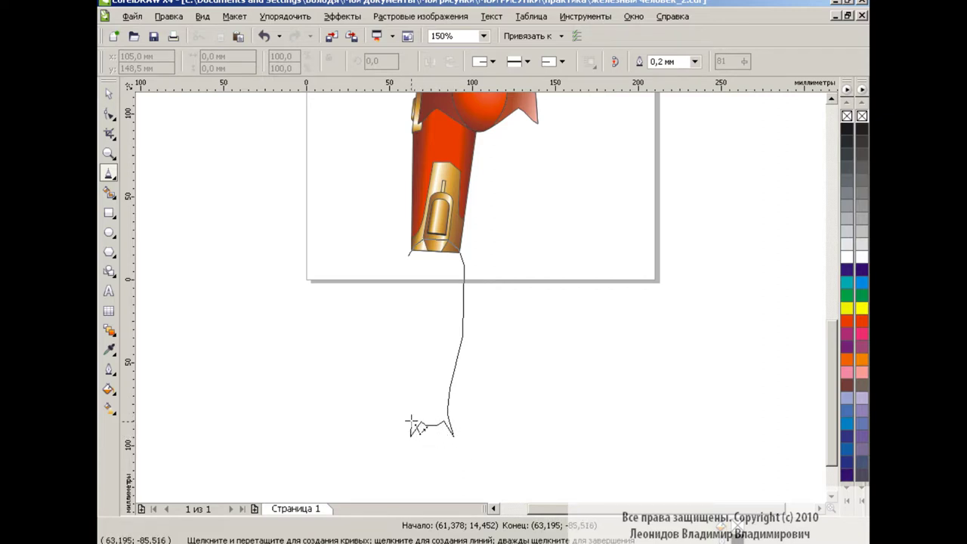
{"action": "left_click", "coordinate": [403, 268]}
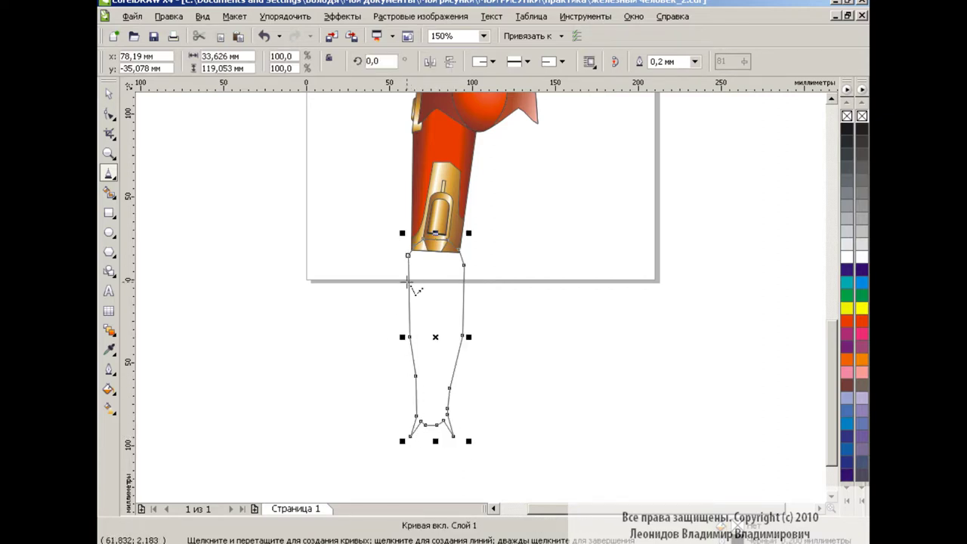
Reshape the forearm outline by moving its side nodes with the Shape tool
{"action": "key", "text": "F10"}
{"action": "left_click_drag", "start_coordinate": [396, 347], "coordinate": [456, 437]}
{"action": "left_click", "coordinate": [491, 380]}
{"action": "left_click_drag", "start_coordinate": [462, 335], "coordinate": [460, 326]}
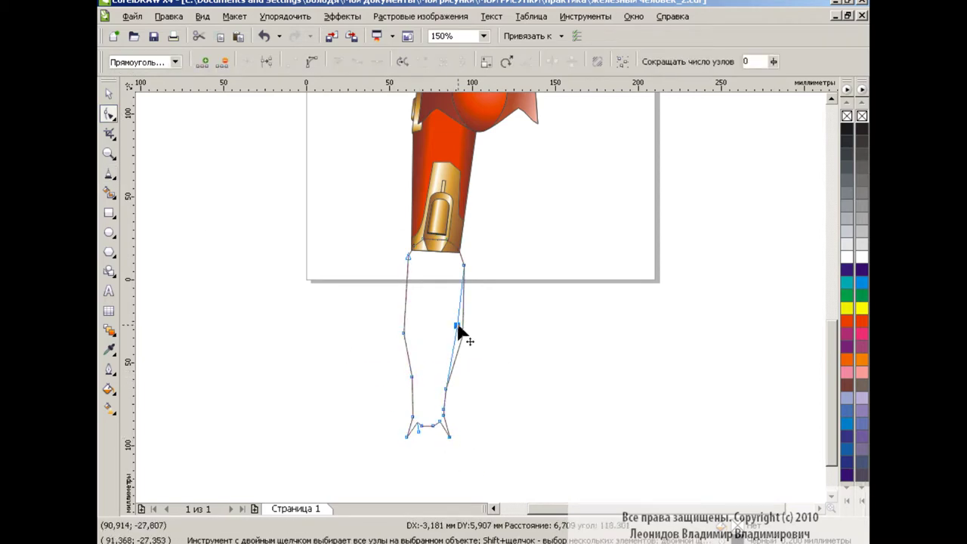
{"action": "left_click_drag", "start_coordinate": [413, 376], "coordinate": [411, 377]}
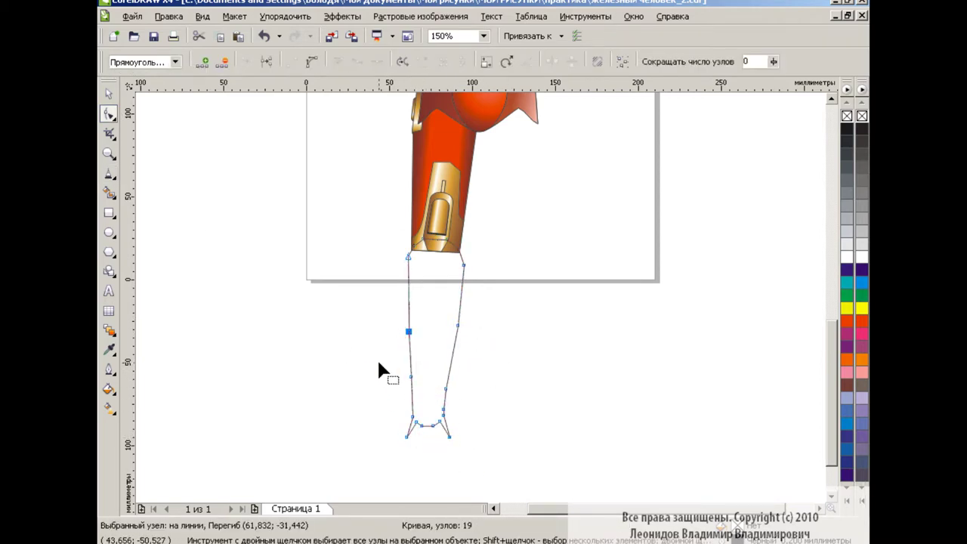
{"action": "mouse_move", "coordinate": [403, 333]}
{"action": "left_mouse_down"}
{"action": "mouse_move", "coordinate": [404, 324]}
{"action": "mouse_move", "coordinate": [461, 332]}
{"action": "left_mouse_up"}
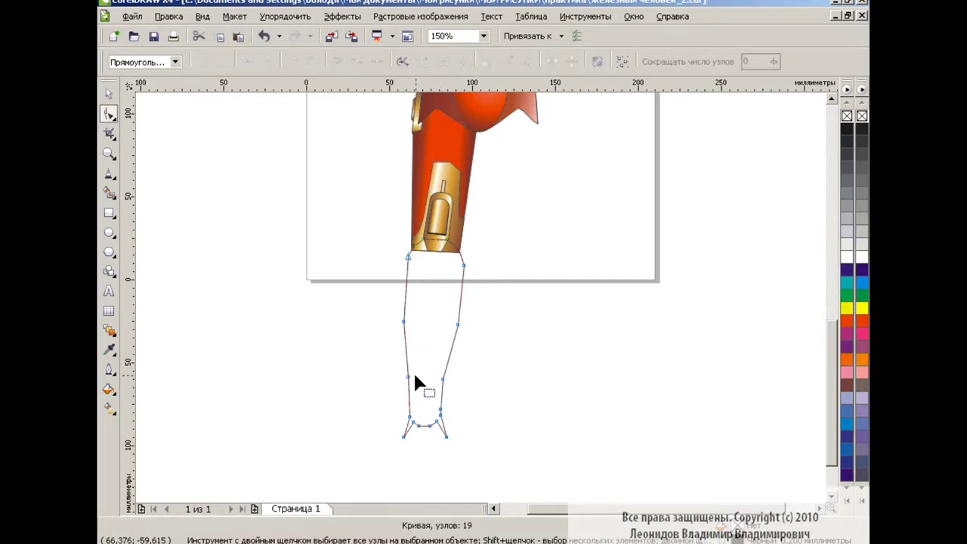
{"action": "left_click_drag", "start_coordinate": [377, 296], "coordinate": [470, 409]}
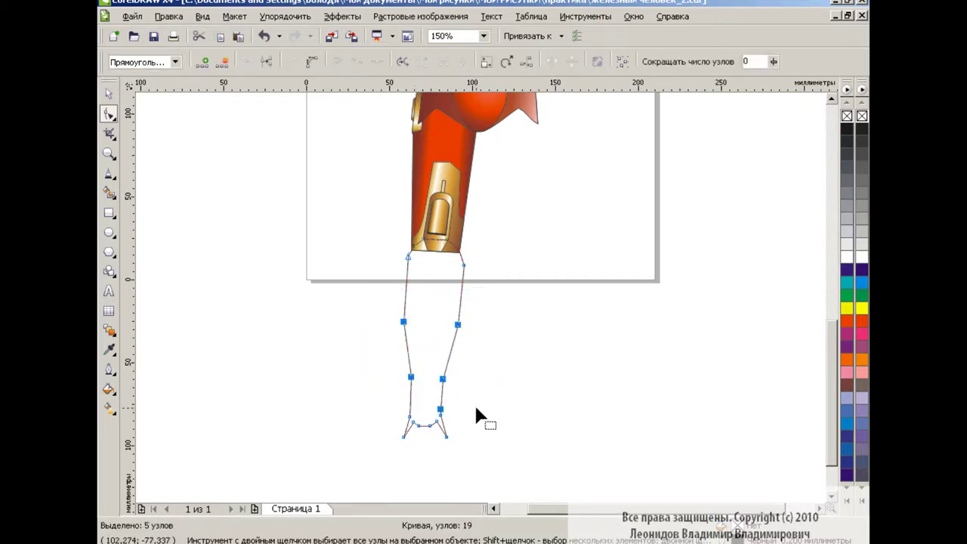
{"action": "left_click", "coordinate": [442, 378]}
{"action": "left_click", "coordinate": [410, 376]}
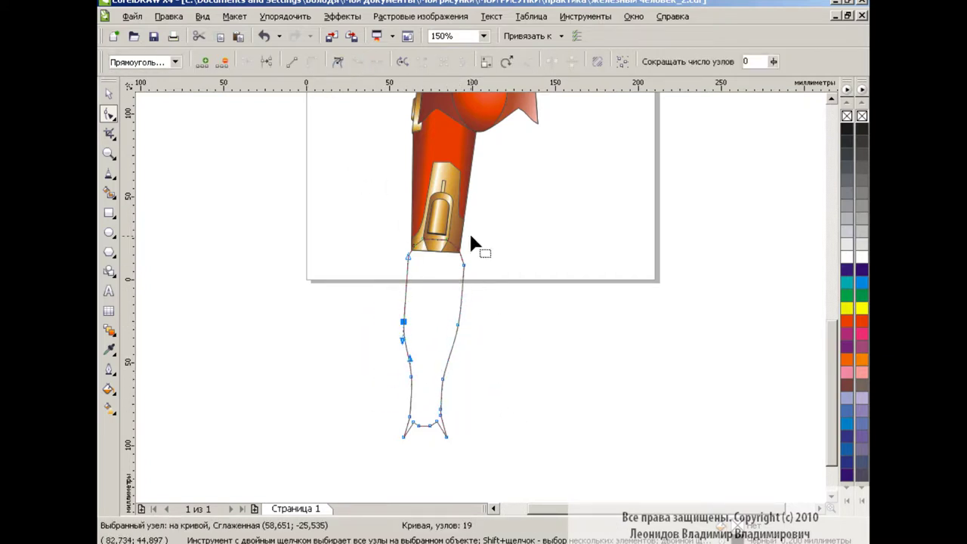
{"action": "key", "text": "space"}
{"action": "left_click", "coordinate": [496, 367]}
Draw dividing lines down the forearm and shift the outline to the right
{"action": "left_click", "coordinate": [109, 173]}
{"action": "left_click", "coordinate": [430, 436]}
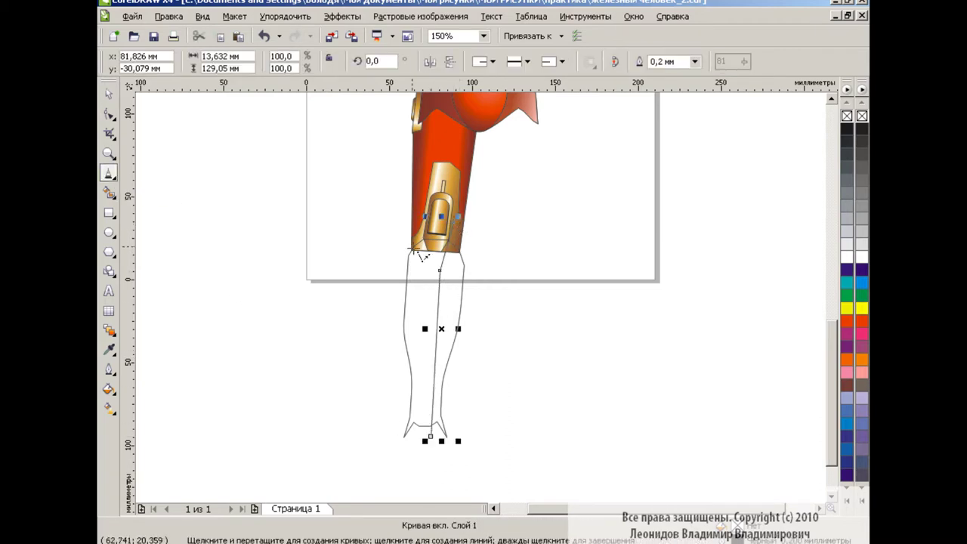
{"action": "left_click", "coordinate": [417, 436]}
{"action": "key", "text": "space"}
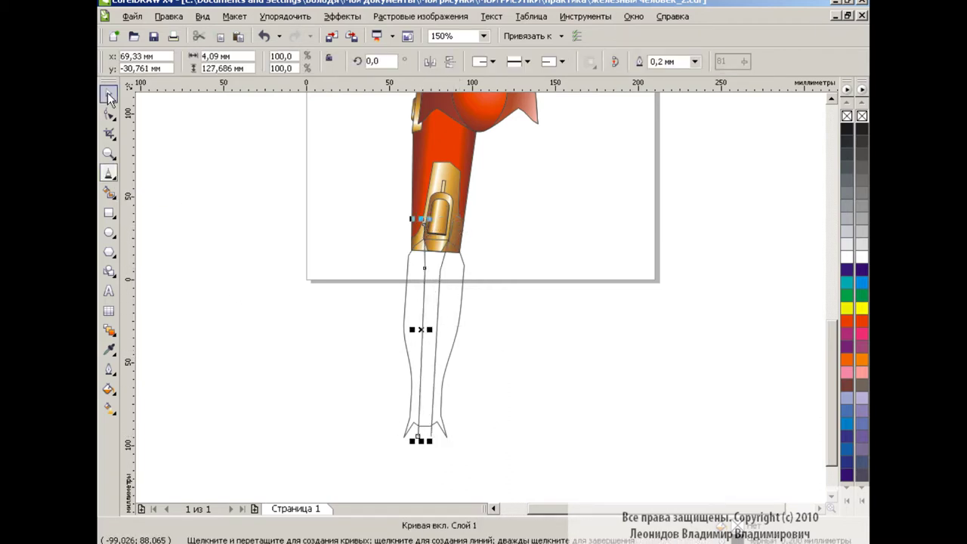
{"action": "key", "text": "F10"}
{"action": "left_click", "coordinate": [109, 94]}
{"action": "left_click", "coordinate": [469, 341]}
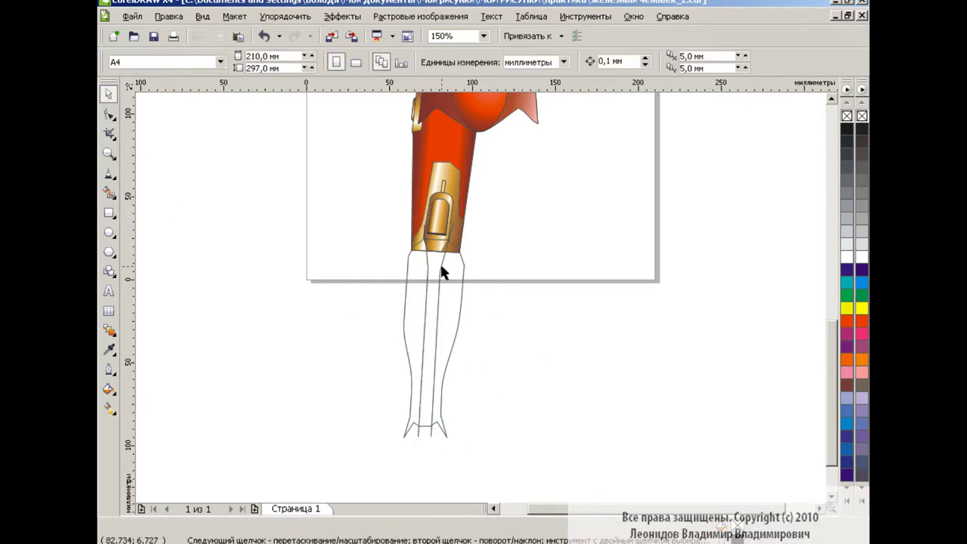
{"action": "mouse_move", "coordinate": [315, 199]}
{"action": "left_mouse_down"}
{"action": "mouse_move", "coordinate": [425, 308]}
{"action": "mouse_move", "coordinate": [526, 325]}
{"action": "left_mouse_up"}
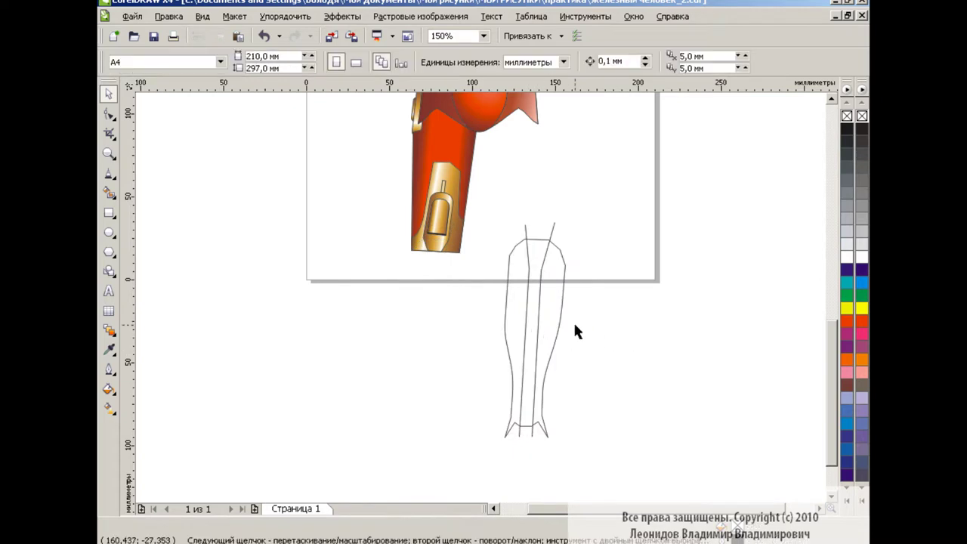
Smart Fill the forearm sides orange and central strip pink, then nudge it left
{"action": "key", "text": "shift+s"}
{"action": "left_click", "coordinate": [546, 308]}
{"action": "left_click", "coordinate": [302, 62]}
{"action": "left_click", "coordinate": [316, 113]}
{"action": "left_click", "coordinate": [517, 340]}
{"action": "left_click", "coordinate": [552, 340]}
{"action": "key", "text": "space"}
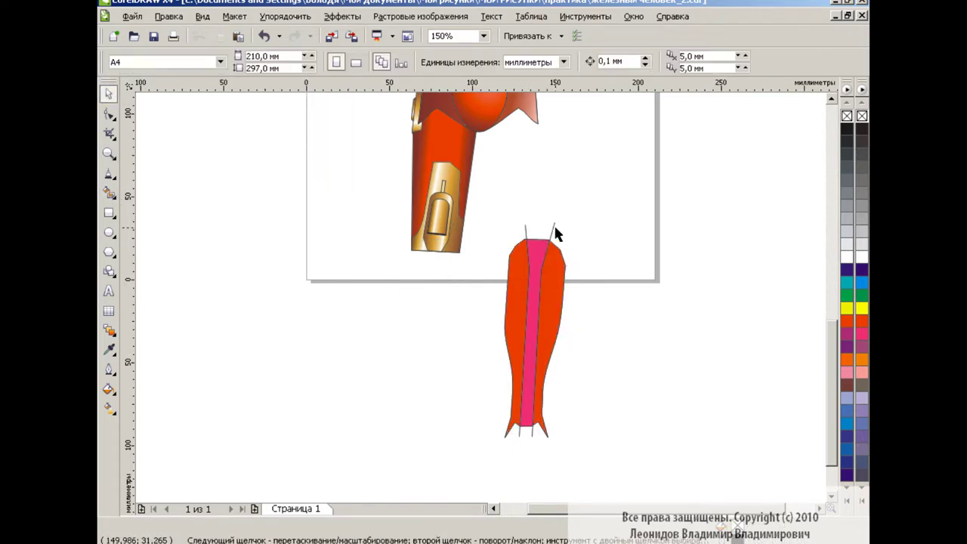
{"action": "left_click", "coordinate": [543, 317]}
{"action": "left_click_drag", "start_coordinate": [544, 318], "coordinate": [518, 317]}
{"action": "left_click", "coordinate": [600, 330]}
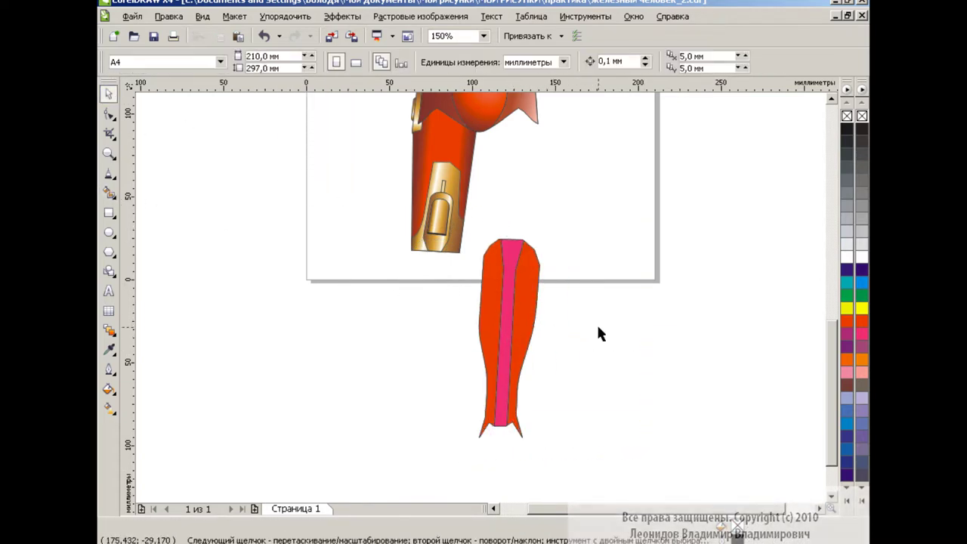
{"action": "left_click", "coordinate": [110, 175]}
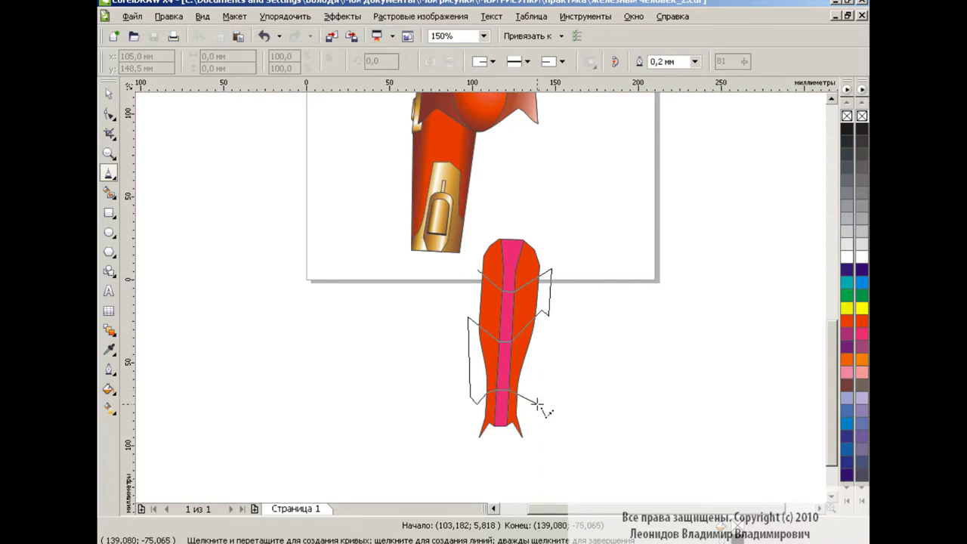
Finish the zigzag guide curve and straighten its nodes near the strip's bottom
{"action": "key", "text": "space"}
{"action": "left_click", "coordinate": [110, 114]}
{"action": "left_click", "coordinate": [496, 391]}
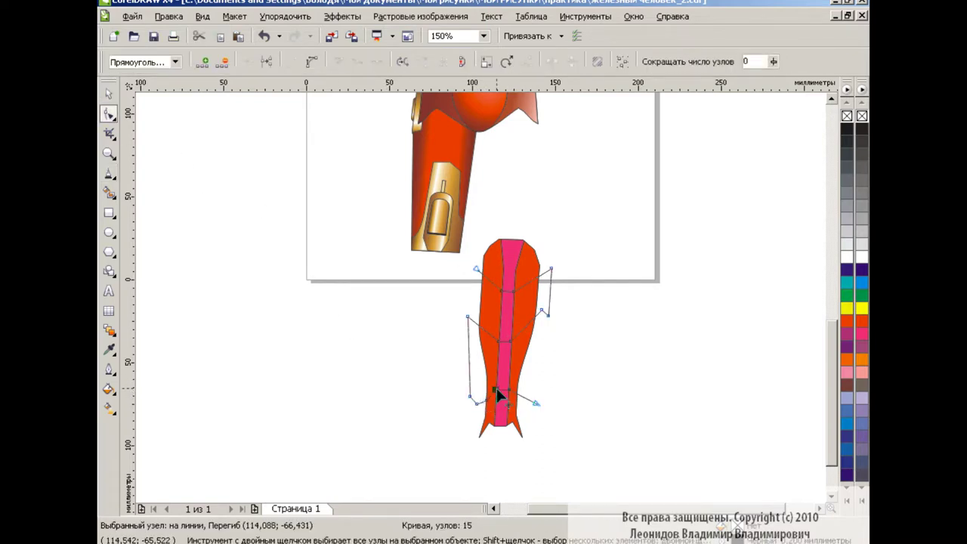
{"action": "left_click_drag", "start_coordinate": [499, 394], "coordinate": [500, 397]}
{"action": "left_click", "coordinate": [568, 388]}
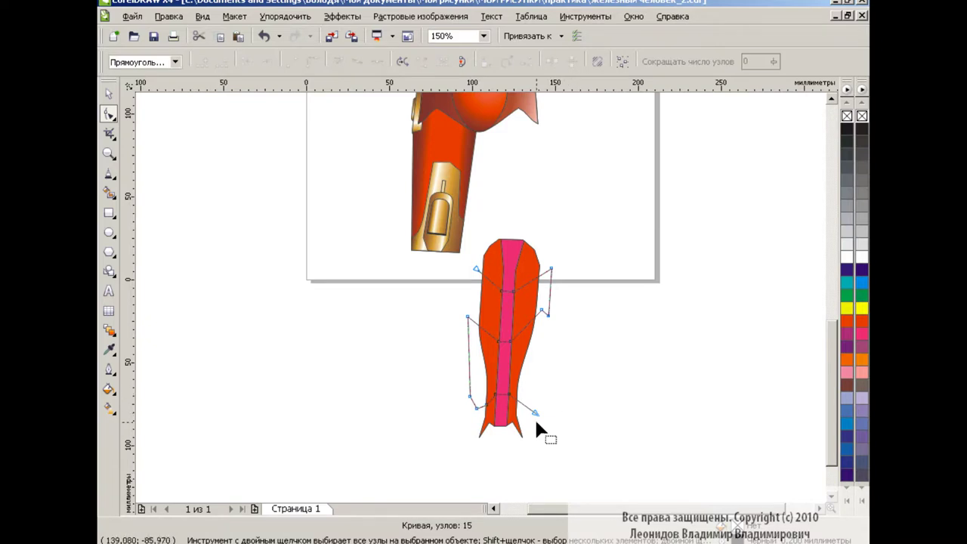
{"action": "left_click", "coordinate": [486, 406]}
{"action": "left_click", "coordinate": [108, 93]}
{"action": "left_click", "coordinate": [393, 366]}
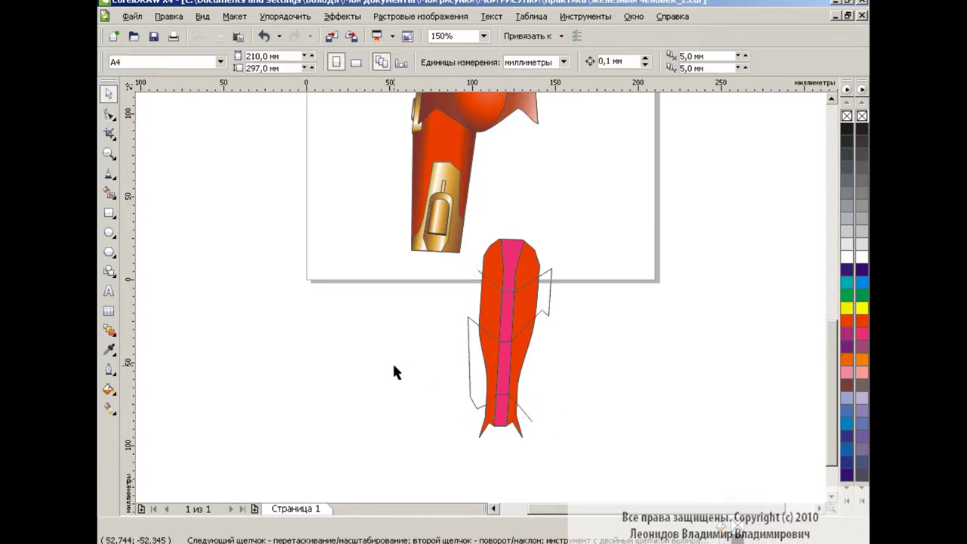
Smart Fill the outer forearm regions green and the side panels and stripe sections pale yellow
{"action": "left_click", "coordinate": [110, 193]}
{"action": "left_click", "coordinate": [300, 61]}
{"action": "left_click", "coordinate": [317, 147]}
{"action": "left_click", "coordinate": [528, 287]}
{"action": "left_click", "coordinate": [301, 62]}
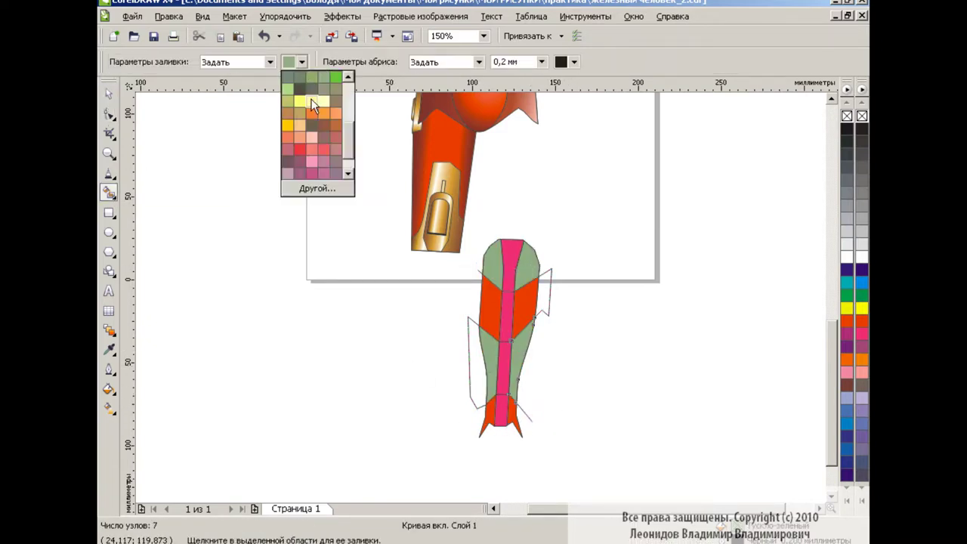
{"action": "left_click", "coordinate": [325, 132]}
{"action": "left_click", "coordinate": [491, 306]}
{"action": "left_click", "coordinate": [525, 299]}
{"action": "left_click", "coordinate": [301, 62]}
{"action": "left_click", "coordinate": [512, 261]}
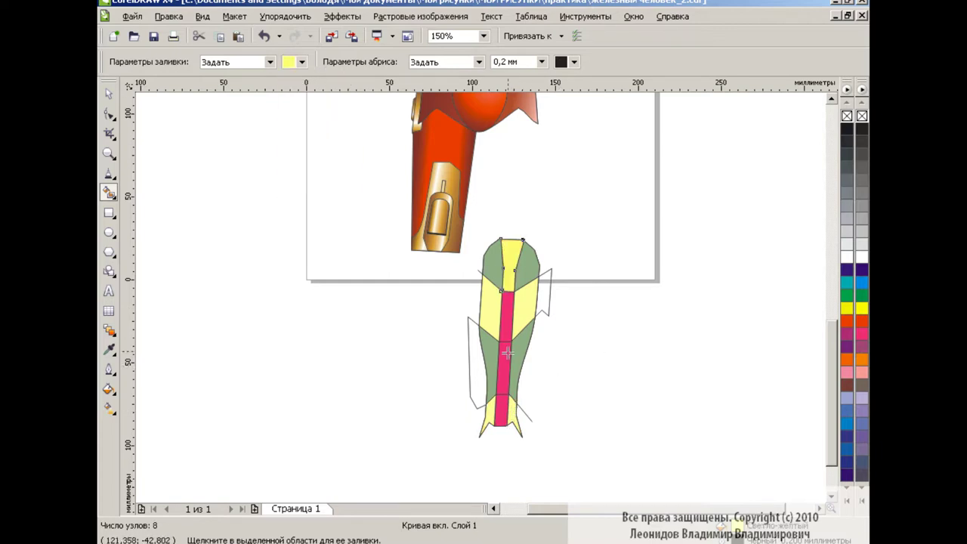
Smart Fill three stripe sections of the forearm red
{"action": "left_click", "coordinate": [504, 366]}
{"action": "left_click", "coordinate": [301, 62]}
{"action": "left_click", "coordinate": [303, 106]}
{"action": "left_click", "coordinate": [506, 316]}
{"action": "left_click", "coordinate": [503, 404]}
Select the six coloured forearm pieces and move them off to the right
{"action": "key", "text": "space"}
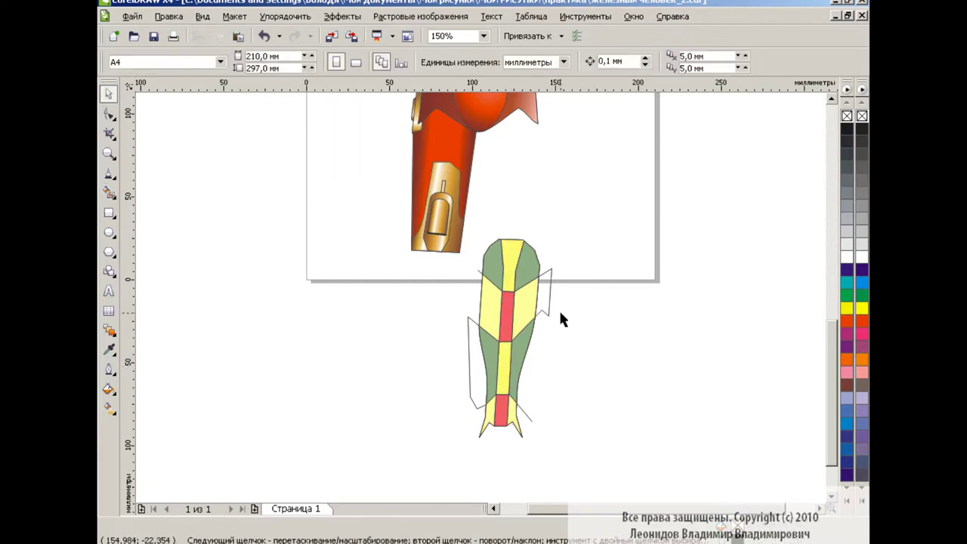
{"action": "left_click", "coordinate": [549, 316]}
{"action": "left_click", "coordinate": [528, 265]}
{"action": "left_click", "coordinate": [491, 265], "text": "shift"}
{"action": "left_click", "coordinate": [510, 253], "text": "shift"}
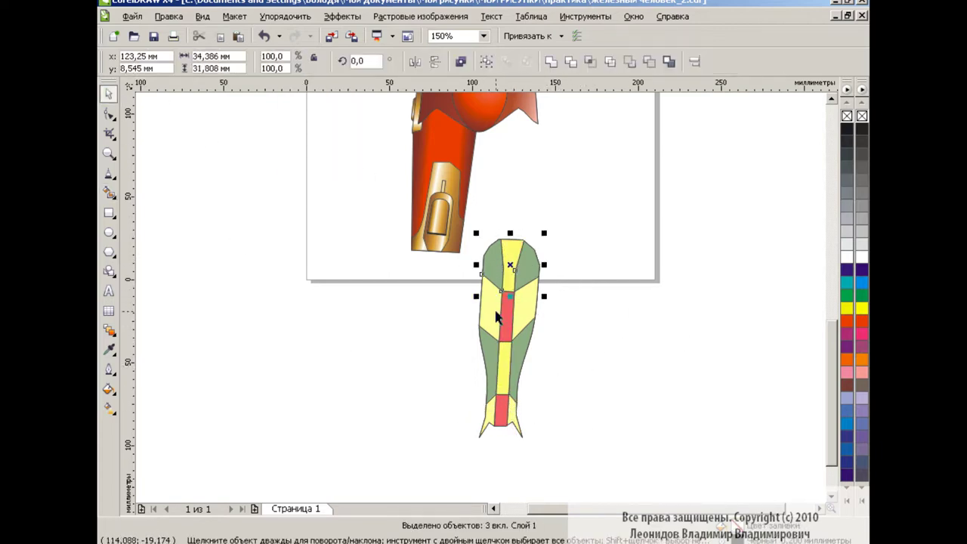
{"action": "left_click", "coordinate": [525, 302], "text": "shift"}
{"action": "left_click", "coordinate": [489, 310], "text": "shift"}
{"action": "left_click", "coordinate": [505, 362], "text": "shift"}
{"action": "left_click_drag", "start_coordinate": [514, 417], "coordinate": [621, 412]}
Delete the leftover base shape, move the pieces back, and select the top-left green piece
{"action": "left_click", "coordinate": [502, 339]}
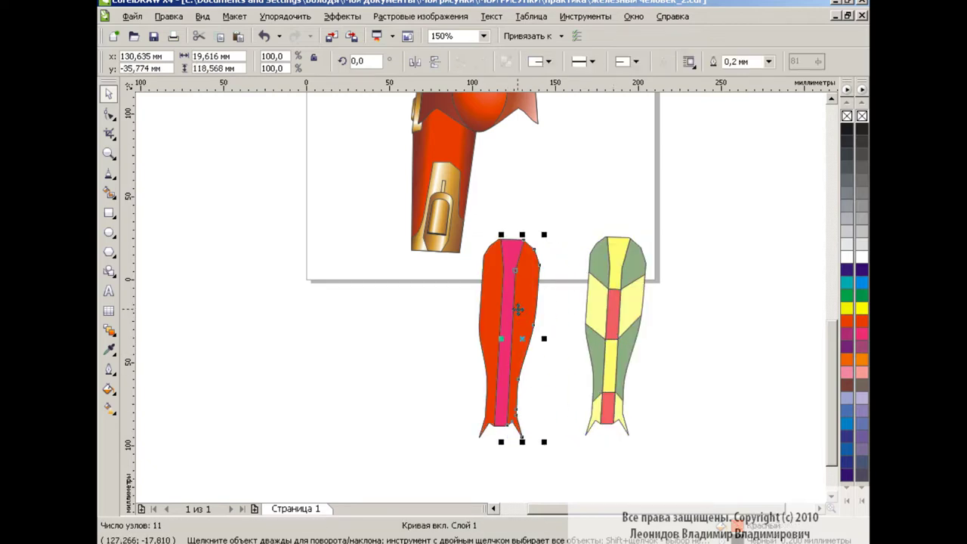
{"action": "key", "text": "Delete"}
{"action": "key", "text": "Delete"}
{"action": "left_click_drag", "start_coordinate": [618, 330], "coordinate": [493, 329]}
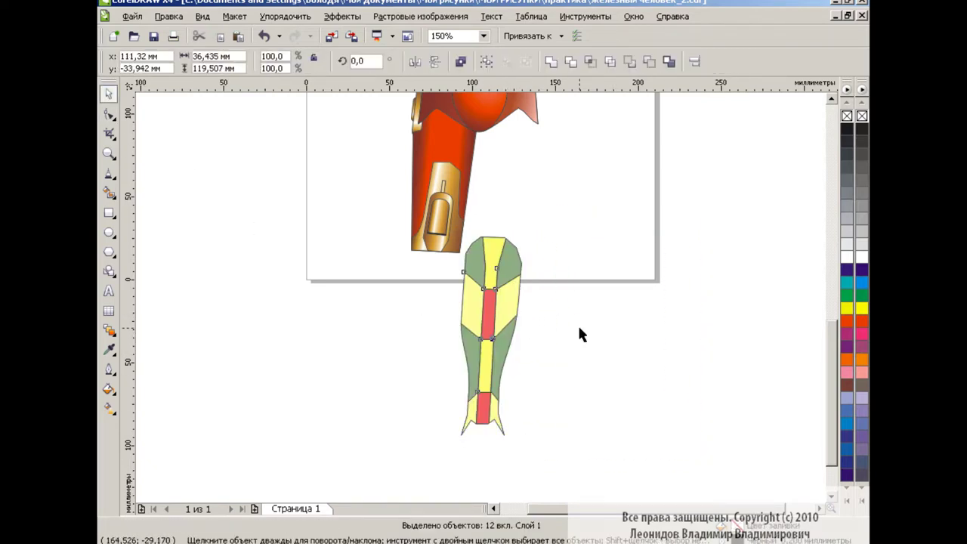
{"action": "left_click", "coordinate": [577, 323]}
{"action": "left_click", "coordinate": [477, 266]}
Copy the red arm piece's fill onto the strip and move its gradient stop to 42%
{"action": "left_click", "coordinate": [174, 38]}
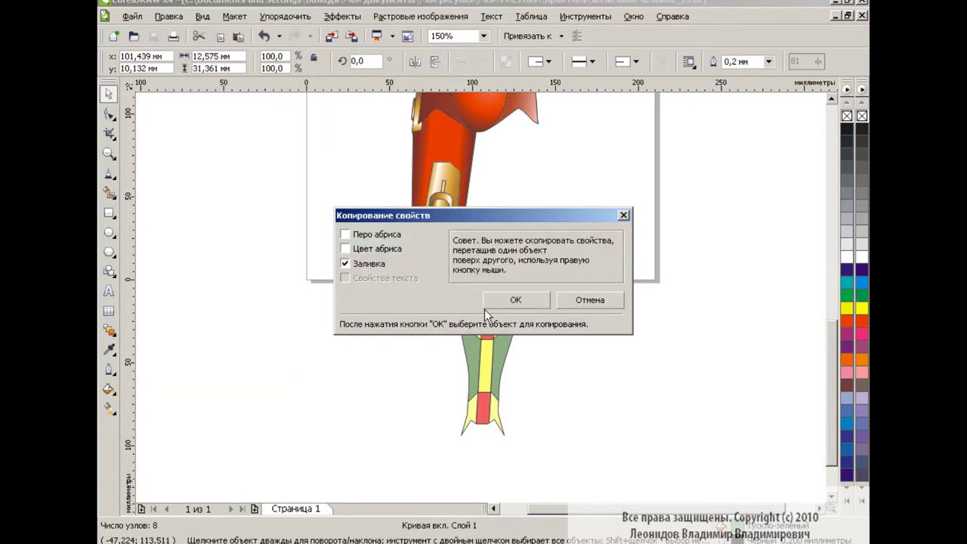
{"action": "left_click", "coordinate": [574, 298]}
{"action": "left_click", "coordinate": [453, 173]}
{"action": "left_click", "coordinate": [108, 389]}
{"action": "left_click", "coordinate": [162, 413]}
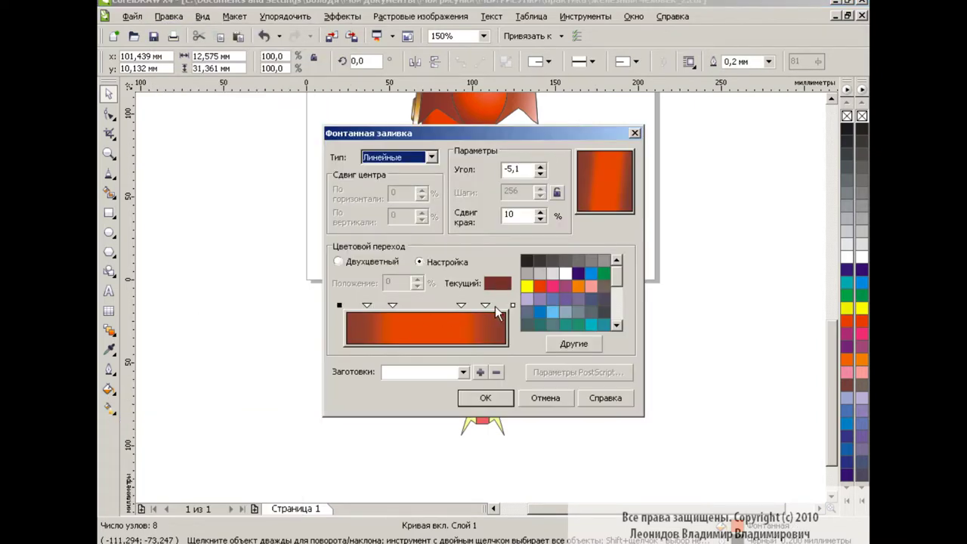
{"action": "left_click", "coordinate": [484, 304]}
{"action": "left_click_drag", "start_coordinate": [484, 304], "coordinate": [413, 306]}
{"action": "left_click", "coordinate": [499, 399]}
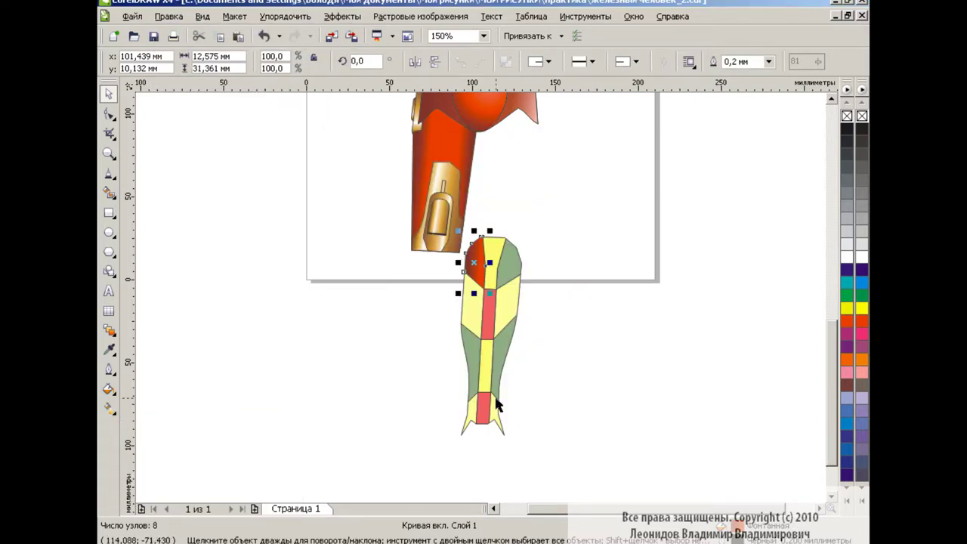
Copy the red gradient onto the next green forearm piece and enter 90 in its fountain fill
{"action": "left_click", "coordinate": [607, 324]}
{"action": "left_click", "coordinate": [495, 257]}
{"action": "key", "text": "ctrl+shift+a"}
{"action": "left_click", "coordinate": [515, 300]}
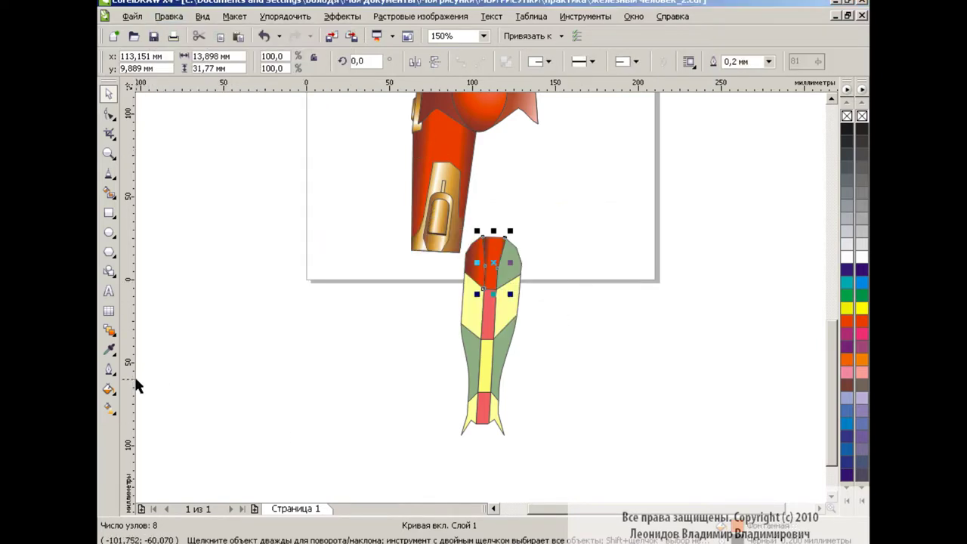
{"action": "left_click", "coordinate": [108, 389]}
{"action": "left_click", "coordinate": [158, 415]}
{"action": "type", "text": "90"}
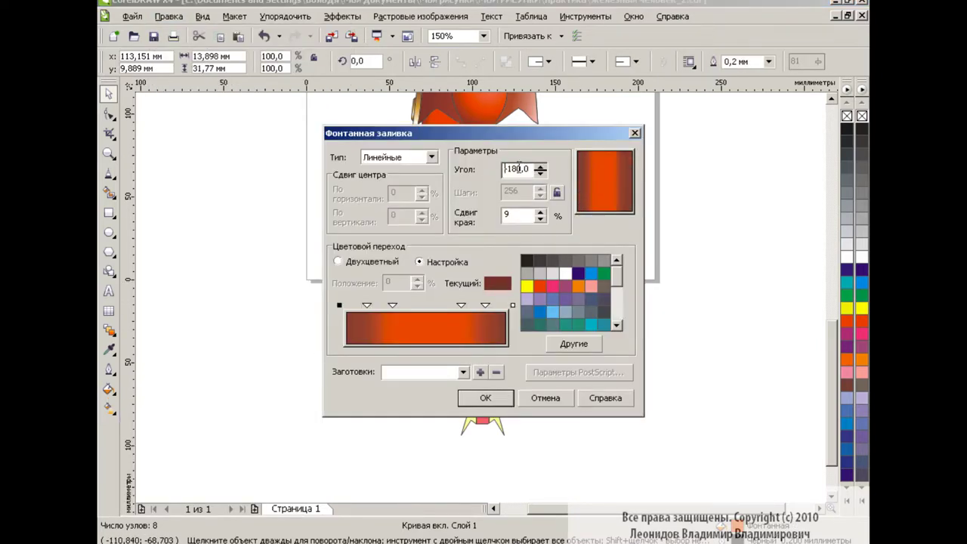
Make both gradient ends orange and add darker brown stops around 72–77%, then apply
{"action": "left_click", "coordinate": [539, 285]}
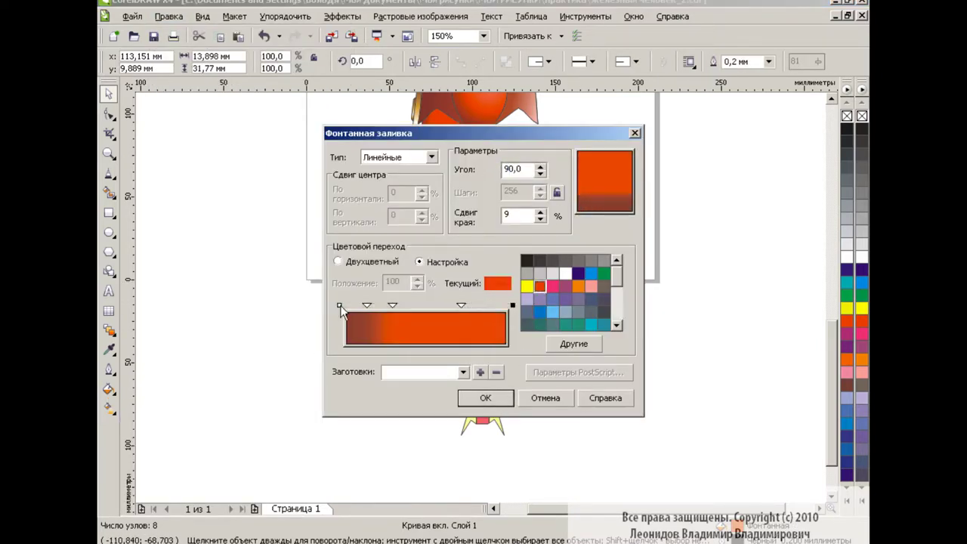
{"action": "left_click", "coordinate": [391, 307]}
{"action": "left_click_drag", "start_coordinate": [391, 307], "coordinate": [433, 306]}
{"action": "double_click", "coordinate": [469, 305]}
{"action": "left_click", "coordinate": [573, 343]}
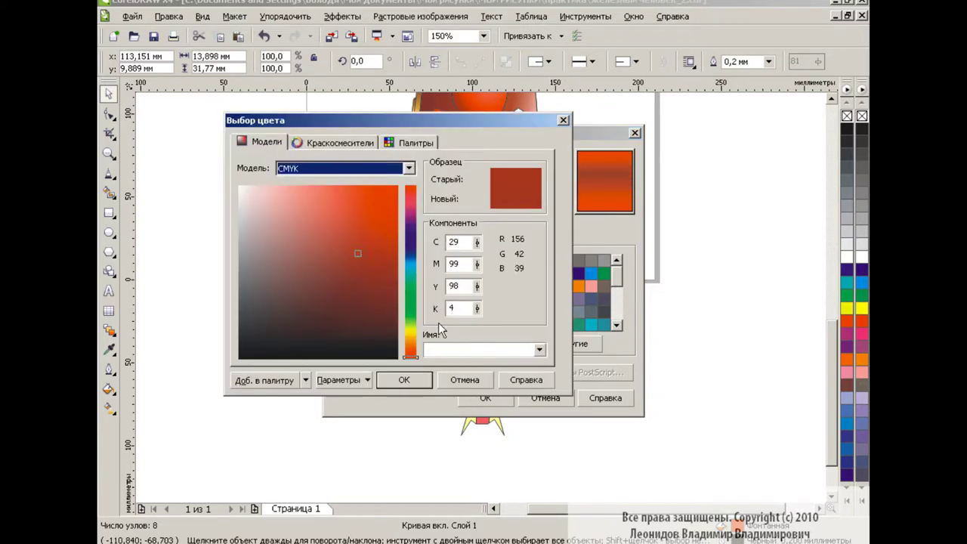
{"action": "left_click", "coordinate": [446, 317]}
{"action": "left_click", "coordinate": [573, 342]}
{"action": "left_click", "coordinate": [360, 289]}
{"action": "left_click", "coordinate": [401, 378]}
{"action": "left_click_drag", "start_coordinate": [463, 305], "coordinate": [458, 306]}
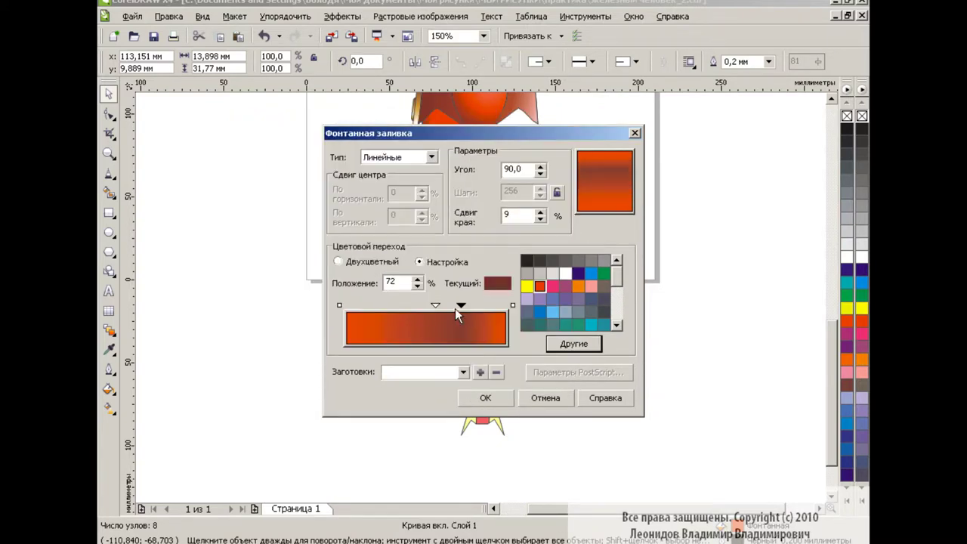
{"action": "left_click_drag", "start_coordinate": [390, 307], "coordinate": [403, 306]}
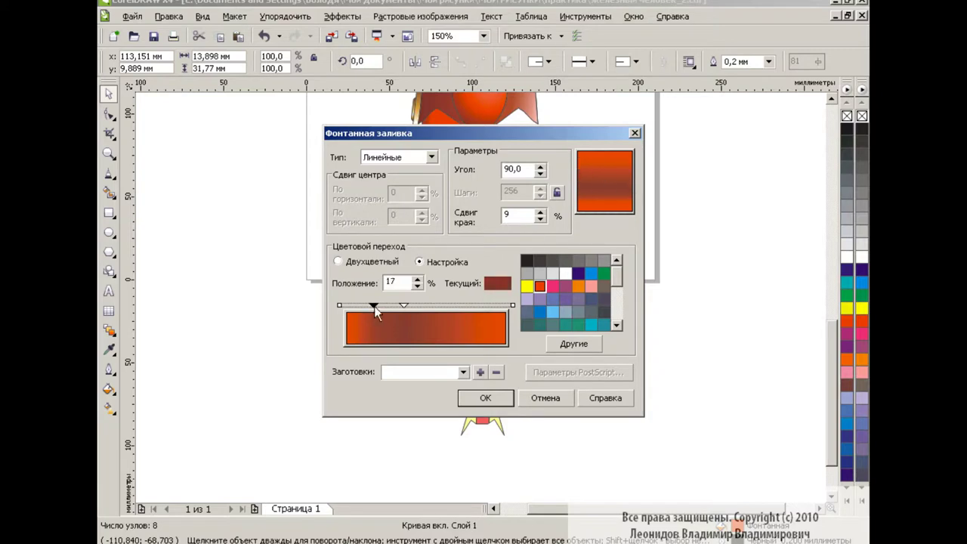
{"action": "key", "text": "Return"}
Stretch the gradients over the top piece and the left red leg piece
{"action": "scroll", "coordinate": [468, 36], "scroll_direction": "down", "scroll_amount": 1}
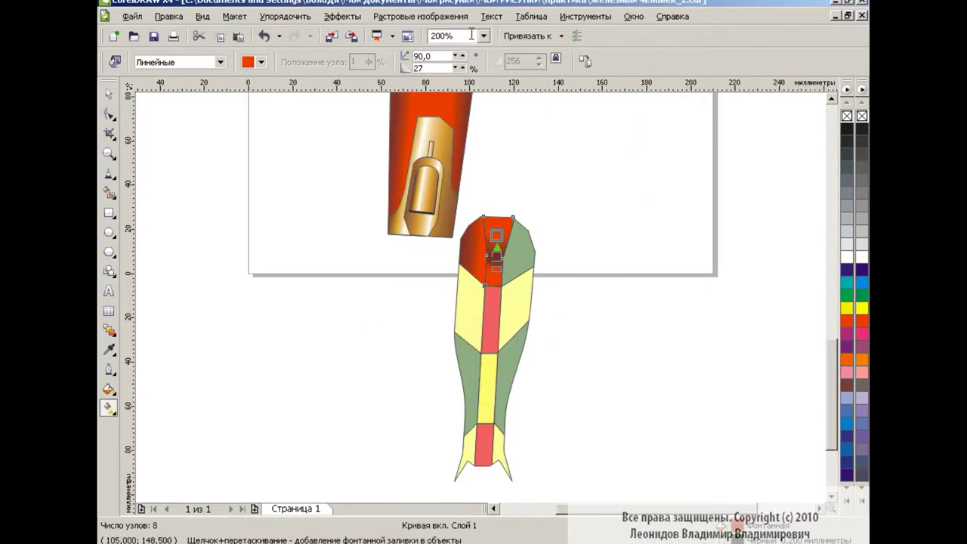
{"action": "scroll", "coordinate": [468, 36], "scroll_direction": "down", "scroll_amount": 1}
{"action": "left_click_drag", "start_coordinate": [509, 242], "coordinate": [506, 263]}
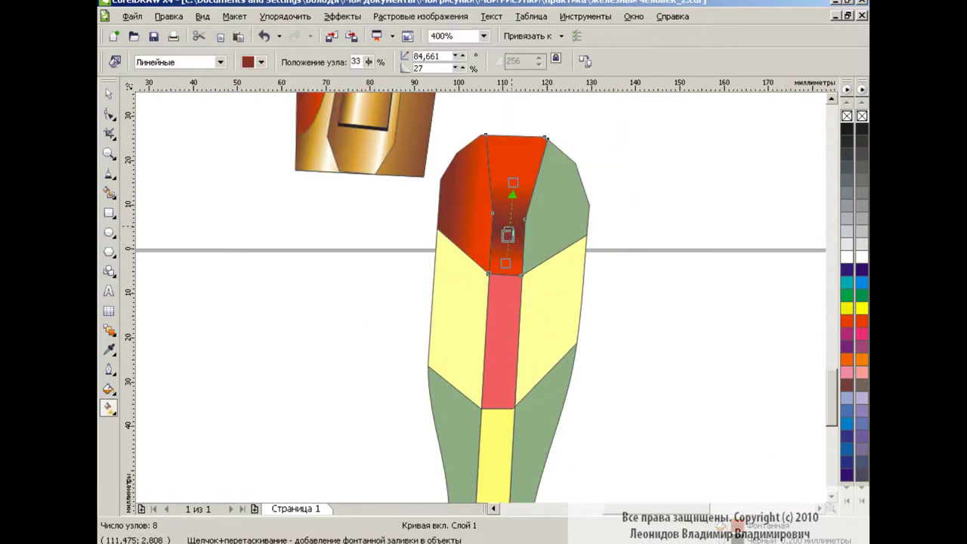
{"action": "left_click", "coordinate": [298, 298]}
{"action": "left_click", "coordinate": [461, 200]}
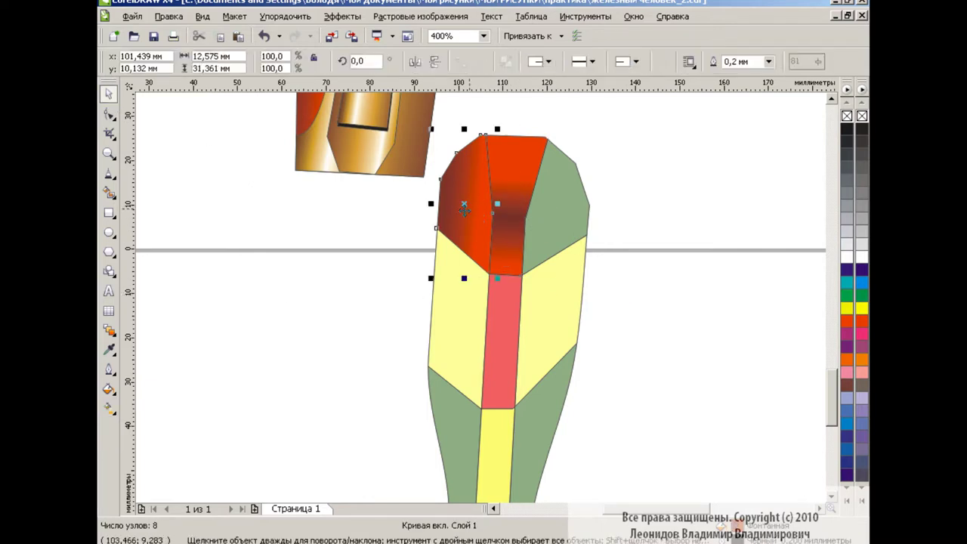
{"action": "left_click_drag", "start_coordinate": [508, 212], "coordinate": [512, 216]}
{"action": "left_click_drag", "start_coordinate": [432, 200], "coordinate": [441, 212]}
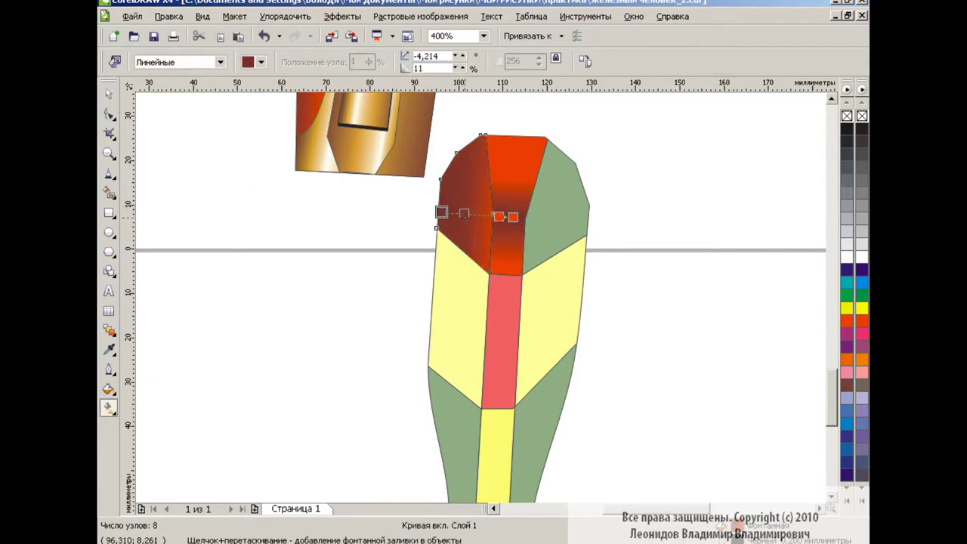
{"action": "key", "text": "space"}
Zoom to 100% and delete the right-side yellow and green strips
{"action": "left_click", "coordinate": [484, 35]}
{"action": "left_click", "coordinate": [445, 124]}
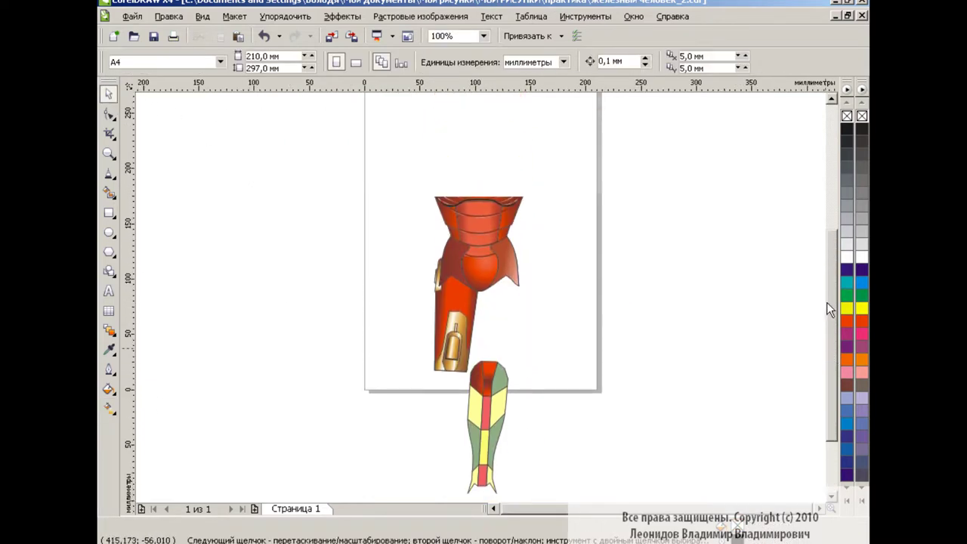
{"action": "left_click", "coordinate": [581, 356]}
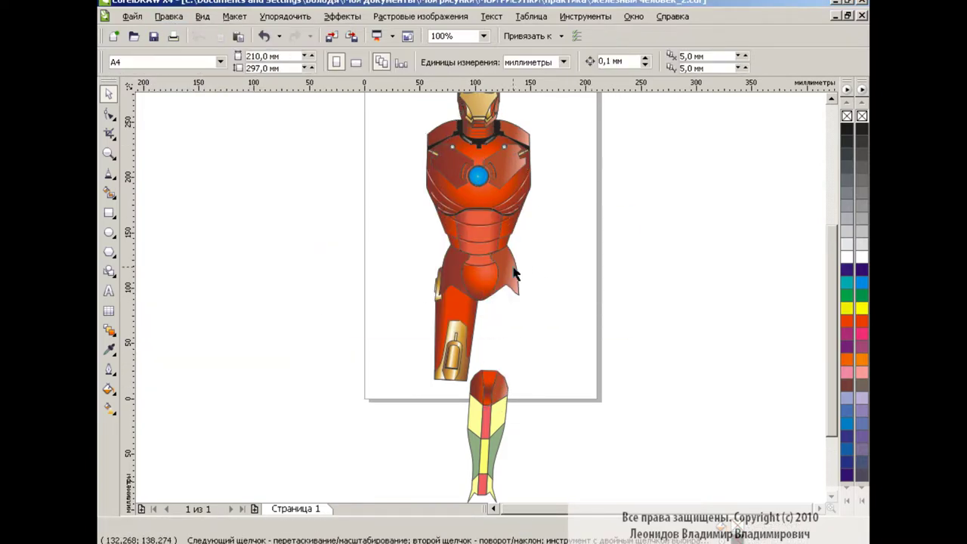
{"action": "scroll", "coordinate": [584, 361], "scroll_direction": "down", "scroll_amount": 3}
{"action": "left_click", "coordinate": [499, 316]}
{"action": "left_click", "coordinate": [496, 363], "text": "shift"}
{"action": "left_click", "coordinate": [168, 16]}
{"action": "left_click", "coordinate": [189, 149]}
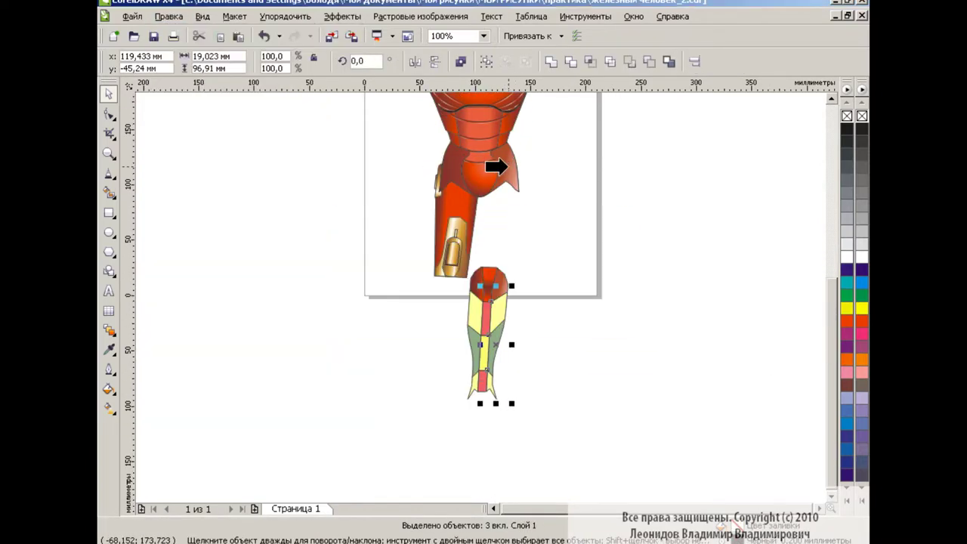
At 400% zoom, draw a linear gradient across the right lower-leg piece and brown strip
{"action": "type", "text": "400"}
{"action": "key", "text": "Return"}
{"action": "left_click", "coordinate": [570, 249]}
{"action": "key", "text": "g"}
{"action": "left_click_drag", "start_coordinate": [551, 269], "coordinate": [605, 268]}
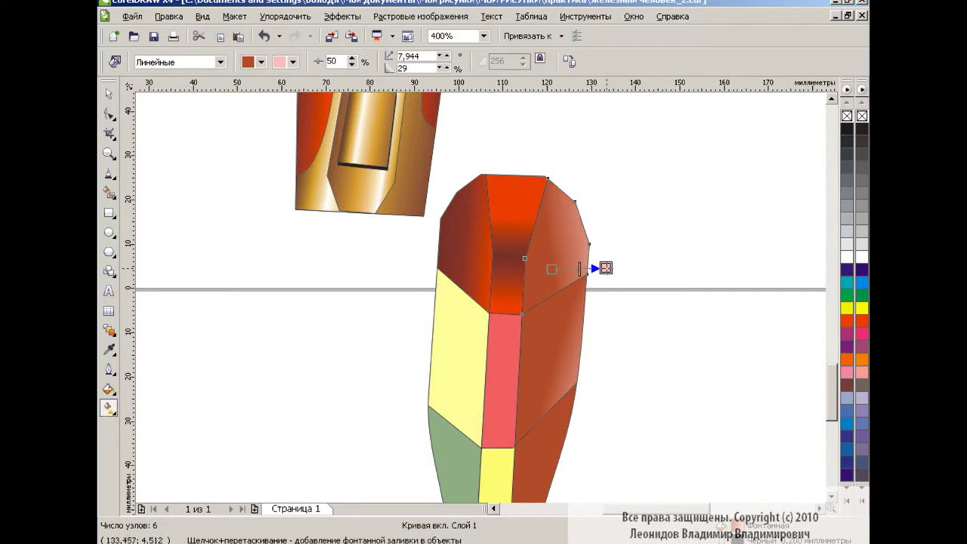
{"action": "left_click_drag", "start_coordinate": [571, 393], "coordinate": [586, 399]}
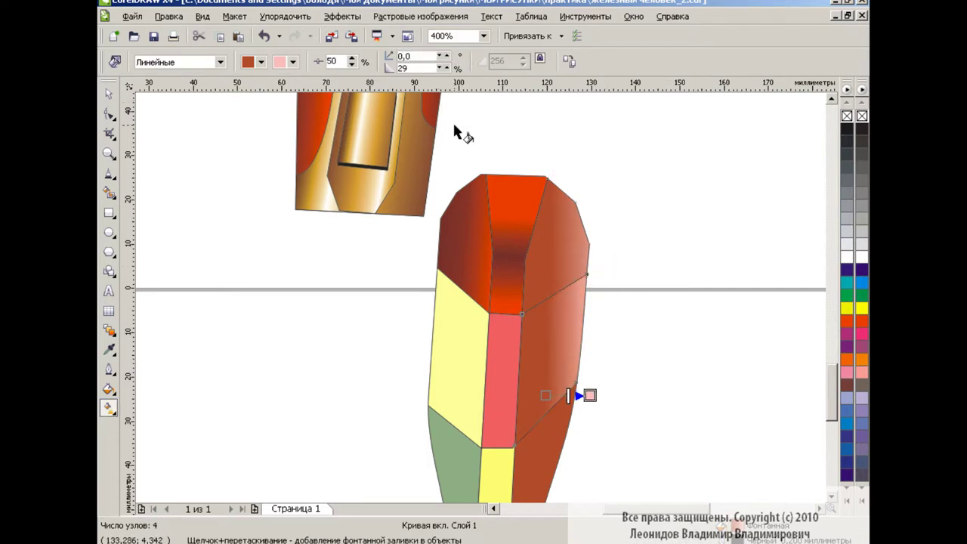
{"action": "scroll", "coordinate": [798, 302], "scroll_direction": "down", "scroll_amount": 5}
{"action": "mouse_move", "coordinate": [537, 301]}
{"action": "left_mouse_down"}
{"action": "mouse_move", "coordinate": [579, 317]}
{"action": "mouse_move", "coordinate": [521, 288]}
{"action": "left_mouse_up"}
{"action": "left_click_drag", "start_coordinate": [579, 317], "coordinate": [567, 299]}
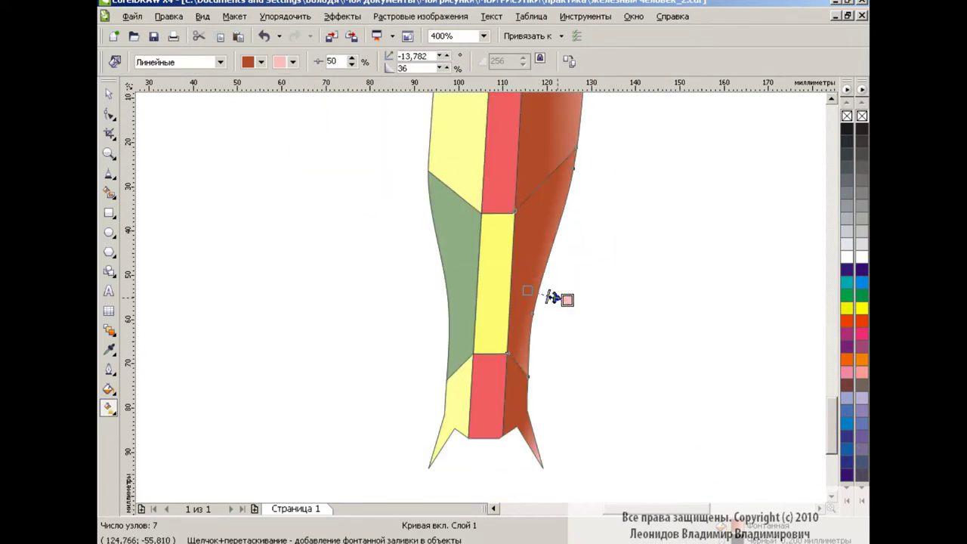
{"action": "left_click_drag", "start_coordinate": [518, 430], "coordinate": [510, 434]}
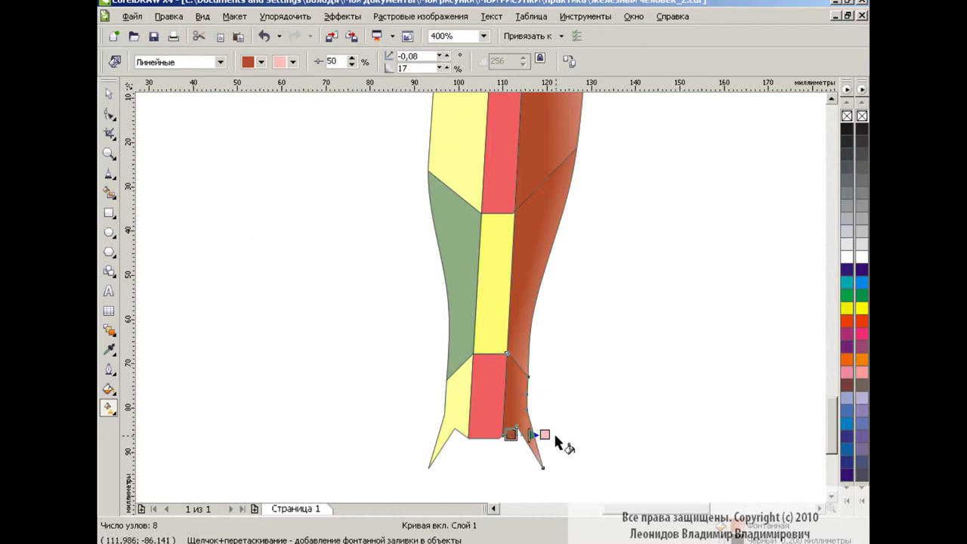
{"action": "key", "text": "space"}
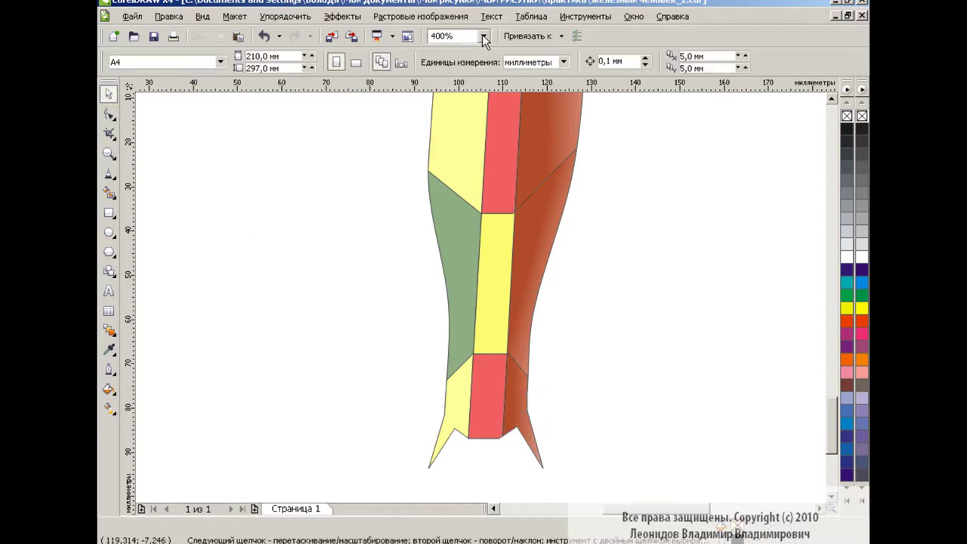
Zoom out to 200% and check the gradient handles on the lower-leg strips
{"action": "key", "text": "F3"}
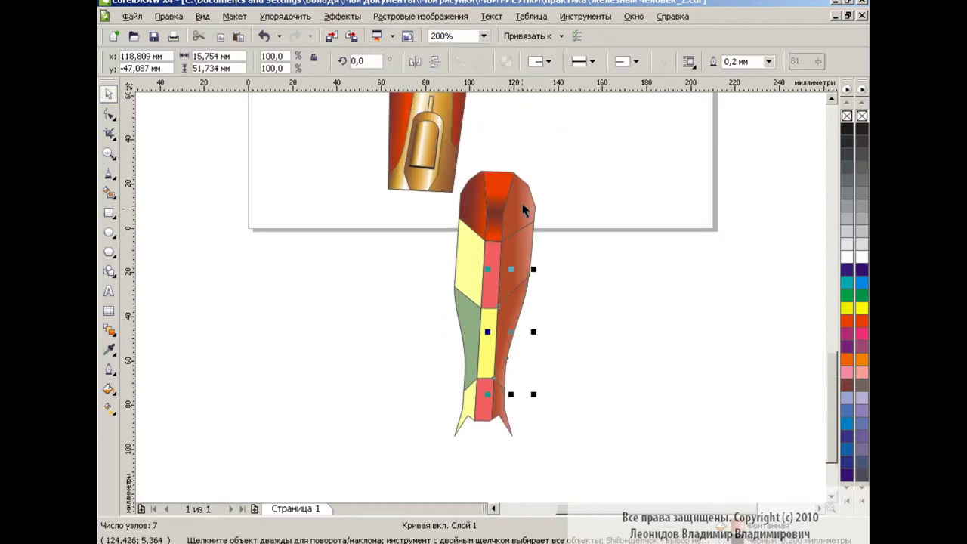
{"action": "left_click", "coordinate": [111, 409]}
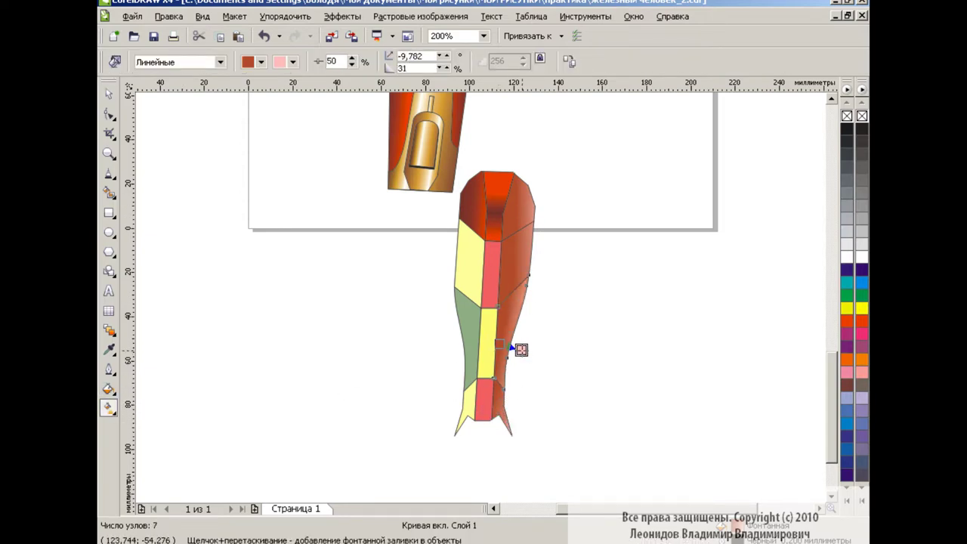
{"action": "key", "text": "space"}
{"action": "left_click", "coordinate": [370, 344]}
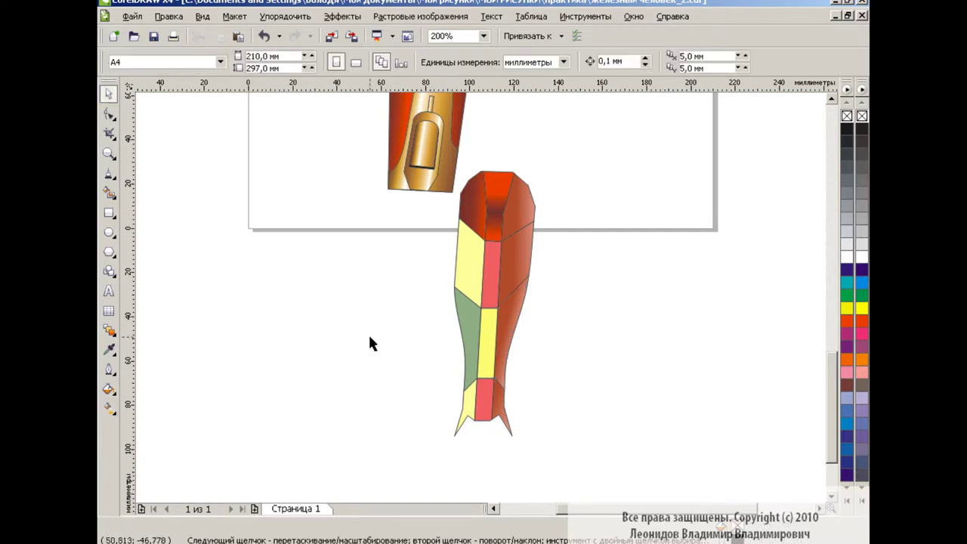
{"action": "left_click", "coordinate": [499, 408]}
{"action": "key", "text": "space"}
{"action": "key", "text": "space"}
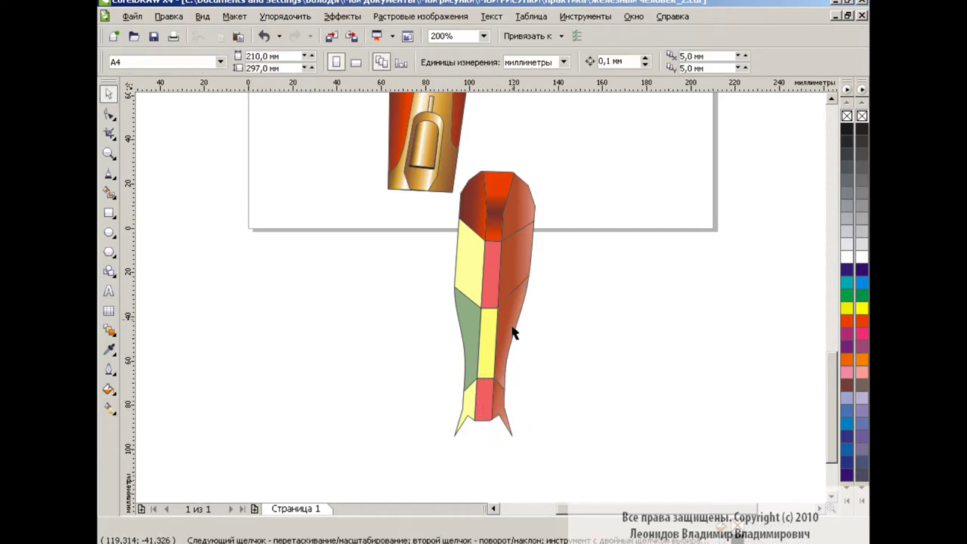
Copy the dark red piece's fill onto the middle strip
{"action": "left_click", "coordinate": [490, 302]}
{"action": "left_click", "coordinate": [168, 16]}
{"action": "left_click", "coordinate": [219, 250]}
{"action": "left_click", "coordinate": [557, 297]}
{"action": "left_click", "coordinate": [521, 264]}
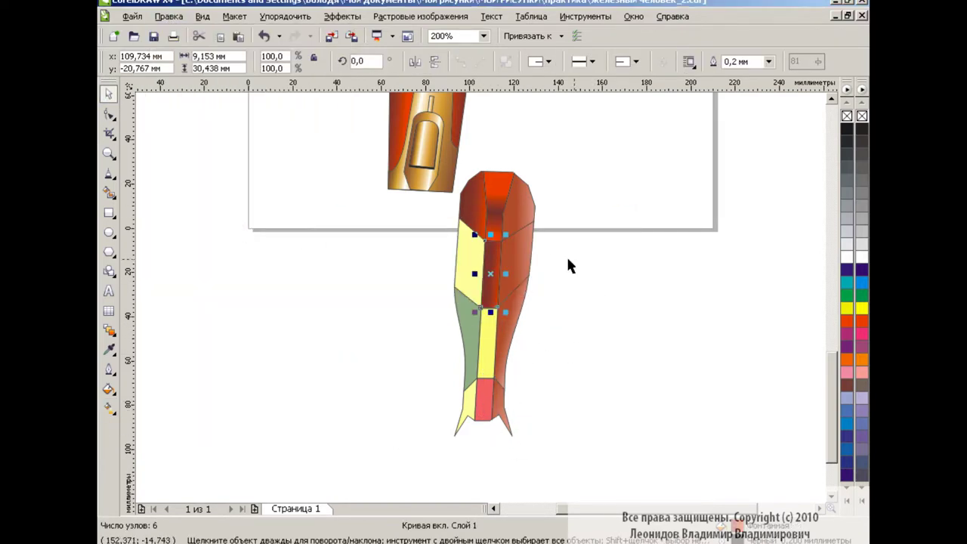
{"action": "key", "text": "space"}
{"action": "key", "text": "Escape"}
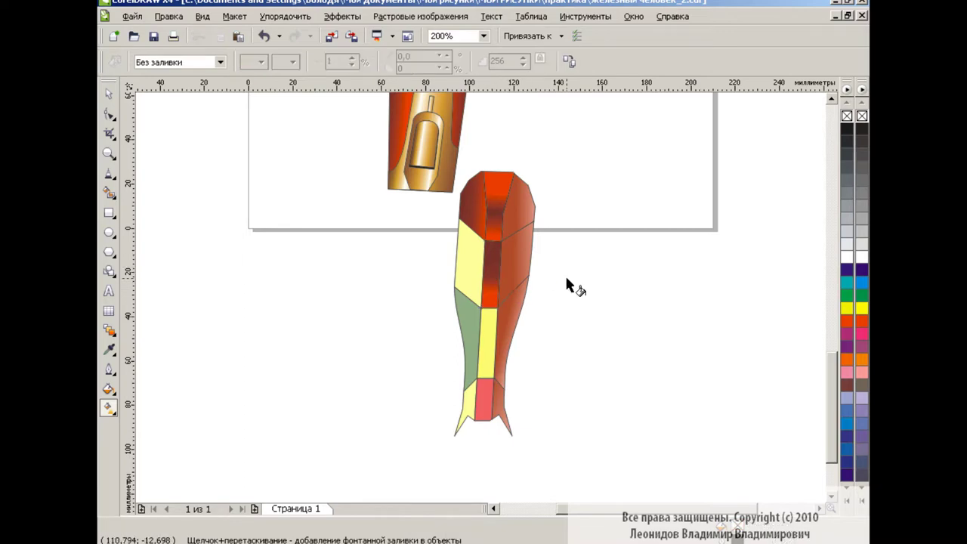
Apply the red gradient to the upper yellow strip and the green left strip
{"action": "left_click", "coordinate": [108, 95]}
{"action": "left_click", "coordinate": [468, 256]}
{"action": "left_click", "coordinate": [168, 16]}
{"action": "left_click", "coordinate": [222, 65]}
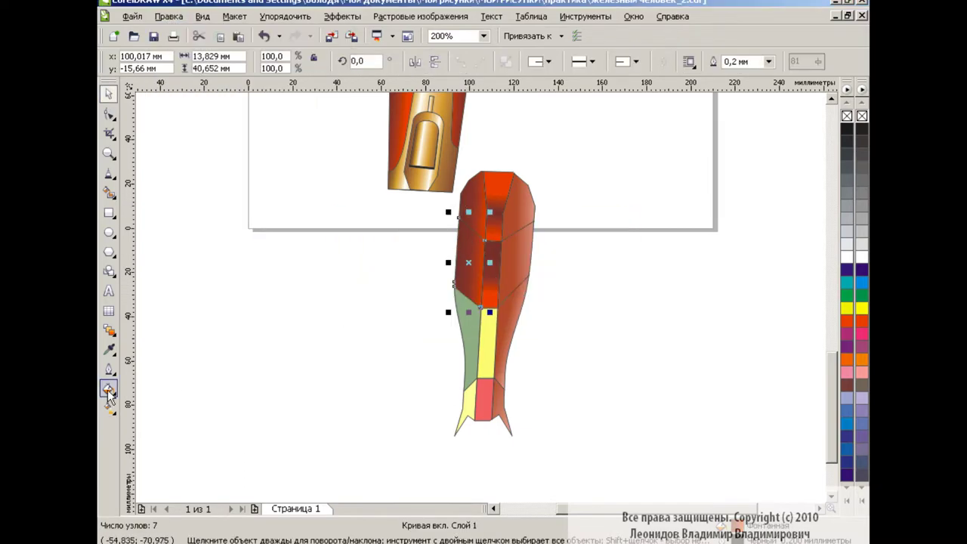
{"action": "left_click", "coordinate": [383, 339]}
{"action": "left_click", "coordinate": [466, 340]}
{"action": "left_click", "coordinate": [168, 16]}
{"action": "left_click", "coordinate": [222, 65]}
{"action": "left_click", "coordinate": [108, 408]}
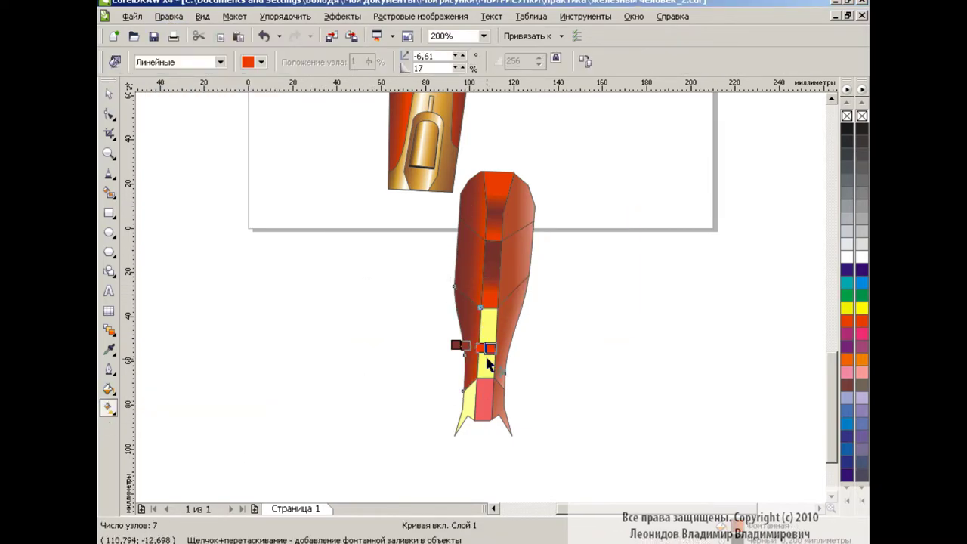
{"action": "scroll", "coordinate": [487, 364], "scroll_direction": "up", "scroll_amount": 1}
{"action": "scroll", "coordinate": [484, 303], "scroll_direction": "down", "scroll_amount": 3}
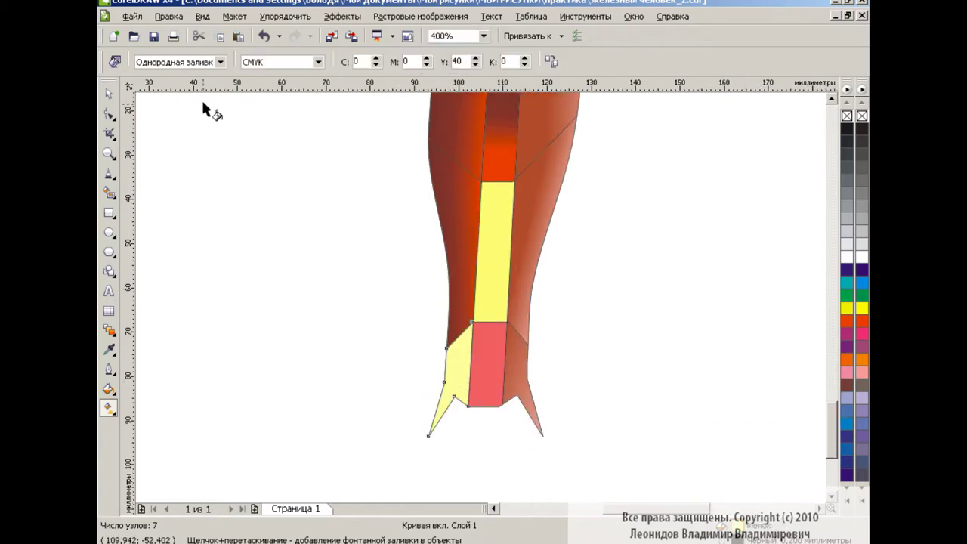
Give the lower yellow piece and remaining yellow strip the red gradient fill
{"action": "left_click", "coordinate": [108, 94]}
{"action": "left_click", "coordinate": [458, 350]}
{"action": "left_click", "coordinate": [169, 16]}
{"action": "left_click", "coordinate": [332, 225]}
{"action": "left_click", "coordinate": [515, 299]}
{"action": "left_click", "coordinate": [457, 287]}
{"action": "key", "text": "g"}
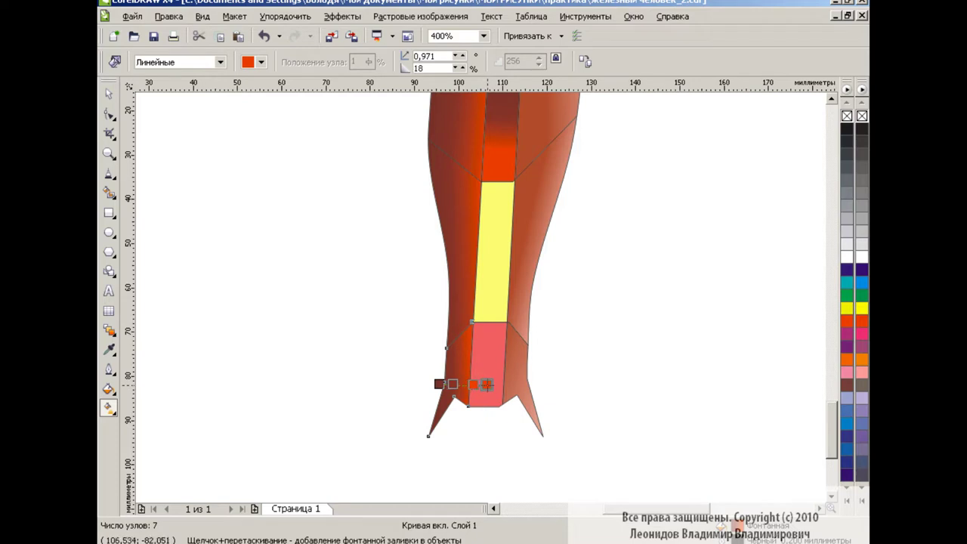
{"action": "key", "text": "space"}
{"action": "left_click", "coordinate": [305, 267]}
{"action": "left_click", "coordinate": [495, 249]}
{"action": "left_click", "coordinate": [861, 321]}
{"action": "left_click", "coordinate": [633, 289]}
Give the lower pink piece a custom brown-to-salmon fountain fill at 90°
{"action": "left_click", "coordinate": [493, 364]}
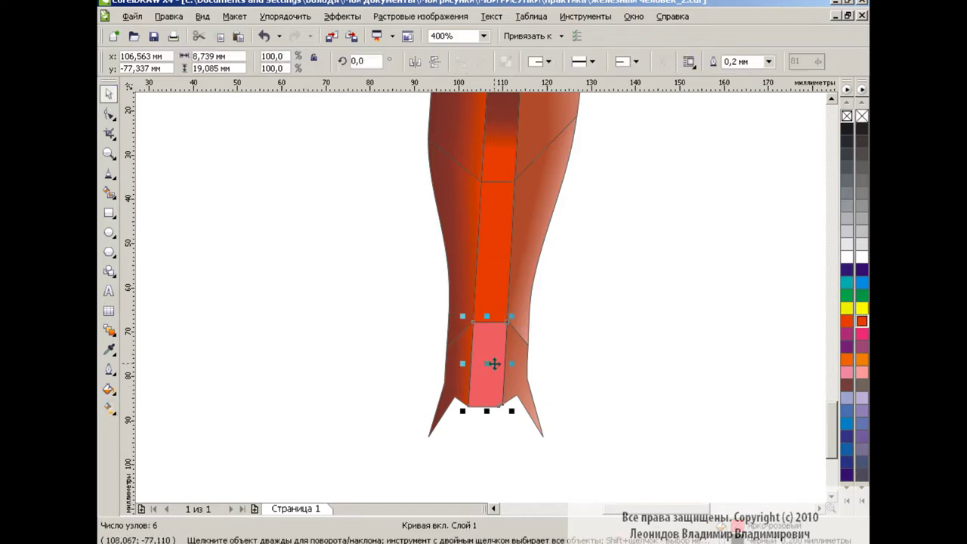
{"action": "left_click", "coordinate": [108, 389]}
{"action": "left_click", "coordinate": [173, 408]}
{"action": "left_click", "coordinate": [432, 266]}
{"action": "left_click", "coordinate": [540, 289]}
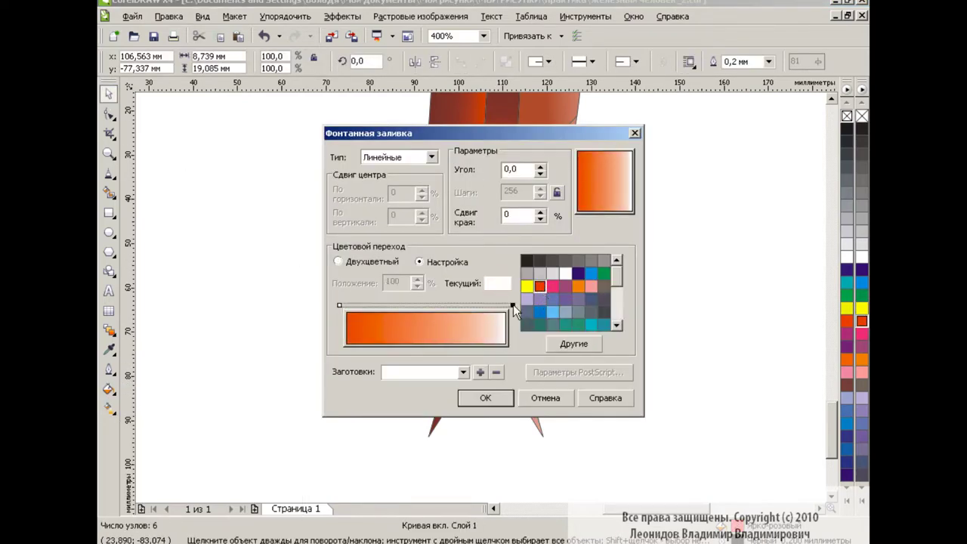
{"action": "left_click", "coordinate": [574, 344]}
{"action": "left_click", "coordinate": [512, 305]}
{"action": "left_click", "coordinate": [574, 344]}
{"action": "left_click", "coordinate": [348, 201]}
{"action": "left_click", "coordinate": [421, 381]}
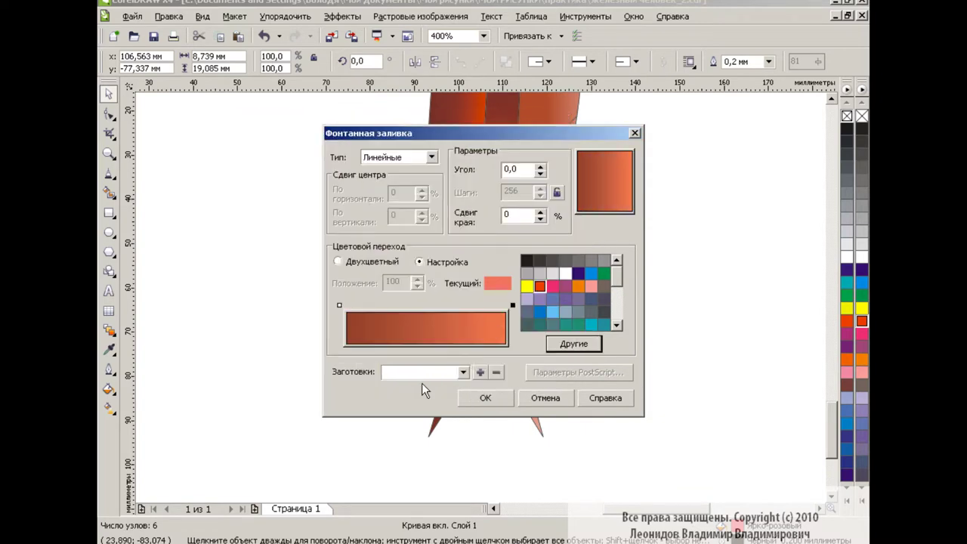
{"action": "type", "text": "90"}
{"action": "key", "text": "Return"}
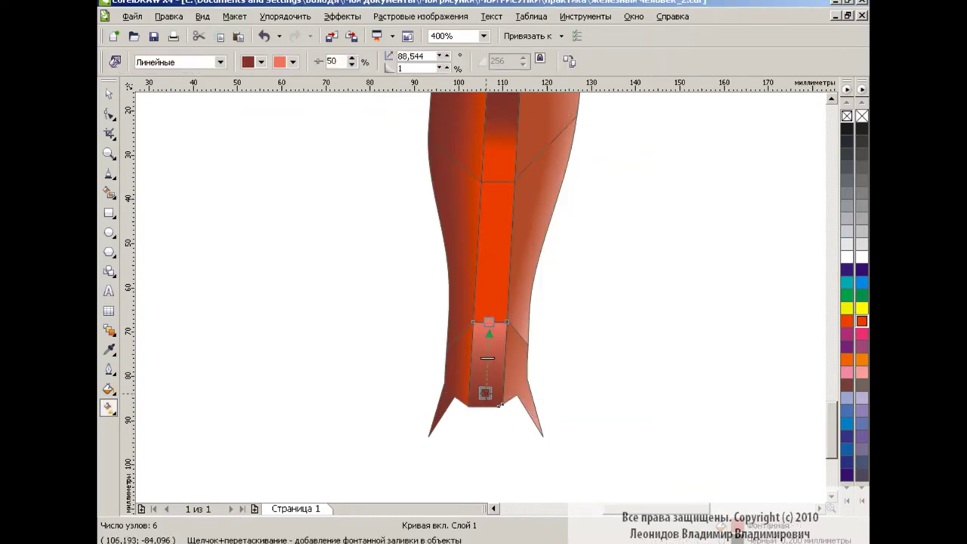
Change the piece's gradient start colour to orange-red, then view the whole lower leg
{"action": "left_click", "coordinate": [260, 64]}
{"action": "left_click", "coordinate": [243, 107]}
{"action": "left_click", "coordinate": [261, 61]}
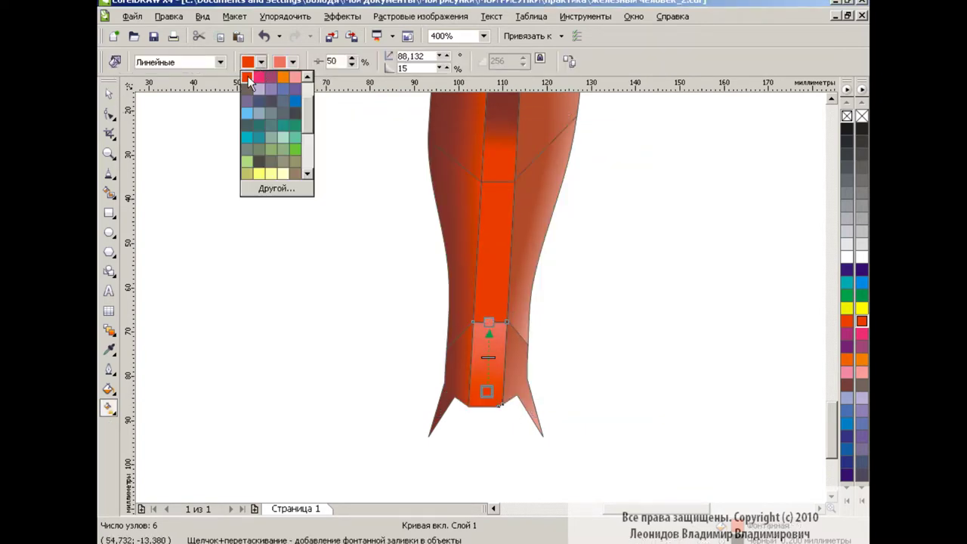
{"action": "left_click", "coordinate": [109, 94]}
{"action": "key", "text": "Escape"}
{"action": "key", "text": "F3"}
{"action": "scroll", "coordinate": [825, 376], "scroll_direction": "up", "scroll_amount": 2}
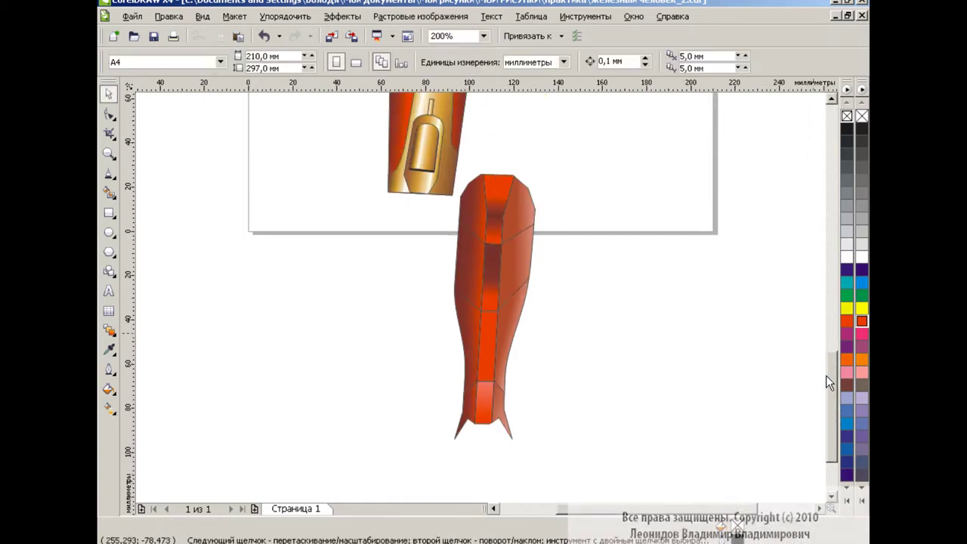
{"action": "scroll", "coordinate": [464, 147], "scroll_direction": "up", "scroll_amount": 1}
{"action": "scroll", "coordinate": [465, 227], "scroll_direction": "down", "scroll_amount": 3}
{"action": "scroll", "coordinate": [362, 279], "scroll_direction": "up", "scroll_amount": 1}
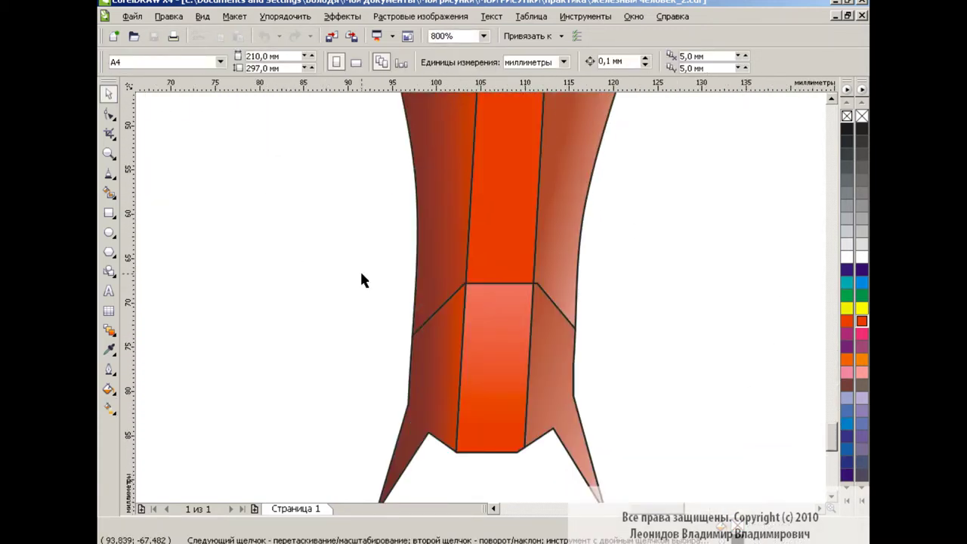
Draw an angled polyline band across the leg bottom with a 1.5 mm outline
{"action": "key", "text": "F5"}
{"action": "left_click", "coordinate": [412, 333]}
{"action": "left_click", "coordinate": [465, 283]}
{"action": "double_click", "coordinate": [574, 326]}
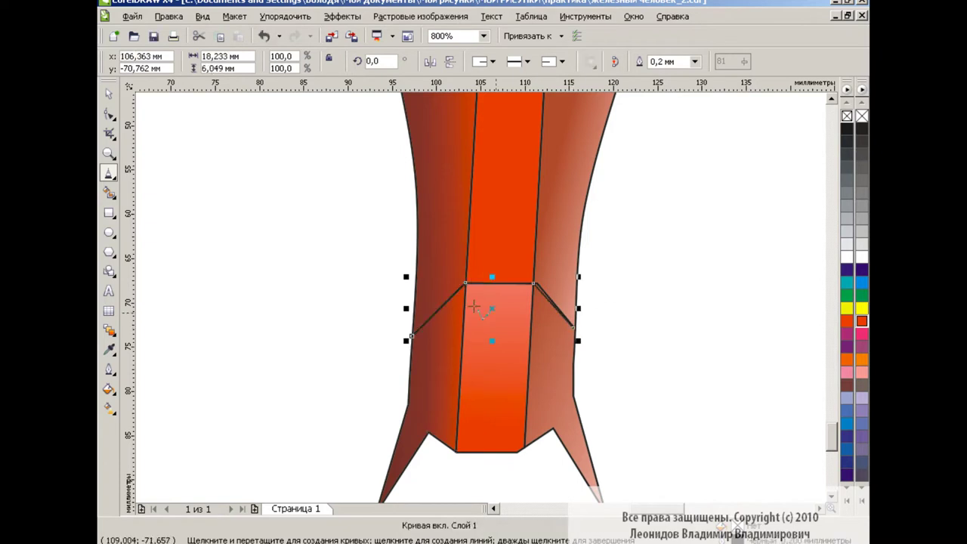
{"action": "left_click", "coordinate": [108, 369]}
{"action": "left_click", "coordinate": [173, 189]}
{"action": "left_click", "coordinate": [386, 201]}
{"action": "left_click", "coordinate": [356, 294]}
{"action": "left_click", "coordinate": [466, 393]}
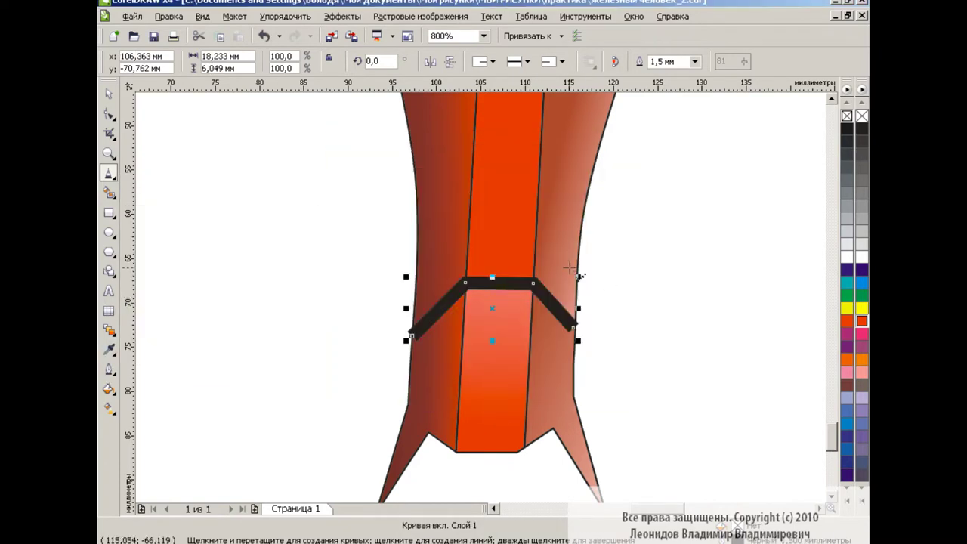
Convert the band's outline to an object and fill it dark red-brown
{"action": "left_click", "coordinate": [297, 17]}
{"action": "left_click", "coordinate": [345, 295]}
{"action": "left_click", "coordinate": [861, 320]}
{"action": "left_click", "coordinate": [109, 113]}
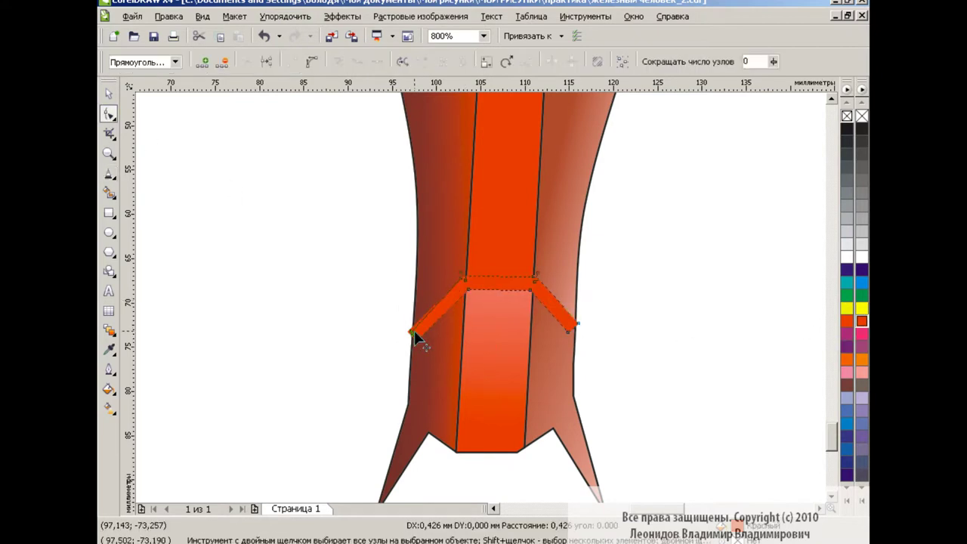
{"action": "left_click", "coordinate": [108, 93]}
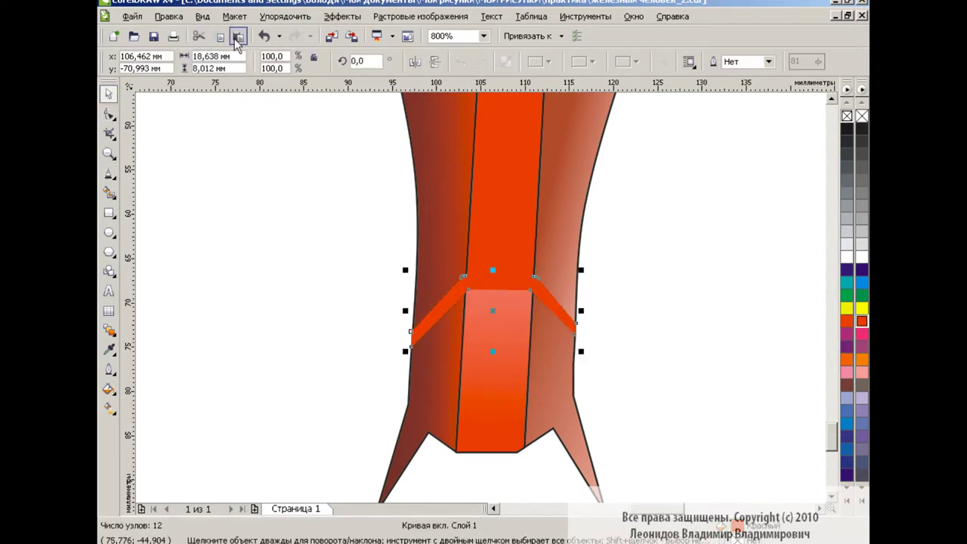
{"action": "left_click", "coordinate": [108, 389]}
{"action": "left_click", "coordinate": [183, 397]}
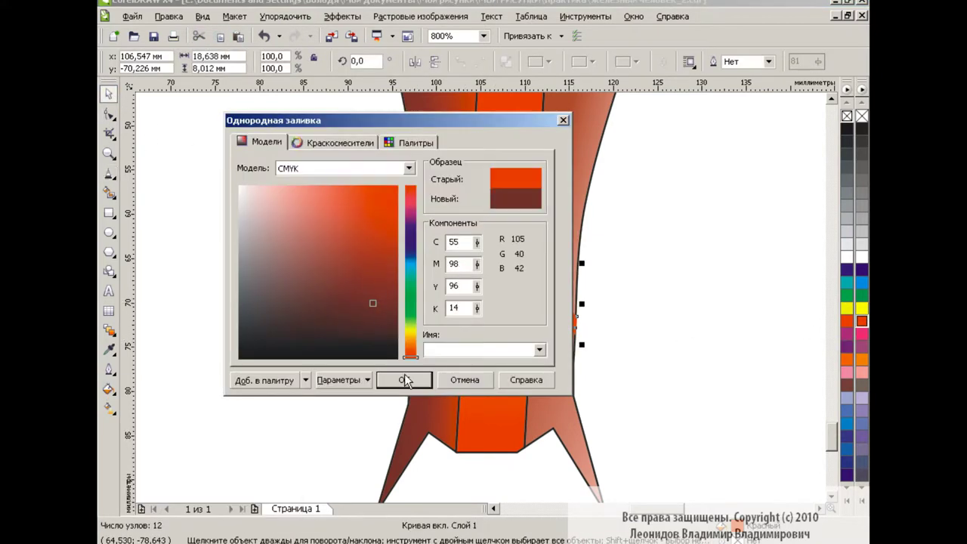
{"action": "left_click", "coordinate": [441, 378]}
{"action": "key", "text": "Escape"}
{"action": "left_click", "coordinate": [483, 35]}
{"action": "left_click", "coordinate": [453, 151]}
{"action": "scroll", "coordinate": [737, 363], "scroll_direction": "up", "scroll_amount": 2}
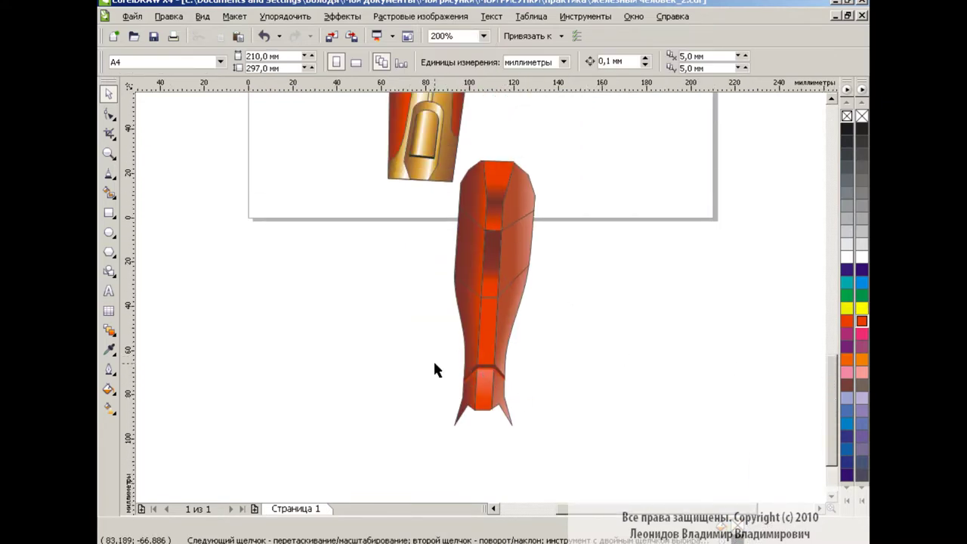
{"action": "scroll", "coordinate": [561, 145], "scroll_direction": "up", "scroll_amount": 9}
Give the small bottom band a custom orange-white-orange fountain fill, then zoom to 400%
{"action": "left_click_drag", "start_coordinate": [832, 306], "coordinate": [832, 386]}
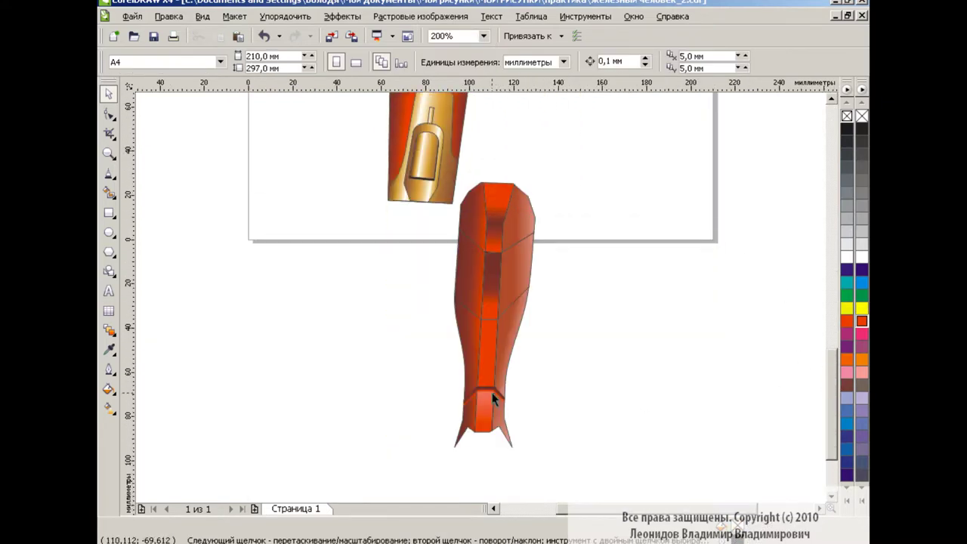
{"action": "left_click", "coordinate": [483, 396]}
{"action": "left_click", "coordinate": [109, 389]}
{"action": "left_click", "coordinate": [176, 414]}
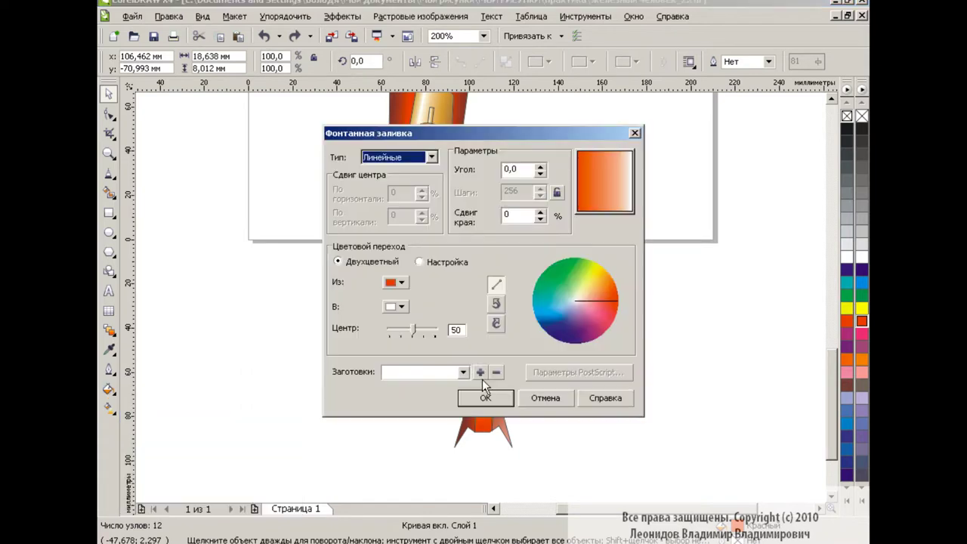
{"action": "left_click", "coordinate": [420, 262]}
{"action": "double_click", "coordinate": [422, 304]}
{"action": "left_click", "coordinate": [538, 286]}
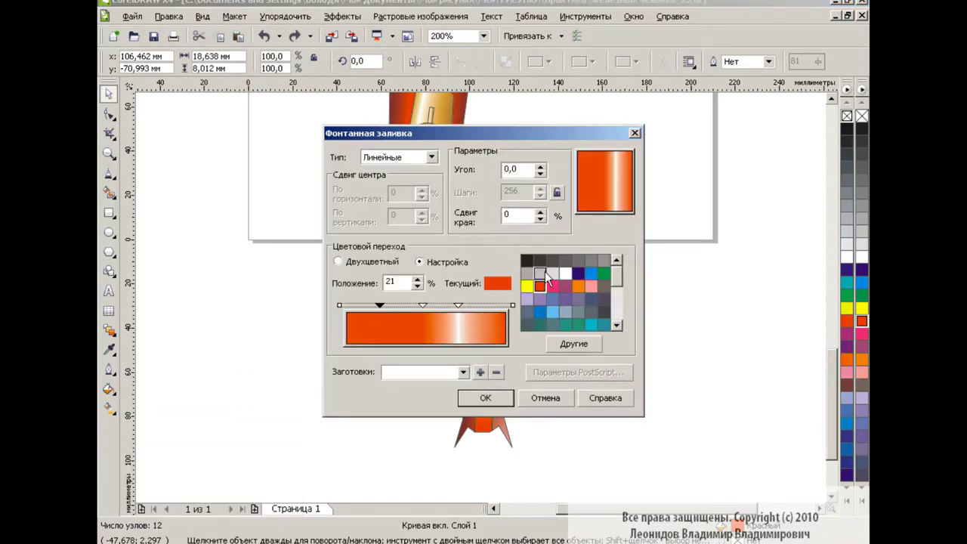
{"action": "double_click", "coordinate": [456, 305]}
{"action": "left_click", "coordinate": [570, 274]}
{"action": "left_click", "coordinate": [484, 397]}
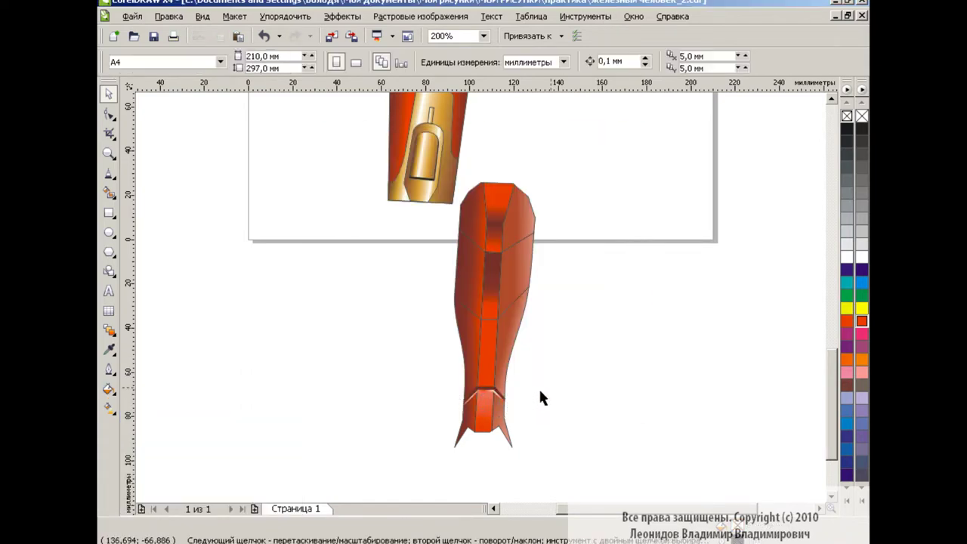
{"action": "left_click", "coordinate": [483, 36]}
{"action": "left_click", "coordinate": [453, 129]}
Draw a V polyline across the shin with a 1.5 mm outline
{"action": "left_click", "coordinate": [108, 173]}
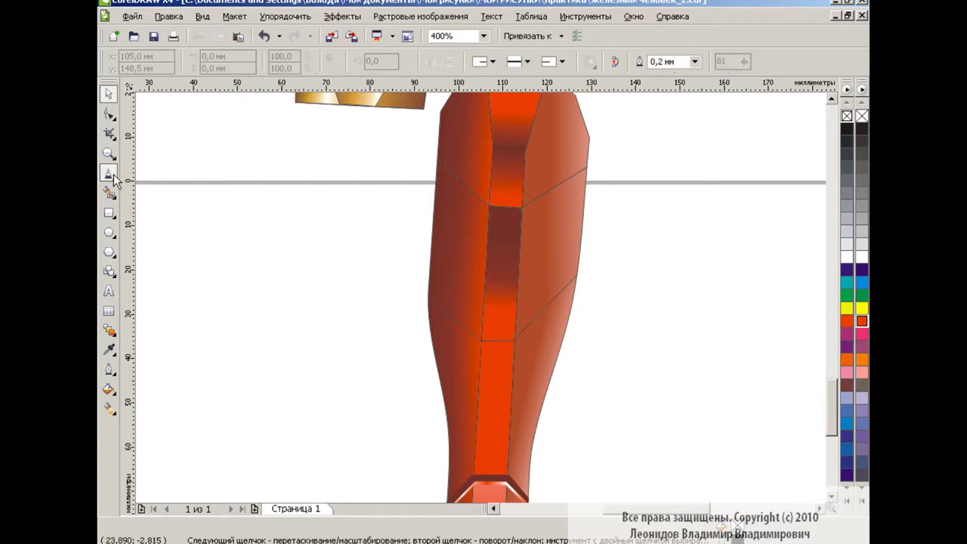
{"action": "left_click", "coordinate": [428, 295]}
{"action": "double_click", "coordinate": [577, 275]}
{"action": "key", "text": "F12"}
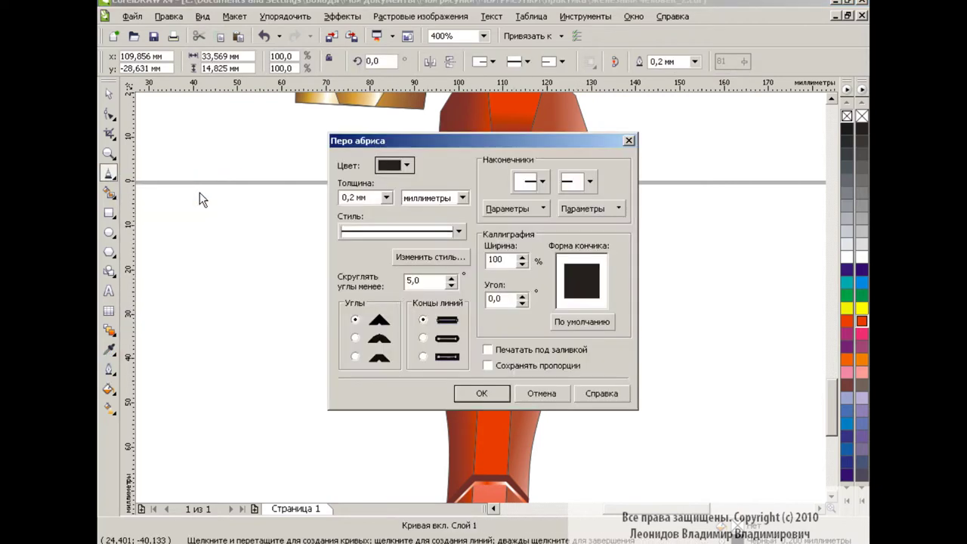
{"action": "left_click", "coordinate": [400, 199]}
{"action": "left_click", "coordinate": [378, 291]}
{"action": "left_click", "coordinate": [481, 393]}
Convert the V line to an object and copy the gleaming bottom band's fill onto it
{"action": "left_click", "coordinate": [285, 16]}
{"action": "left_click", "coordinate": [340, 296]}
{"action": "key", "text": "F10"}
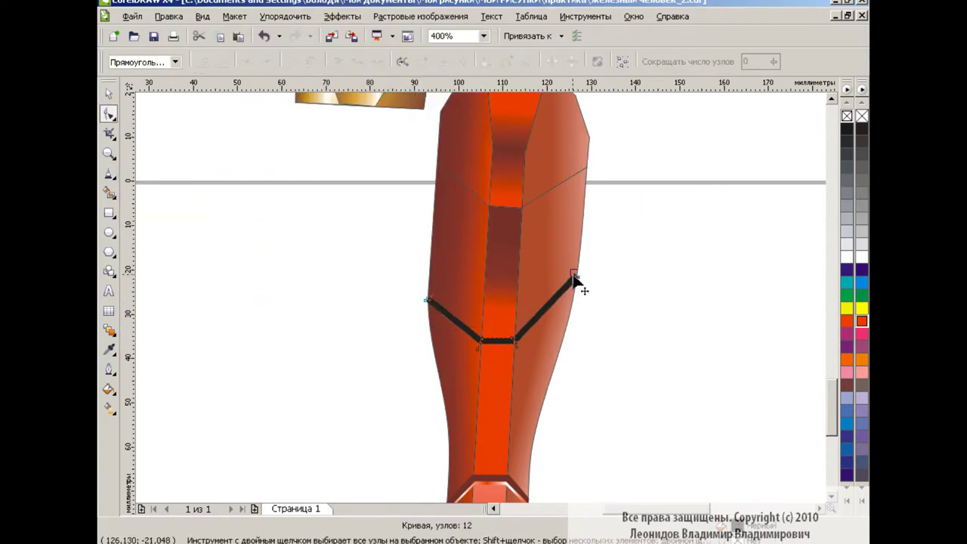
{"action": "left_click", "coordinate": [431, 296]}
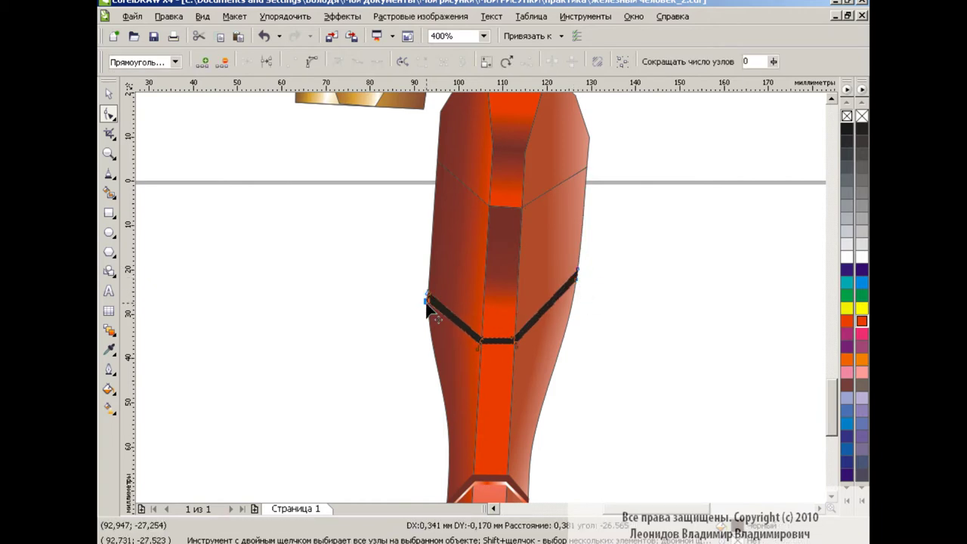
{"action": "key", "text": "space"}
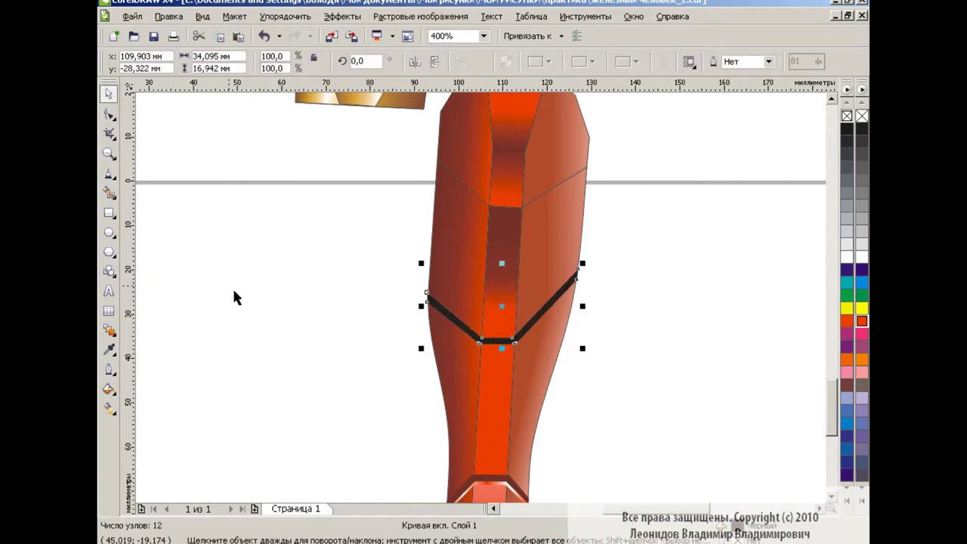
{"action": "left_click", "coordinate": [168, 16]}
{"action": "left_click", "coordinate": [194, 101]}
{"action": "left_click", "coordinate": [483, 487]}
{"action": "scroll", "coordinate": [483, 302], "scroll_direction": "down", "scroll_amount": 2}
{"action": "left_click", "coordinate": [169, 16]}
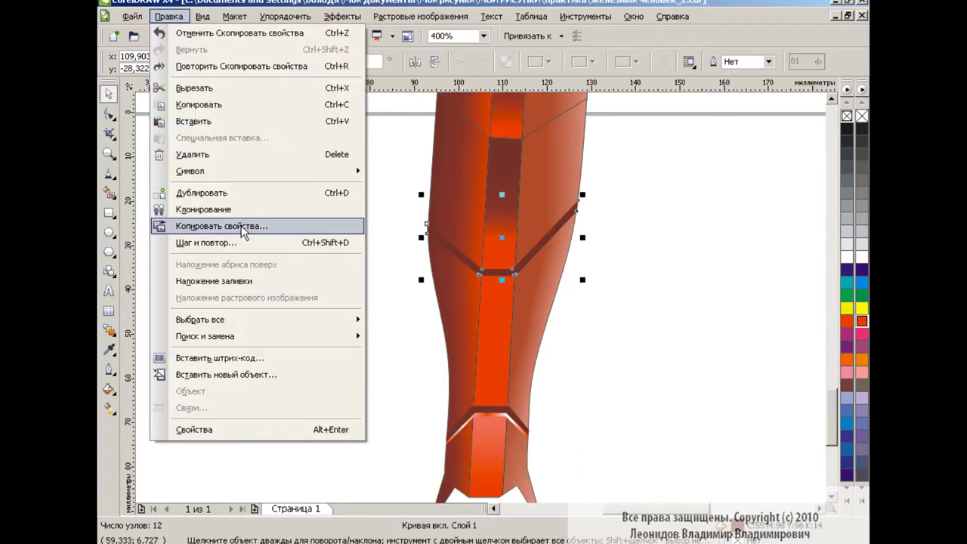
{"action": "left_click", "coordinate": [216, 222]}
{"action": "left_click", "coordinate": [490, 411]}
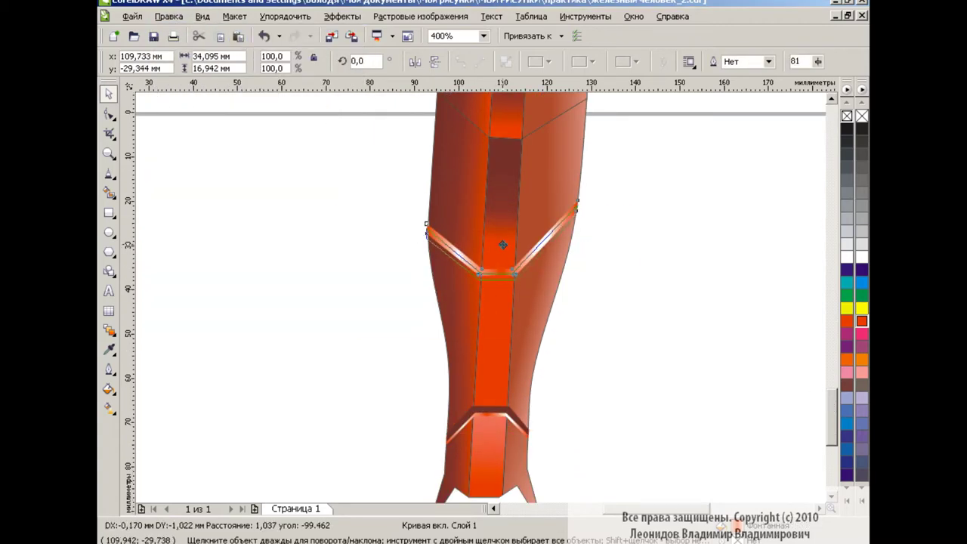
Nudge the V band down and reapply the lower band's properties to it
{"action": "left_click_drag", "start_coordinate": [504, 236], "coordinate": [503, 242]}
{"action": "left_click", "coordinate": [168, 16]}
{"action": "left_click", "coordinate": [216, 222]}
{"action": "left_click", "coordinate": [459, 408]}
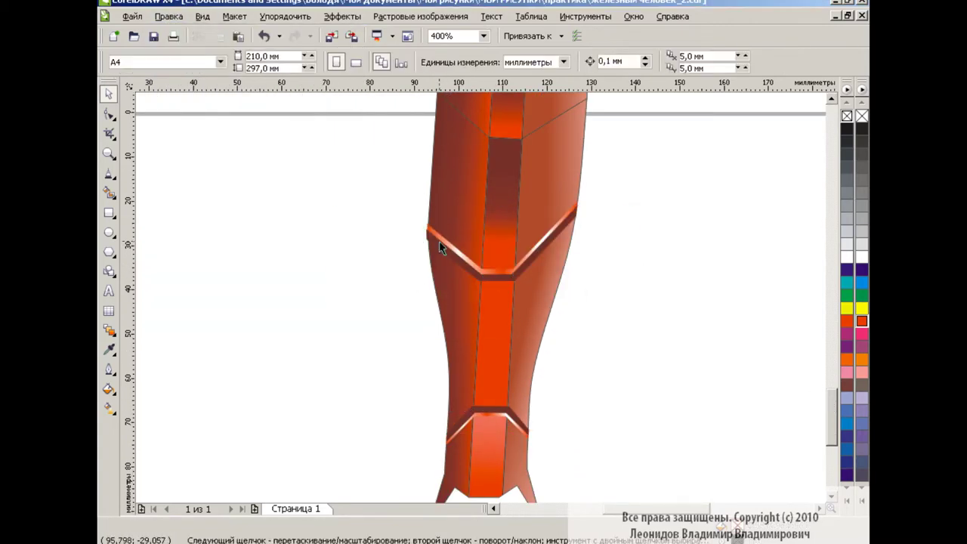
{"action": "scroll", "coordinate": [830, 389], "scroll_direction": "up", "scroll_amount": 2}
{"action": "scroll", "coordinate": [830, 390], "scroll_direction": "up", "scroll_amount": 2}
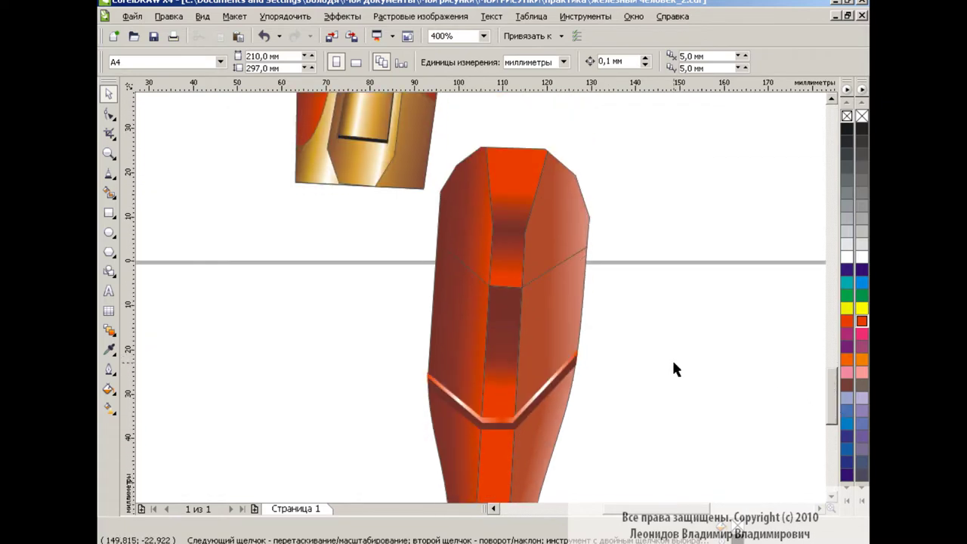
{"action": "left_click", "coordinate": [559, 370]}
{"action": "left_click", "coordinate": [110, 173]}
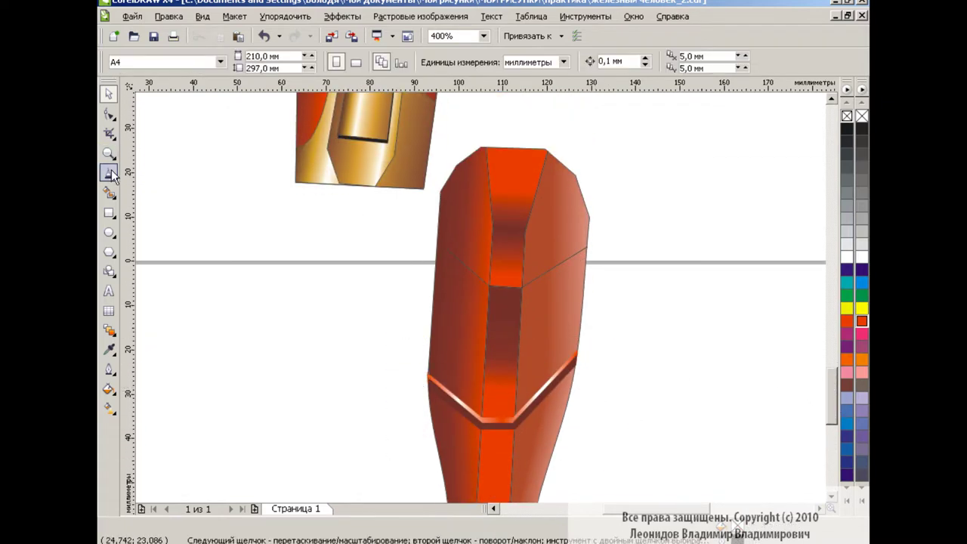
{"action": "left_click", "coordinate": [522, 376]}
Place a copy of the V band higher on the shin, aligning its right end to the edge
{"action": "left_click_drag", "start_coordinate": [468, 408], "coordinate": [476, 276]}
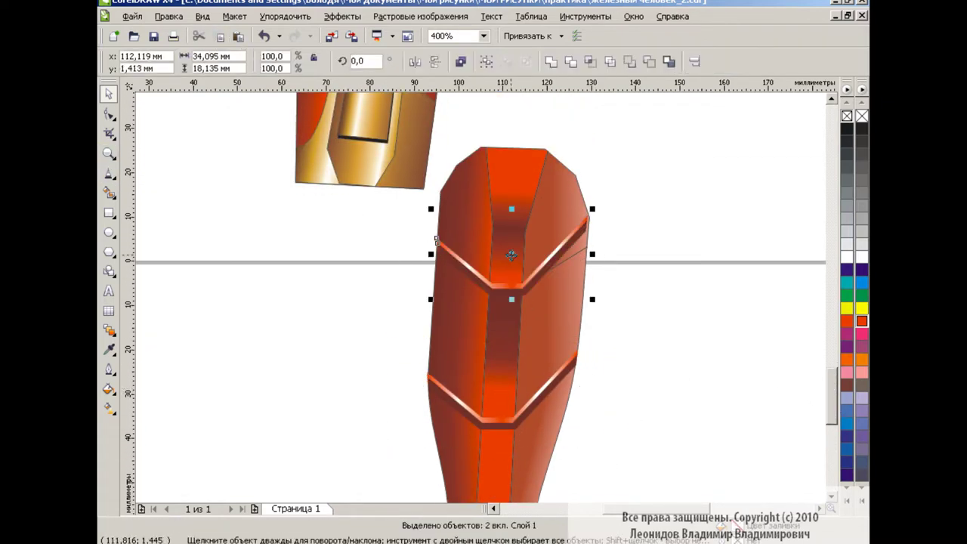
{"action": "key", "text": "F10"}
{"action": "key", "text": "Return"}
{"action": "left_click_drag", "start_coordinate": [731, 121], "coordinate": [723, 150]}
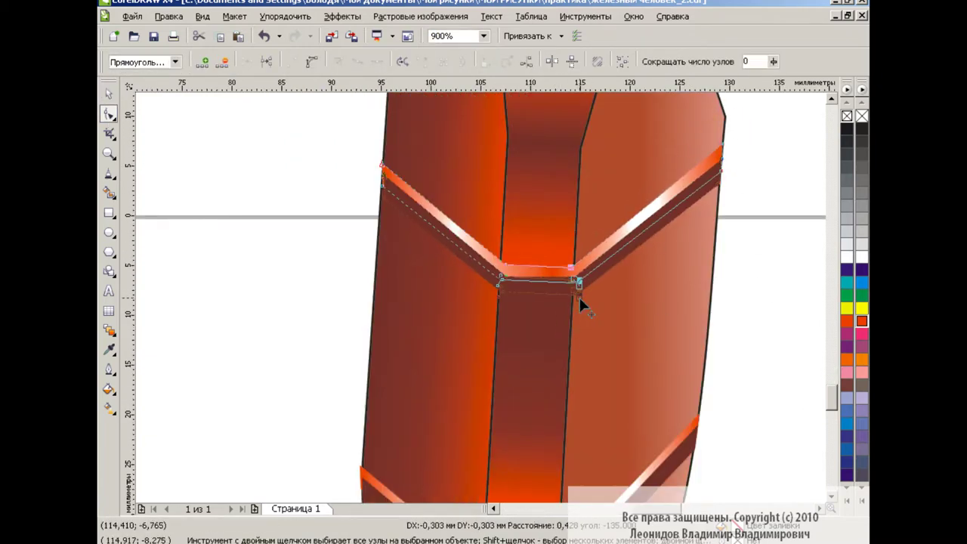
{"action": "key", "text": "space"}
{"action": "key", "text": "space"}
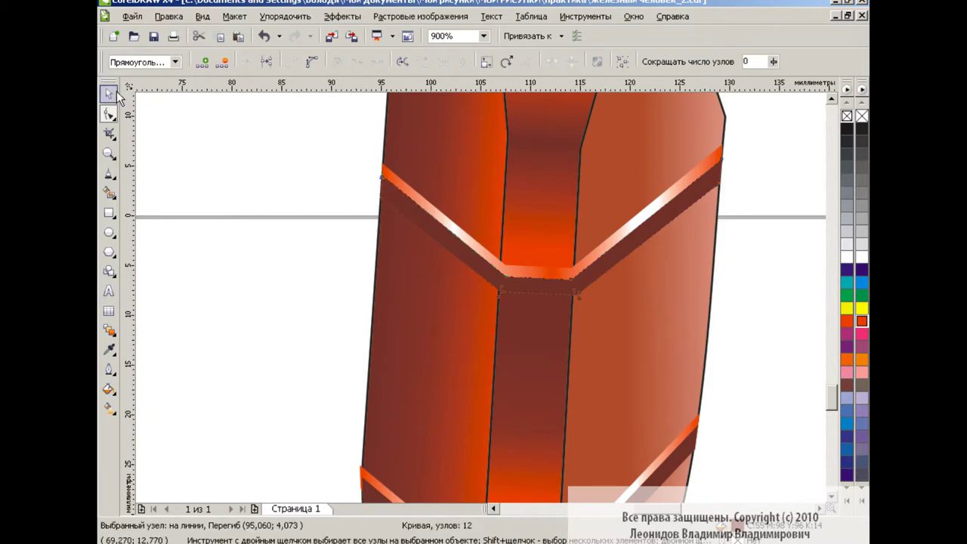
{"action": "key", "text": "space"}
{"action": "left_click", "coordinate": [484, 35]}
{"action": "left_click", "coordinate": [446, 125]}
Move the finished lower leg up beneath the knee and zoom to 400% on the foot
{"action": "left_click_drag", "start_coordinate": [569, 237], "coordinate": [440, 404]}
{"action": "left_click_drag", "start_coordinate": [487, 332], "coordinate": [449, 330]}
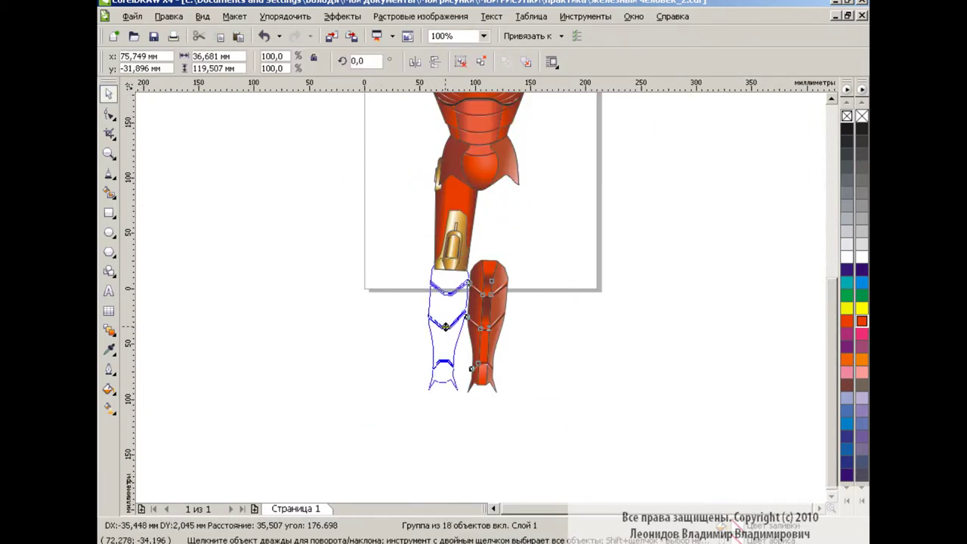
{"action": "left_click", "coordinate": [562, 265]}
{"action": "left_click_drag", "start_coordinate": [836, 343], "coordinate": [807, 334]}
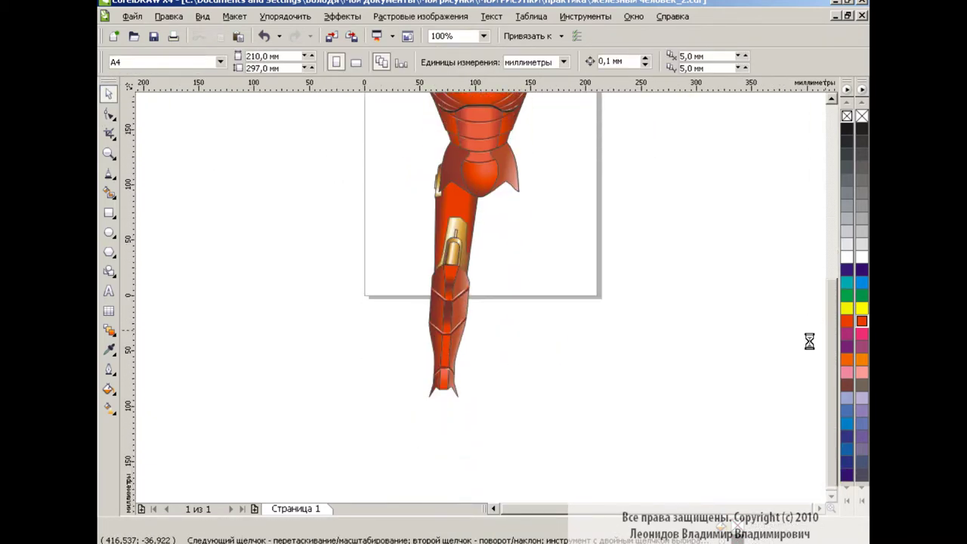
{"action": "left_click", "coordinate": [483, 35]}
{"action": "left_click", "coordinate": [443, 149]}
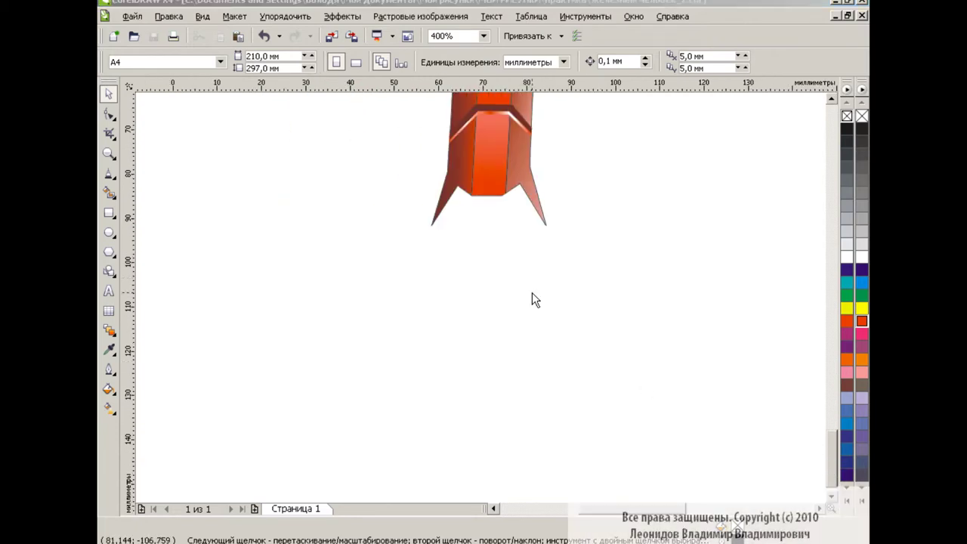
Smart Fill the side panels pink and the middle panel peach below the leg tip
{"action": "key", "text": "F5"}
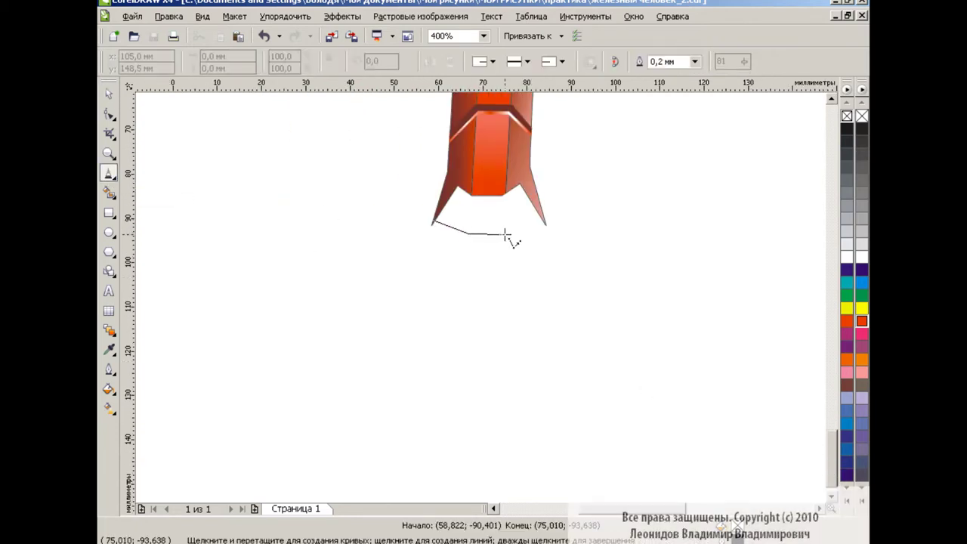
{"action": "double_click", "coordinate": [552, 220]}
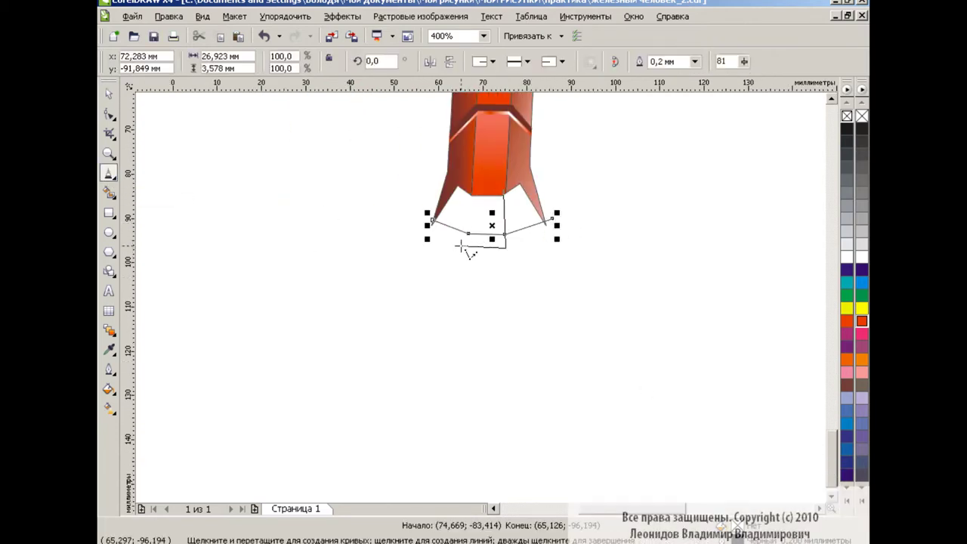
{"action": "left_click", "coordinate": [109, 193]}
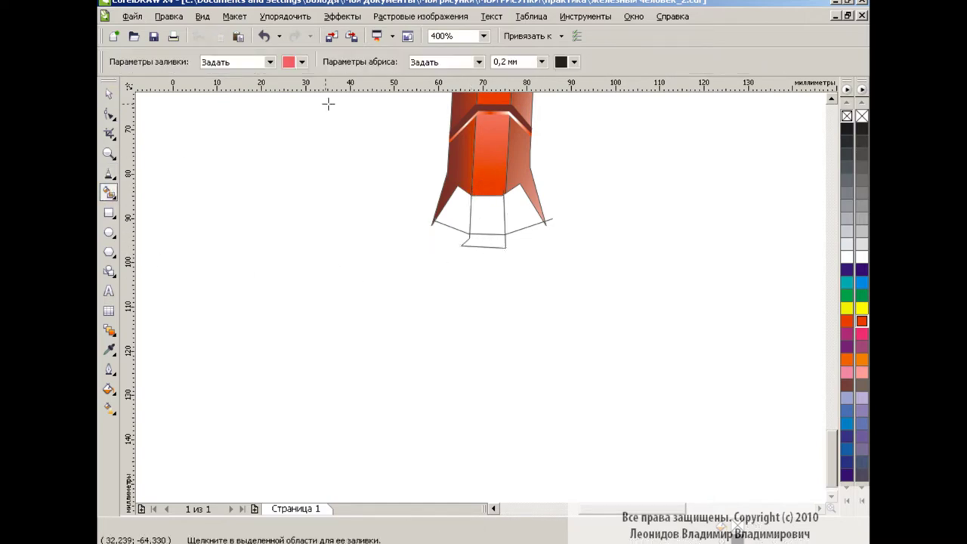
{"action": "left_click", "coordinate": [452, 220]}
{"action": "left_click", "coordinate": [522, 218]}
{"action": "left_click", "coordinate": [300, 62]}
{"action": "left_click", "coordinate": [300, 100]}
{"action": "left_click", "coordinate": [487, 214]}
{"action": "key", "text": "space"}
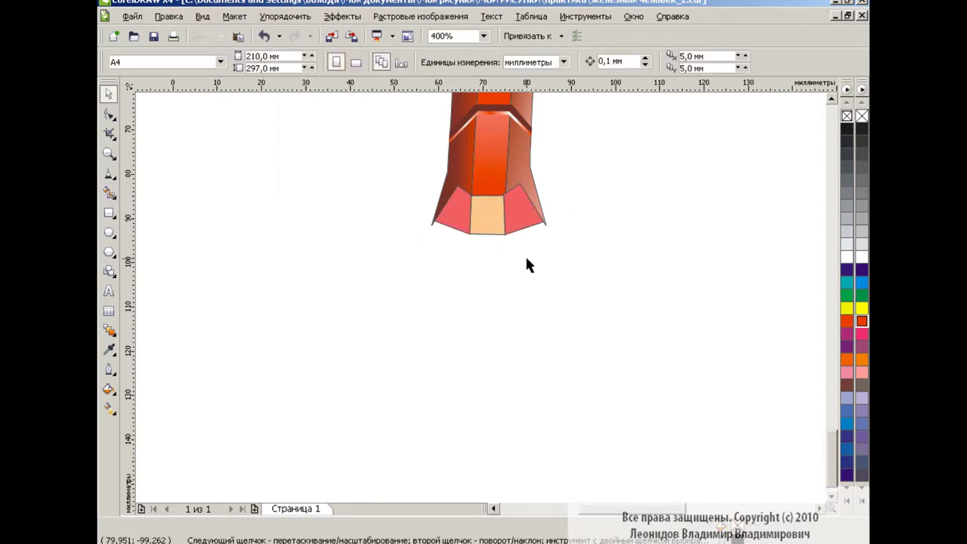
Draw the foot outline with the Polyline tool and nudge it slightly left
{"action": "key", "text": "F5"}
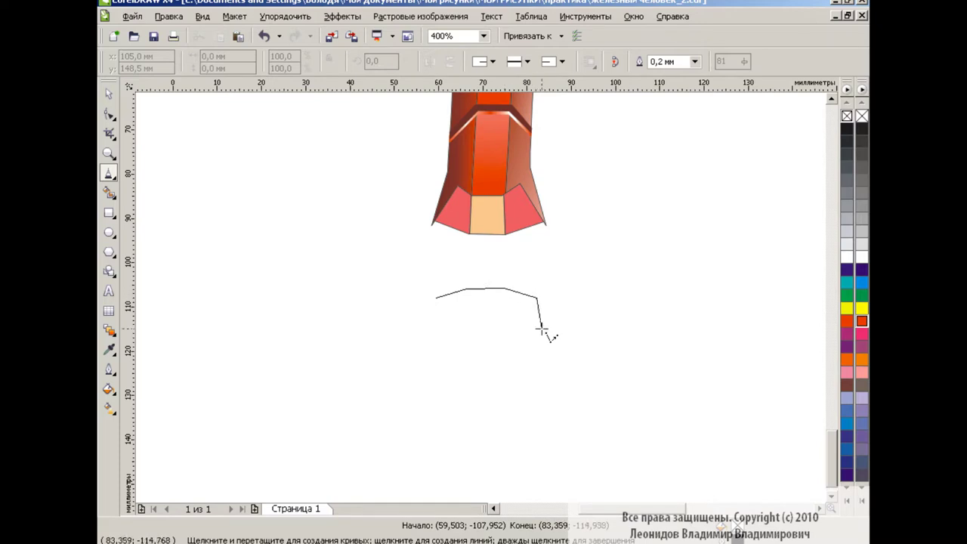
{"action": "left_click", "coordinate": [435, 342]}
{"action": "key", "text": "F10"}
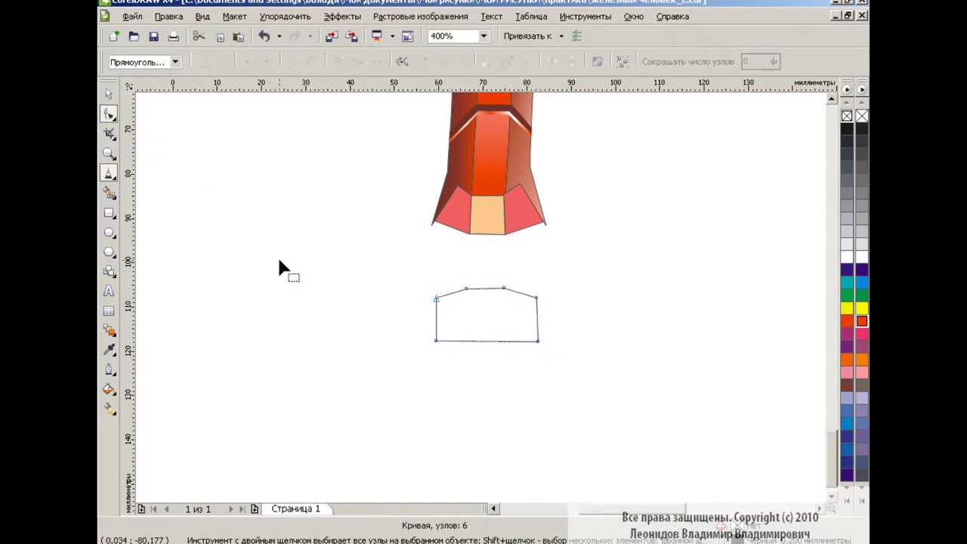
{"action": "left_click", "coordinate": [538, 342]}
{"action": "key", "text": "space"}
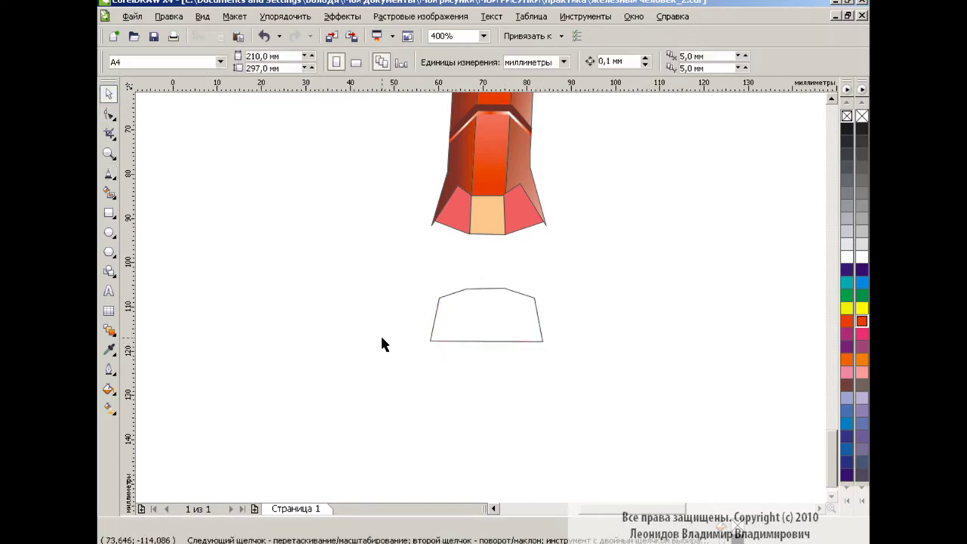
{"action": "key", "text": "Left"}
Draw the dividing lines and right edge line splitting the foot into strips
{"action": "key", "text": "F5"}
{"action": "left_click", "coordinate": [475, 225]}
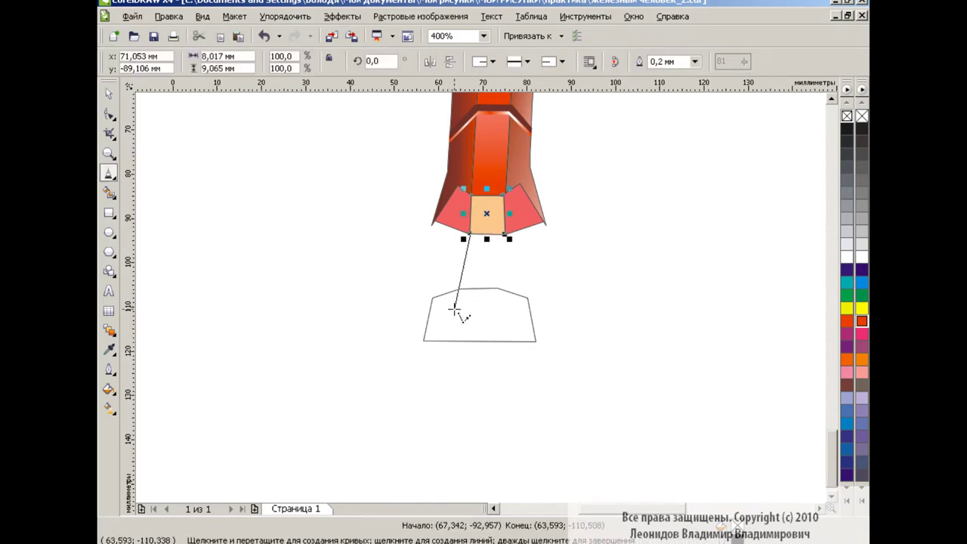
{"action": "left_click", "coordinate": [450, 312]}
{"action": "left_click", "coordinate": [427, 325]}
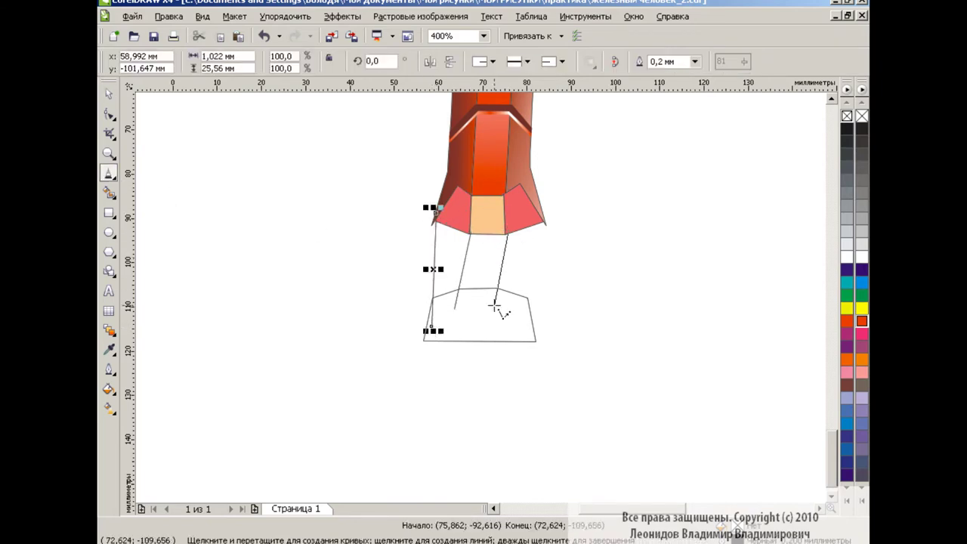
{"action": "left_click", "coordinate": [494, 305]}
{"action": "left_click", "coordinate": [518, 325]}
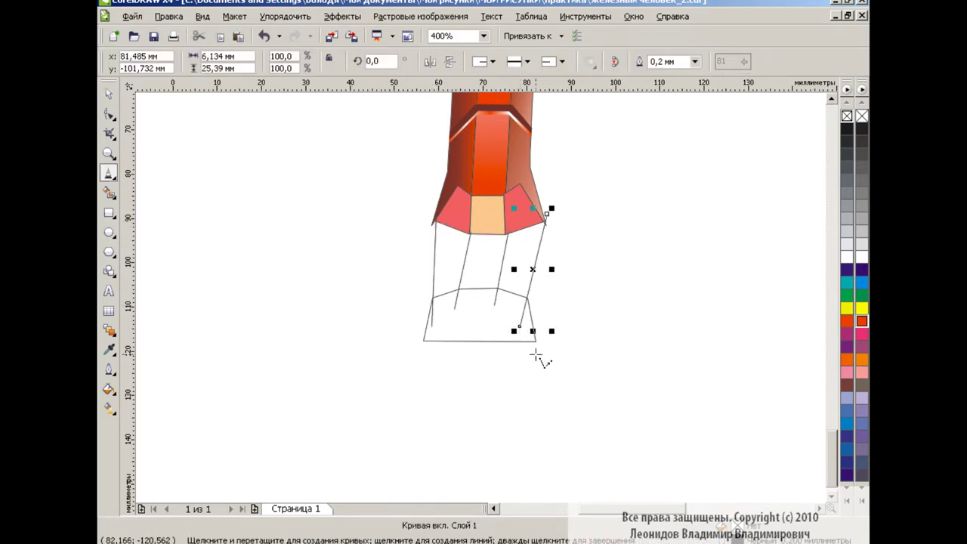
{"action": "left_click", "coordinate": [549, 197]}
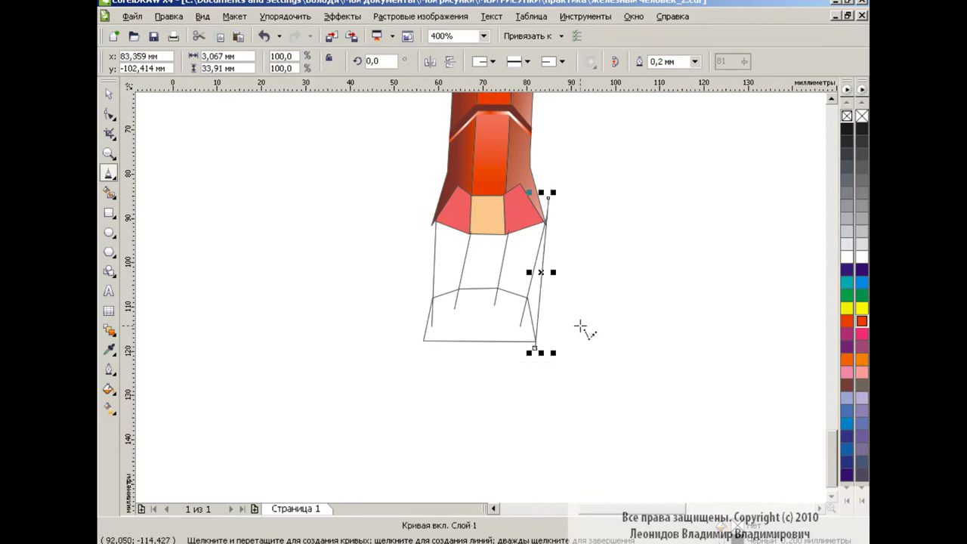
{"action": "key", "text": "space"}
{"action": "left_click", "coordinate": [336, 302]}
Smart Fill the left and right foot strips peach, undoing one mistaken fill
{"action": "left_click", "coordinate": [108, 194]}
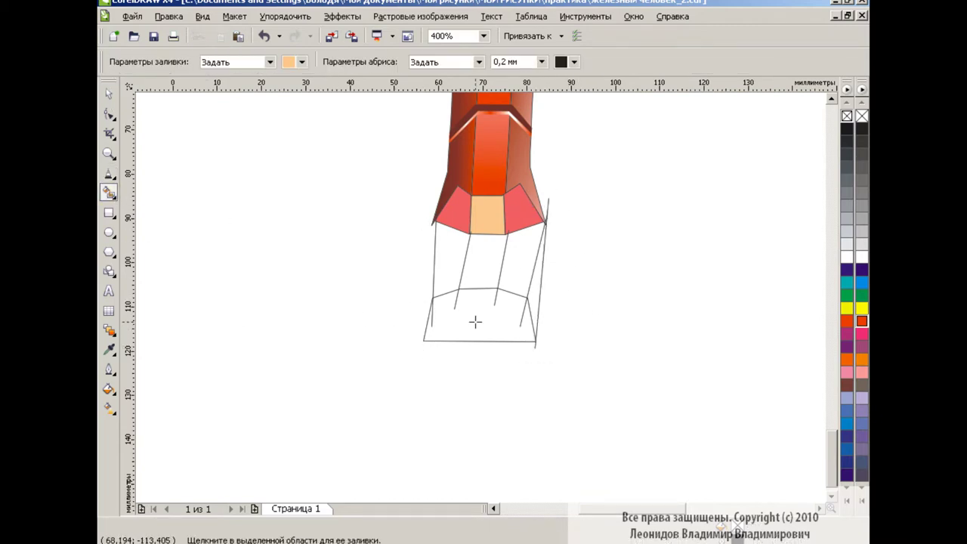
{"action": "left_click", "coordinate": [473, 319]}
{"action": "key", "text": "ctrl+z"}
{"action": "left_click", "coordinate": [109, 114]}
{"action": "left_click", "coordinate": [533, 340]}
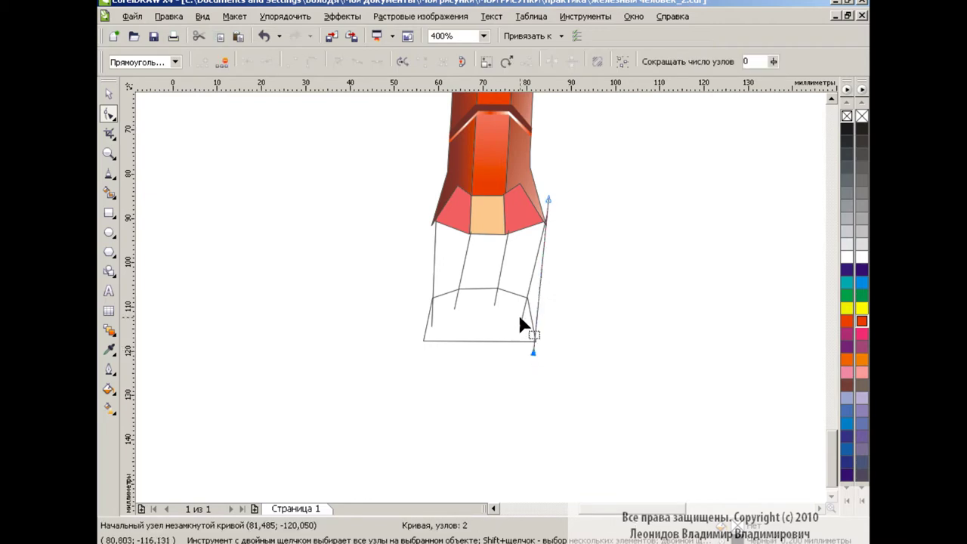
{"action": "left_click", "coordinate": [109, 194]}
{"action": "left_click", "coordinate": [452, 257]}
Fill the two middle foot strips yellow
{"action": "left_click", "coordinate": [301, 62]}
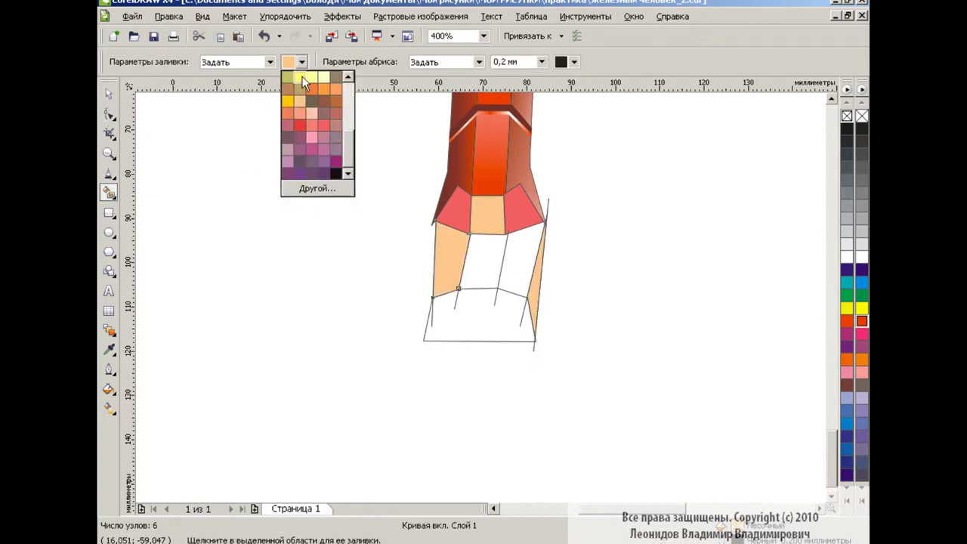
{"action": "left_click", "coordinate": [304, 98]}
{"action": "left_click", "coordinate": [484, 260]}
{"action": "left_click", "coordinate": [521, 255]}
{"action": "key", "text": "space"}
{"action": "left_click", "coordinate": [521, 323]}
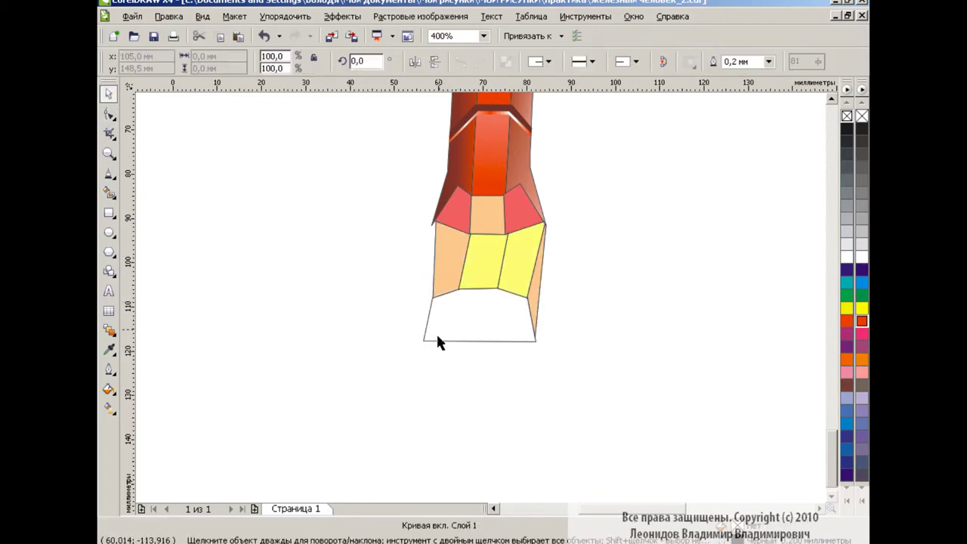
{"action": "left_click", "coordinate": [528, 341]}
Fill the middle peach panel and left pink panel with the orange-red armour gradient
{"action": "left_click", "coordinate": [326, 341]}
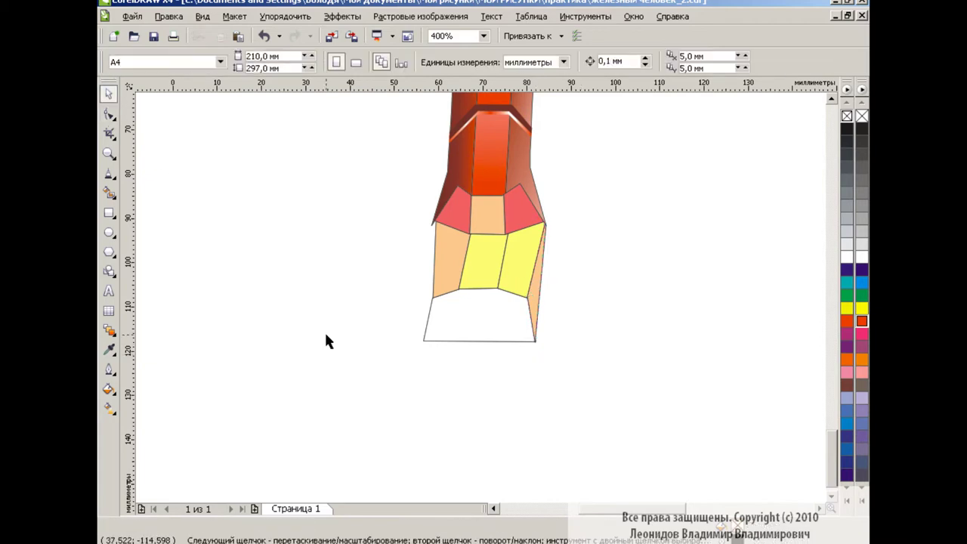
{"action": "left_click", "coordinate": [487, 215]}
{"action": "left_click", "coordinate": [847, 321]}
{"action": "left_click", "coordinate": [460, 212]}
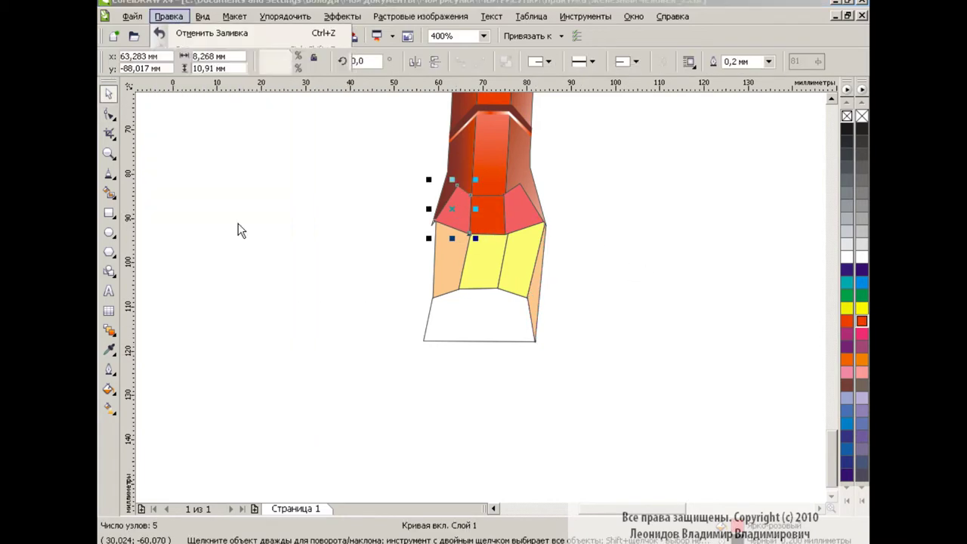
{"action": "key", "text": "ctrl+shift+a"}
{"action": "key", "text": "Return"}
{"action": "left_click", "coordinate": [461, 150]}
{"action": "key", "text": "g"}
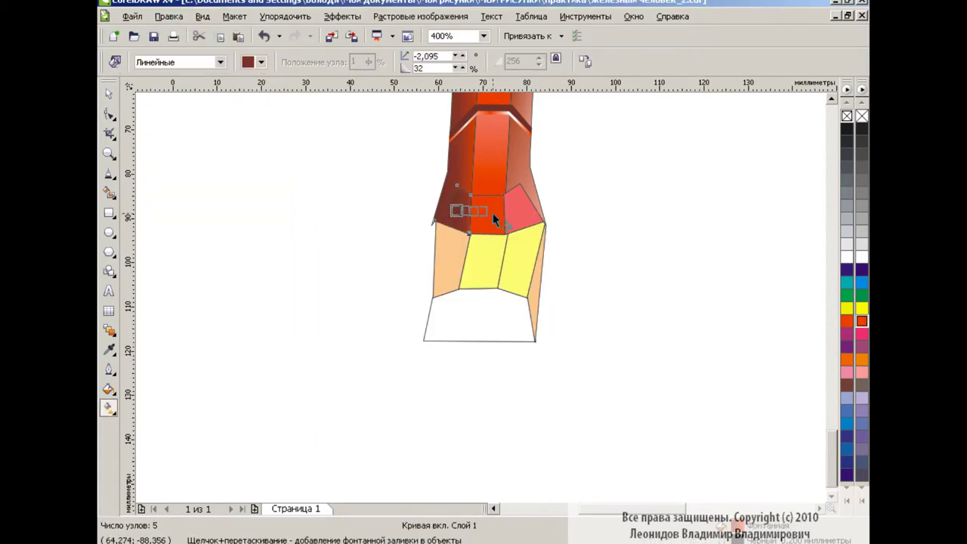
Change the left panel's gradient colour to a darker red
{"action": "left_click", "coordinate": [358, 259]}
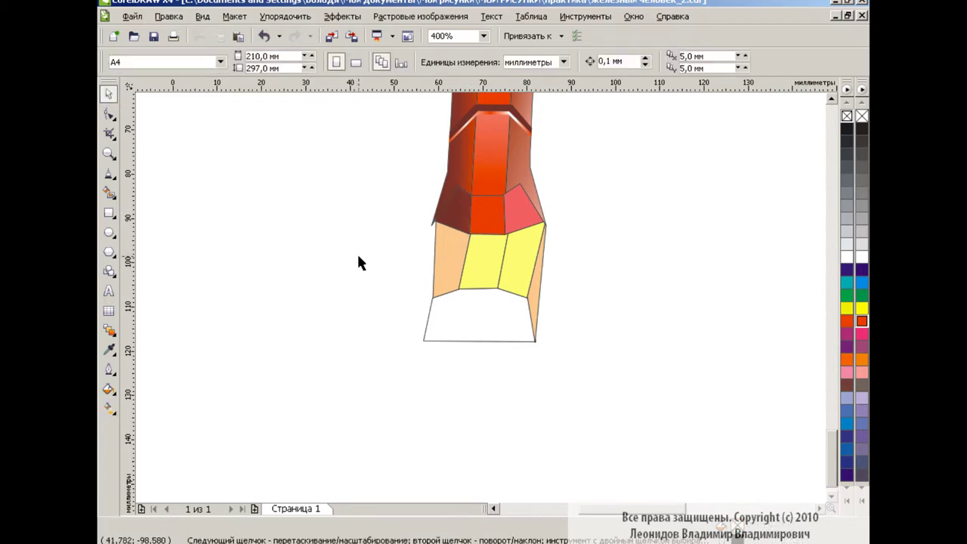
{"action": "left_click", "coordinate": [459, 204]}
{"action": "left_click", "coordinate": [260, 62]}
{"action": "left_click", "coordinate": [272, 188]}
{"action": "left_click", "coordinate": [388, 320]}
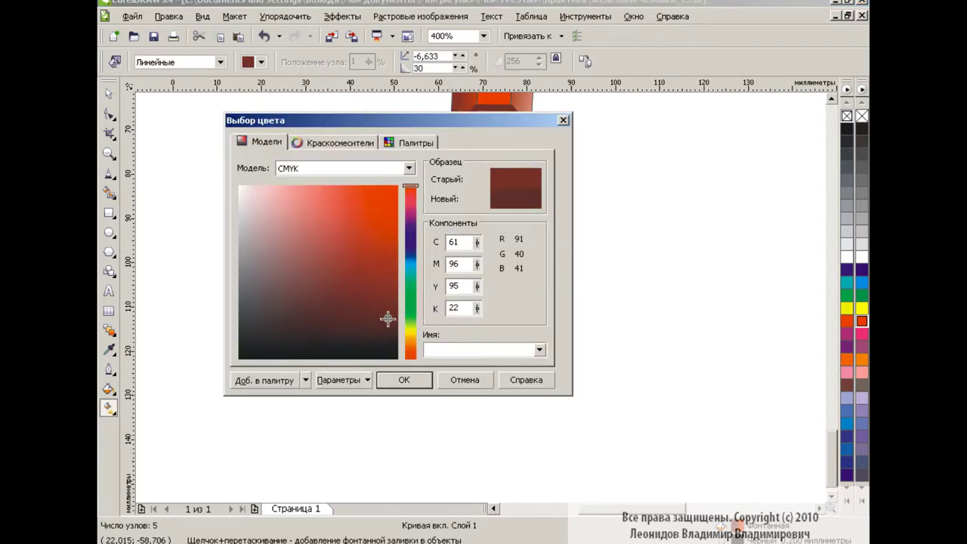
{"action": "left_click", "coordinate": [404, 379]}
{"action": "key", "text": "space"}
Copy the armour gradient onto the left peach strip with Copy Properties From
{"action": "left_click", "coordinate": [444, 253]}
{"action": "left_click", "coordinate": [168, 15]}
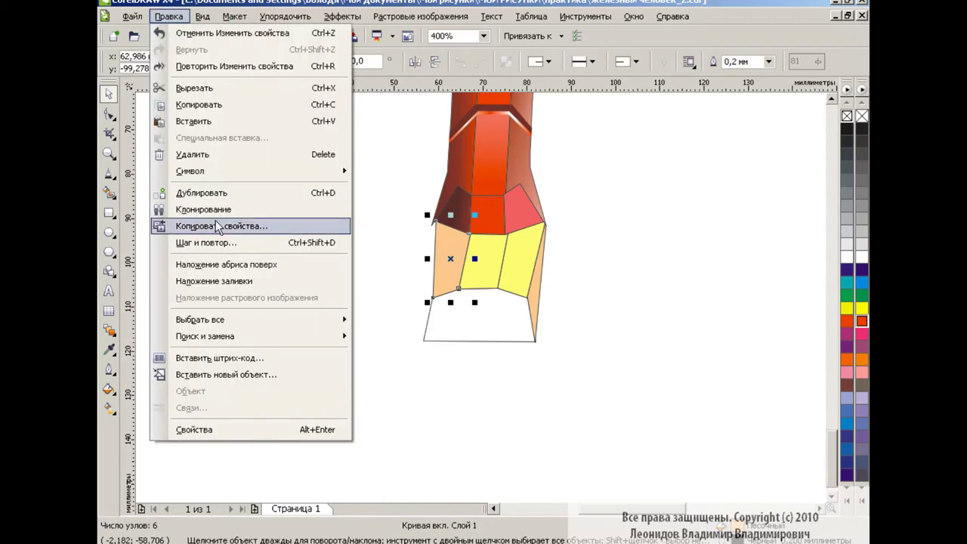
{"action": "left_click", "coordinate": [249, 222]}
{"action": "left_click", "coordinate": [492, 156]}
{"action": "key", "text": "g"}
{"action": "key", "text": "space"}
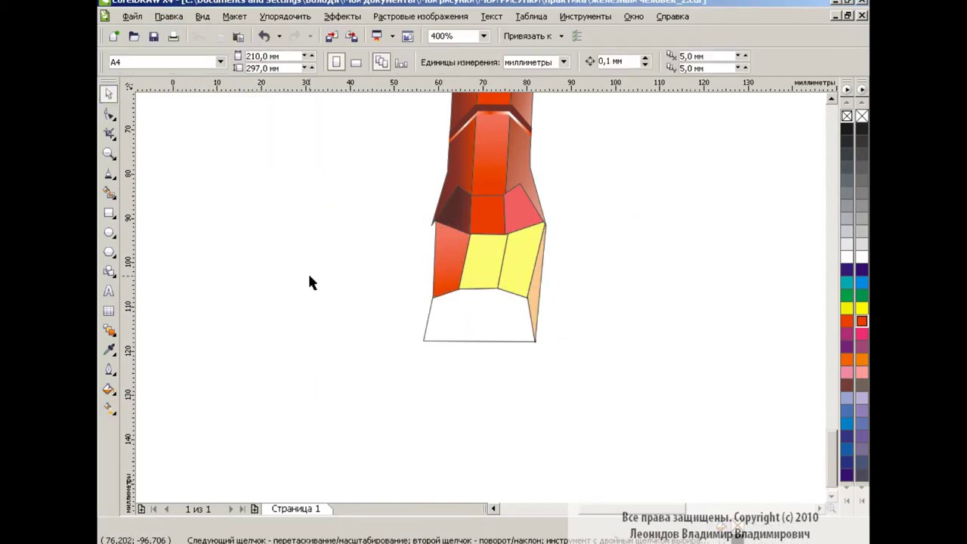
Give both yellow strips the red gradient, tilting the first strip's gradient direction
{"action": "left_click", "coordinate": [481, 265]}
{"action": "left_click", "coordinate": [169, 16]}
{"action": "left_click", "coordinate": [194, 189]}
{"action": "key", "text": "g"}
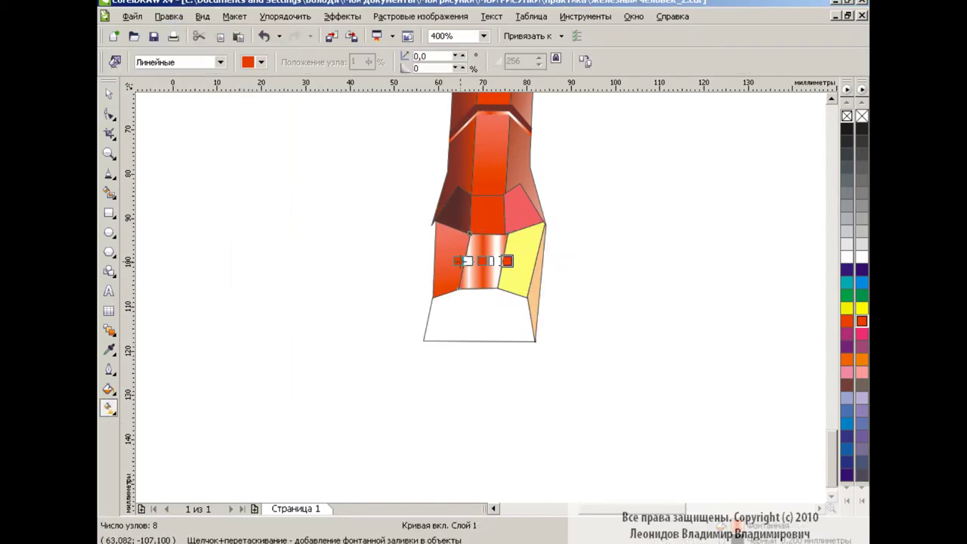
{"action": "mouse_move", "coordinate": [500, 260]}
{"action": "left_mouse_down"}
{"action": "mouse_move", "coordinate": [529, 272]}
{"action": "mouse_move", "coordinate": [512, 232]}
{"action": "left_mouse_up"}
{"action": "key", "text": "space"}
{"action": "left_click", "coordinate": [528, 257]}
{"action": "key", "text": "space"}
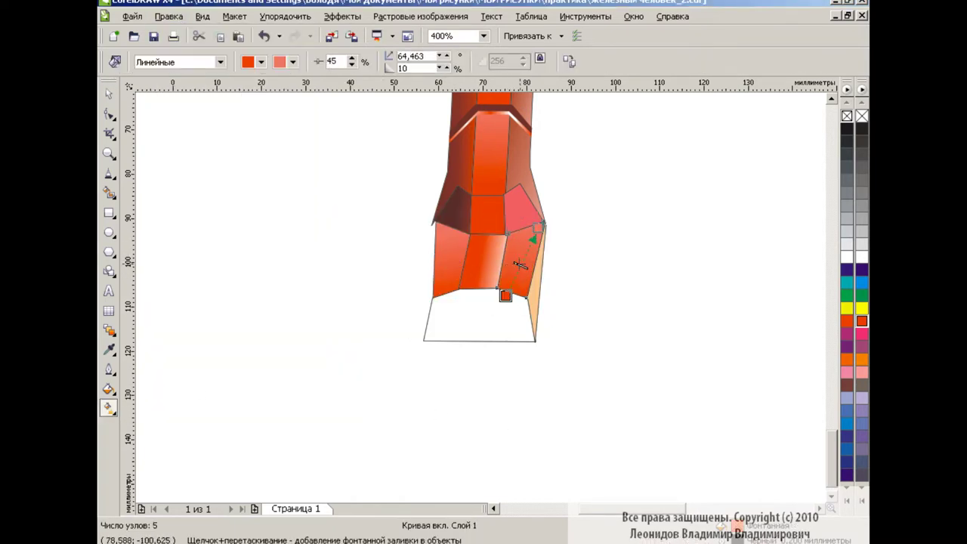
{"action": "key", "text": "space"}
Fill the white base red-orange and copy the neighbouring strip's gradient onto the thin right strip
{"action": "left_click", "coordinate": [476, 317]}
{"action": "left_click", "coordinate": [861, 321]}
{"action": "left_click", "coordinate": [536, 292]}
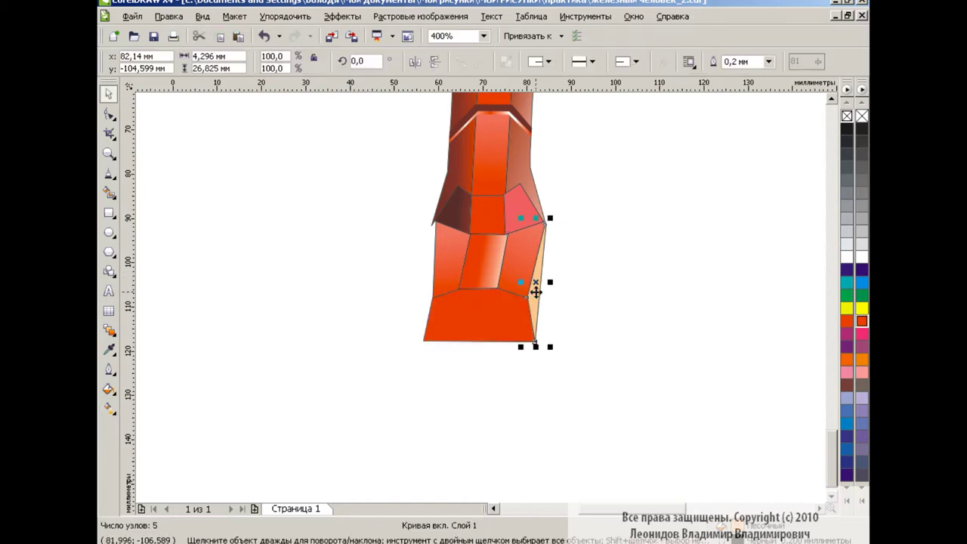
{"action": "key", "text": "ctrl+shift+a"}
{"action": "left_click", "coordinate": [521, 298]}
{"action": "left_click", "coordinate": [516, 265]}
{"action": "left_click", "coordinate": [538, 287]}
{"action": "key", "text": "g"}
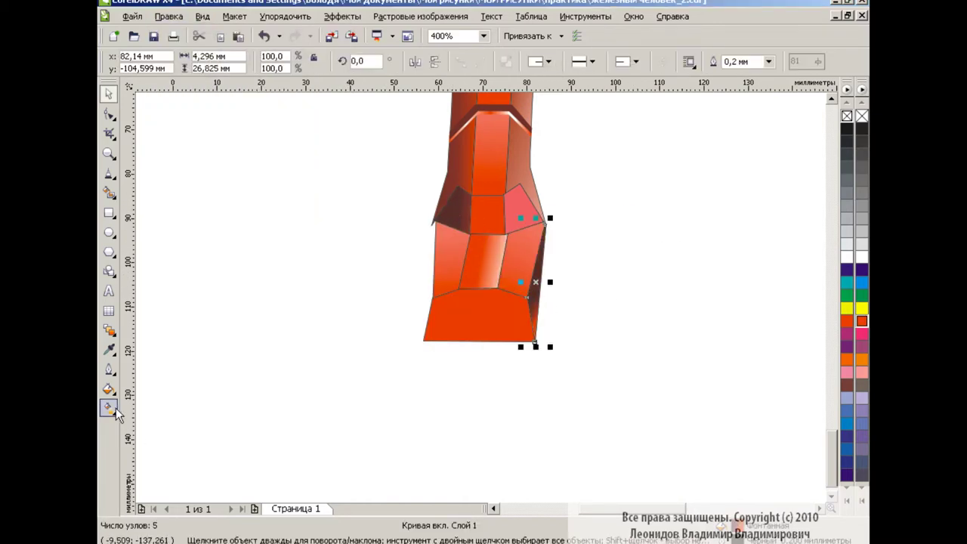
{"action": "key", "text": "space"}
Copy the orange gradient onto the pink panel above
{"action": "left_click", "coordinate": [521, 208]}
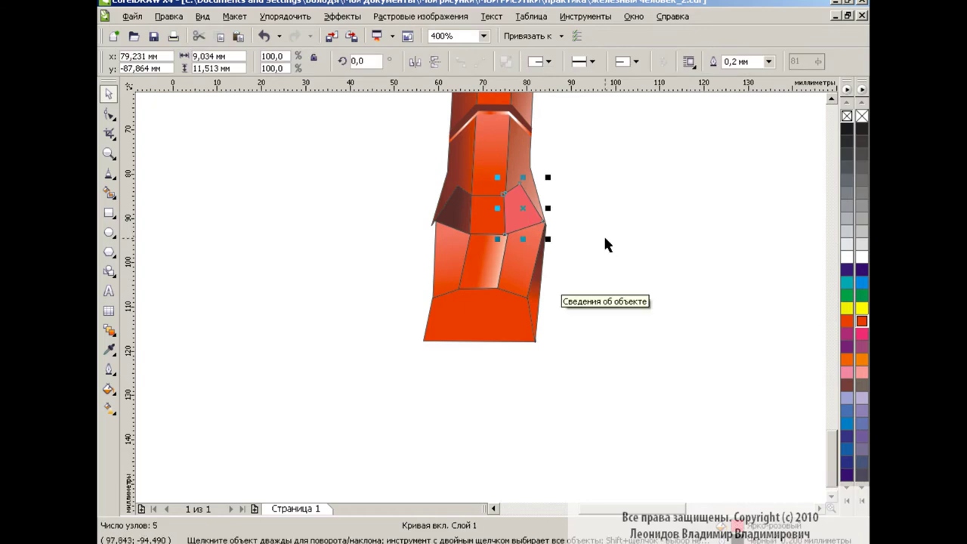
{"action": "left_click", "coordinate": [169, 16]}
{"action": "left_click", "coordinate": [248, 218]}
{"action": "left_click", "coordinate": [485, 264]}
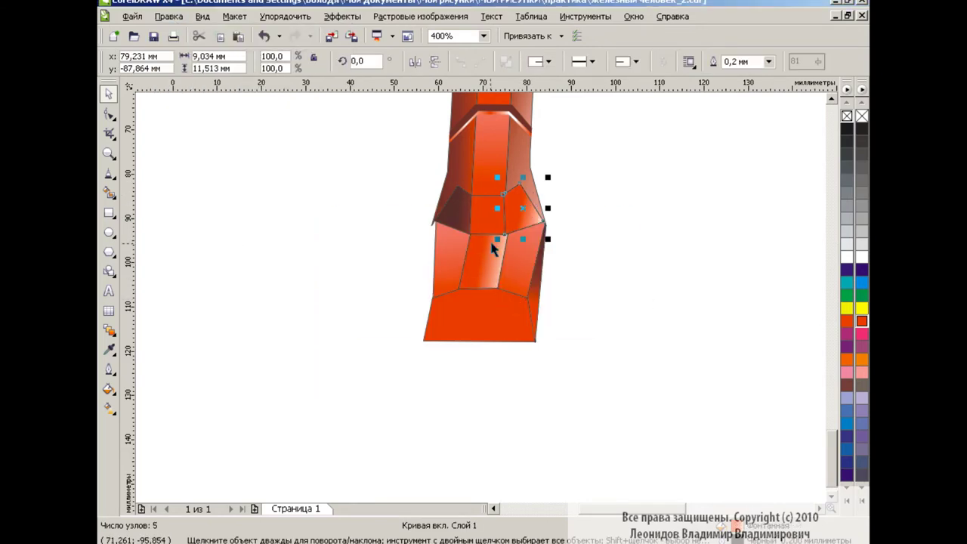
{"action": "left_click", "coordinate": [116, 412]}
{"action": "key", "text": "space"}
Zoom out over the leg, then zoom back in and select the red foot base piece
{"action": "left_click", "coordinate": [588, 220]}
{"action": "scroll", "coordinate": [589, 220], "scroll_direction": "down", "scroll_amount": 1}
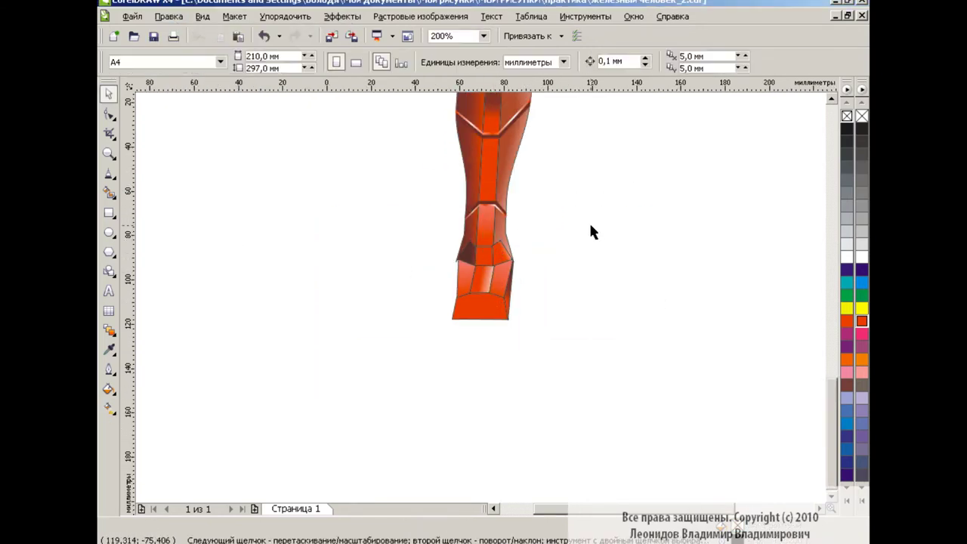
{"action": "left_click", "coordinate": [484, 35]}
{"action": "left_click", "coordinate": [453, 123]}
{"action": "left_click_drag", "start_coordinate": [594, 195], "coordinate": [410, 362]}
{"action": "left_click", "coordinate": [567, 287]}
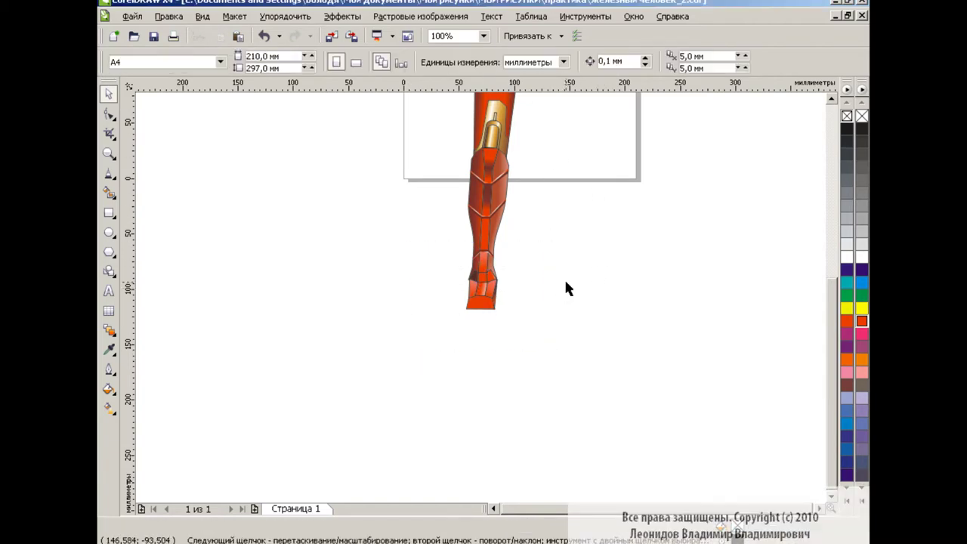
{"action": "left_click", "coordinate": [571, 289]}
{"action": "left_click", "coordinate": [487, 311]}
{"action": "left_click", "coordinate": [483, 36]}
{"action": "left_click", "coordinate": [453, 160]}
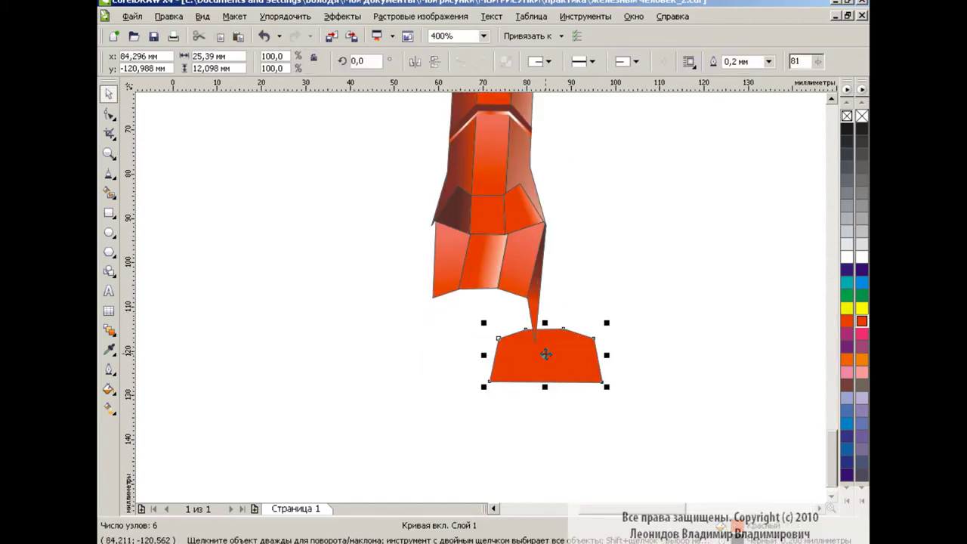
{"action": "left_click", "coordinate": [474, 310]}
Give the foot base a custom fountain fill with a red stop at 76%, then select the whole leg
{"action": "key", "text": "F11"}
{"action": "left_click", "coordinate": [419, 262]}
{"action": "double_click", "coordinate": [467, 305]}
{"action": "left_click", "coordinate": [573, 343]}
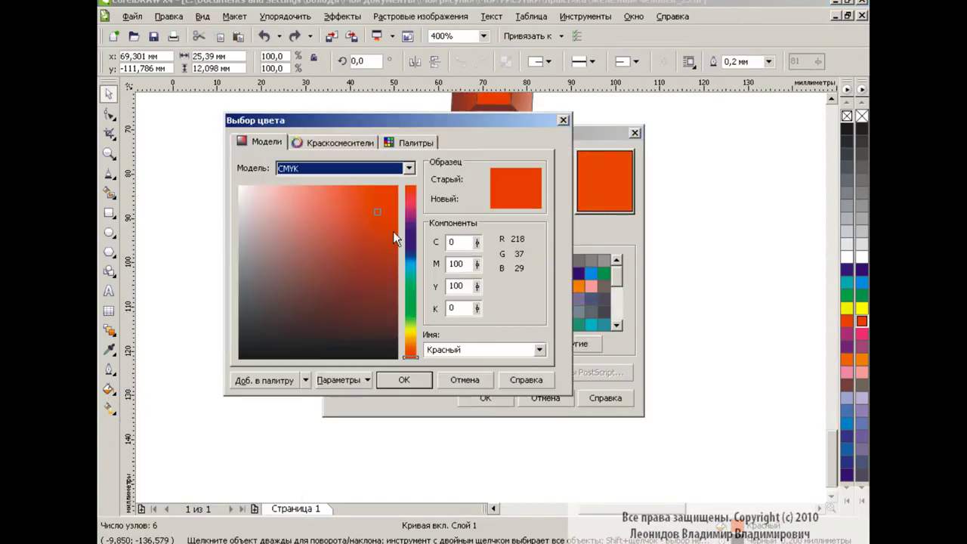
{"action": "left_click", "coordinate": [403, 438]}
{"action": "left_click", "coordinate": [542, 285]}
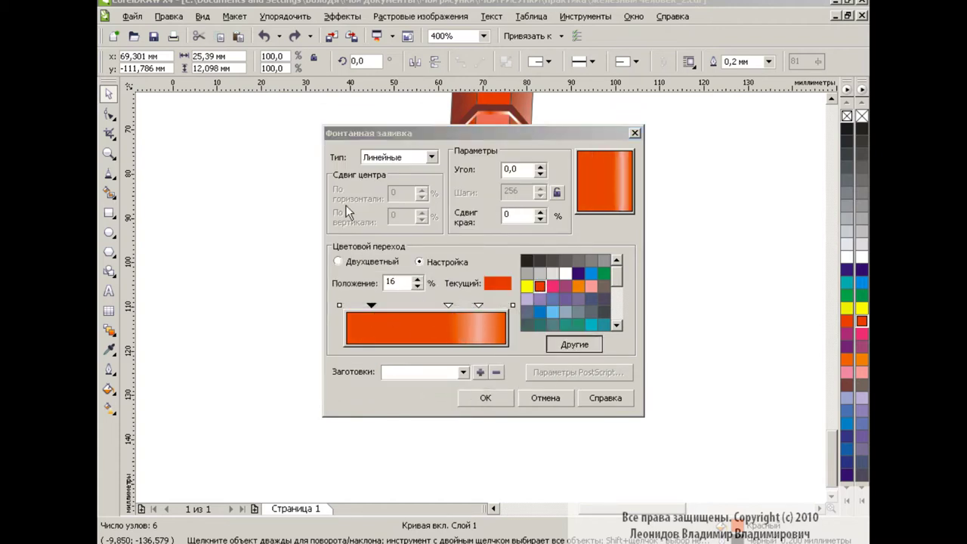
{"action": "left_click", "coordinate": [485, 398]}
{"action": "key", "text": "F3"}
{"action": "left_click", "coordinate": [479, 287]}
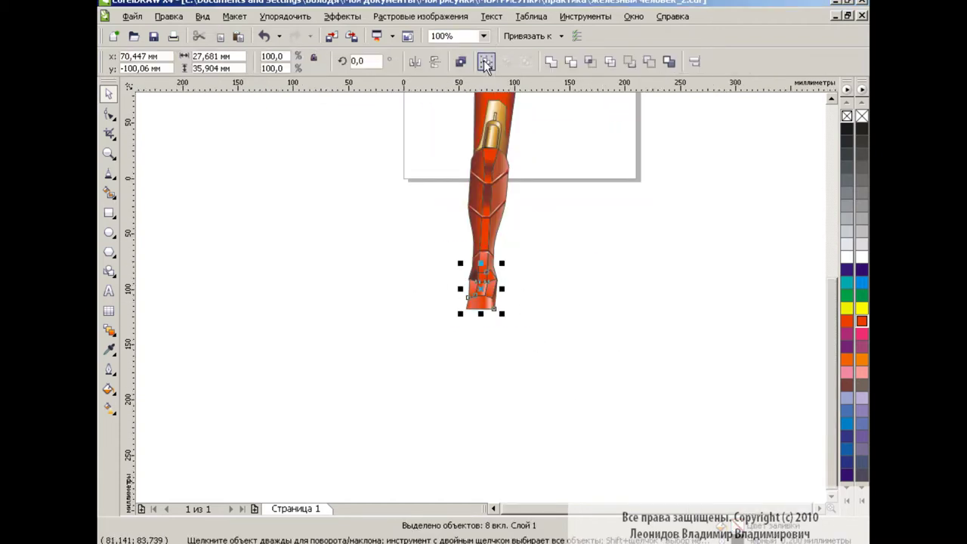
{"action": "left_click", "coordinate": [475, 216], "text": "shift"}
Group the whole leg and drag a mirrored copy across as the second leg
{"action": "key", "text": "ctrl+g"}
{"action": "left_click_drag", "start_coordinate": [827, 381], "coordinate": [827, 346]}
{"action": "left_click", "coordinate": [483, 249], "text": "shift"}
{"action": "key", "text": "ctrl+g"}
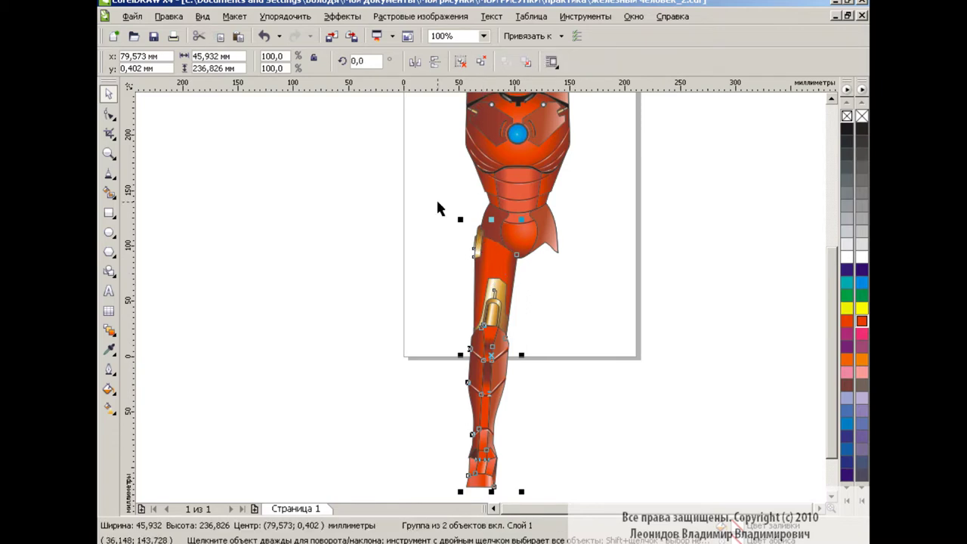
{"action": "left_click_drag", "start_coordinate": [460, 354], "coordinate": [582, 355]}
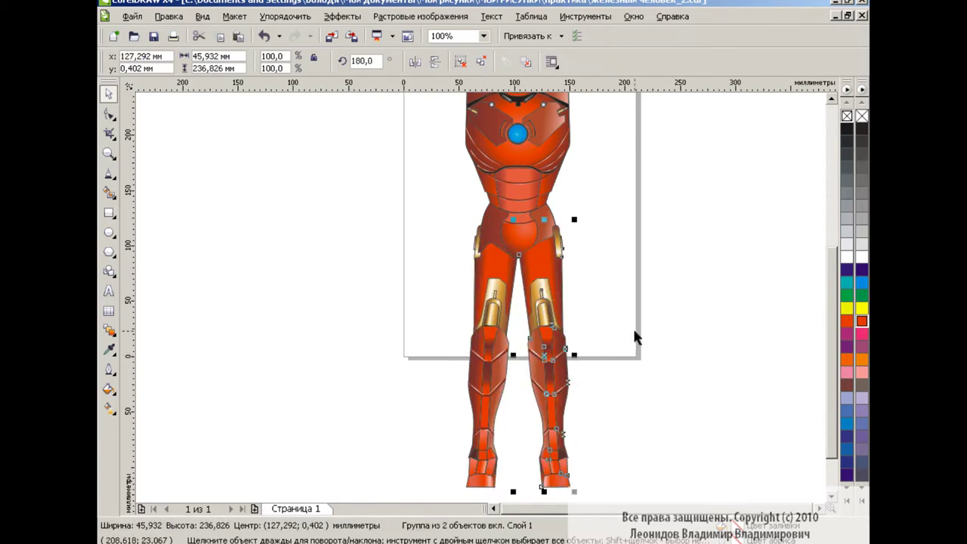
{"action": "left_click", "coordinate": [615, 302]}
Zoom to 100% and check the complete figure by selecting it
{"action": "key", "text": "F3"}
{"action": "left_click_drag", "start_coordinate": [627, 423], "coordinate": [627, 423]}
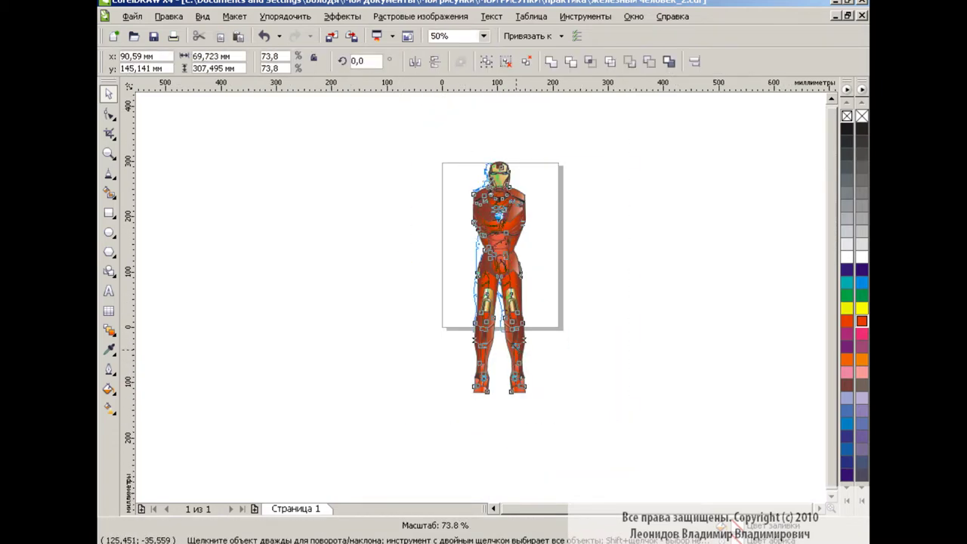
{"action": "left_click", "coordinate": [484, 36]}
{"action": "left_click", "coordinate": [460, 120]}
{"action": "scroll", "coordinate": [823, 341], "scroll_direction": "up", "scroll_amount": 1}
{"action": "left_click", "coordinate": [824, 341]}
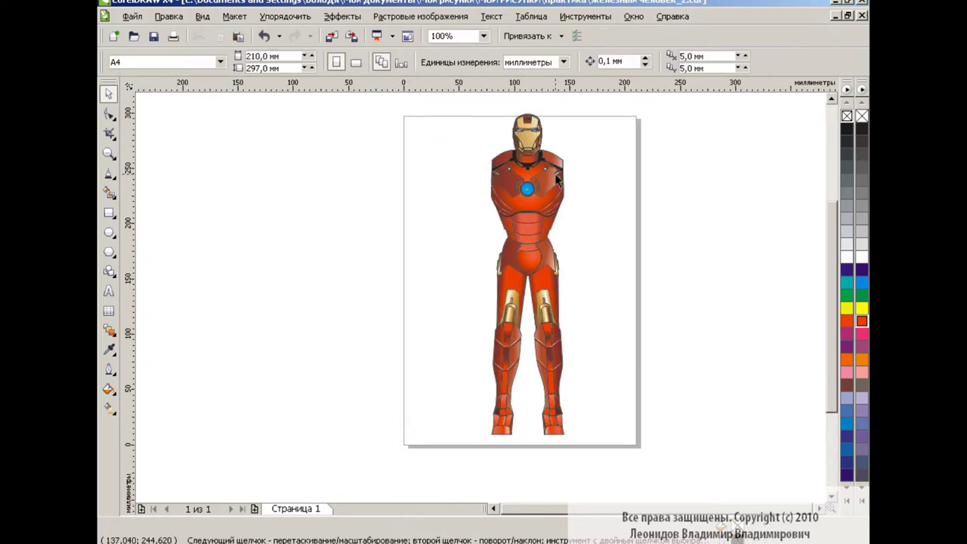
{"action": "left_click_drag", "start_coordinate": [438, 102], "coordinate": [660, 466]}
{"action": "left_click", "coordinate": [618, 250]}
At 400% zoom, redraw the right thigh's gradient to run nearly horizontally
{"action": "left_click", "coordinate": [483, 36]}
{"action": "left_click", "coordinate": [466, 147]}
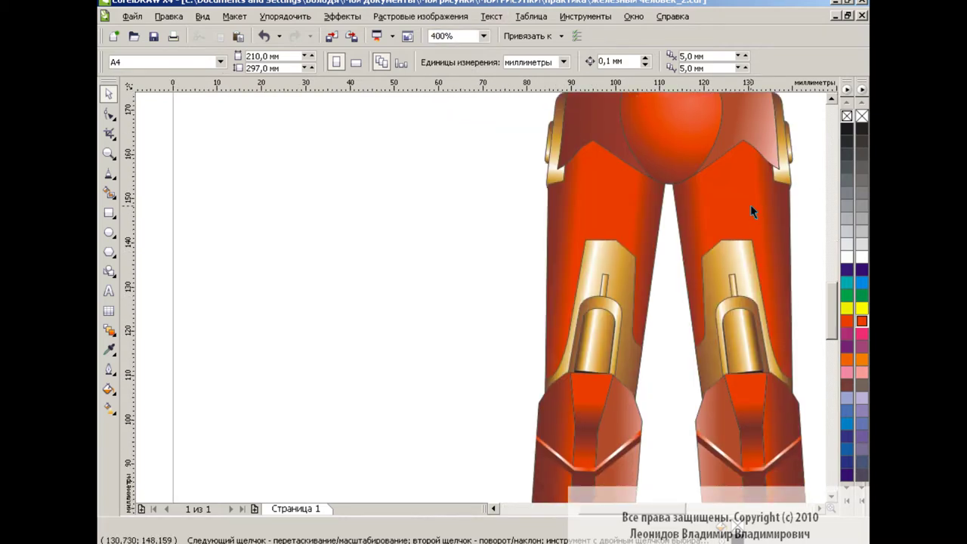
{"action": "left_click", "coordinate": [750, 211]}
{"action": "left_click", "coordinate": [750, 211], "text": "ctrl"}
{"action": "key", "text": "F11"}
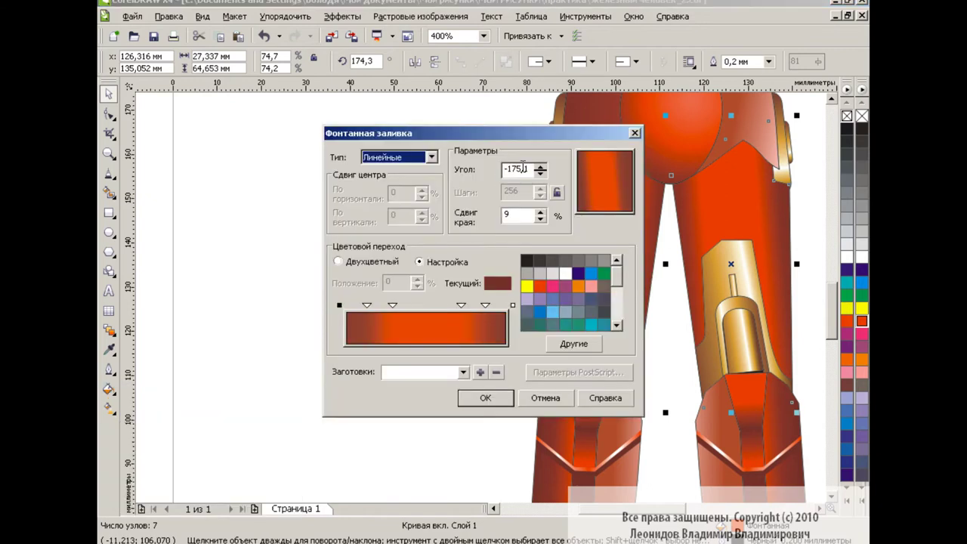
{"action": "key", "text": "Return"}
{"action": "key", "text": "g"}
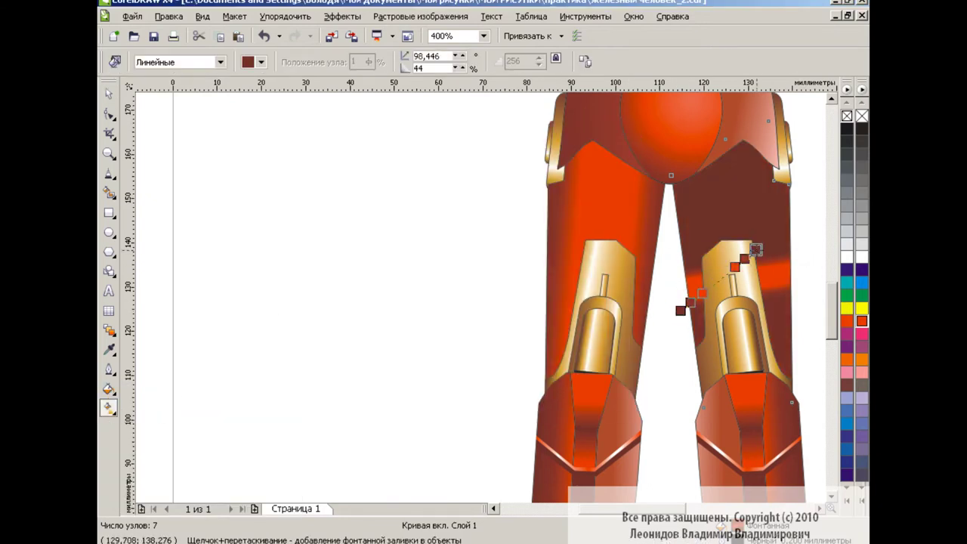
{"action": "left_click_drag", "start_coordinate": [694, 283], "coordinate": [807, 258]}
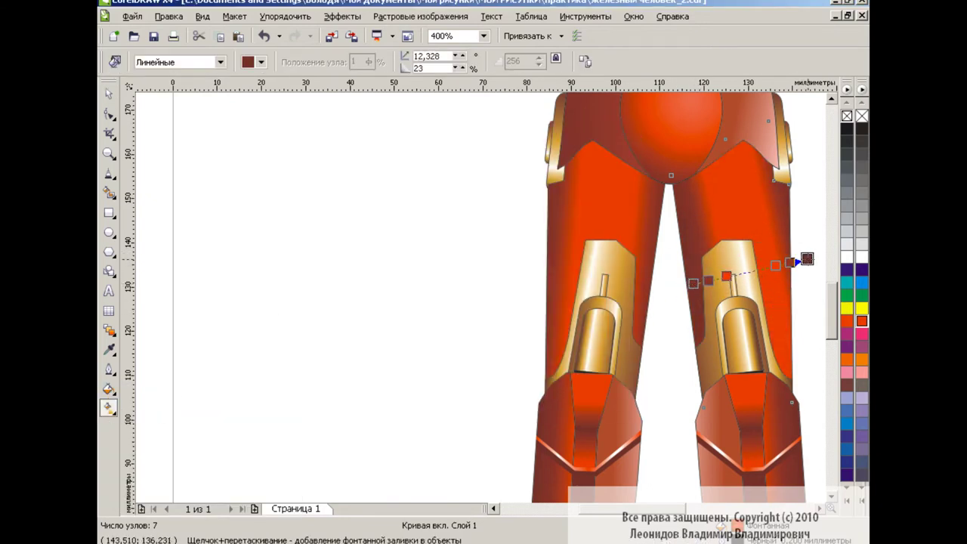
Zoom out and select all pieces of the whole figure
{"action": "left_click", "coordinate": [110, 94]}
{"action": "left_click", "coordinate": [745, 414]}
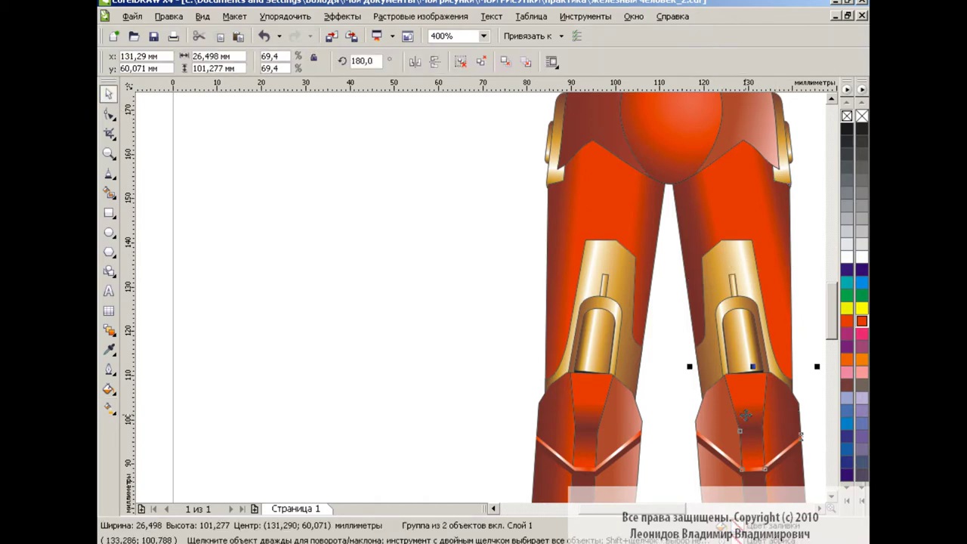
{"action": "left_click", "coordinate": [668, 412]}
{"action": "scroll", "coordinate": [679, 302], "scroll_direction": "up", "scroll_amount": 3}
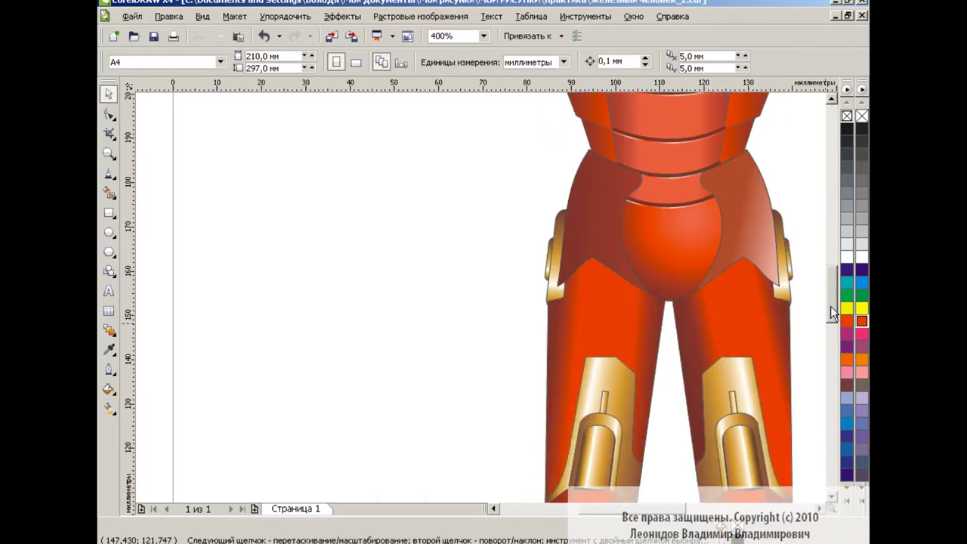
{"action": "left_click", "coordinate": [484, 35]}
{"action": "left_click", "coordinate": [453, 128]}
{"action": "left_click_drag", "start_coordinate": [601, 123], "coordinate": [431, 478]}
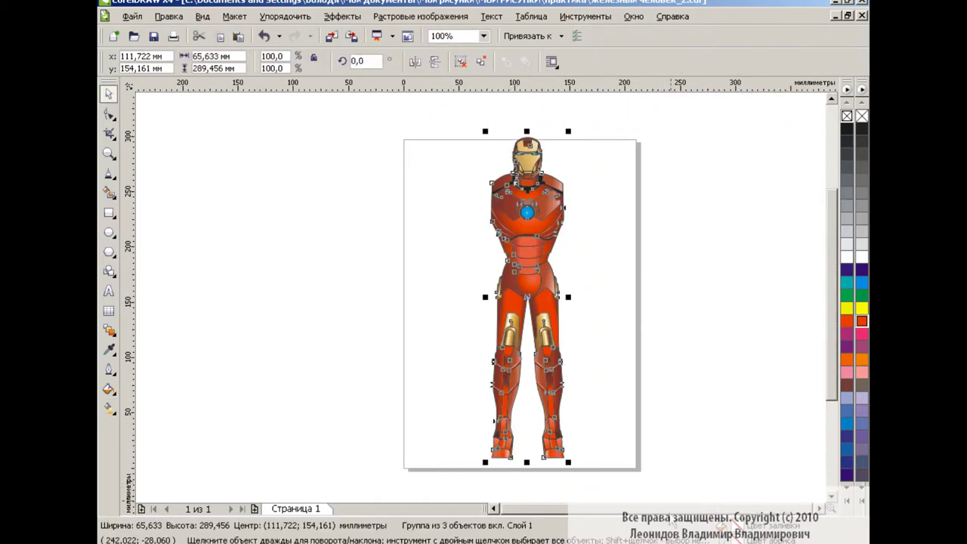
Zoom in to 400% on the torso's left shoulder area
{"action": "left_click", "coordinate": [684, 312]}
{"action": "left_click", "coordinate": [483, 36]}
{"action": "left_click", "coordinate": [439, 139]}
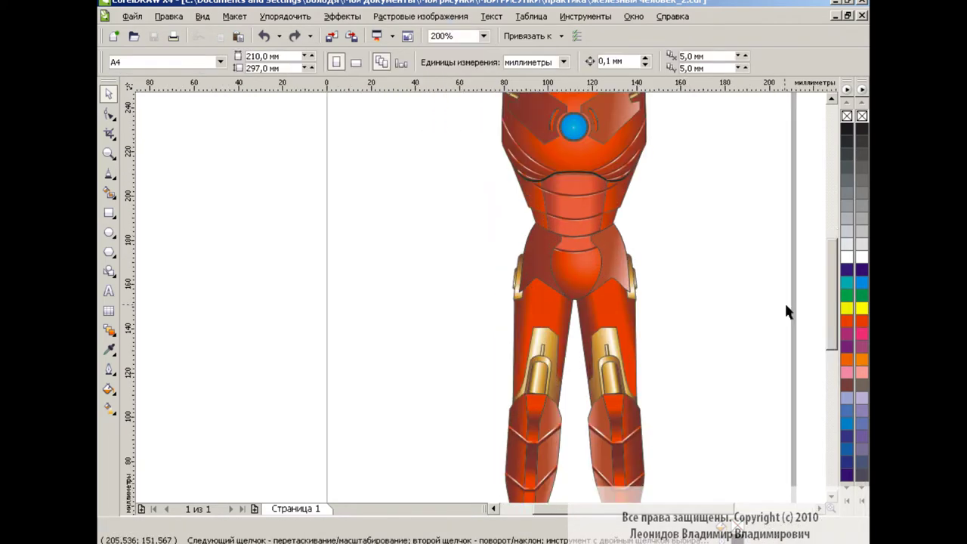
{"action": "scroll", "coordinate": [784, 302], "scroll_direction": "up", "scroll_amount": 3}
{"action": "left_click", "coordinate": [483, 36]}
{"action": "left_click", "coordinate": [438, 148]}
{"action": "scroll", "coordinate": [830, 274], "scroll_direction": "down", "scroll_amount": 1}
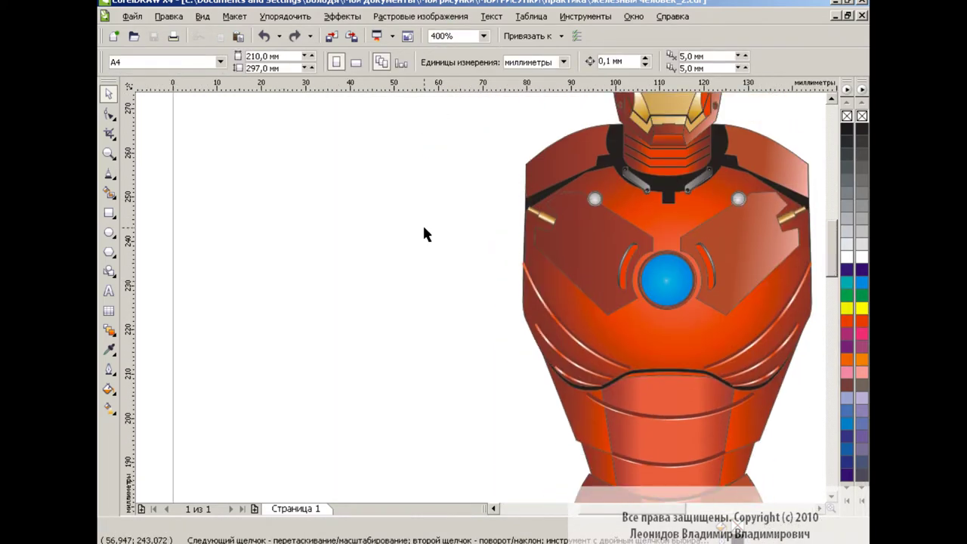
Draw a circle beside the left shoulder and a closed polyline outline left of it
{"action": "left_click", "coordinate": [110, 234]}
{"action": "left_click_drag", "start_coordinate": [436, 136], "coordinate": [538, 249]}
{"action": "left_click_drag", "start_coordinate": [491, 193], "coordinate": [485, 203]}
{"action": "key", "text": "F5"}
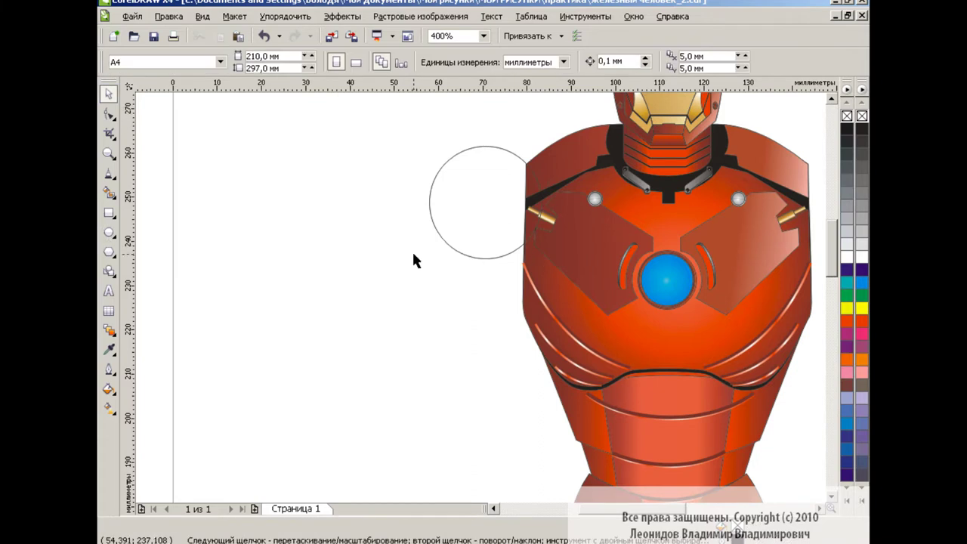
{"action": "left_click", "coordinate": [407, 225]}
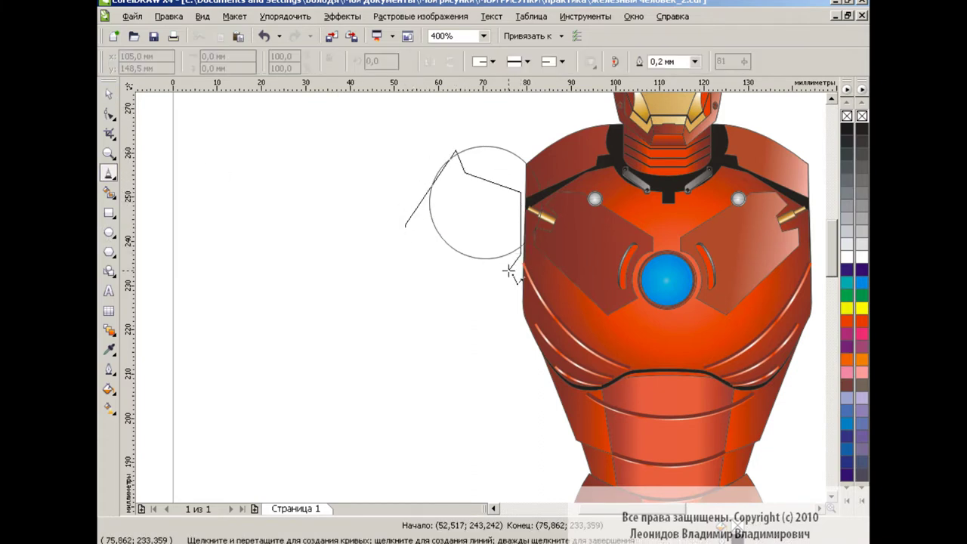
{"action": "left_click", "coordinate": [406, 226]}
Convert the outline's segments to curves and reshape it into the shoulder piece
{"action": "key", "text": "F10"}
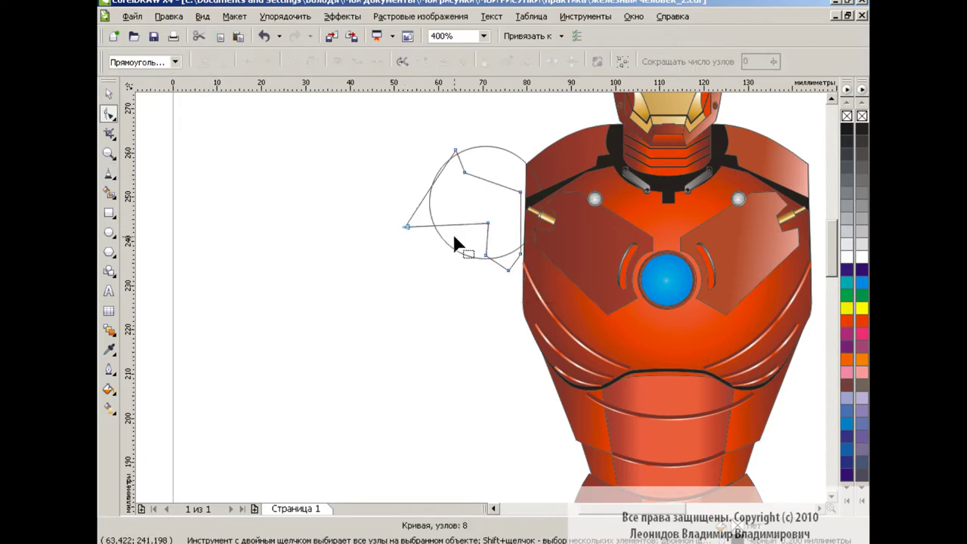
{"action": "left_click_drag", "start_coordinate": [453, 239], "coordinate": [456, 232]}
{"action": "key", "text": "ctrl+a"}
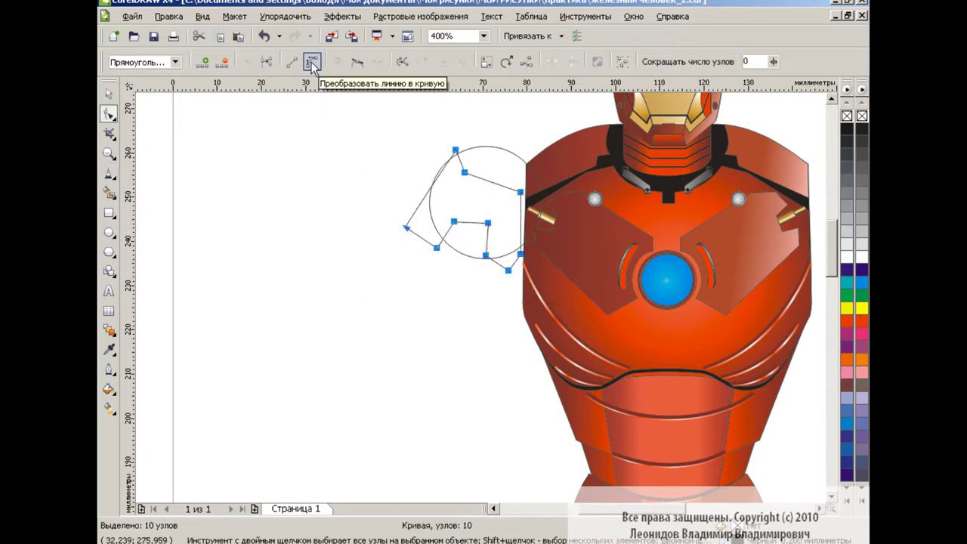
{"action": "left_click", "coordinate": [311, 60]}
{"action": "mouse_move", "coordinate": [426, 183]}
{"action": "left_mouse_down"}
{"action": "mouse_move", "coordinate": [506, 263]}
{"action": "mouse_move", "coordinate": [489, 270]}
{"action": "mouse_move", "coordinate": [515, 266]}
{"action": "left_mouse_up"}
{"action": "left_click_drag", "start_coordinate": [464, 228], "coordinate": [492, 237]}
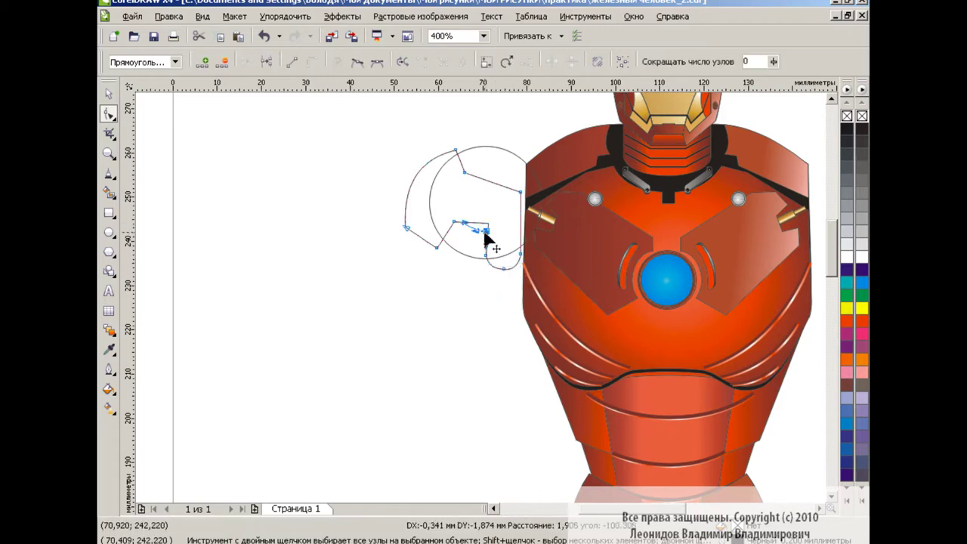
{"action": "mouse_move", "coordinate": [427, 251]}
{"action": "left_mouse_down"}
{"action": "mouse_move", "coordinate": [474, 230]}
{"action": "mouse_move", "coordinate": [487, 235]}
{"action": "left_mouse_up"}
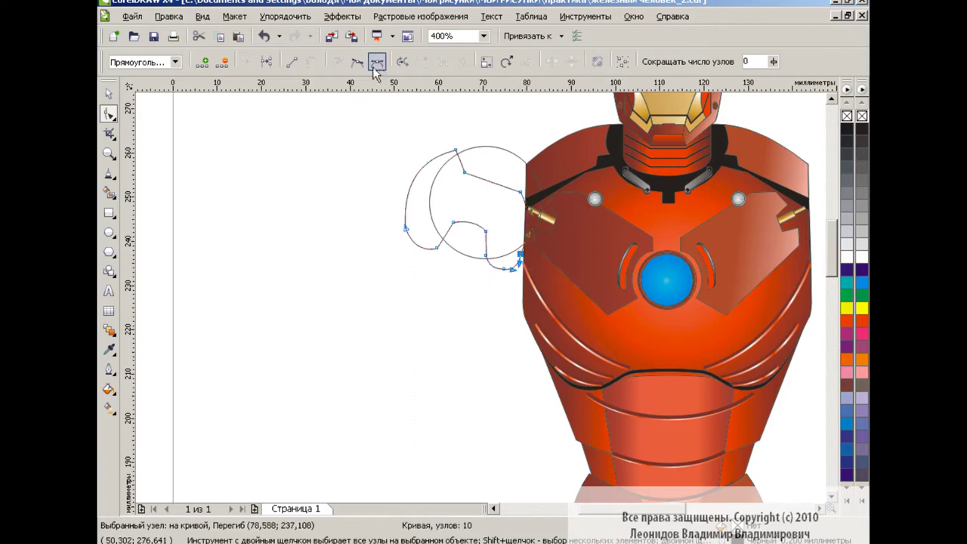
{"action": "key", "text": "space"}
{"action": "left_click", "coordinate": [390, 317]}
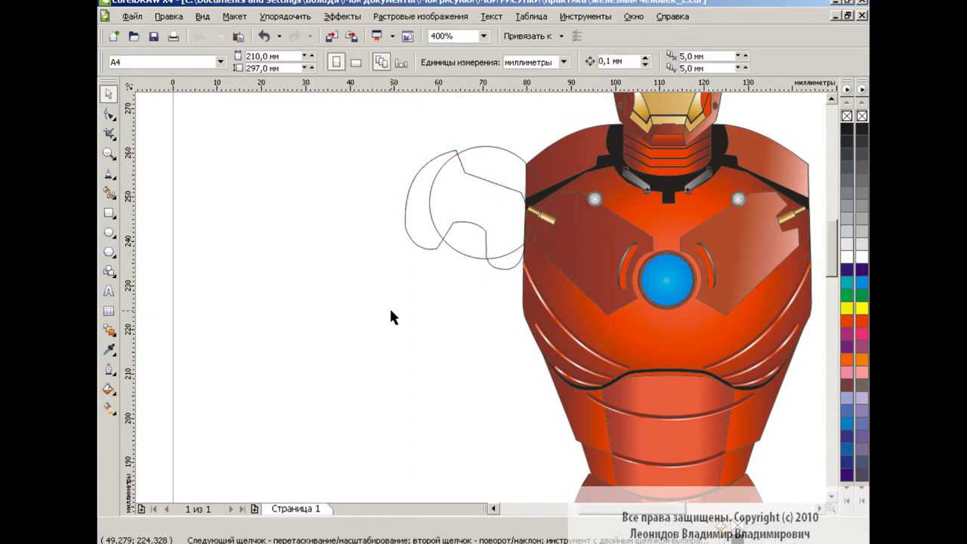
{"action": "left_click_drag", "start_coordinate": [497, 222], "coordinate": [494, 222]}
{"action": "left_click", "coordinate": [473, 306]}
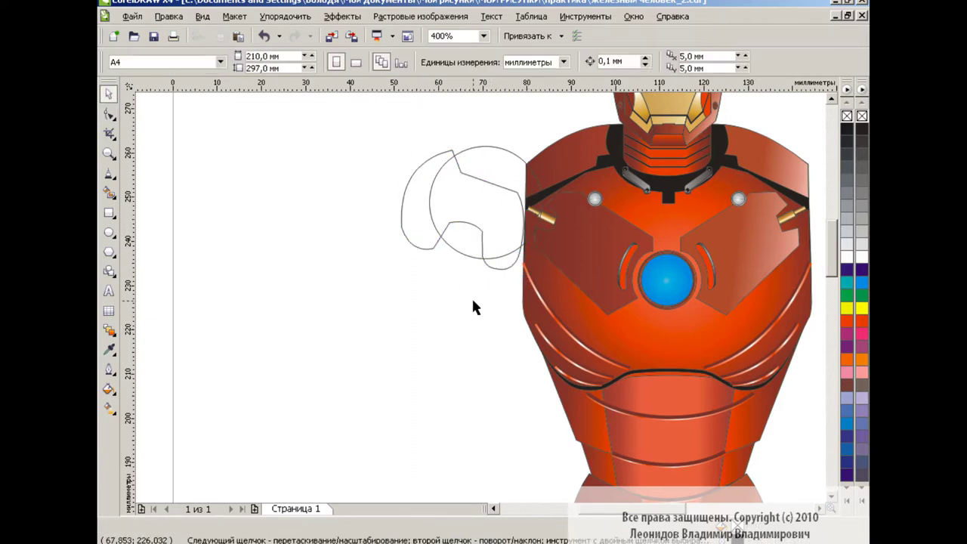
Draw a circle below the shoulder outline and copy the body's gradient fill onto it
{"action": "left_click", "coordinate": [109, 234]}
{"action": "mouse_move", "coordinate": [463, 277]}
{"action": "left_mouse_down"}
{"action": "mouse_move", "coordinate": [481, 296]}
{"action": "mouse_move", "coordinate": [334, 265]}
{"action": "mouse_move", "coordinate": [441, 372]}
{"action": "left_mouse_up"}
{"action": "key", "text": "space"}
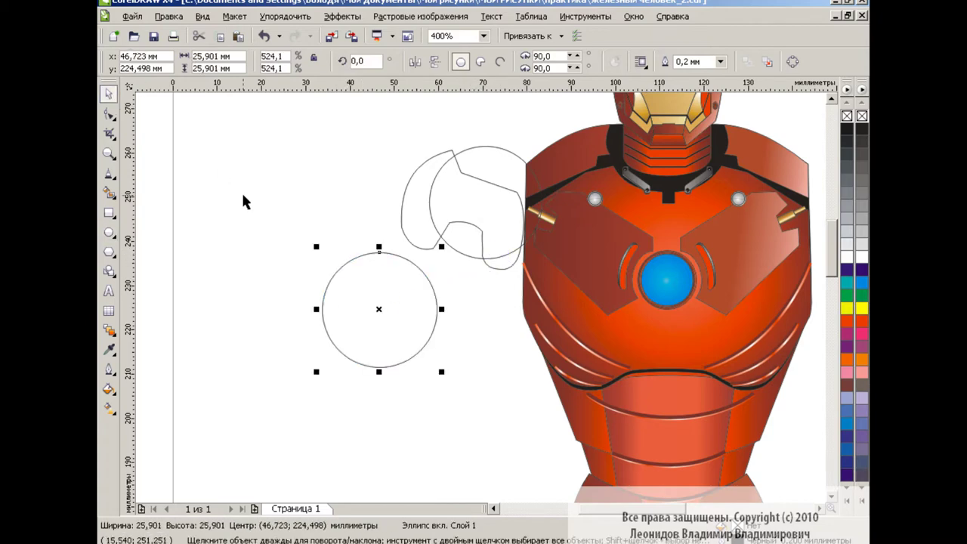
{"action": "left_click", "coordinate": [169, 16]}
{"action": "left_click", "coordinate": [155, 101]}
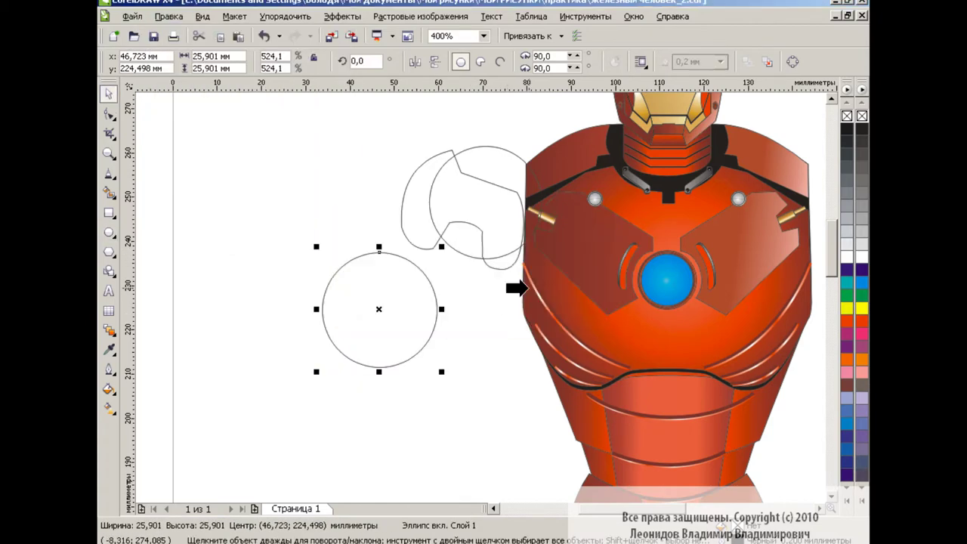
{"action": "left_click", "coordinate": [528, 288]}
Duplicate the circle and shrink the copy inside the original, undoing a stray edit
{"action": "key", "text": "ctrl+c"}
{"action": "key", "text": "ctrl+v"}
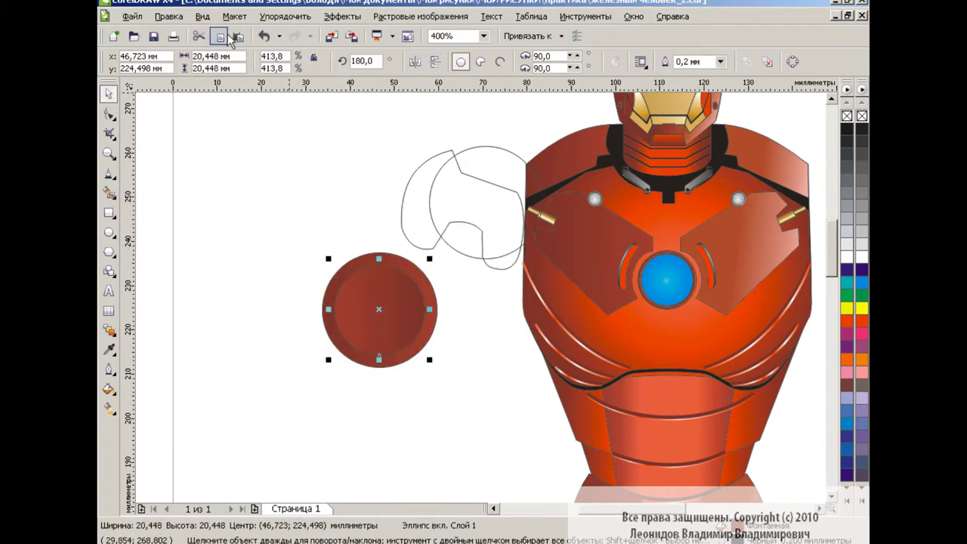
{"action": "left_click_drag", "start_coordinate": [441, 246], "coordinate": [339, 348]}
{"action": "left_click", "coordinate": [505, 366]}
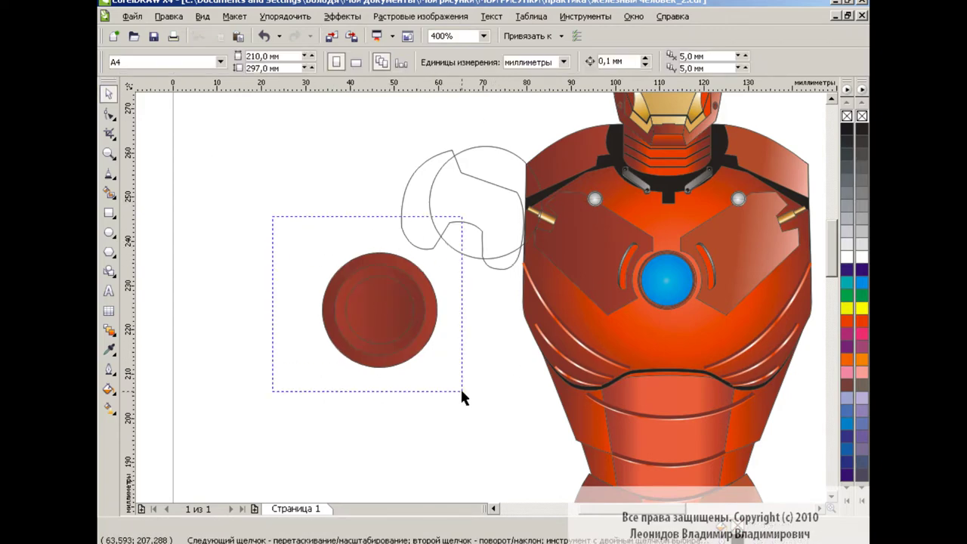
{"action": "left_click_drag", "start_coordinate": [463, 396], "coordinate": [465, 360]}
{"action": "left_click", "coordinate": [264, 38]}
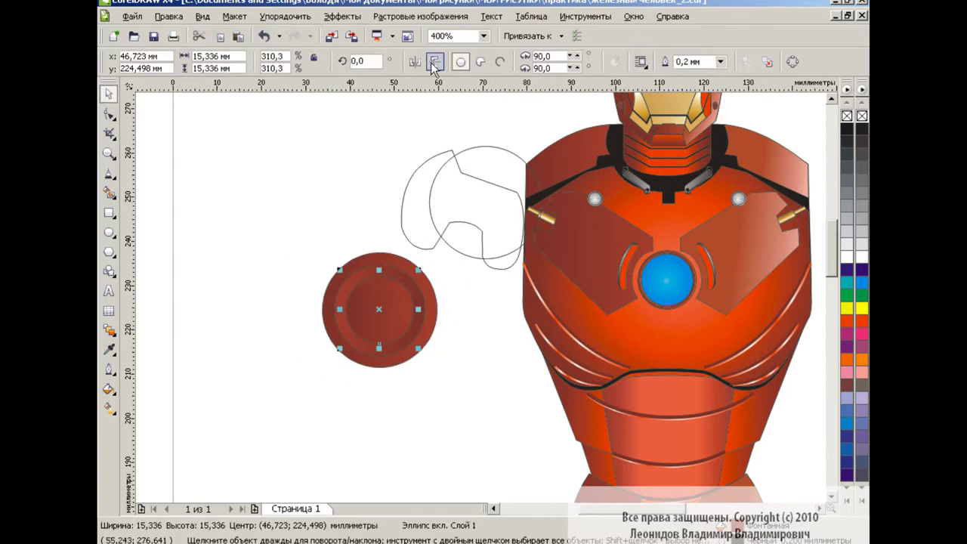
{"action": "left_click", "coordinate": [470, 338]}
{"action": "left_click", "coordinate": [263, 38]}
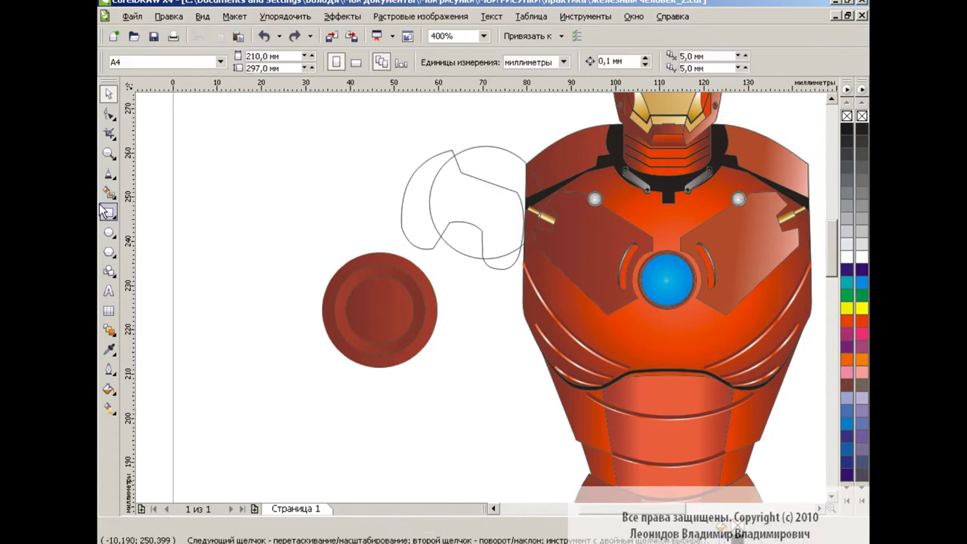
Draw a thin dark red rectangle inside the circle
{"action": "left_click", "coordinate": [109, 213]}
{"action": "left_click_drag", "start_coordinate": [374, 276], "coordinate": [382, 311]}
{"action": "key", "text": "space"}
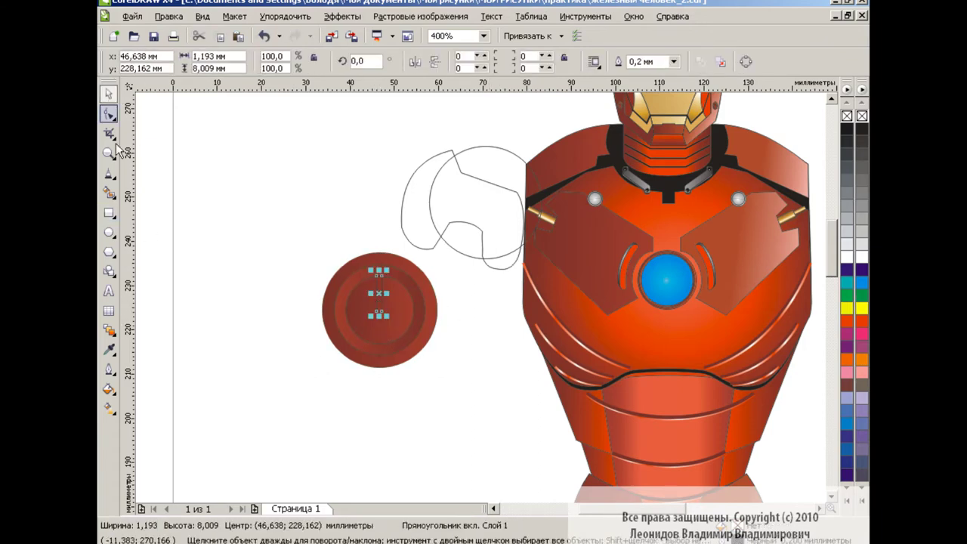
{"action": "left_click", "coordinate": [109, 389]}
{"action": "left_click", "coordinate": [130, 389]}
{"action": "left_click", "coordinate": [401, 377]}
Shrink the power-button circle and move it beside the shoulder outline
{"action": "left_click", "coordinate": [423, 403]}
{"action": "left_click", "coordinate": [412, 355]}
{"action": "mouse_move", "coordinate": [437, 367]}
{"action": "left_mouse_down"}
{"action": "mouse_move", "coordinate": [346, 276]}
{"action": "mouse_move", "coordinate": [502, 250]}
{"action": "left_mouse_up"}
{"action": "left_click", "coordinate": [500, 251]}
Reshape the shoulder outline's bottom: pull a node left, add a node, drag it down-right
{"action": "left_click", "coordinate": [489, 290]}
{"action": "left_click", "coordinate": [442, 240]}
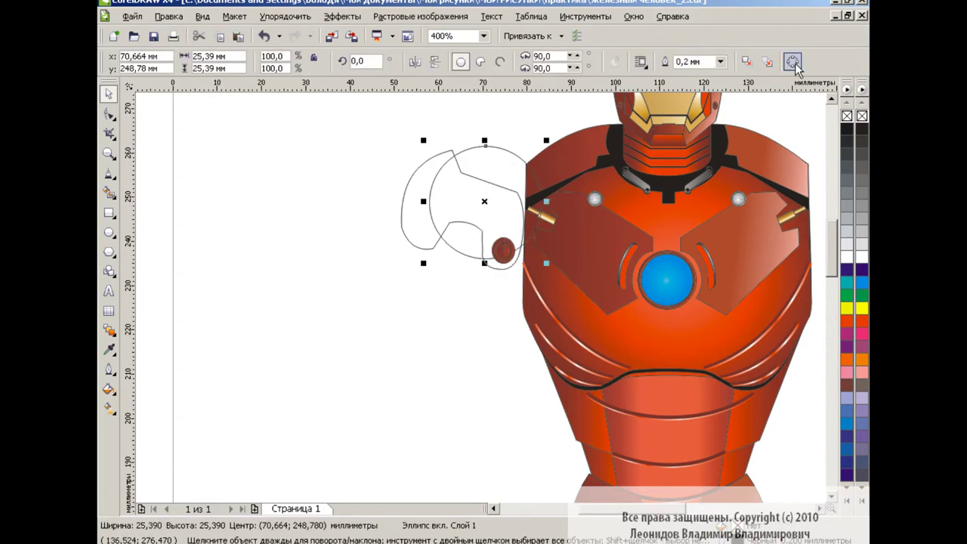
{"action": "key", "text": "F10"}
{"action": "left_click_drag", "start_coordinate": [440, 240], "coordinate": [418, 250]}
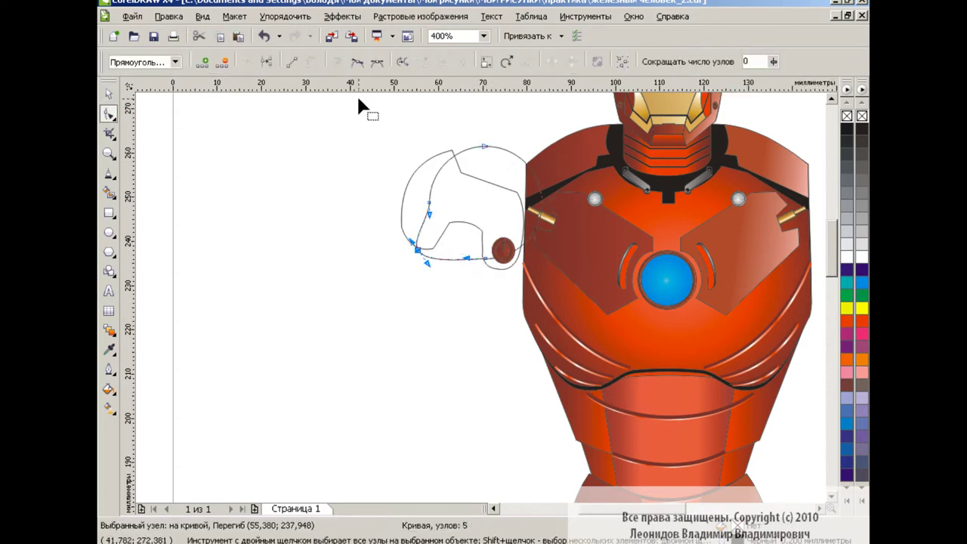
{"action": "double_click", "coordinate": [488, 266]}
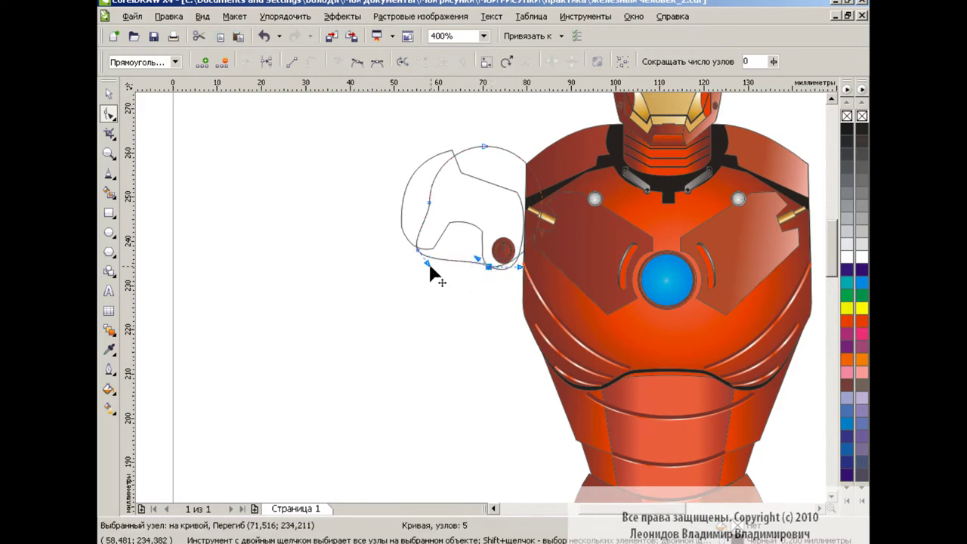
{"action": "left_click_drag", "start_coordinate": [489, 266], "coordinate": [500, 272]}
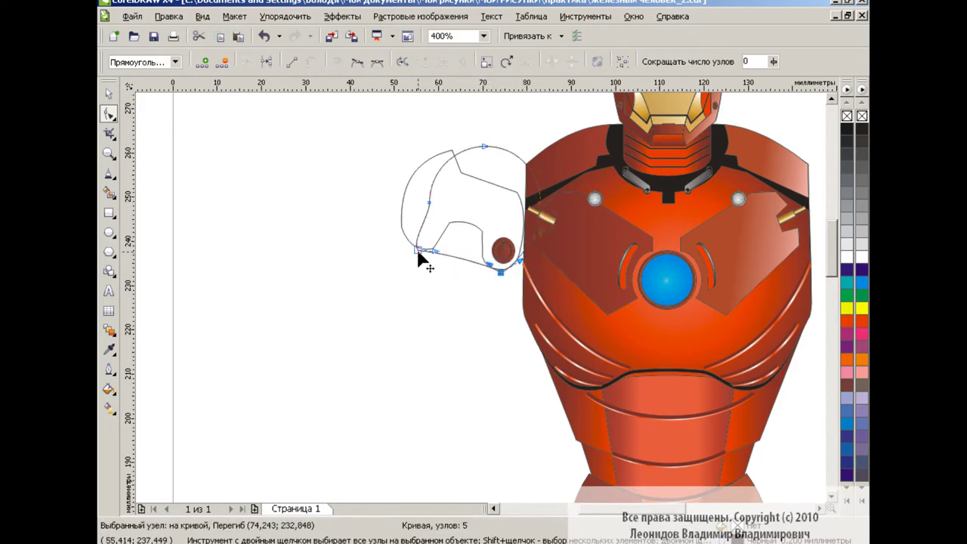
{"action": "key", "text": "space"}
Zoom out to 200% to check the shoulder pieces, then return to 400%
{"action": "left_click", "coordinate": [269, 236]}
{"action": "left_click", "coordinate": [483, 35]}
{"action": "left_click", "coordinate": [457, 136]}
{"action": "scroll", "coordinate": [829, 234], "scroll_direction": "down", "scroll_amount": 1}
{"action": "left_click_drag", "start_coordinate": [409, 159], "coordinate": [500, 249]}
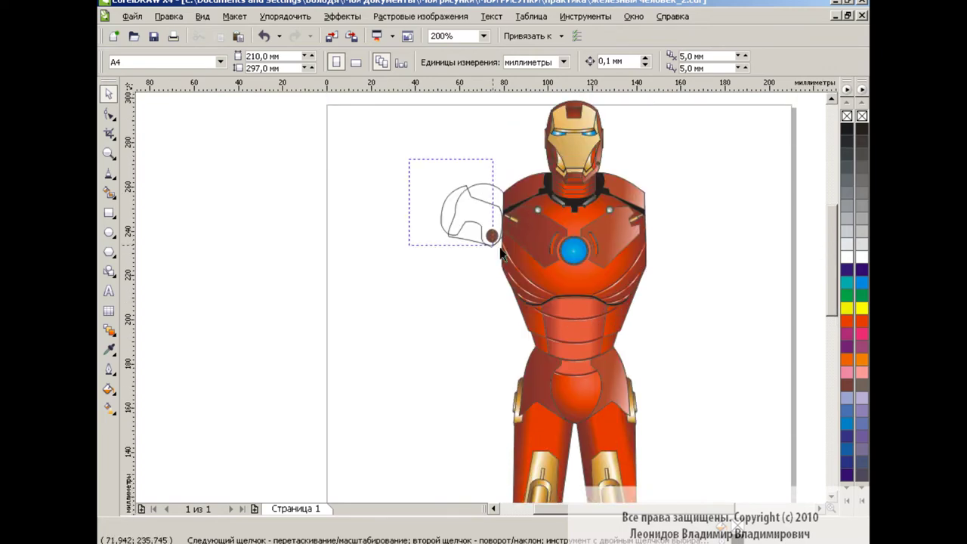
{"action": "left_click", "coordinate": [442, 302]}
{"action": "left_click", "coordinate": [487, 220]}
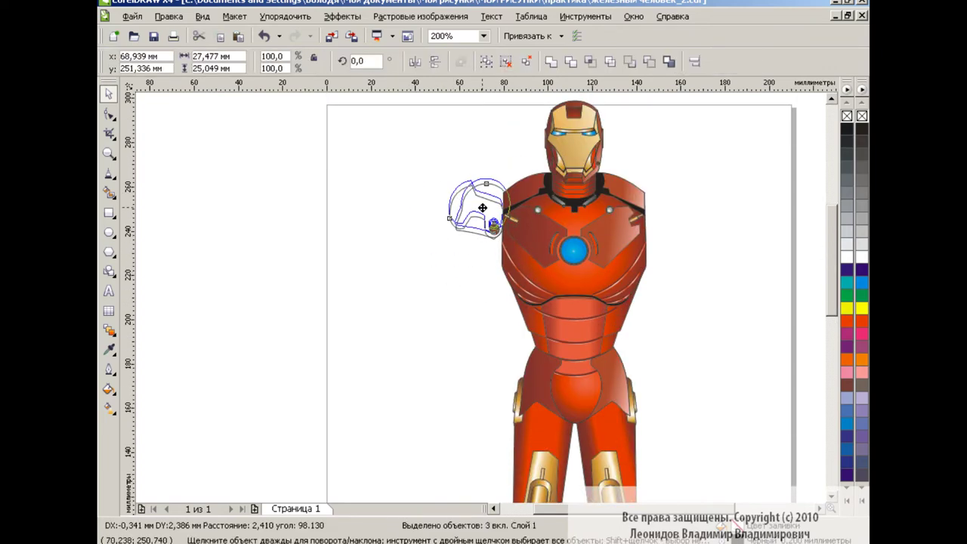
{"action": "left_click", "coordinate": [473, 272]}
{"action": "left_click", "coordinate": [484, 36]}
{"action": "left_click", "coordinate": [442, 139]}
Draw a tall upper-arm rectangle and rotate it to about 346°
{"action": "scroll", "coordinate": [827, 259], "scroll_direction": "up", "scroll_amount": 1}
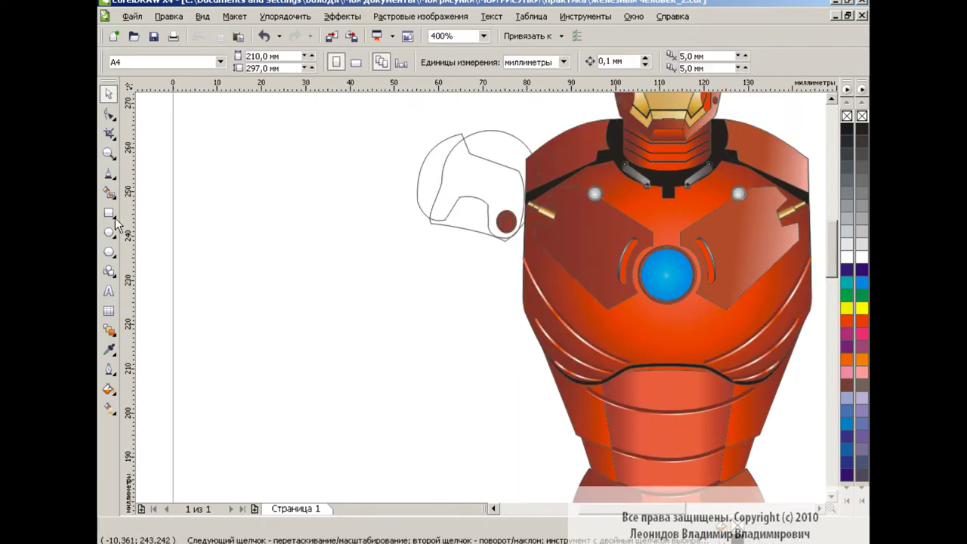
{"action": "key", "text": "F6"}
{"action": "left_click_drag", "start_coordinate": [432, 223], "coordinate": [508, 417]}
{"action": "left_click", "coordinate": [479, 333]}
{"action": "mouse_move", "coordinate": [513, 219]}
{"action": "left_mouse_down"}
{"action": "mouse_move", "coordinate": [531, 248]}
{"action": "mouse_move", "coordinate": [533, 240]}
{"action": "left_mouse_up"}
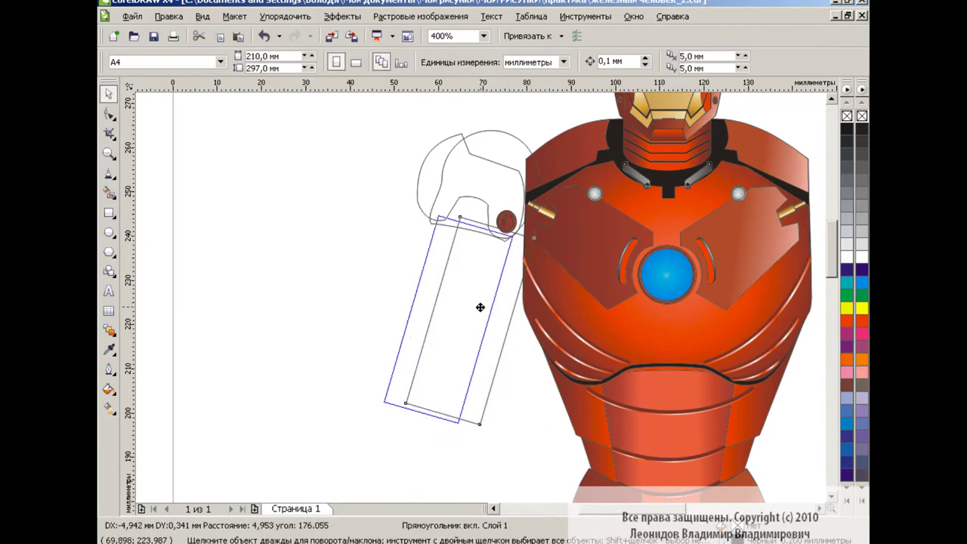
{"action": "key", "text": "space"}
{"action": "left_click", "coordinate": [438, 323]}
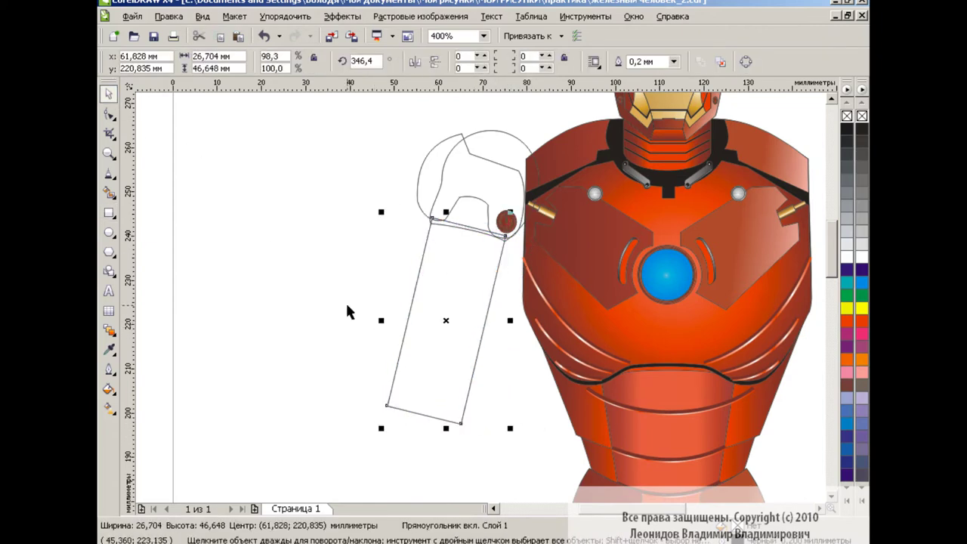
Convert the arm rectangle to curves, bowing its bottom edge down and its sides outward
{"action": "key", "text": "ctrl+q"}
{"action": "key", "text": "F10"}
{"action": "left_click_drag", "start_coordinate": [252, 173], "coordinate": [534, 451]}
{"action": "left_click_drag", "start_coordinate": [423, 414], "coordinate": [424, 419]}
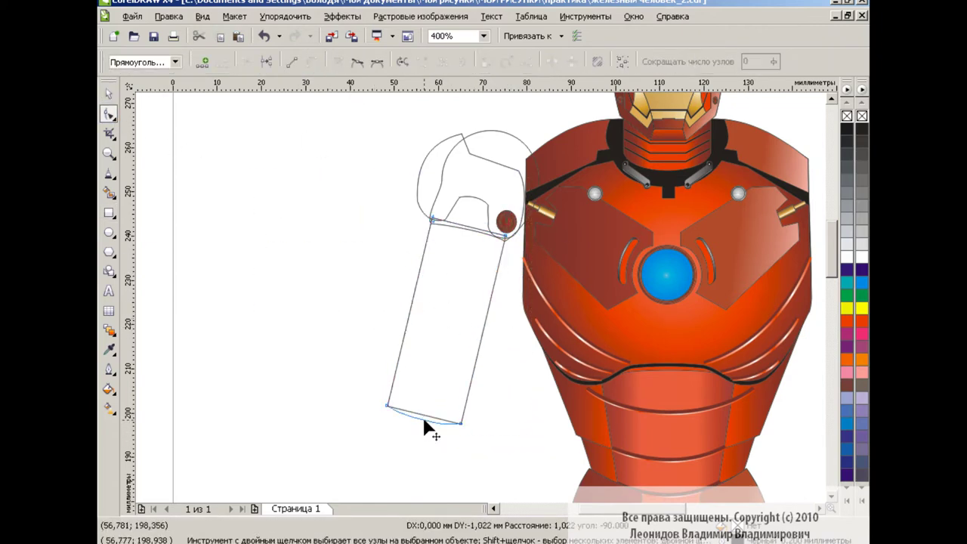
{"action": "left_click_drag", "start_coordinate": [416, 287], "coordinate": [395, 330]}
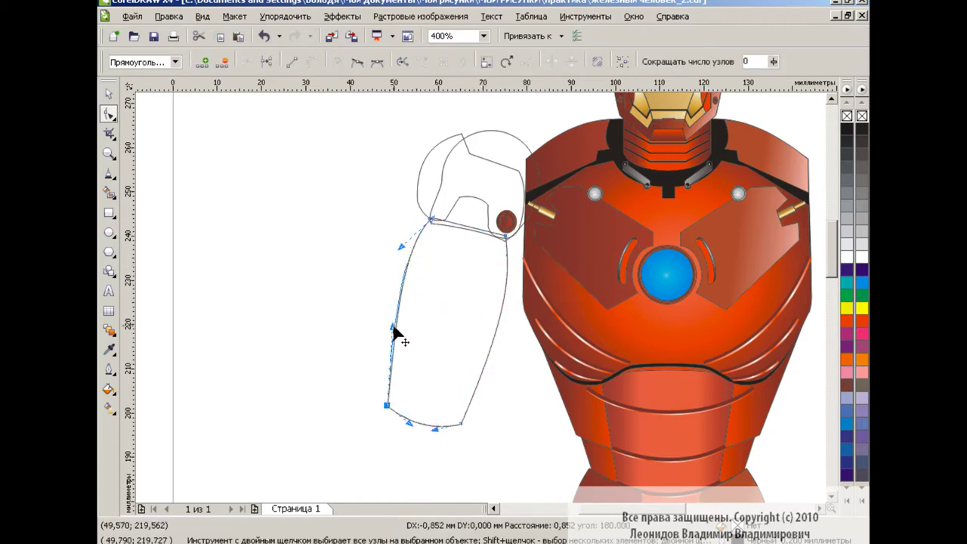
{"action": "left_click", "coordinate": [514, 283]}
{"action": "key", "text": "space"}
{"action": "left_click", "coordinate": [334, 321]}
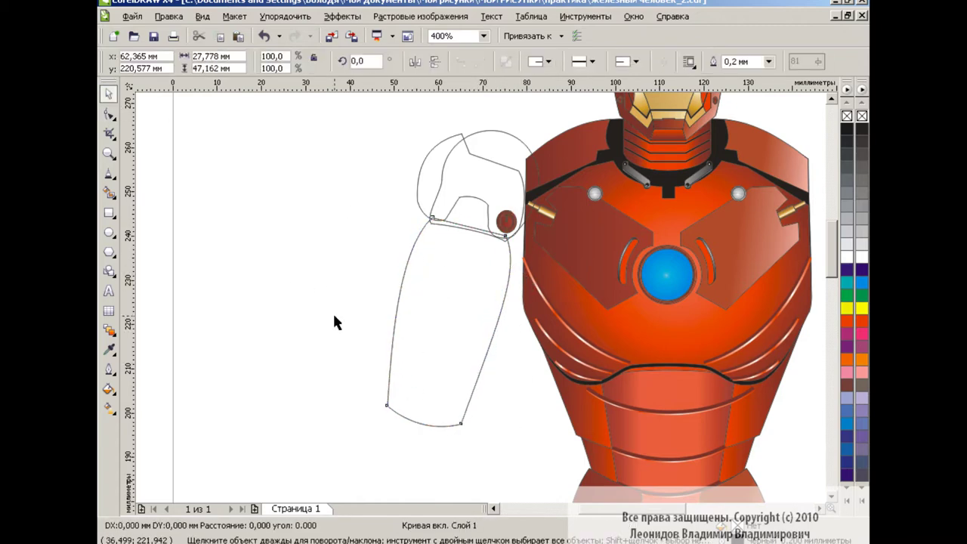
{"action": "left_click", "coordinate": [385, 423]}
{"action": "left_click", "coordinate": [312, 317]}
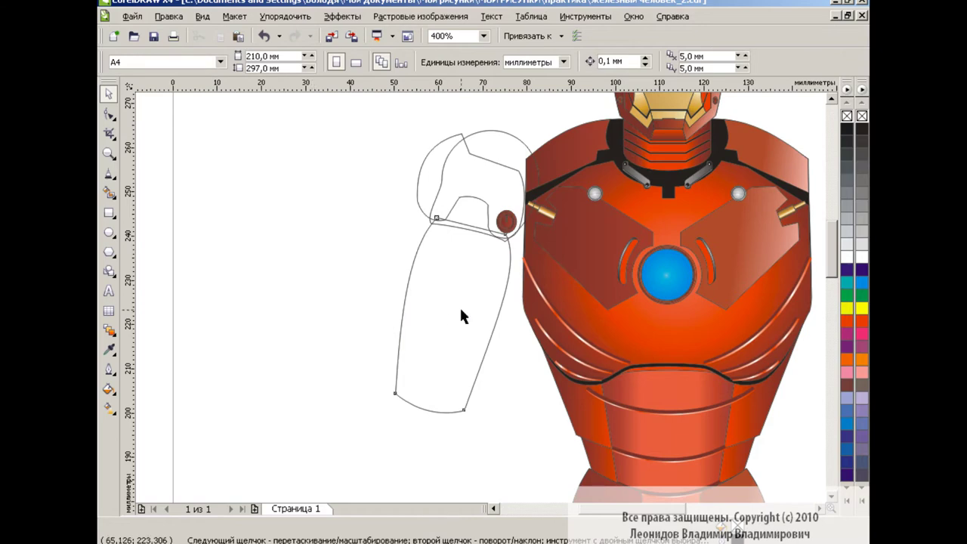
{"action": "key", "text": "ctrl+z"}
Move the upper-arm outline under the shoulder and zoom back in to 400%
{"action": "key", "text": "F3"}
{"action": "left_click", "coordinate": [440, 325]}
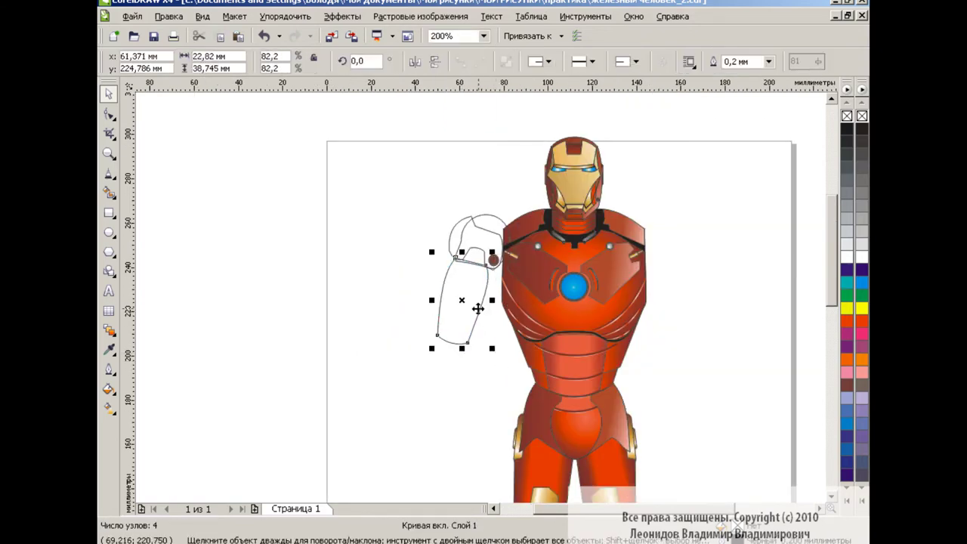
{"action": "left_click_drag", "start_coordinate": [474, 308], "coordinate": [468, 297]}
{"action": "key", "text": "Escape"}
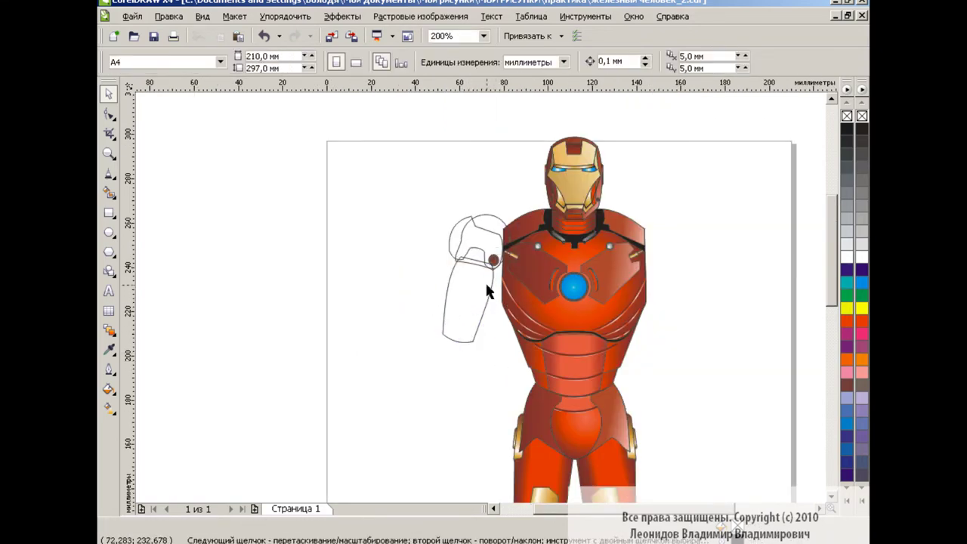
{"action": "left_click", "coordinate": [484, 36]}
{"action": "left_click", "coordinate": [440, 135]}
{"action": "scroll", "coordinate": [831, 266], "scroll_direction": "down", "scroll_amount": 5}
Duplicate the upper arm, rotating and narrowing the copy into a forearm below it
{"action": "left_click", "coordinate": [408, 189]}
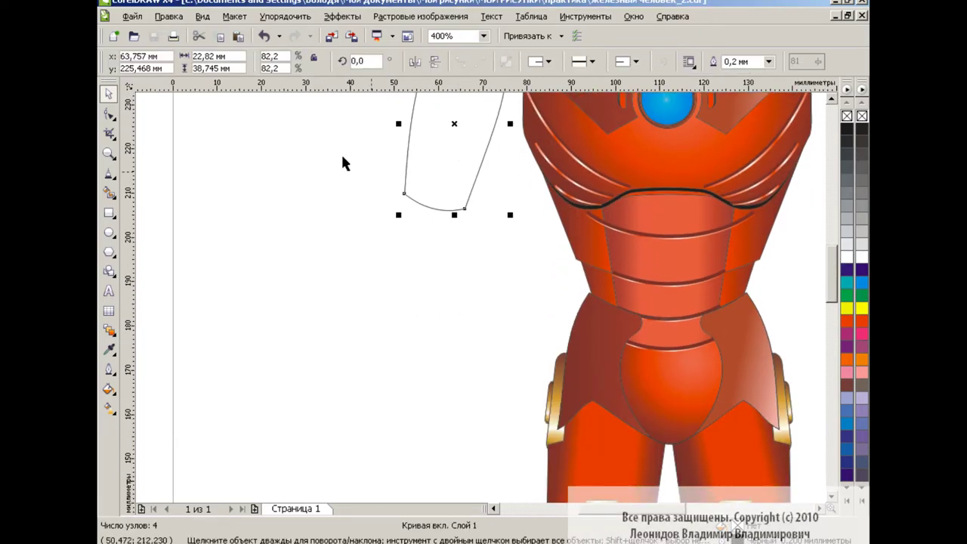
{"action": "left_click_drag", "start_coordinate": [453, 129], "coordinate": [428, 299]}
{"action": "left_click", "coordinate": [476, 215]}
{"action": "left_click_drag", "start_coordinate": [478, 213], "coordinate": [464, 205]}
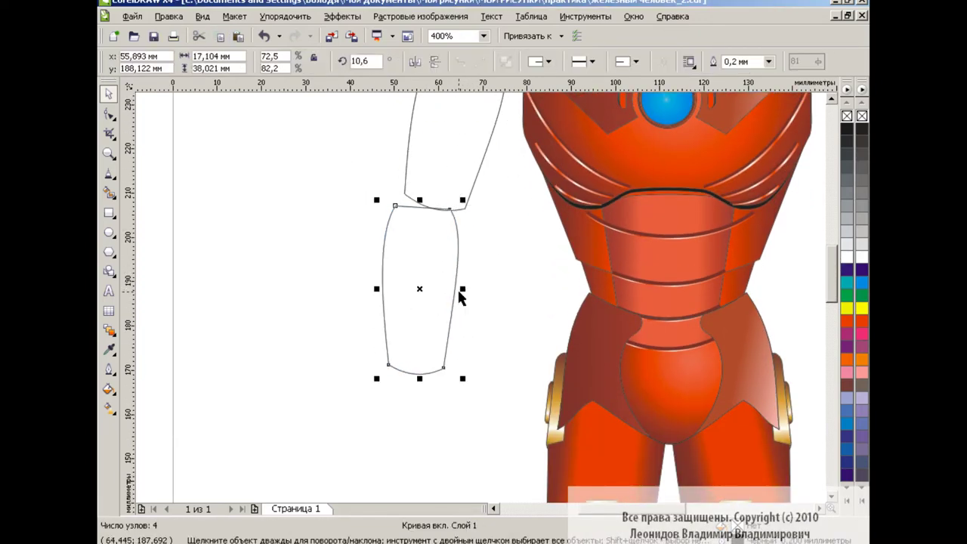
{"action": "mouse_move", "coordinate": [461, 295]}
{"action": "left_mouse_down"}
{"action": "mouse_move", "coordinate": [451, 295]}
{"action": "mouse_move", "coordinate": [440, 267]}
{"action": "mouse_move", "coordinate": [495, 288]}
{"action": "left_mouse_up"}
{"action": "left_click", "coordinate": [434, 300]}
Draw a Bezier band across the forearm's top and curve its nodes into shape
{"action": "left_click", "coordinate": [111, 176]}
{"action": "left_click", "coordinate": [151, 188]}
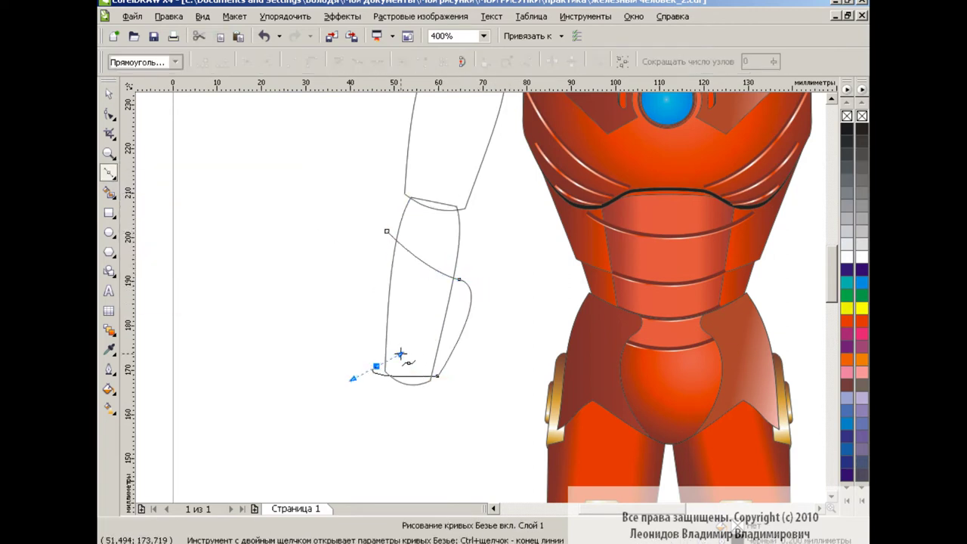
{"action": "key", "text": "F10"}
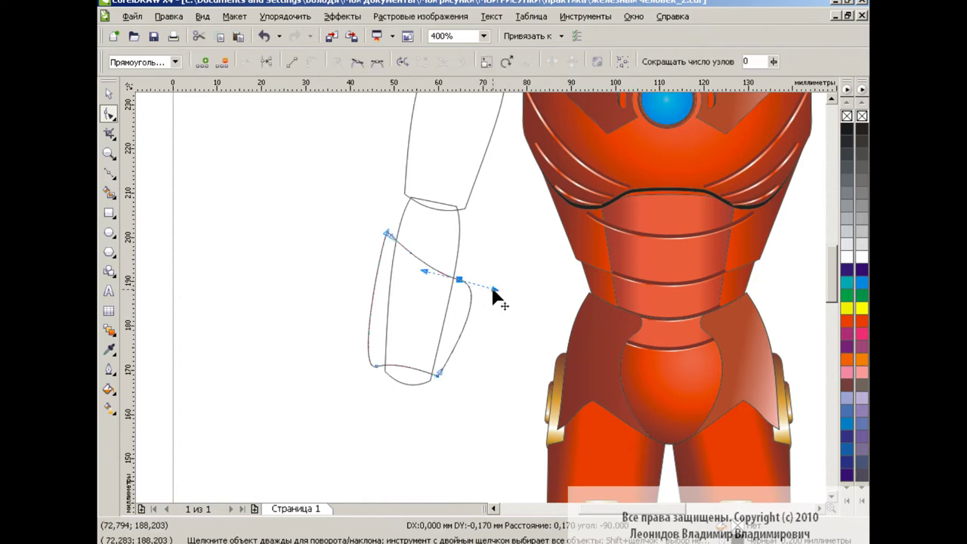
{"action": "left_click", "coordinate": [380, 368]}
{"action": "left_click_drag", "start_coordinate": [388, 242], "coordinate": [380, 249]}
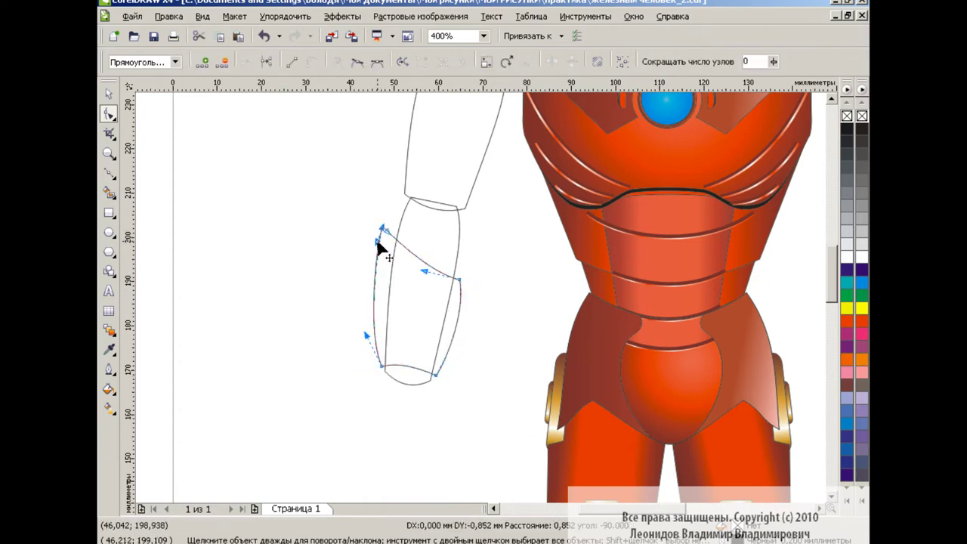
{"action": "key", "text": "space"}
{"action": "key", "text": "F10"}
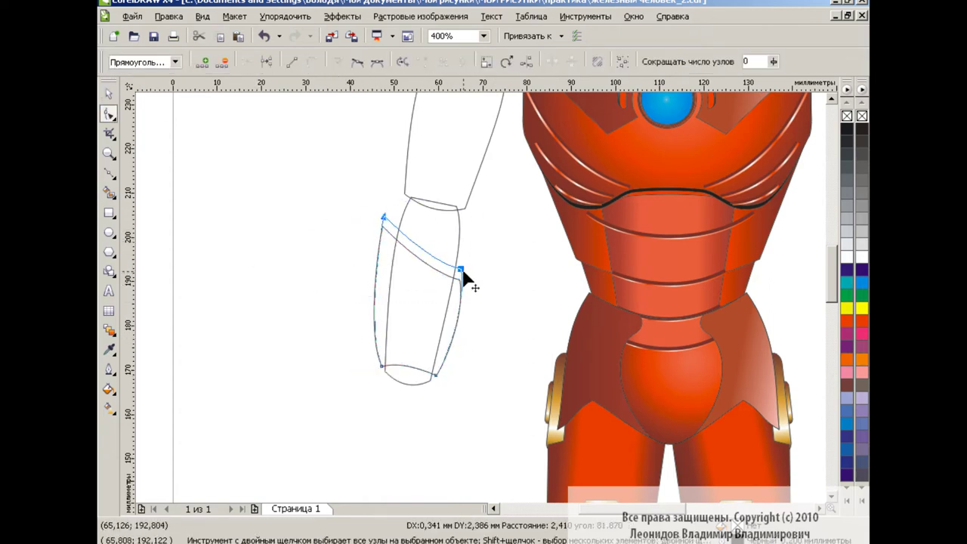
{"action": "key", "text": "F5"}
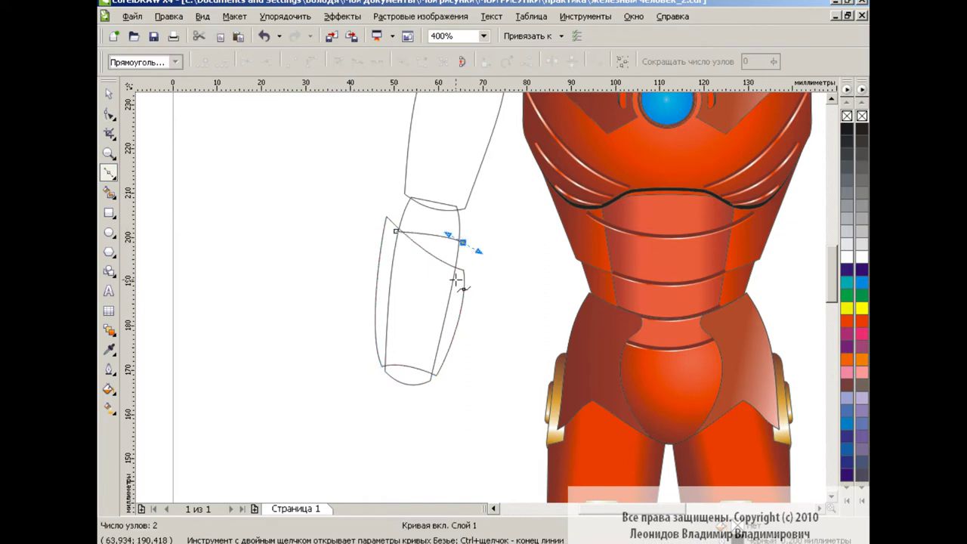
{"action": "left_click", "coordinate": [109, 113]}
{"action": "left_click", "coordinate": [462, 243]}
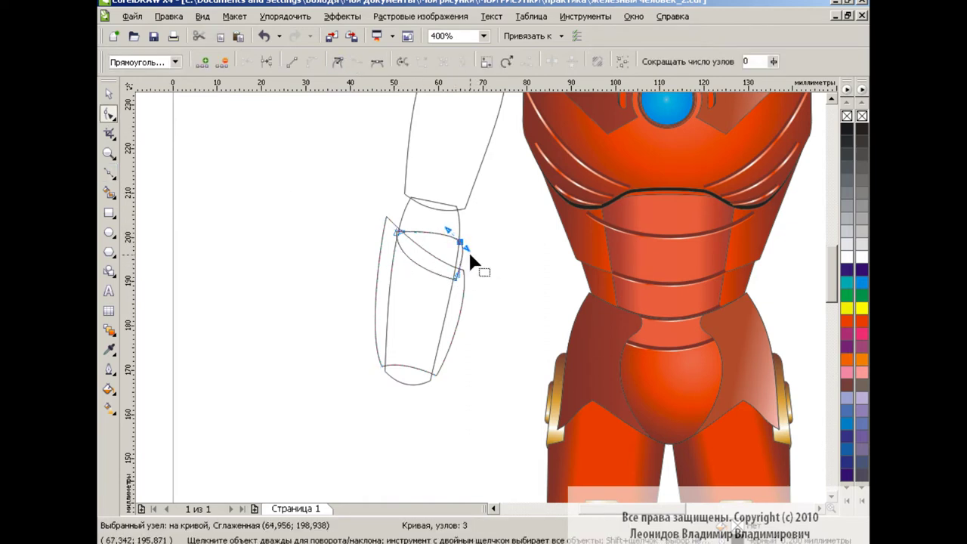
{"action": "left_click_drag", "start_coordinate": [469, 253], "coordinate": [464, 280]}
Add two small tilted rounded rectangles at the elbow with a short inner curve
{"action": "left_click", "coordinate": [110, 213]}
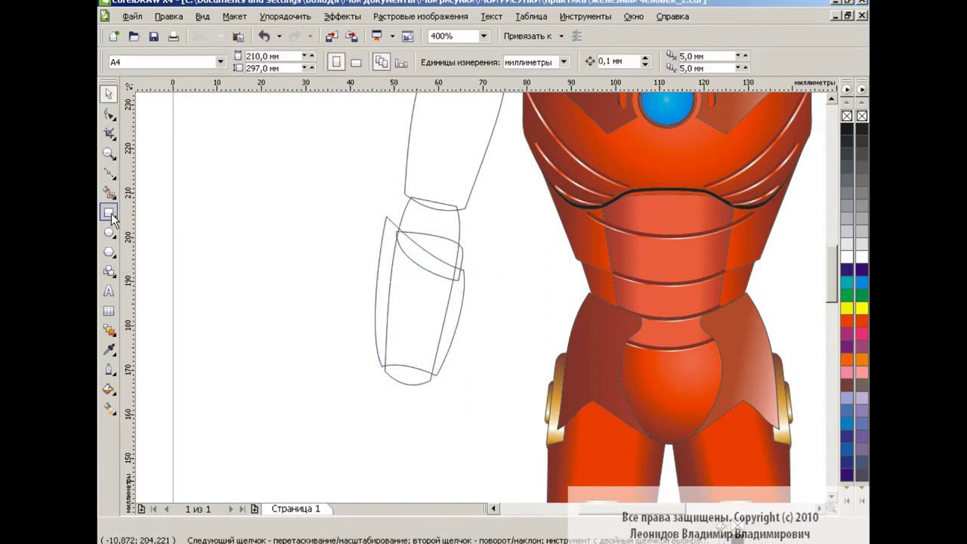
{"action": "mouse_move", "coordinate": [383, 185]}
{"action": "left_mouse_down"}
{"action": "mouse_move", "coordinate": [411, 216]}
{"action": "mouse_move", "coordinate": [417, 175]}
{"action": "mouse_move", "coordinate": [401, 195]}
{"action": "mouse_move", "coordinate": [453, 216]}
{"action": "left_mouse_up"}
{"action": "left_click", "coordinate": [396, 200]}
{"action": "key", "text": "F10"}
{"action": "key", "text": "space"}
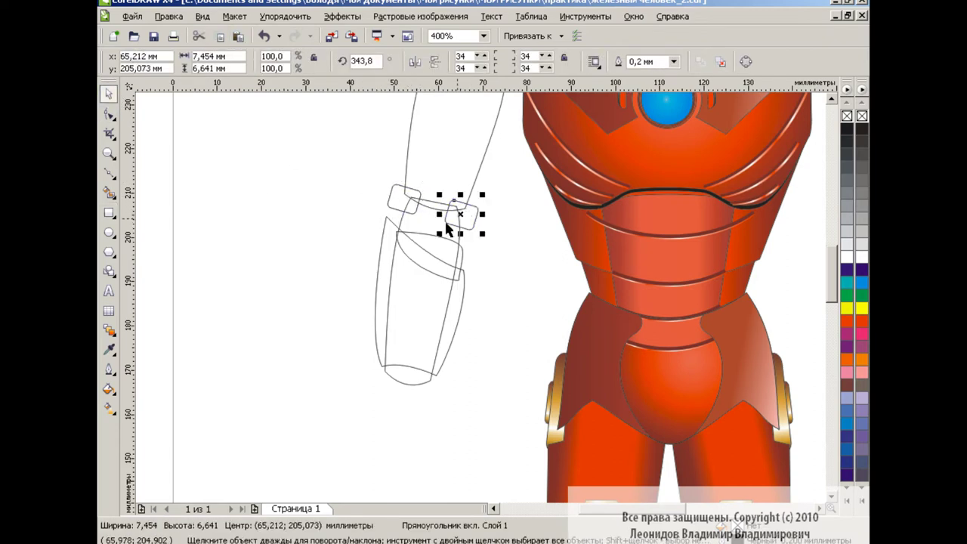
{"action": "left_click", "coordinate": [110, 173]}
{"action": "left_click", "coordinate": [166, 231]}
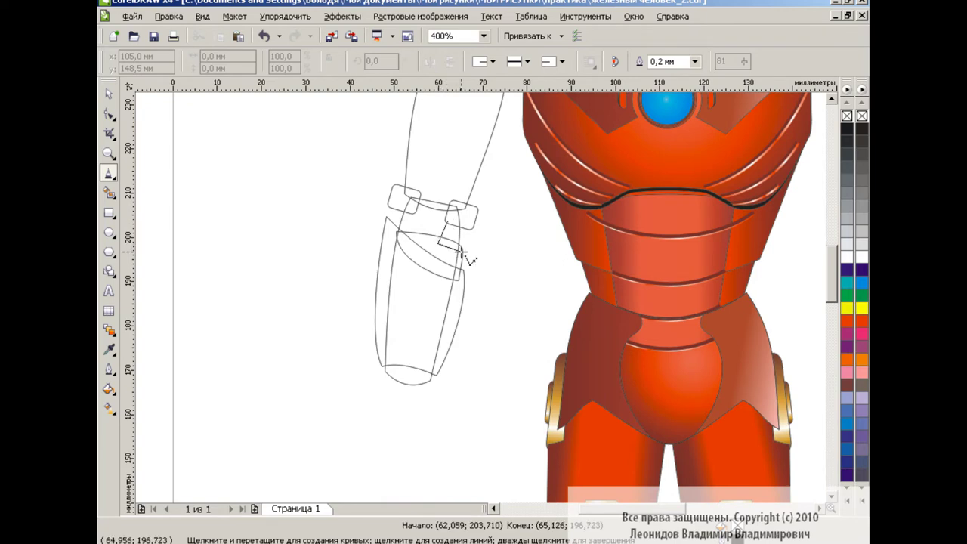
{"action": "double_click", "coordinate": [451, 225]}
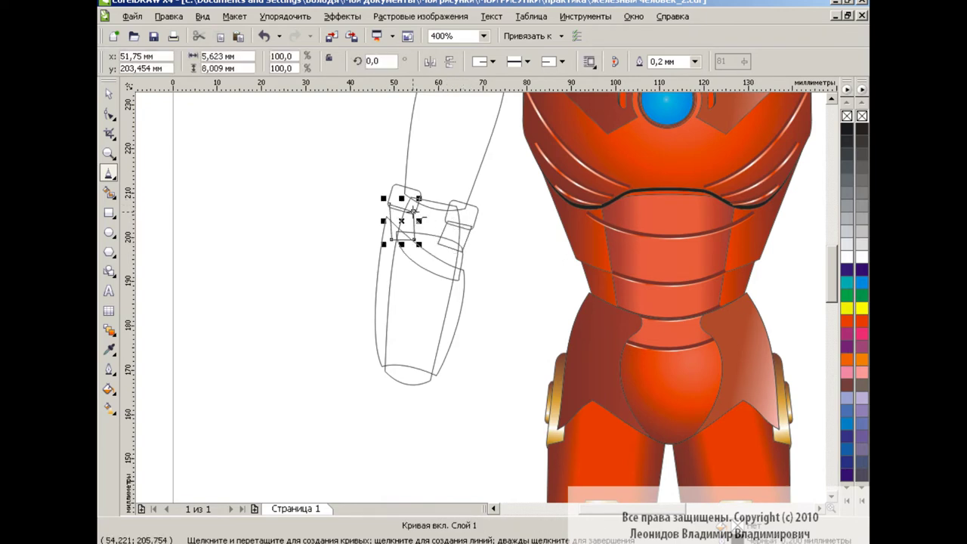
Bow the forearm's upper edge downward
{"action": "left_click", "coordinate": [326, 279]}
{"action": "left_click", "coordinate": [381, 241]}
{"action": "key", "text": "F10"}
{"action": "left_click_drag", "start_coordinate": [387, 234], "coordinate": [418, 262]}
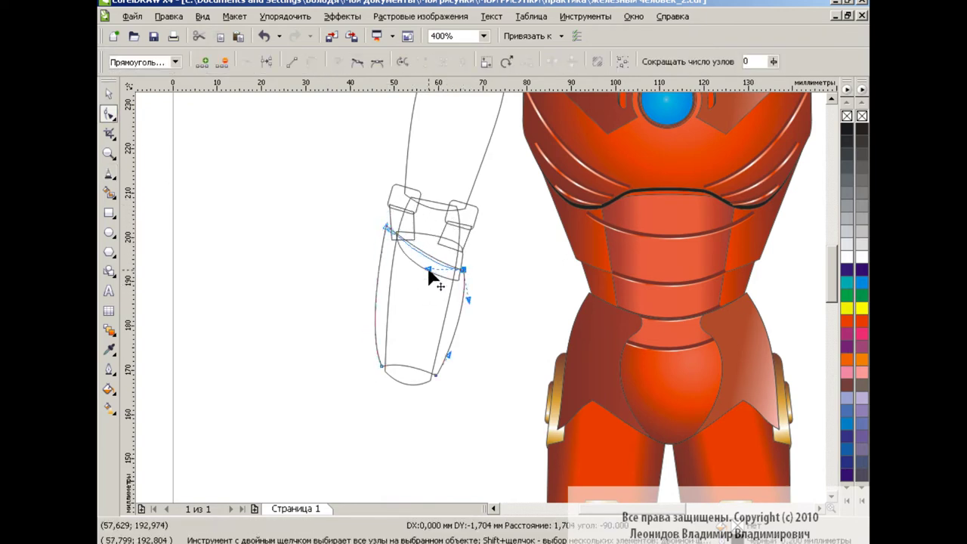
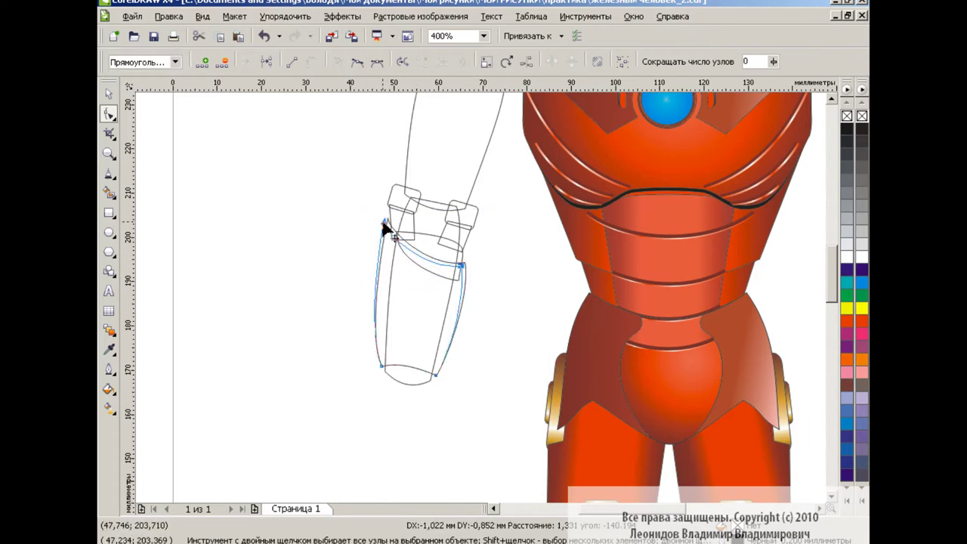
Draw a curved Bezier panel line down the forearm's left edge and refine its nodes
{"action": "left_click_drag", "start_coordinate": [467, 264], "coordinate": [468, 255]}
{"action": "left_click", "coordinate": [109, 174]}
{"action": "left_click", "coordinate": [154, 197]}
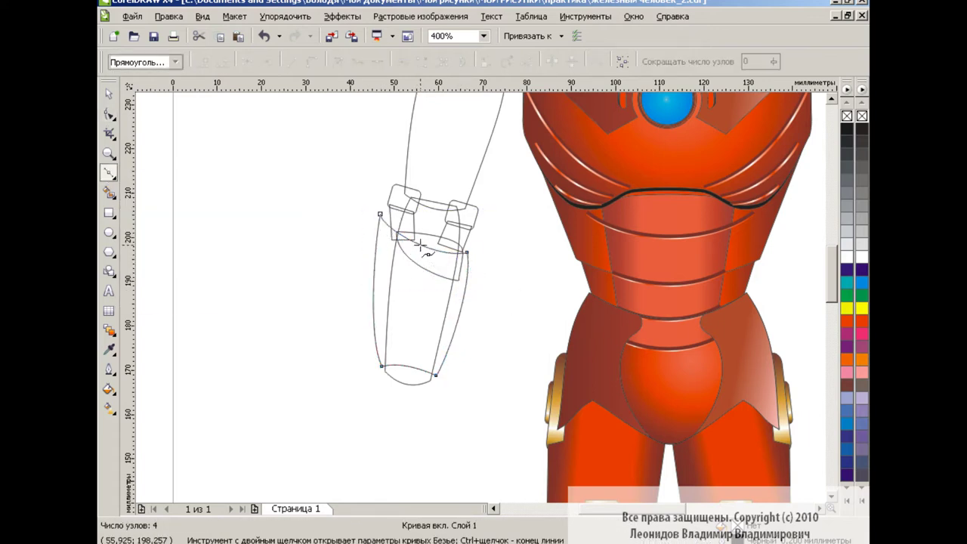
{"action": "left_click_drag", "start_coordinate": [372, 322], "coordinate": [374, 272]}
{"action": "left_click", "coordinate": [379, 189]}
{"action": "mouse_move", "coordinate": [421, 244]}
{"action": "left_mouse_down"}
{"action": "mouse_move", "coordinate": [371, 235]}
{"action": "mouse_move", "coordinate": [385, 193]}
{"action": "left_mouse_up"}
{"action": "key", "text": "F10"}
{"action": "left_click", "coordinate": [379, 191]}
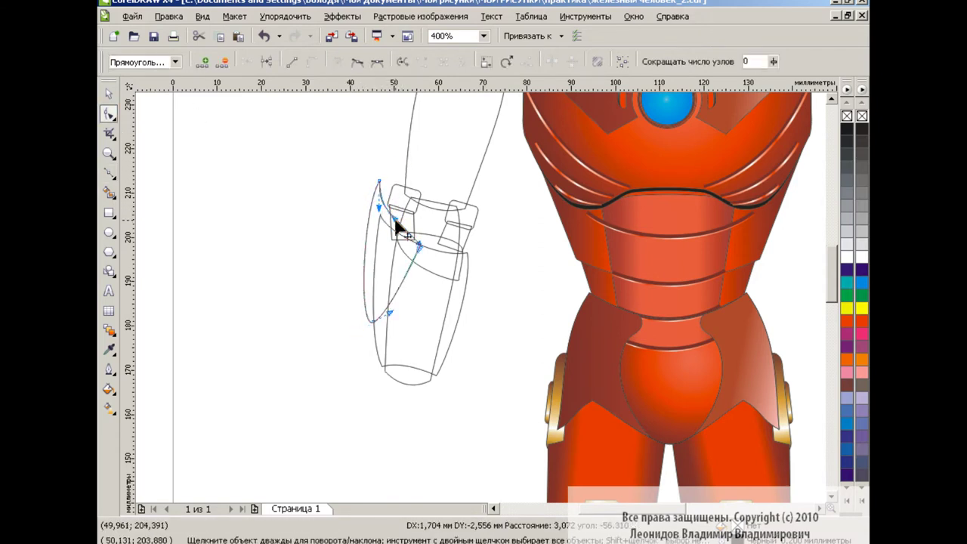
{"action": "key", "text": "space"}
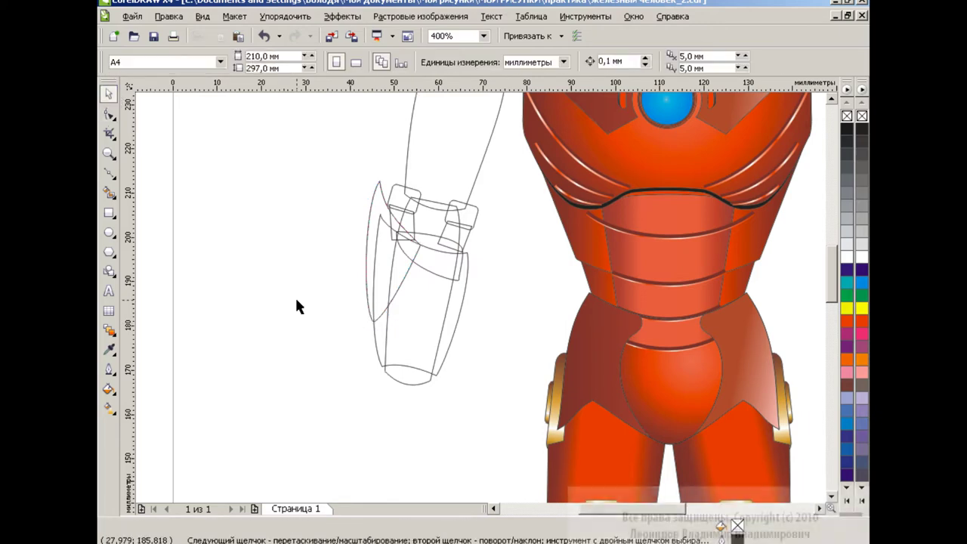
Zoom out to 100% to view the whole figure, then return to 400%
{"action": "scroll", "coordinate": [295, 295], "scroll_direction": "down", "scroll_amount": 2}
{"action": "scroll", "coordinate": [294, 295], "scroll_direction": "up", "scroll_amount": 3}
{"action": "left_click", "coordinate": [483, 35]}
{"action": "left_click", "coordinate": [459, 125]}
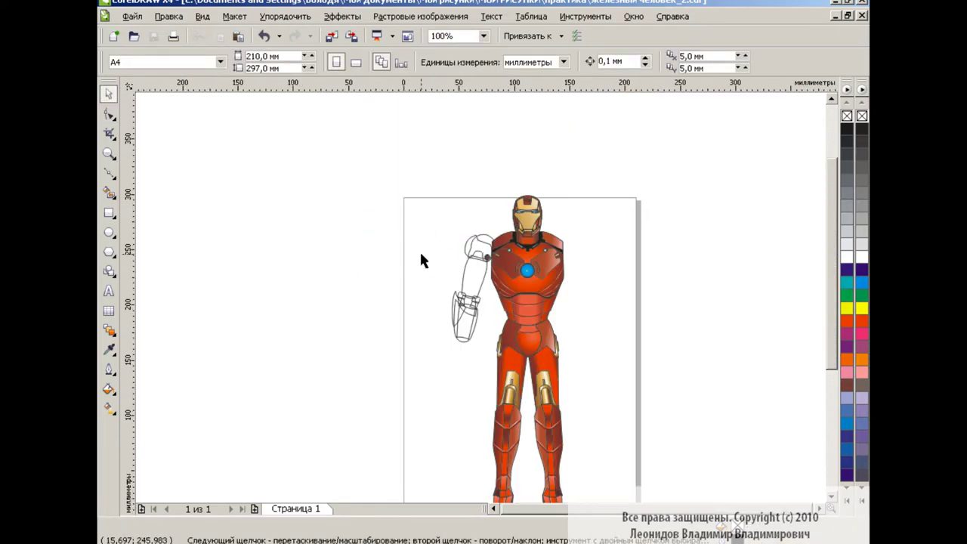
{"action": "left_click", "coordinate": [483, 35]}
{"action": "left_click", "coordinate": [459, 148]}
{"action": "scroll", "coordinate": [473, 284], "scroll_direction": "down", "scroll_amount": 3}
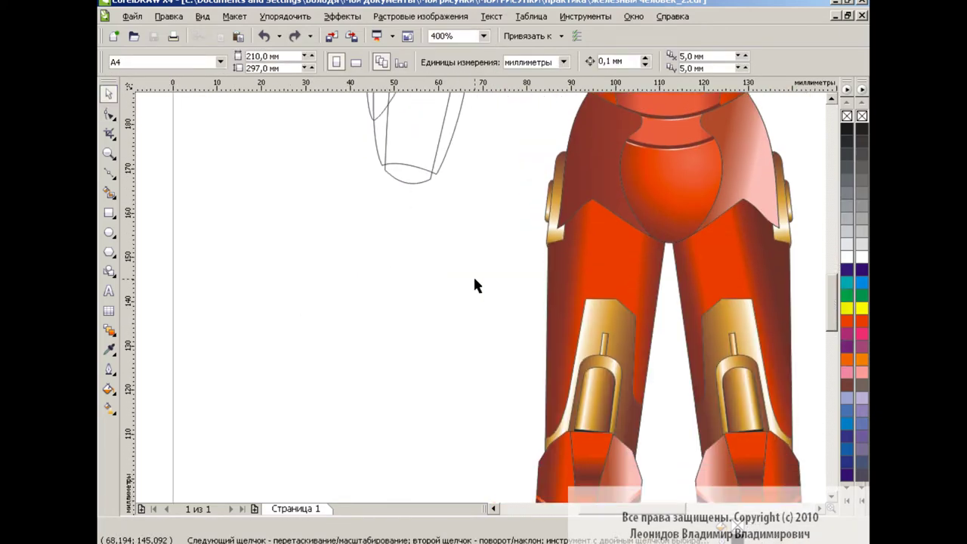
Draw an ellipse below the forearm and move a curved outline piece down into place
{"action": "left_click", "coordinate": [109, 236]}
{"action": "left_click_drag", "start_coordinate": [370, 167], "coordinate": [434, 266]}
{"action": "left_click", "coordinate": [401, 217]}
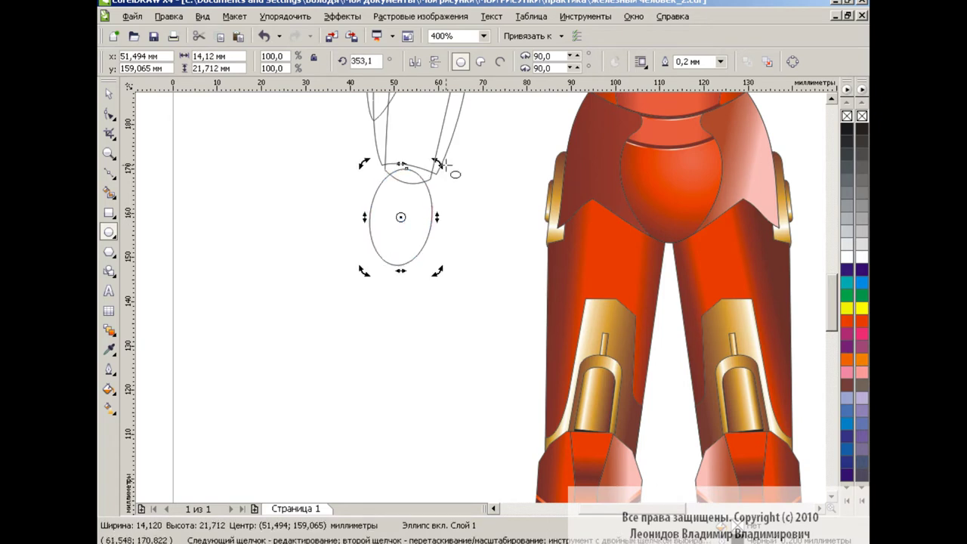
{"action": "key", "text": "space"}
{"action": "left_click", "coordinate": [318, 280]}
{"action": "scroll", "coordinate": [823, 299], "scroll_direction": "up", "scroll_amount": 2}
{"action": "left_click", "coordinate": [382, 185]}
{"action": "left_click_drag", "start_coordinate": [381, 185], "coordinate": [378, 283]}
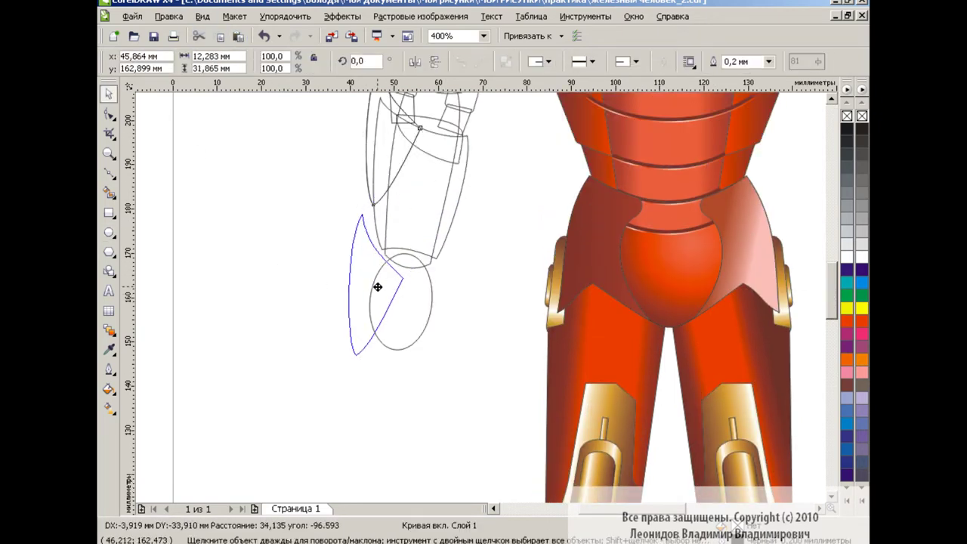
{"action": "mouse_move", "coordinate": [363, 323]}
{"action": "left_mouse_down"}
{"action": "mouse_move", "coordinate": [404, 280]}
{"action": "mouse_move", "coordinate": [388, 295]}
{"action": "left_mouse_up"}
{"action": "key", "text": "Escape"}
{"action": "scroll", "coordinate": [831, 301], "scroll_direction": "down", "scroll_amount": 2}
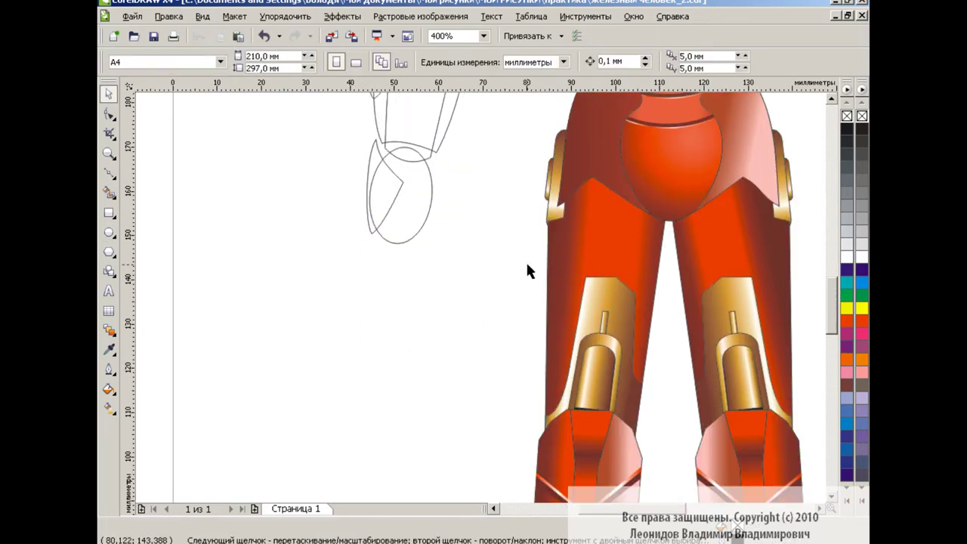
Outline the first finger with a dividing line and fill its regions tan
{"action": "left_click", "coordinate": [109, 173]}
{"action": "left_click", "coordinate": [161, 194]}
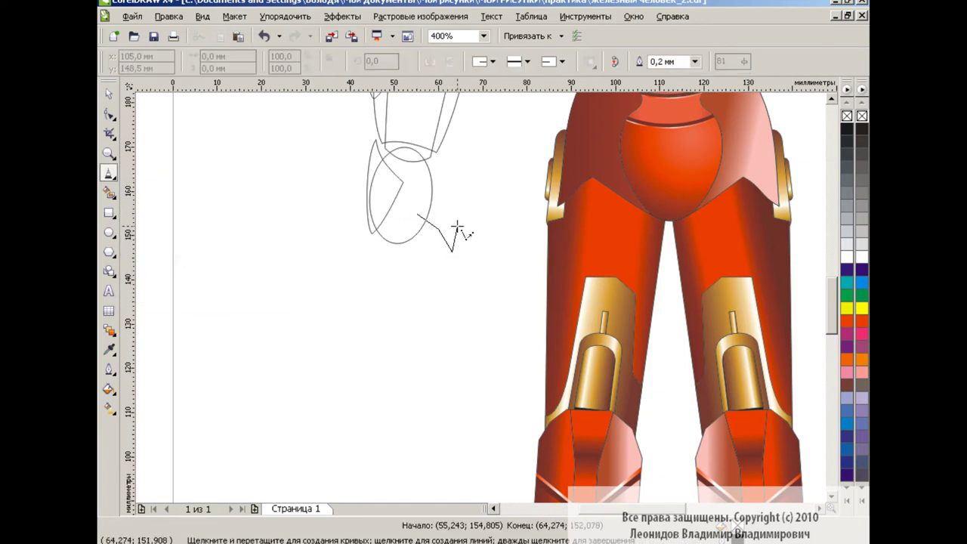
{"action": "left_click", "coordinate": [416, 206]}
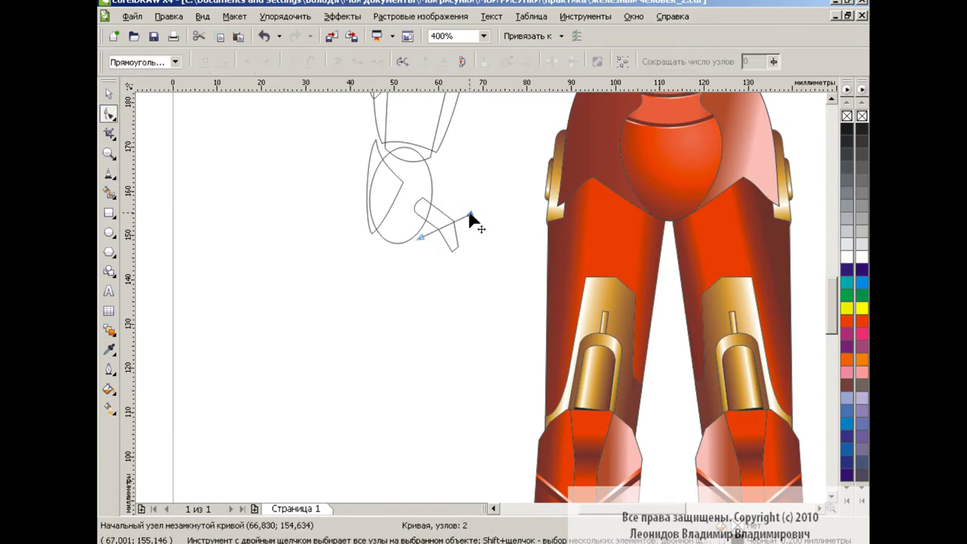
{"action": "left_click_drag", "start_coordinate": [438, 222], "coordinate": [465, 226]}
{"action": "left_click", "coordinate": [113, 191]}
{"action": "left_click", "coordinate": [302, 62]}
{"action": "left_click", "coordinate": [332, 174]}
{"action": "left_click", "coordinate": [458, 215]}
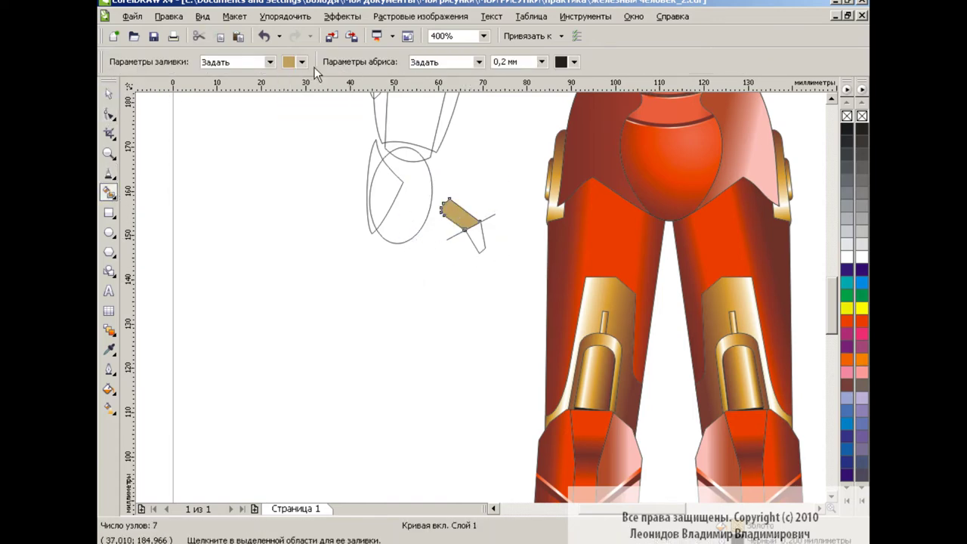
{"action": "left_click", "coordinate": [108, 94]}
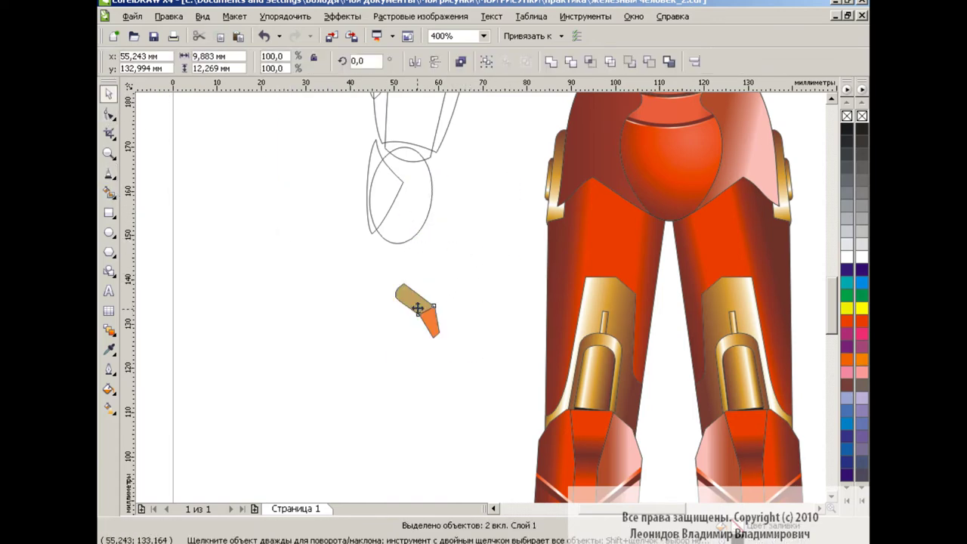
{"action": "left_click_drag", "start_coordinate": [462, 226], "coordinate": [434, 230]}
{"action": "left_click", "coordinate": [493, 256]}
Outline the next finger with a dividing line and delete the thin guide line
{"action": "left_click", "coordinate": [108, 173]}
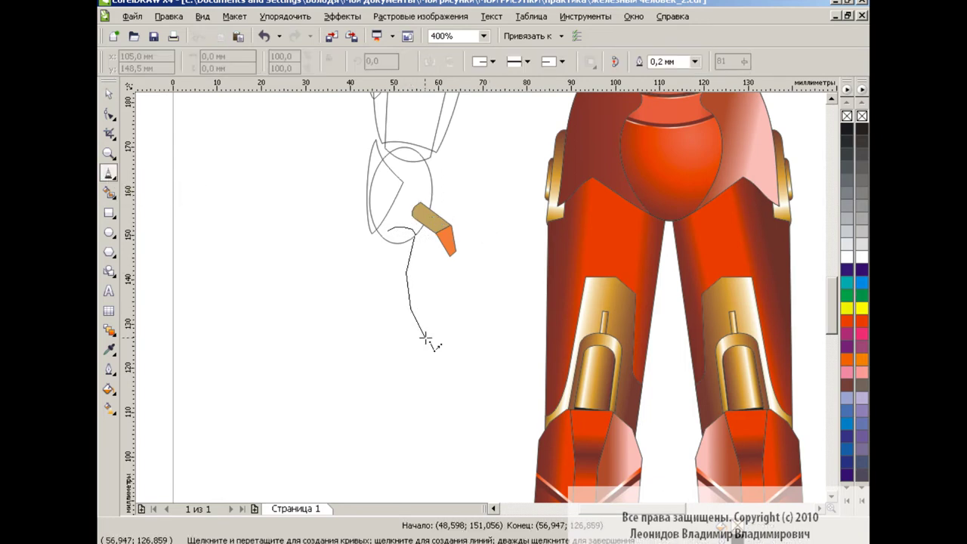
{"action": "left_click", "coordinate": [386, 228]}
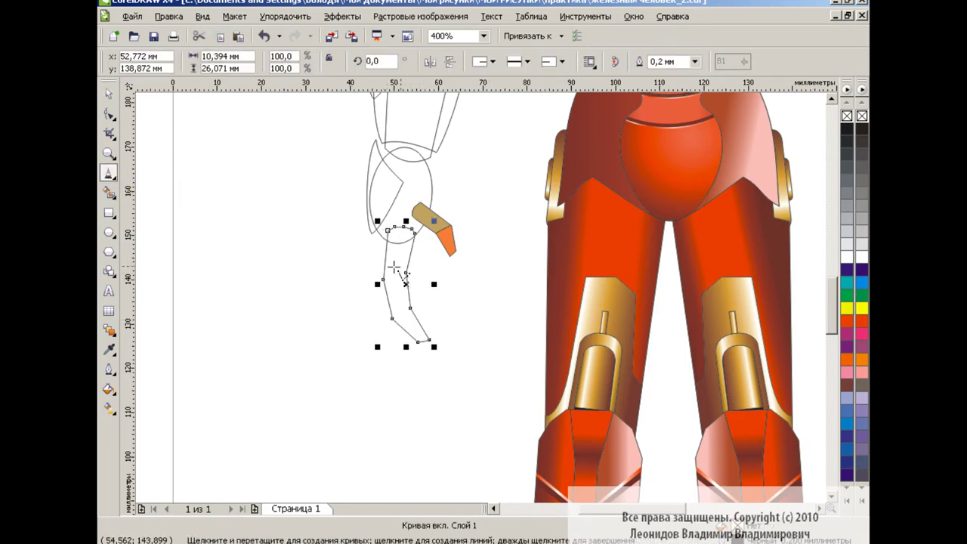
{"action": "left_click", "coordinate": [356, 290]}
{"action": "left_click", "coordinate": [444, 287]}
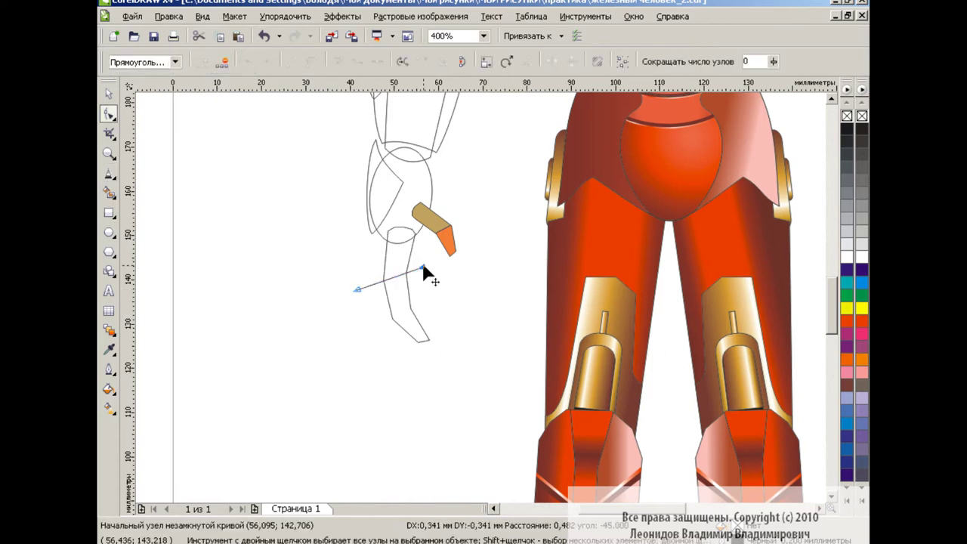
{"action": "left_click", "coordinate": [382, 325]}
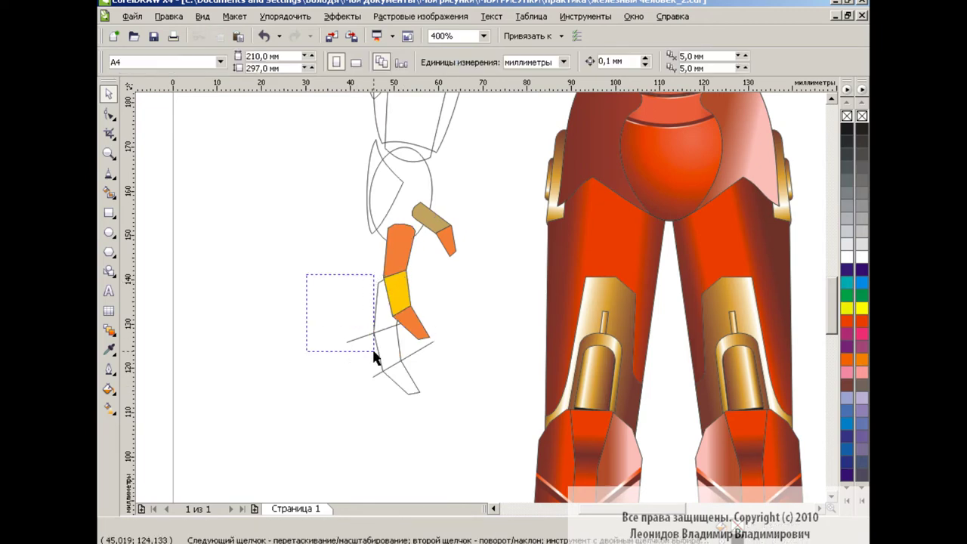
{"action": "key", "text": "Delete"}
Rotate and stretch the finger group, add a smaller copy, and scale all fingers to about 91%
{"action": "left_click", "coordinate": [381, 280]}
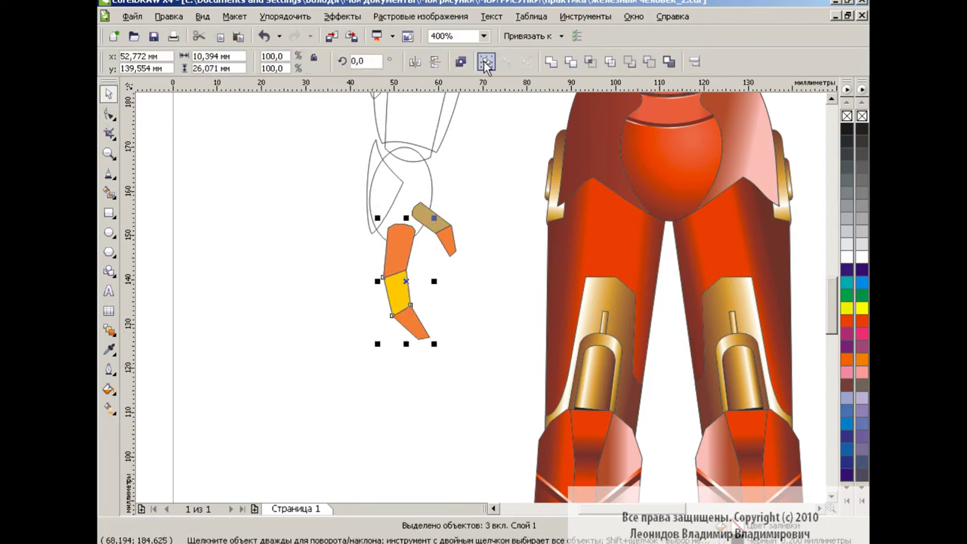
{"action": "left_click", "coordinate": [406, 284]}
{"action": "left_click_drag", "start_coordinate": [420, 220], "coordinate": [408, 227]}
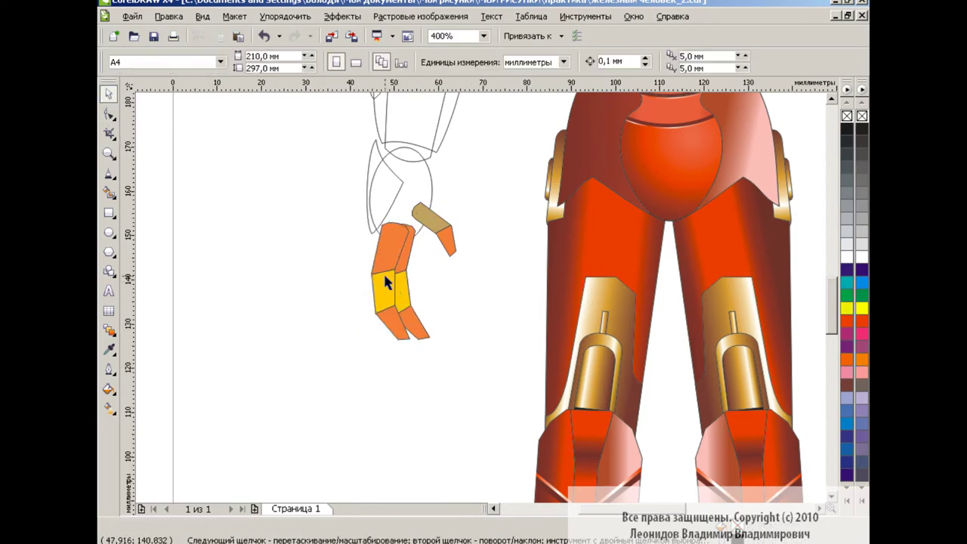
{"action": "left_click_drag", "start_coordinate": [375, 274], "coordinate": [363, 280]}
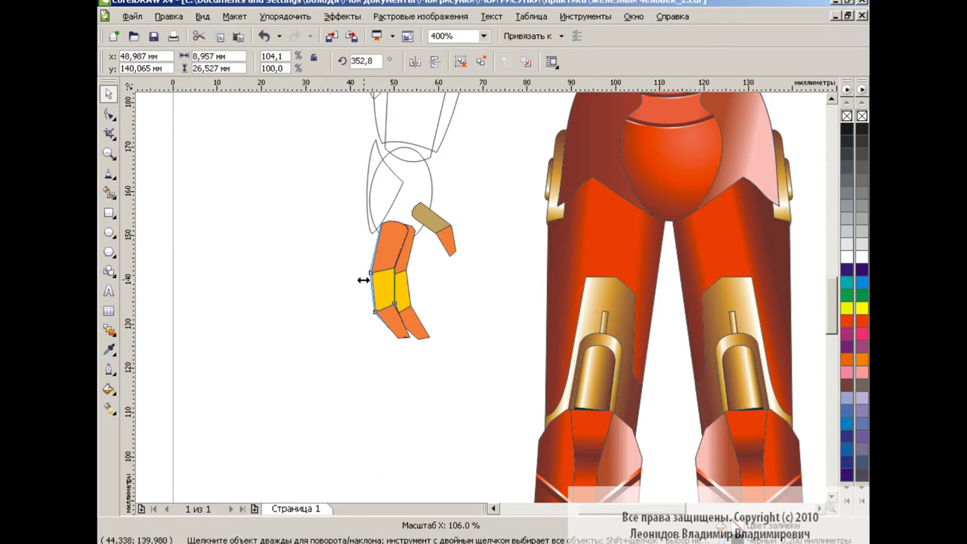
{"action": "left_click", "coordinate": [467, 314]}
{"action": "left_click", "coordinate": [406, 276]}
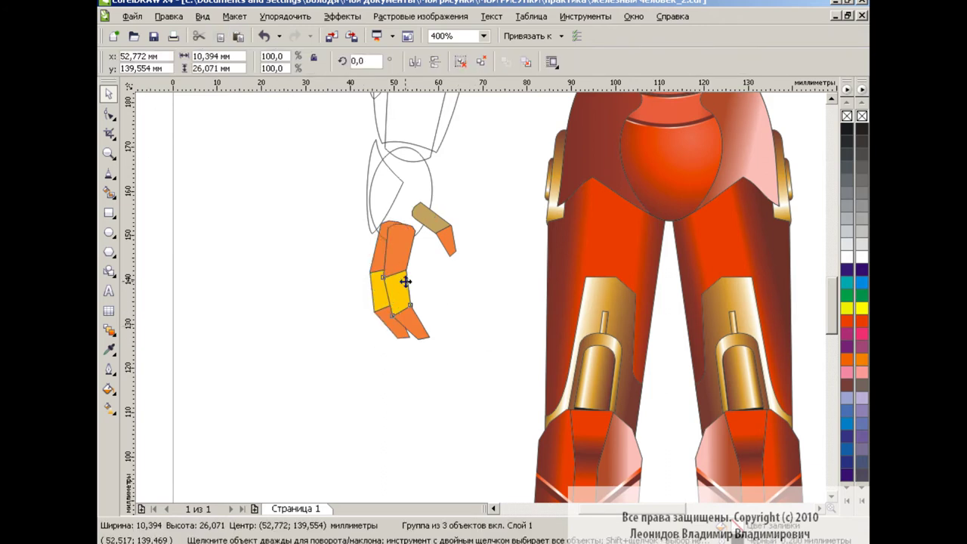
{"action": "left_click_drag", "start_coordinate": [429, 338], "coordinate": [429, 317]}
{"action": "left_click_drag", "start_coordinate": [404, 285], "coordinate": [405, 280]}
{"action": "left_click_drag", "start_coordinate": [464, 384], "coordinate": [317, 230]}
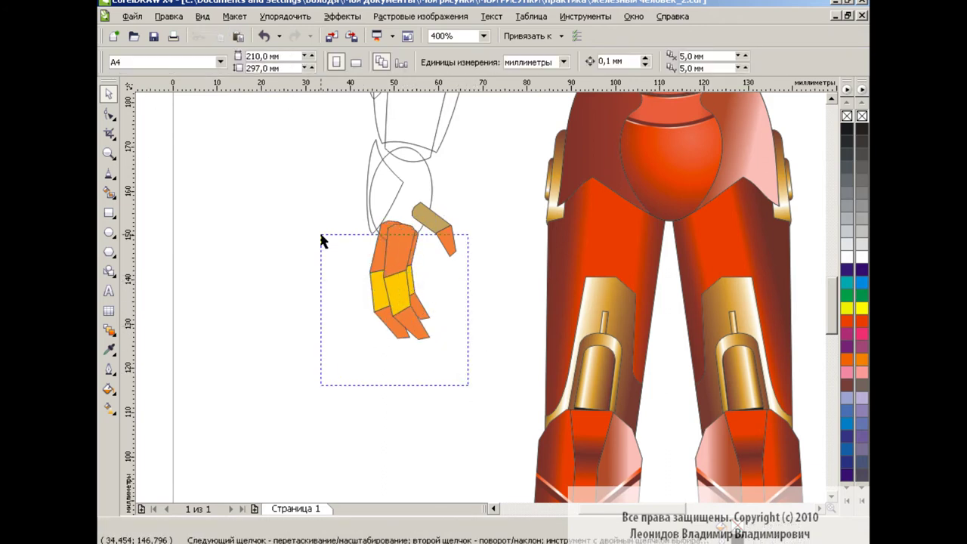
{"action": "left_click_drag", "start_coordinate": [434, 346], "coordinate": [429, 340]}
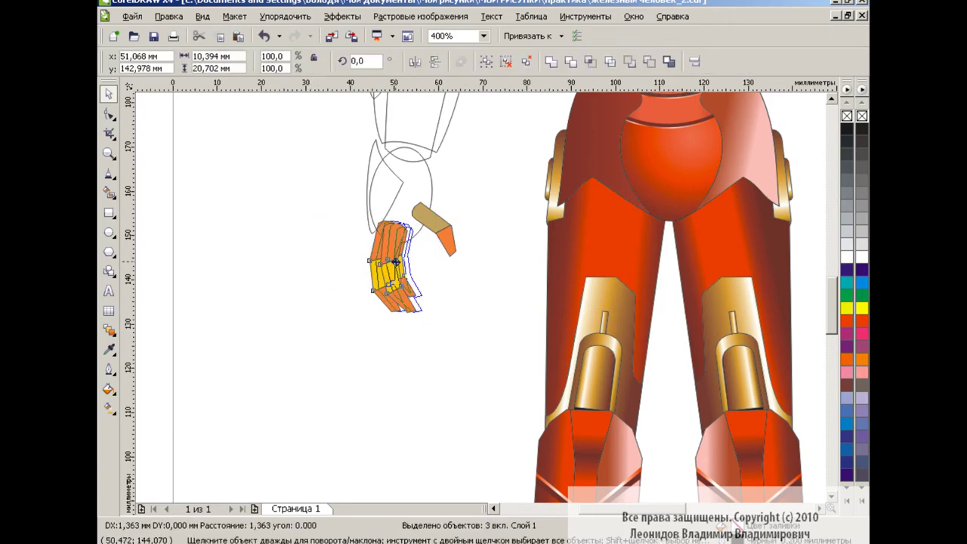
Widen the forearm outline horizontally and clear the fill from the hand pieces
{"action": "left_click", "coordinate": [370, 196]}
{"action": "left_click_drag", "start_coordinate": [408, 189], "coordinate": [416, 190]}
{"action": "left_click", "coordinate": [446, 316]}
{"action": "left_click_drag", "start_coordinate": [496, 184], "coordinate": [352, 348]}
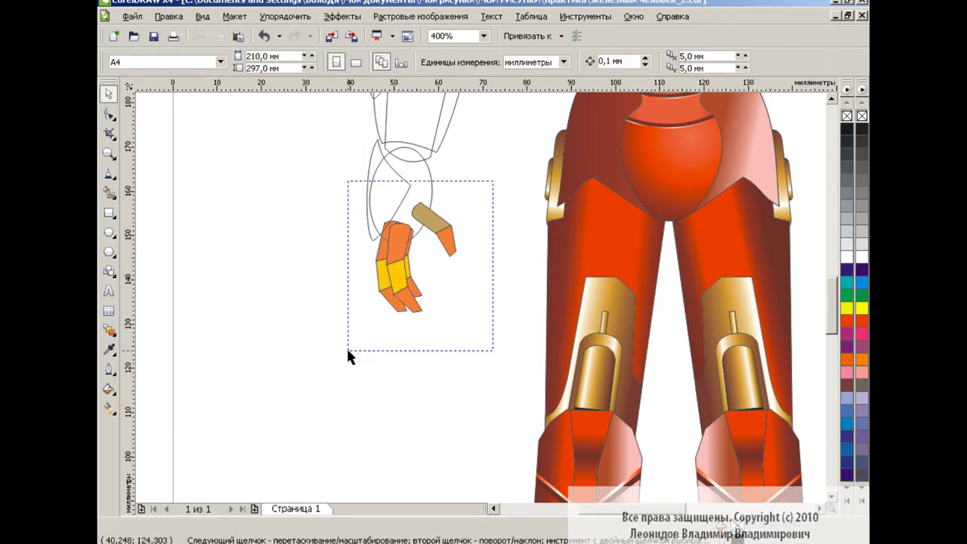
{"action": "key", "text": "Escape"}
{"action": "scroll", "coordinate": [788, 294], "scroll_direction": "up", "scroll_amount": 5}
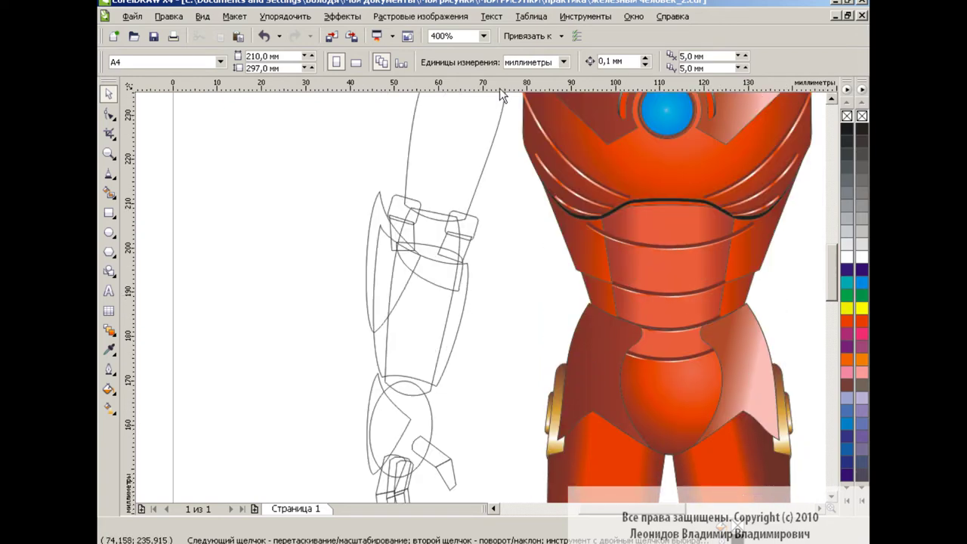
Raise the hand outline so it meets the end of the forearm
{"action": "left_click", "coordinate": [484, 36]}
{"action": "left_click", "coordinate": [438, 129]}
{"action": "left_click", "coordinate": [483, 35]}
{"action": "left_click", "coordinate": [465, 148]}
{"action": "left_click", "coordinate": [388, 256]}
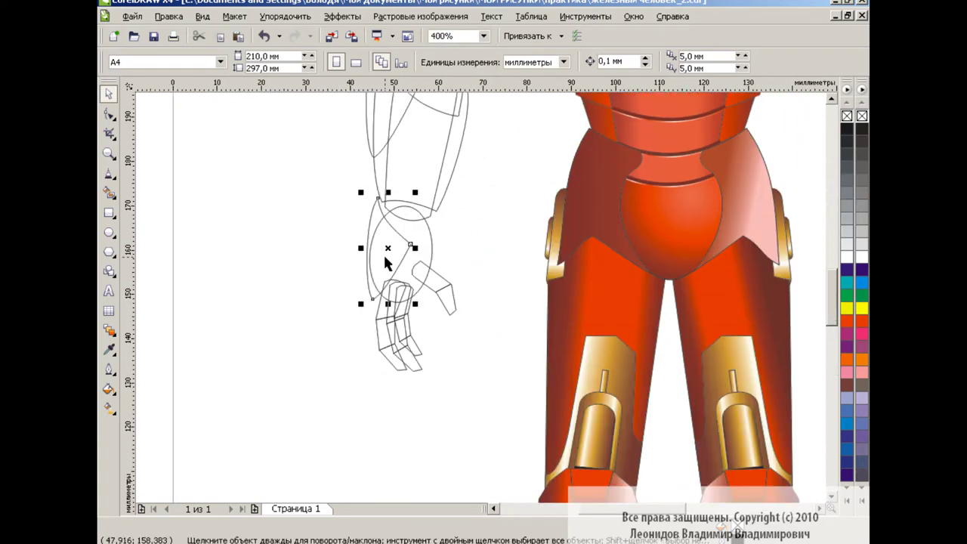
{"action": "left_click", "coordinate": [328, 266]}
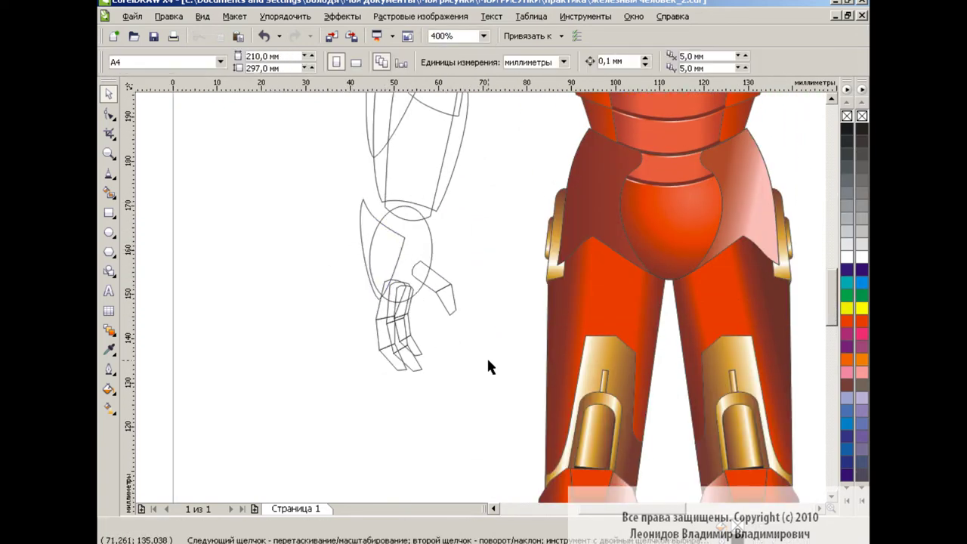
{"action": "left_click", "coordinate": [396, 303]}
{"action": "left_click_drag", "start_coordinate": [396, 302], "coordinate": [396, 287]}
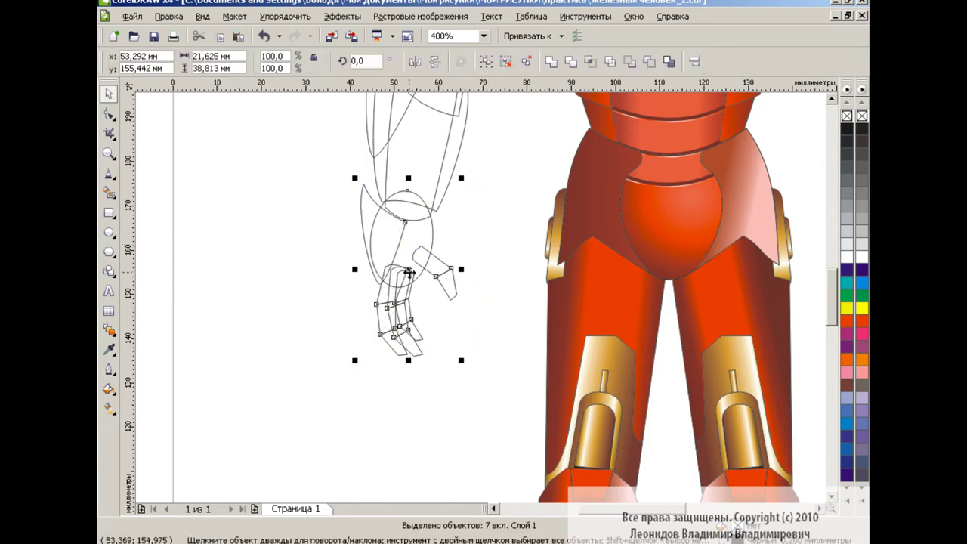
{"action": "left_click", "coordinate": [516, 228]}
Paste a filled shoulder shape over its outline and copy the body's radial fill onto it
{"action": "scroll", "coordinate": [822, 237], "scroll_direction": "up", "scroll_amount": 10}
{"action": "scroll", "coordinate": [395, 201], "scroll_direction": "up", "scroll_amount": 3}
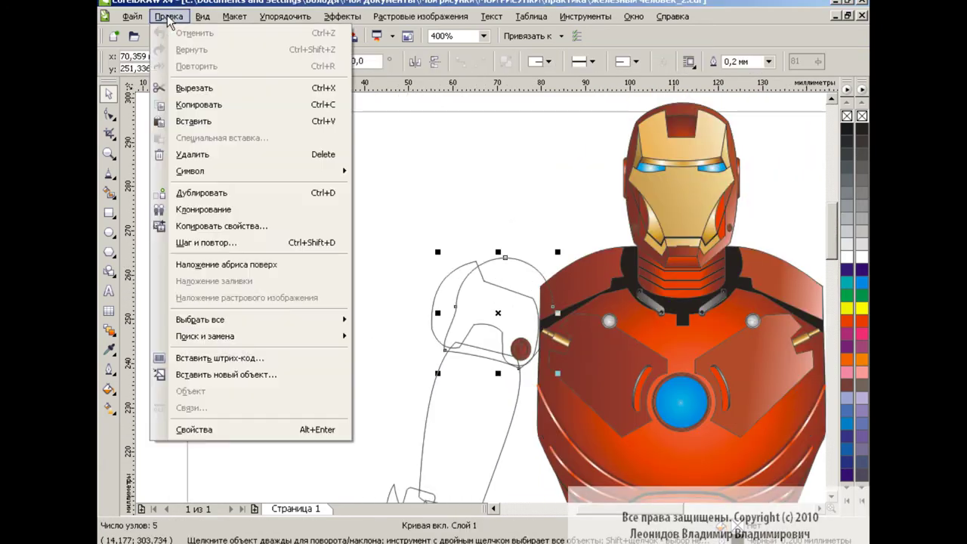
{"action": "key", "text": "ctrl+v"}
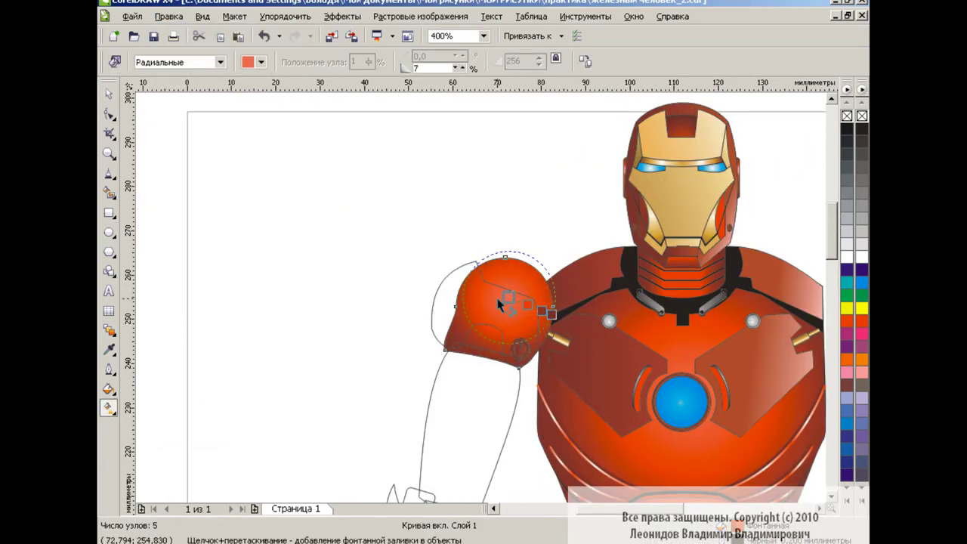
{"action": "left_click_drag", "start_coordinate": [442, 327], "coordinate": [453, 291]}
{"action": "key", "text": "ctrl+shift+a"}
{"action": "key", "text": "Return"}
{"action": "left_click", "coordinate": [525, 341]}
{"action": "key", "text": "g"}
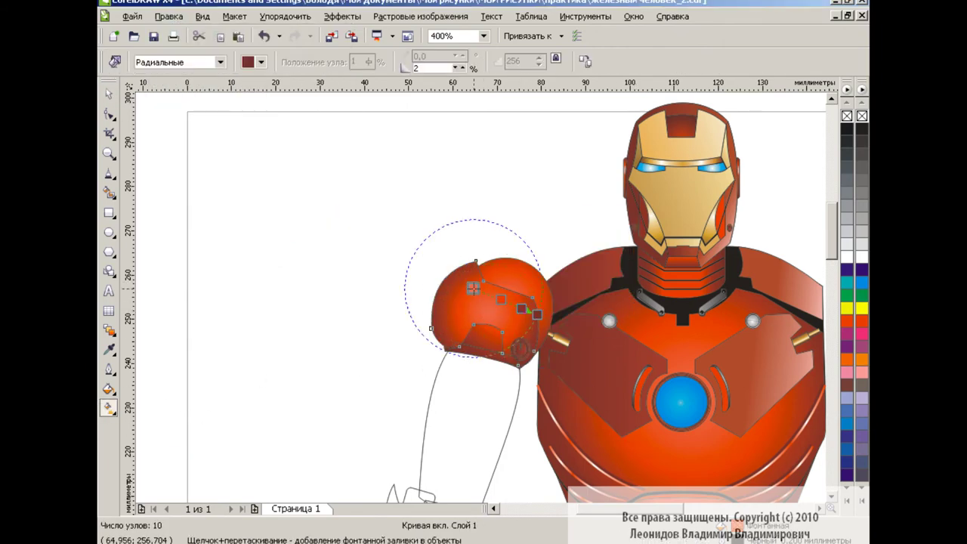
Adjust another shoulder piece's radial gradient and group the three shoulder pieces
{"action": "left_click", "coordinate": [109, 94]}
{"action": "left_click", "coordinate": [491, 287]}
{"action": "key", "text": "g"}
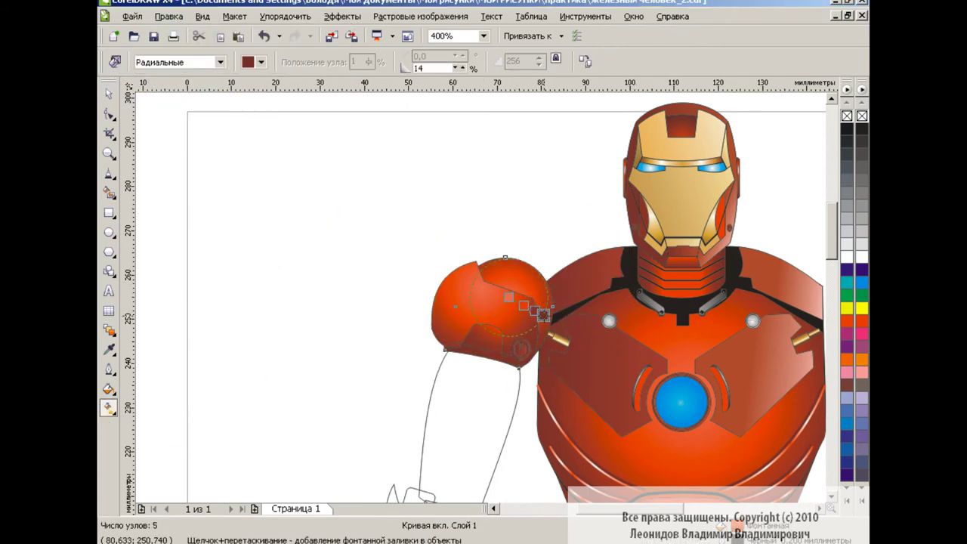
{"action": "left_click", "coordinate": [108, 94]}
{"action": "scroll", "coordinate": [828, 228], "scroll_direction": "down", "scroll_amount": 5}
{"action": "scroll", "coordinate": [453, 227], "scroll_direction": "up", "scroll_amount": 3}
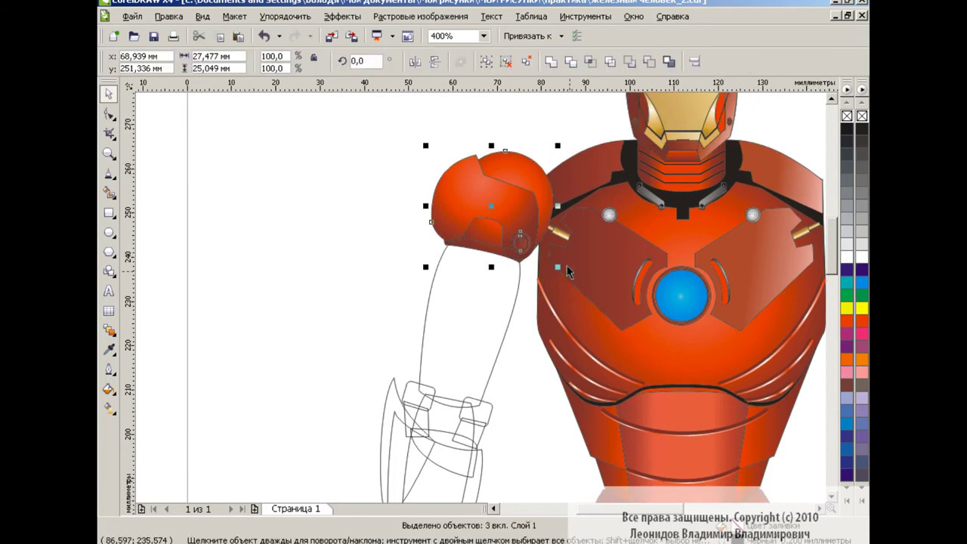
{"action": "key", "text": "ctrl+g"}
{"action": "left_click", "coordinate": [411, 171]}
Copy the body's orange gradient onto the upper arm and set its linear direction
{"action": "left_click", "coordinate": [509, 302]}
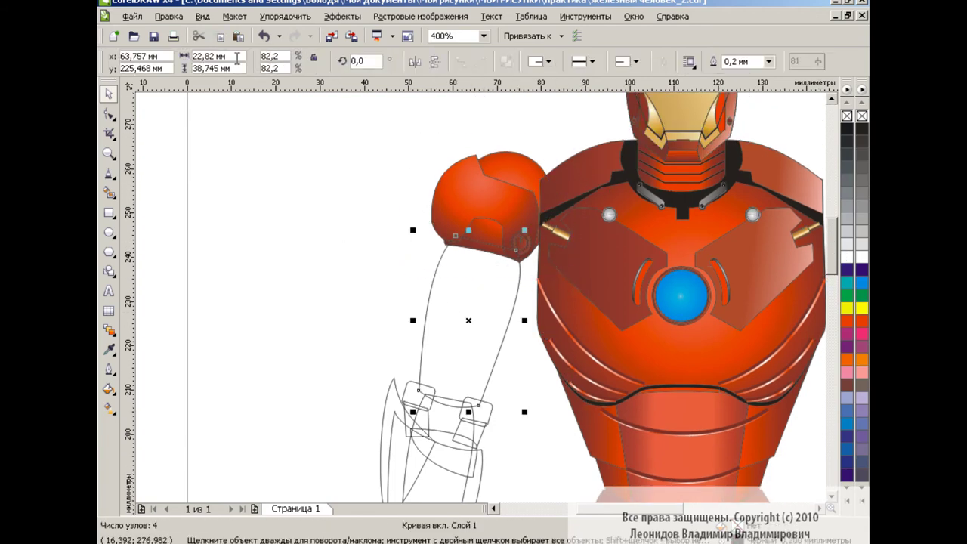
{"action": "left_click", "coordinate": [645, 346]}
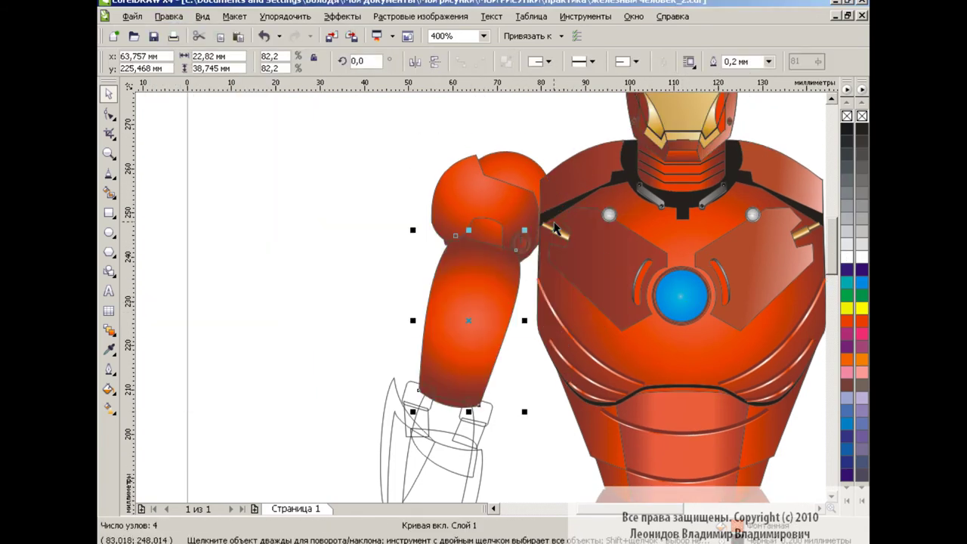
{"action": "key", "text": "ctrl+shift+a"}
{"action": "key", "text": "g"}
{"action": "left_click_drag", "start_coordinate": [418, 313], "coordinate": [506, 335]}
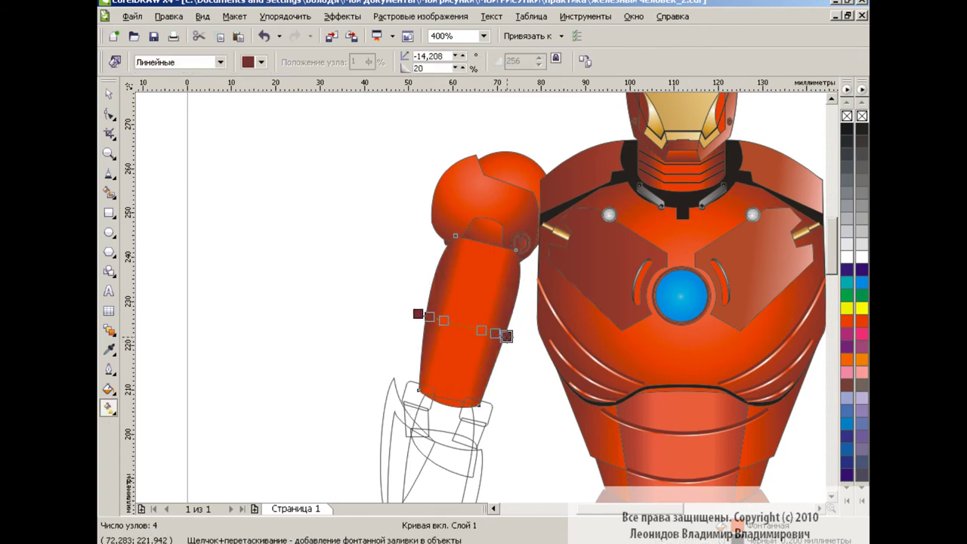
{"action": "key", "text": "space"}
{"action": "left_click", "coordinate": [387, 258]}
Start a plate outline on the upper arm with the F5 drawing tool
{"action": "scroll", "coordinate": [549, 346], "scroll_direction": "down", "scroll_amount": 3}
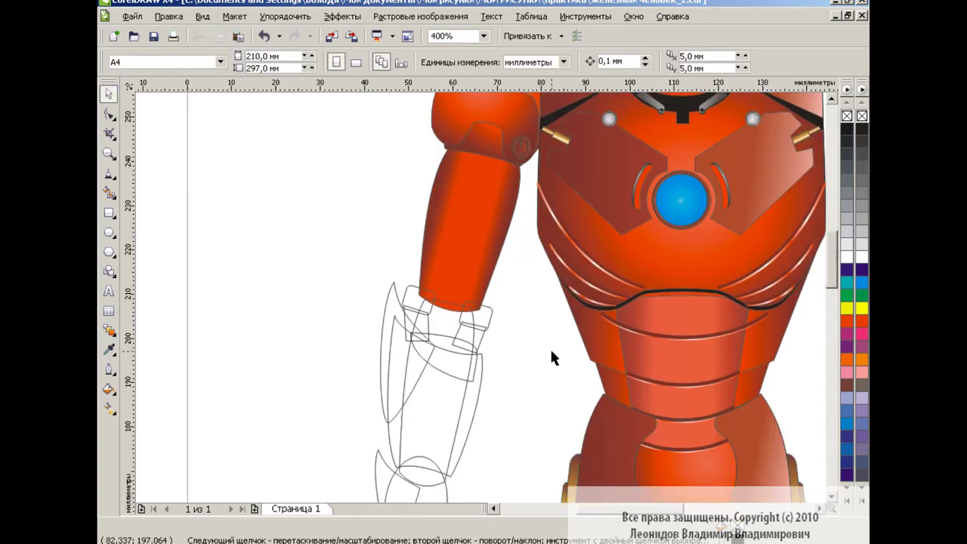
{"action": "key", "text": "F5"}
{"action": "left_click", "coordinate": [426, 235]}
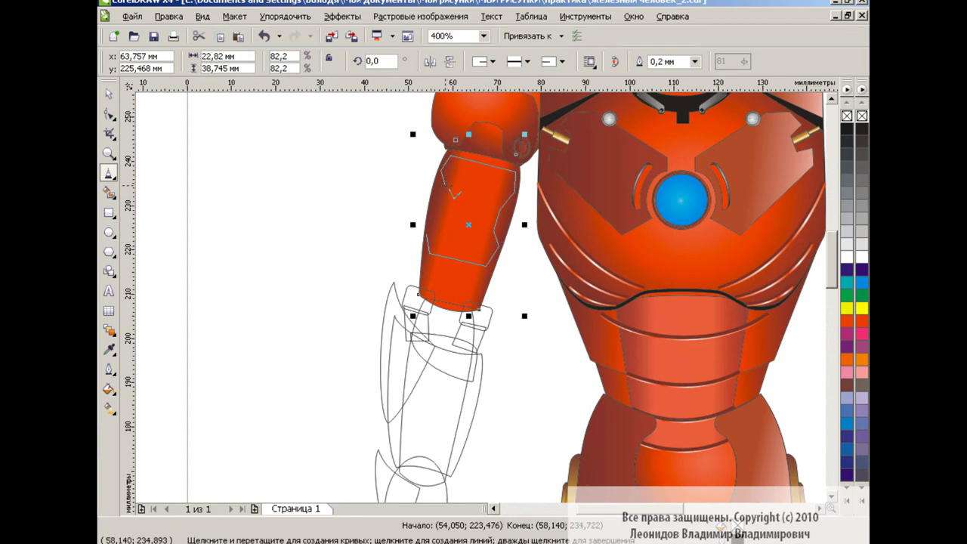
Fill the upper-arm plate with a gold preset fountain gradient
{"action": "left_click", "coordinate": [109, 389]}
{"action": "left_click", "coordinate": [204, 410]}
{"action": "left_click", "coordinate": [463, 372]}
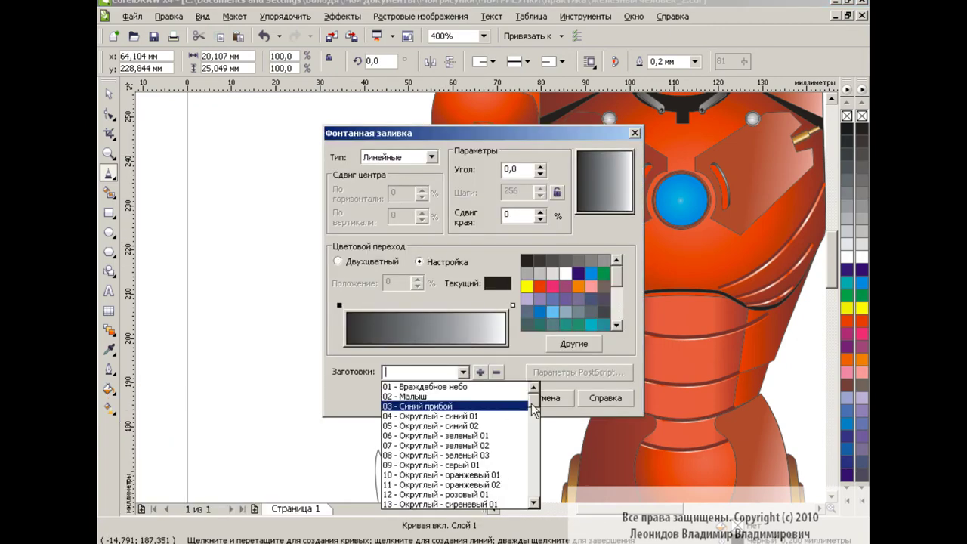
{"action": "left_click_drag", "start_coordinate": [531, 404], "coordinate": [534, 447]}
{"action": "left_click", "coordinate": [513, 429]}
{"action": "left_click", "coordinate": [502, 397]}
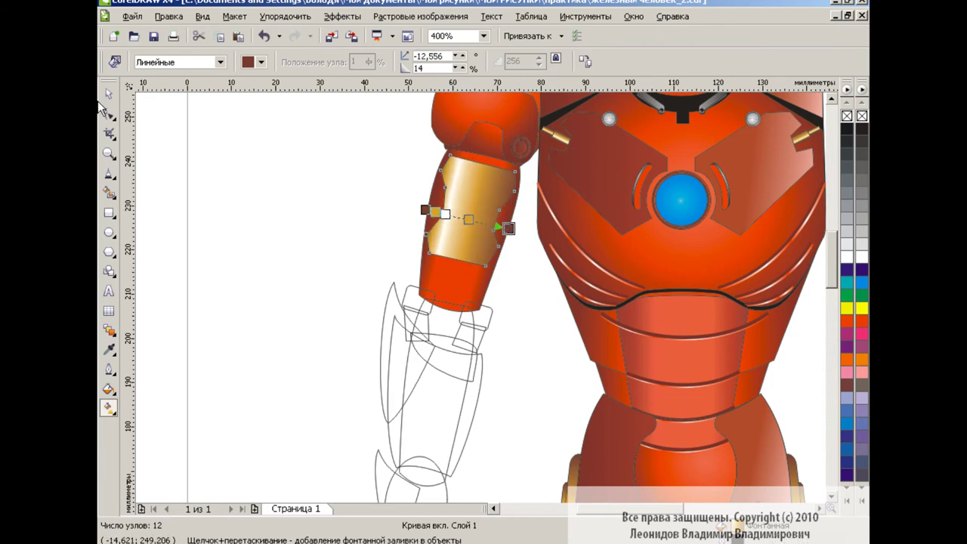
{"action": "scroll", "coordinate": [529, 302], "scroll_direction": "up", "scroll_amount": 3}
{"action": "left_click", "coordinate": [483, 35]}
{"action": "scroll", "coordinate": [479, 297], "scroll_direction": "up", "scroll_amount": 1}
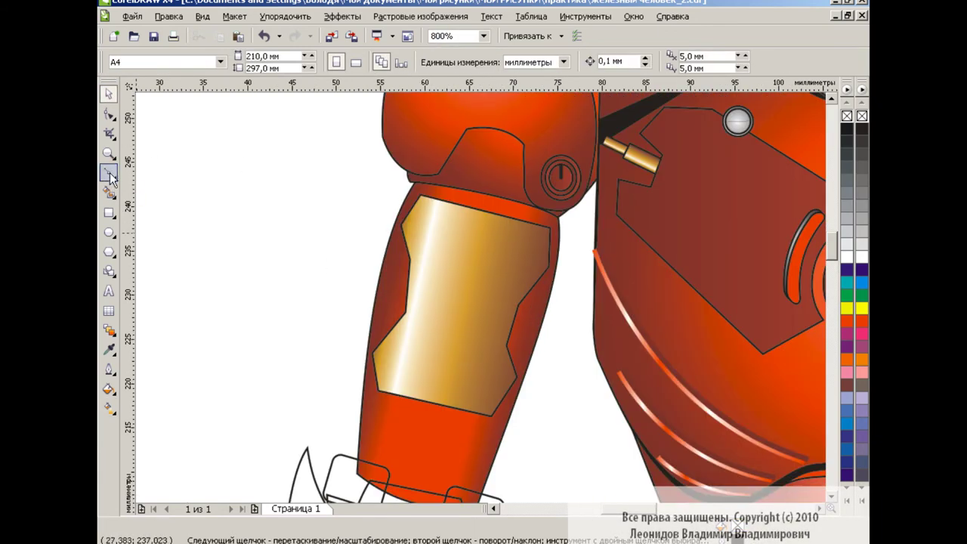
Draw a dividing line across the gold plate and colour it darker
{"action": "left_click", "coordinate": [109, 176]}
{"action": "left_click", "coordinate": [145, 176]}
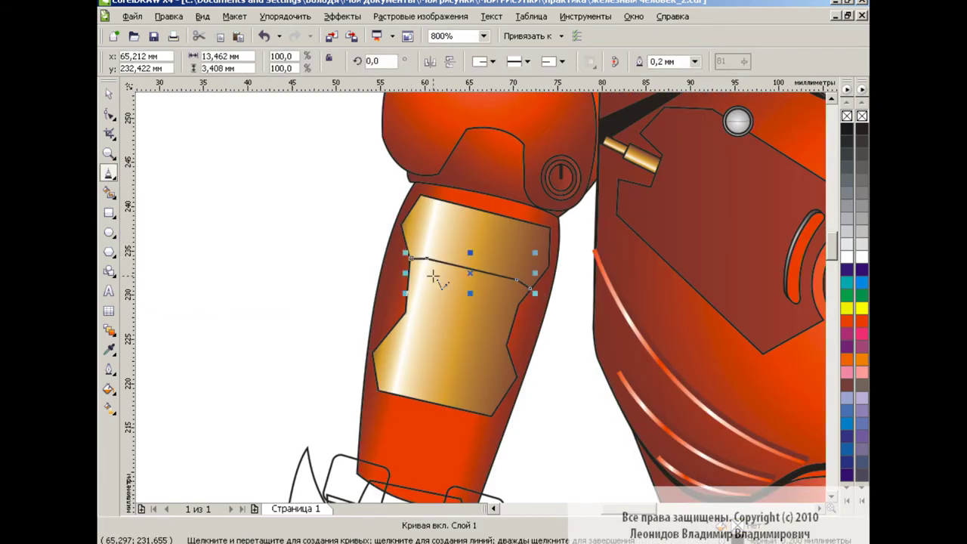
{"action": "key", "text": "space"}
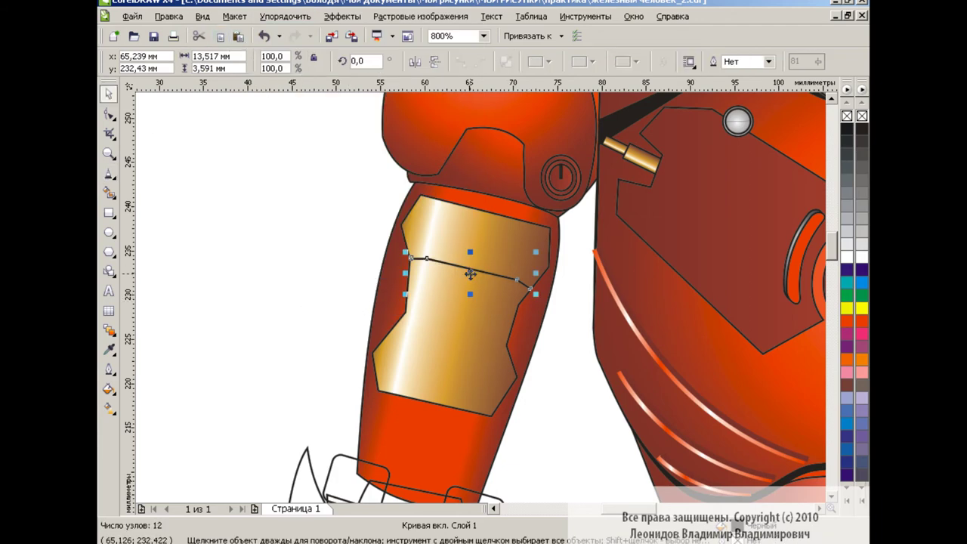
{"action": "left_click_drag", "start_coordinate": [469, 274], "coordinate": [470, 275]}
{"action": "left_click", "coordinate": [171, 414]}
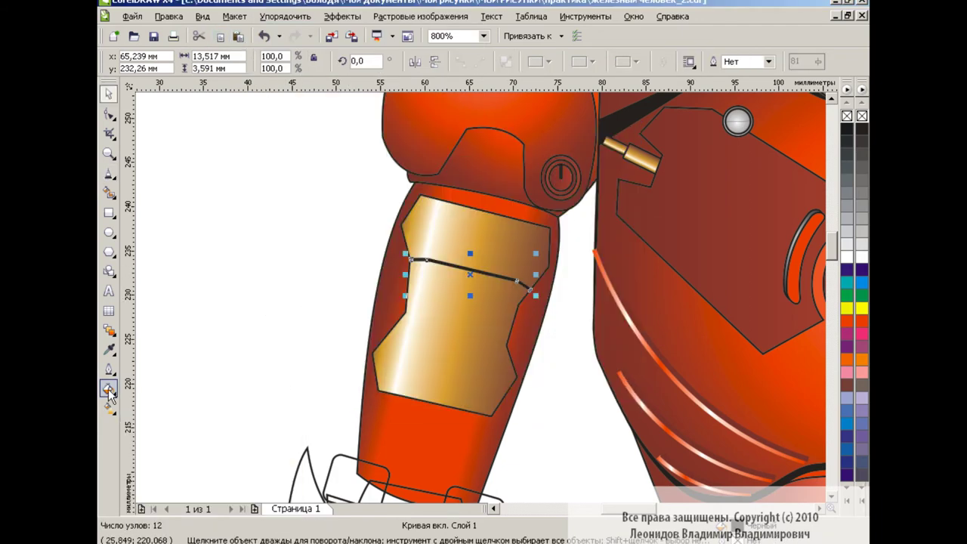
{"action": "double_click", "coordinate": [360, 320]}
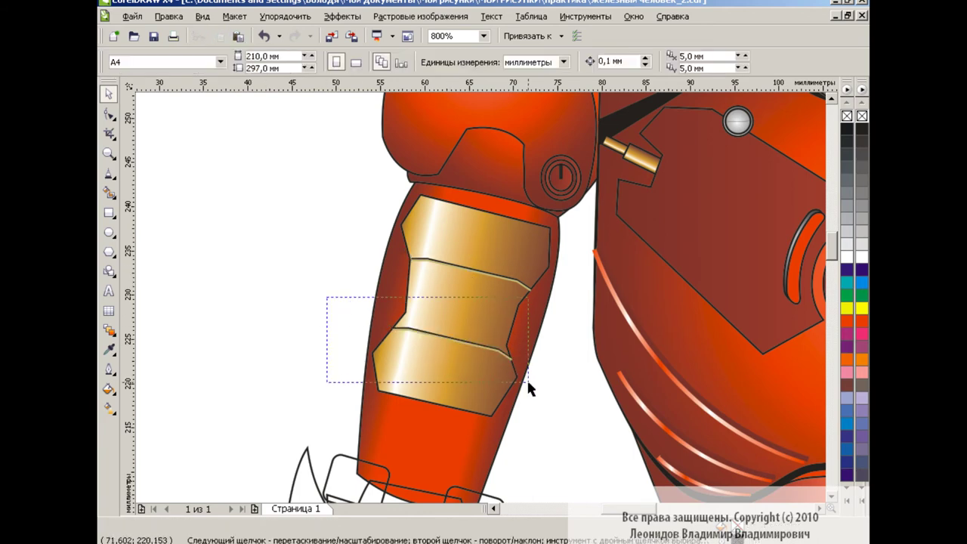
{"action": "left_click_drag", "start_coordinate": [325, 296], "coordinate": [527, 388]}
{"action": "left_click", "coordinate": [317, 302]}
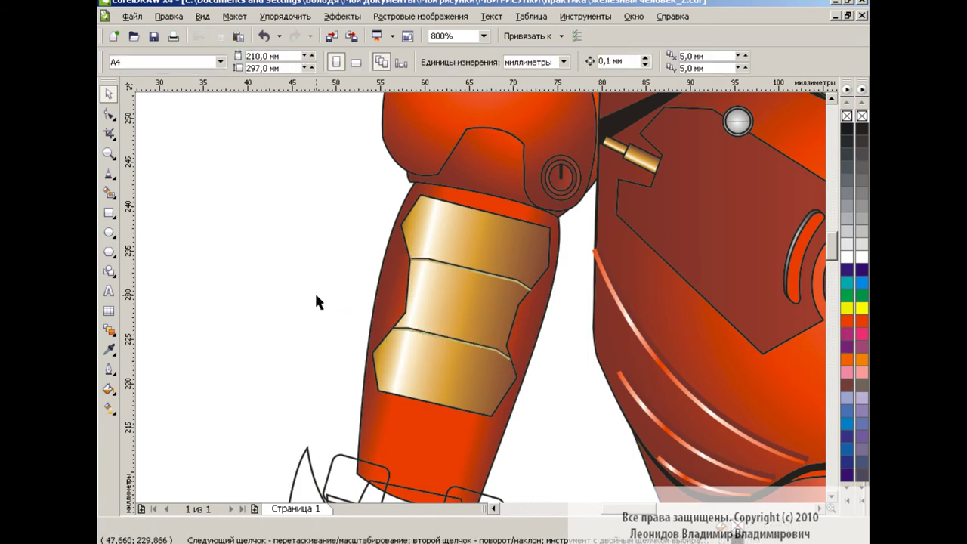
{"action": "scroll", "coordinate": [578, 463], "scroll_direction": "down", "scroll_amount": 1}
{"action": "scroll", "coordinate": [479, 259], "scroll_direction": "down", "scroll_amount": 3}
Copy the upper arm's red gradient fill onto the forearm outline and shorten its gradient
{"action": "left_click", "coordinate": [474, 303]}
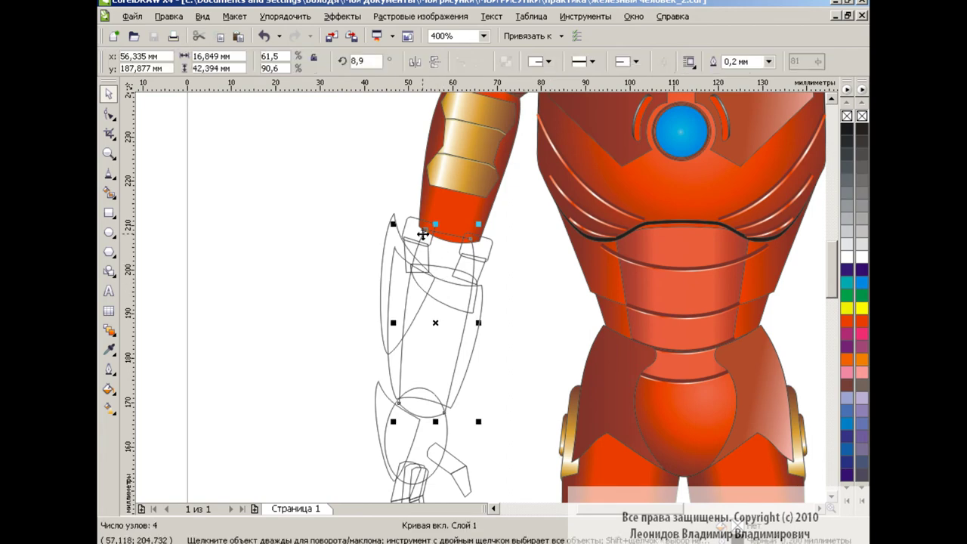
{"action": "left_click", "coordinate": [169, 16]}
{"action": "left_click", "coordinate": [234, 223]}
{"action": "left_click", "coordinate": [514, 300]}
{"action": "left_click", "coordinate": [443, 210]}
{"action": "key", "text": "g"}
{"action": "left_click_drag", "start_coordinate": [465, 340], "coordinate": [469, 330]}
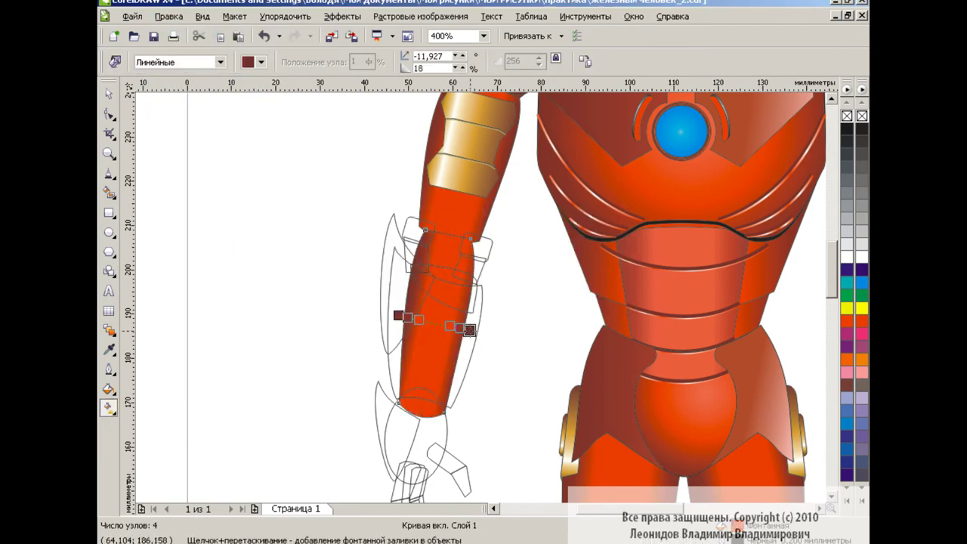
{"action": "key", "text": "space"}
{"action": "left_click", "coordinate": [248, 242]}
Zoom around the arm and undo the last change to the forearm
{"action": "scroll", "coordinate": [339, 131], "scroll_direction": "up", "scroll_amount": 3}
{"action": "mouse_move", "coordinate": [339, 131]}
{"action": "left_mouse_down"}
{"action": "mouse_move", "coordinate": [545, 389]}
{"action": "mouse_move", "coordinate": [545, 412]}
{"action": "left_mouse_up"}
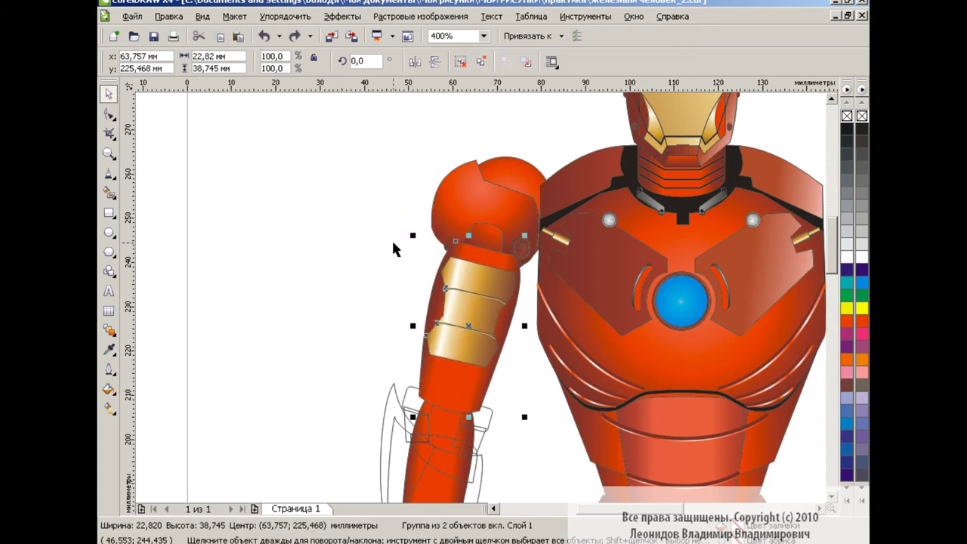
{"action": "scroll", "coordinate": [829, 269], "scroll_direction": "down", "scroll_amount": 4}
{"action": "scroll", "coordinate": [828, 268], "scroll_direction": "up", "scroll_amount": 3}
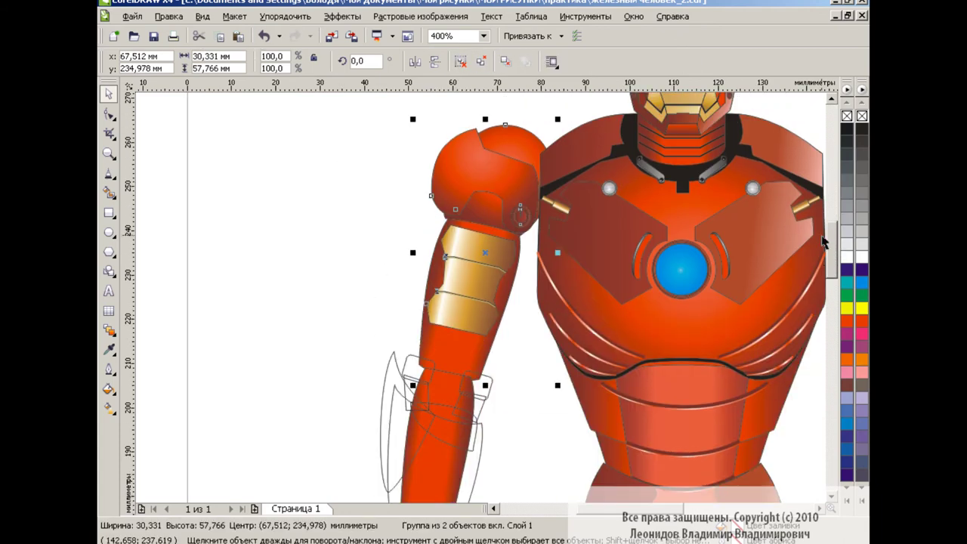
{"action": "left_click", "coordinate": [263, 36]}
{"action": "scroll", "coordinate": [810, 272], "scroll_direction": "down", "scroll_amount": 3}
Give the lower forearm piece the red armour fill and shift its gradient nodes across it
{"action": "left_click", "coordinate": [475, 318]}
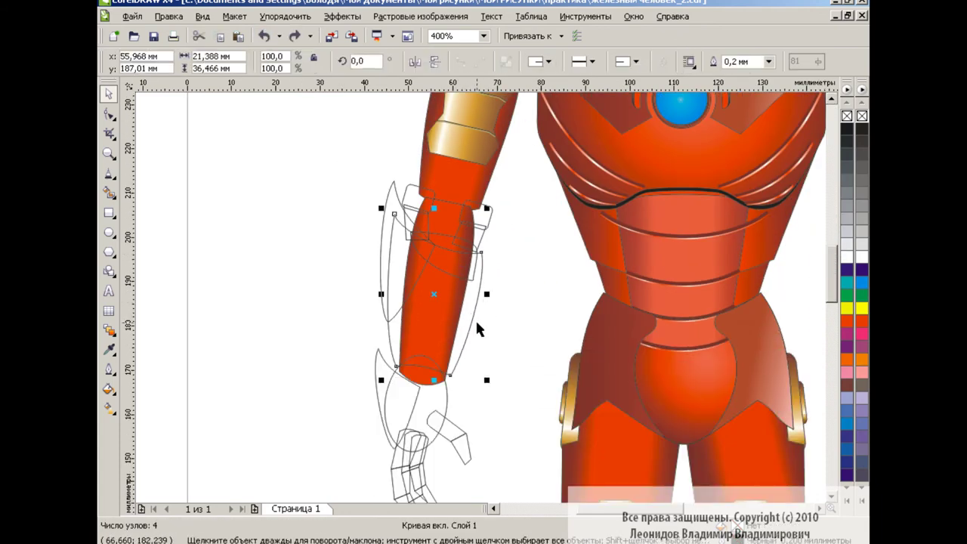
{"action": "key", "text": "ctrl+shift+a"}
{"action": "left_click", "coordinate": [512, 300]}
{"action": "left_click", "coordinate": [438, 287]}
{"action": "left_click", "coordinate": [109, 408]}
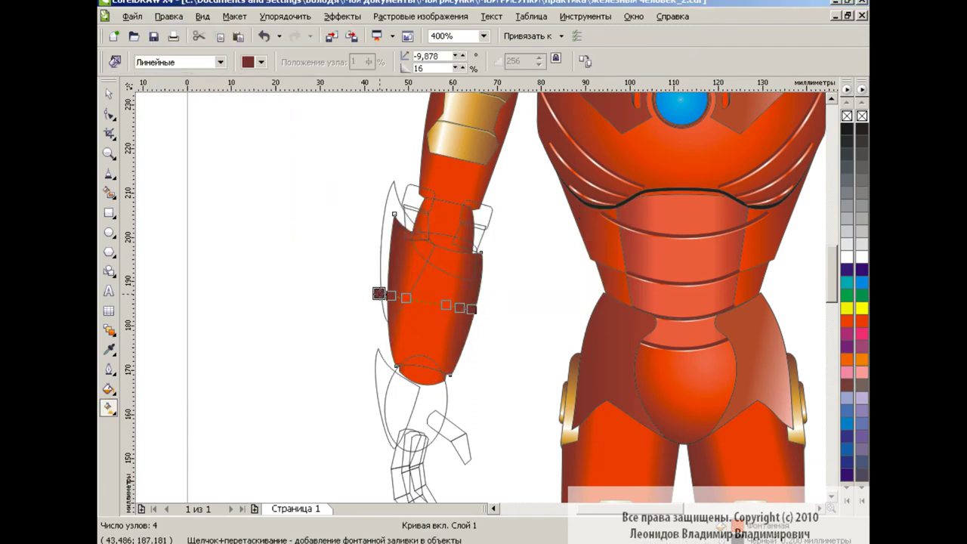
{"action": "left_click_drag", "start_coordinate": [405, 298], "coordinate": [417, 299]}
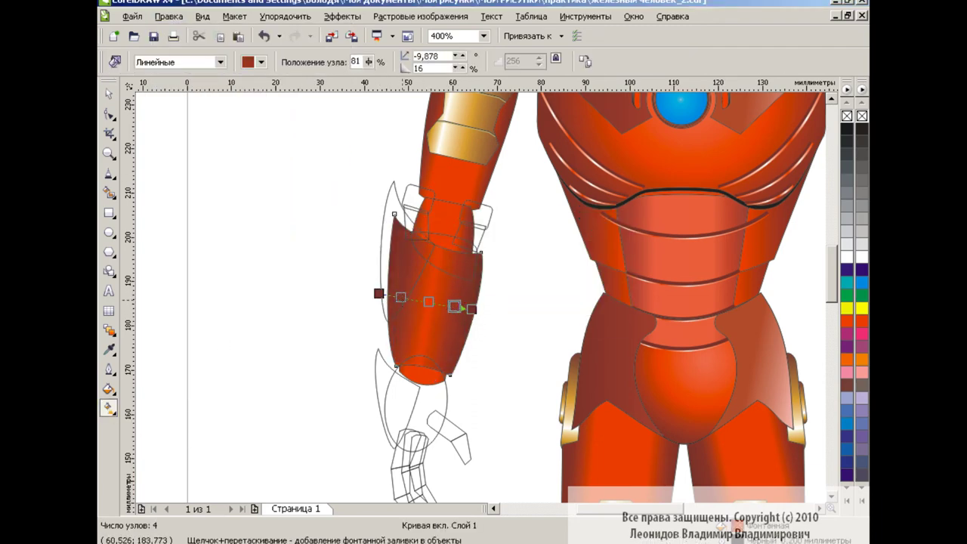
Copy the red fill onto the upper forearm piece and tilt its gradient up-right
{"action": "left_click", "coordinate": [333, 318]}
{"action": "left_click", "coordinate": [385, 287]}
{"action": "key", "text": "ctrl+shift+a"}
{"action": "key", "text": "Return"}
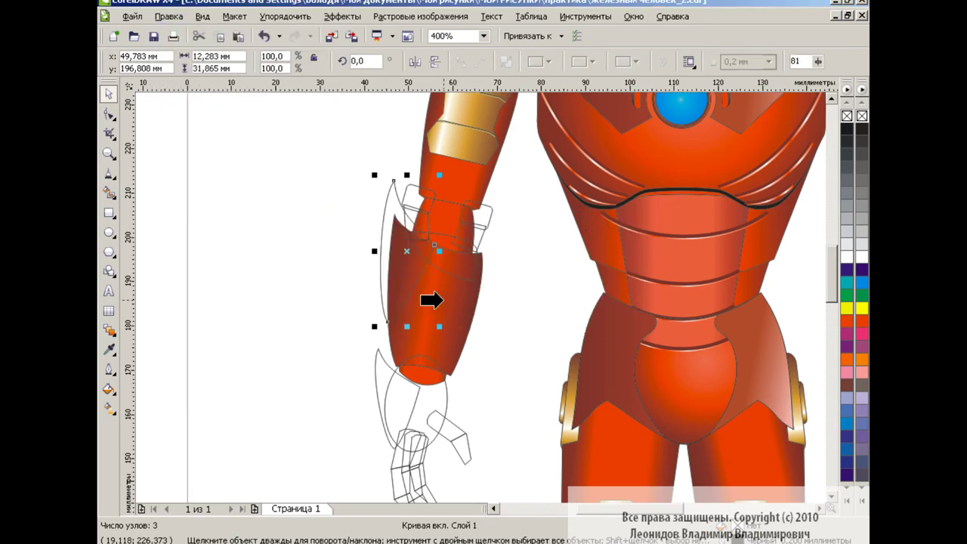
{"action": "left_click", "coordinate": [426, 299]}
{"action": "left_click_drag", "start_coordinate": [428, 263], "coordinate": [458, 235]}
{"action": "key", "text": "space"}
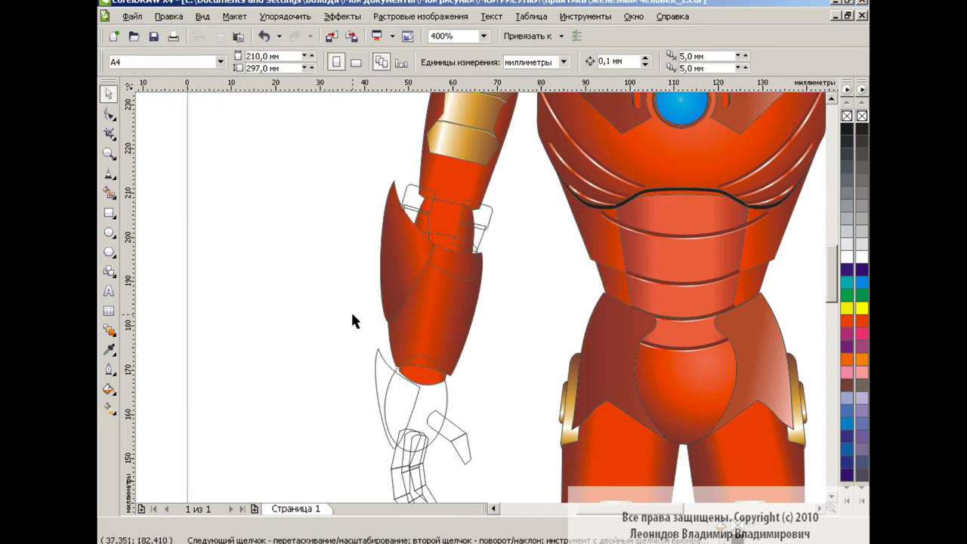
Copy the red forearm plate's fill onto the small forearm piece
{"action": "left_click", "coordinate": [453, 253]}
{"action": "key", "text": "ctrl+shift+a"}
{"action": "key", "text": "Return"}
{"action": "left_click", "coordinate": [551, 278]}
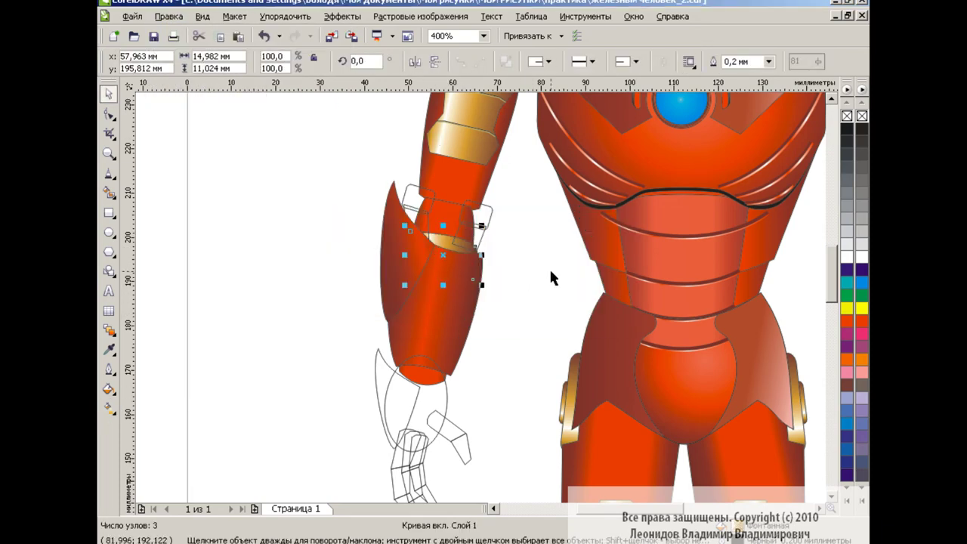
Copy the upper-arm band's gold gradient onto the small rectangle near the arm top
{"action": "left_click", "coordinate": [502, 210]}
{"action": "left_click", "coordinate": [167, 16]}
{"action": "left_click", "coordinate": [197, 227]}
{"action": "key", "text": "Return"}
{"action": "left_click", "coordinate": [451, 294]}
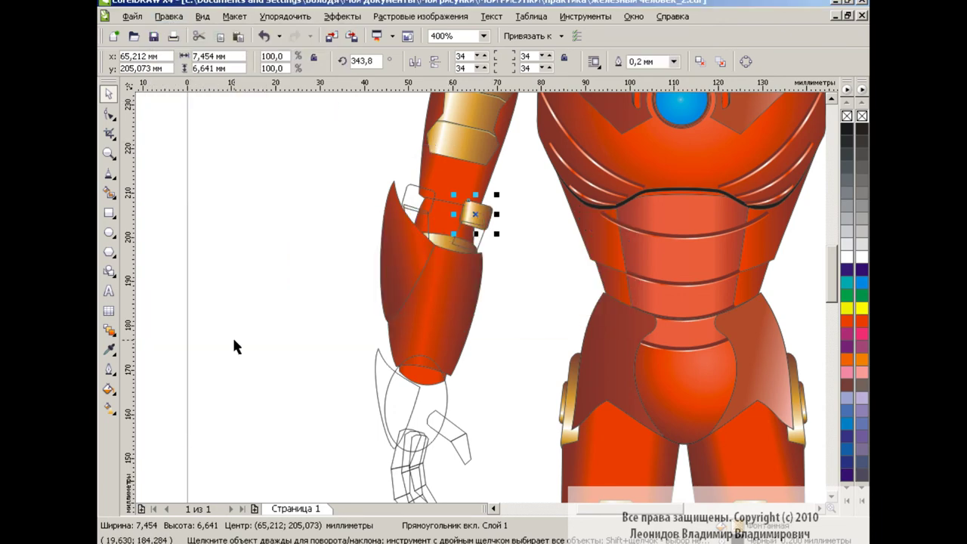
{"action": "left_click", "coordinate": [109, 408]}
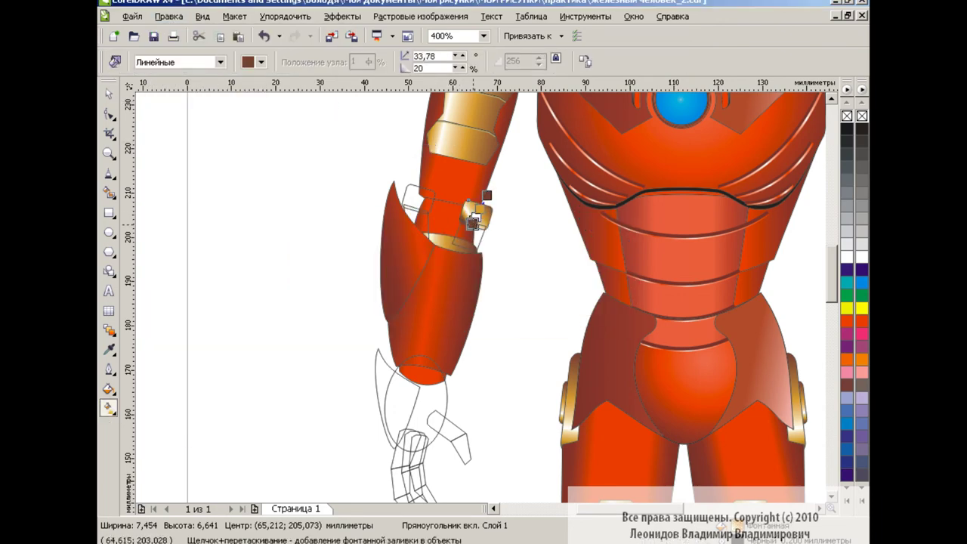
{"action": "key", "text": "space"}
Give the second small joint piece the same gold gradient fill
{"action": "left_click", "coordinate": [167, 15]}
{"action": "left_click", "coordinate": [303, 222]}
{"action": "key", "text": "Return"}
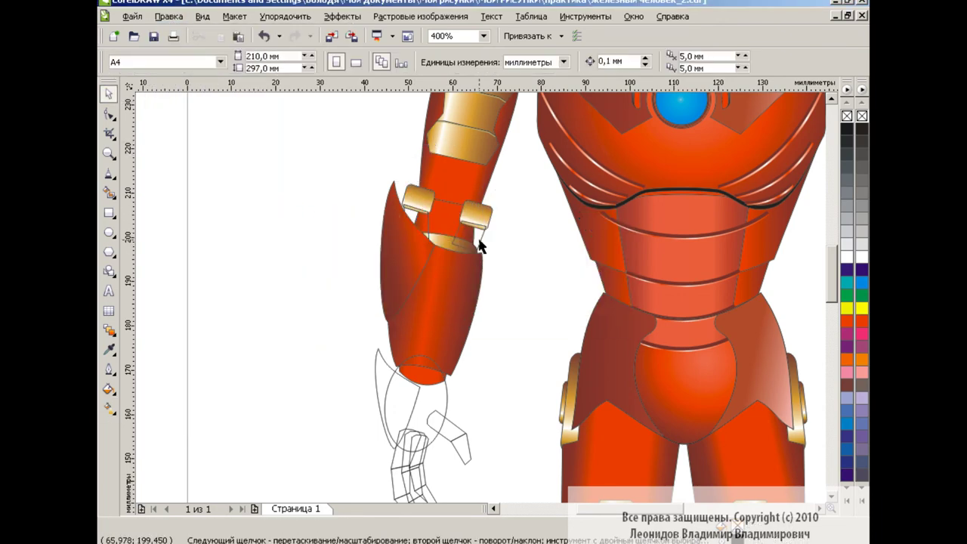
{"action": "left_click", "coordinate": [480, 236]}
{"action": "left_click", "coordinate": [168, 15]}
{"action": "left_click", "coordinate": [226, 224]}
{"action": "key", "text": "Return"}
{"action": "left_click", "coordinate": [476, 215]}
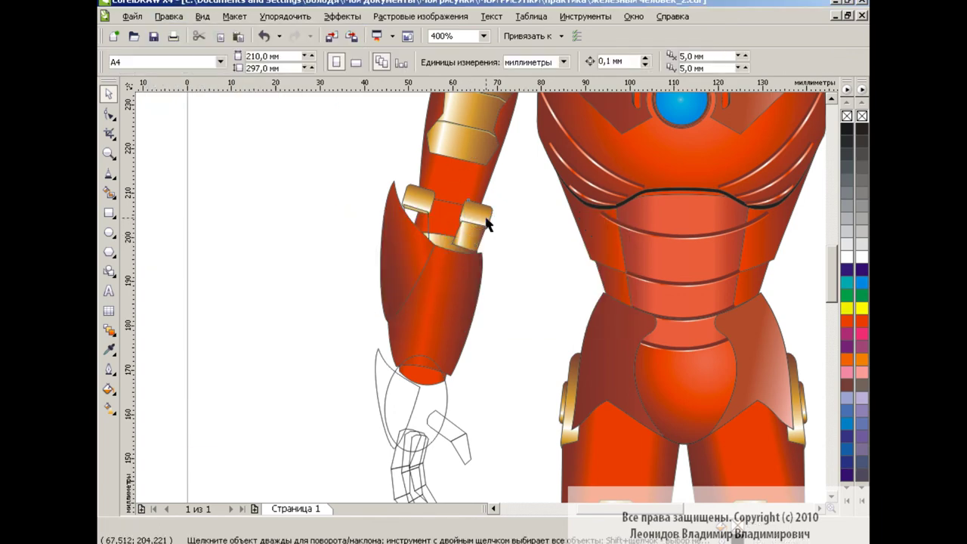
Copy the gold fill onto the small joint piece on the left
{"action": "left_click", "coordinate": [414, 219]}
{"action": "left_click", "coordinate": [168, 16]}
{"action": "left_click", "coordinate": [227, 224]}
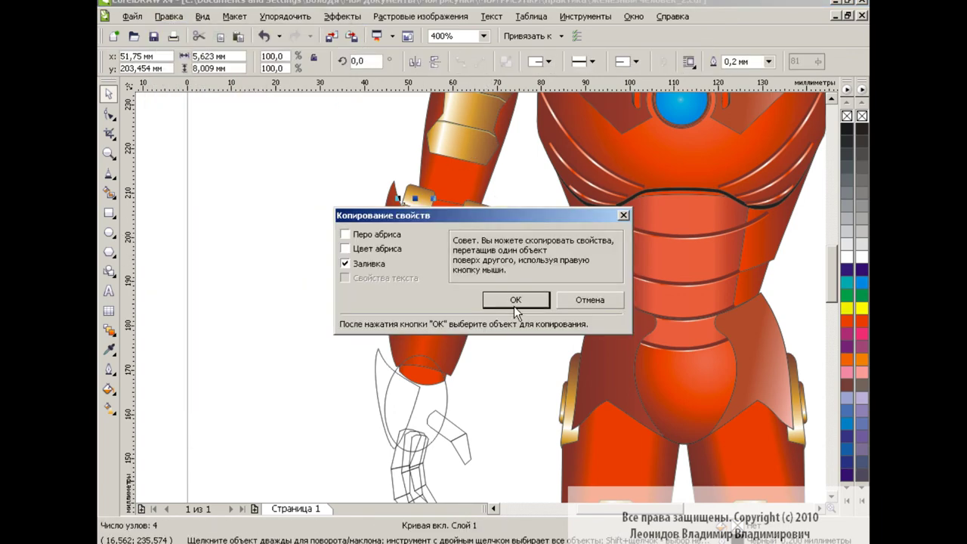
{"action": "key", "text": "Return"}
{"action": "key", "text": "g"}
{"action": "key", "text": "space"}
{"action": "key", "text": "Escape"}
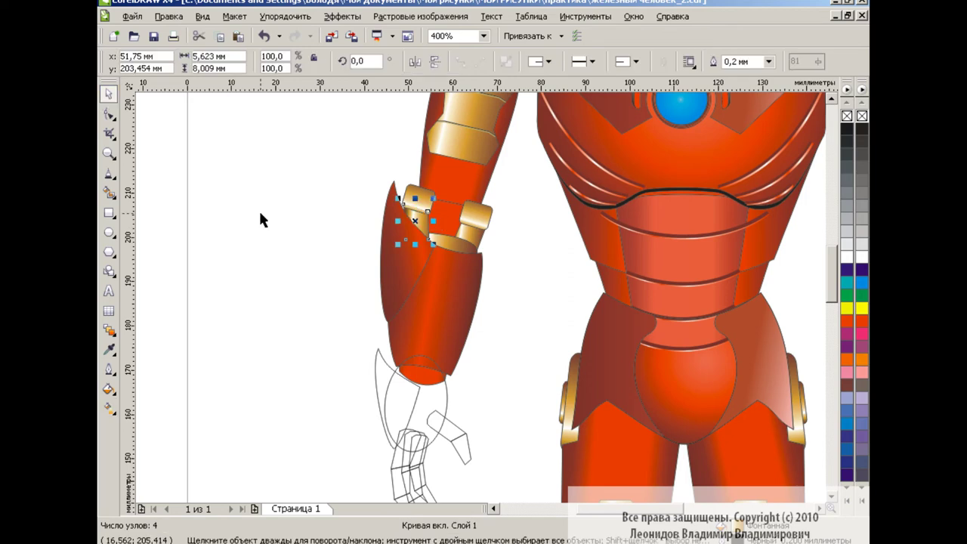
Select the palm ellipse and attempt to copy a fill onto it
{"action": "scroll", "coordinate": [528, 302], "scroll_direction": "down", "scroll_amount": 3}
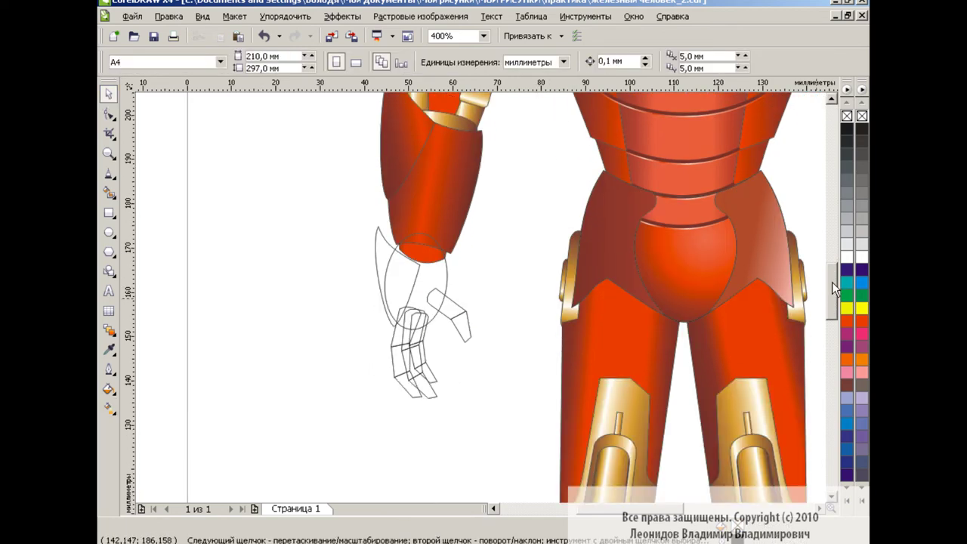
{"action": "left_click", "coordinate": [445, 281]}
{"action": "left_click", "coordinate": [168, 16]}
{"action": "left_click", "coordinate": [227, 224]}
{"action": "left_click", "coordinate": [564, 301]}
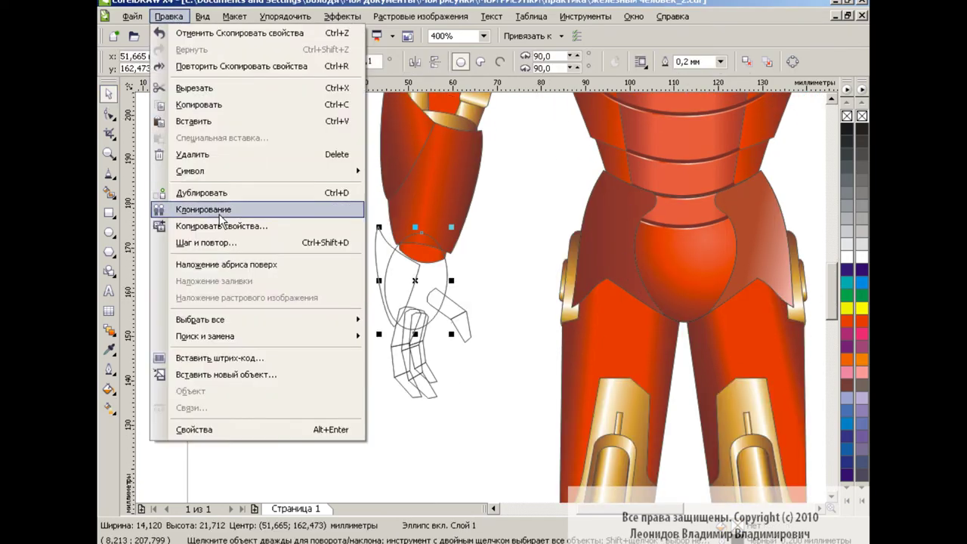
{"action": "left_click", "coordinate": [834, 288]}
{"action": "key", "text": "Escape"}
{"action": "left_click_drag", "start_coordinate": [832, 288], "coordinate": [828, 270]}
Copy the red forearm plate's fill onto the palm and reposition its radial highlight
{"action": "left_click", "coordinate": [168, 16]}
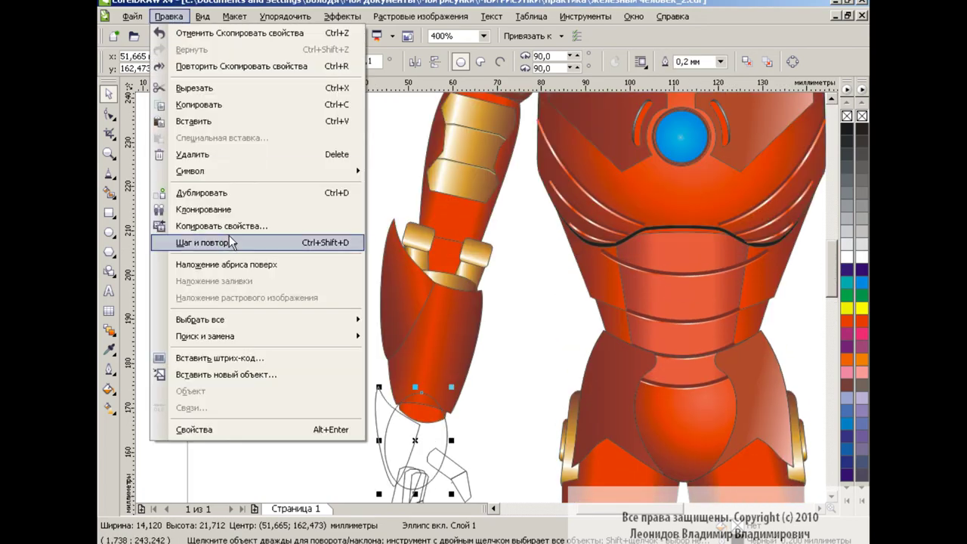
{"action": "left_click", "coordinate": [219, 244]}
{"action": "key", "text": "g"}
{"action": "left_click_drag", "start_coordinate": [420, 445], "coordinate": [434, 432]}
{"action": "key", "text": "space"}
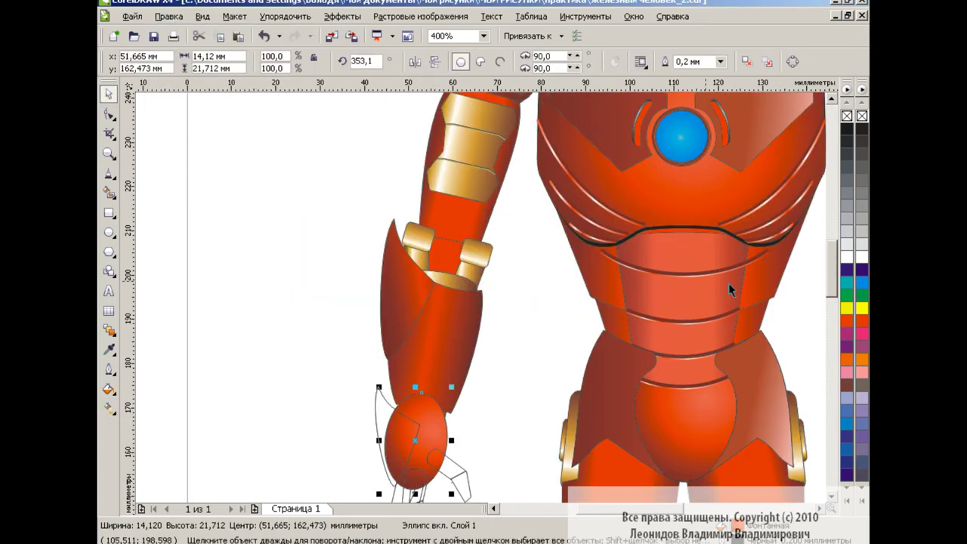
Select the forearm pieces and undo an accidental move of the forearm plate
{"action": "left_click_drag", "start_coordinate": [827, 268], "coordinate": [826, 283]}
{"action": "left_click", "coordinate": [330, 111]}
{"action": "left_click_drag", "start_coordinate": [525, 328], "coordinate": [526, 328]}
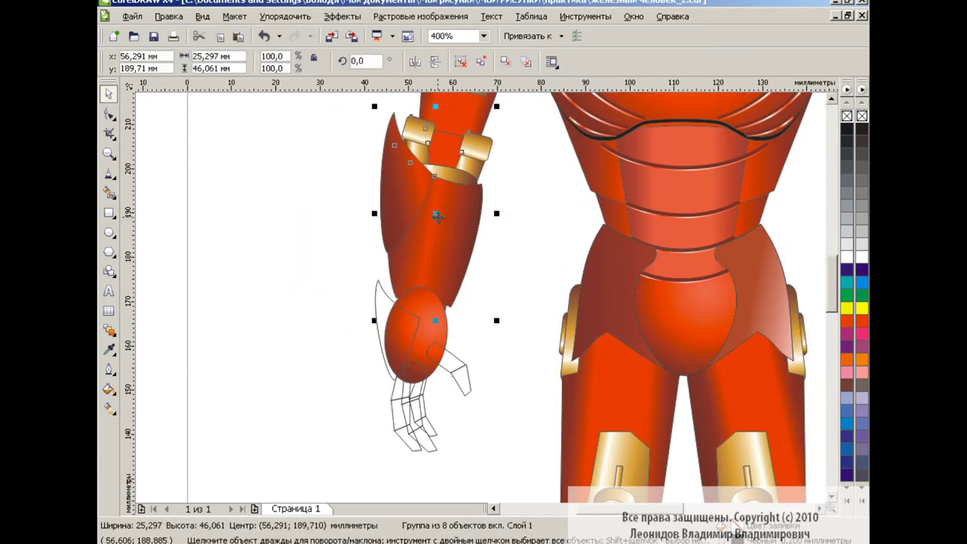
{"action": "left_click", "coordinate": [515, 181]}
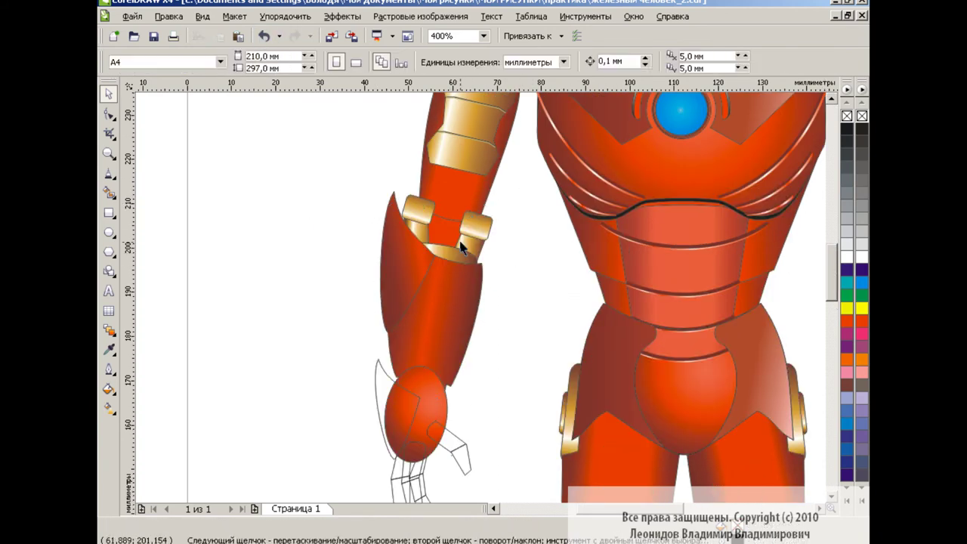
{"action": "left_click_drag", "start_coordinate": [463, 250], "coordinate": [386, 249]}
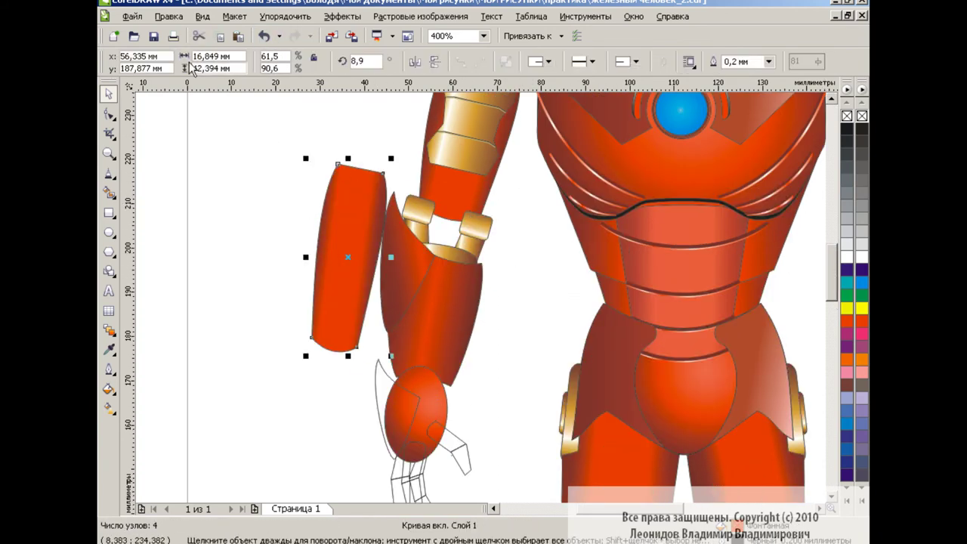
{"action": "key", "text": "ctrl+z"}
{"action": "left_click", "coordinate": [531, 231]}
{"action": "left_click_drag", "start_coordinate": [829, 257], "coordinate": [811, 275]}
Send the palm behind the forearm plate, convert it to curves, and bend its top edge right
{"action": "left_click", "coordinate": [435, 272]}
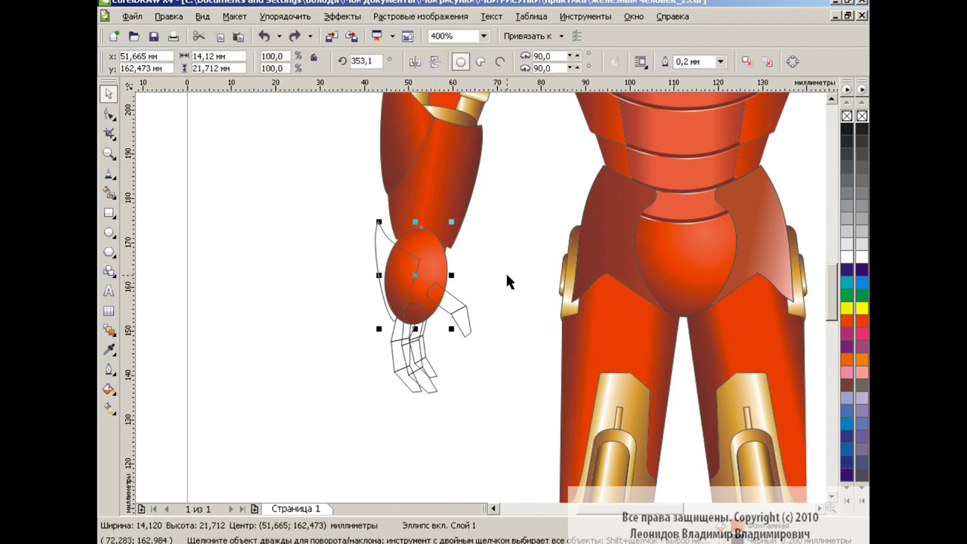
{"action": "key", "text": "ctrl+Page_Down"}
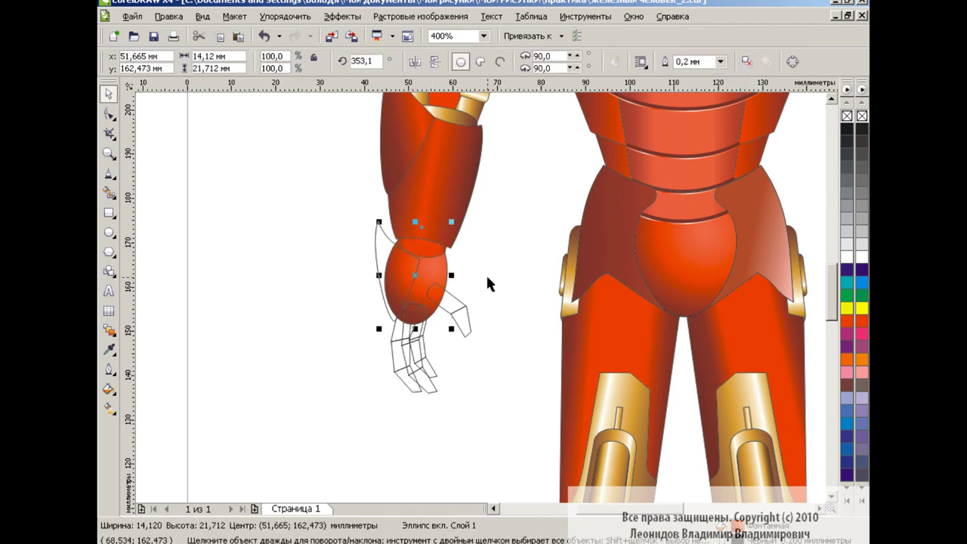
{"action": "left_click", "coordinate": [791, 63]}
{"action": "key", "text": "F10"}
{"action": "left_click", "coordinate": [419, 252]}
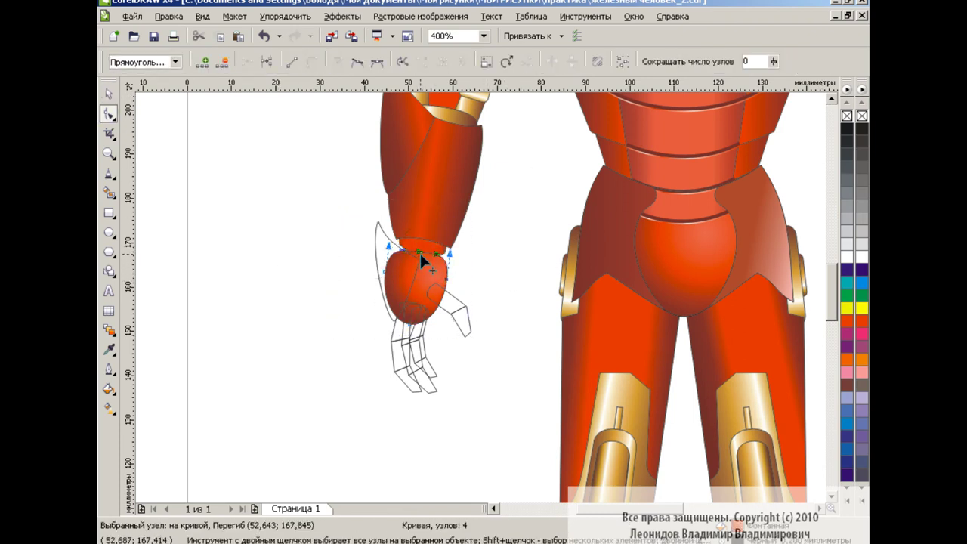
{"action": "left_click_drag", "start_coordinate": [398, 239], "coordinate": [446, 250]}
{"action": "key", "text": "space"}
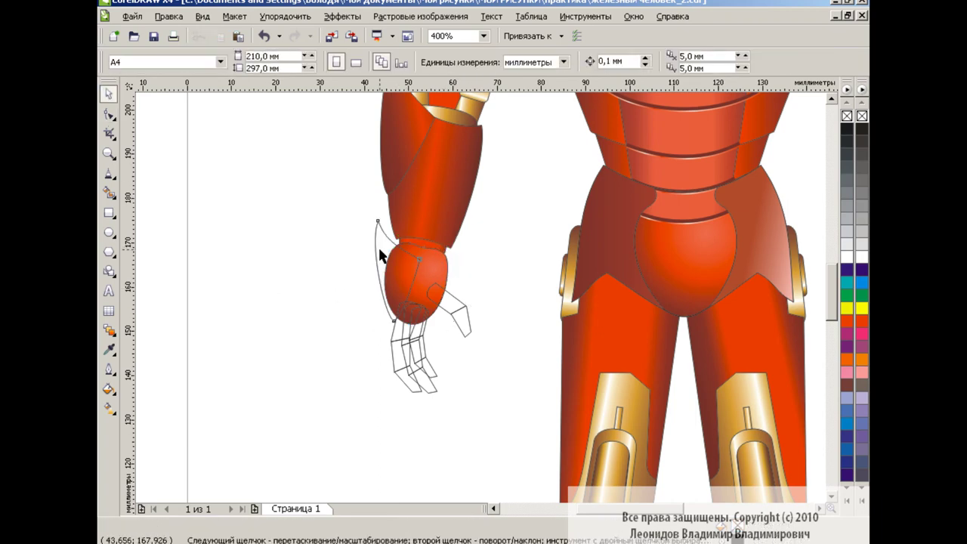
{"action": "key", "text": "ctrl+shift+a"}
Fill the left wedge with the red armour gradient and the thumb with the palm's radial gradient
{"action": "key", "text": "Return"}
{"action": "left_click", "coordinate": [426, 182]}
{"action": "scroll", "coordinate": [831, 297], "scroll_direction": "down", "scroll_amount": 2}
{"action": "left_click", "coordinate": [435, 302]}
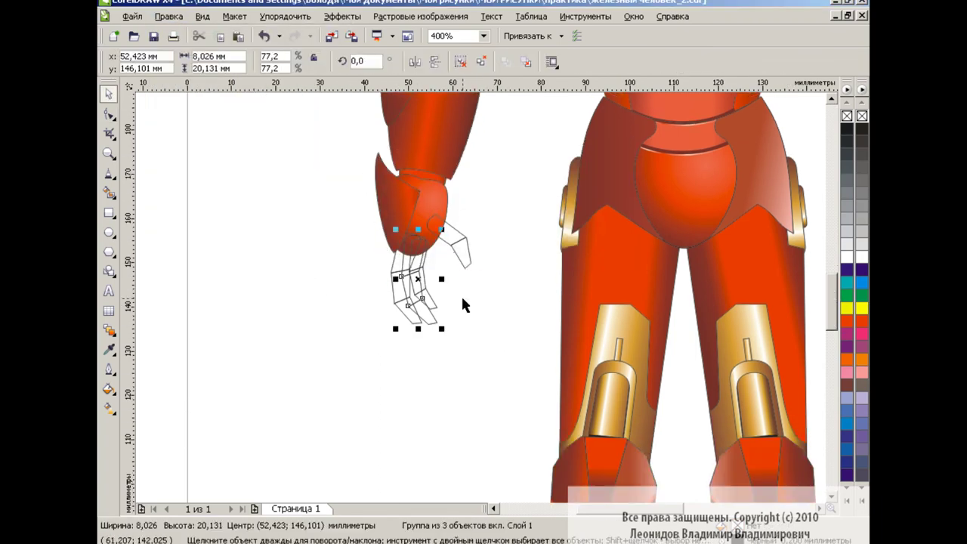
{"action": "left_click", "coordinate": [510, 198]}
{"action": "left_click", "coordinate": [454, 234]}
{"action": "left_click", "coordinate": [168, 16]}
{"action": "left_click", "coordinate": [227, 63]}
{"action": "left_click", "coordinate": [434, 195]}
{"action": "key", "text": "g"}
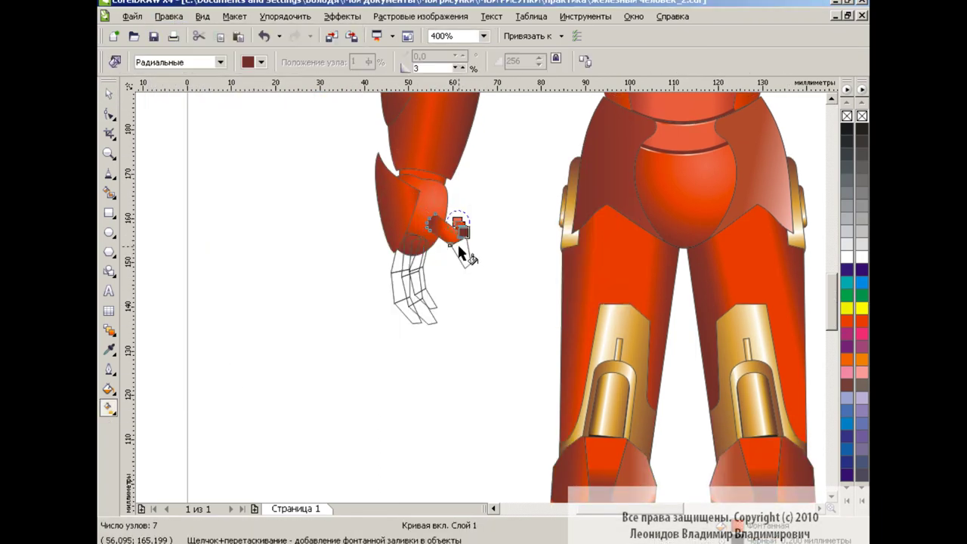
Copy the red thumb's radial fill onto the small finger piece
{"action": "left_click", "coordinate": [108, 94]}
{"action": "left_click", "coordinate": [458, 252]}
{"action": "left_click", "coordinate": [169, 16]}
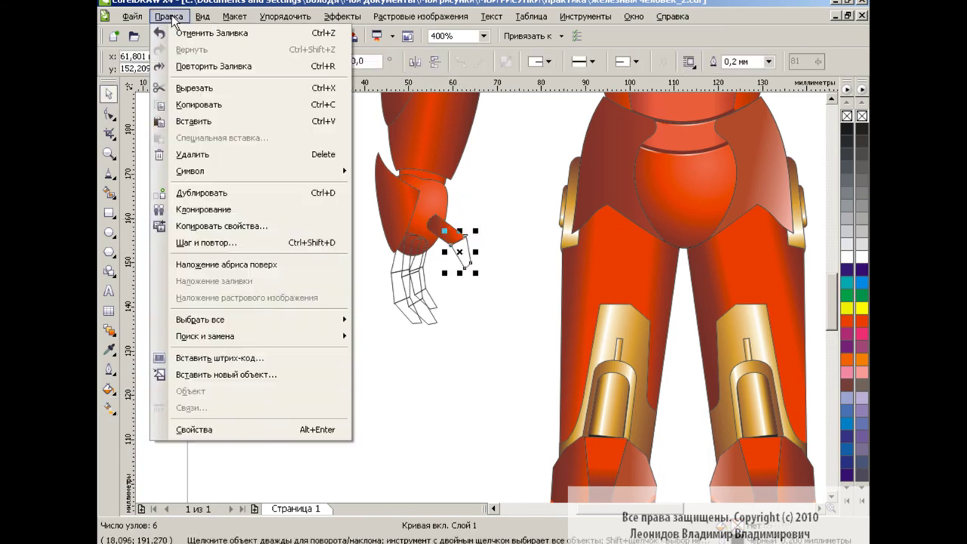
{"action": "left_click", "coordinate": [206, 242]}
{"action": "left_click", "coordinate": [168, 16]}
{"action": "left_click", "coordinate": [221, 226]}
{"action": "key", "text": "Return"}
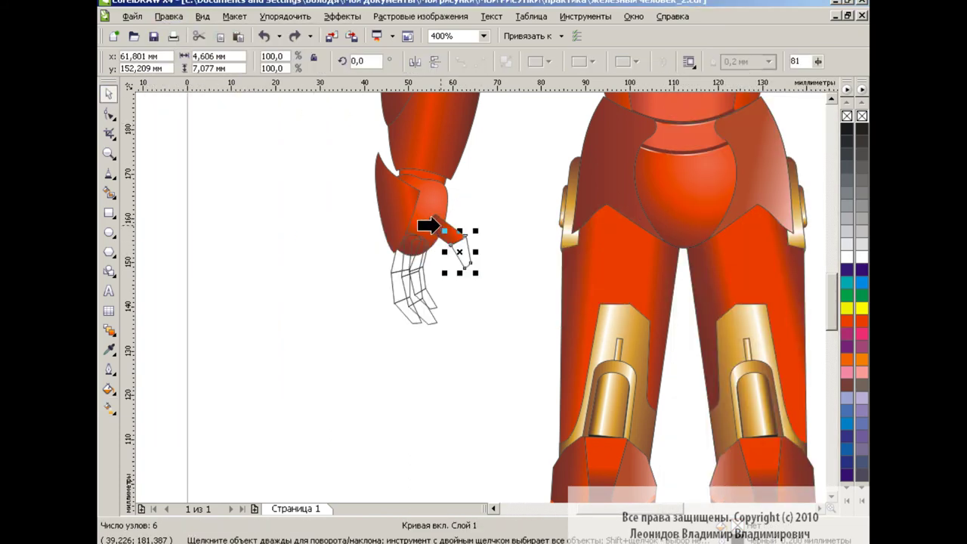
Adjust the finger piece's radial gradient, then zoom in closer on the hand
{"action": "left_click", "coordinate": [432, 222]}
{"action": "left_click", "coordinate": [108, 407]}
{"action": "left_click", "coordinate": [204, 408]}
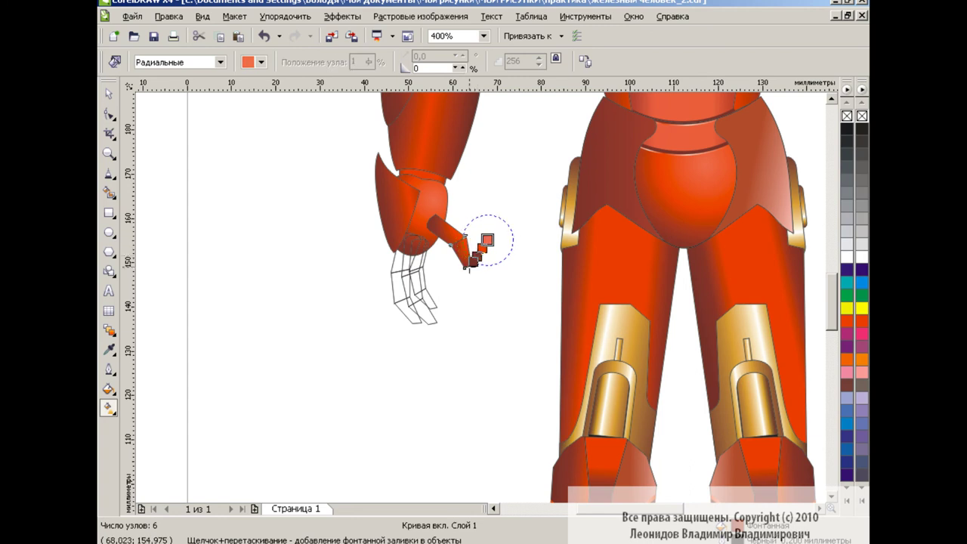
{"action": "key", "text": "space"}
{"action": "left_click", "coordinate": [330, 329]}
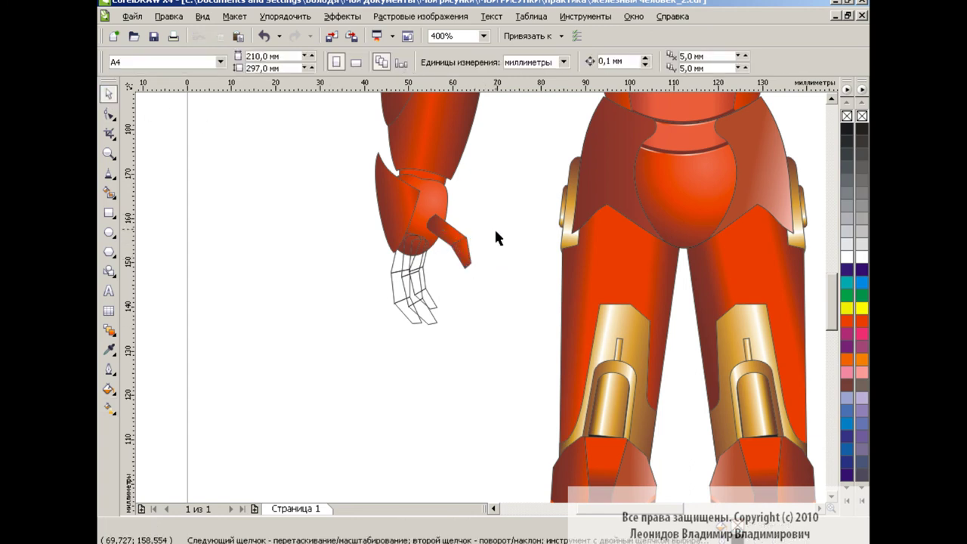
{"action": "left_click", "coordinate": [435, 37]}
{"action": "left_click", "coordinate": [449, 85]}
Duplicate the outline finger to the right, break it apart, and give its top segment the red fill
{"action": "left_click_drag", "start_coordinate": [317, 264], "coordinate": [524, 262]}
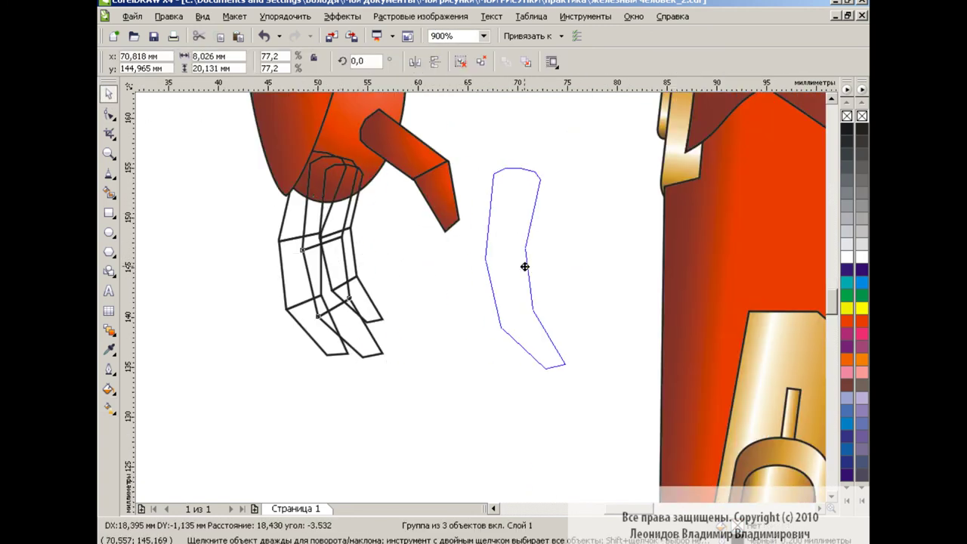
{"action": "left_click", "coordinate": [459, 62]}
{"action": "left_click", "coordinate": [521, 192]}
{"action": "left_click", "coordinate": [132, 16]}
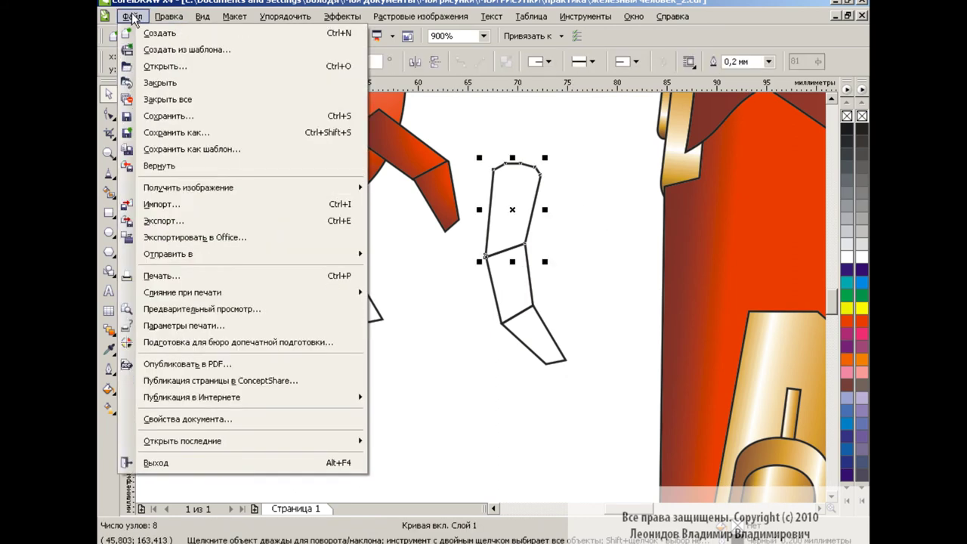
{"action": "key", "text": "ctrl+shift+a"}
{"action": "left_click", "coordinate": [557, 300]}
{"action": "left_click", "coordinate": [301, 150]}
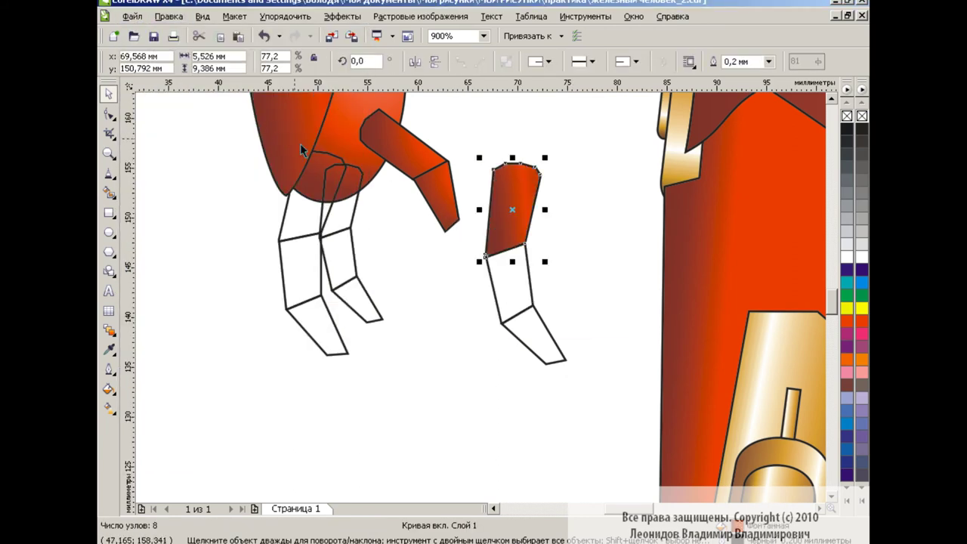
Copy red gradient fills to the middle and bottom segments and move the red finger onto the hand
{"action": "left_click", "coordinate": [511, 302]}
{"action": "key", "text": "ctrl+shift+a"}
{"action": "left_click", "coordinate": [514, 197]}
{"action": "left_click", "coordinate": [108, 409]}
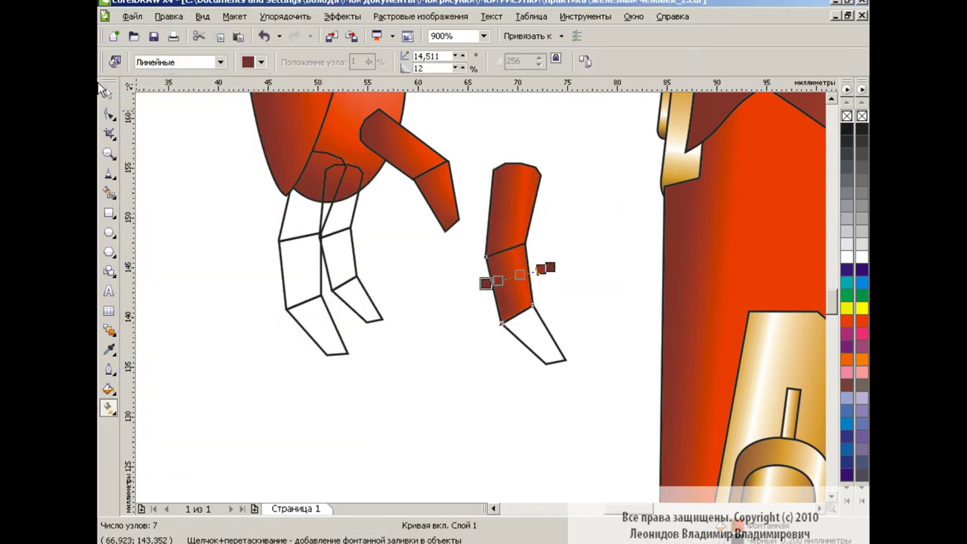
{"action": "left_click", "coordinate": [108, 92]}
{"action": "left_click", "coordinate": [532, 340]}
{"action": "key", "text": "ctrl+shift+a"}
{"action": "left_click", "coordinate": [521, 302]}
{"action": "left_click", "coordinate": [514, 280]}
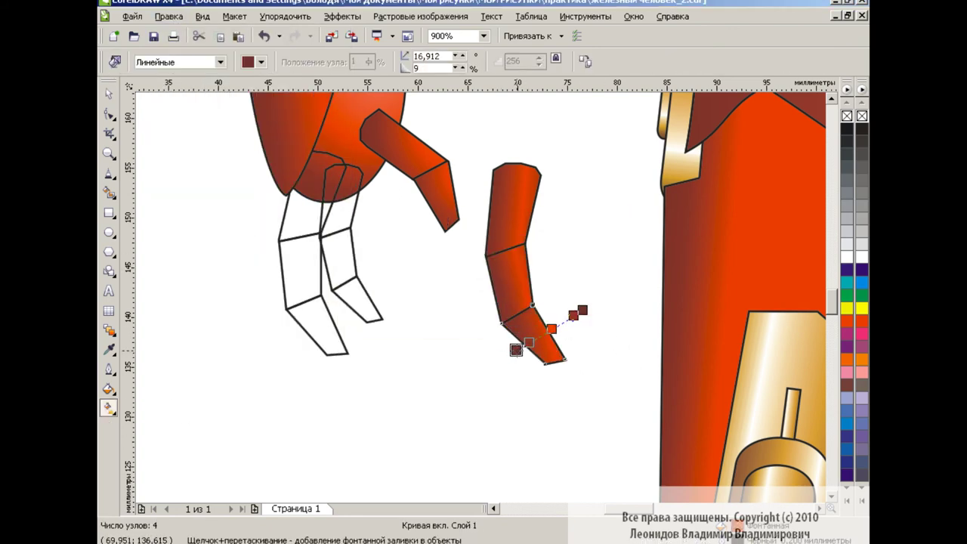
{"action": "key", "text": "space"}
{"action": "left_click", "coordinate": [535, 276]}
{"action": "mouse_move", "coordinate": [534, 276]}
{"action": "left_mouse_down"}
{"action": "mouse_move", "coordinate": [353, 265]}
{"action": "mouse_move", "coordinate": [496, 274]}
{"action": "left_mouse_up"}
Break apart the second outline finger and copy the red fill to its top segment
{"action": "key", "text": "ctrl+u"}
{"action": "left_click", "coordinate": [502, 236]}
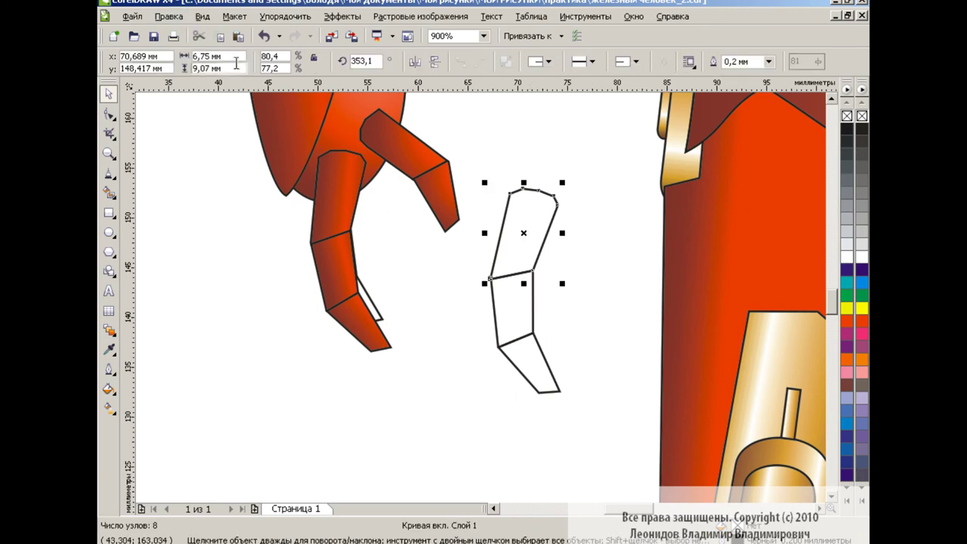
{"action": "left_click", "coordinate": [168, 16]}
{"action": "left_click", "coordinate": [221, 226]}
{"action": "left_click", "coordinate": [169, 16]}
{"action": "left_click", "coordinate": [222, 226]}
Red-fill its middle and bottom segments, then group the three segments and place them on the hand
{"action": "left_click", "coordinate": [549, 298]}
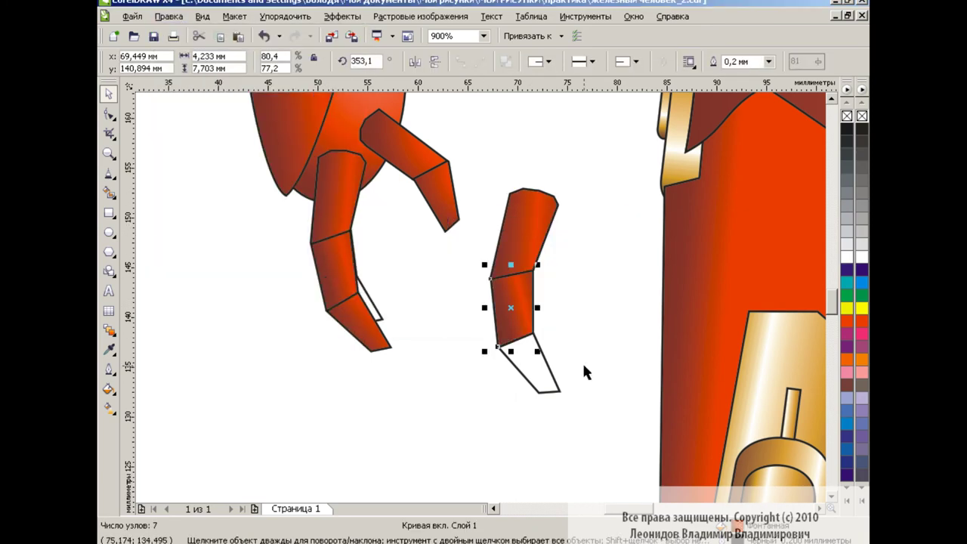
{"action": "left_click", "coordinate": [528, 363]}
{"action": "left_click", "coordinate": [168, 16]}
{"action": "left_click", "coordinate": [225, 226]}
{"action": "key", "text": "space"}
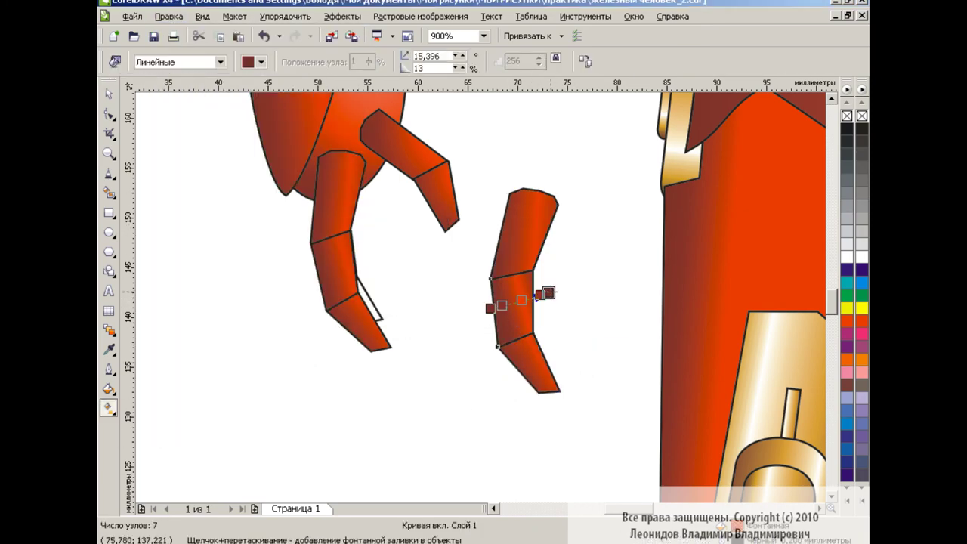
{"action": "key", "text": "space"}
{"action": "left_click_drag", "start_coordinate": [468, 483], "coordinate": [574, 177]}
{"action": "key", "text": "ctrl+g"}
{"action": "mouse_move", "coordinate": [528, 343]}
{"action": "left_mouse_down"}
{"action": "mouse_move", "coordinate": [325, 315]}
{"action": "mouse_move", "coordinate": [408, 314]}
{"action": "left_mouse_up"}
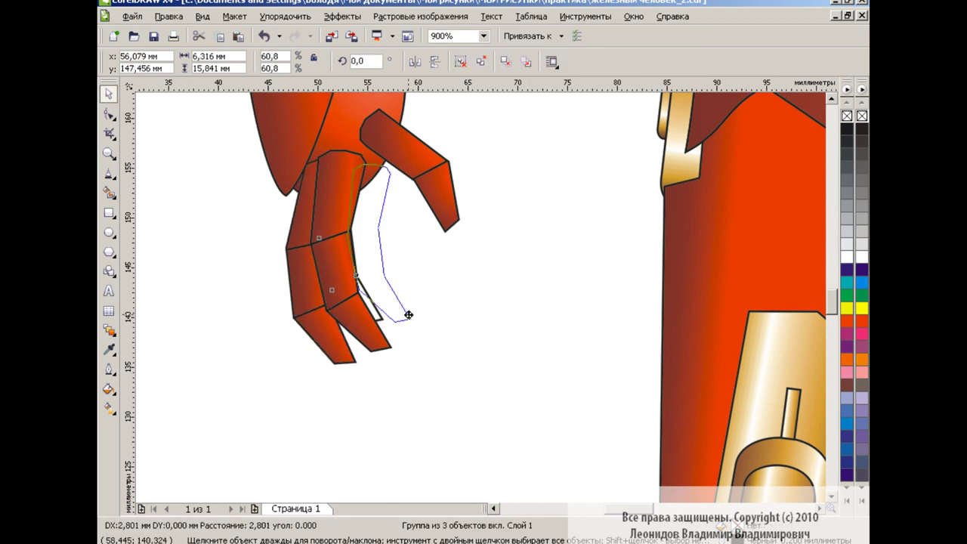
{"action": "key", "text": "ctrl+z"}
Copy the red gradient fill onto the next finger's middle and bottom segments
{"action": "left_click", "coordinate": [168, 16]}
{"action": "left_click", "coordinate": [221, 226]}
{"action": "left_click", "coordinate": [362, 198]}
{"action": "left_click", "coordinate": [499, 272]}
{"action": "left_click", "coordinate": [168, 16]}
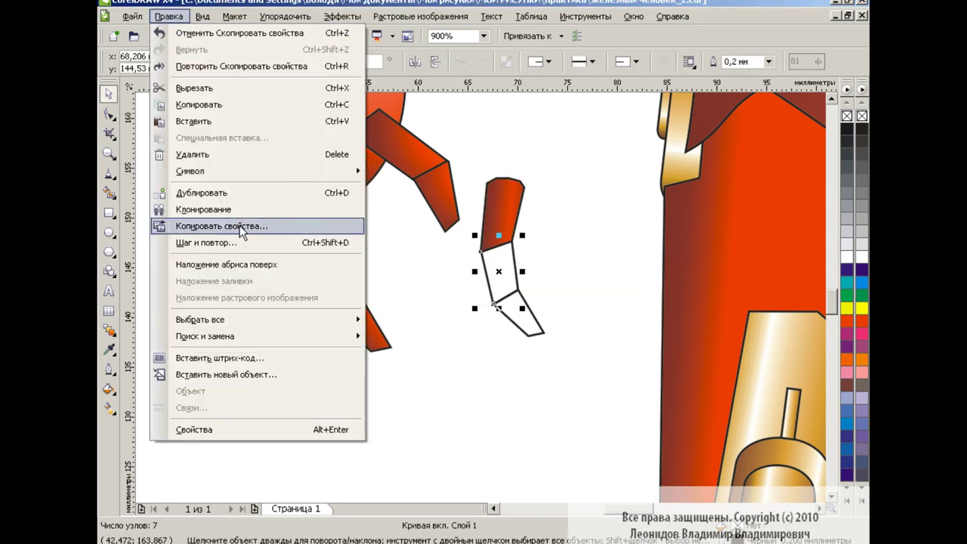
{"action": "left_click", "coordinate": [241, 233]}
{"action": "left_click", "coordinate": [502, 208]}
{"action": "left_click", "coordinate": [168, 16]}
{"action": "left_click", "coordinate": [224, 226]}
{"action": "left_click", "coordinate": [502, 208]}
Move the last red finger onto the hand and zoom to show the whole page
{"action": "left_click", "coordinate": [515, 266]}
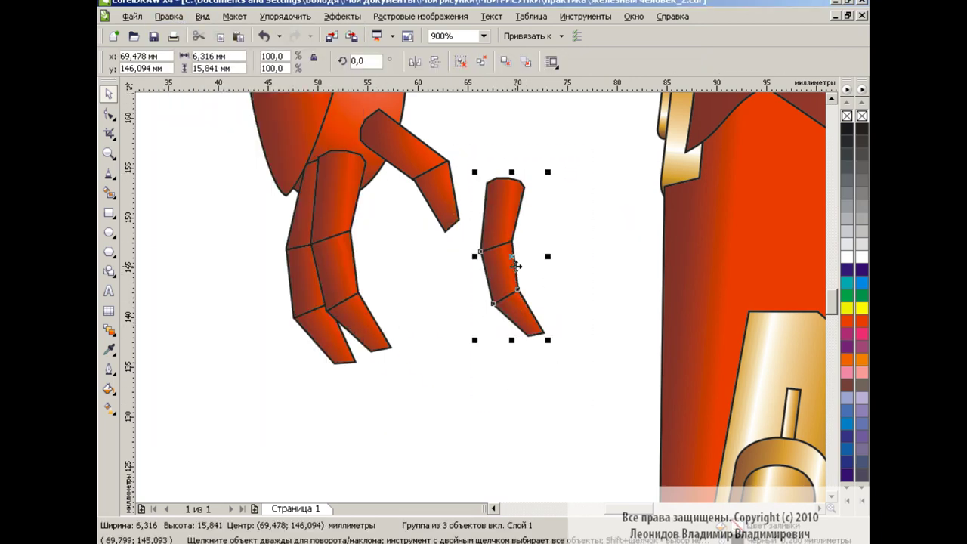
{"action": "left_click_drag", "start_coordinate": [515, 265], "coordinate": [365, 266]}
{"action": "left_click", "coordinate": [452, 289]}
{"action": "key", "text": "shift+F4"}
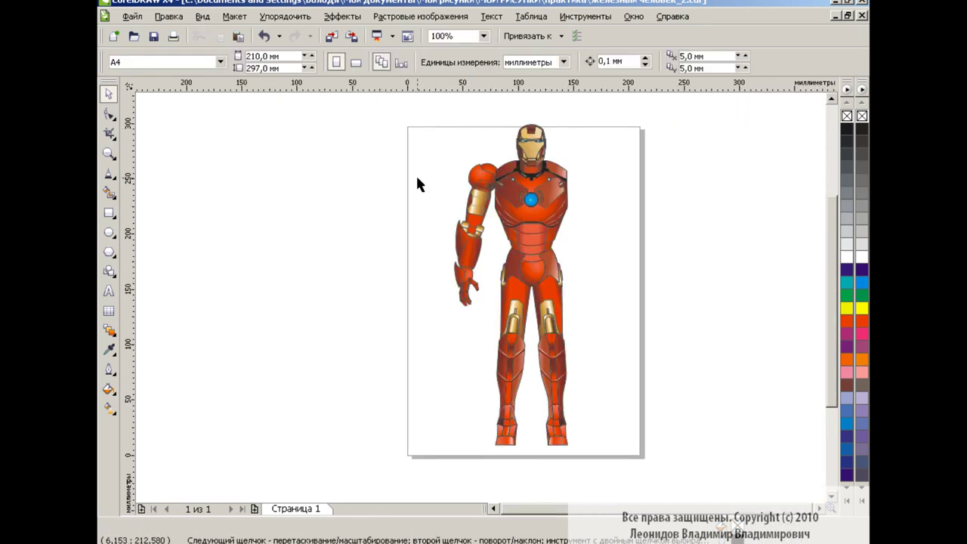
Mirror the arm group horizontally and place the copy on the figure's right shoulder
{"action": "scroll", "coordinate": [420, 185], "scroll_direction": "up", "scroll_amount": 2}
{"action": "scroll", "coordinate": [465, 191], "scroll_direction": "up", "scroll_amount": 2}
{"action": "left_click", "coordinate": [469, 207]}
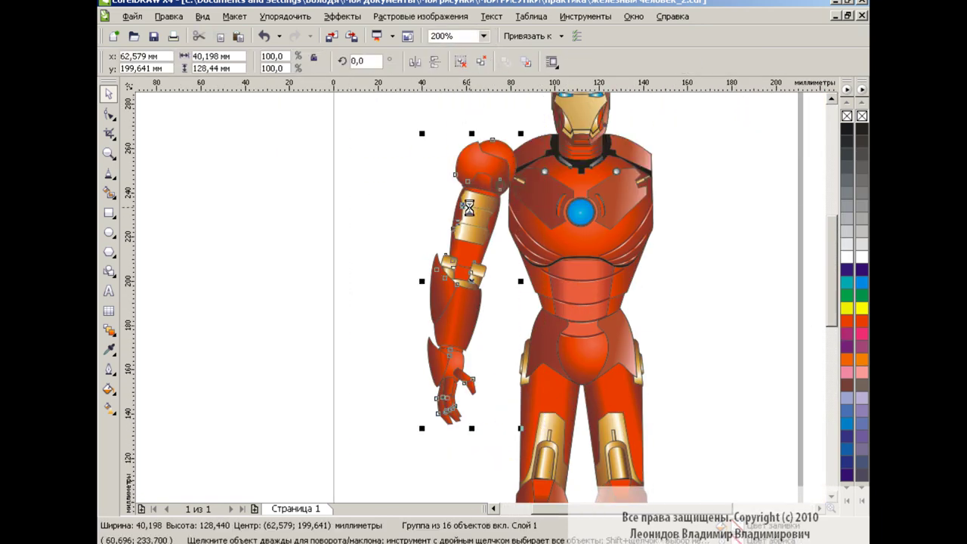
{"action": "left_click_drag", "start_coordinate": [469, 207], "coordinate": [474, 205]}
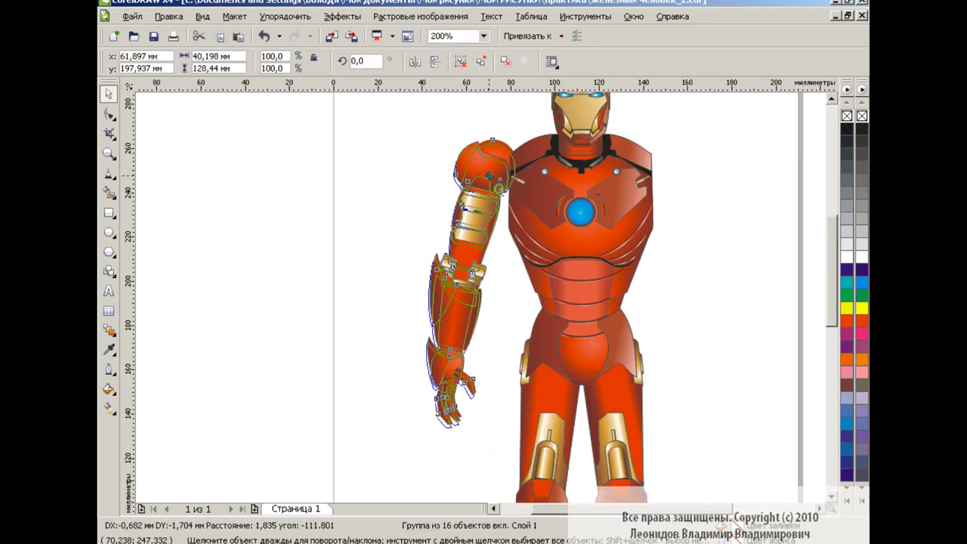
{"action": "left_click", "coordinate": [265, 37]}
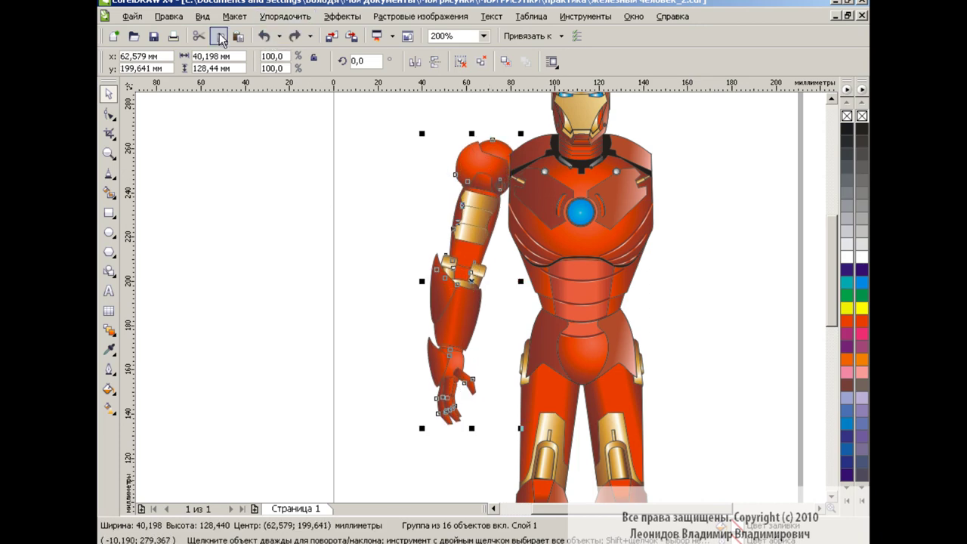
{"action": "left_click", "coordinate": [435, 61]}
{"action": "left_click_drag", "start_coordinate": [476, 211], "coordinate": [694, 212]}
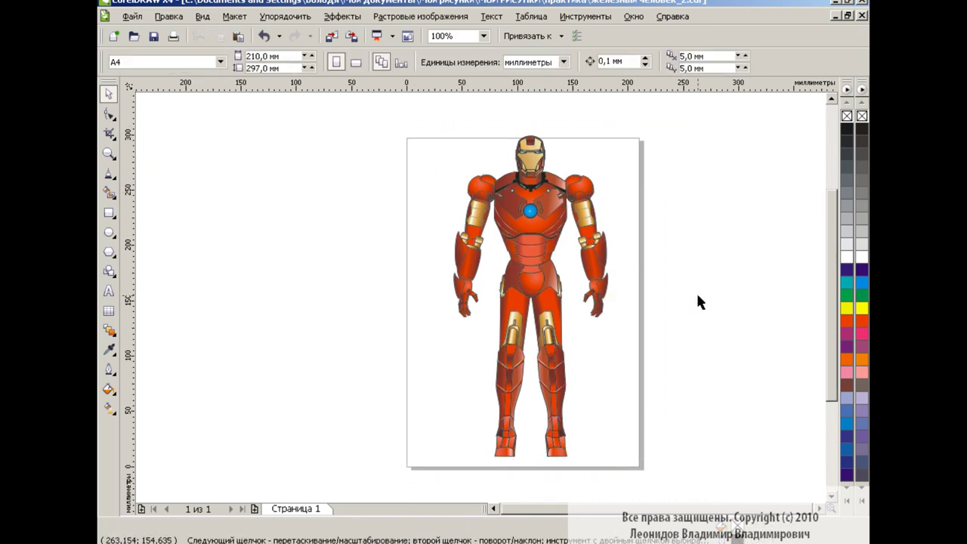
Shift the figure left and draw a large rectangle enclosing it
{"action": "left_click_drag", "start_coordinate": [528, 241], "coordinate": [481, 242]}
{"action": "left_click", "coordinate": [596, 263]}
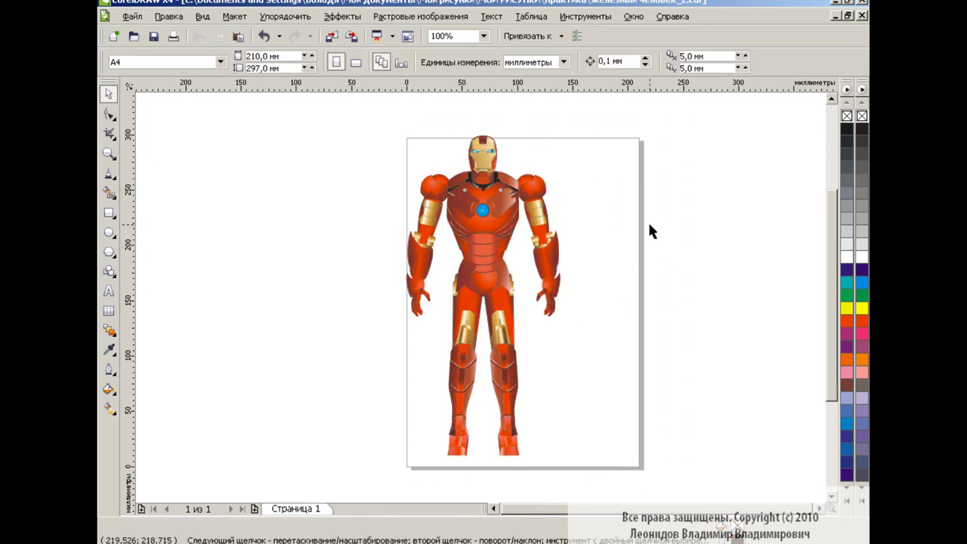
{"action": "left_click", "coordinate": [109, 213]}
{"action": "left_click_drag", "start_coordinate": [281, 107], "coordinate": [685, 490]}
Give the rectangle a radial gray fountain fill with its highlight at the upper left
{"action": "left_click", "coordinate": [109, 389]}
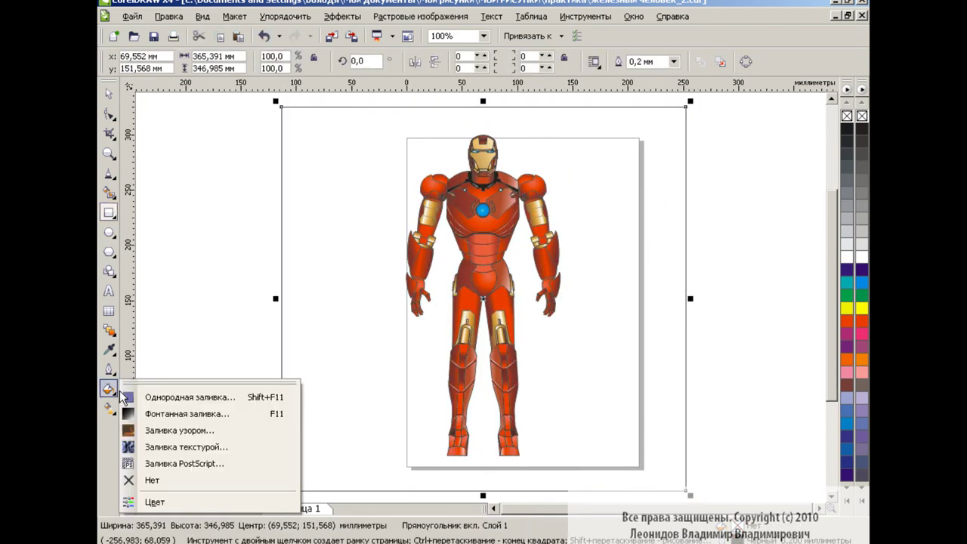
{"action": "left_click", "coordinate": [166, 400]}
{"action": "left_click", "coordinate": [511, 401]}
{"action": "left_click", "coordinate": [109, 409]}
{"action": "left_click_drag", "start_coordinate": [483, 299], "coordinate": [348, 195]}
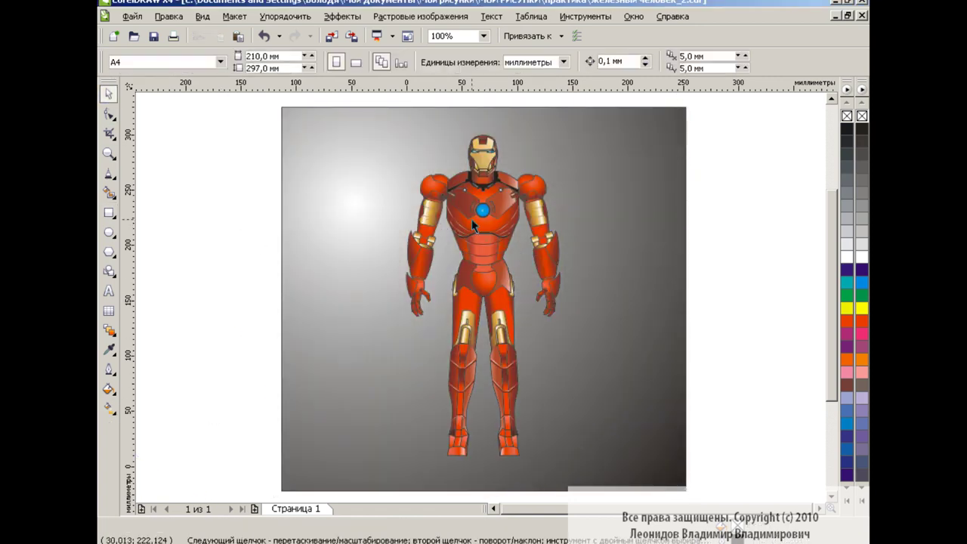
{"action": "left_click", "coordinate": [739, 259]}
{"action": "key", "text": "ctrl+z"}
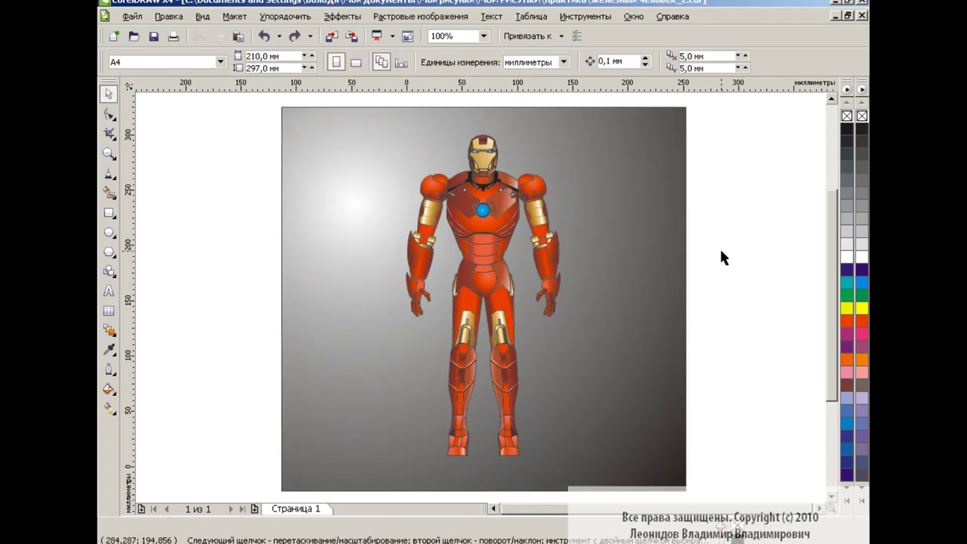